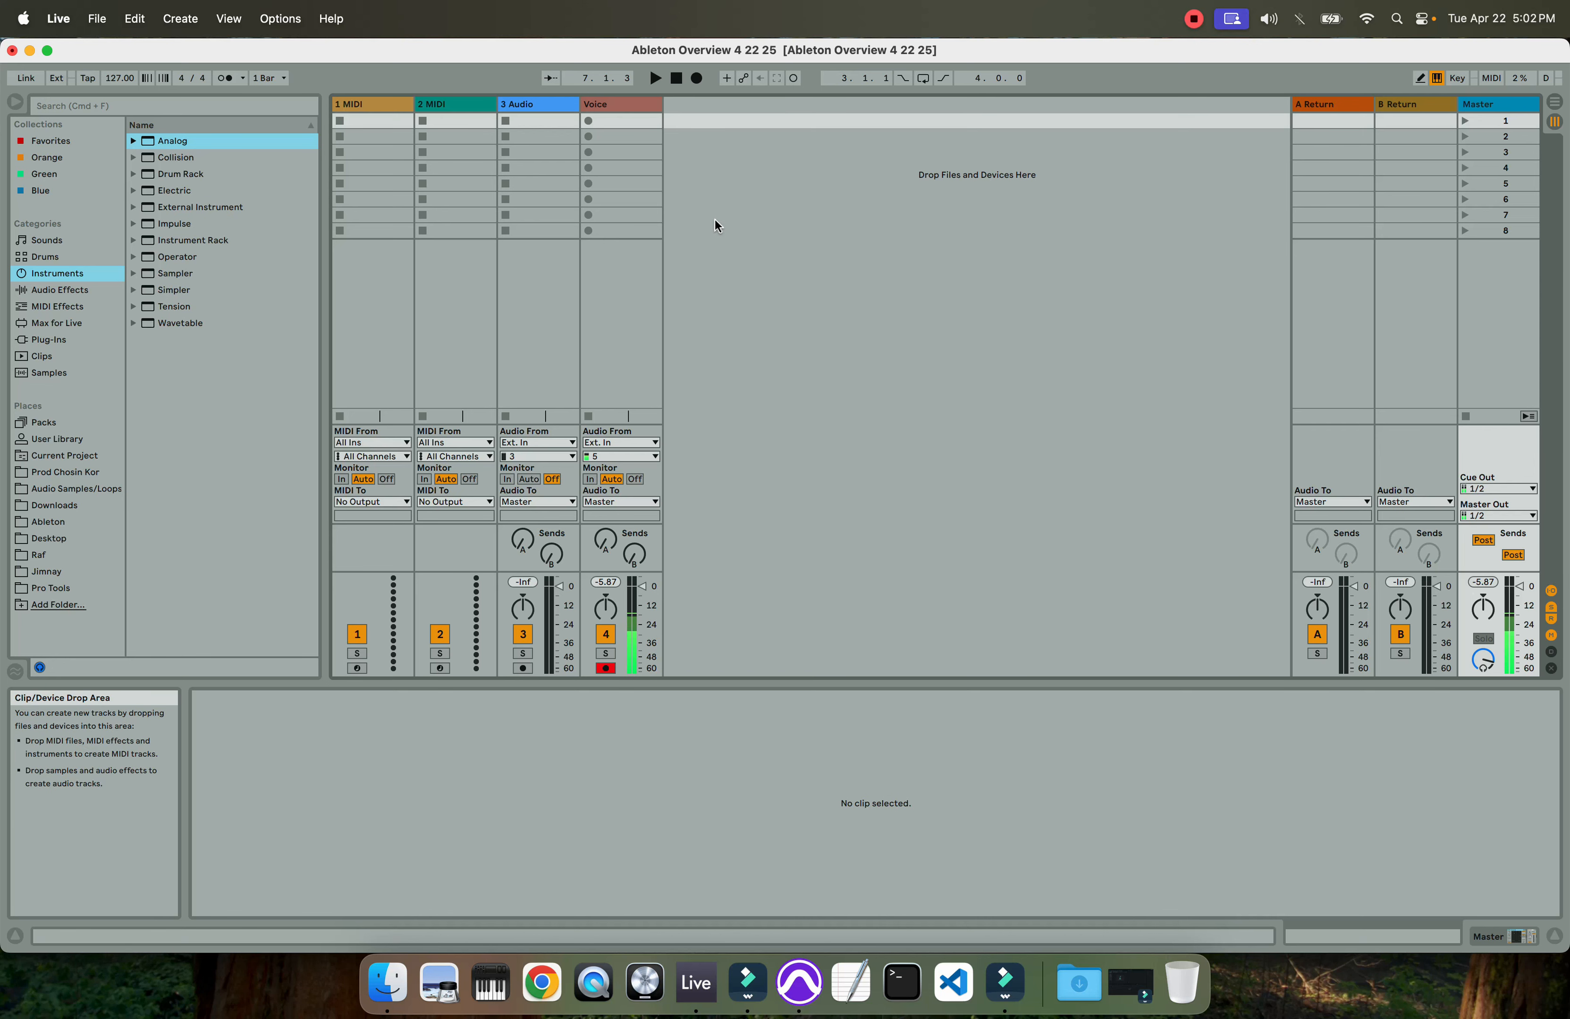
Look at the Pro Tools Edit window, return to Ableton Live and compare its Arrangement View with its Session View
{"action": "left_click", "coordinate": [798, 991]}
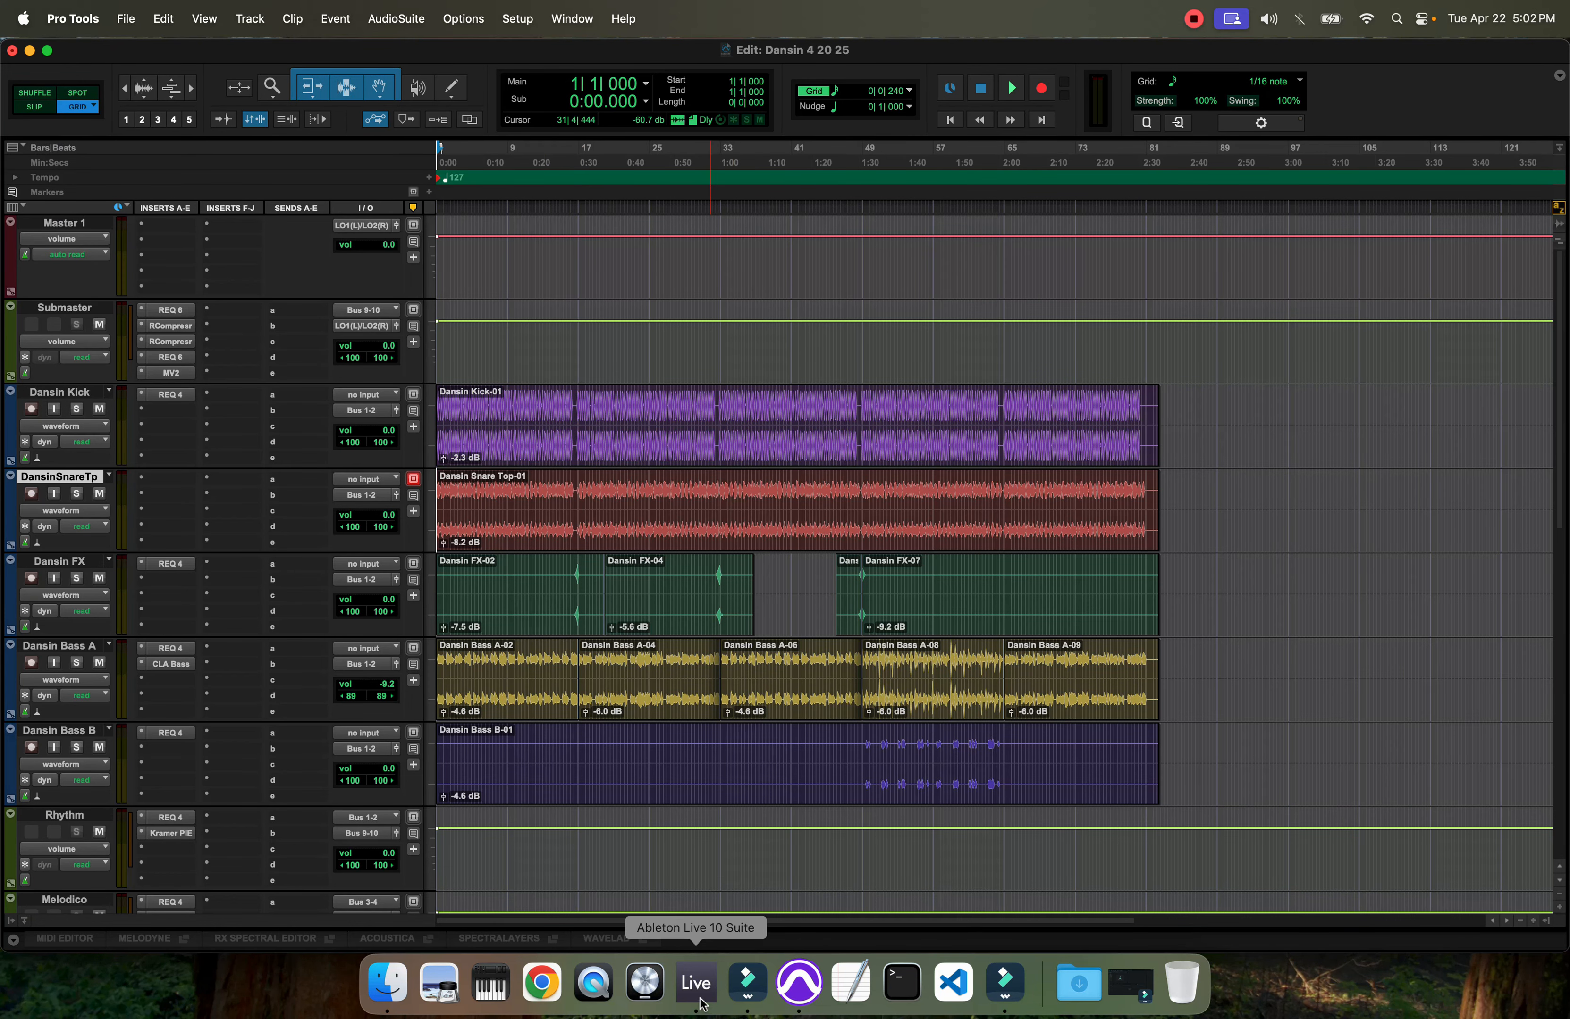
{"action": "left_click", "coordinate": [696, 983]}
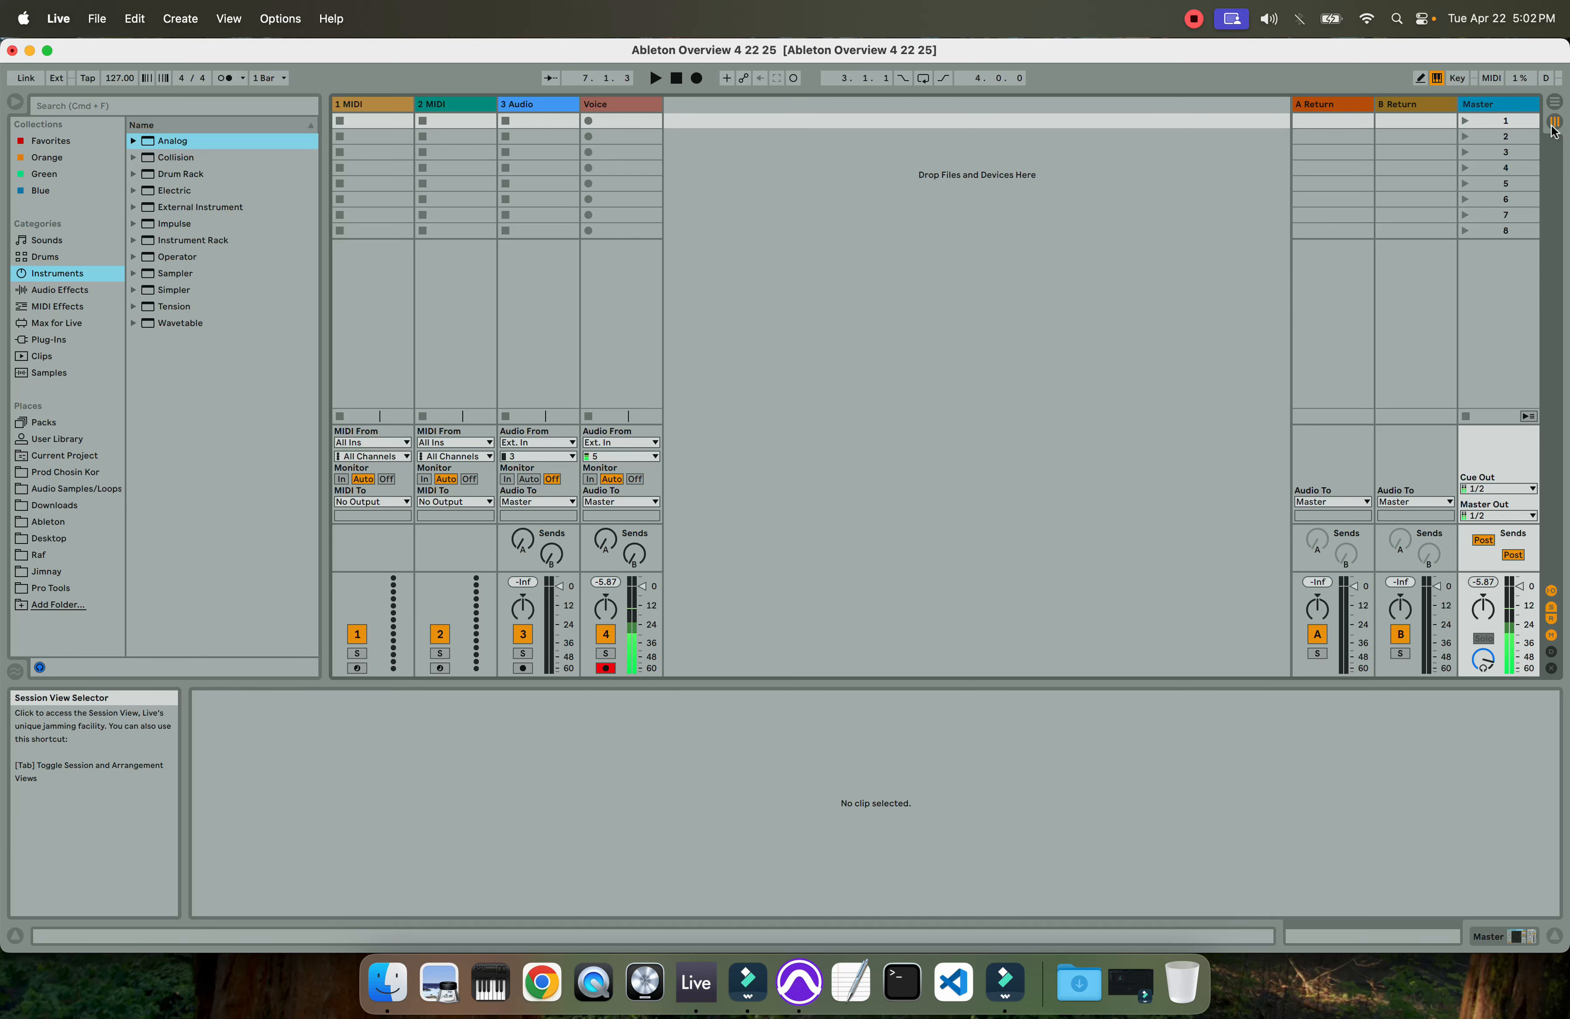
{"action": "left_click", "coordinate": [1555, 103]}
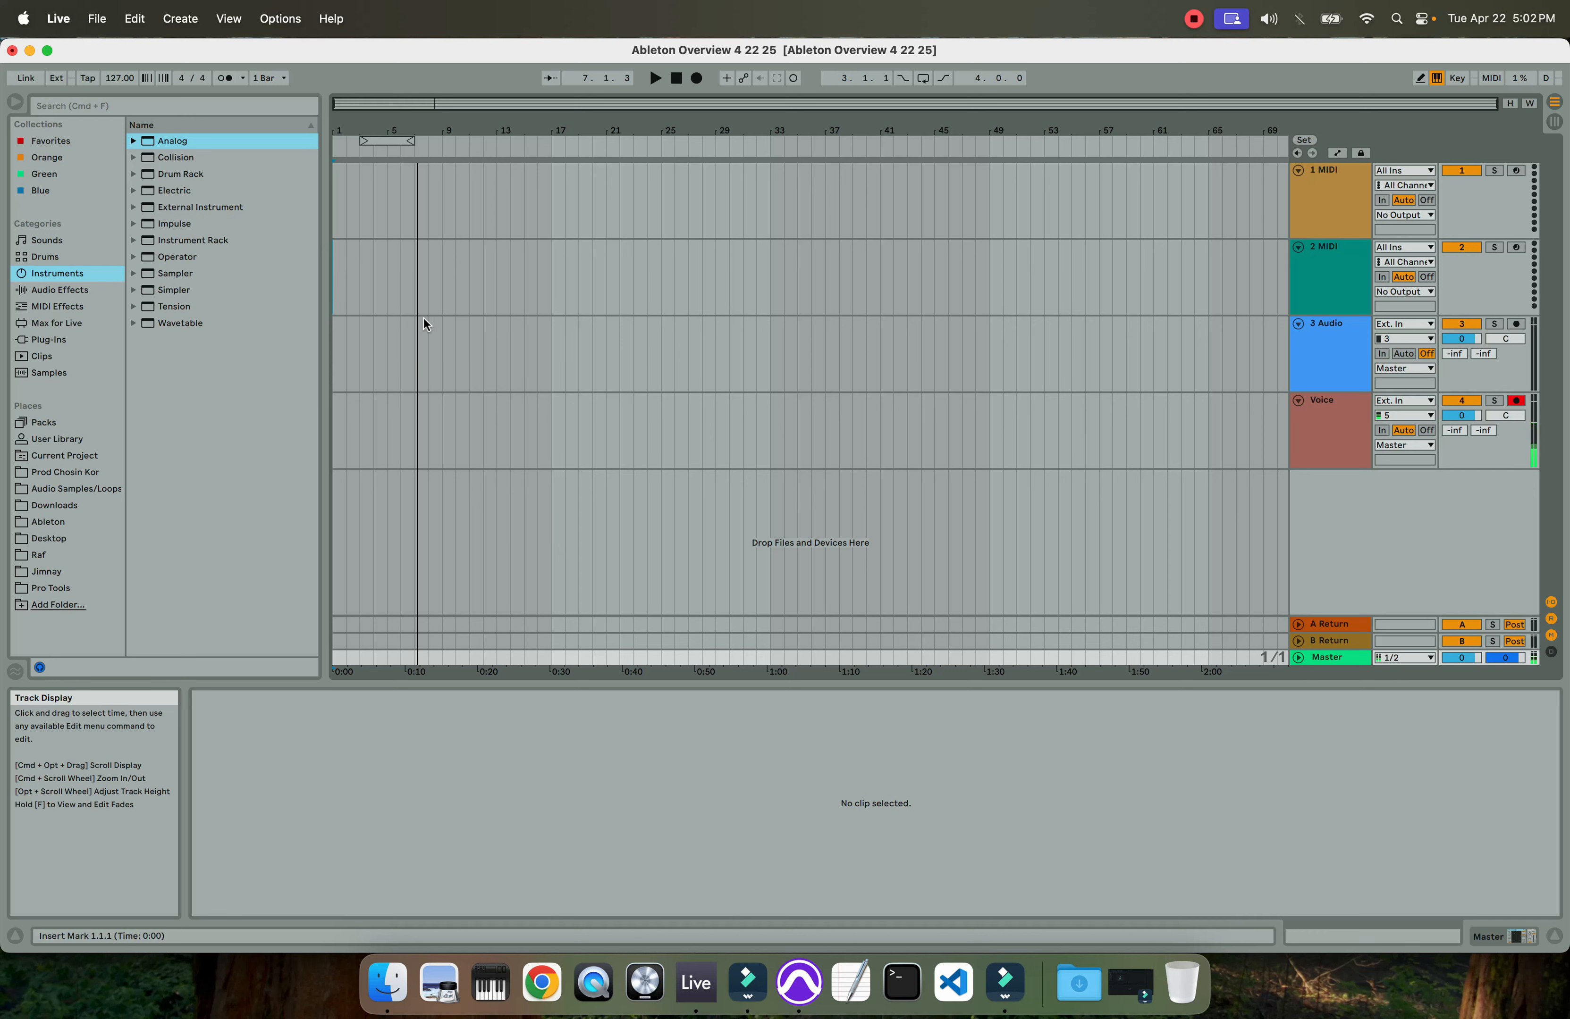
{"action": "left_click", "coordinate": [1554, 122]}
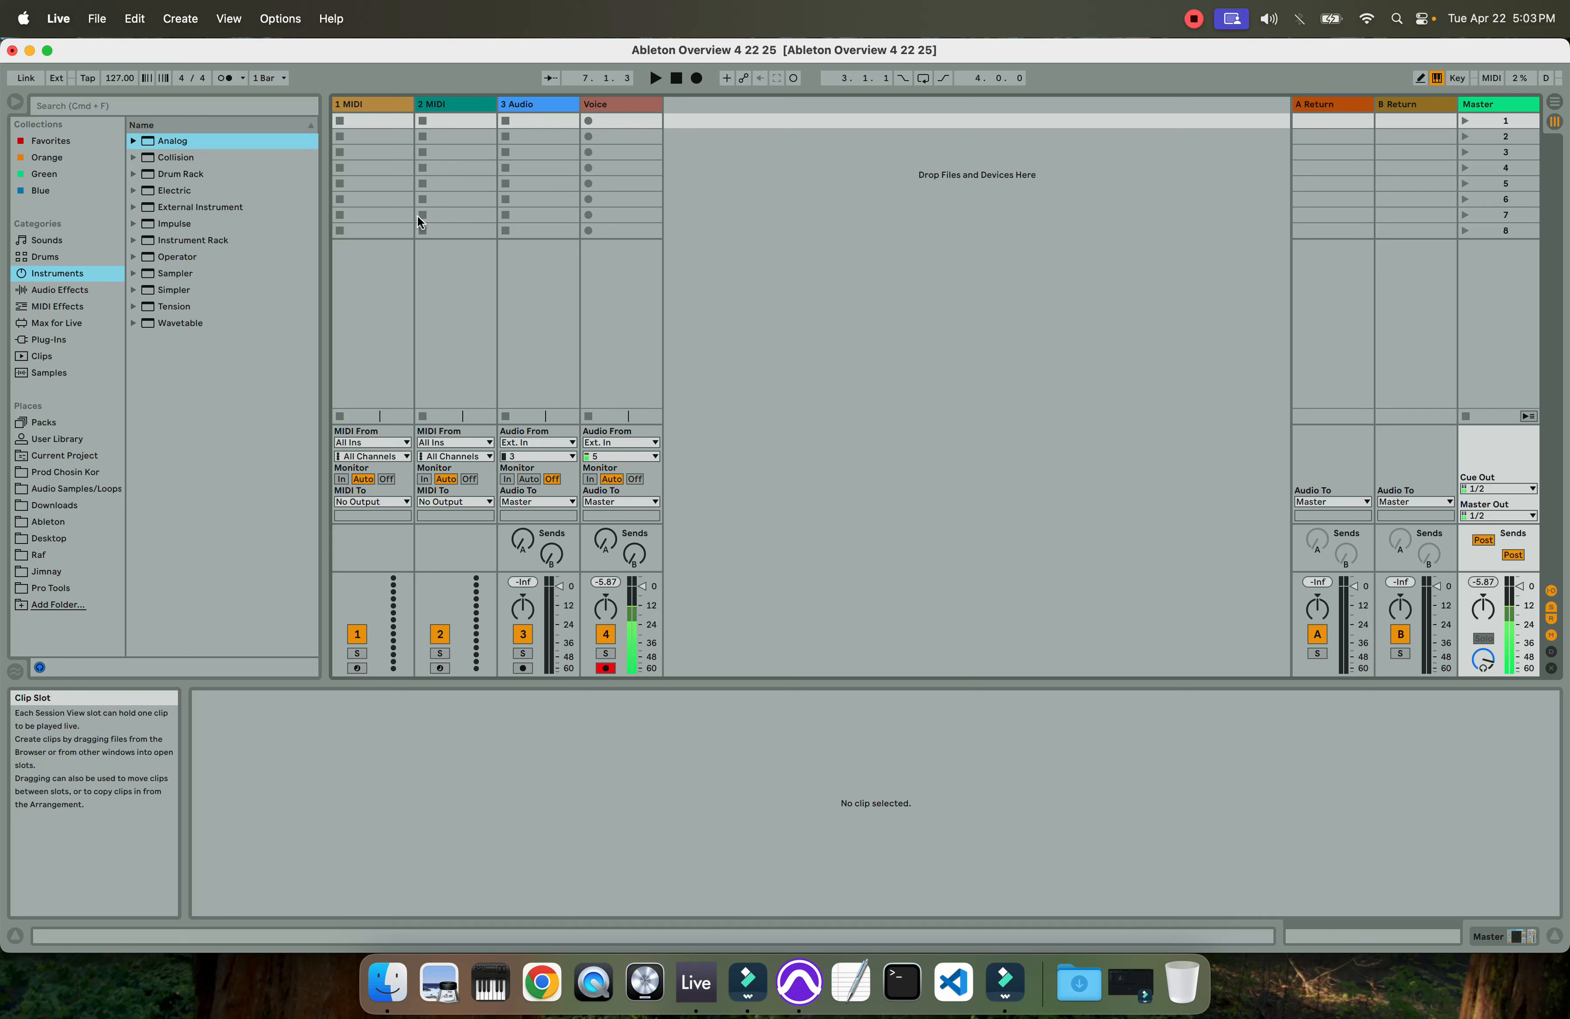
Go through the first four clip slots of the 3 Audio track, ending on the first slot
{"action": "left_click", "coordinate": [529, 121]}
{"action": "left_click", "coordinate": [528, 137]}
{"action": "left_click", "coordinate": [526, 153]}
{"action": "left_click", "coordinate": [525, 168]}
{"action": "left_click", "coordinate": [531, 136]}
{"action": "left_click", "coordinate": [531, 121]}
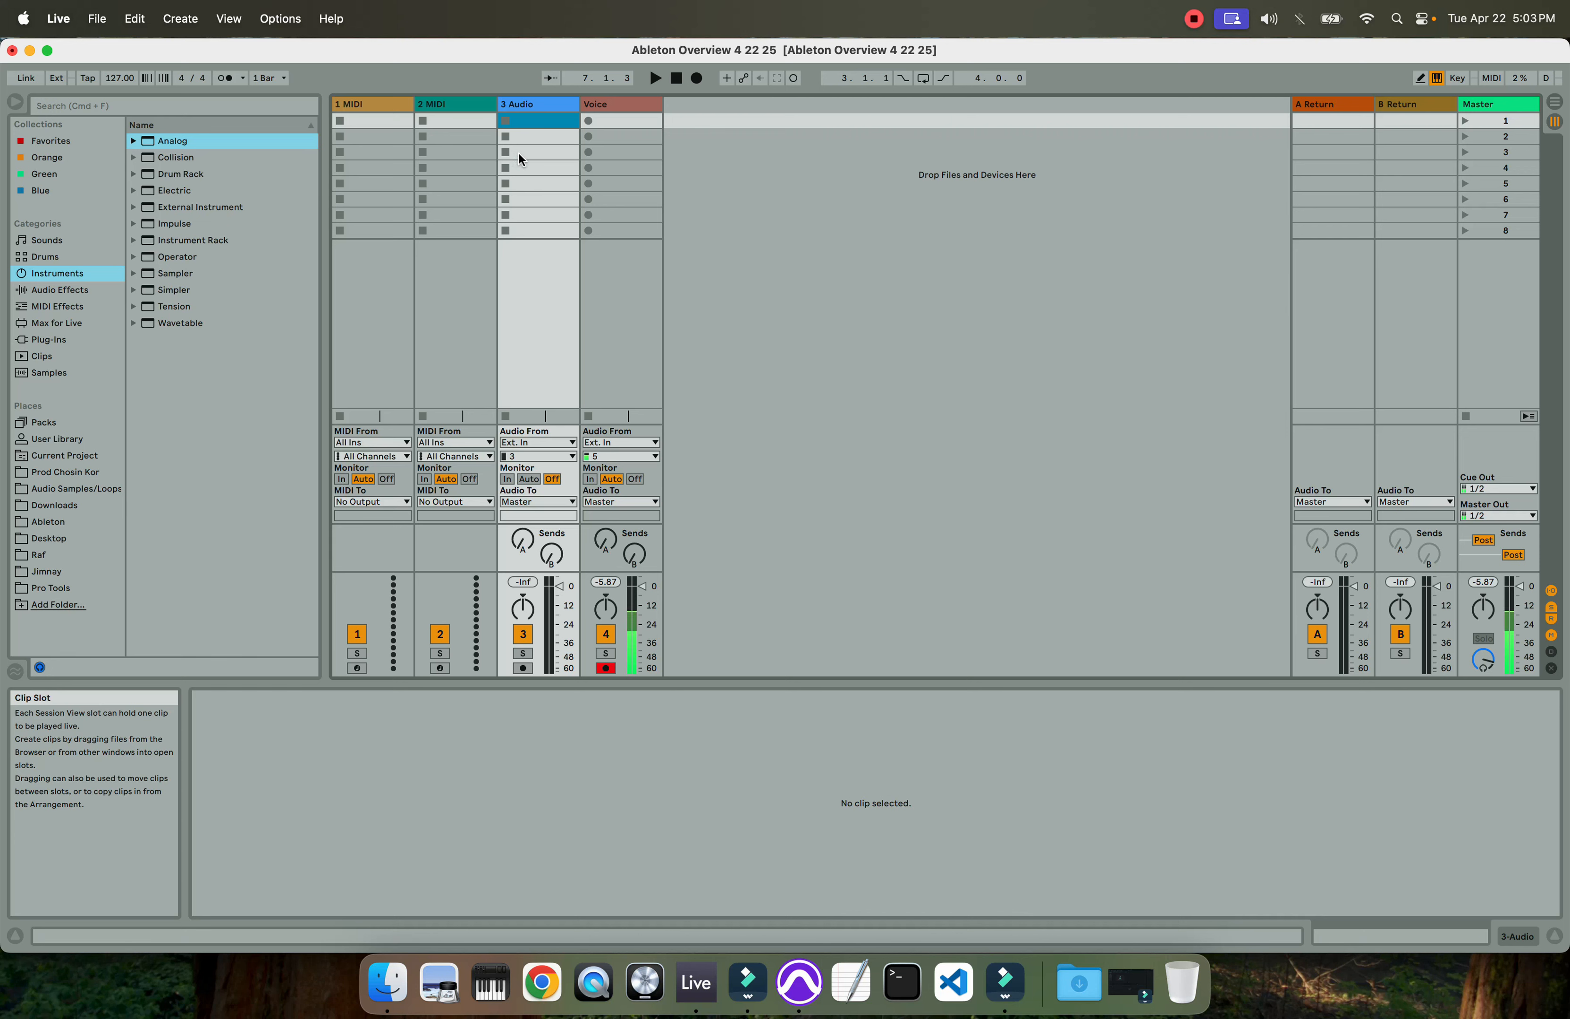
Insert an empty MIDI clip in the first slot of the 2 MIDI track and delete it again
{"action": "left_click", "coordinate": [441, 127]}
{"action": "right_click", "coordinate": [443, 121]}
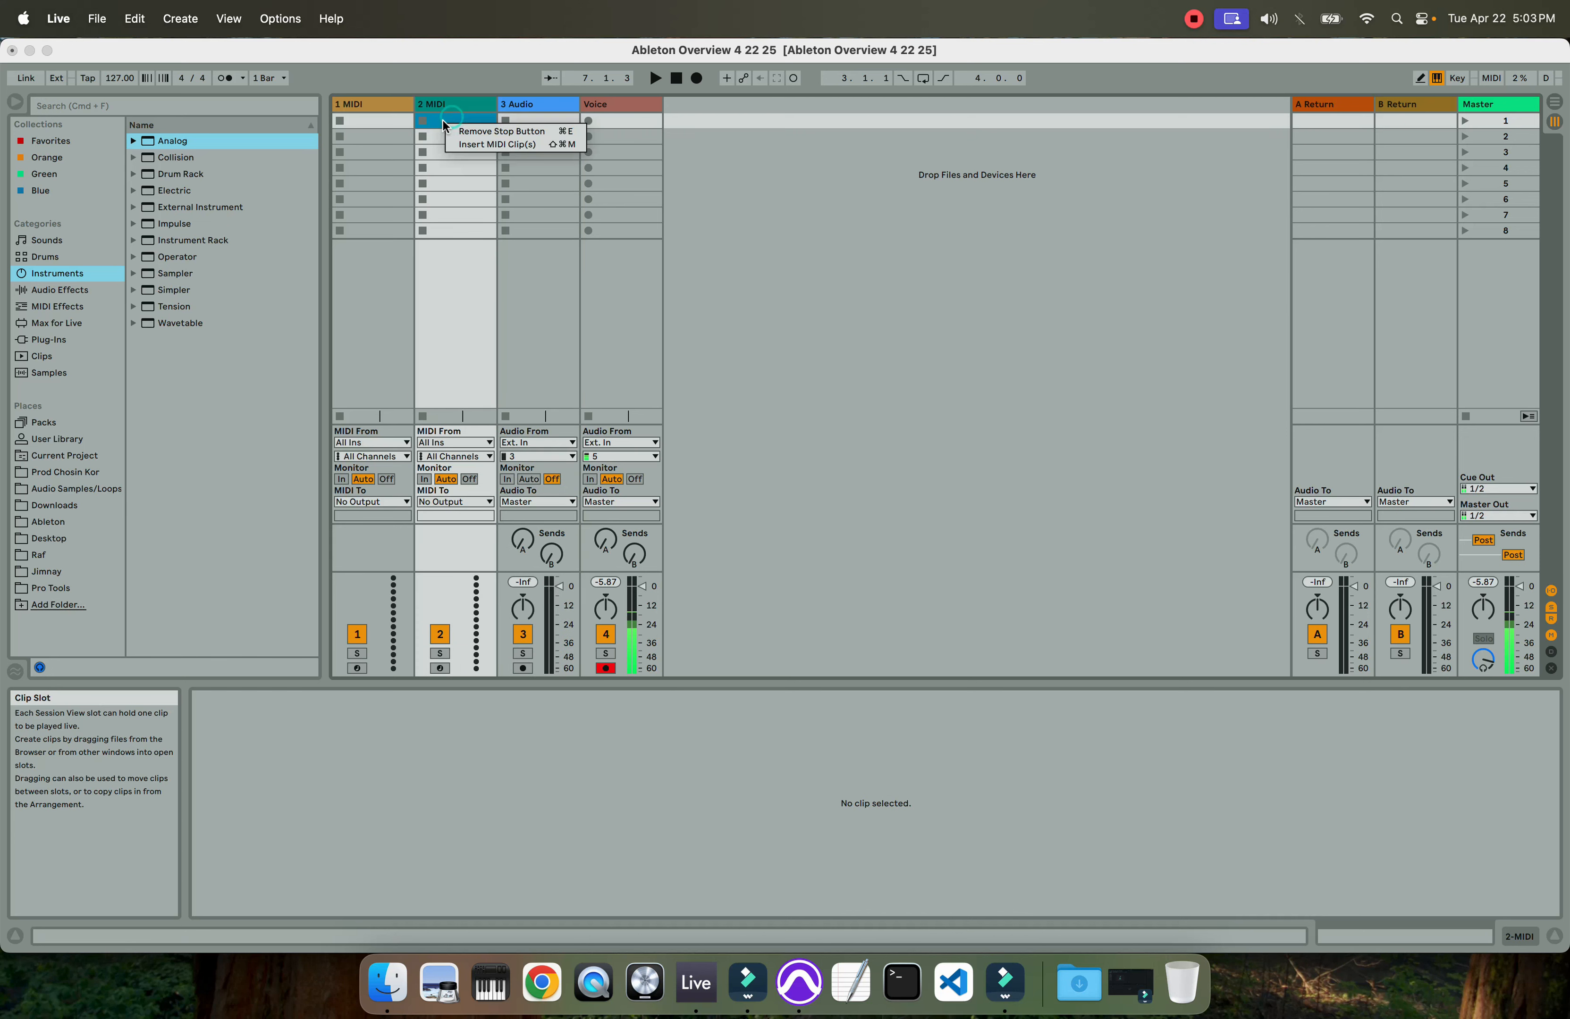
{"action": "left_click", "coordinate": [459, 145]}
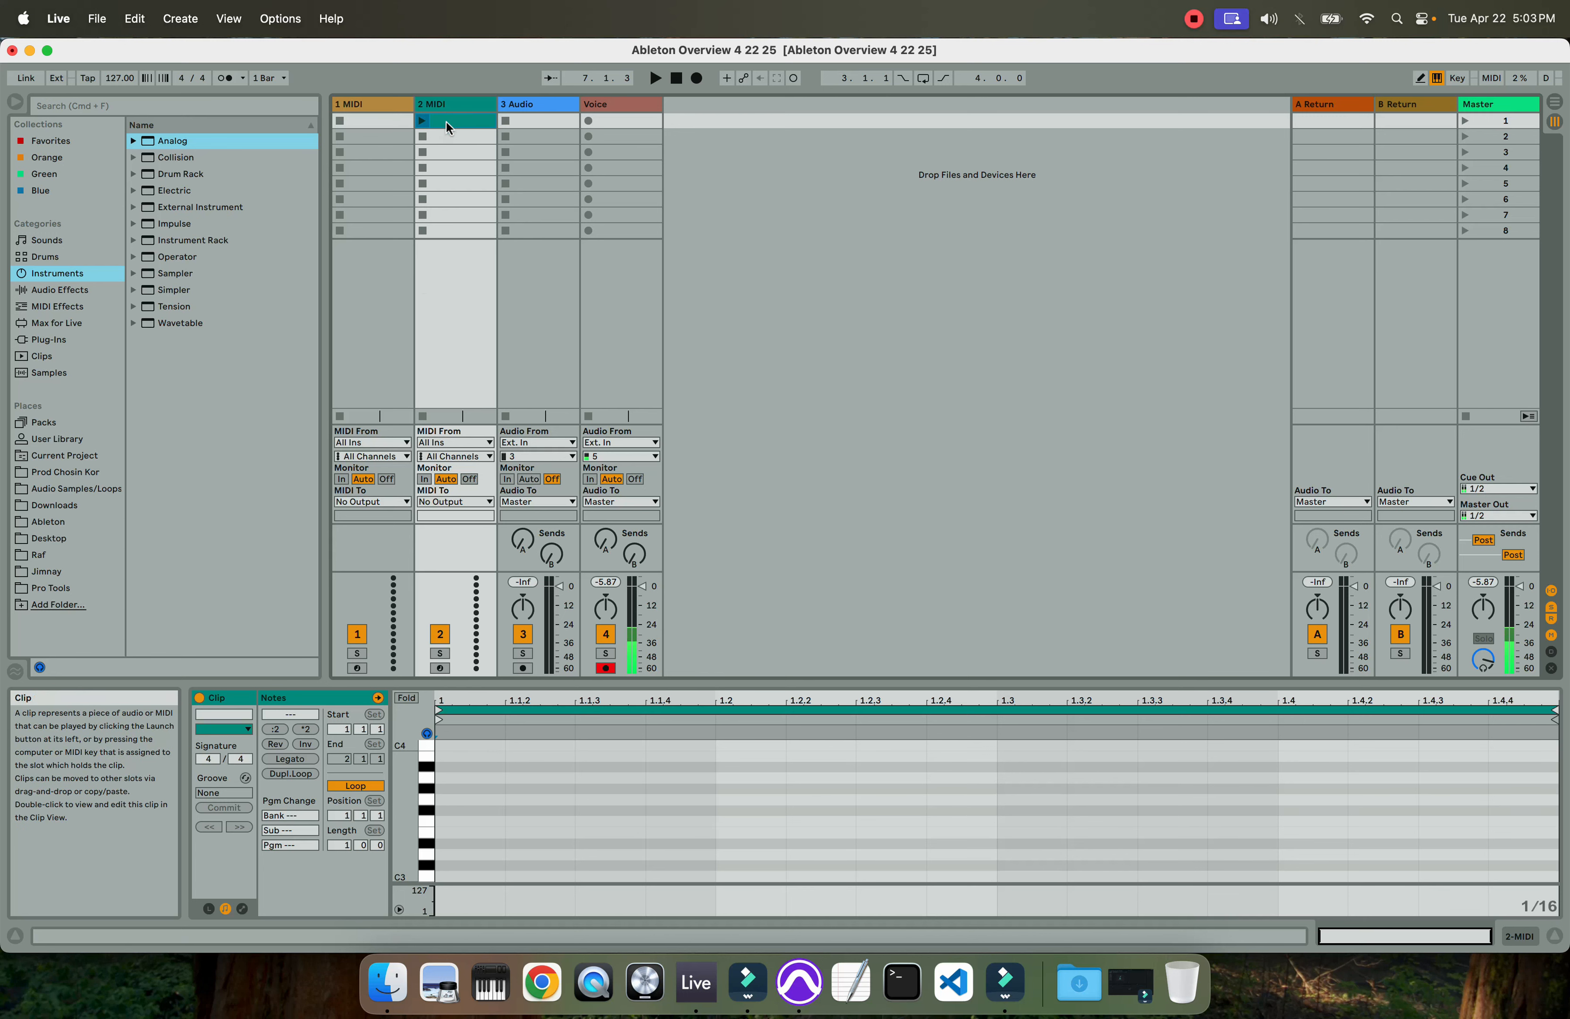
{"action": "key", "text": "Delete"}
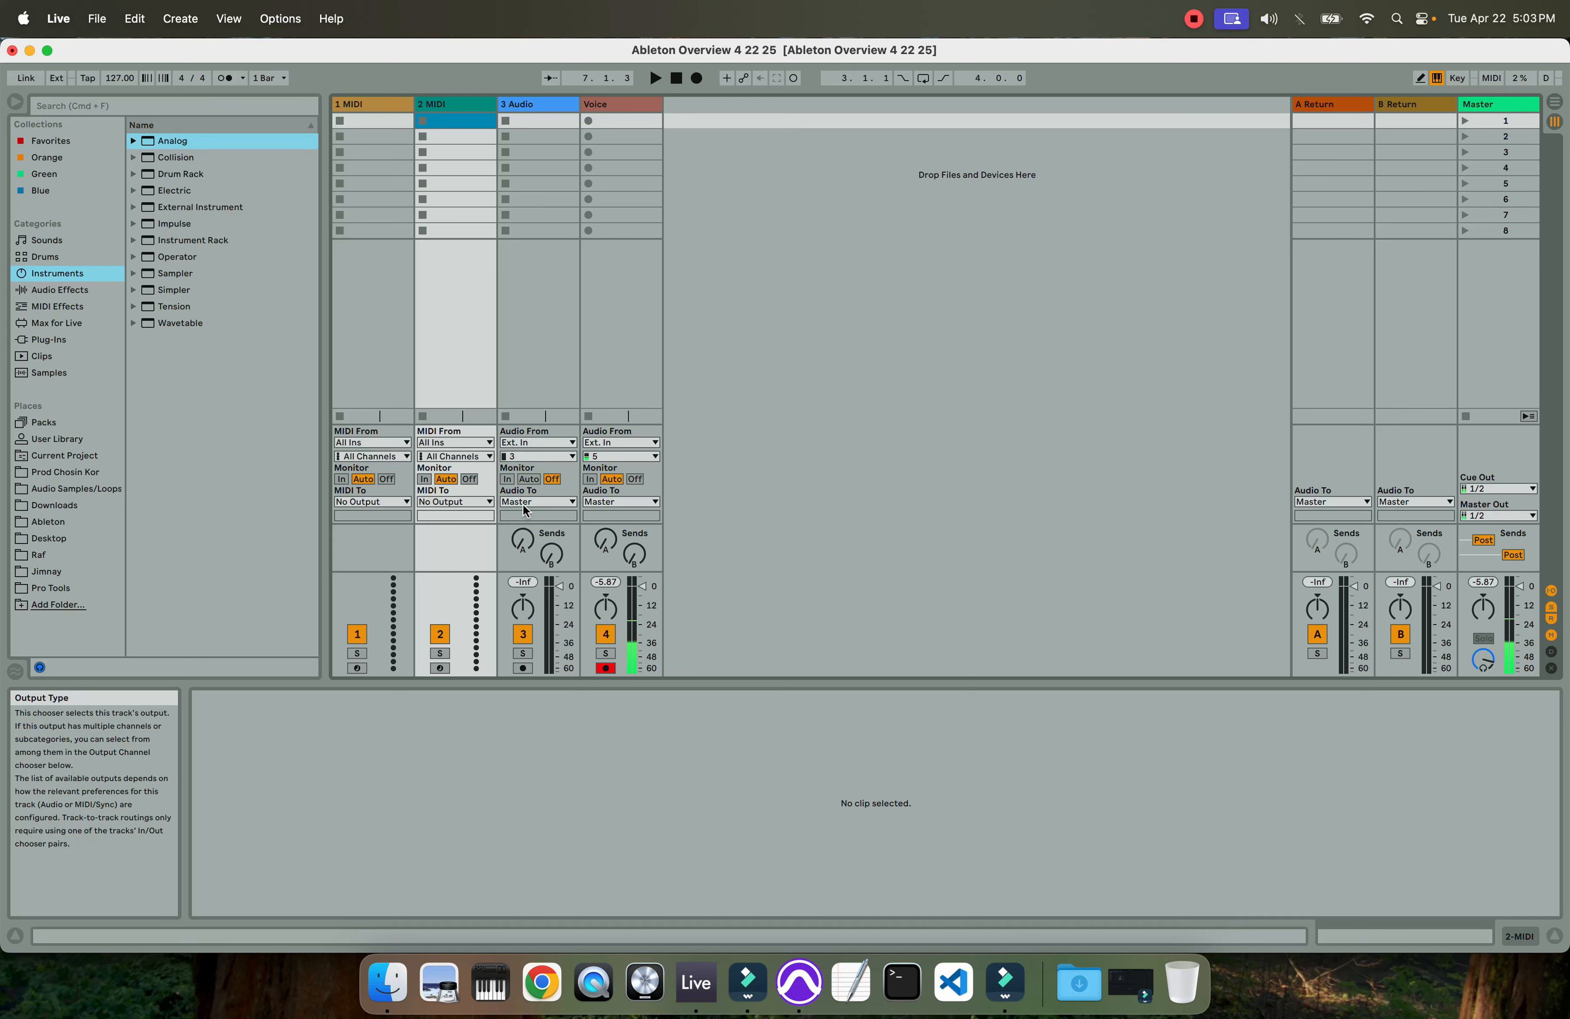
Review the audio input options of the 3 Audio track and try out Send A on the audio tracks
{"action": "left_click", "coordinate": [518, 443]}
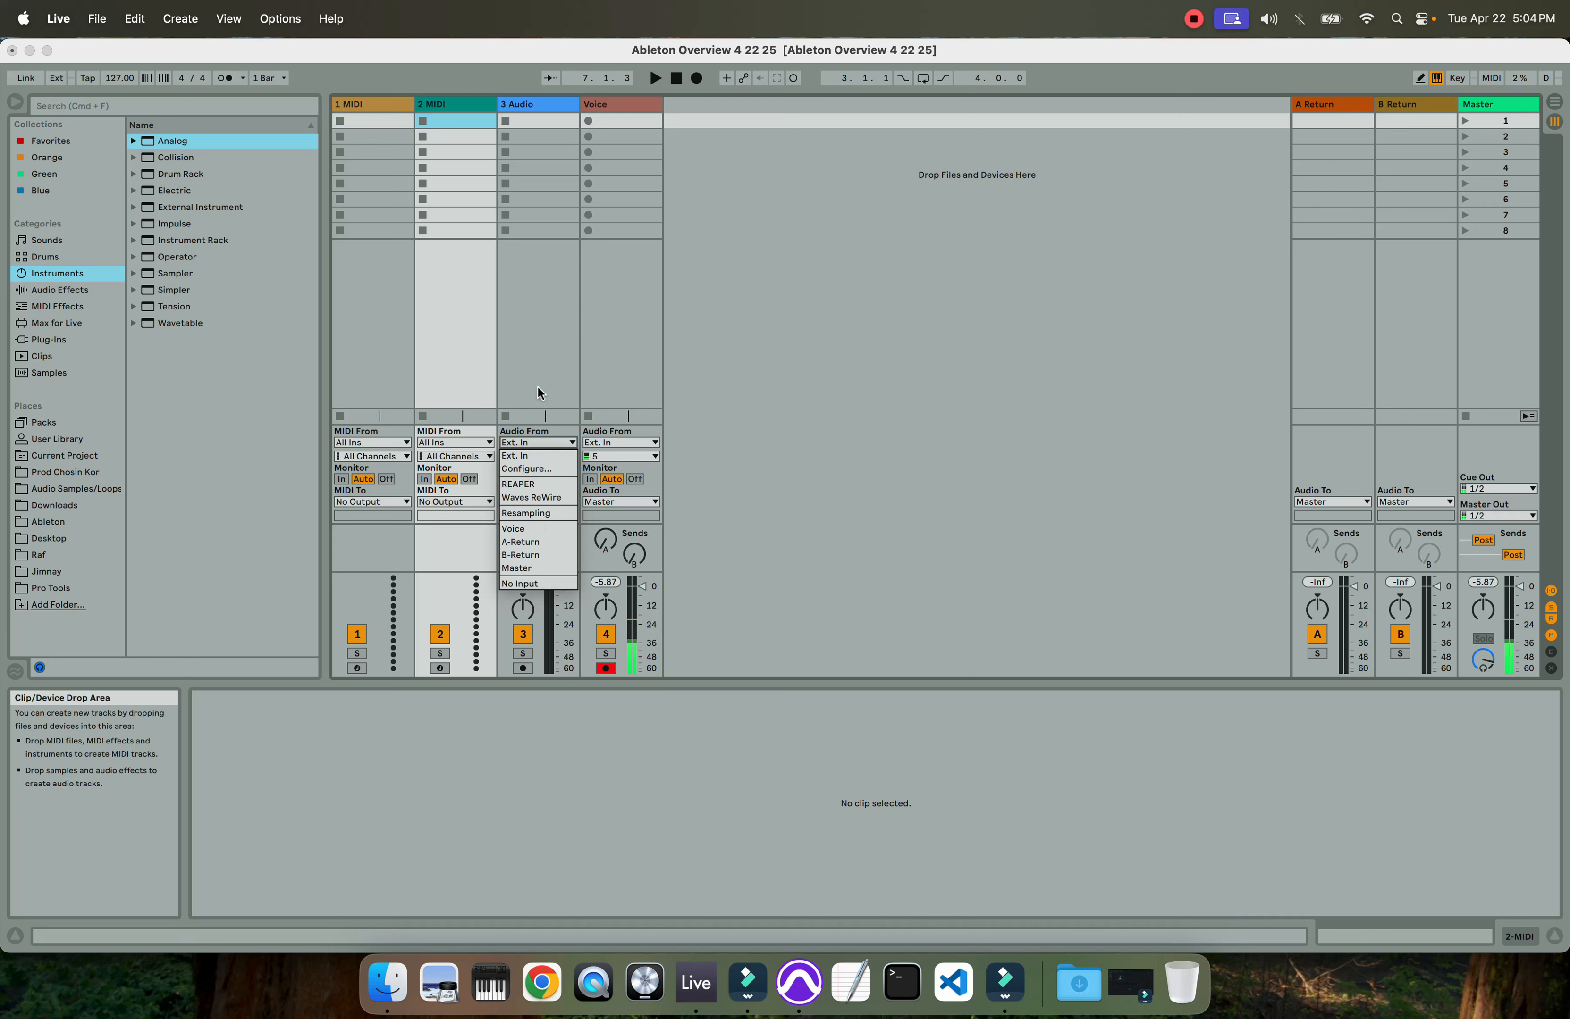
{"action": "left_click", "coordinate": [538, 166]}
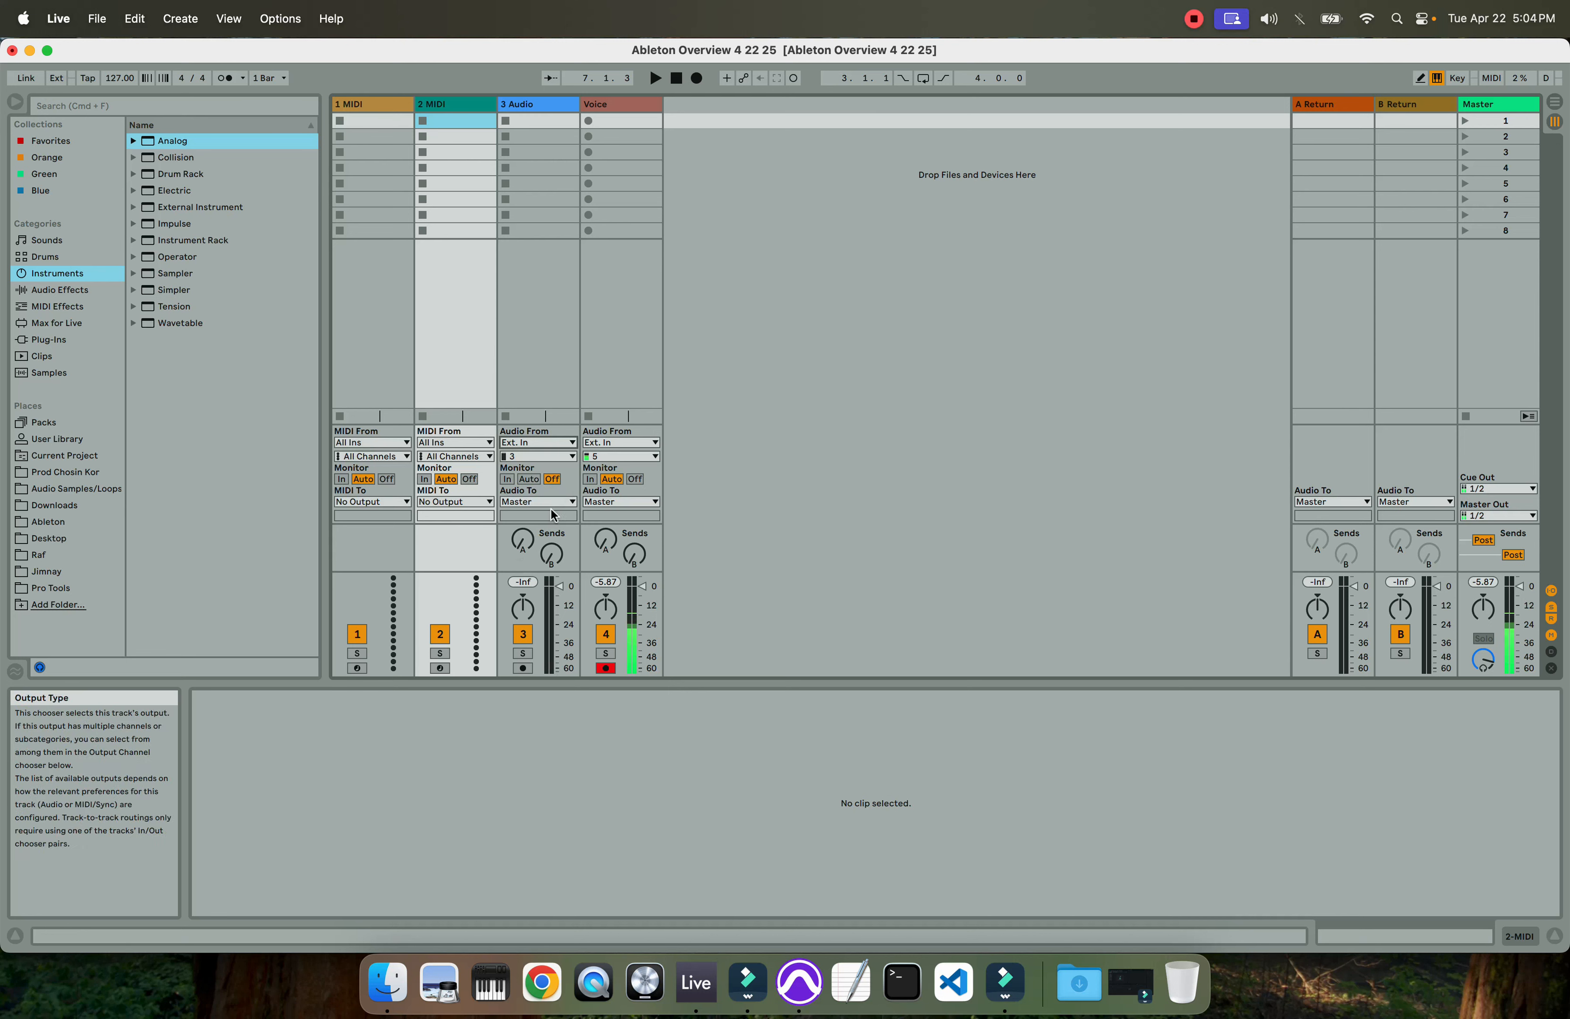
{"action": "left_click_drag", "start_coordinate": [523, 544], "coordinate": [523, 541]}
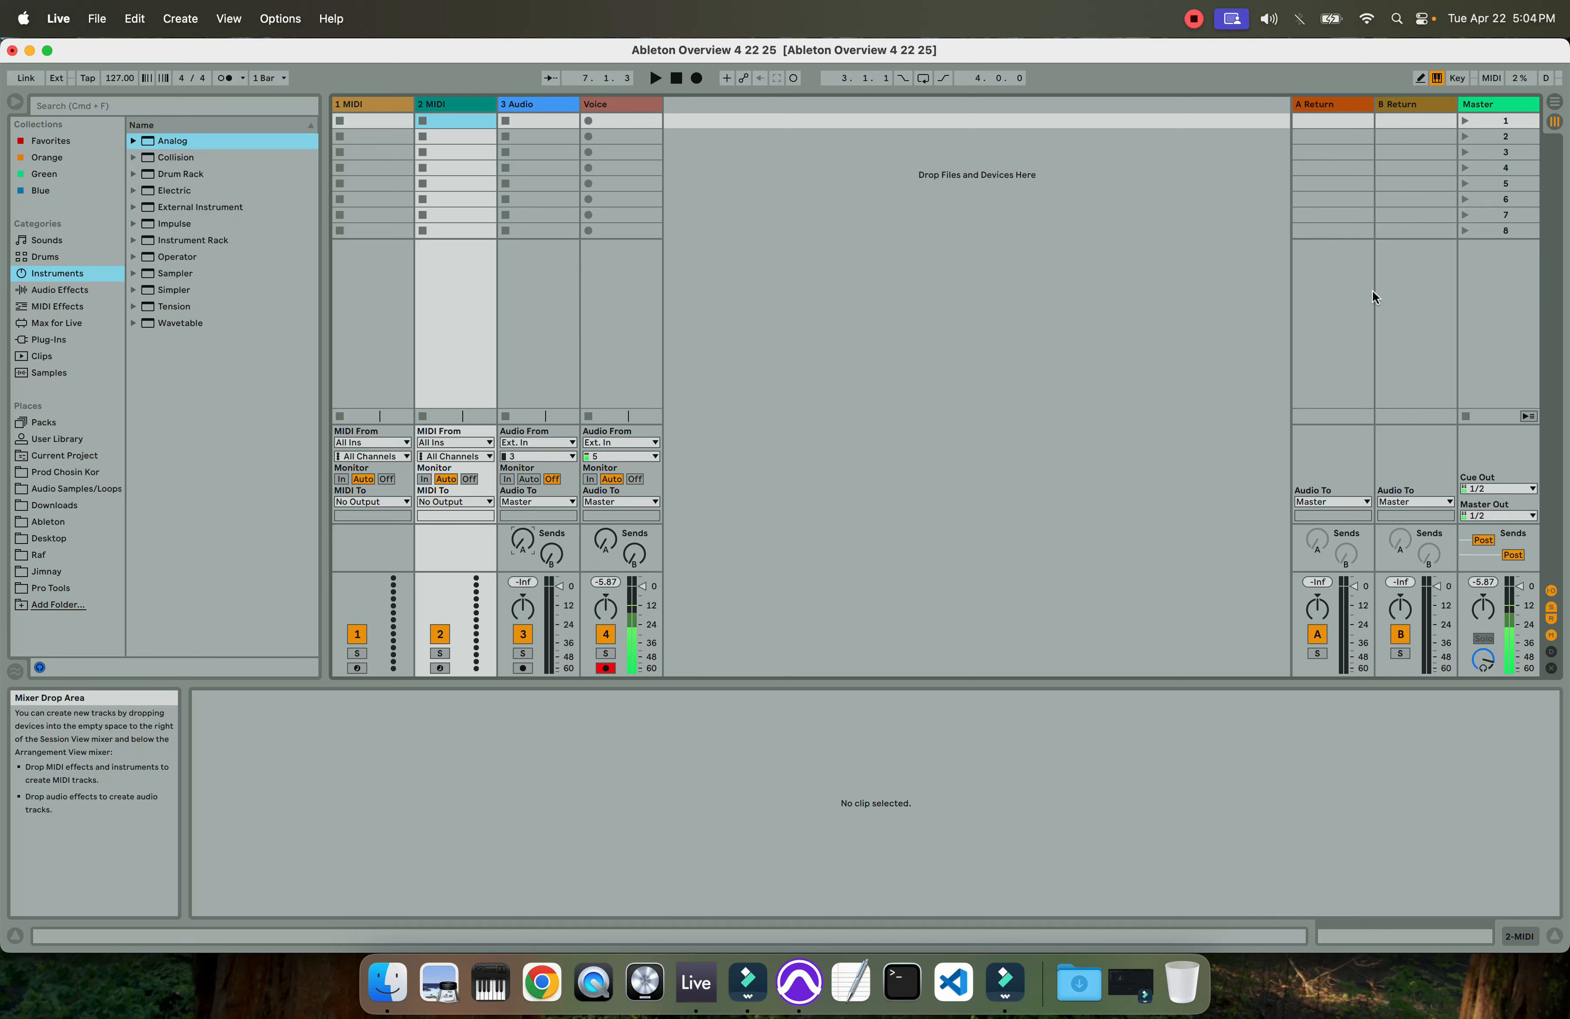
{"action": "left_click_drag", "start_coordinate": [605, 539], "coordinate": [605, 519]}
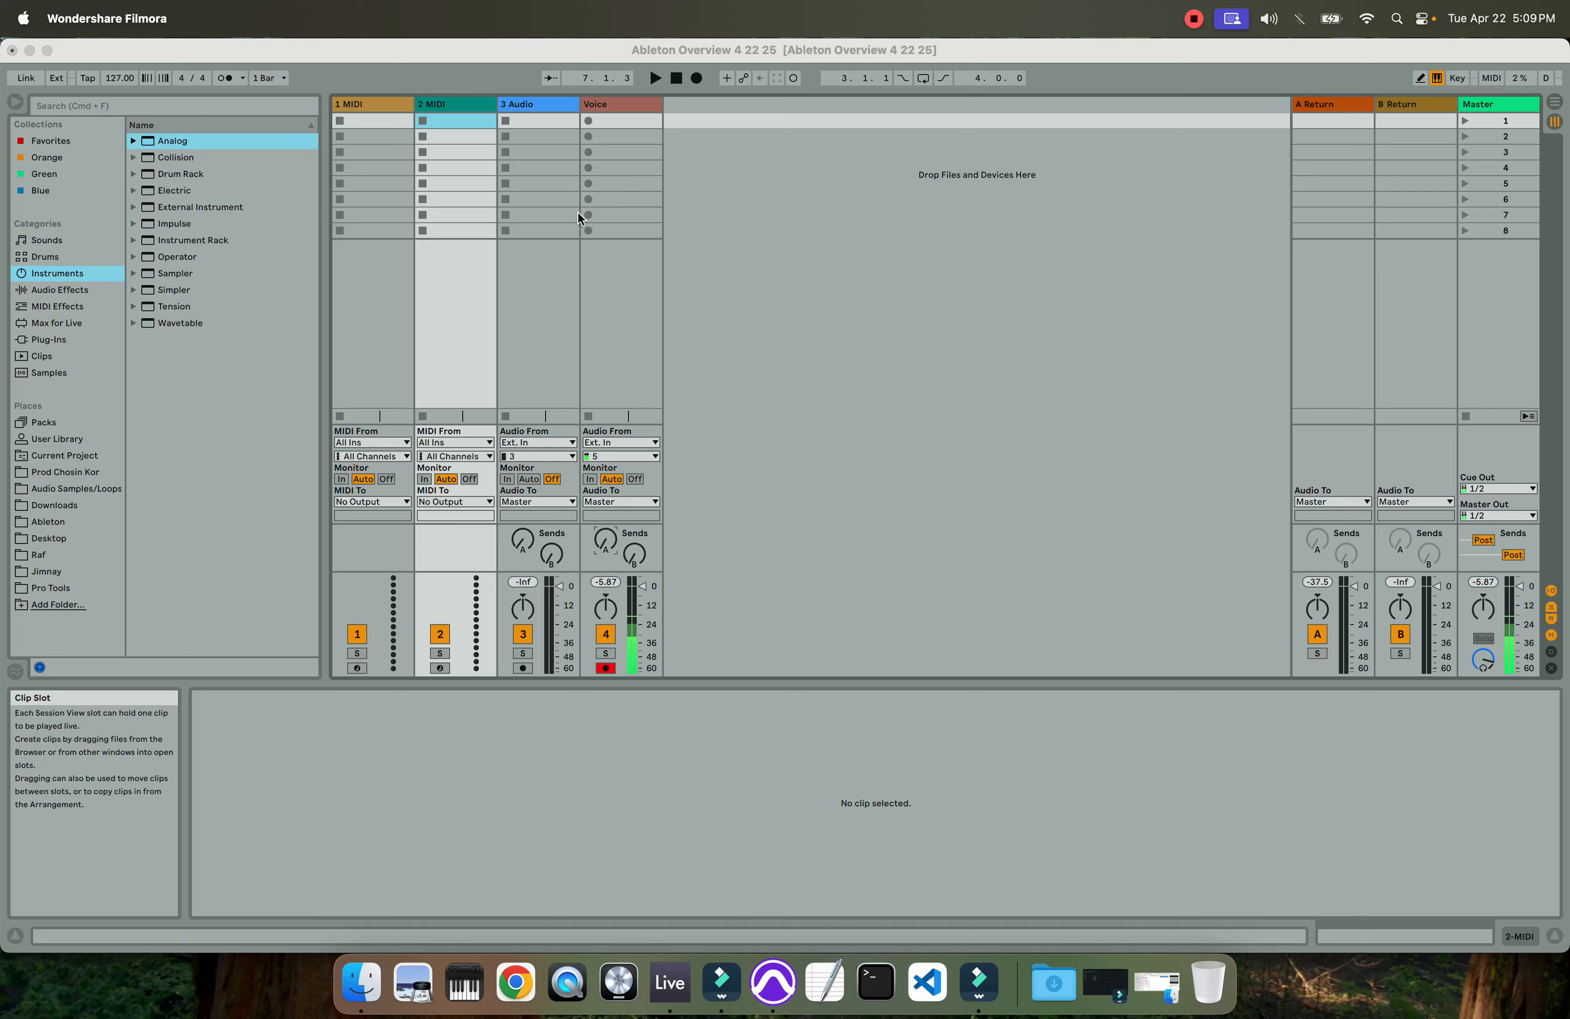
Go through the clip slots of the Voice track from the first down to the fourth
{"action": "left_click", "coordinate": [609, 121]}
{"action": "left_click", "coordinate": [610, 135]}
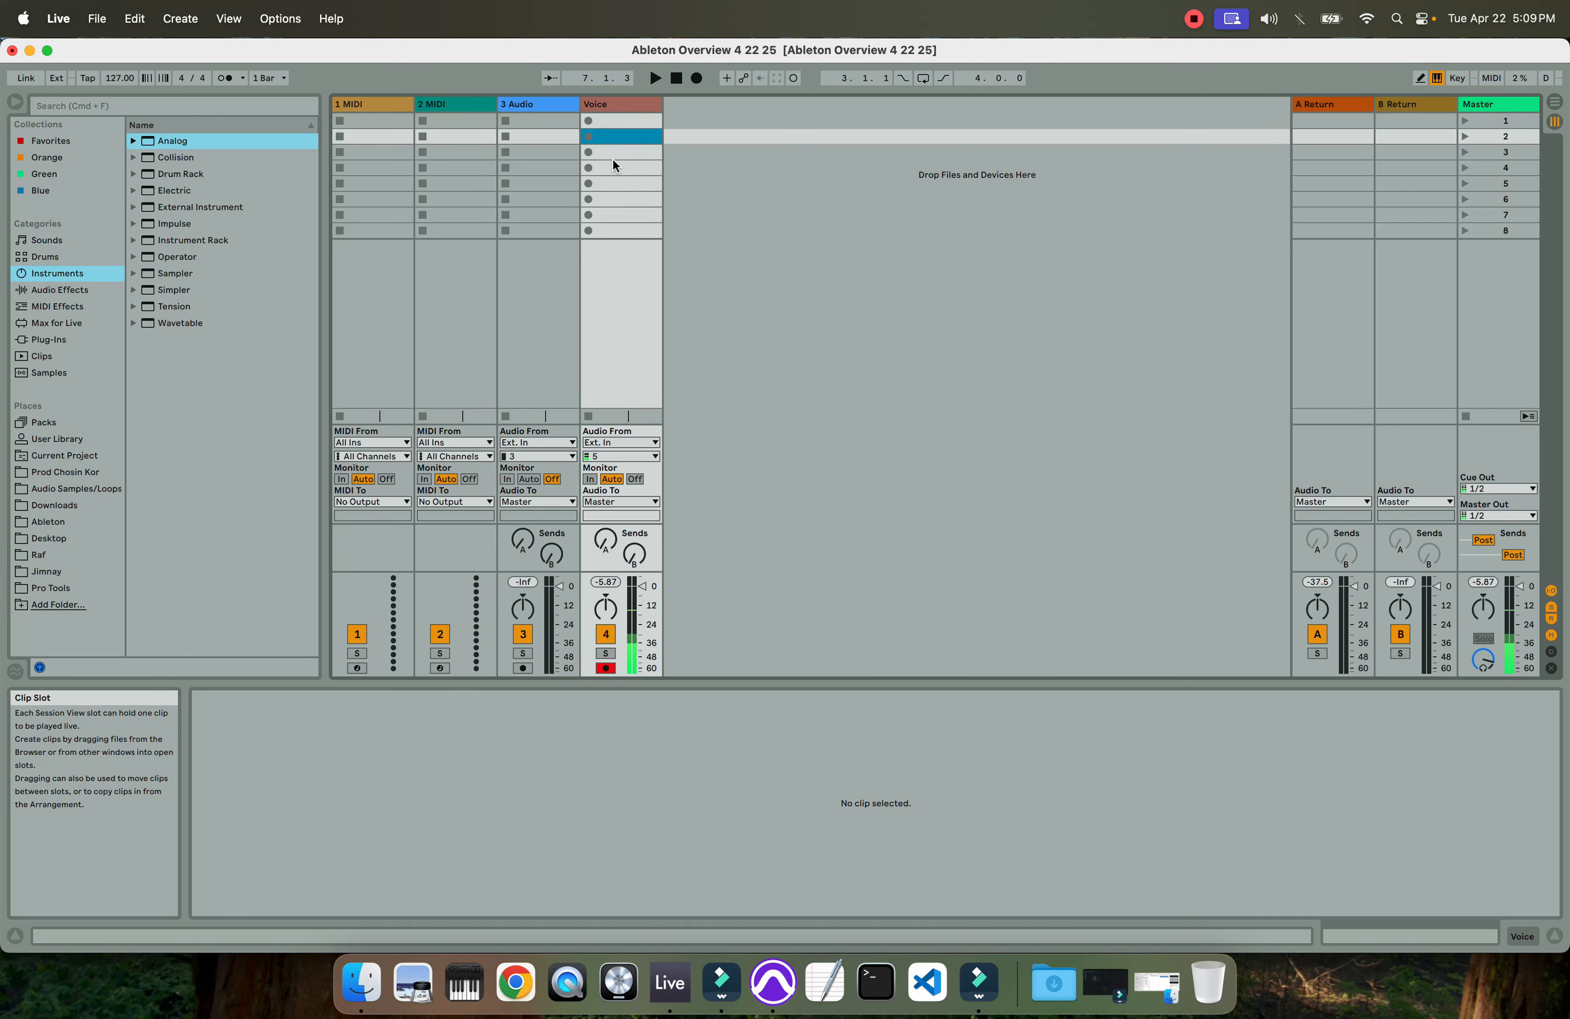
{"action": "left_click", "coordinate": [614, 153]}
{"action": "left_click", "coordinate": [612, 168]}
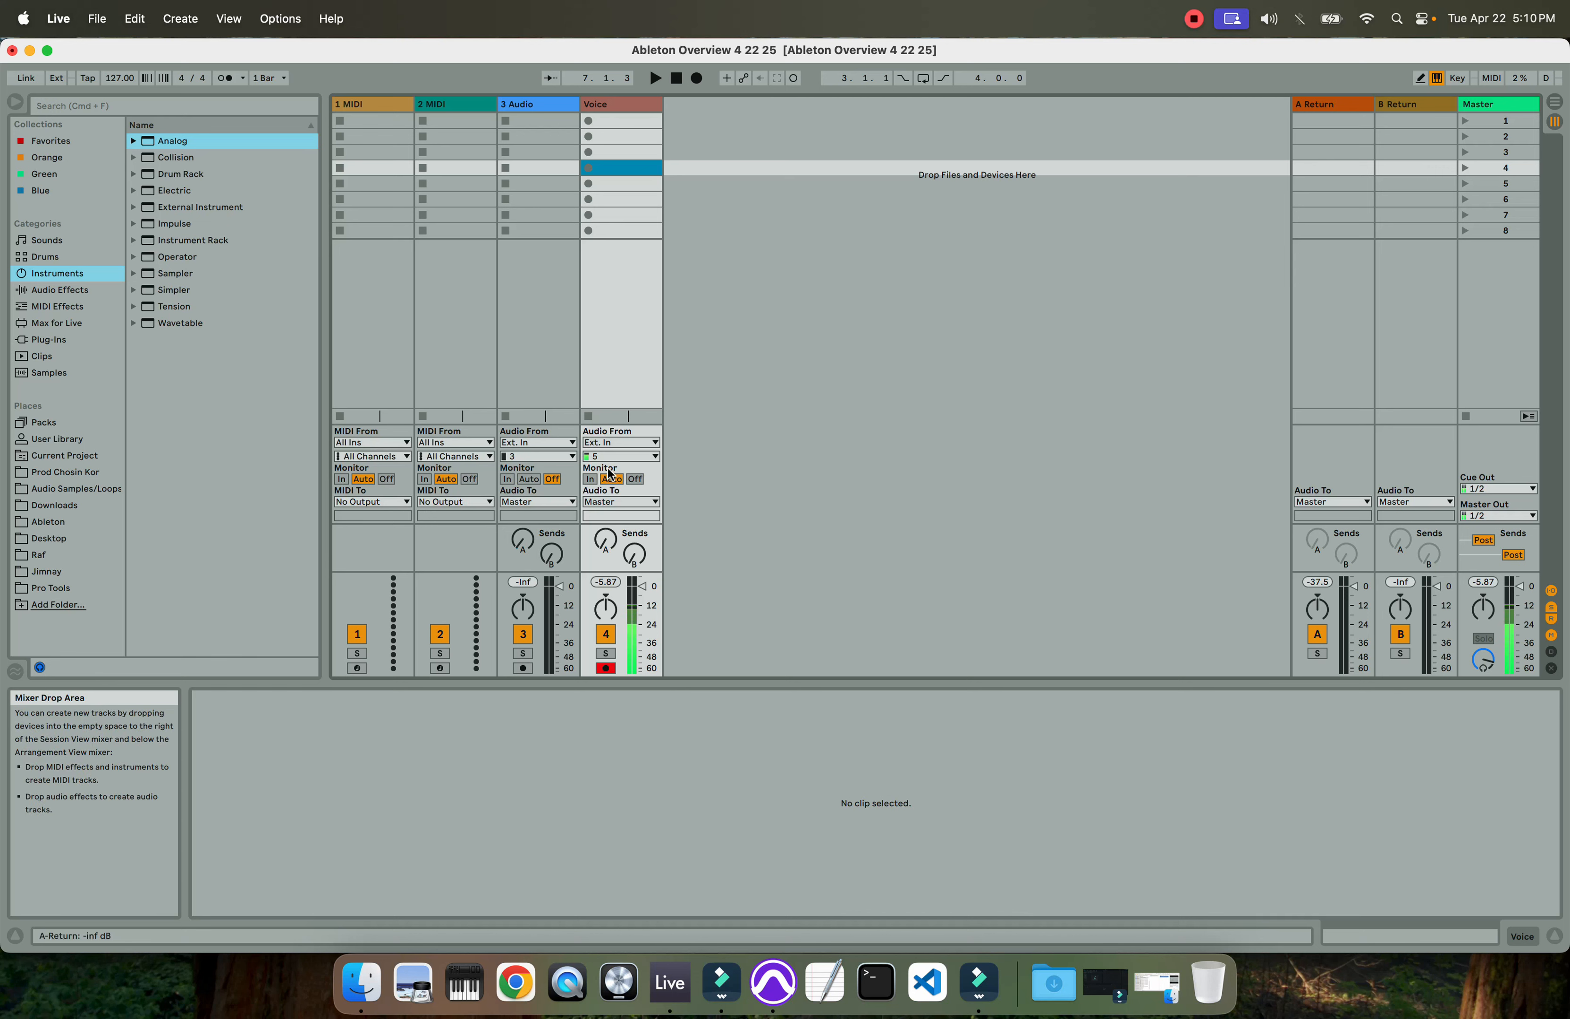
Set the 3 Audio track's input to Voice and arm the track for recording
{"action": "left_click", "coordinate": [529, 444]}
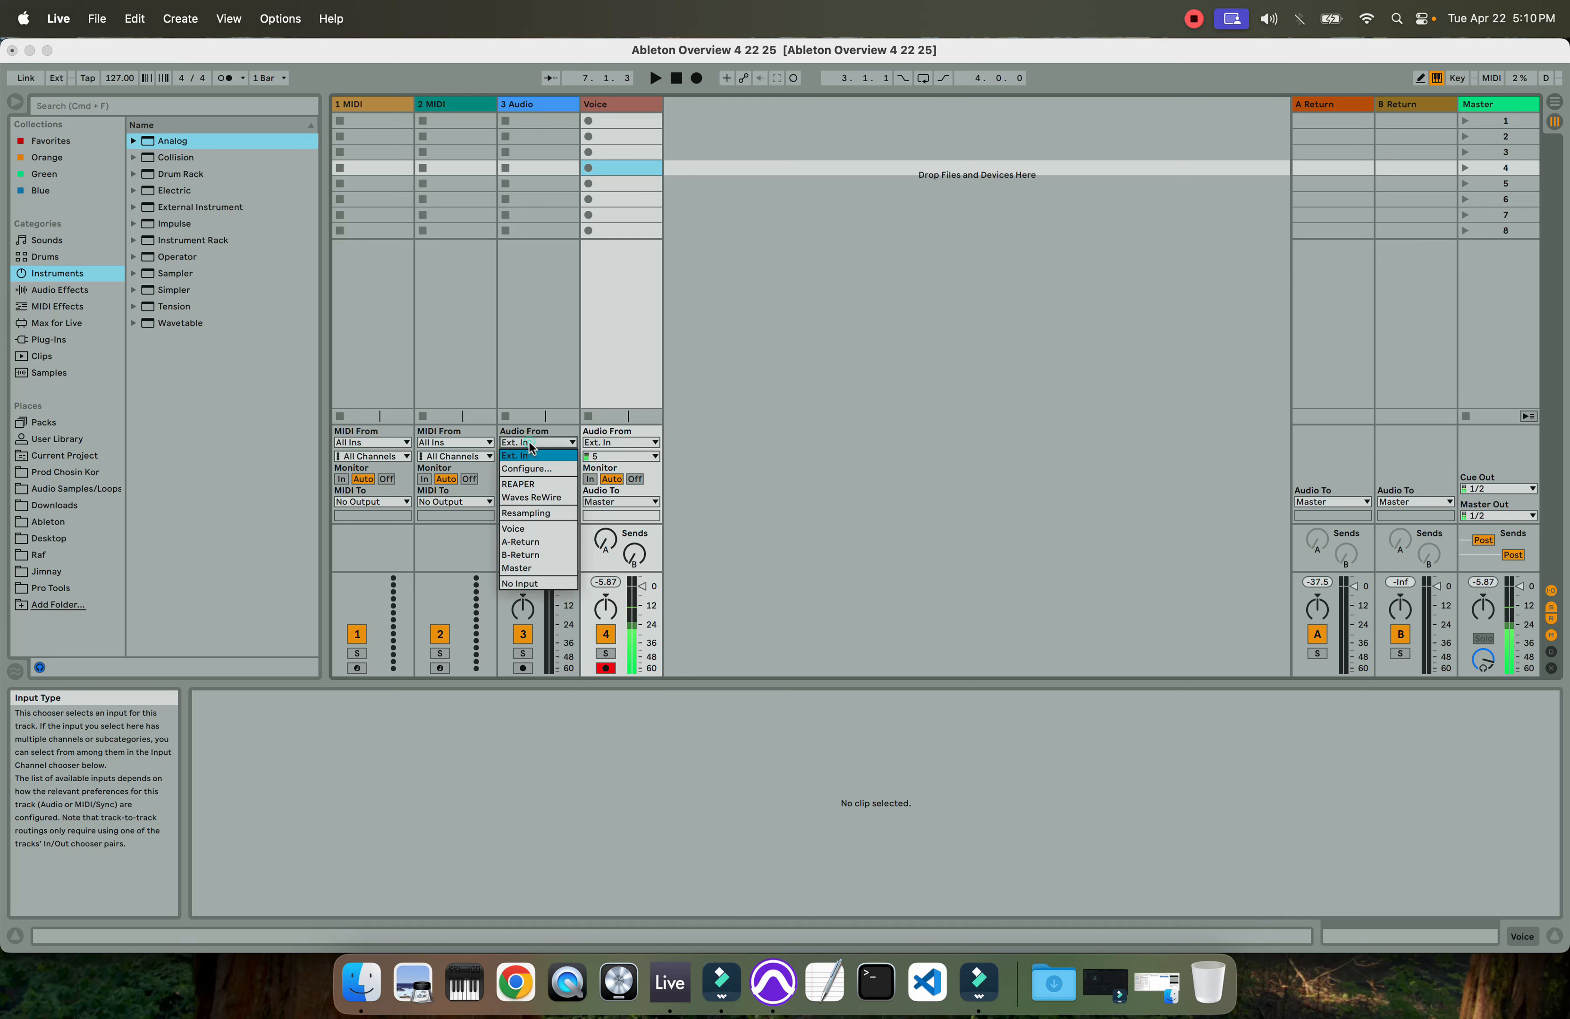
{"action": "left_click", "coordinate": [528, 529]}
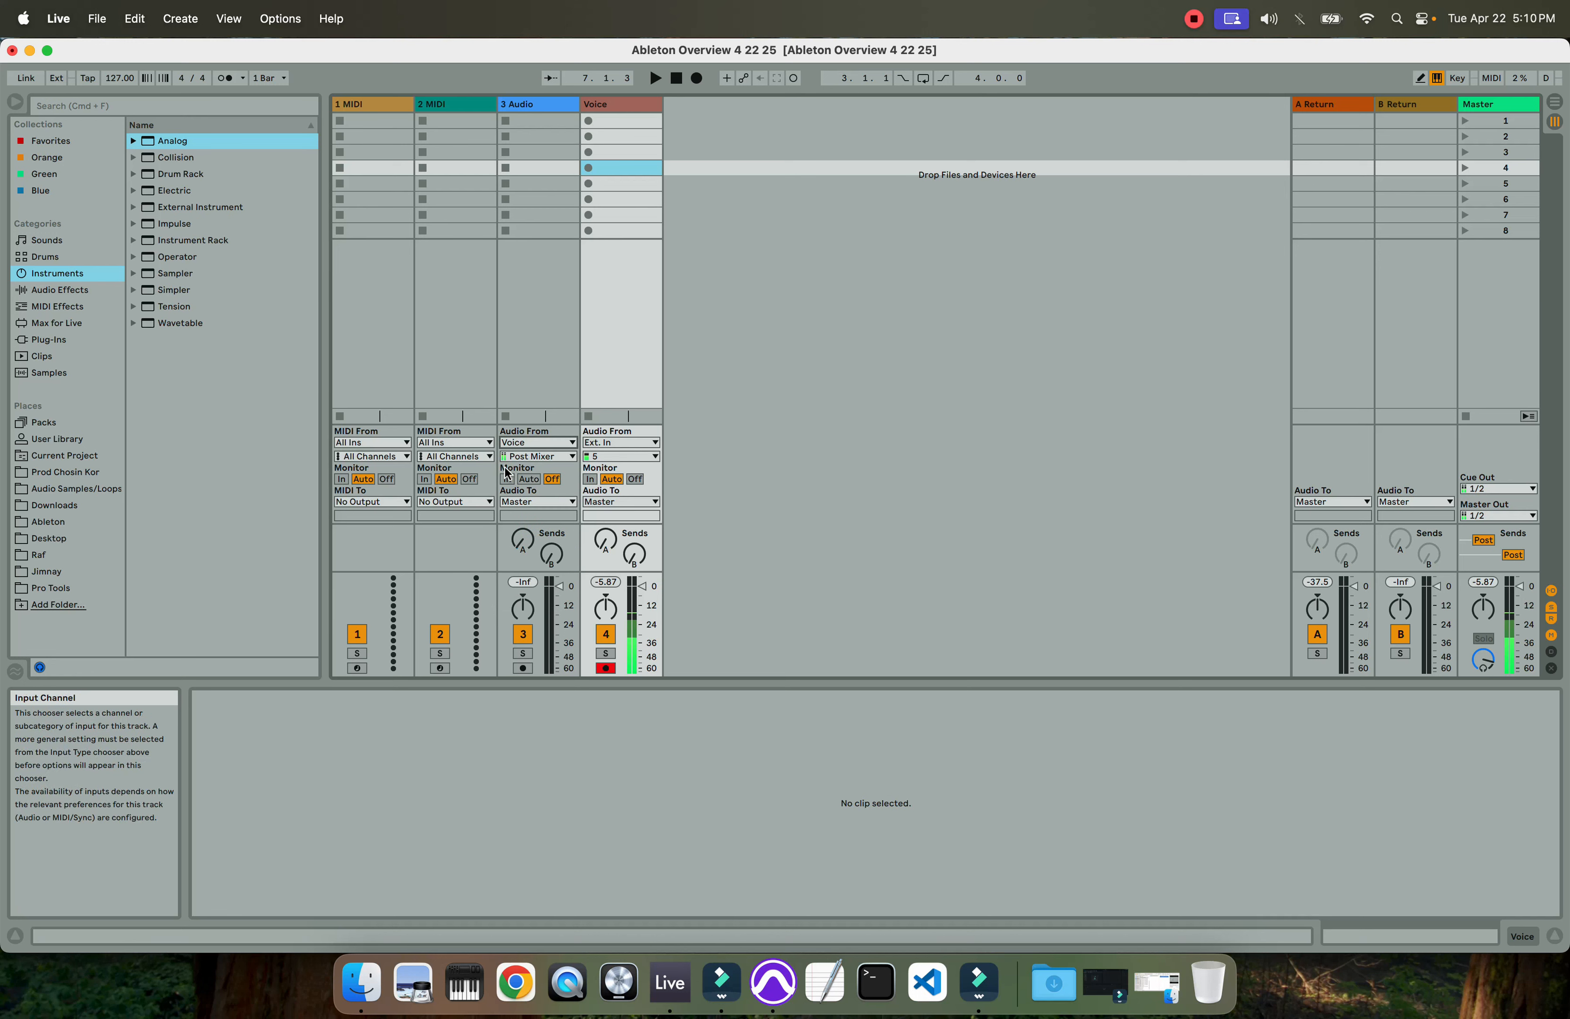
{"action": "left_click", "coordinate": [523, 668]}
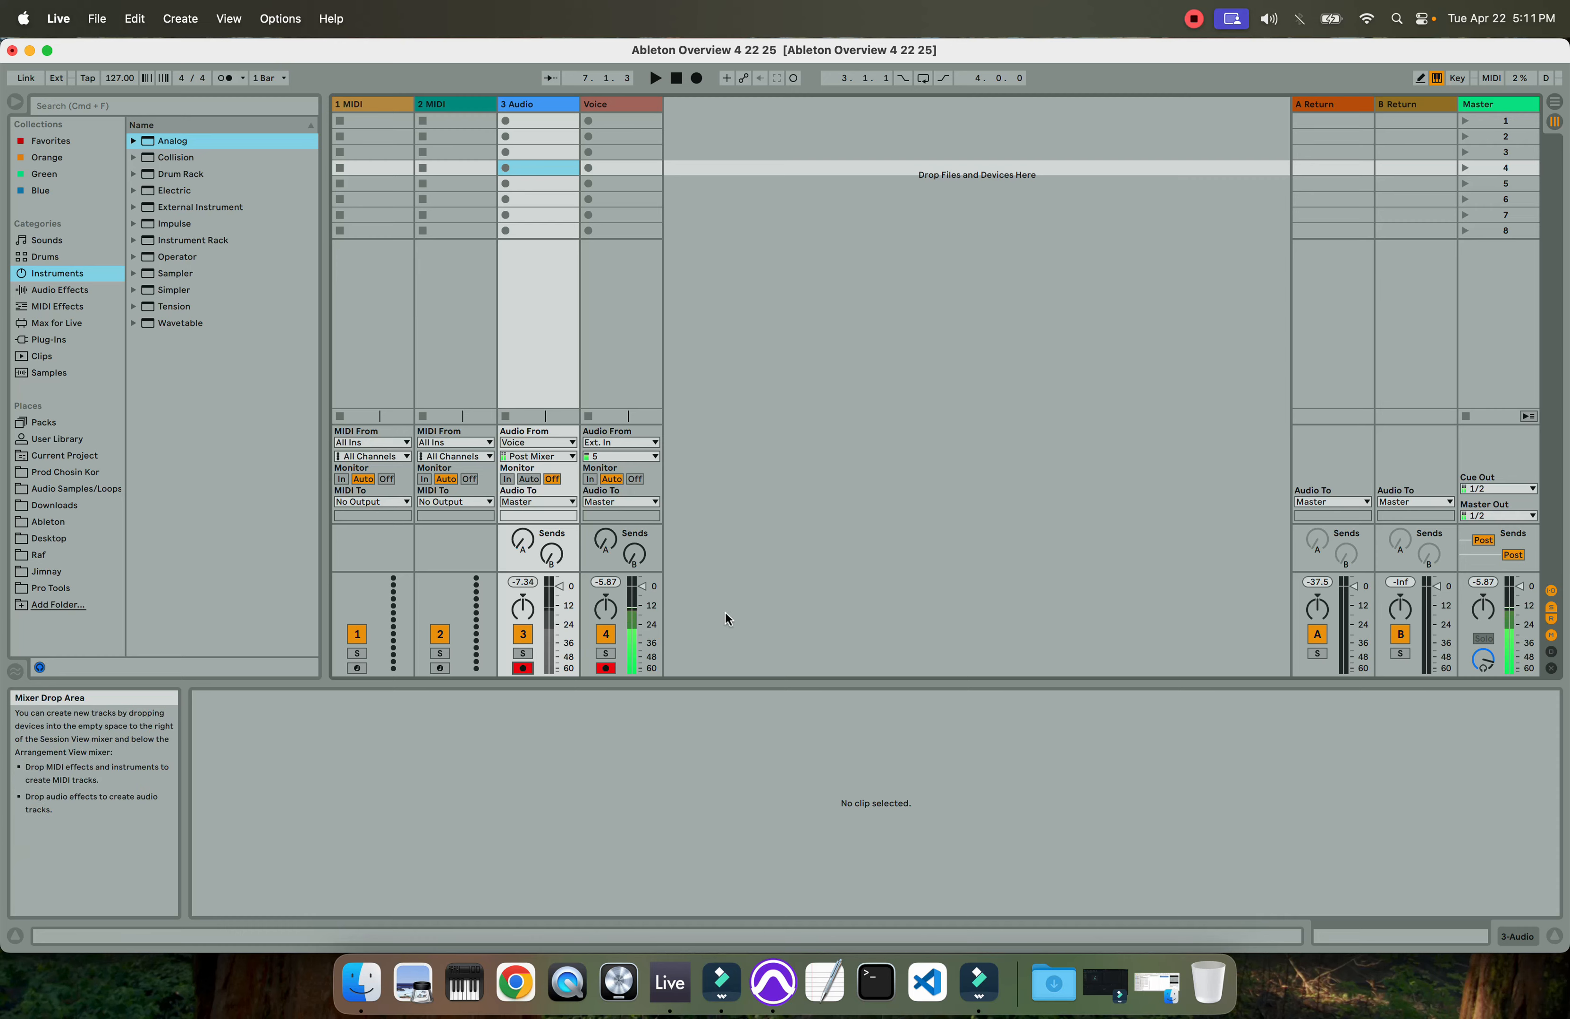
Switch to Pro Tools to look at the Edit window once more and return to Ableton Live
{"action": "left_click", "coordinate": [772, 982]}
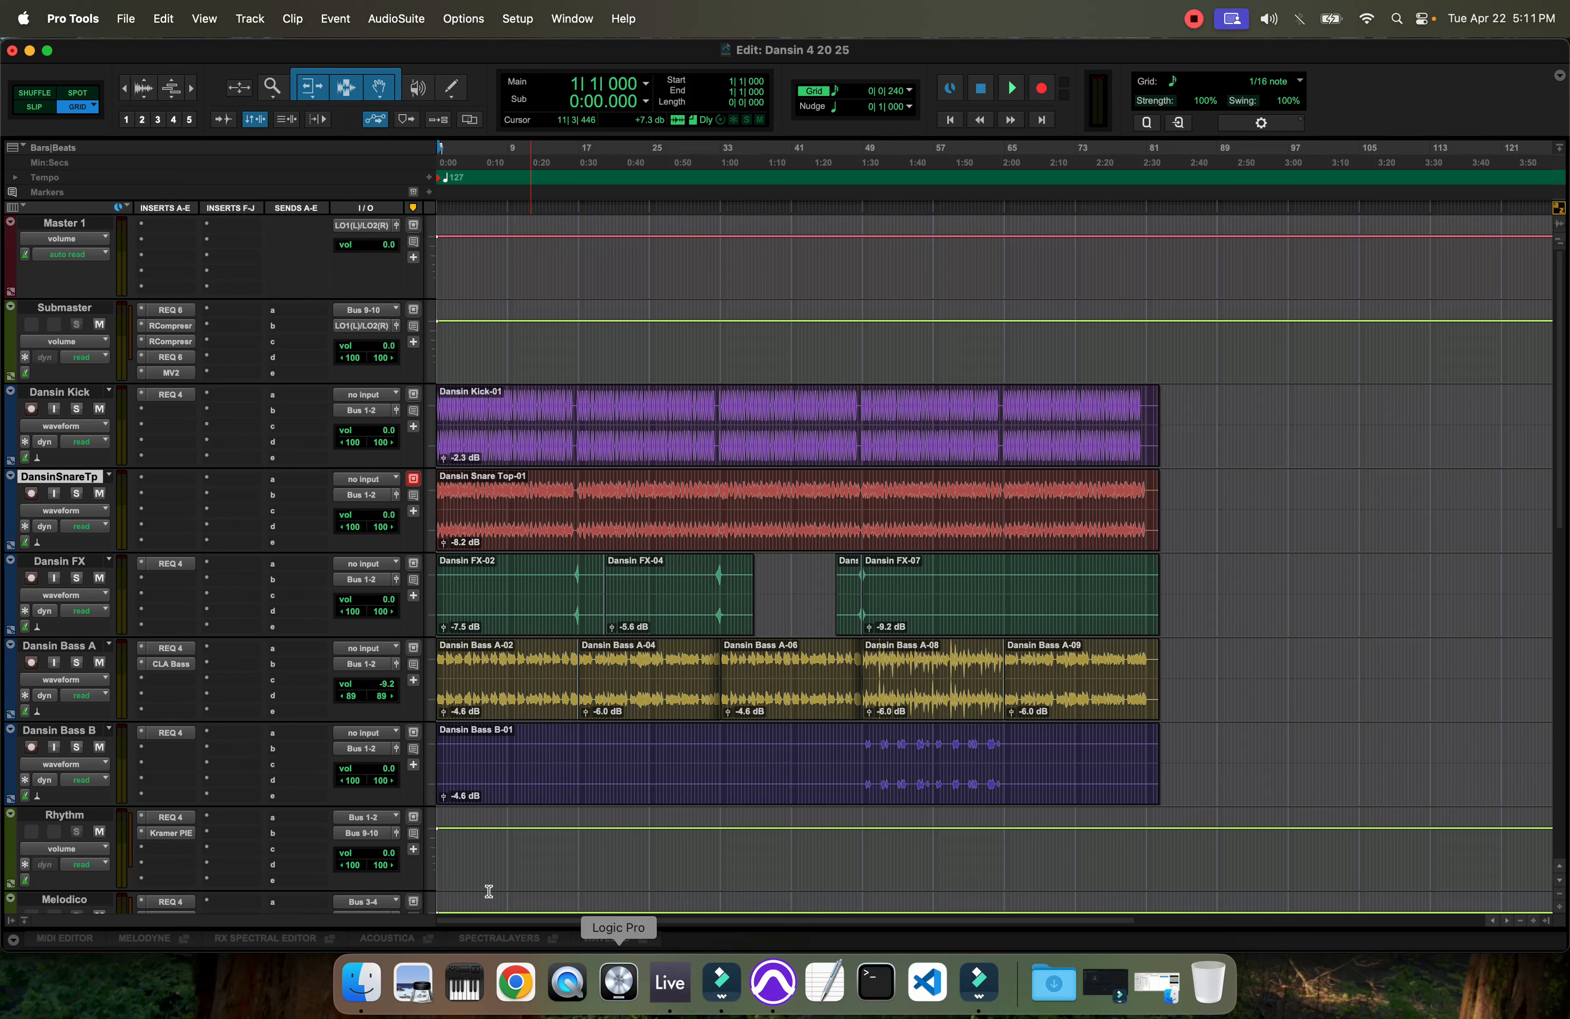
{"action": "left_click", "coordinate": [670, 983]}
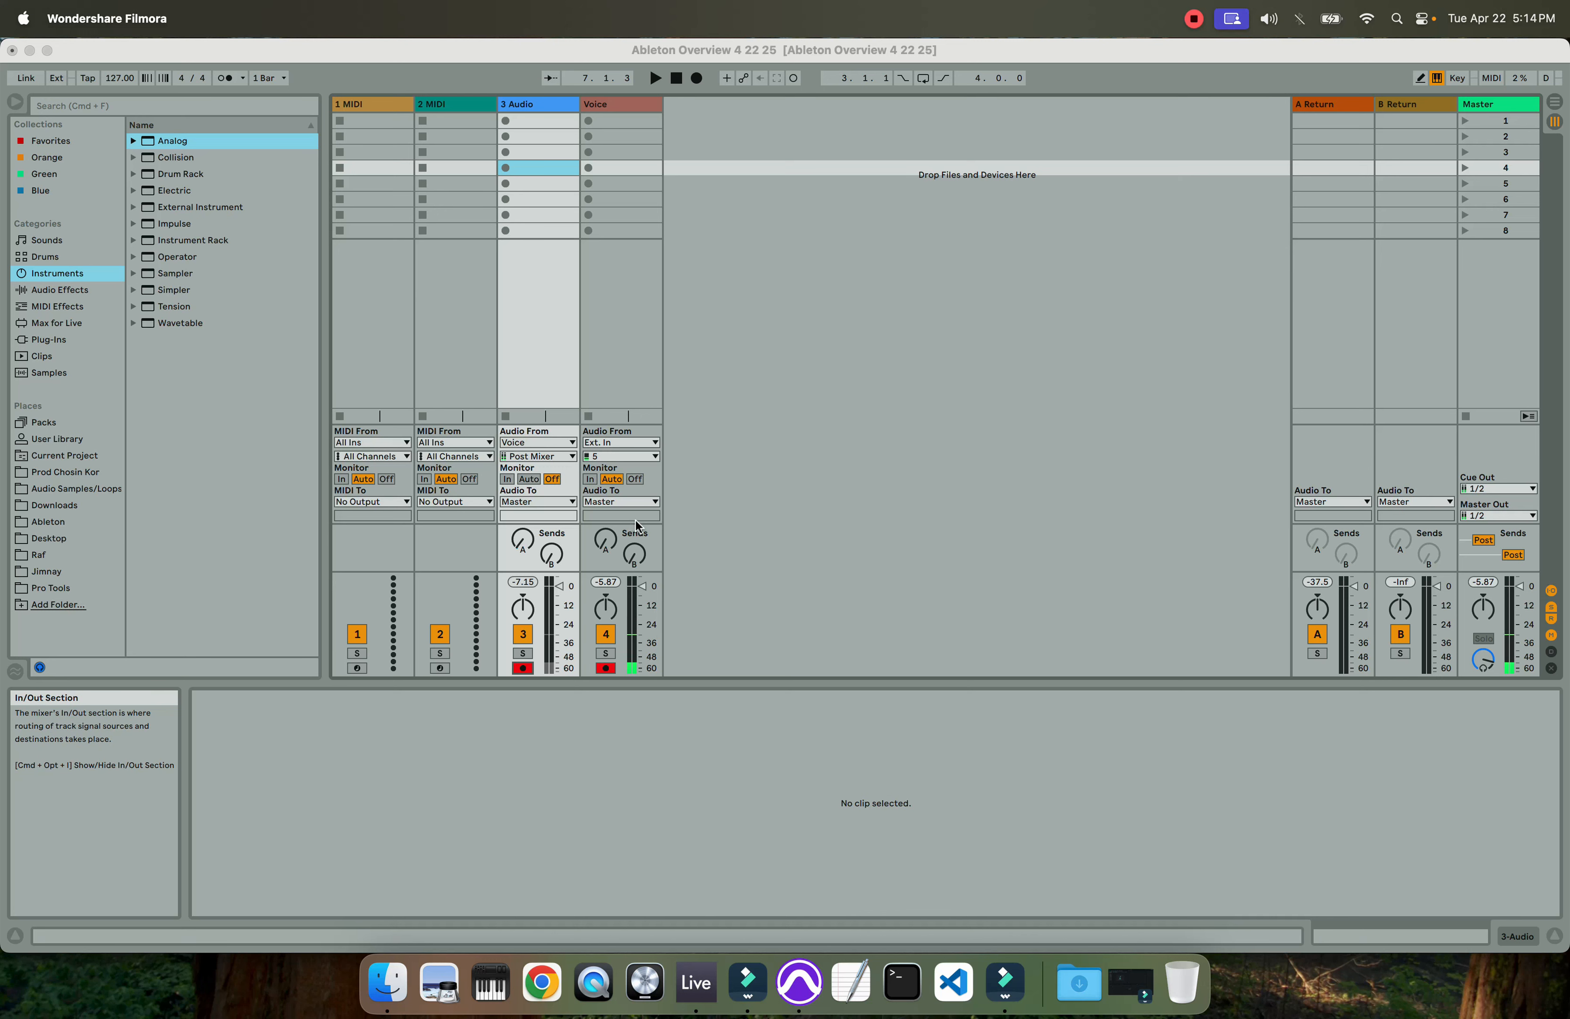
Select the 1 MIDI track and examine the Sounds, Drums and Instruments categories in the browser
{"action": "left_click", "coordinate": [374, 105]}
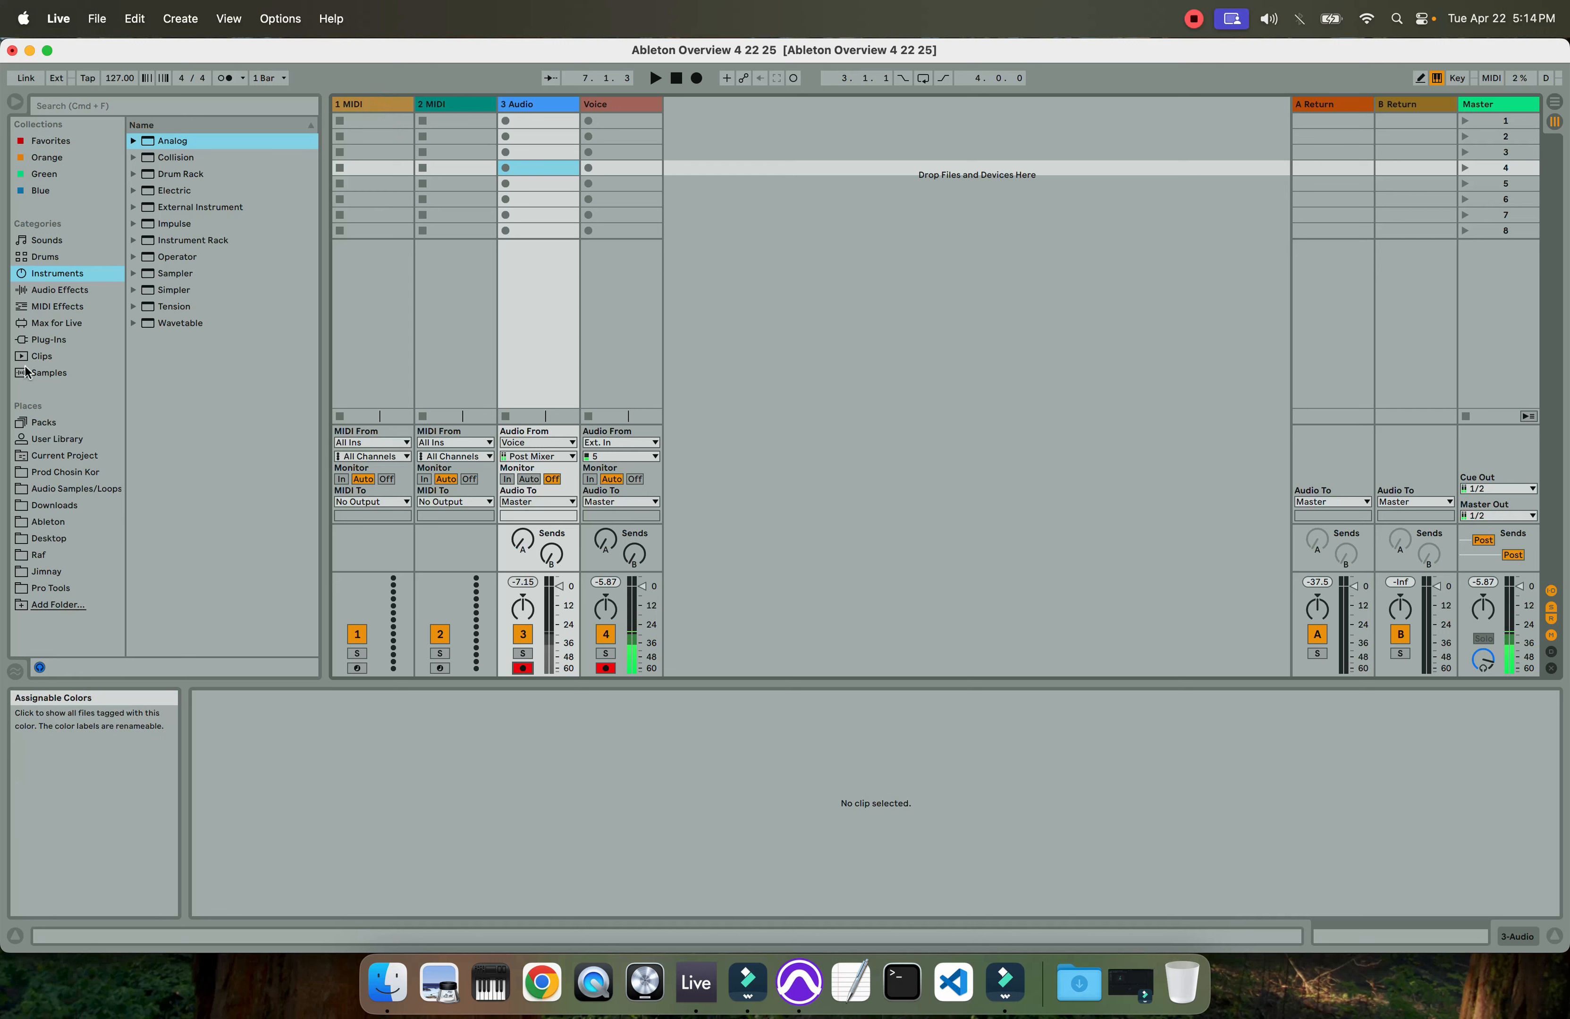
{"action": "left_click", "coordinate": [371, 107]}
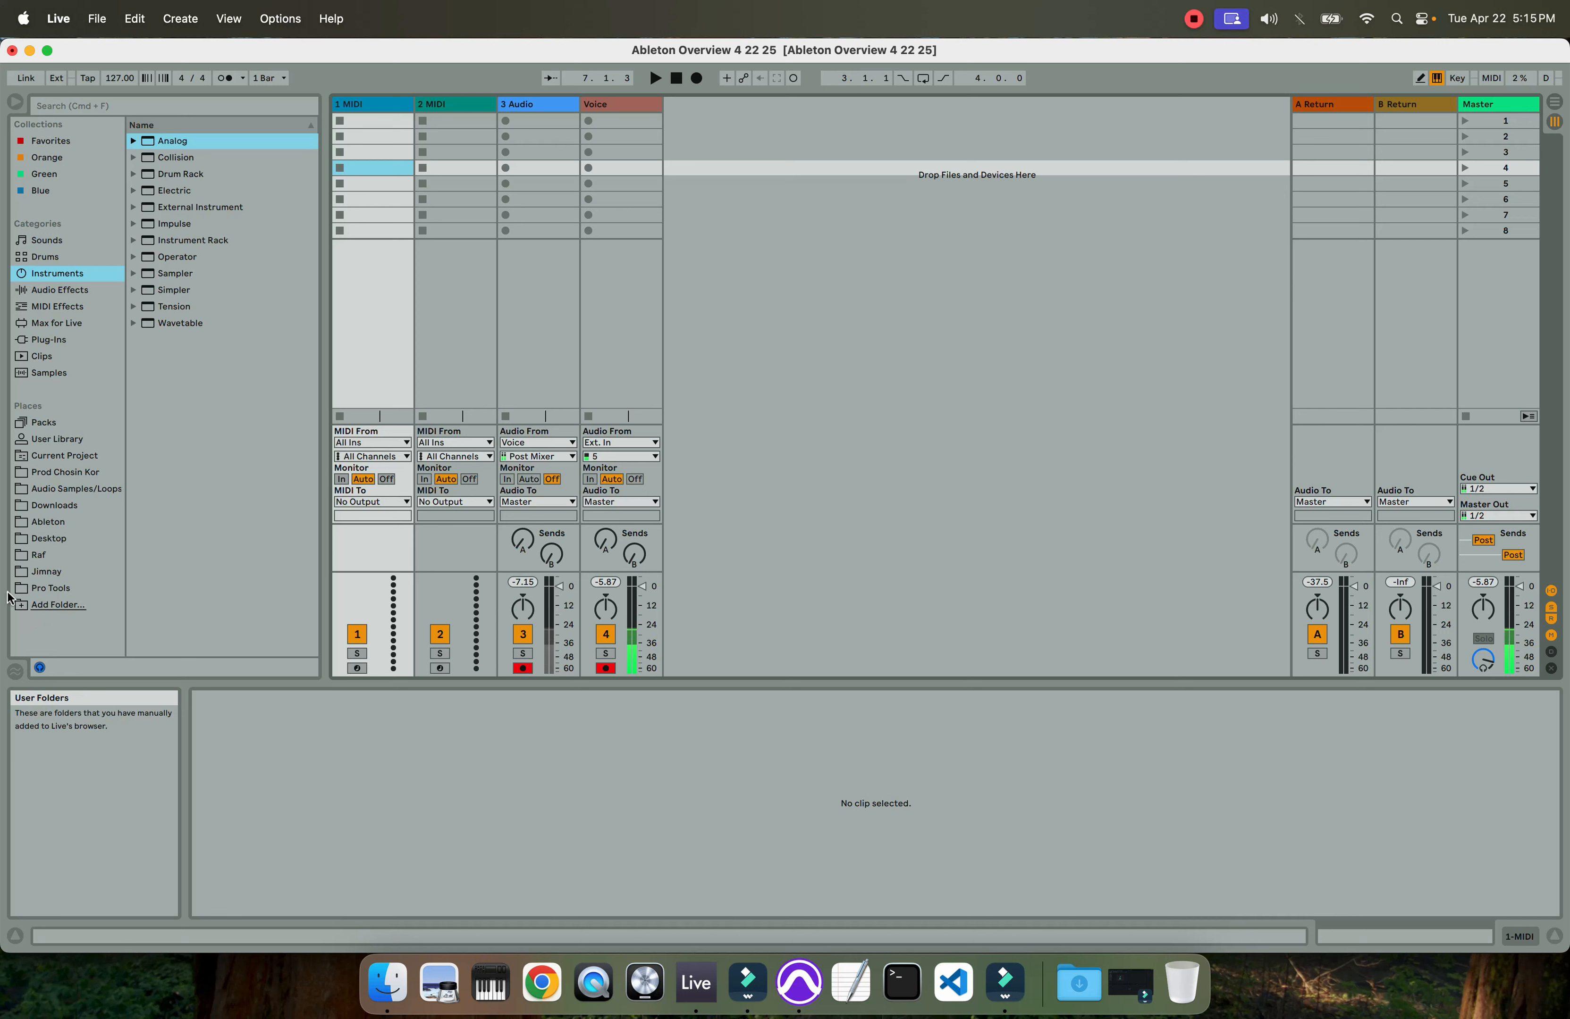
{"action": "left_click", "coordinate": [44, 238]}
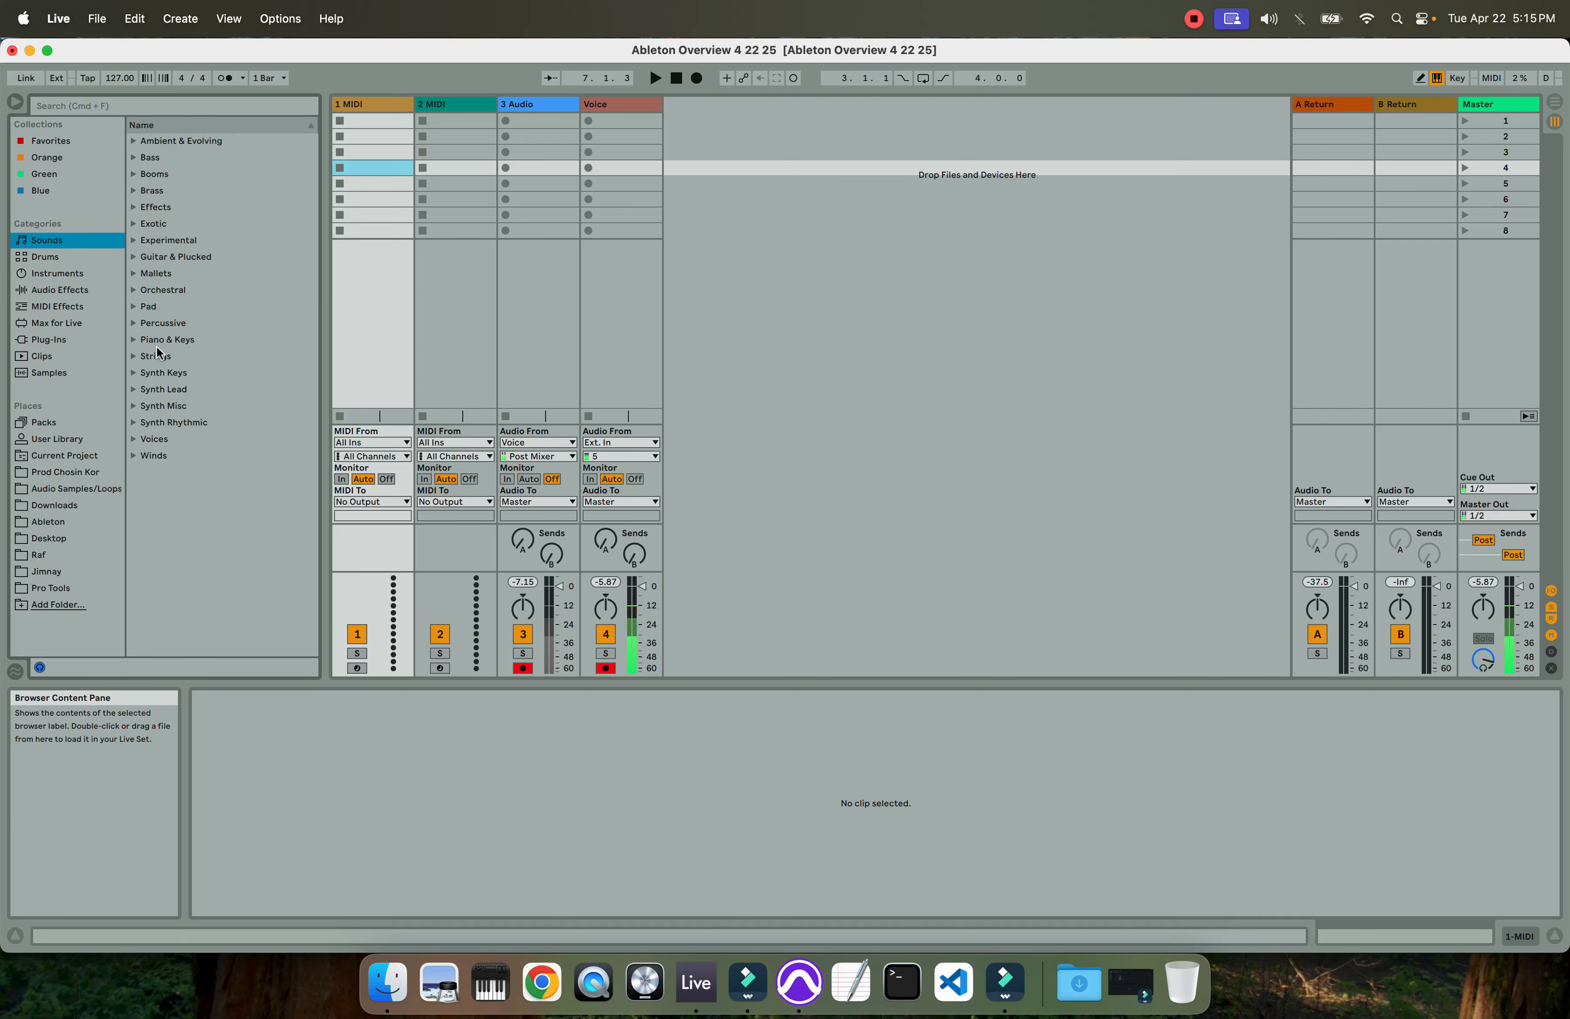
{"action": "left_click", "coordinate": [55, 260]}
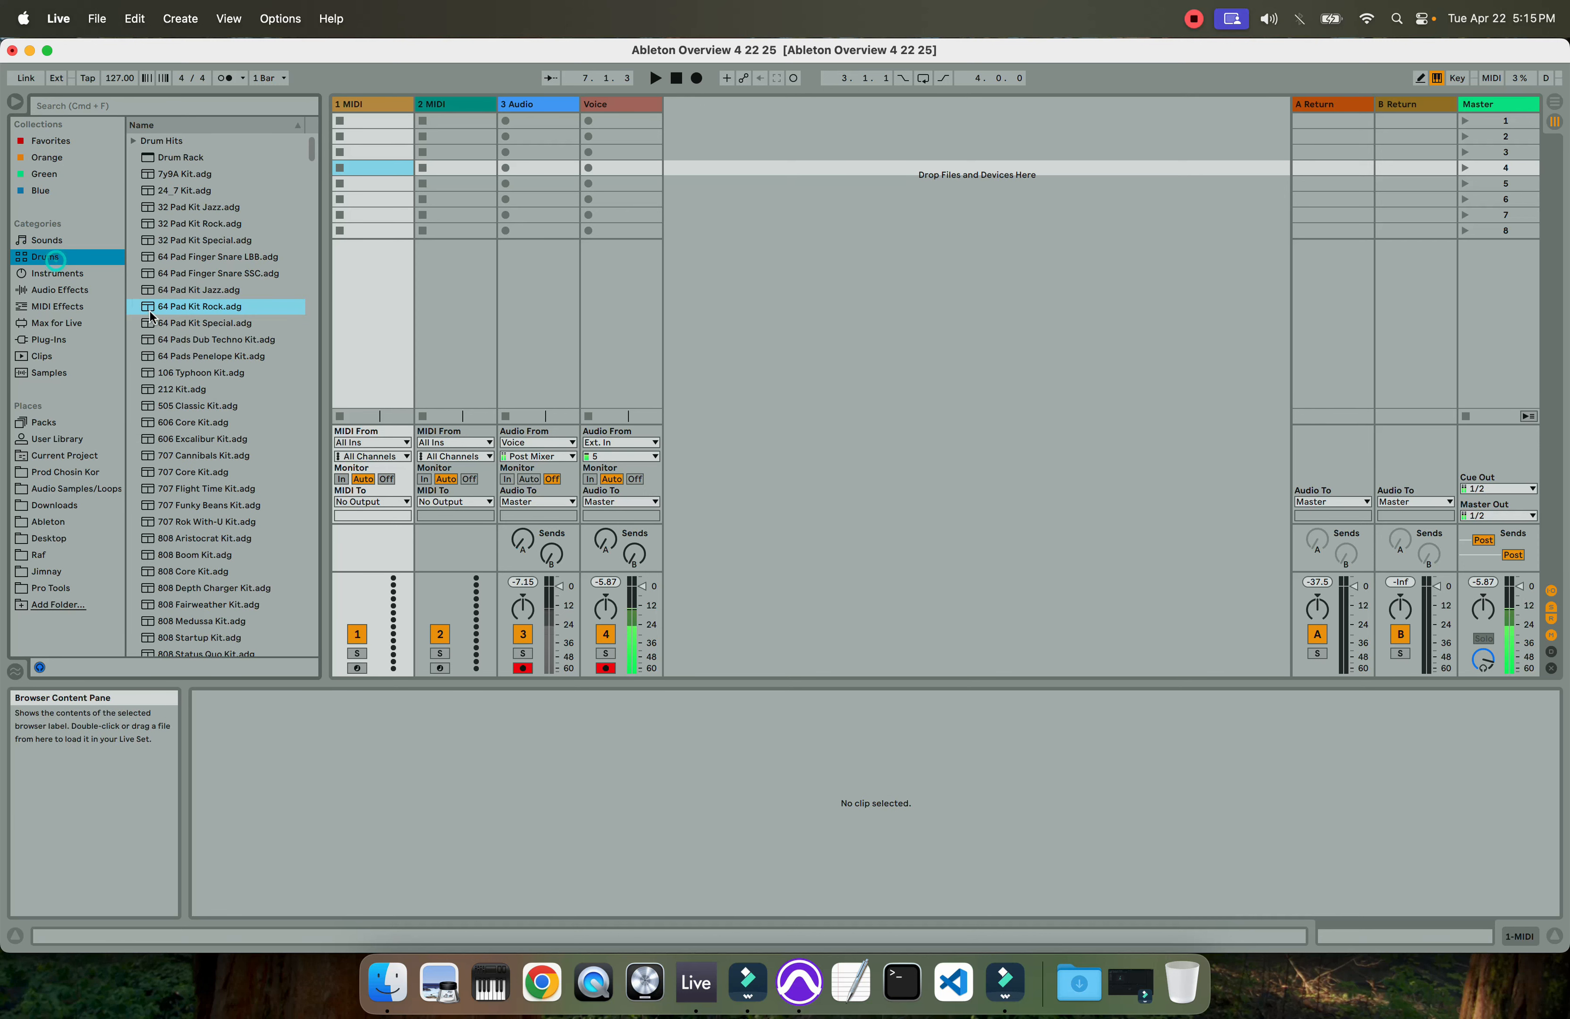
{"action": "scroll", "coordinate": [171, 486], "scroll_direction": "down", "scroll_amount": 2}
{"action": "scroll", "coordinate": [162, 430], "scroll_direction": "up", "scroll_amount": 2}
{"action": "left_click", "coordinate": [52, 273]}
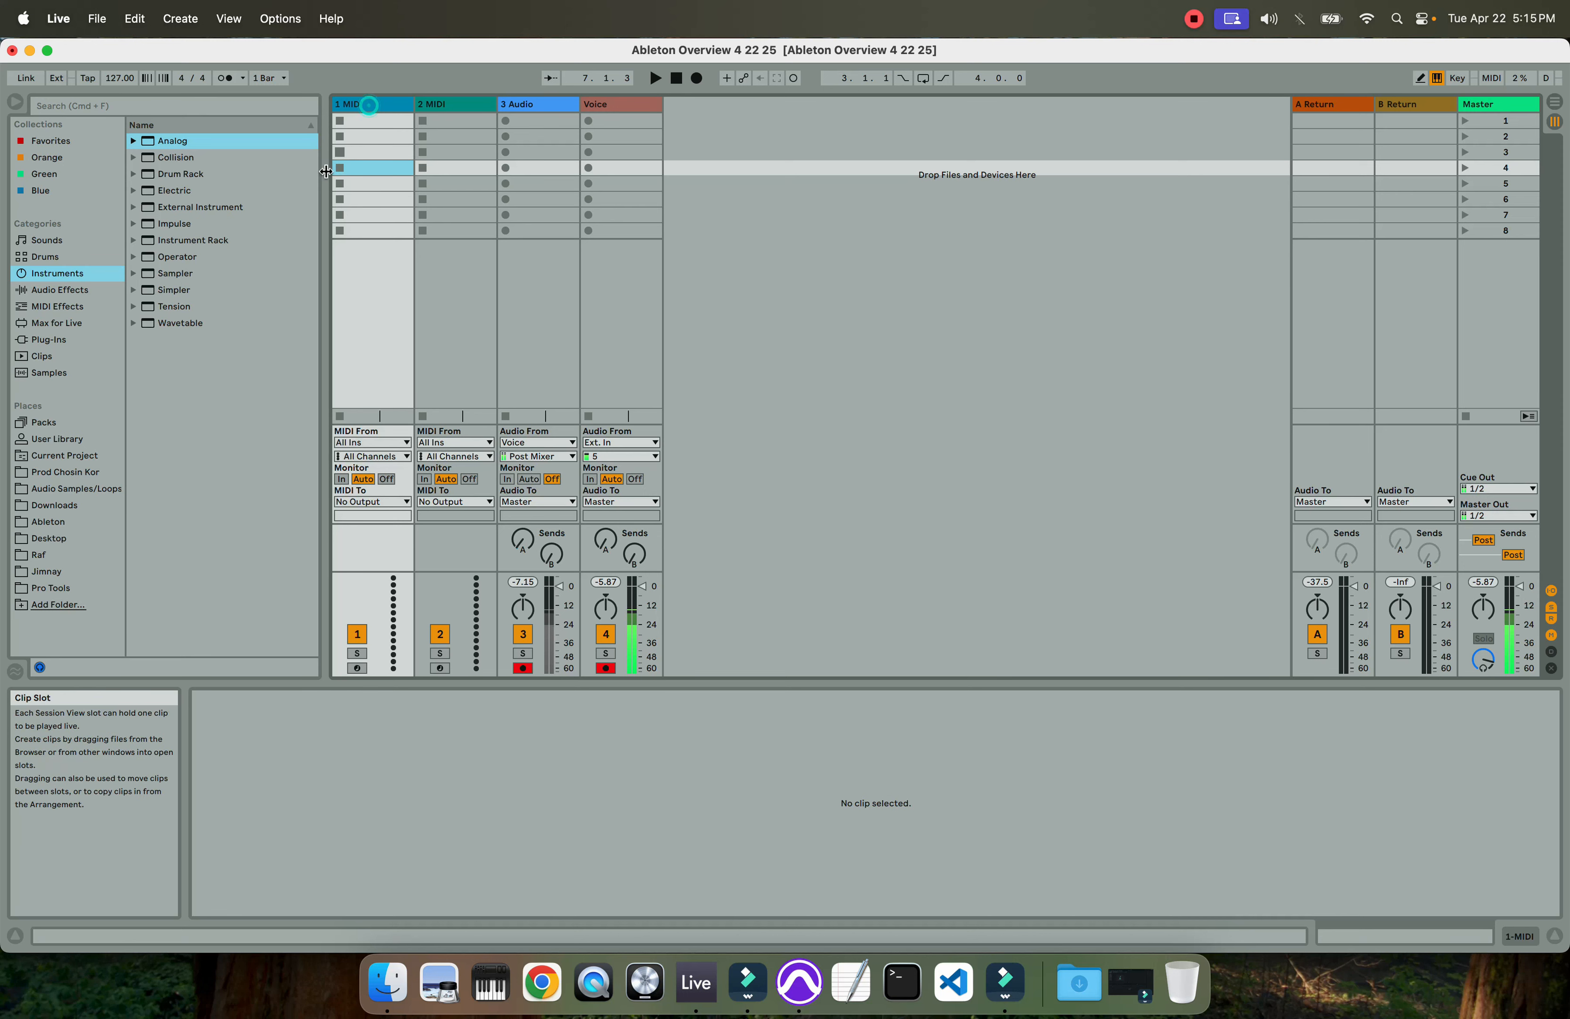
Load a Drum Rack onto the 1 MIDI track and place a Sampler on its C1 pad
{"action": "left_click", "coordinate": [162, 174]}
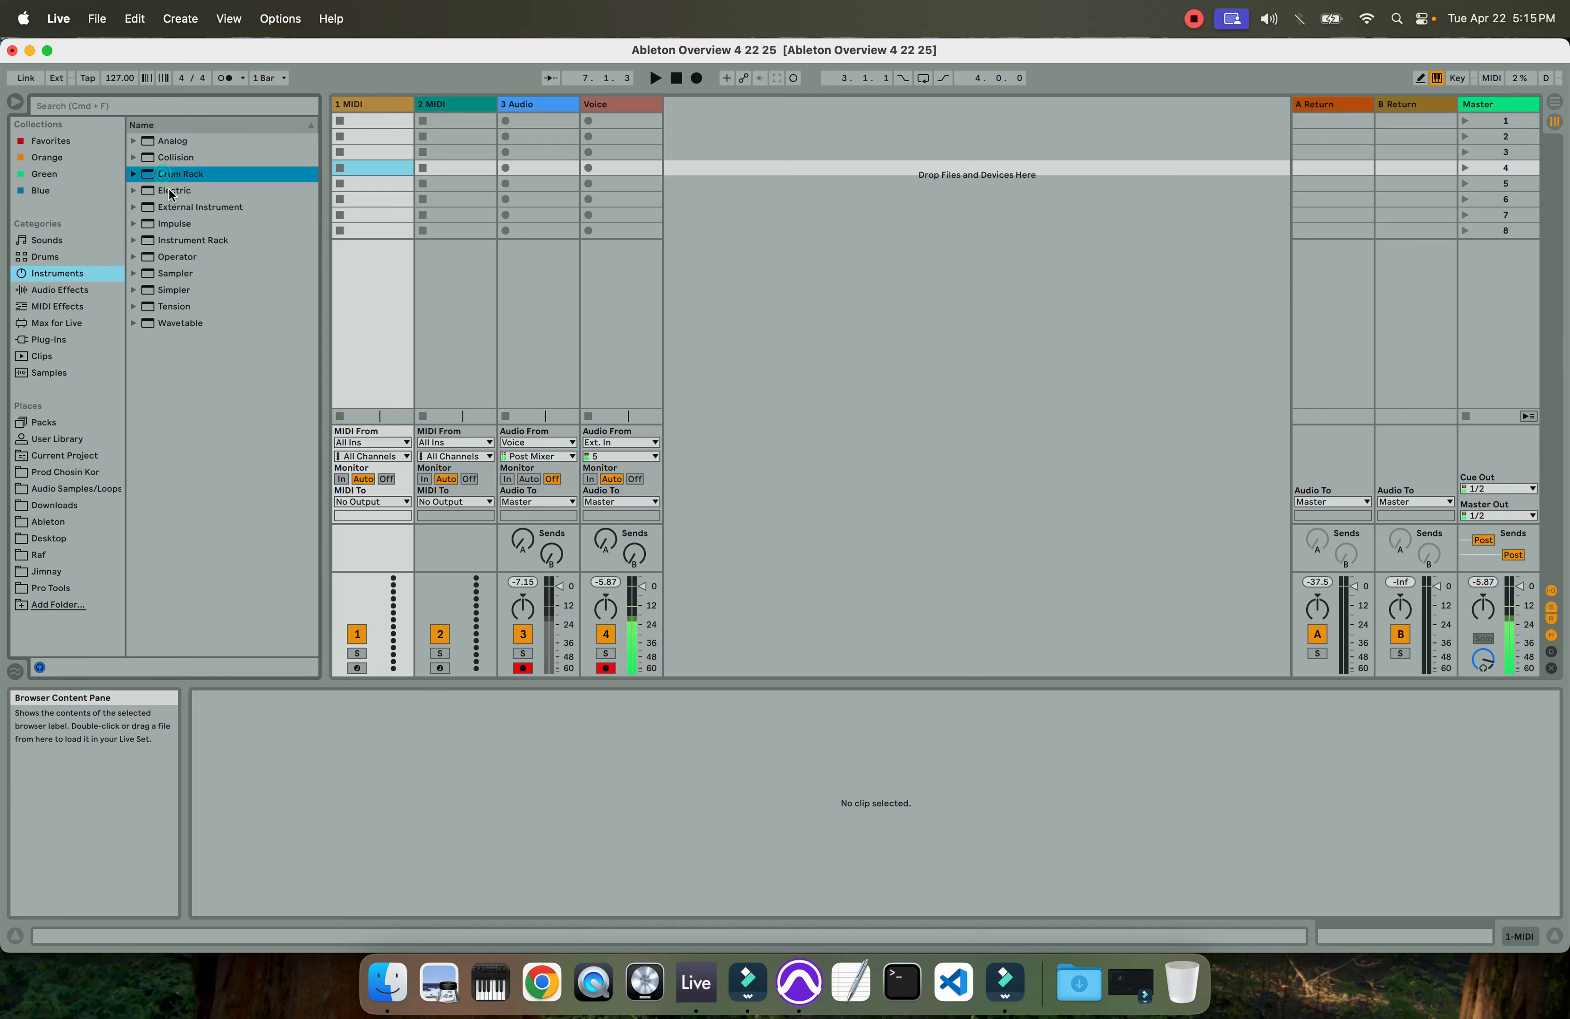
{"action": "left_click_drag", "start_coordinate": [163, 179], "coordinate": [378, 104]}
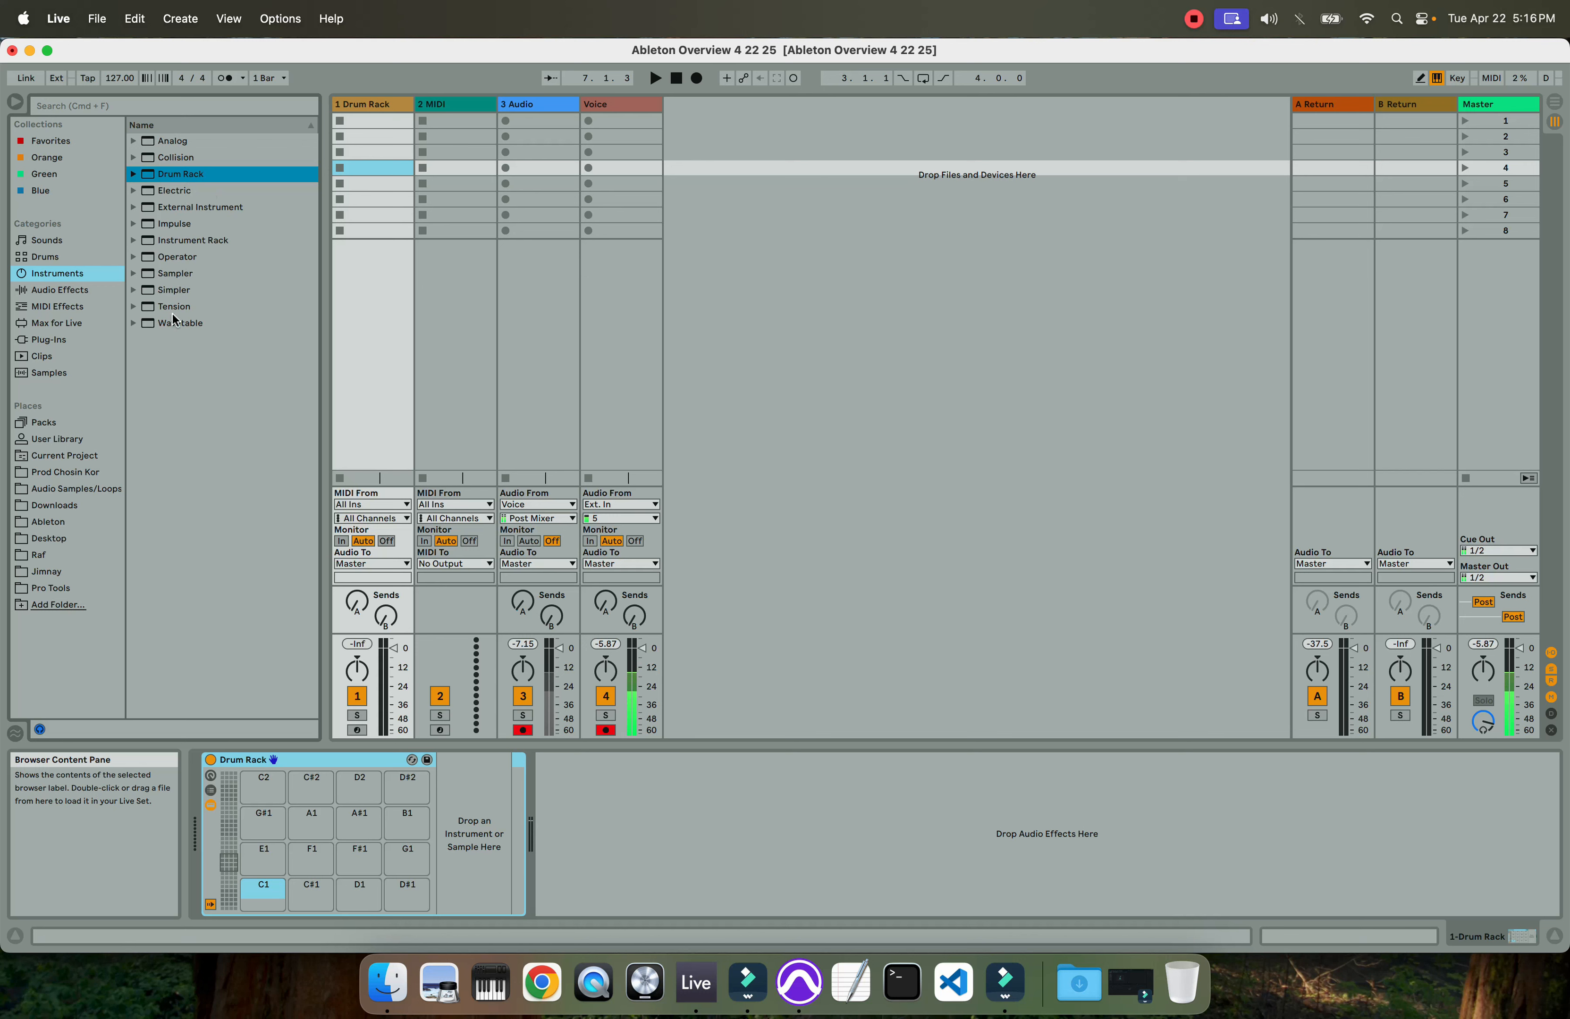
{"action": "left_click_drag", "start_coordinate": [171, 275], "coordinate": [260, 897]}
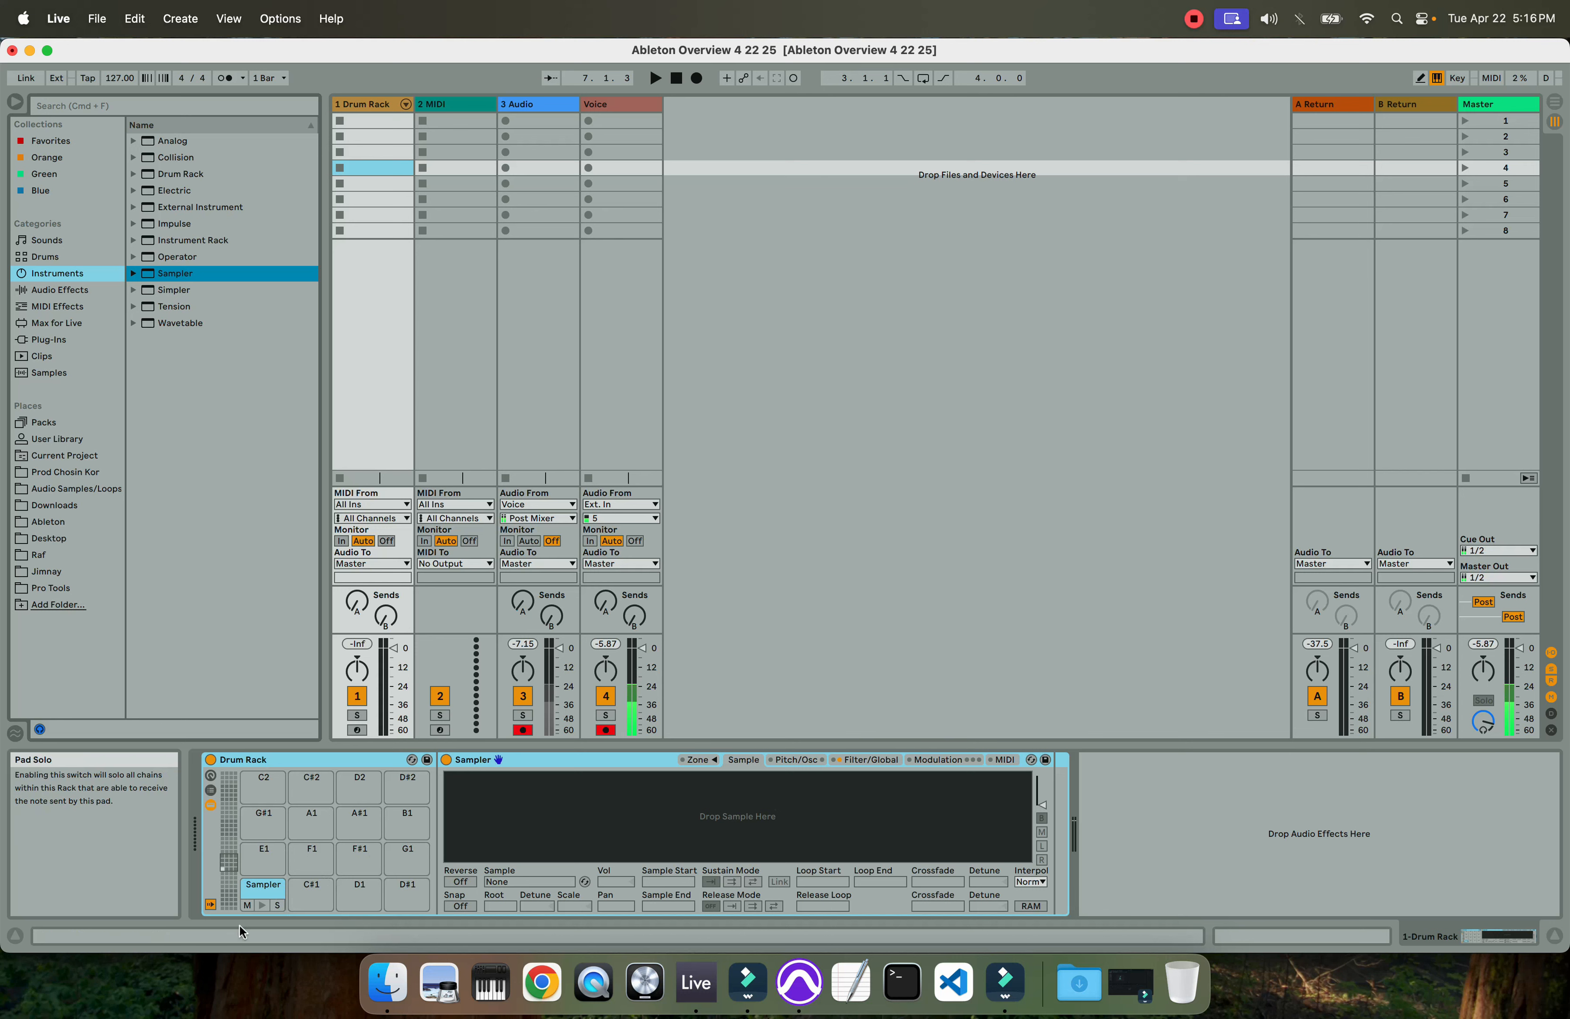
{"action": "left_click", "coordinate": [265, 895]}
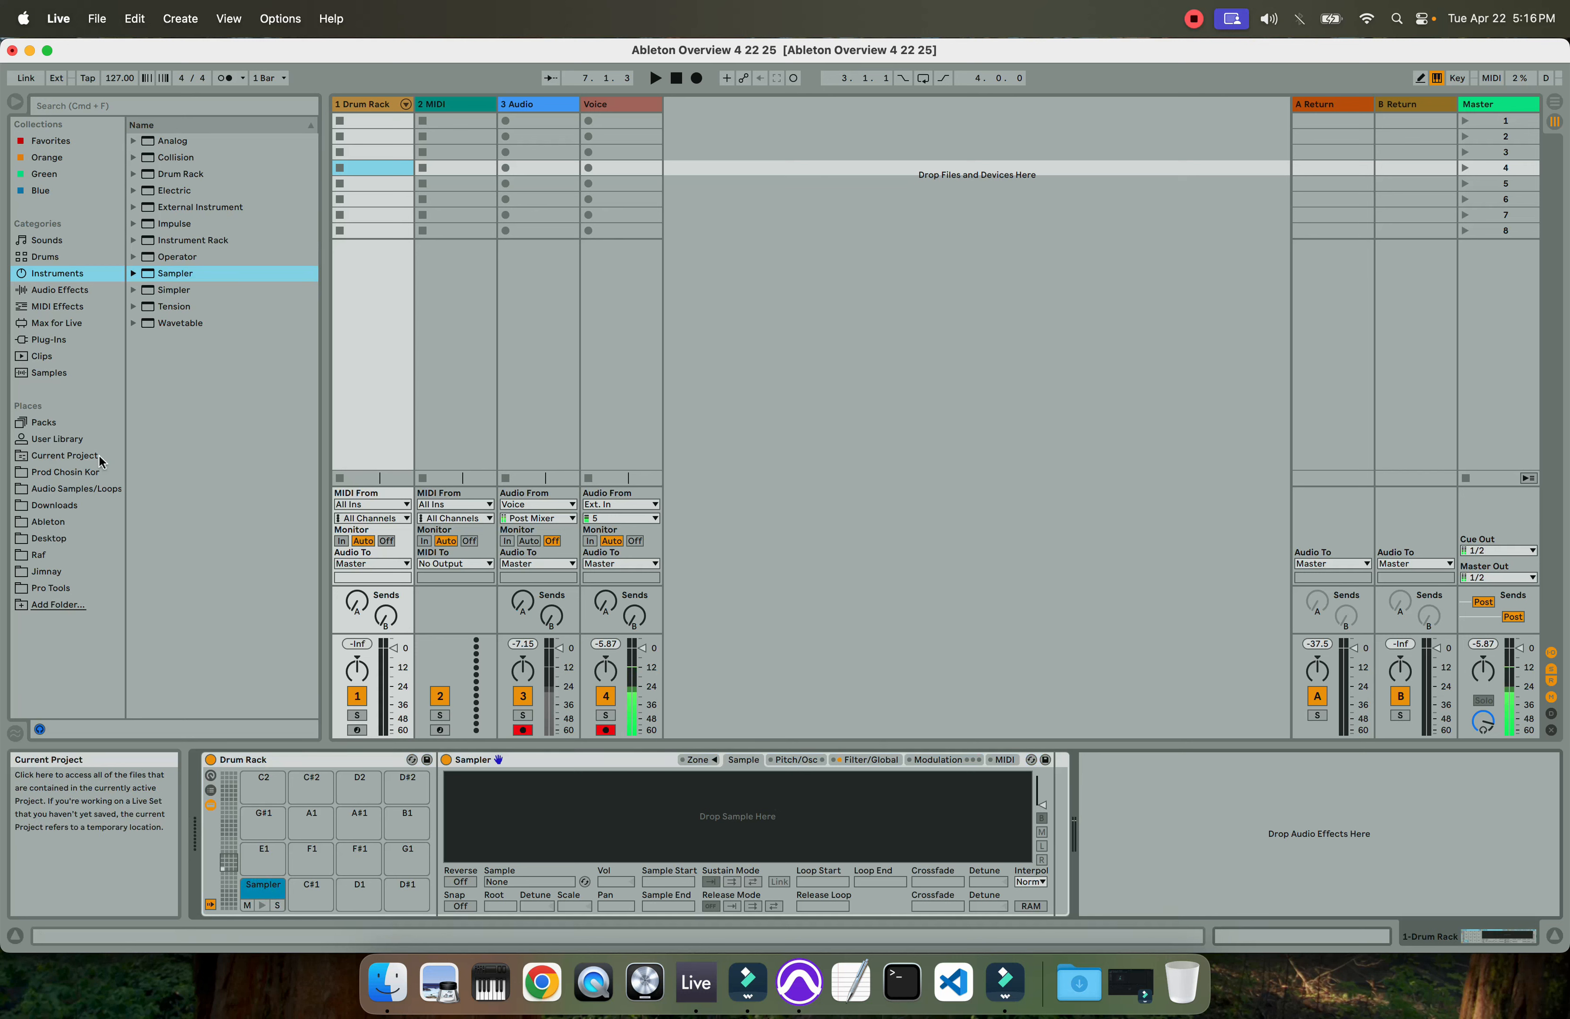
Load samples ADKick001 to ADKick058 from the ADKicks folder of the first Anno Domini Drum Collection into the Sampler
{"action": "left_click", "coordinate": [59, 473]}
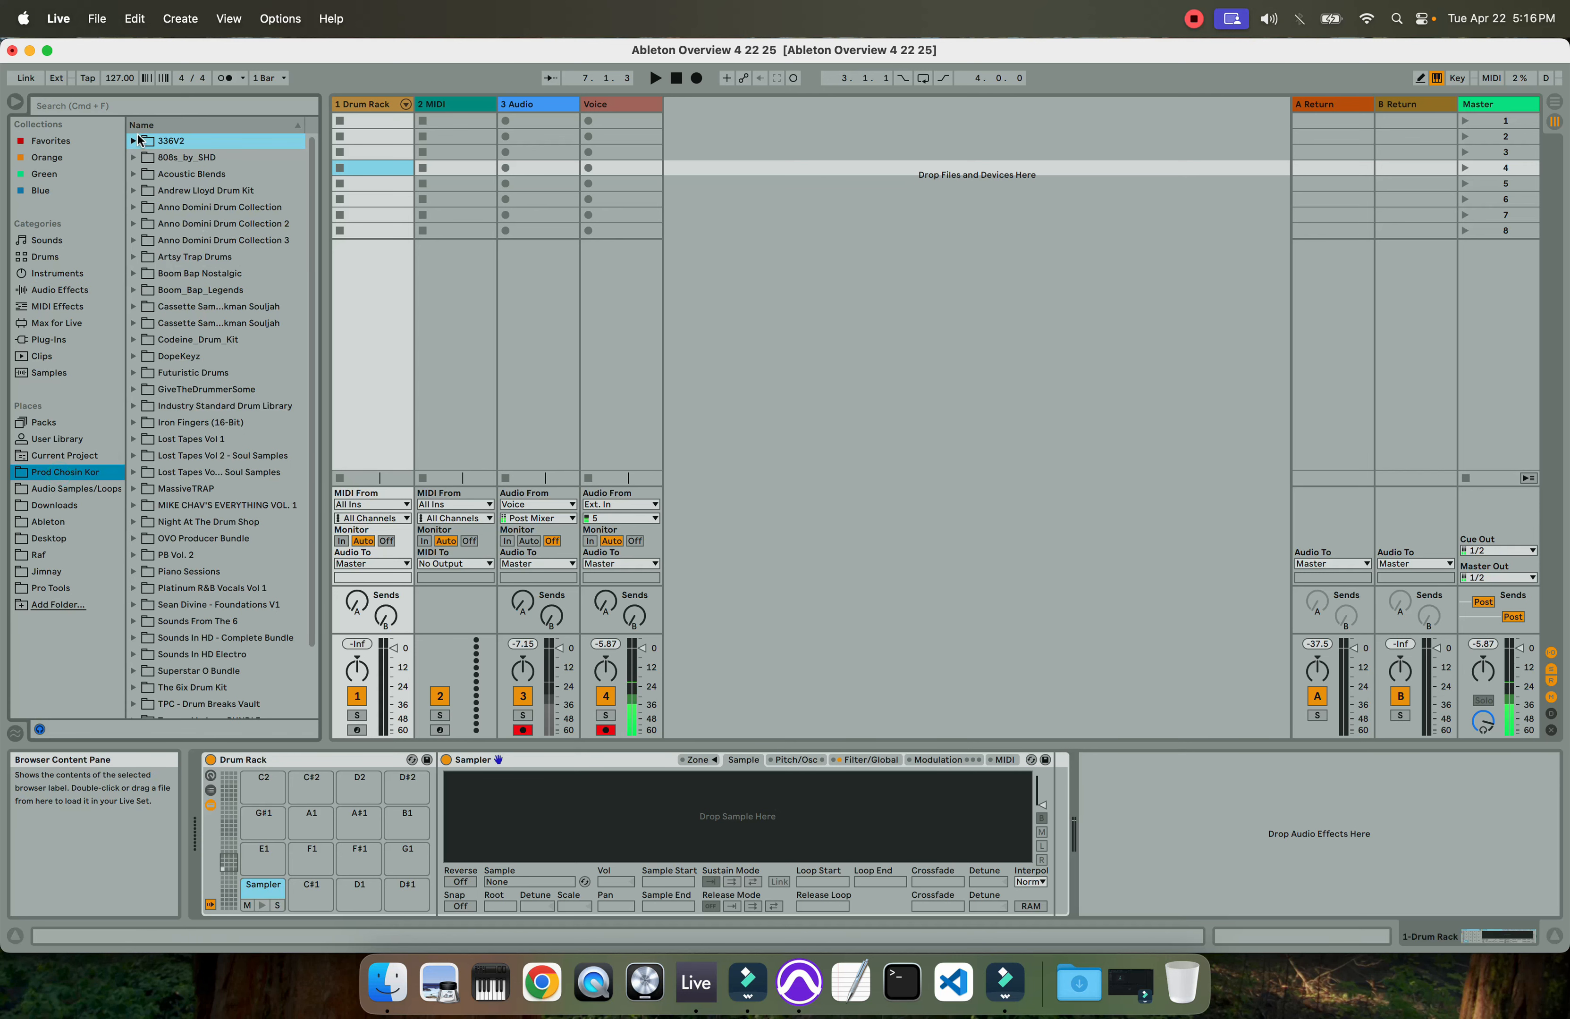
{"action": "left_click", "coordinate": [135, 208]}
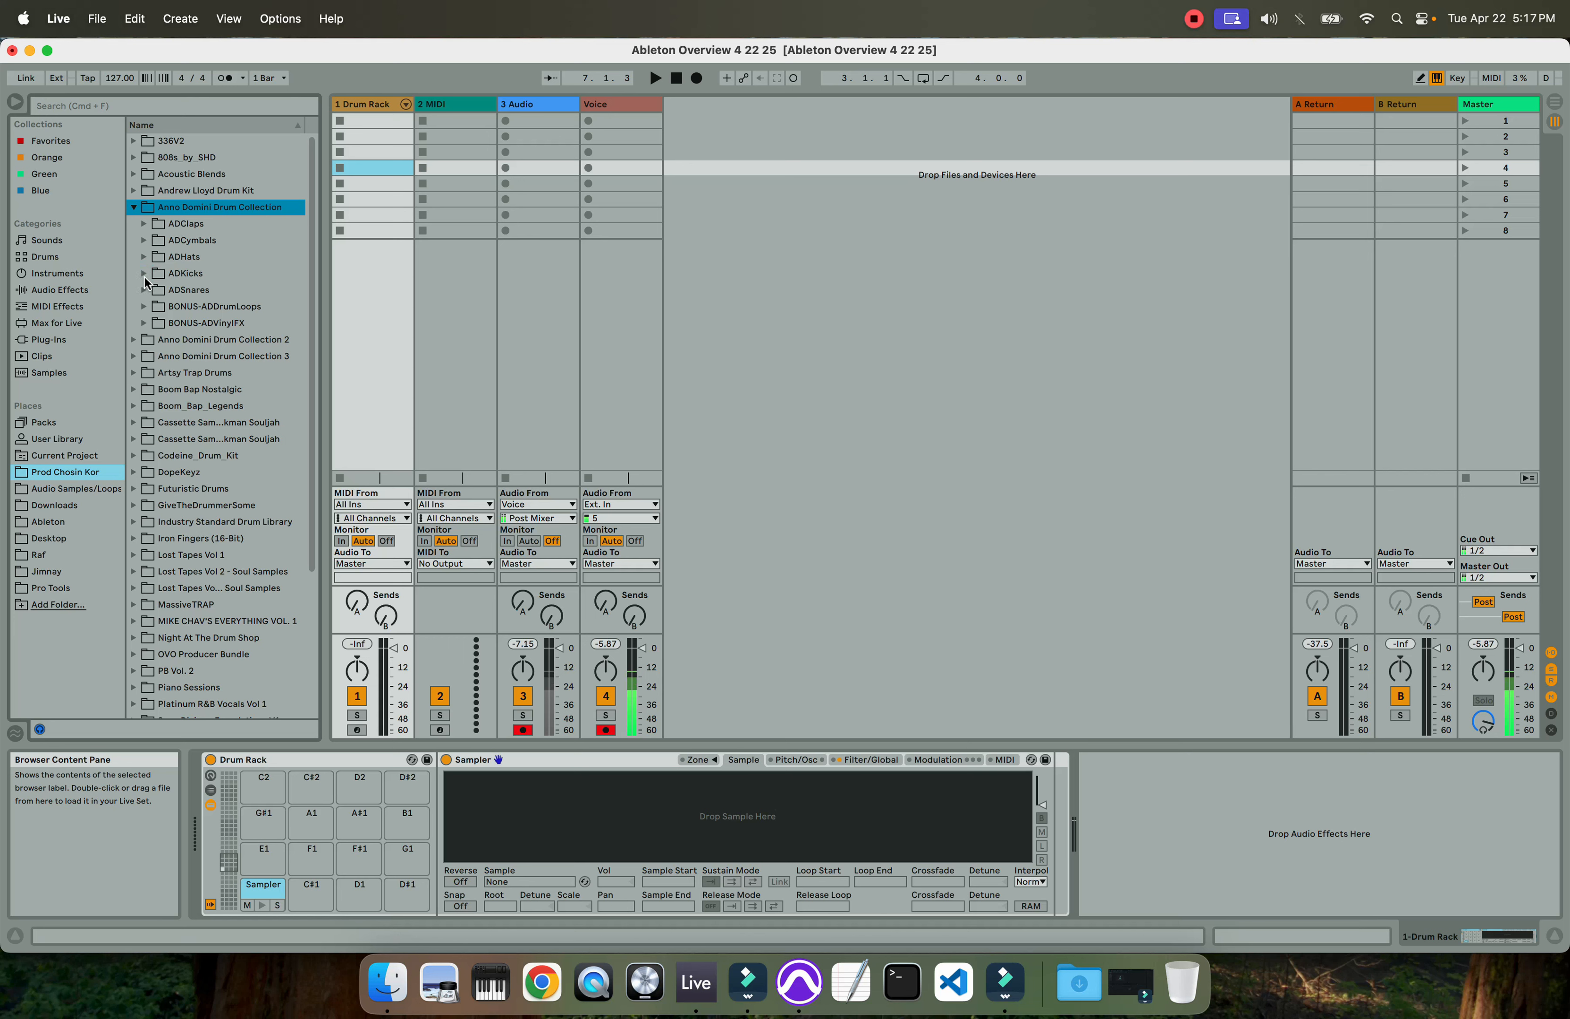
{"action": "double_click", "coordinate": [172, 287]}
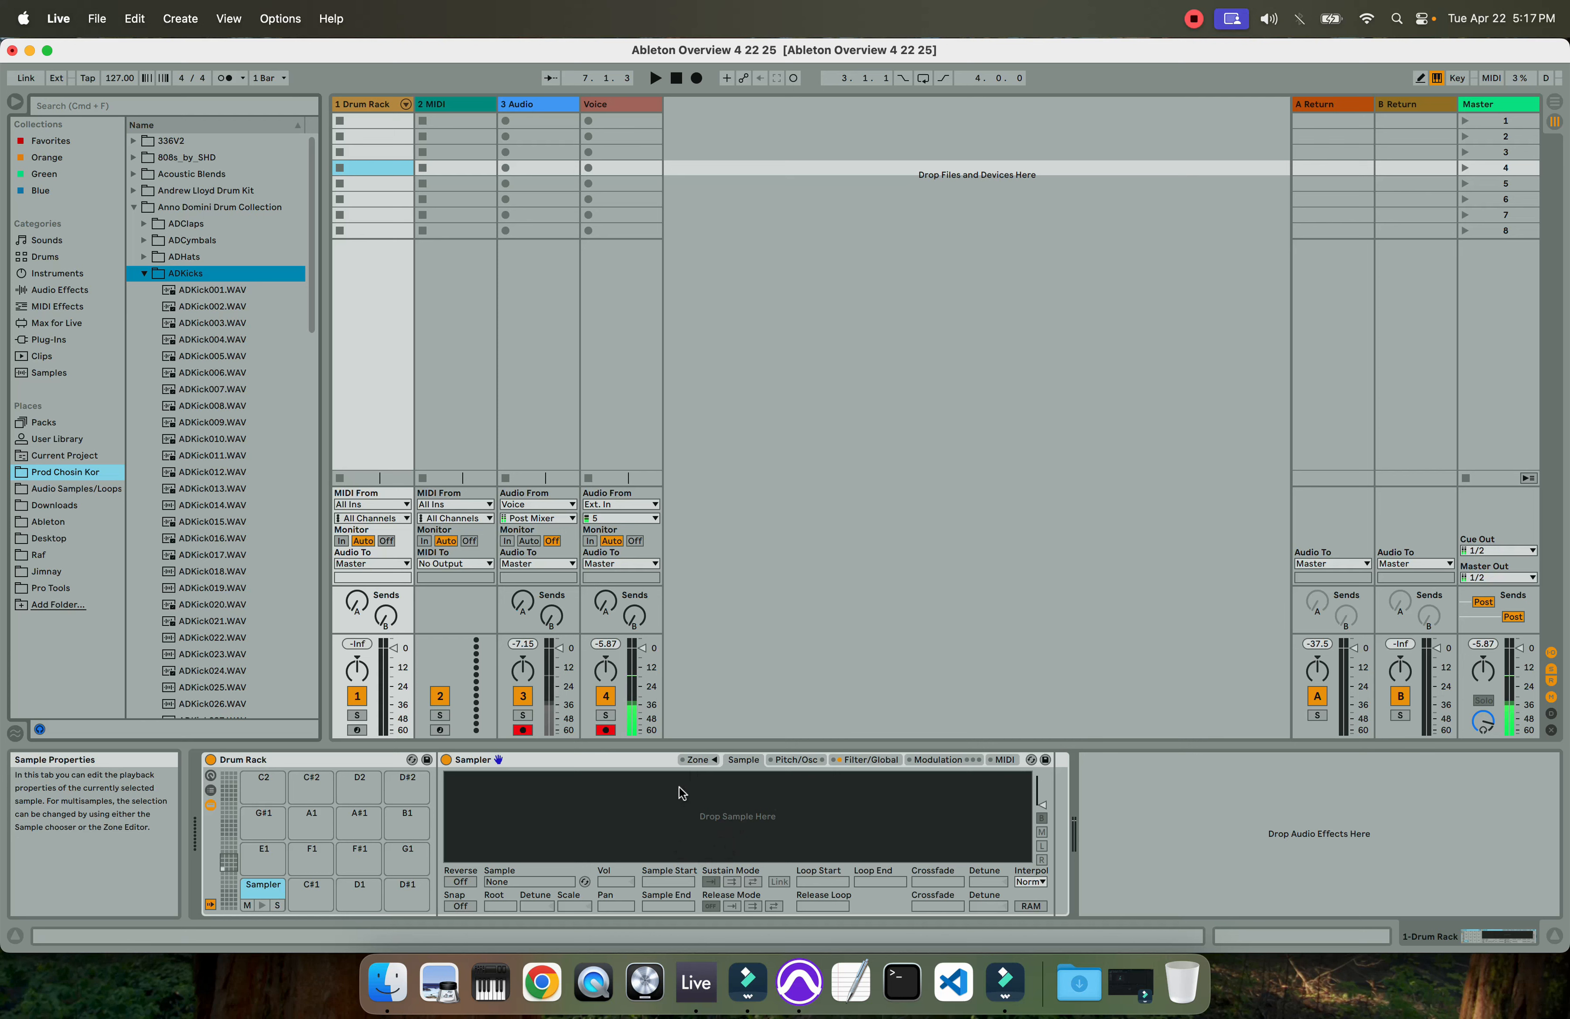
{"action": "left_click", "coordinate": [224, 291]}
{"action": "scroll", "coordinate": [203, 380], "scroll_direction": "down", "scroll_amount": 15}
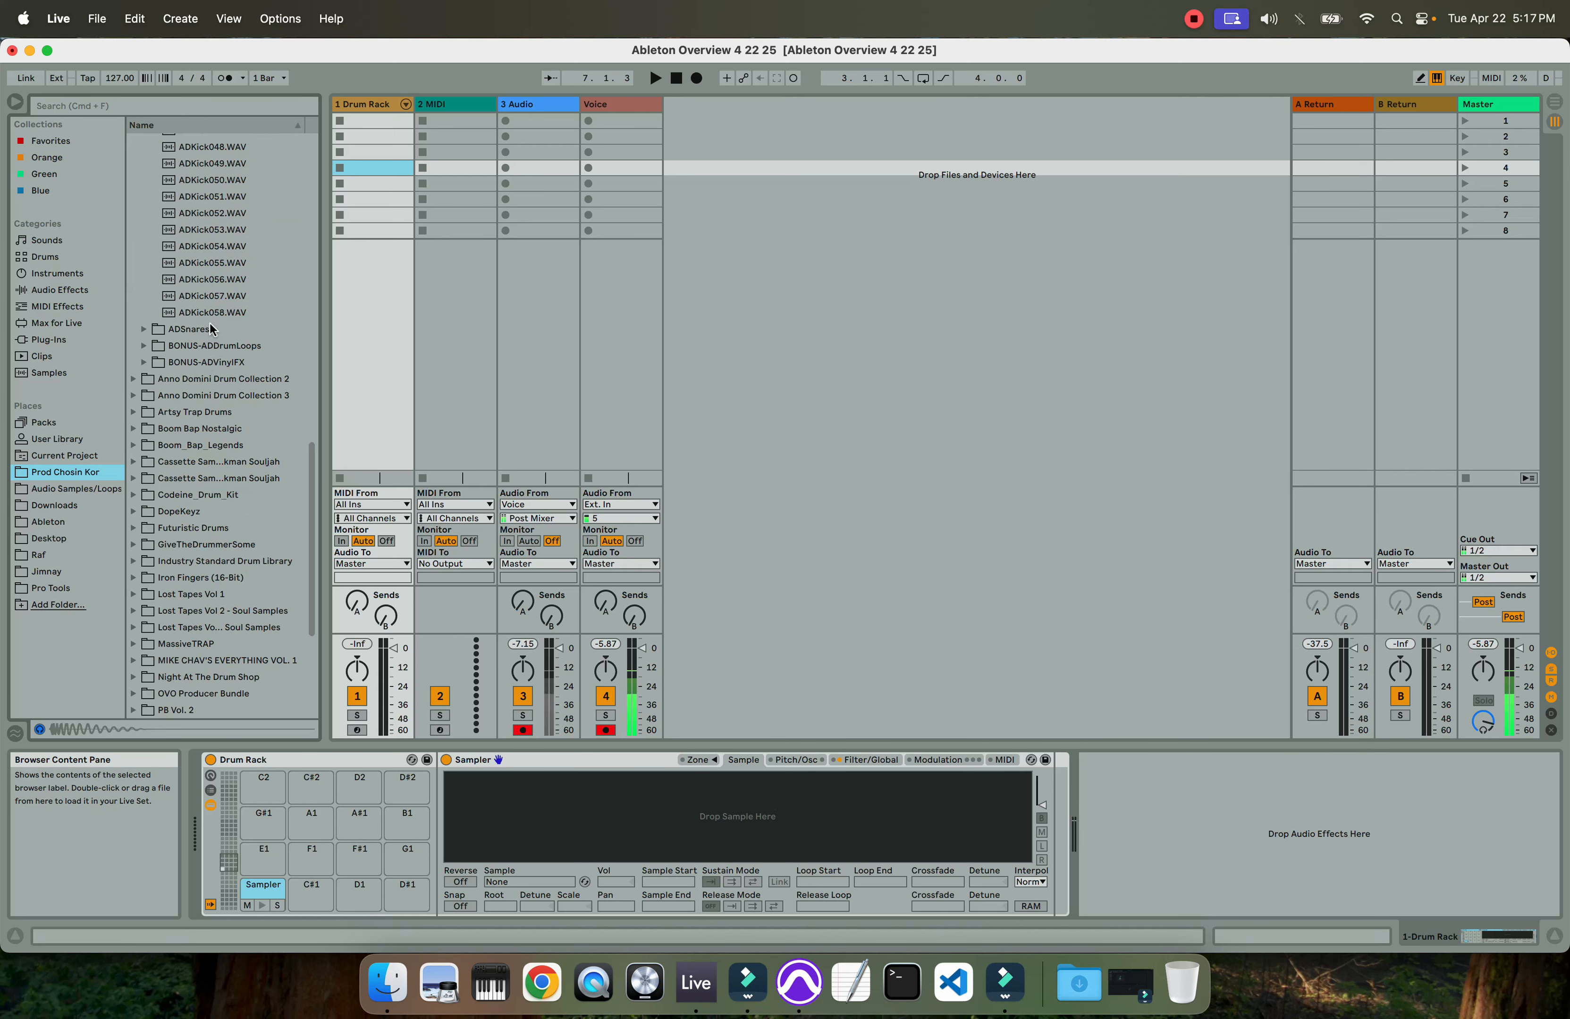
{"action": "left_click", "coordinate": [208, 309], "text": "shift"}
{"action": "left_click_drag", "start_coordinate": [222, 262], "coordinate": [610, 814]}
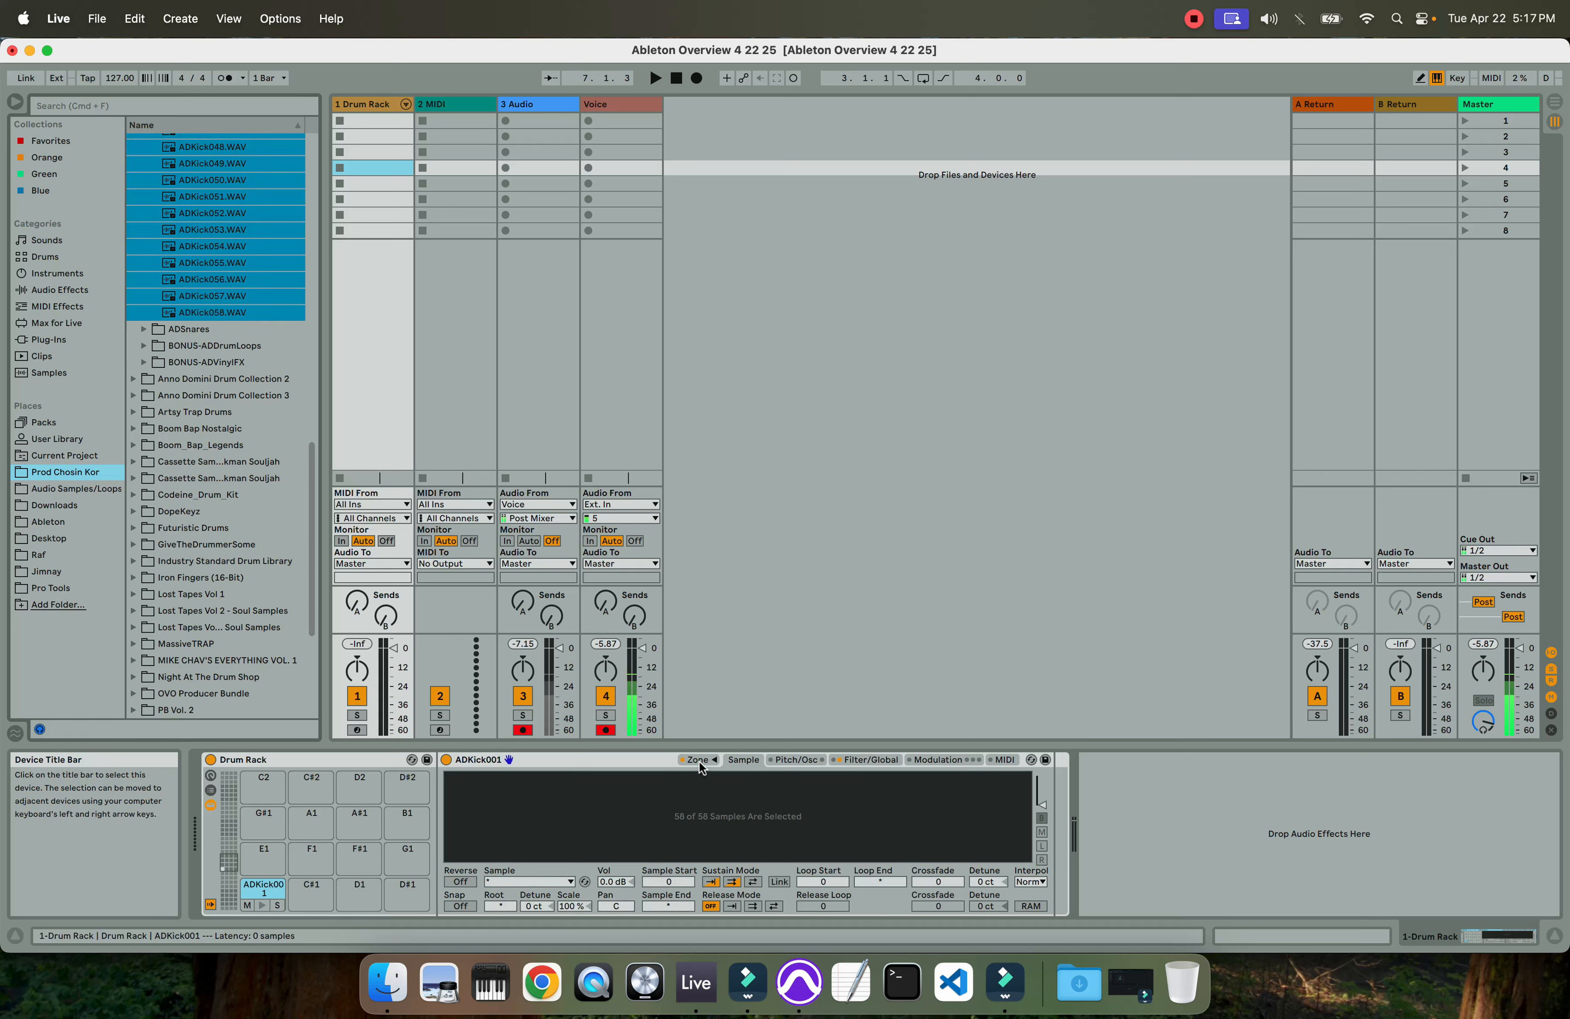
Distribute the sample select ranges of all the loaded ADKick samples equally in the Sampler's zone editor
{"action": "left_click", "coordinate": [710, 760]}
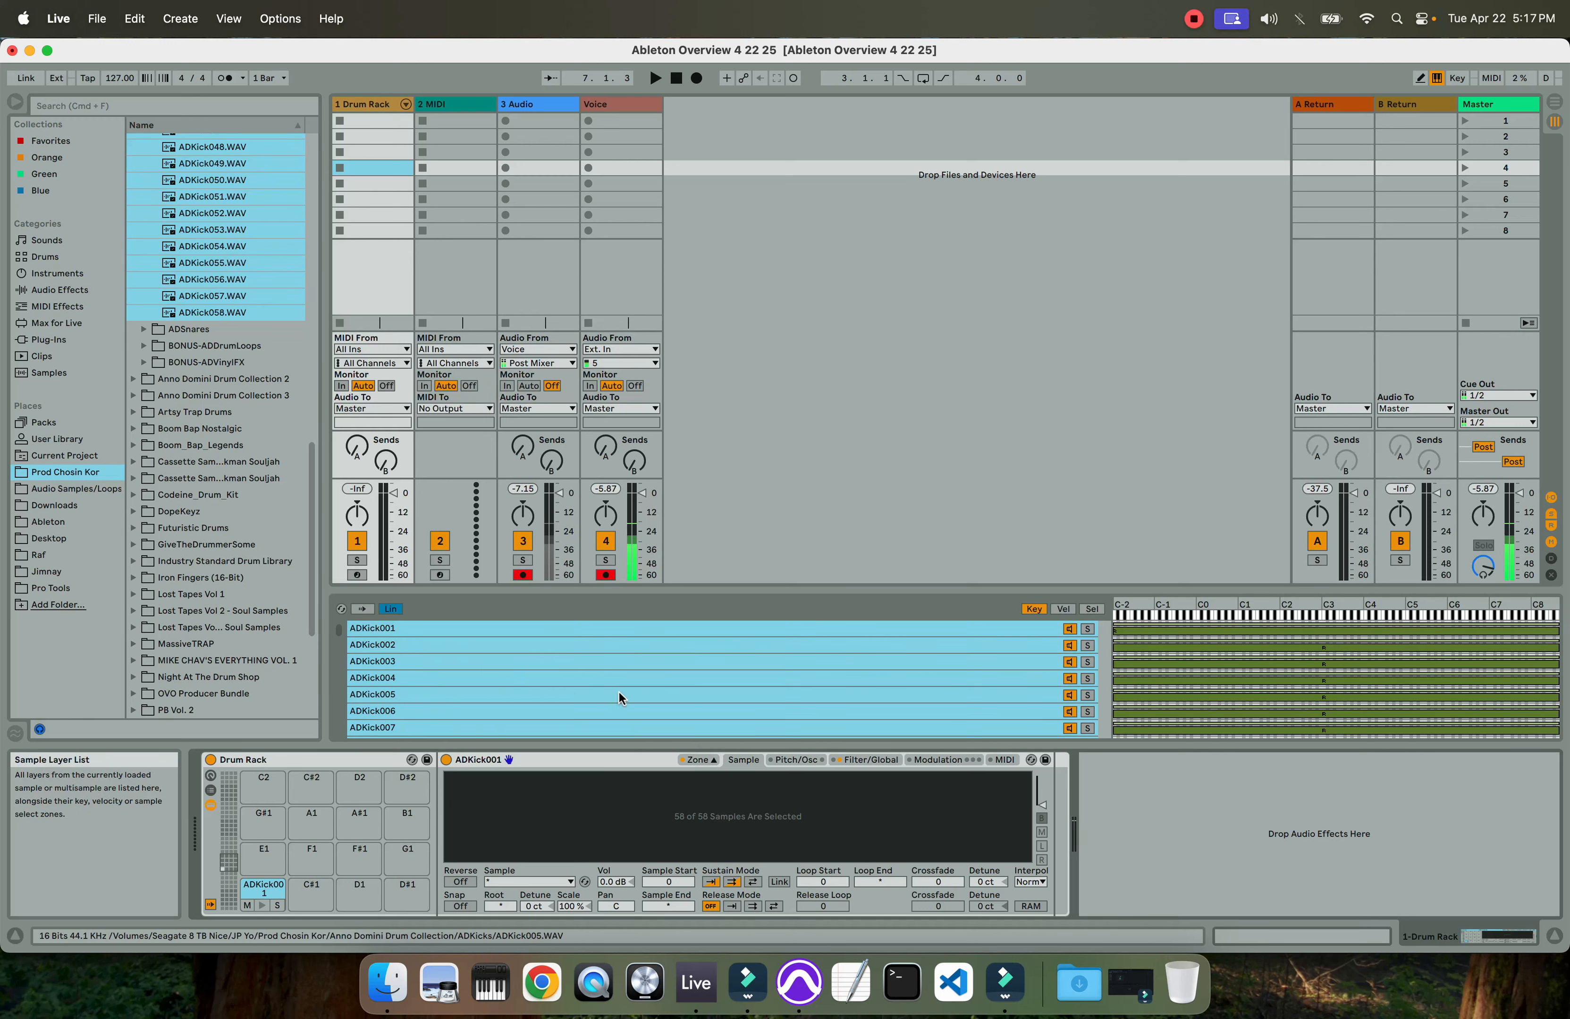
{"action": "left_click", "coordinate": [1090, 609]}
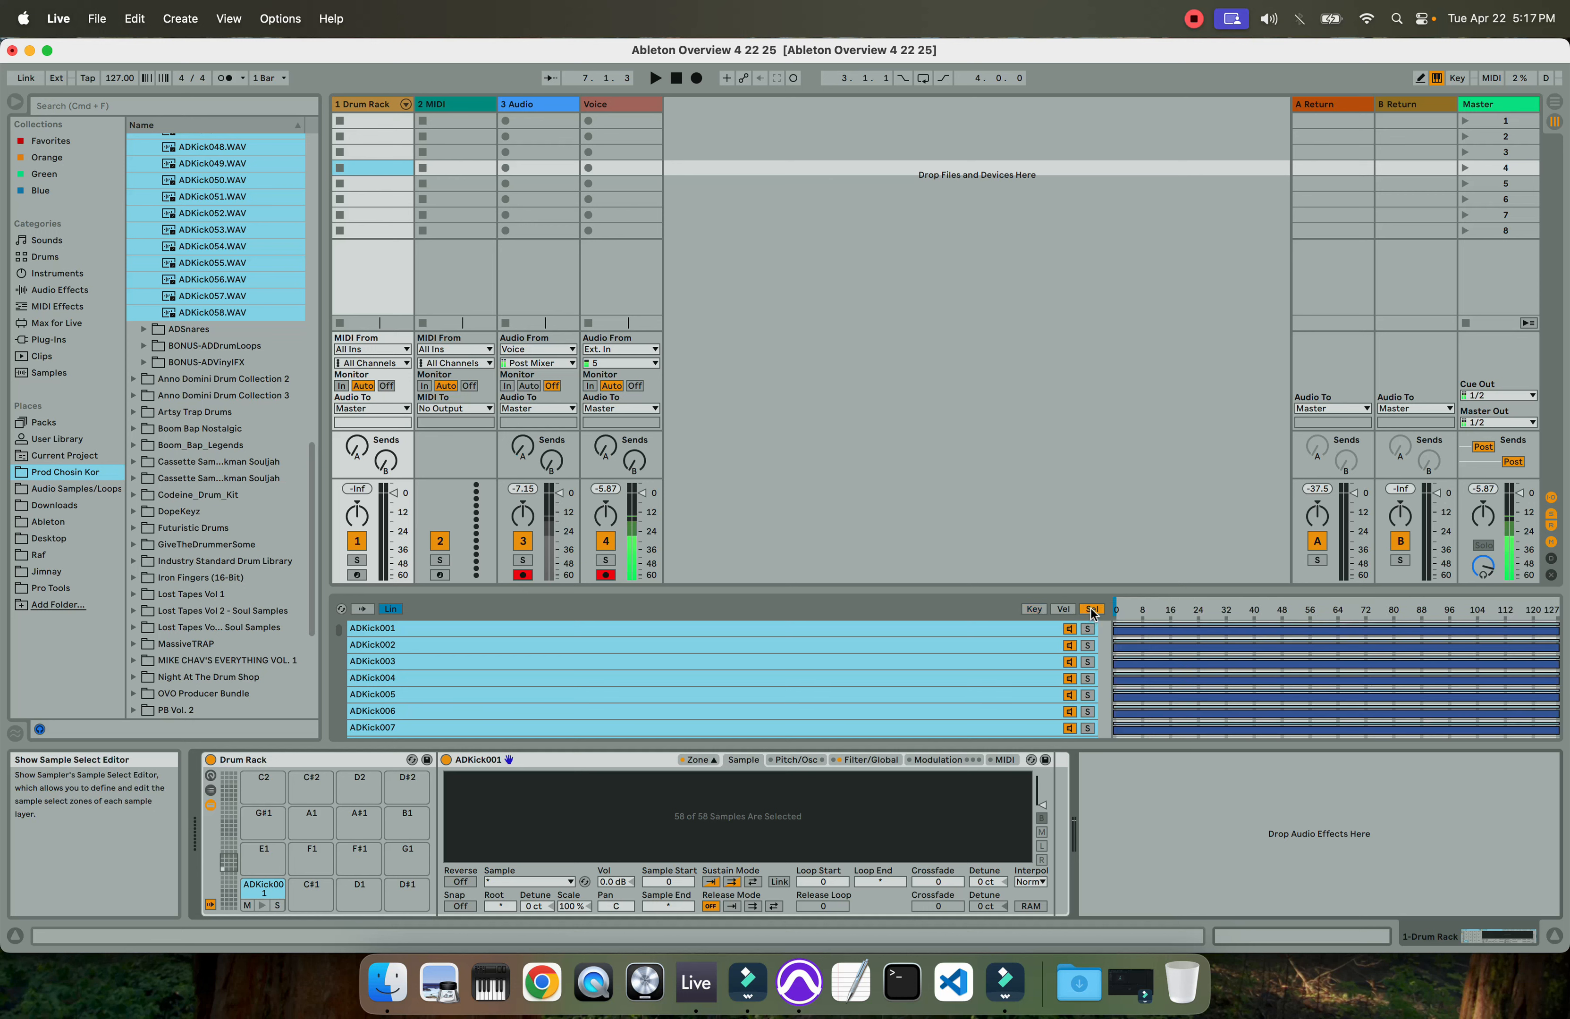
{"action": "right_click", "coordinate": [1152, 652]}
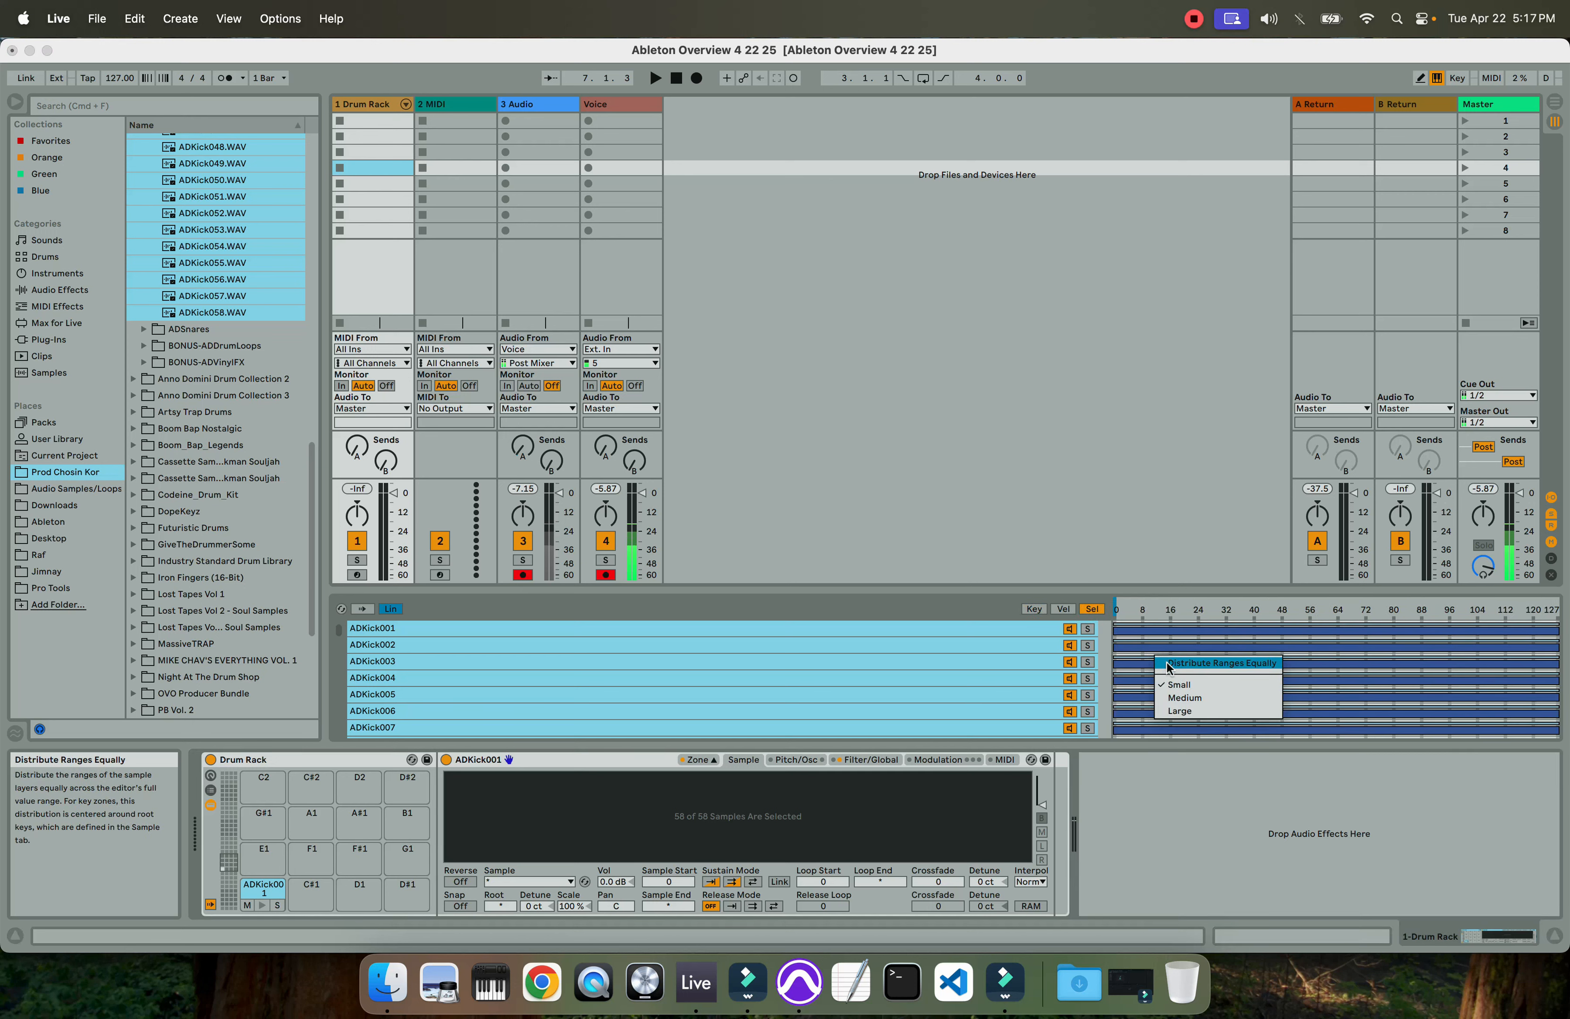
{"action": "left_click", "coordinate": [1172, 665]}
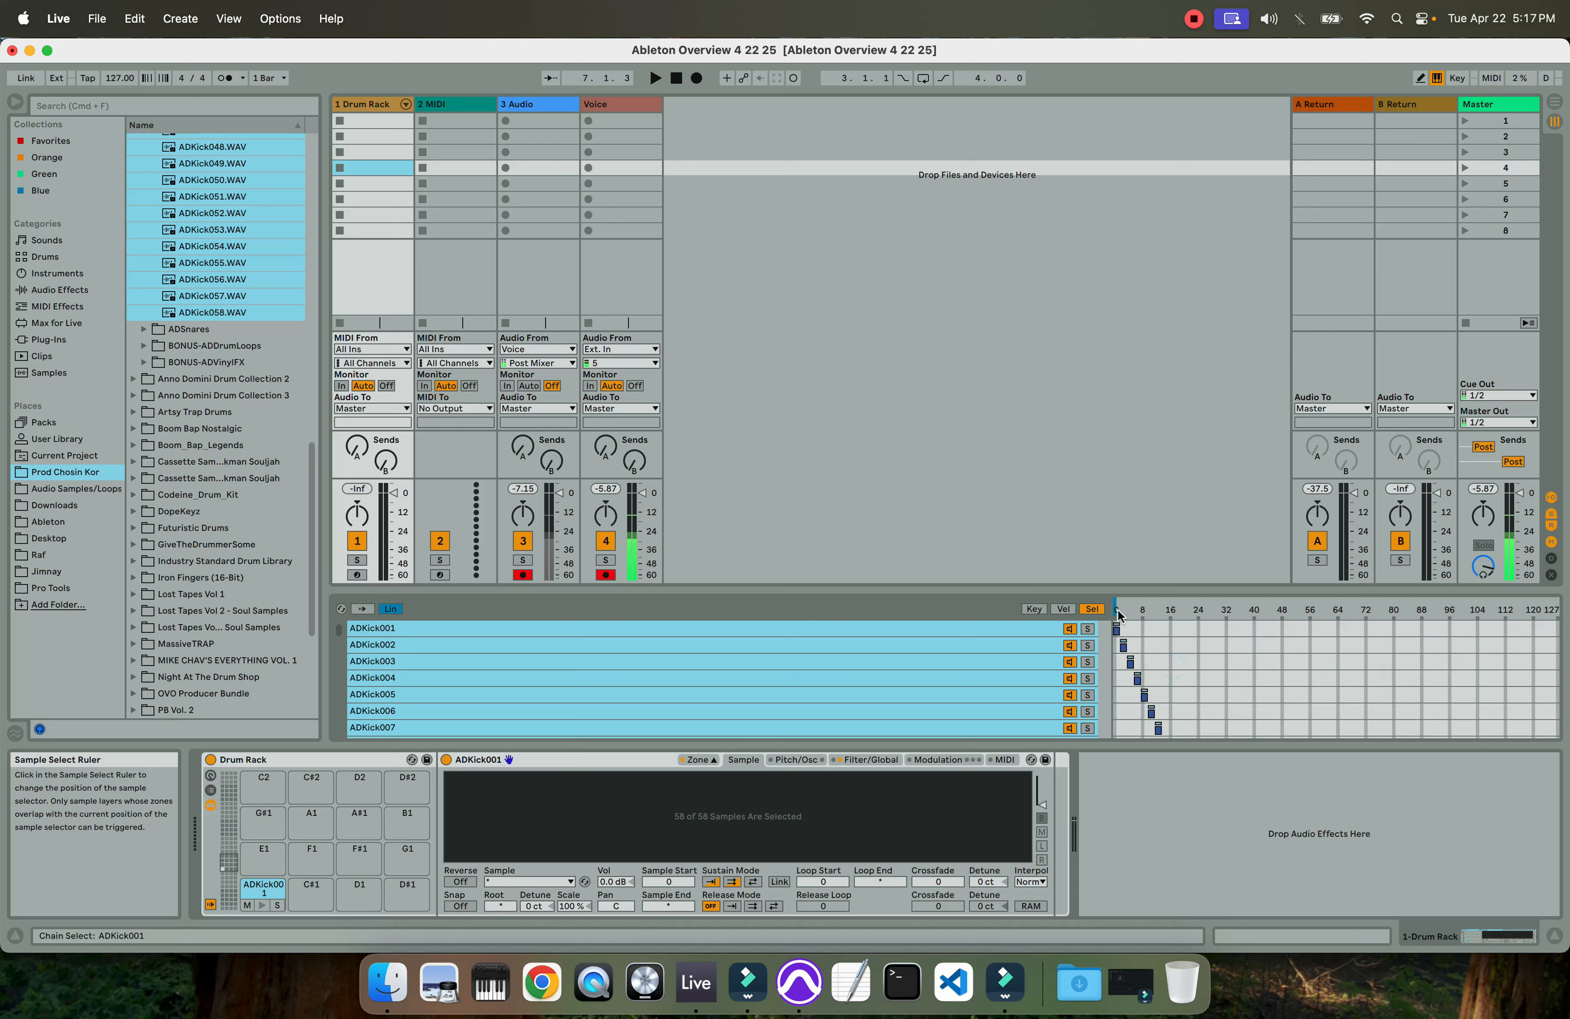
Map the Sampler's sample selector to Macro 1 of the Drum Rack
{"action": "left_click_drag", "start_coordinate": [1153, 608], "coordinate": [1126, 609]}
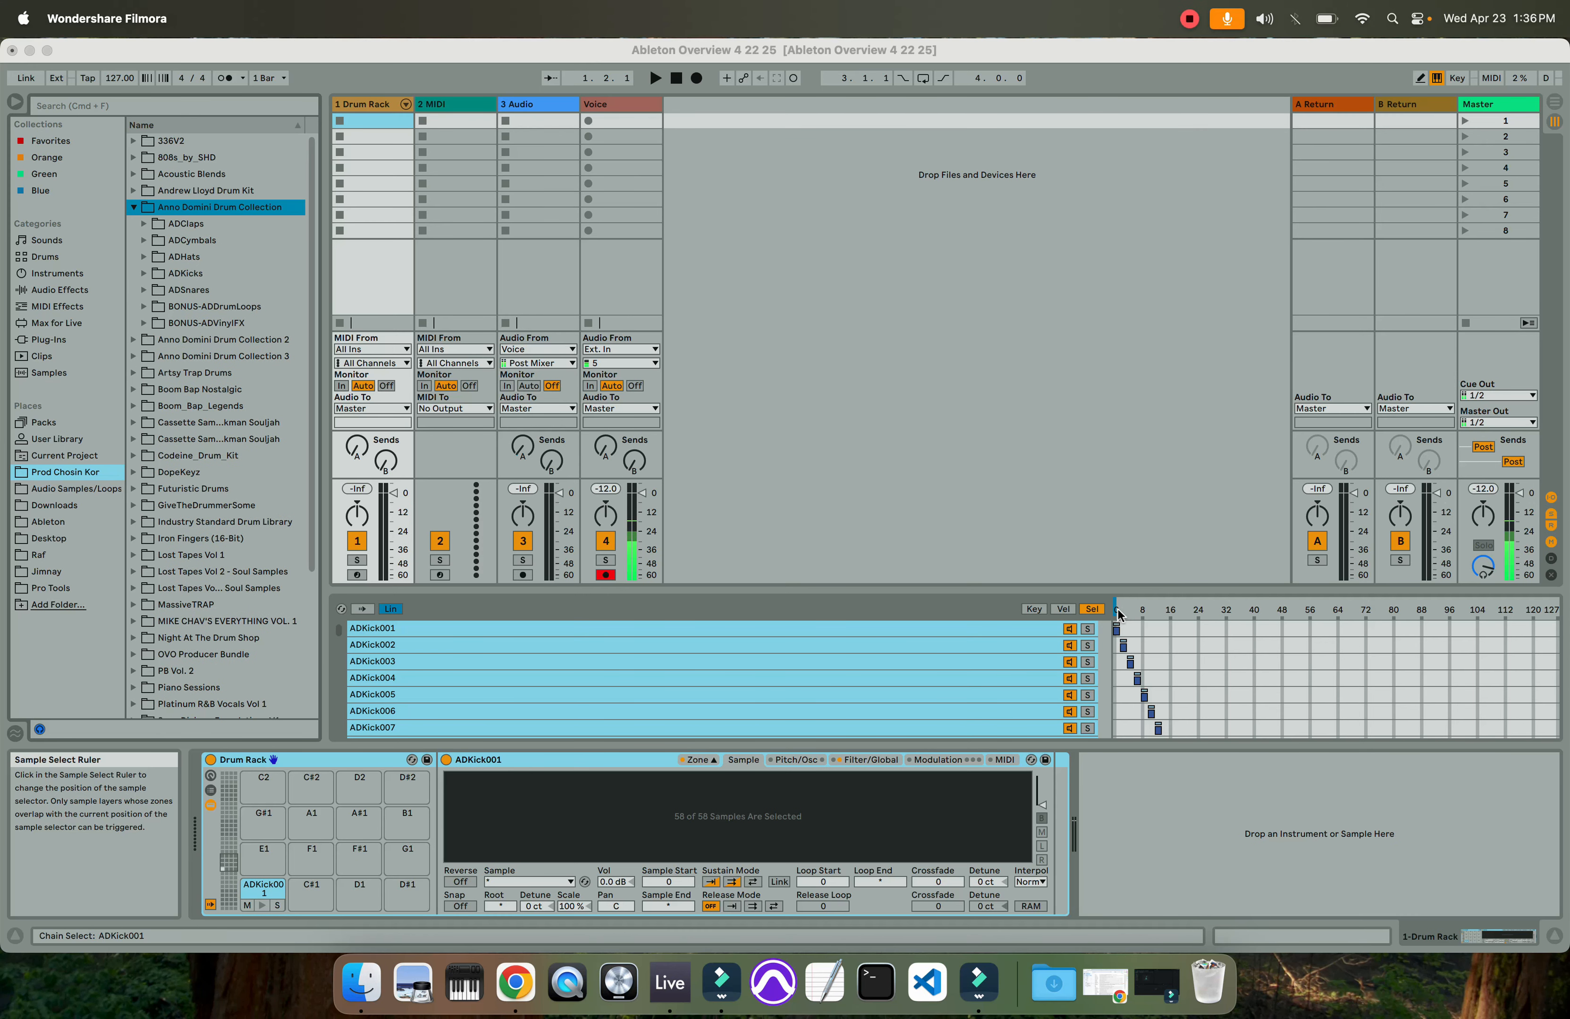
{"action": "left_click", "coordinate": [1115, 610]}
{"action": "mouse_move", "coordinate": [1119, 609]}
{"action": "left_mouse_down"}
{"action": "mouse_move", "coordinate": [1226, 609]}
{"action": "mouse_move", "coordinate": [1136, 609]}
{"action": "left_mouse_up"}
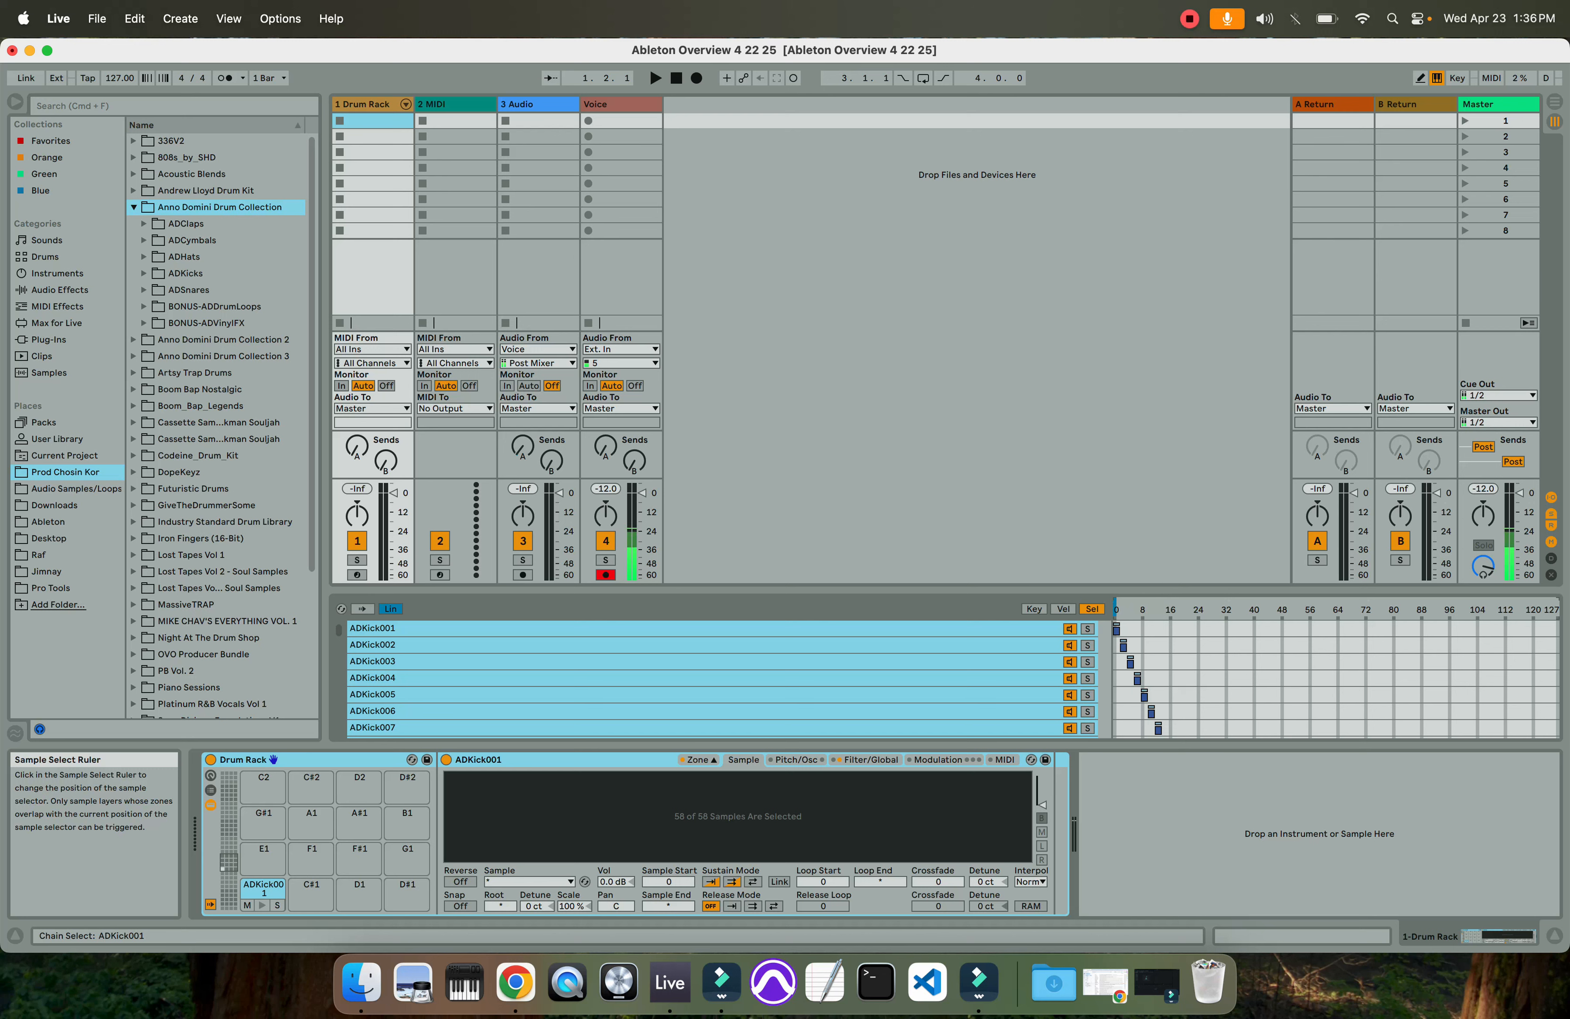
{"action": "right_click", "coordinate": [1118, 611]}
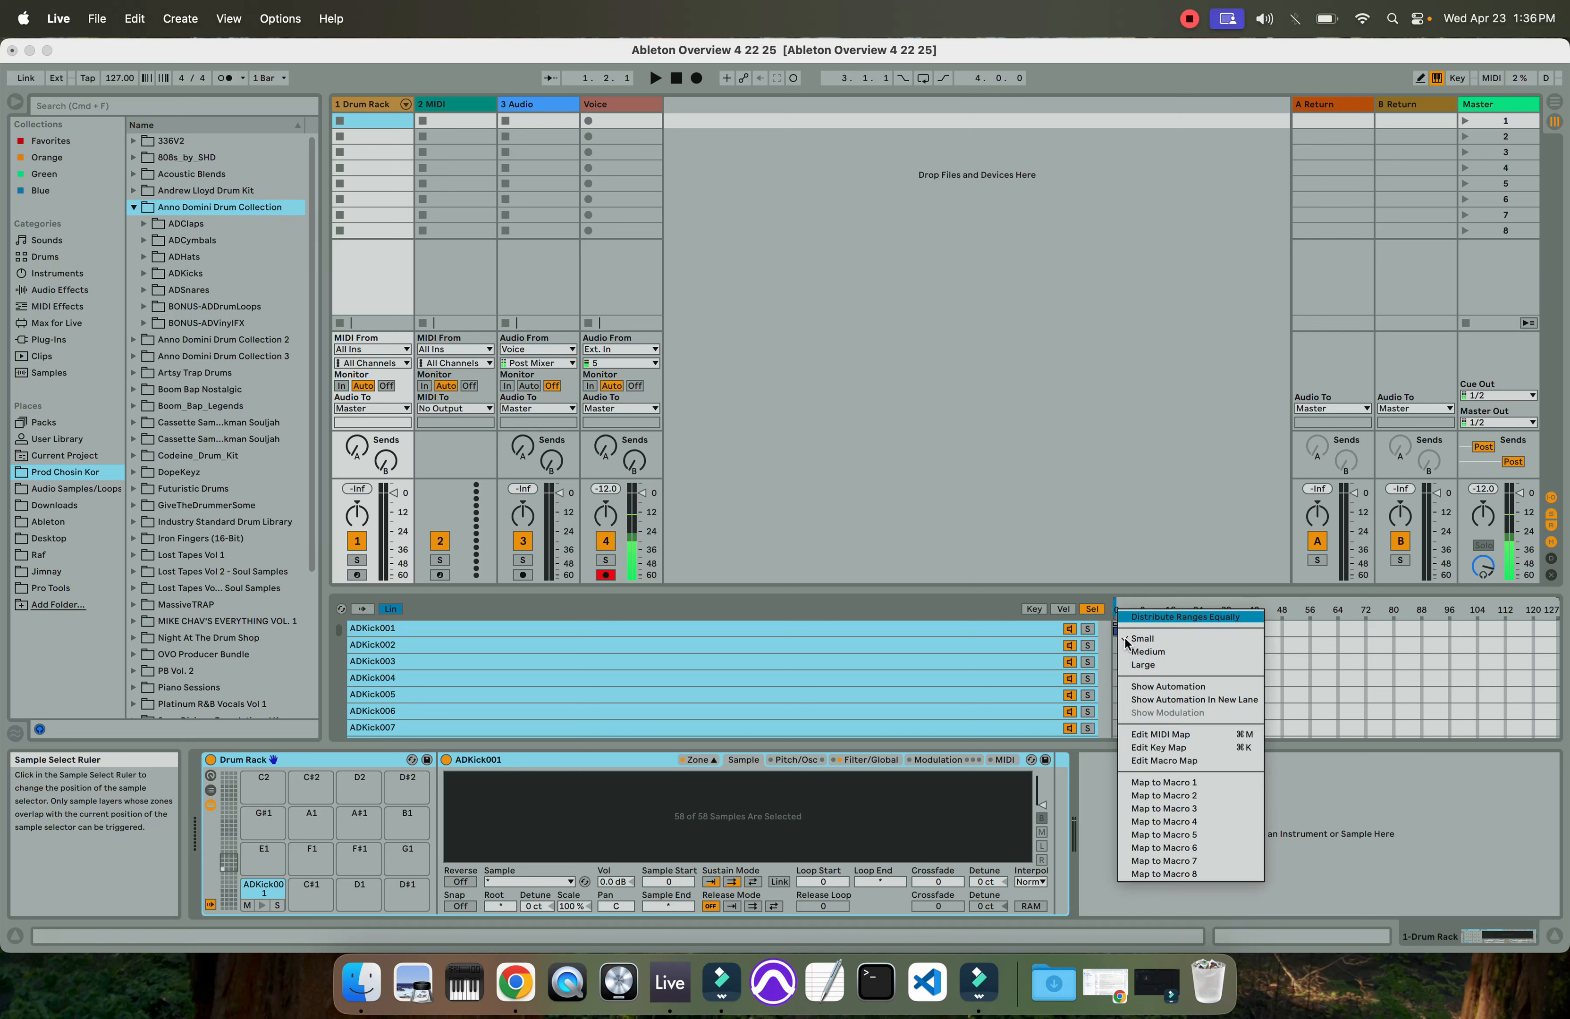
{"action": "left_click", "coordinate": [1169, 784]}
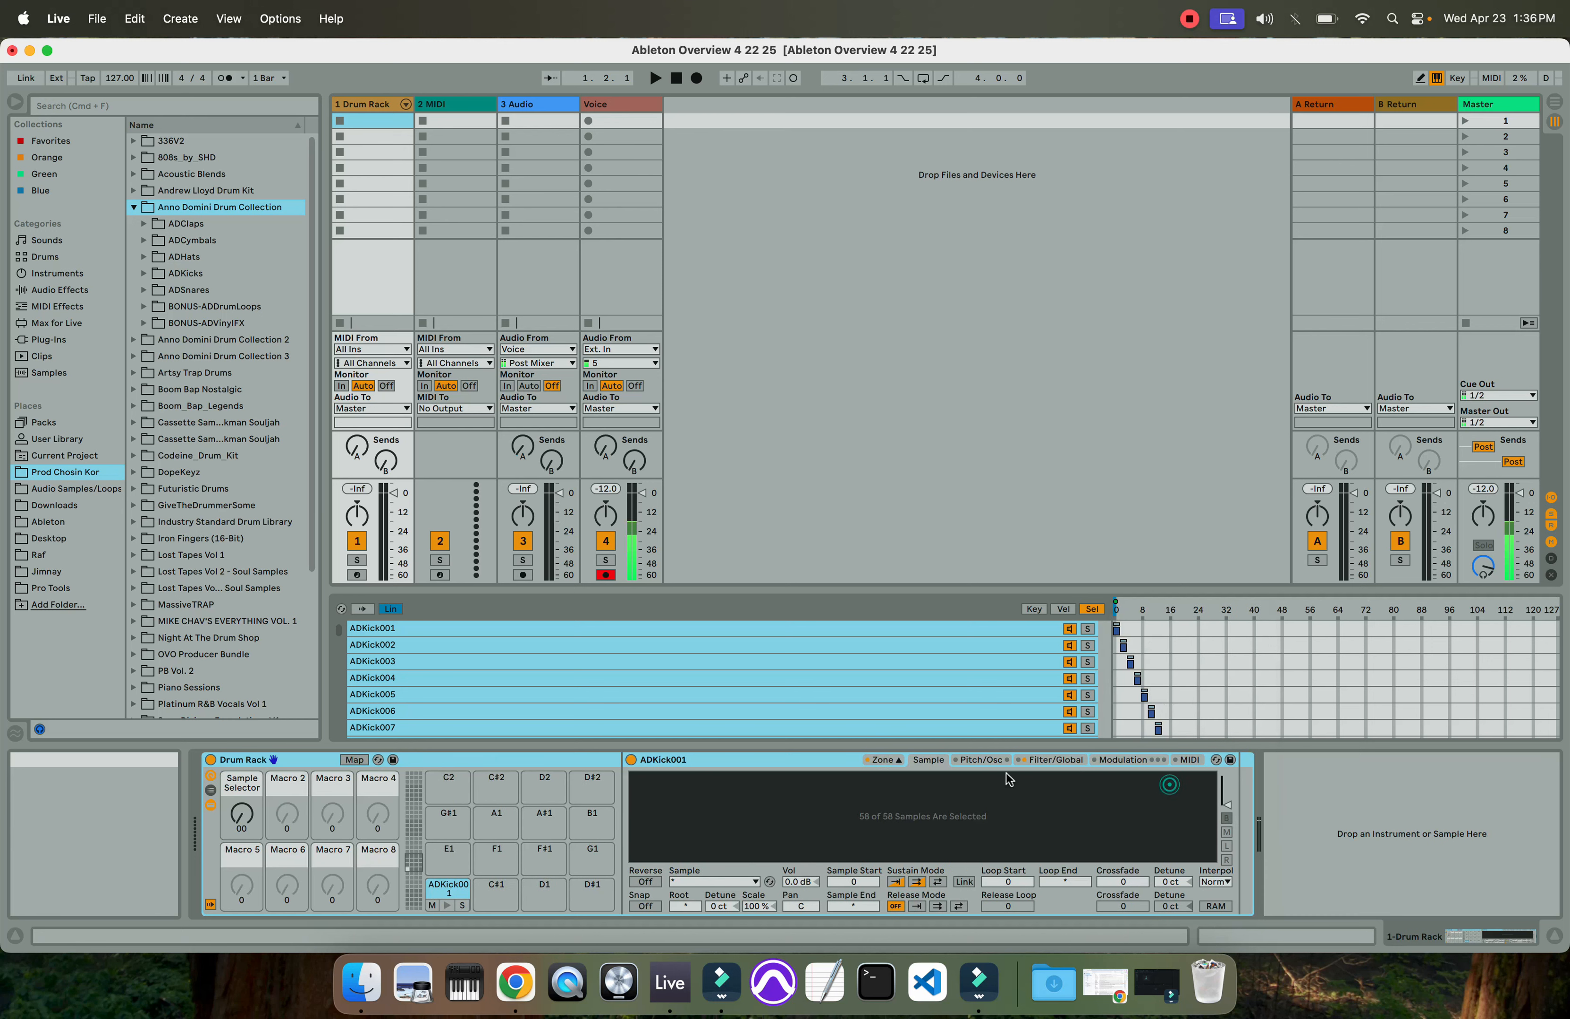
Rename the Drum Rack's Sample Selector macro as Kick
{"action": "right_click", "coordinate": [242, 787]}
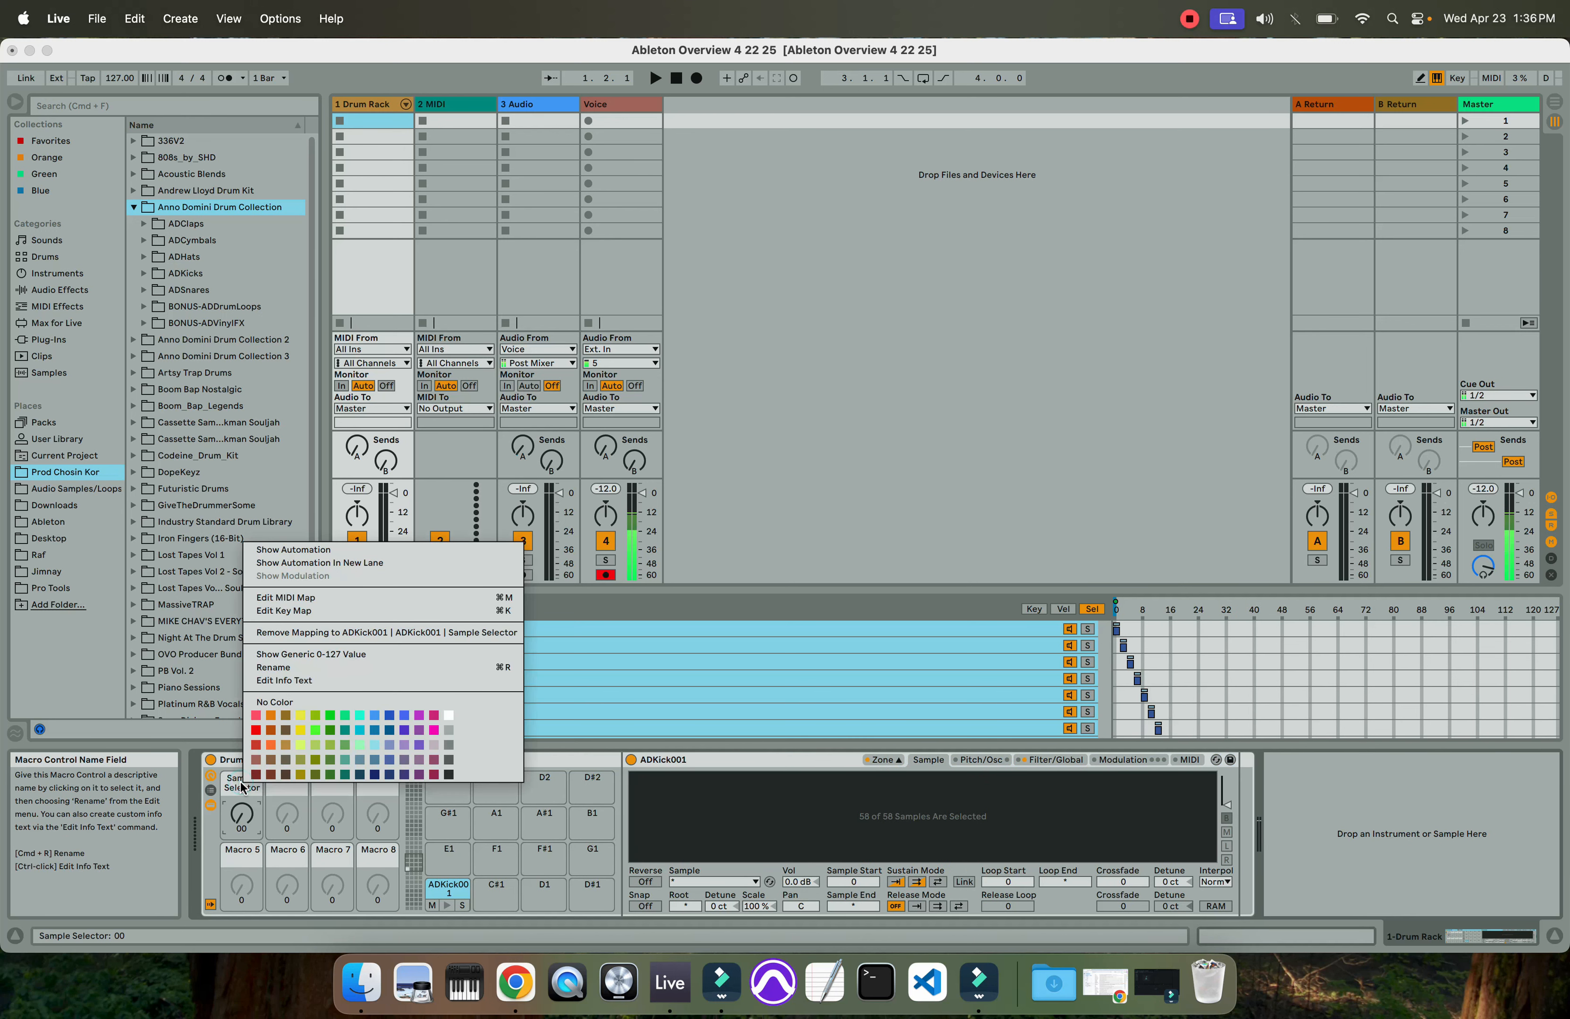
{"action": "left_click", "coordinate": [263, 670]}
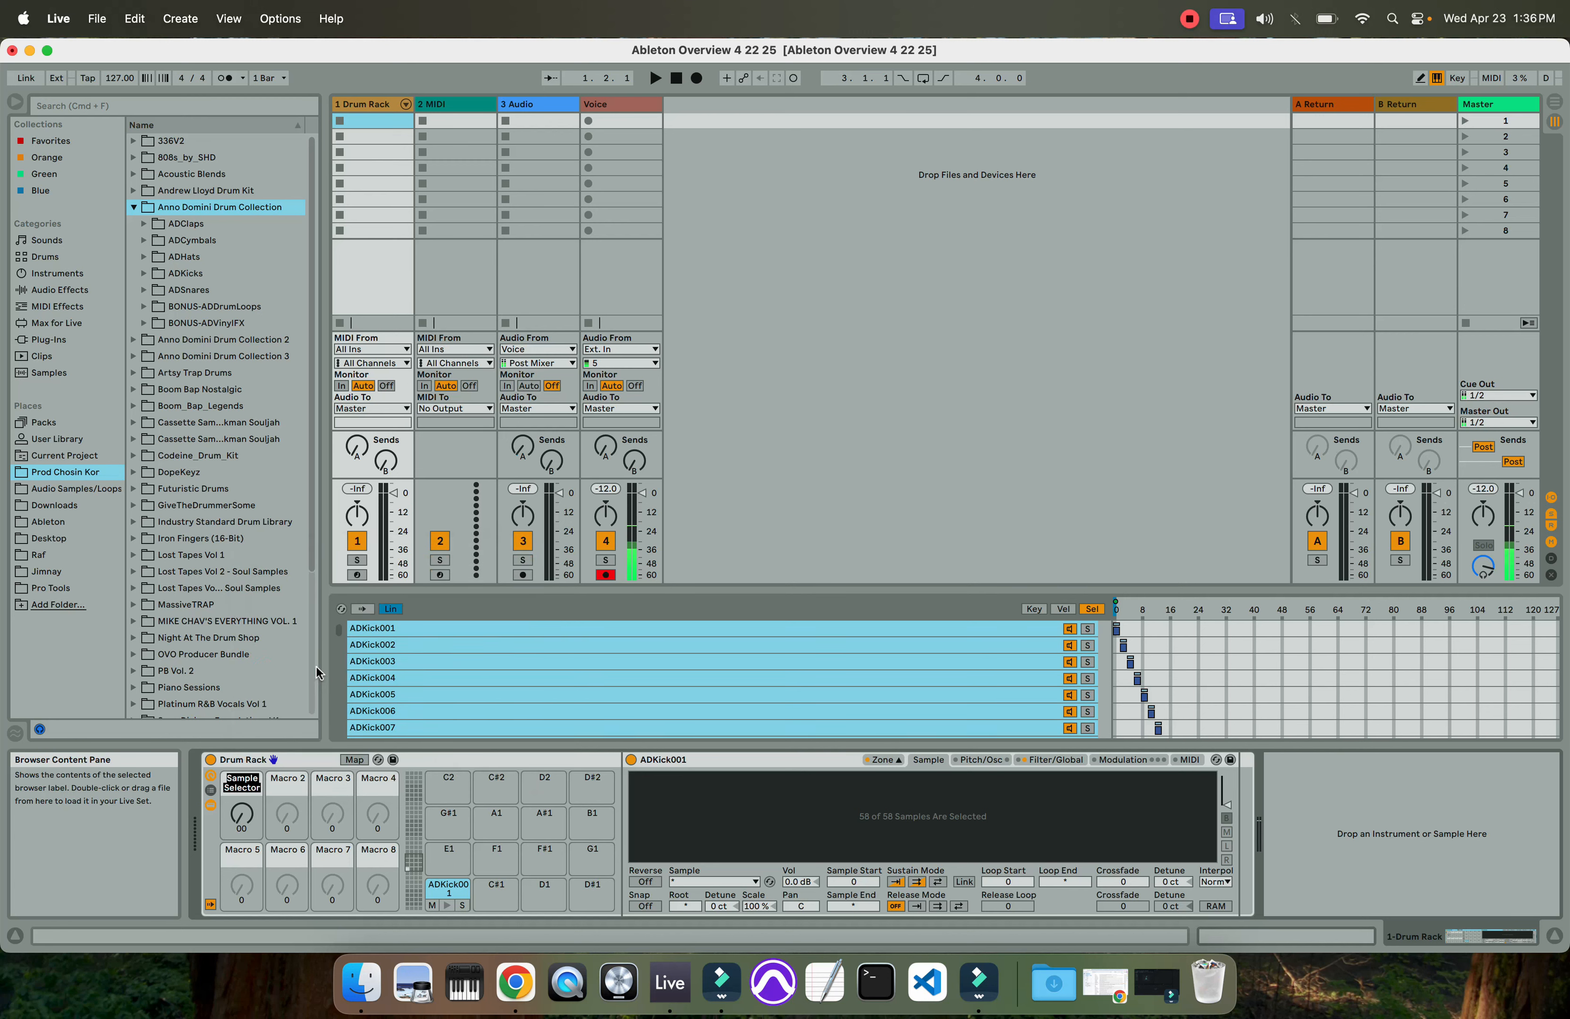
{"action": "type", "text": "Kick"}
{"action": "left_click", "coordinate": [332, 770]}
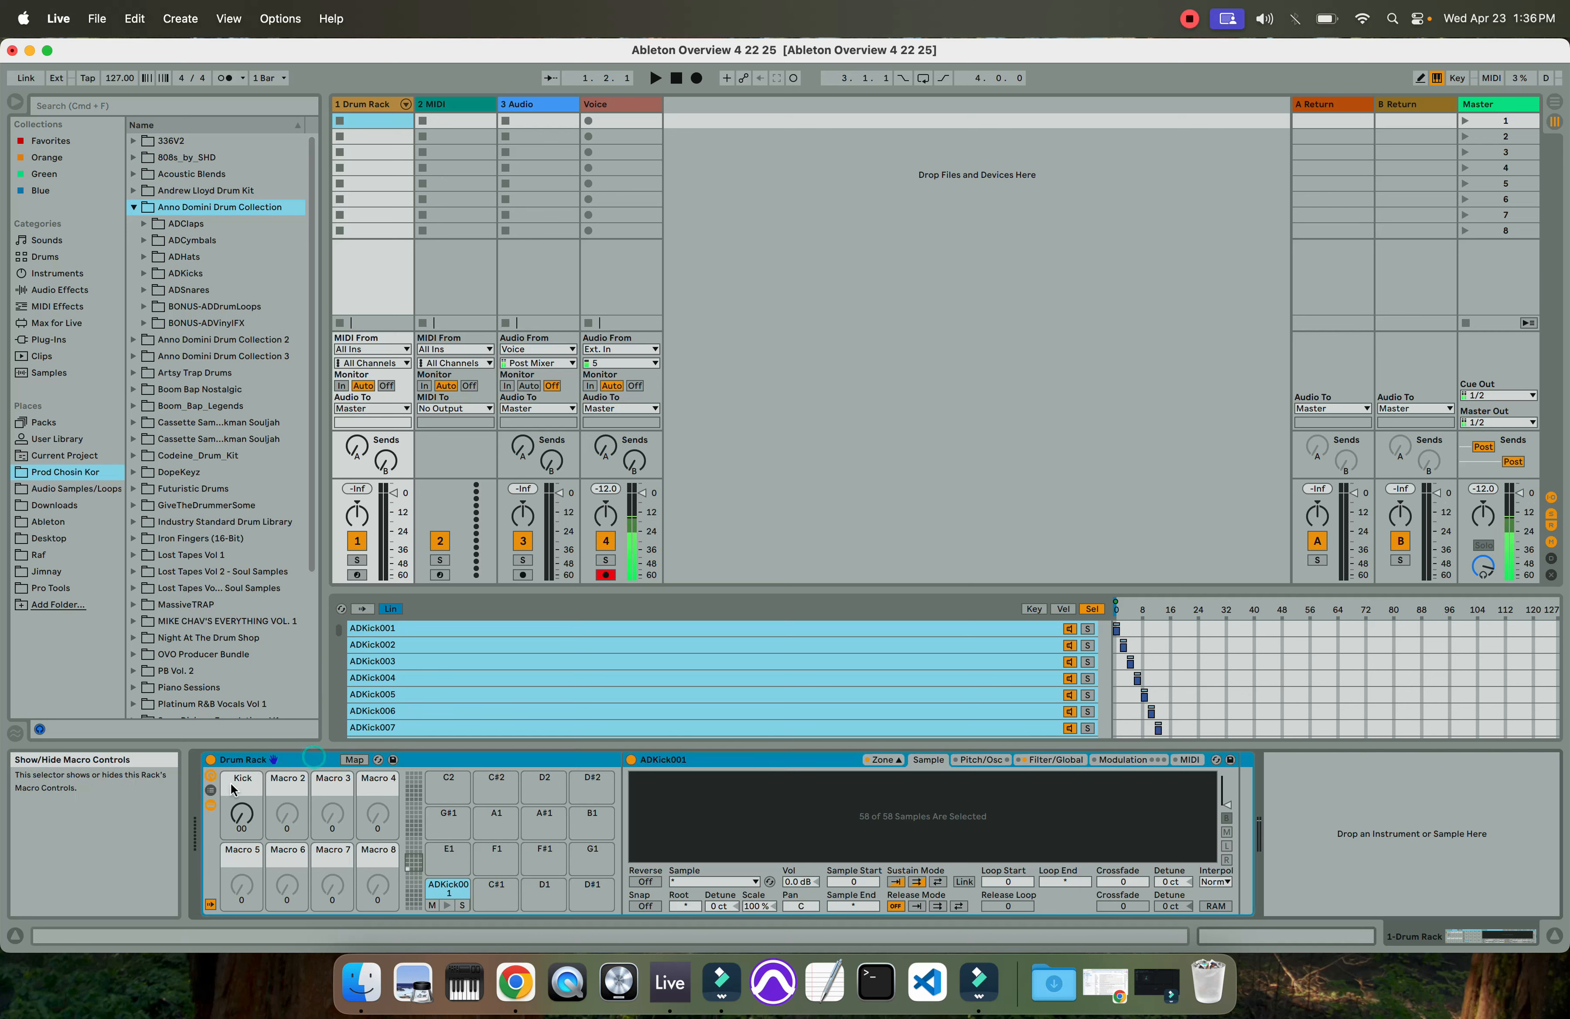
Load the Drums A.alc clip from the User Library's Clips folder into the first clip slot of the 2 MIDI track
{"action": "left_click", "coordinate": [357, 169]}
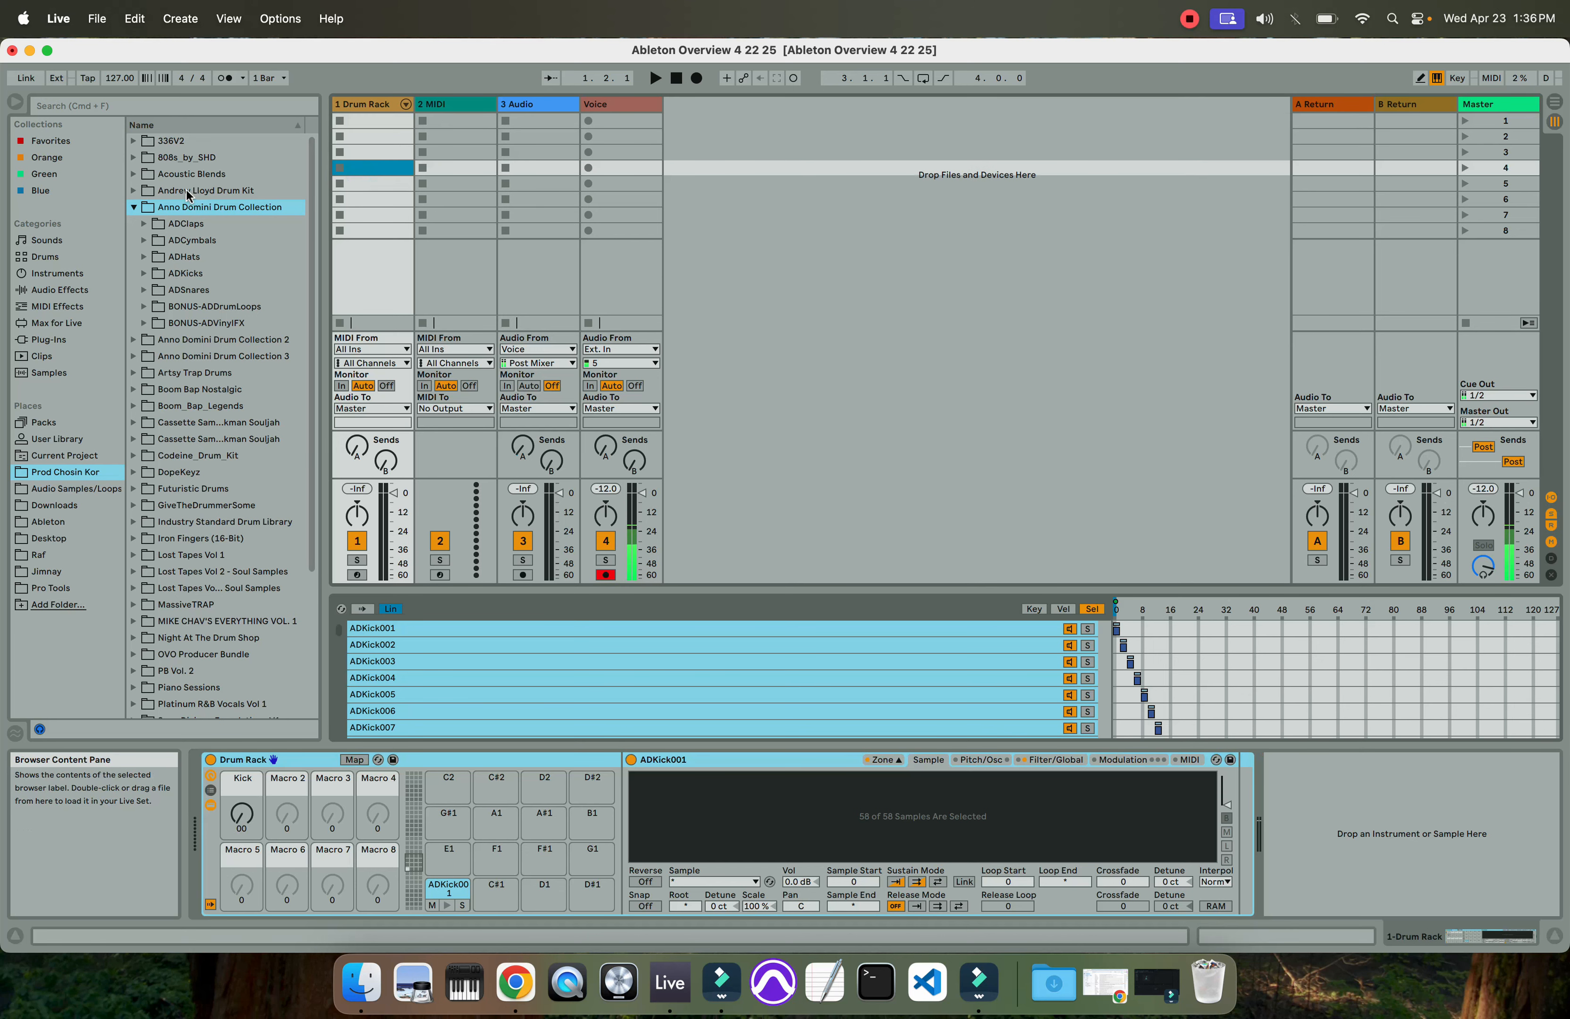
{"action": "left_click", "coordinate": [46, 439]}
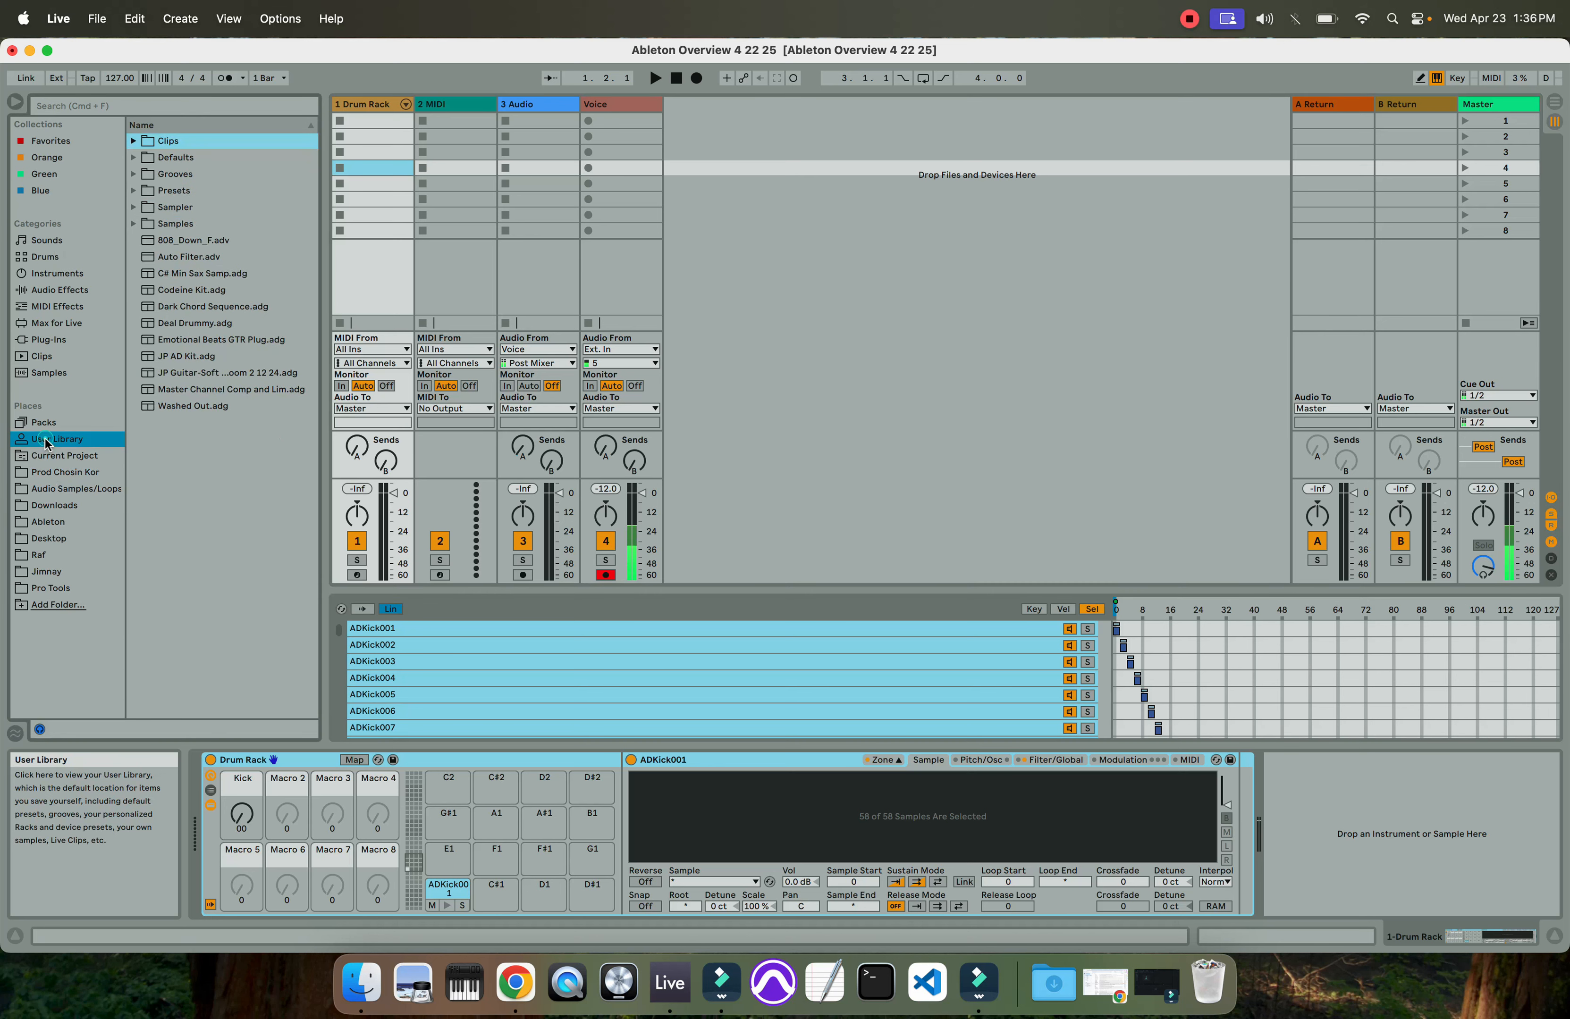
{"action": "left_click", "coordinate": [135, 137]}
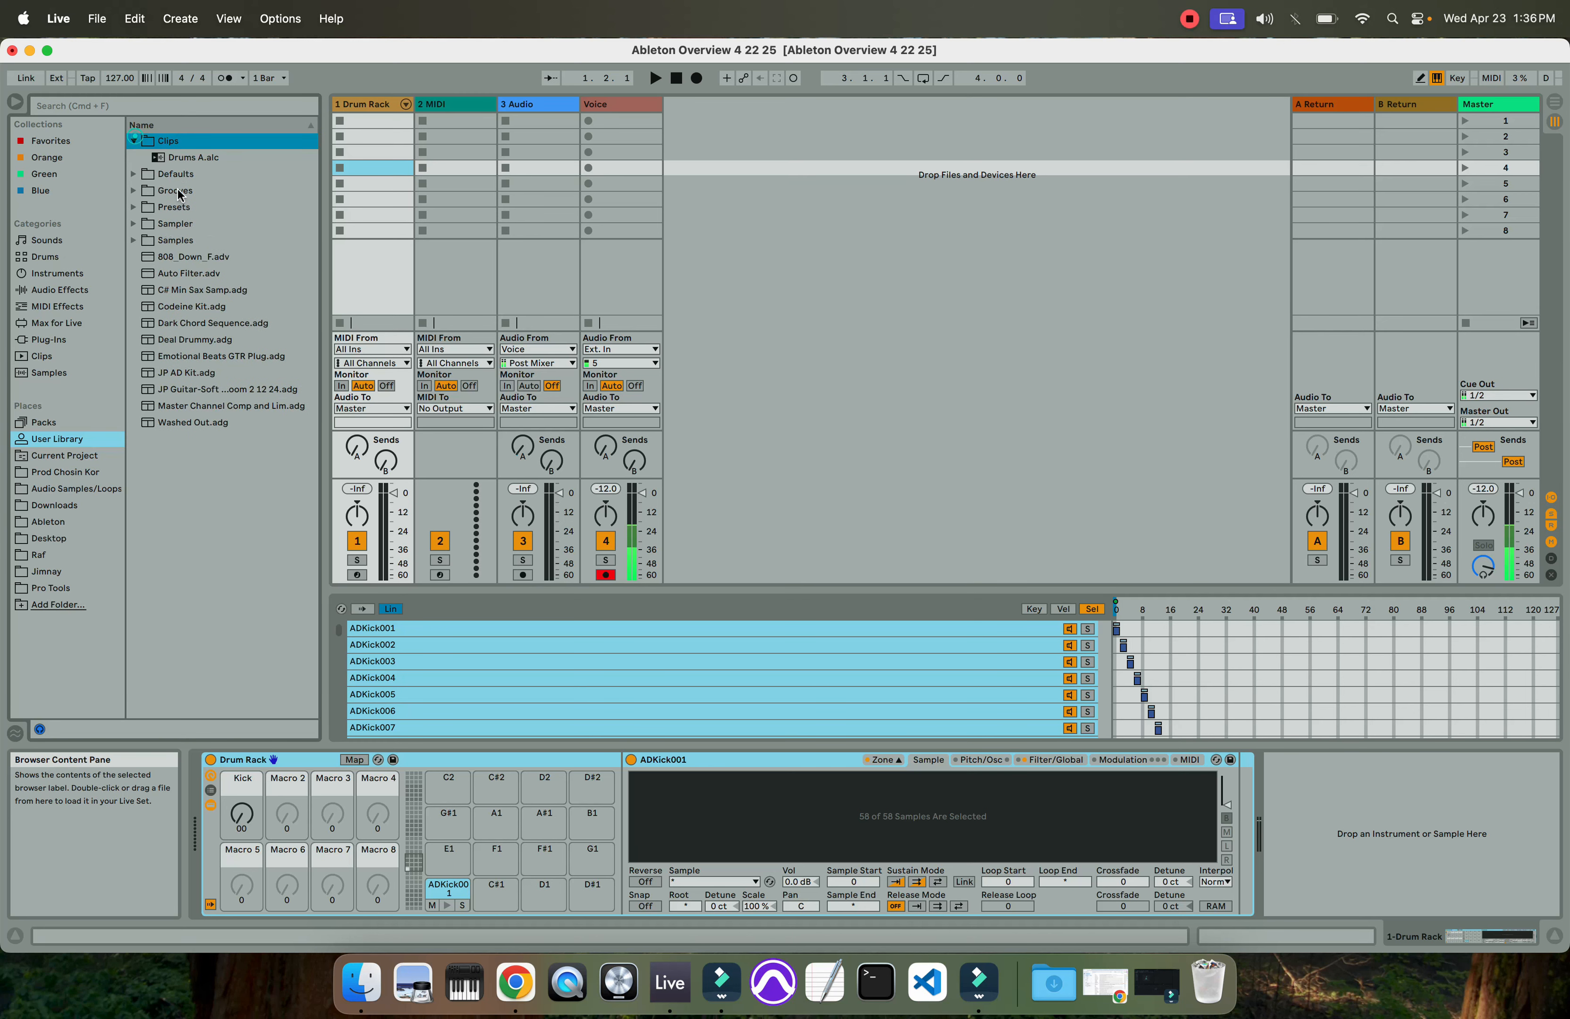
{"action": "left_click_drag", "start_coordinate": [183, 161], "coordinate": [455, 125]}
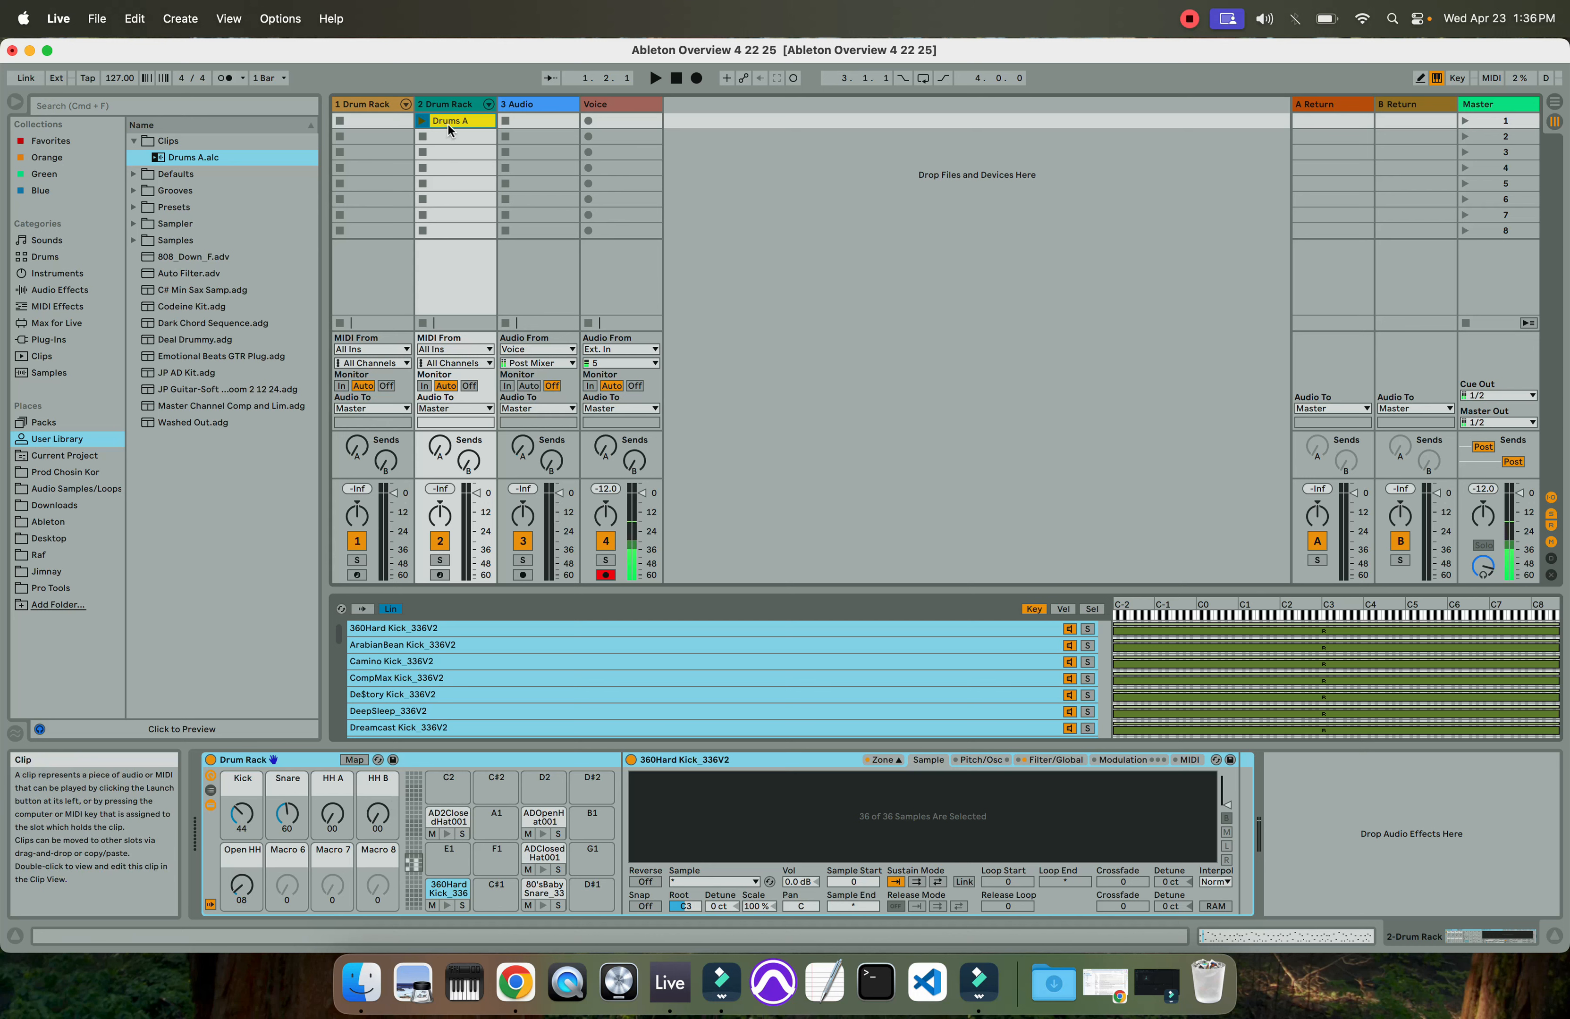
Play Drums A with track volume at -4.0 dB and set macros Kick 48, HH A 25, HH B 25 and Open HH 18
{"action": "left_click", "coordinate": [426, 120]}
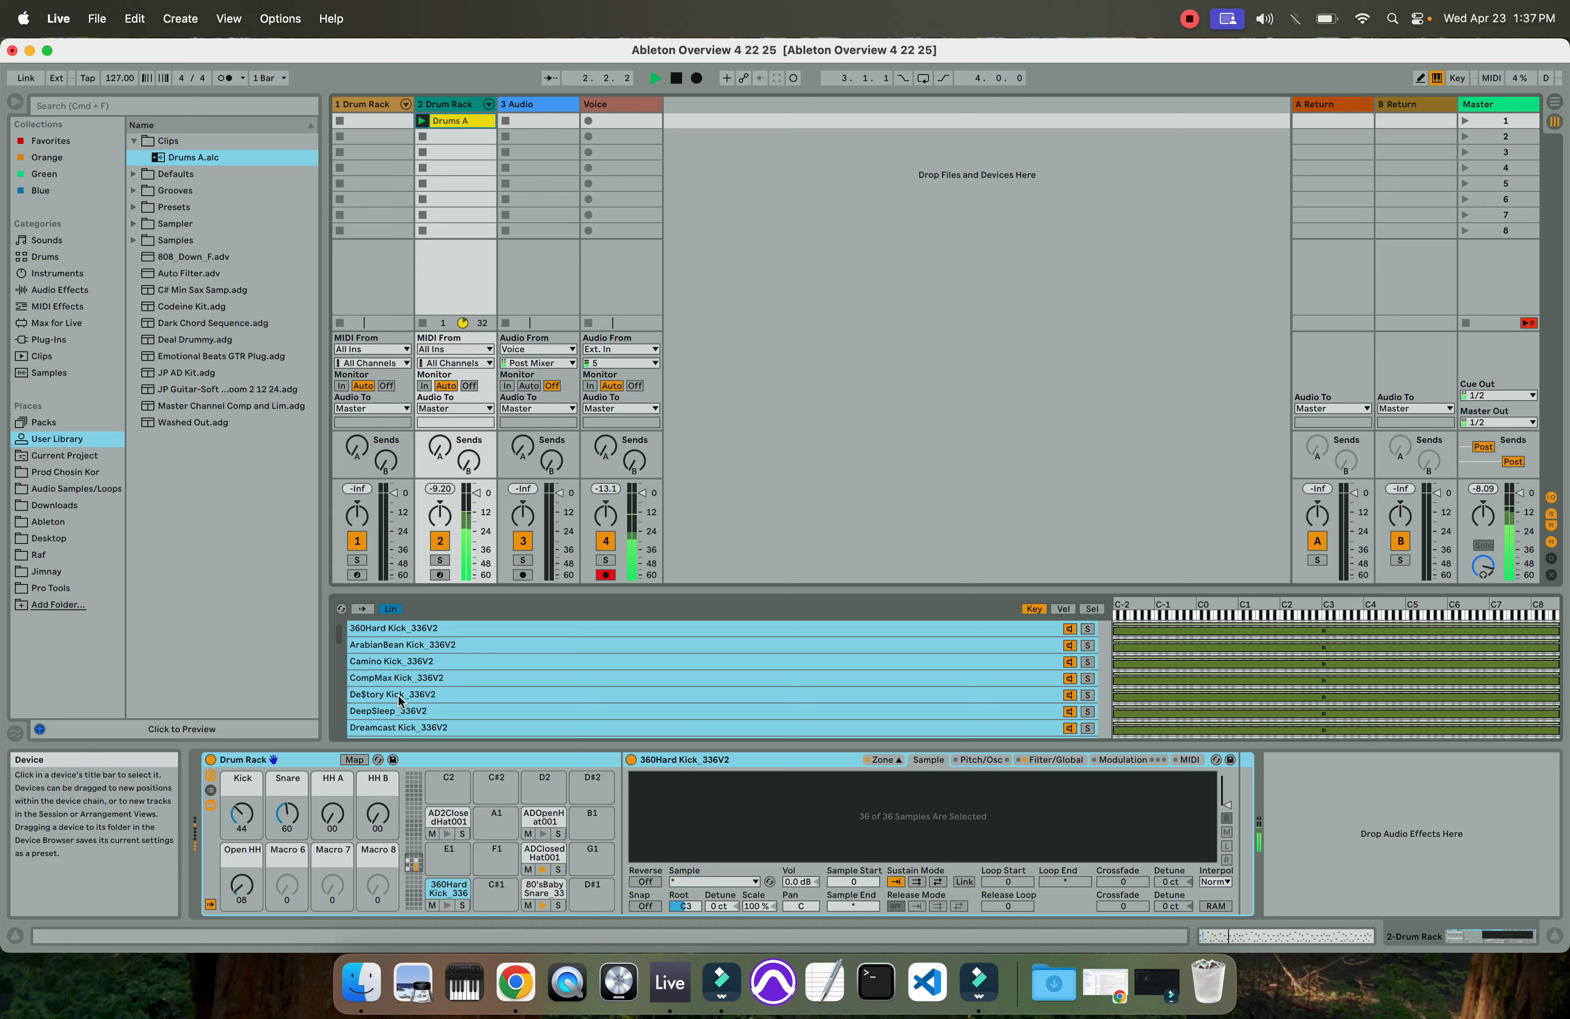
{"action": "left_click_drag", "start_coordinate": [477, 495], "coordinate": [477, 502]}
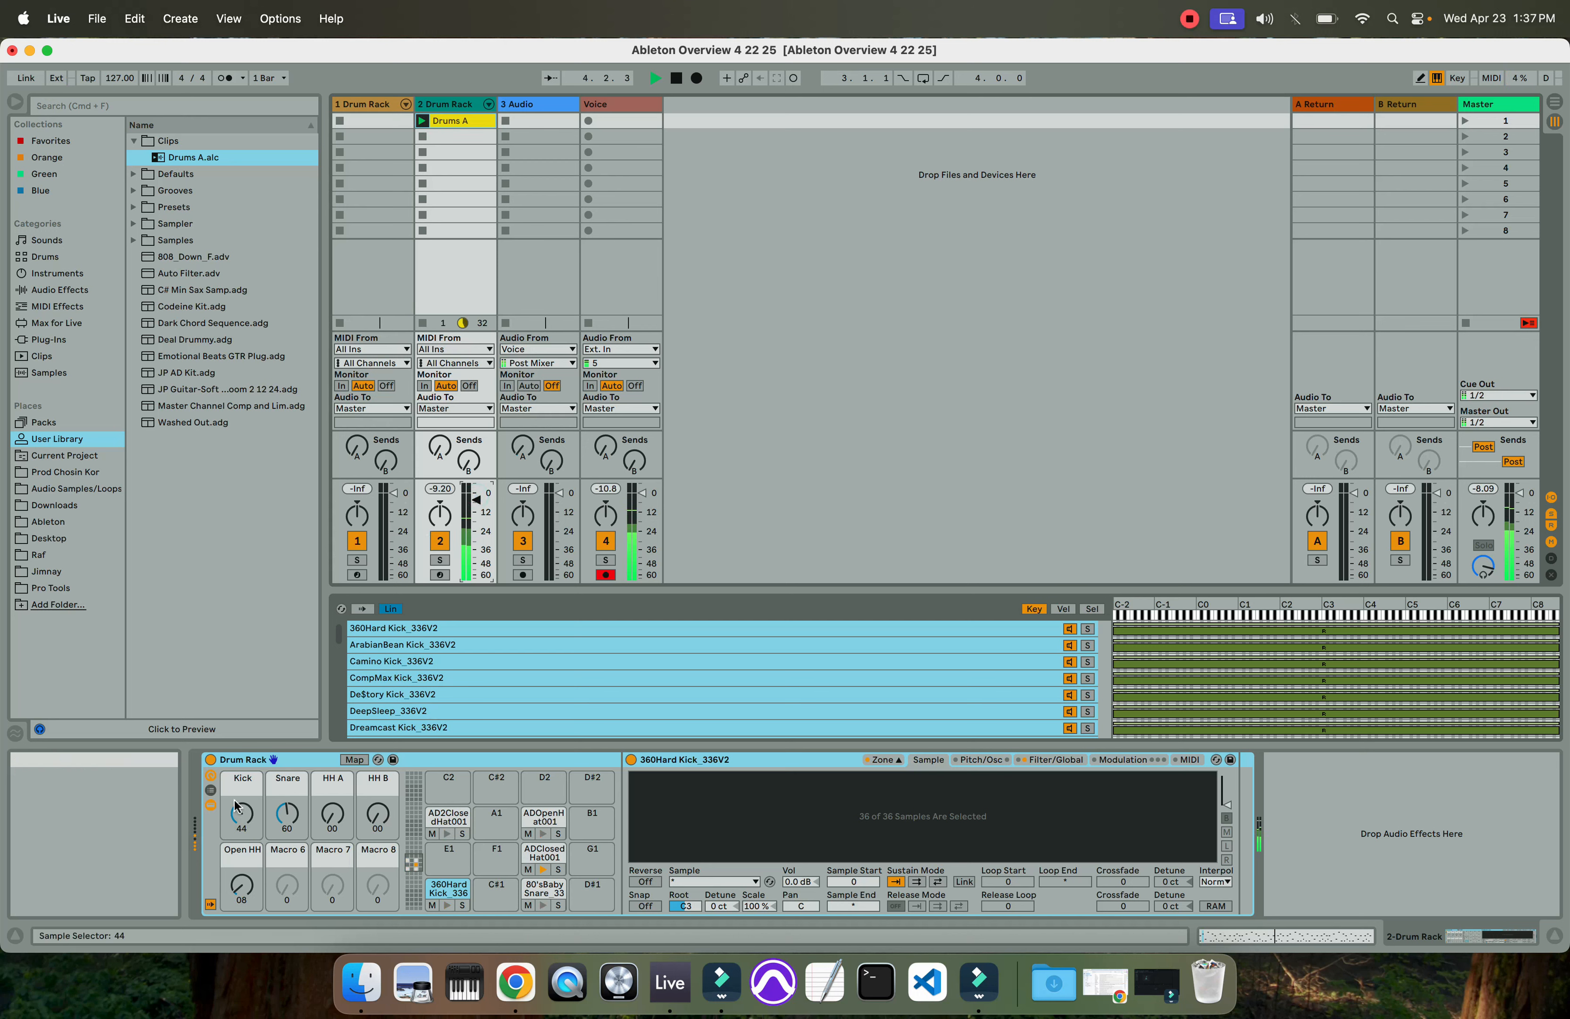
{"action": "left_click_drag", "start_coordinate": [242, 815], "coordinate": [241, 813]}
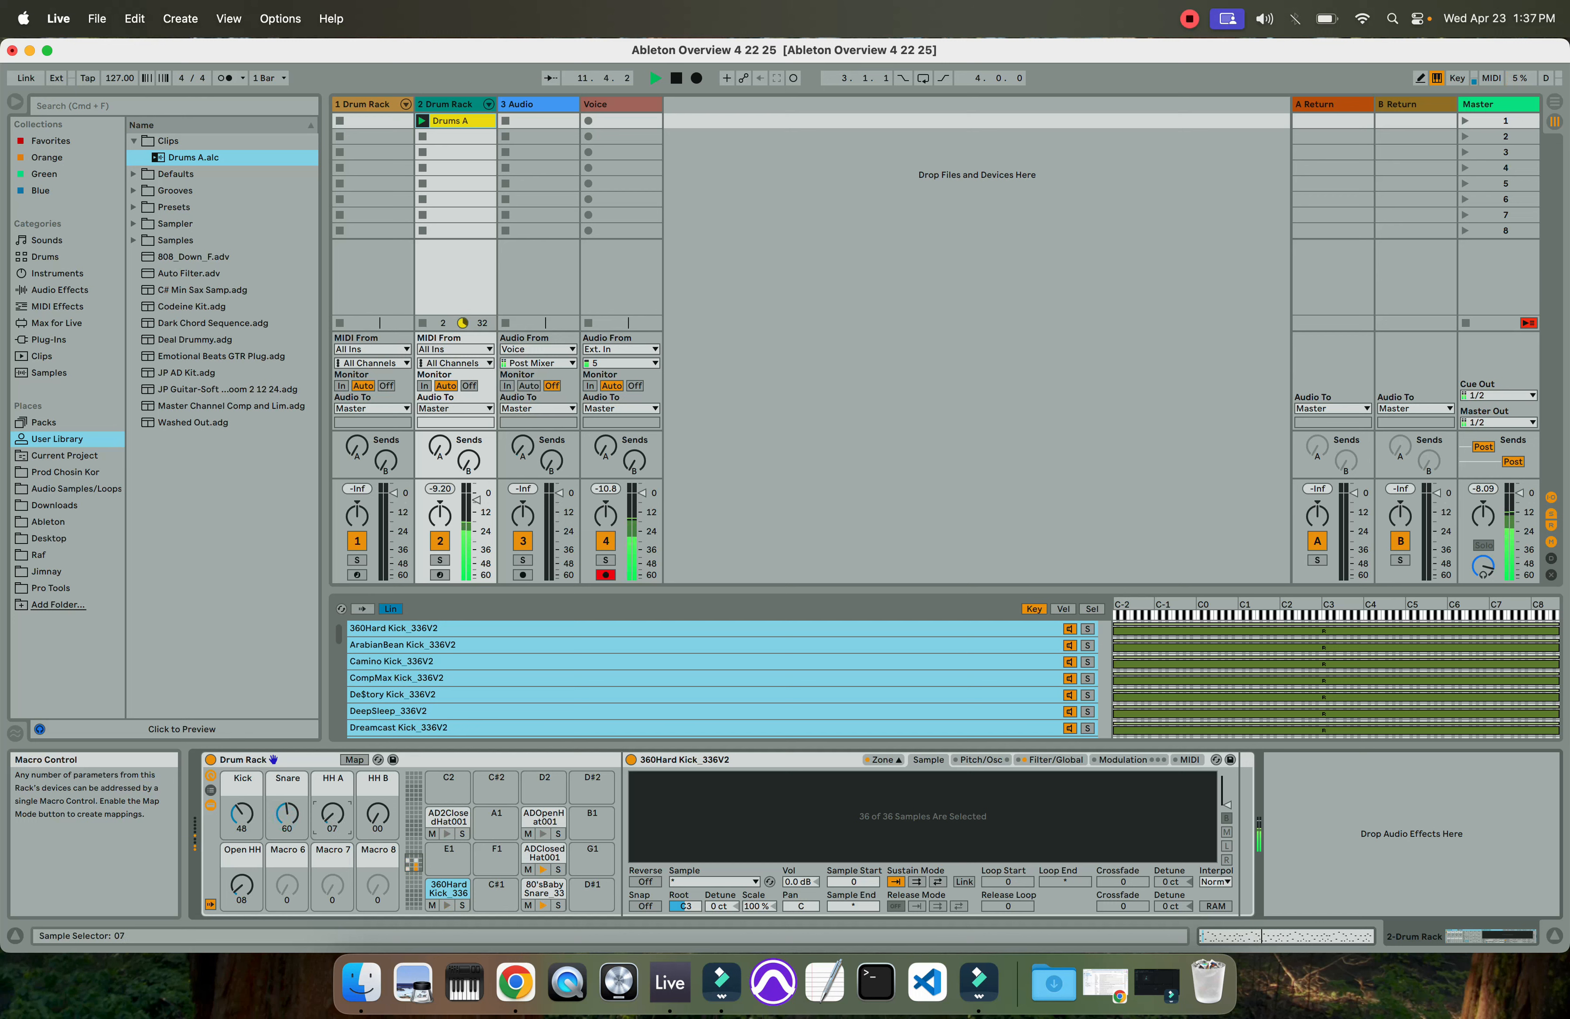
{"action": "left_click_drag", "start_coordinate": [378, 816], "coordinate": [378, 811]}
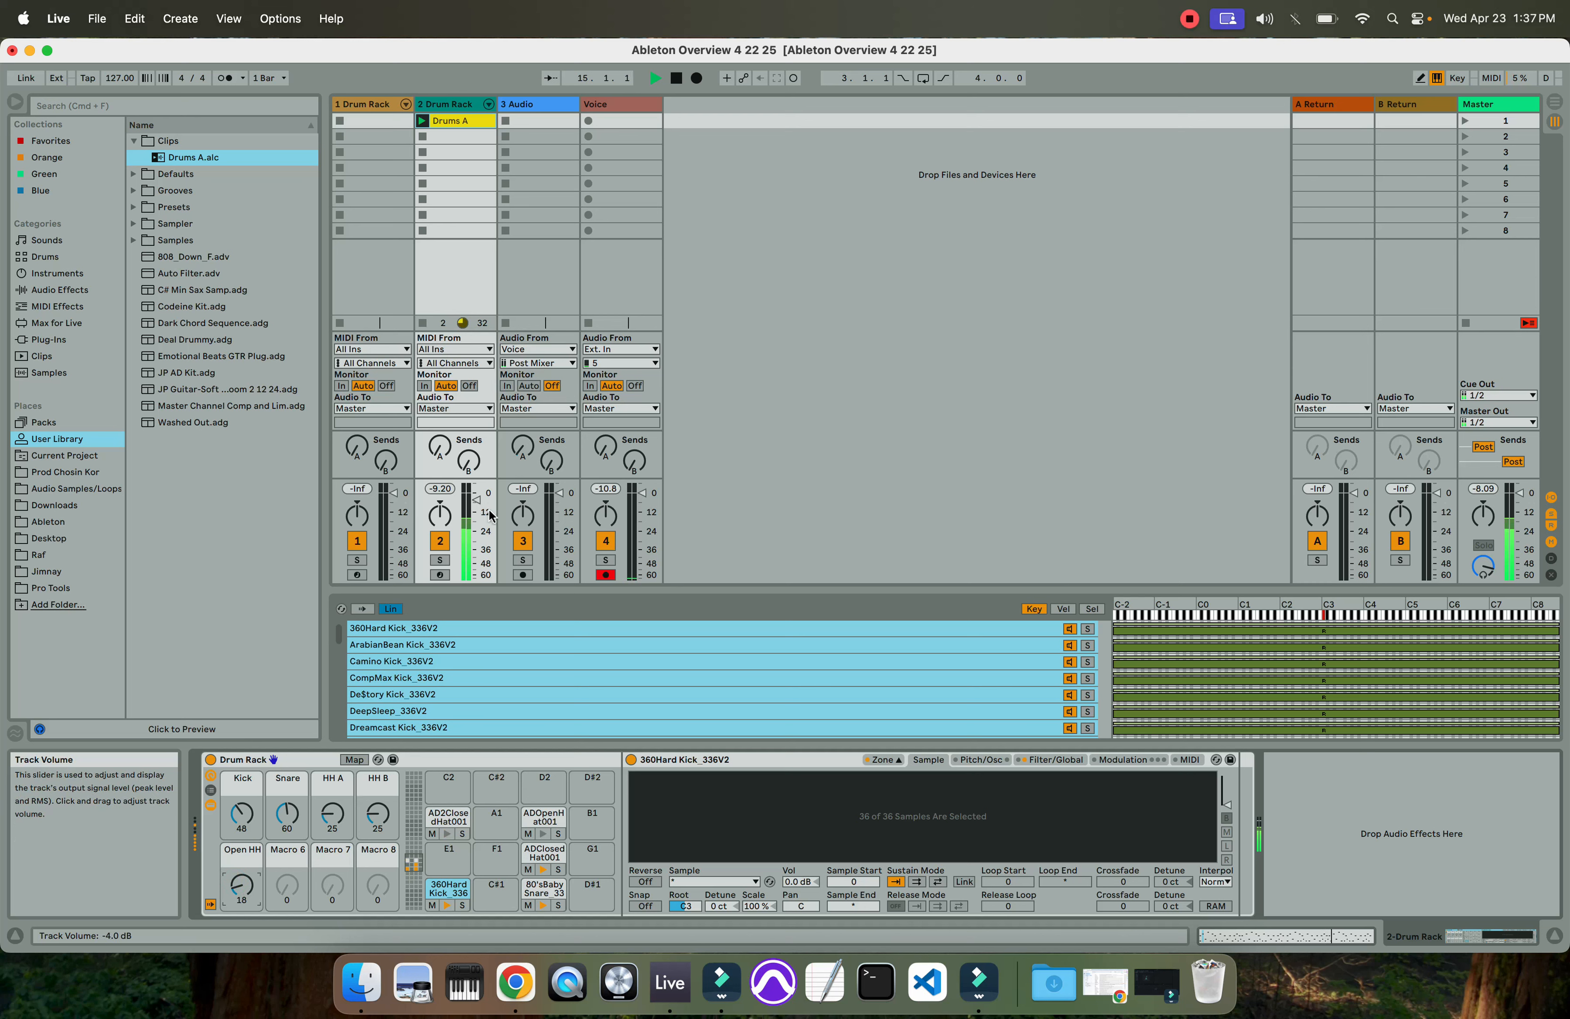
{"action": "key", "text": "space"}
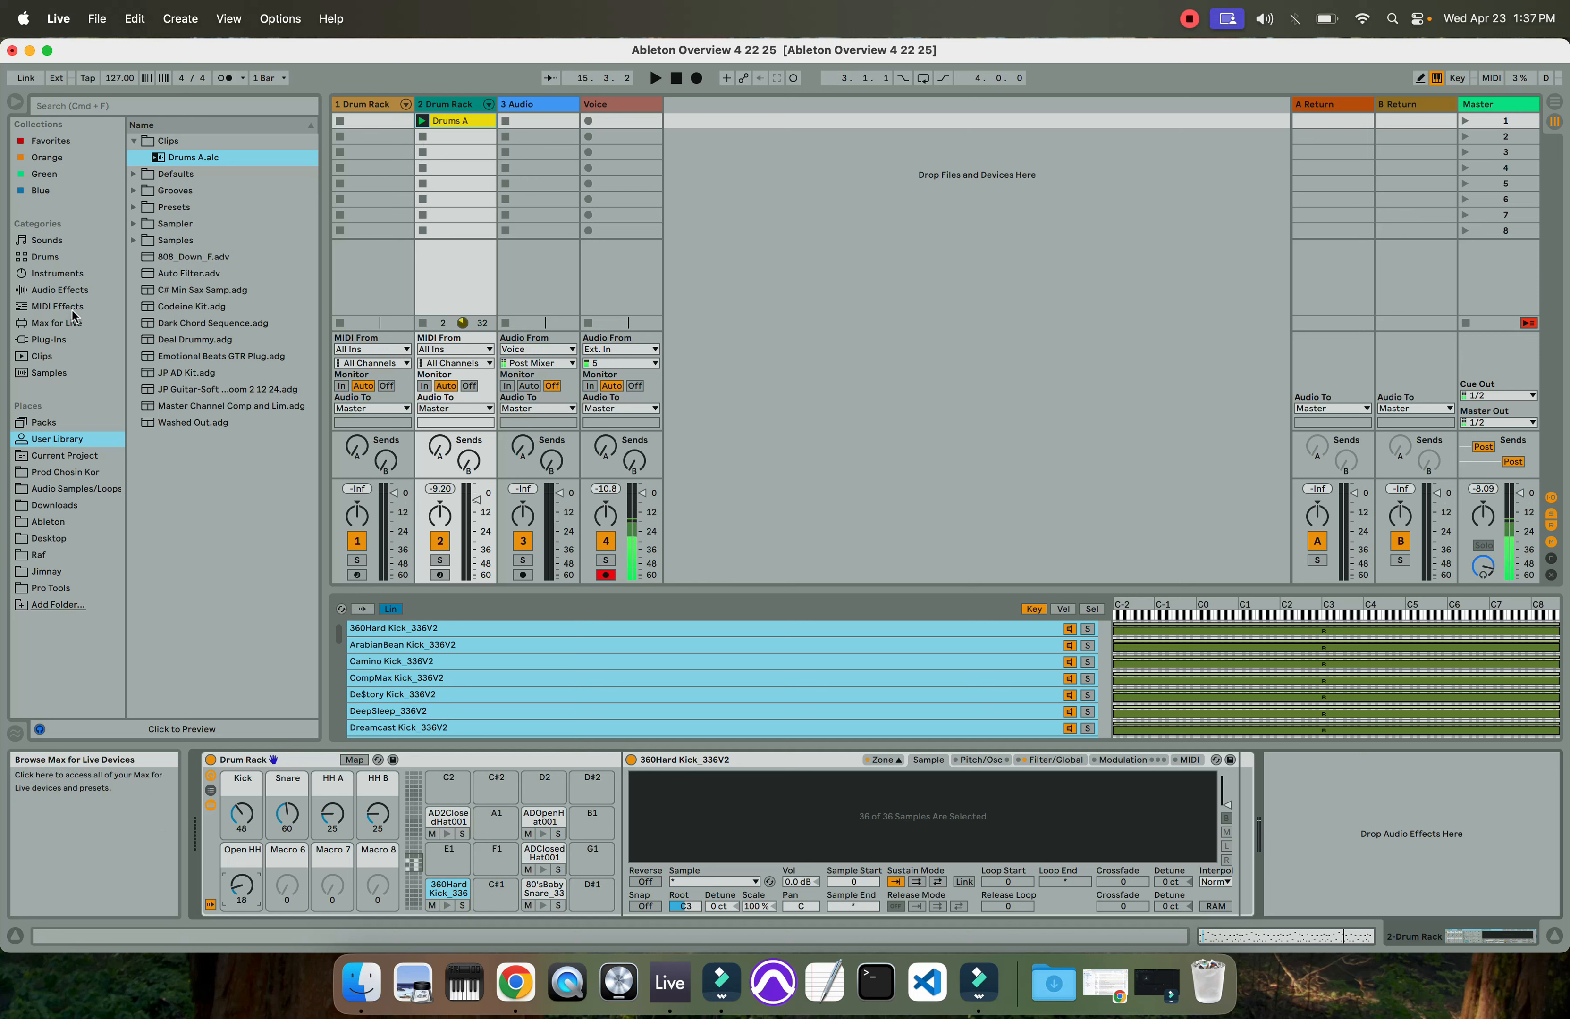
Examine the Instruments, Audio Effects, Max for Live and Plug-Ins categories in the browser
{"action": "left_click", "coordinate": [53, 273]}
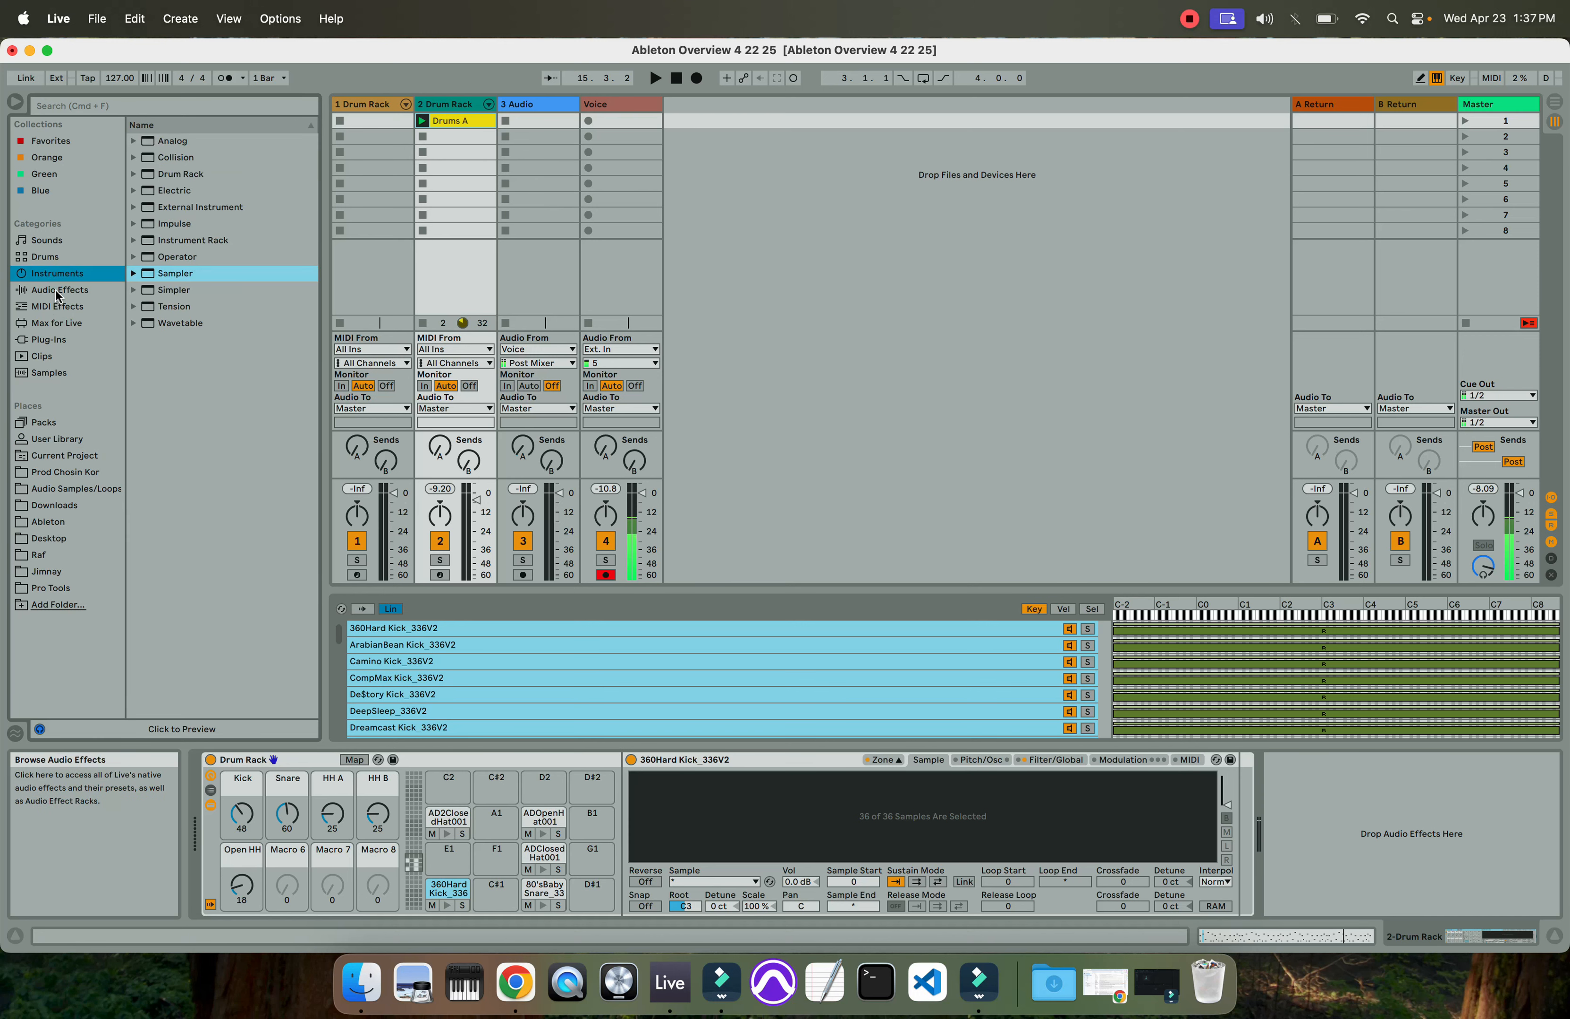
{"action": "left_click", "coordinate": [56, 289]}
{"action": "scroll", "coordinate": [196, 296], "scroll_direction": "down", "scroll_amount": 3}
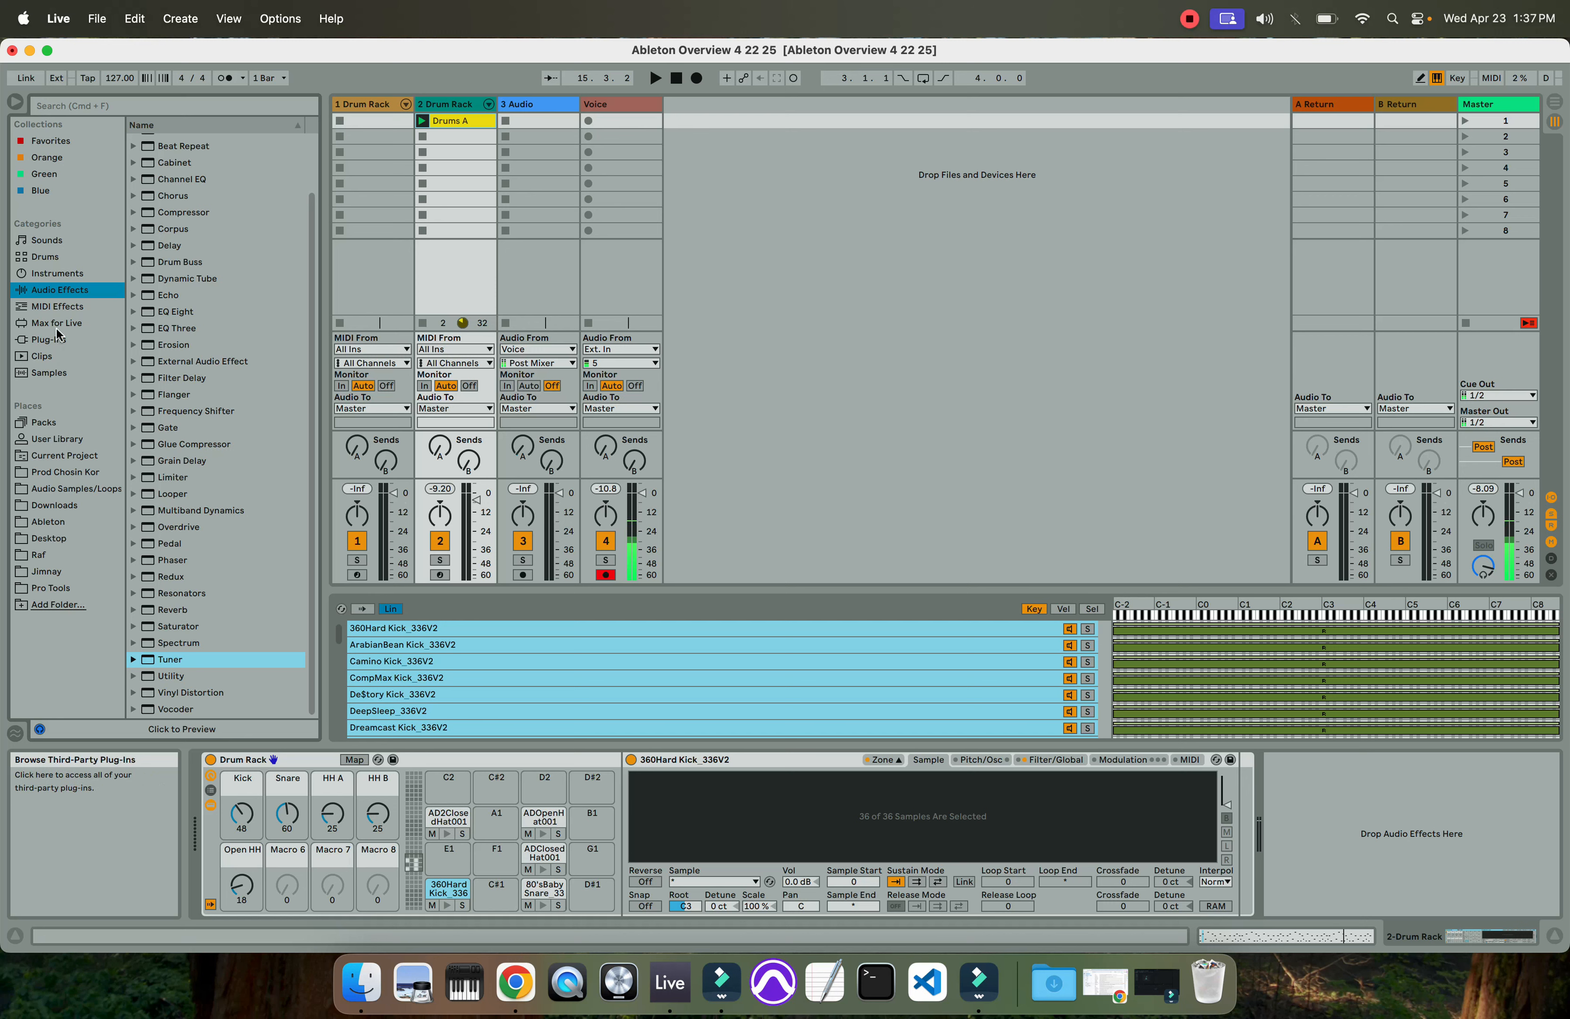
{"action": "left_click", "coordinate": [44, 326]}
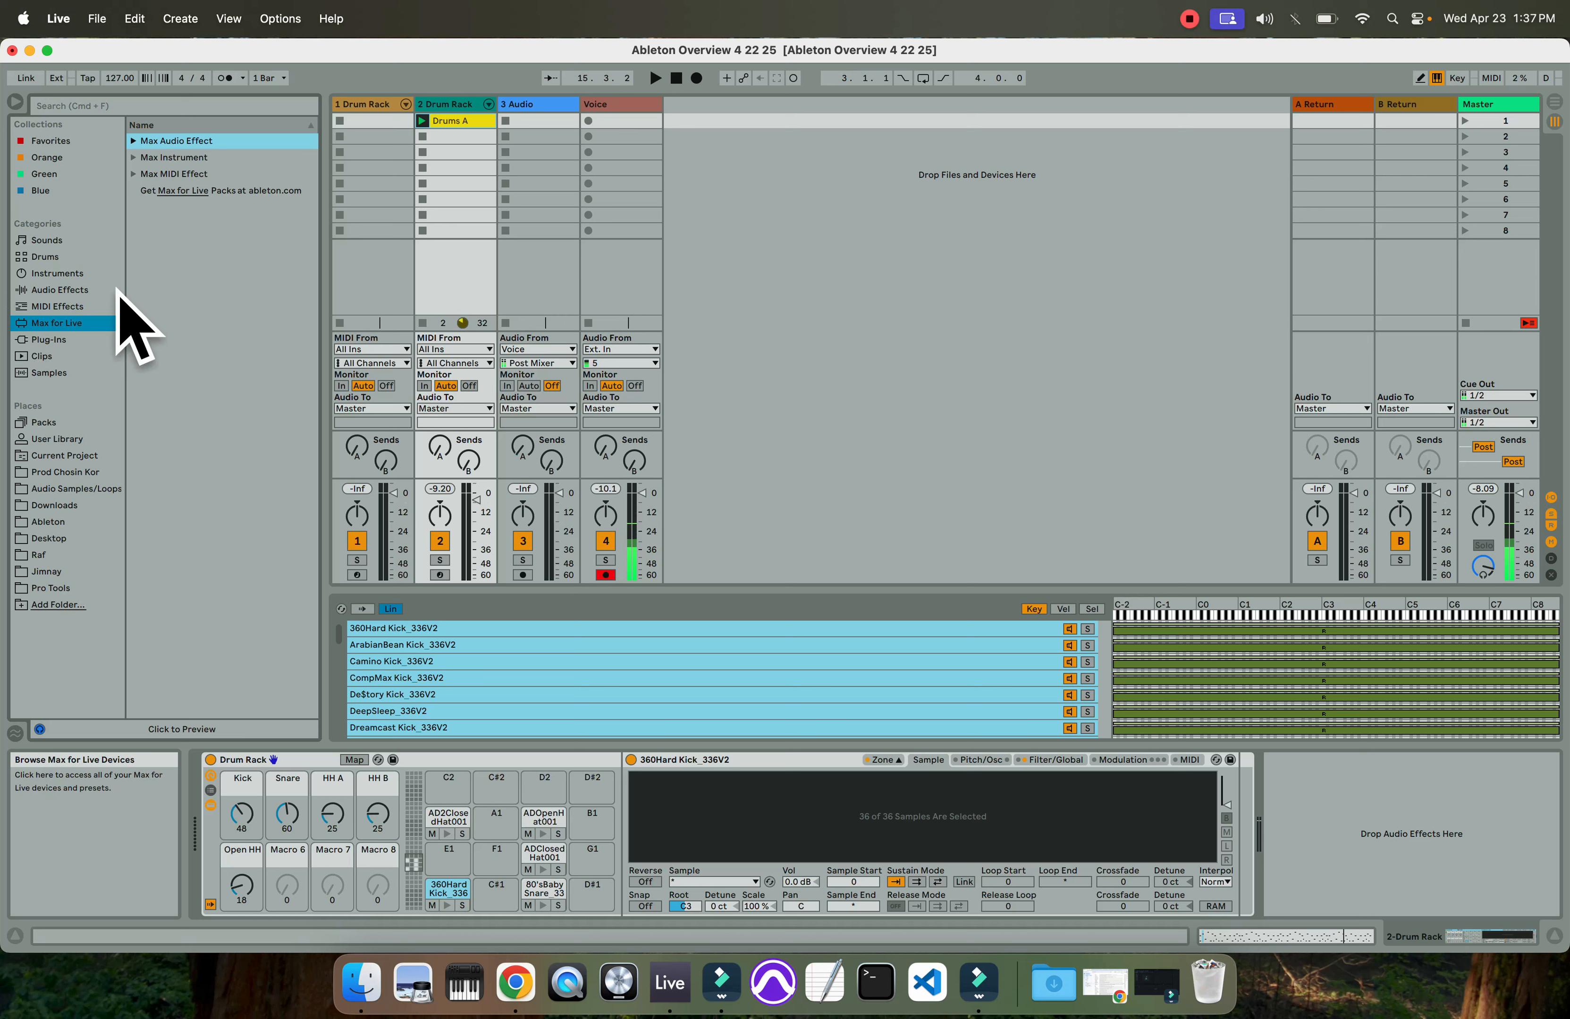
{"action": "left_click", "coordinate": [53, 342]}
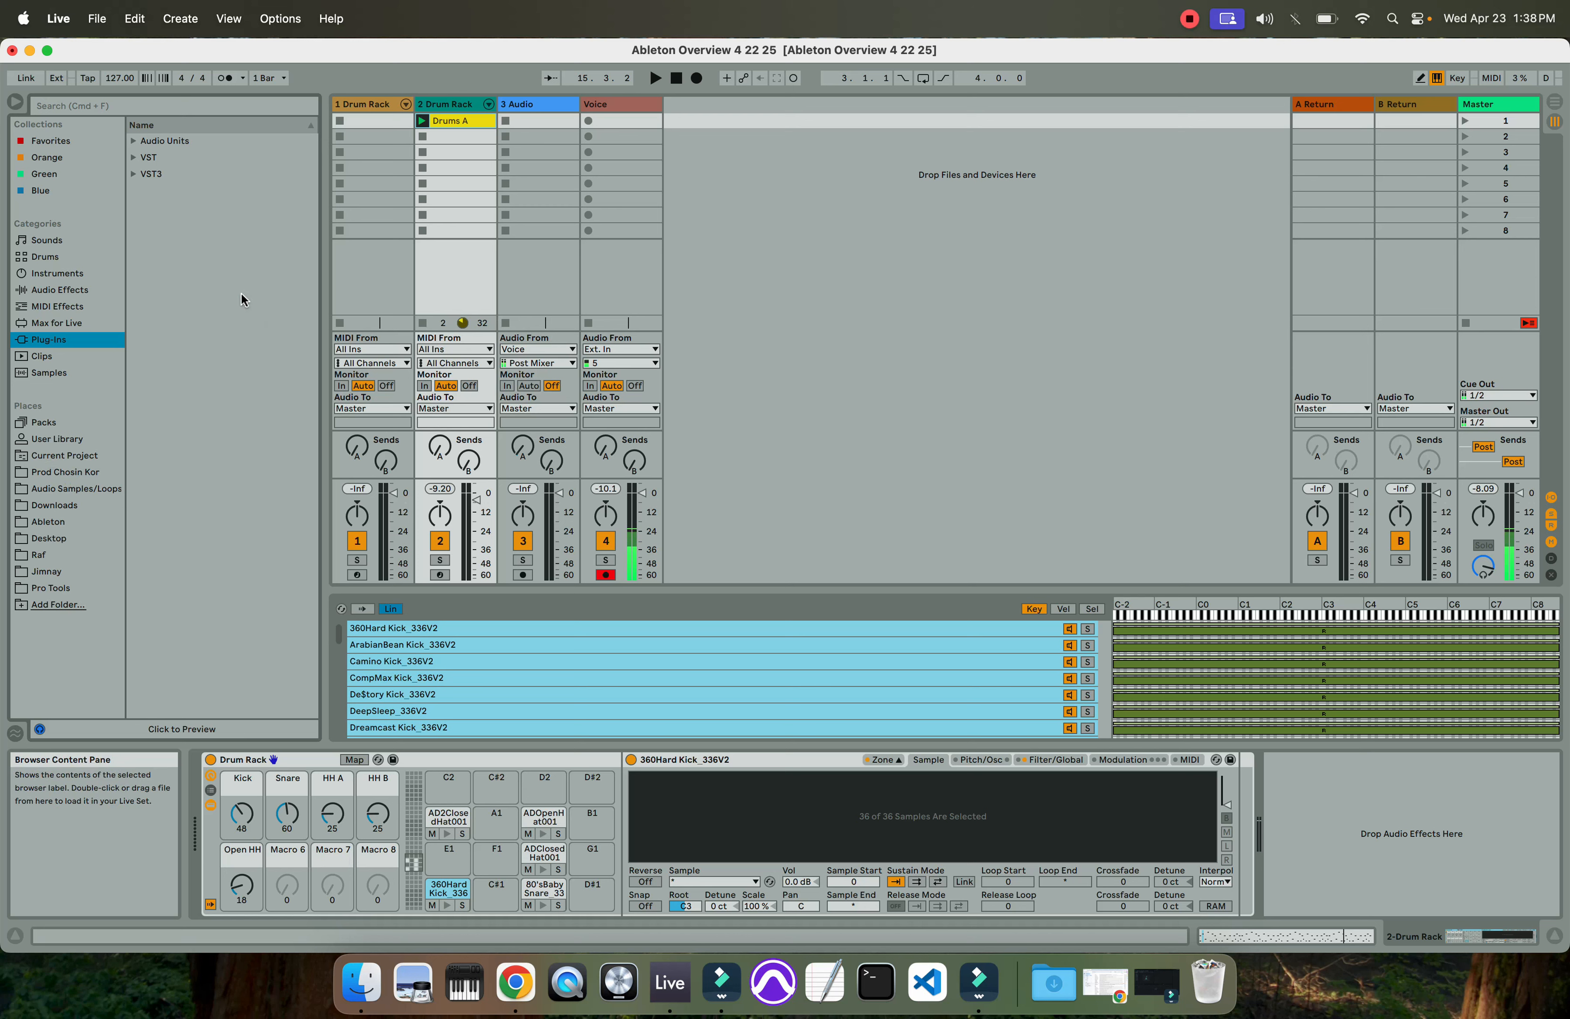
Open the Preferences and examine the Look Feel and Audio settings
{"action": "left_click", "coordinate": [461, 165]}
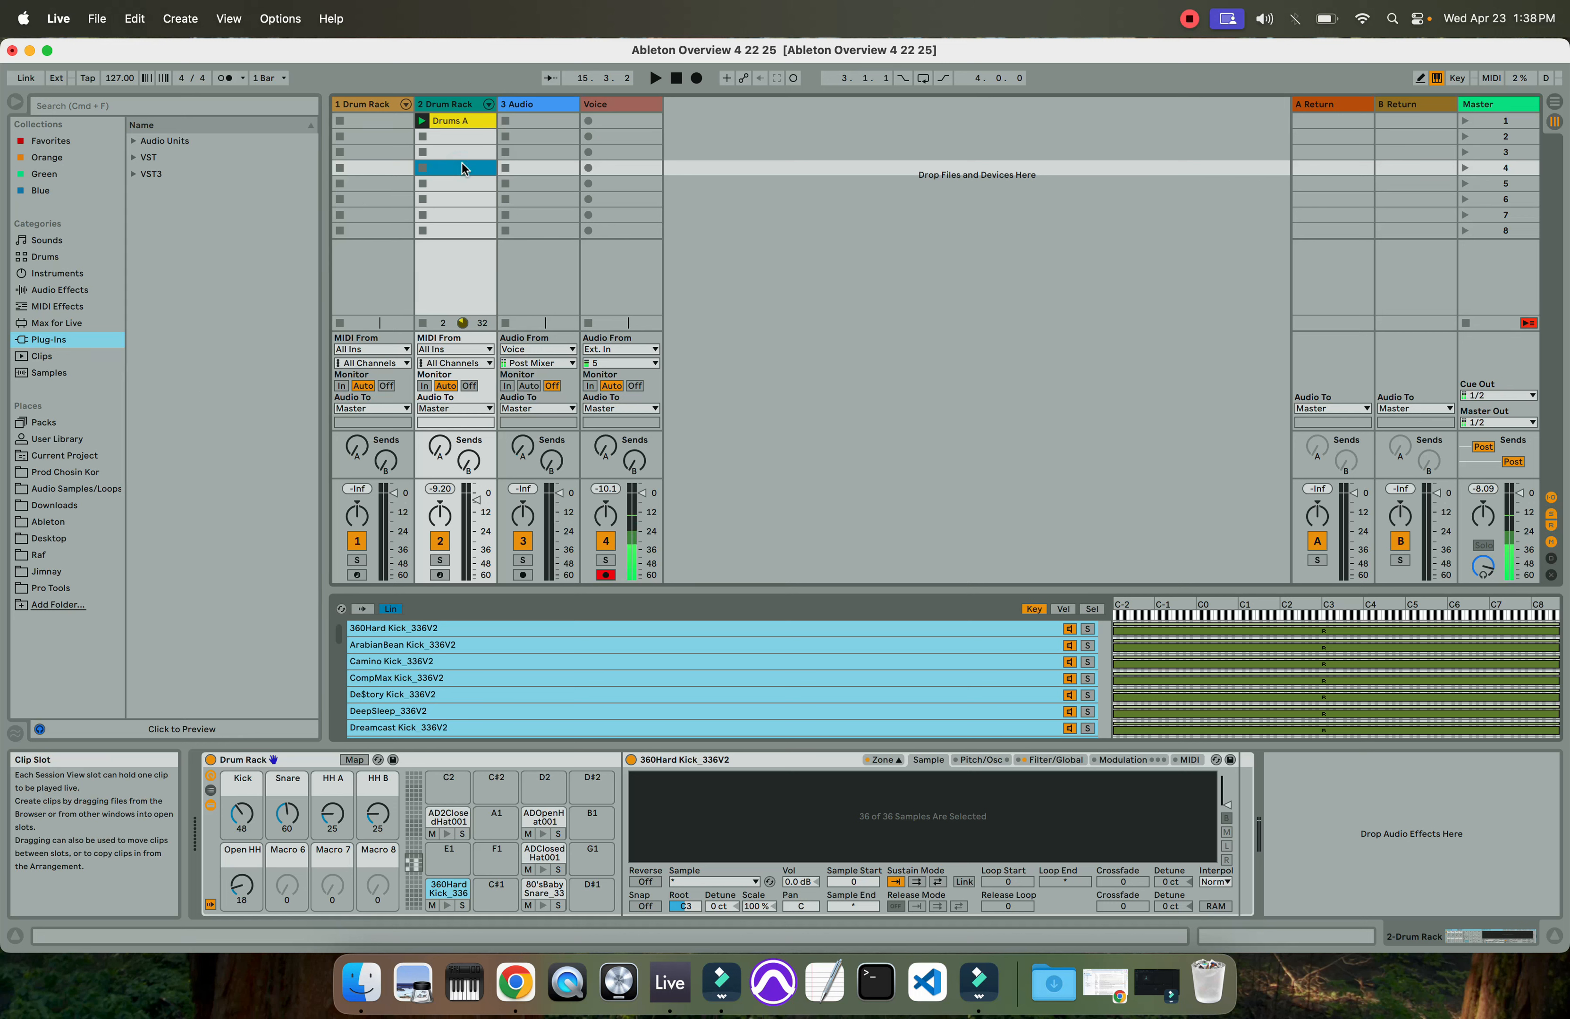
{"action": "key", "text": "super+comma"}
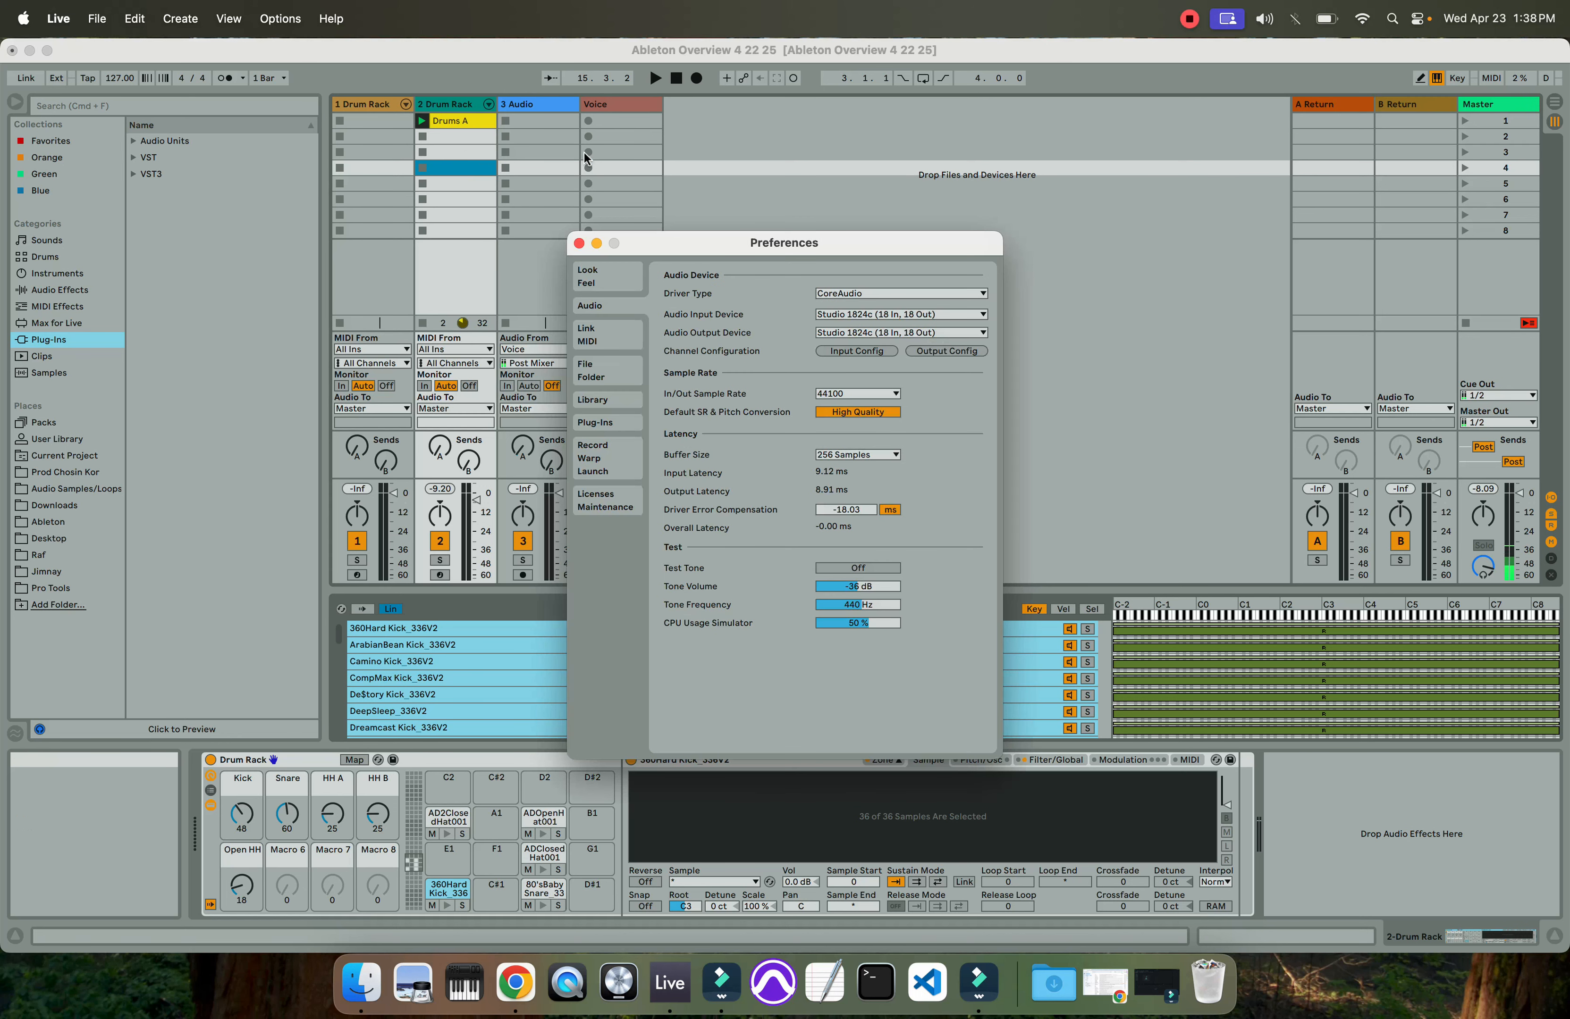
{"action": "left_click", "coordinate": [616, 287]}
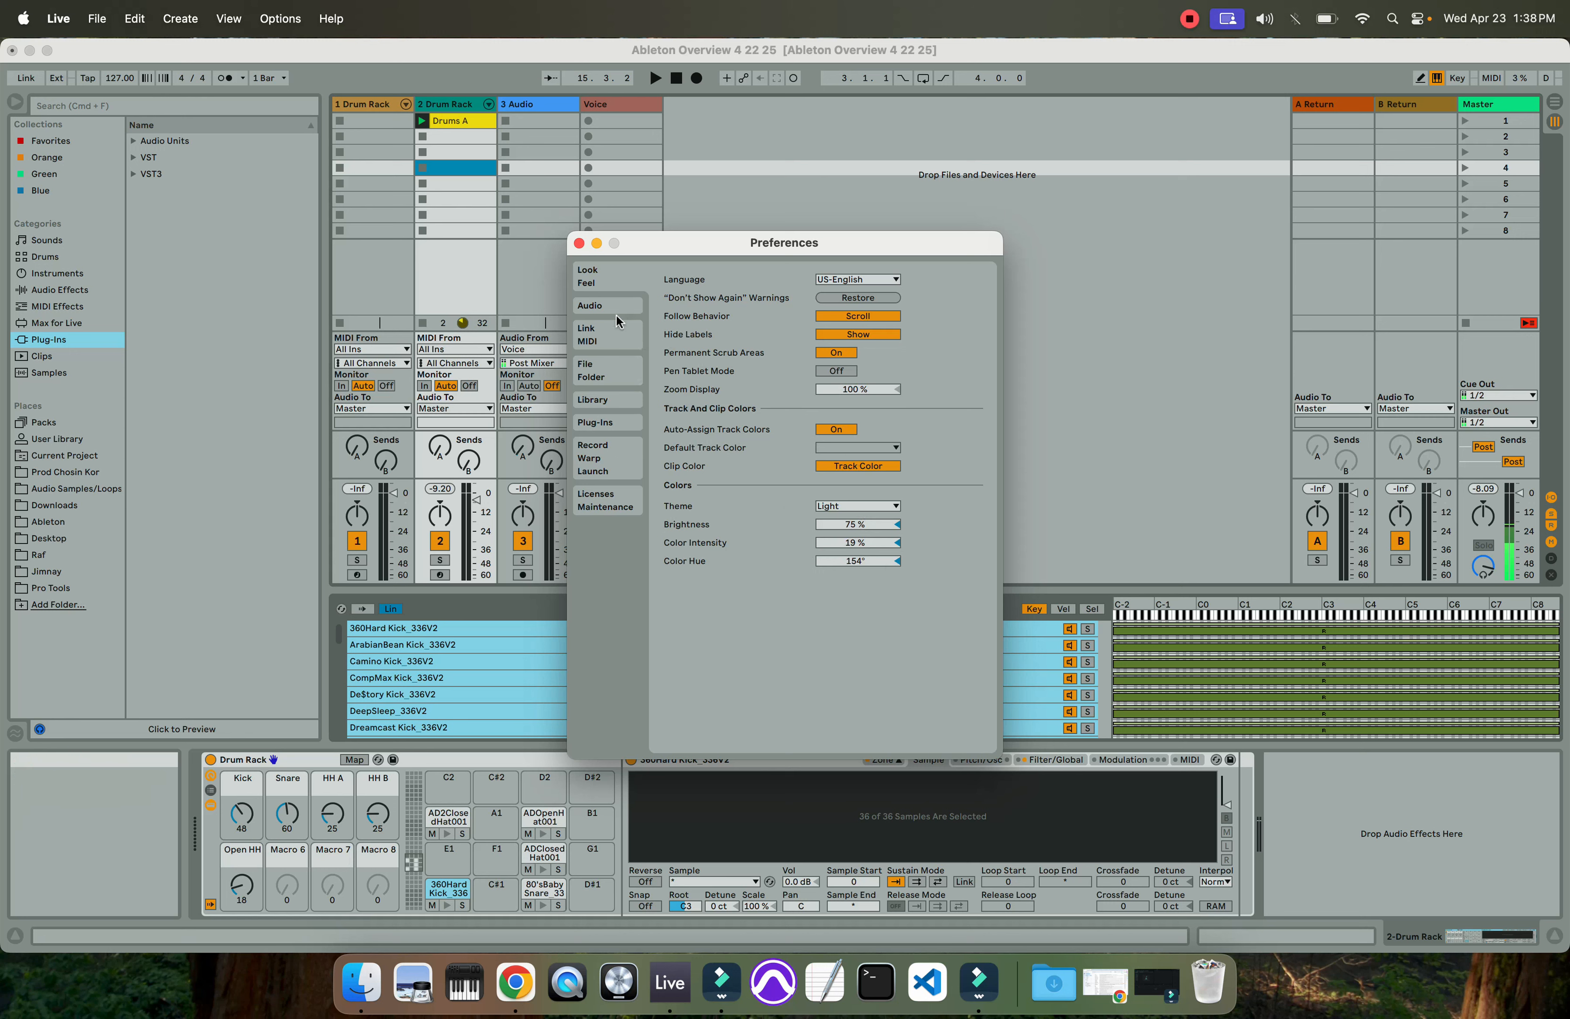
{"action": "left_click", "coordinate": [600, 306]}
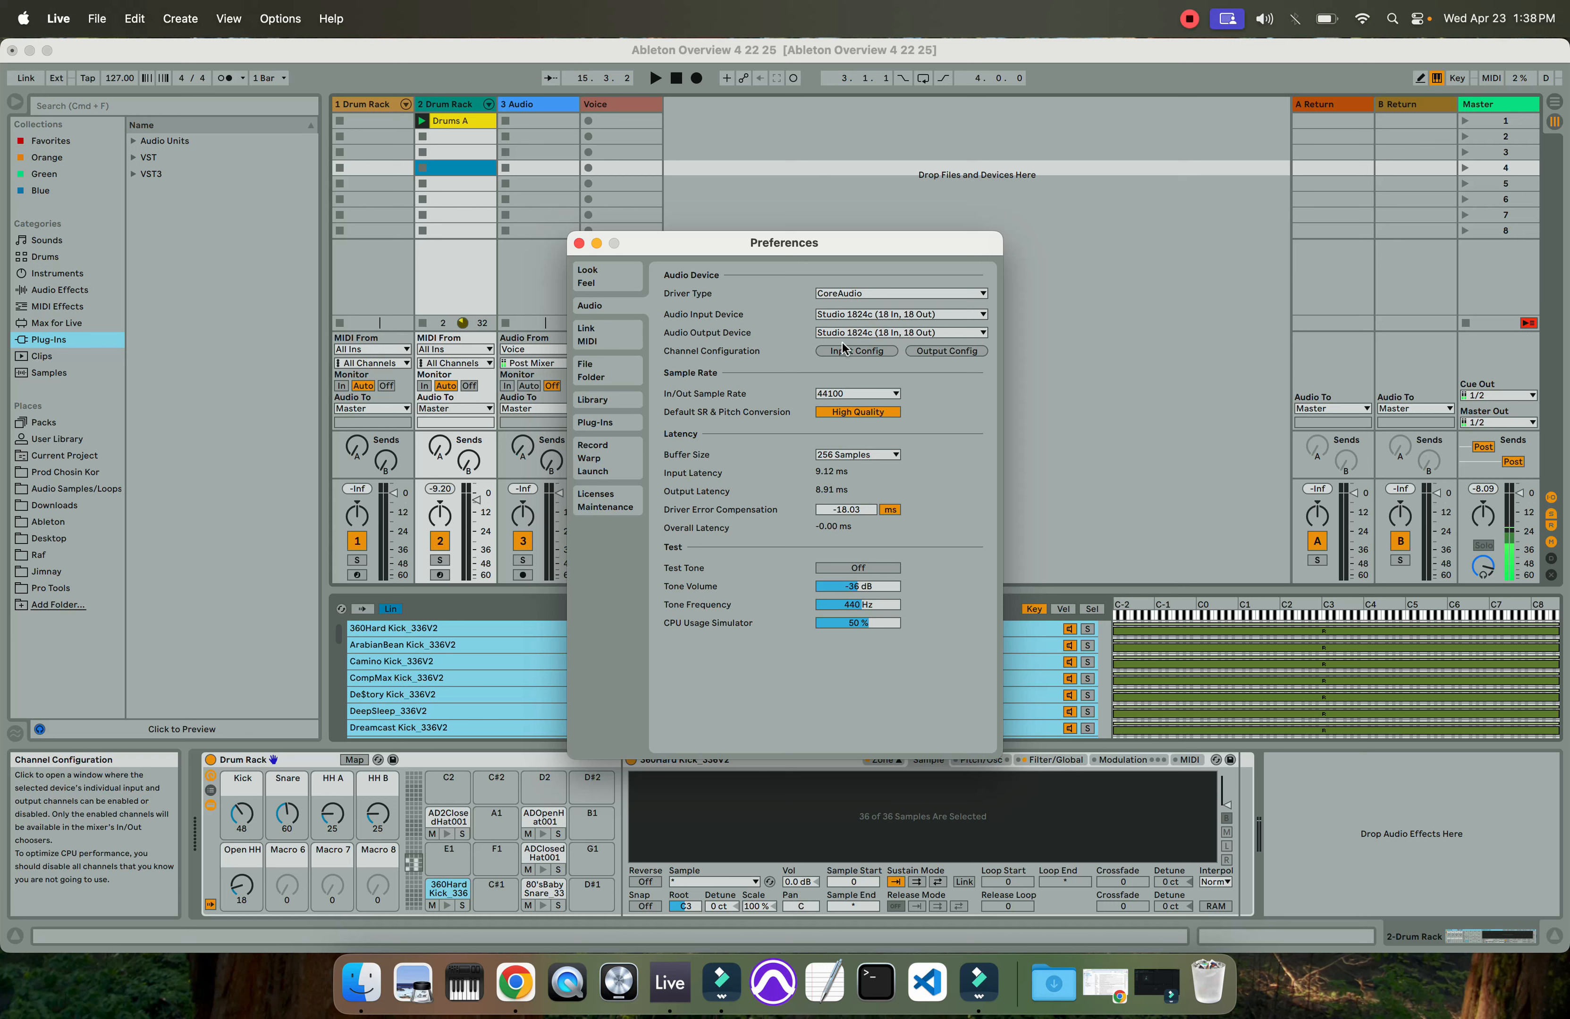
Examine the available audio input and output devices without changing the selection
{"action": "left_click", "coordinate": [838, 316]}
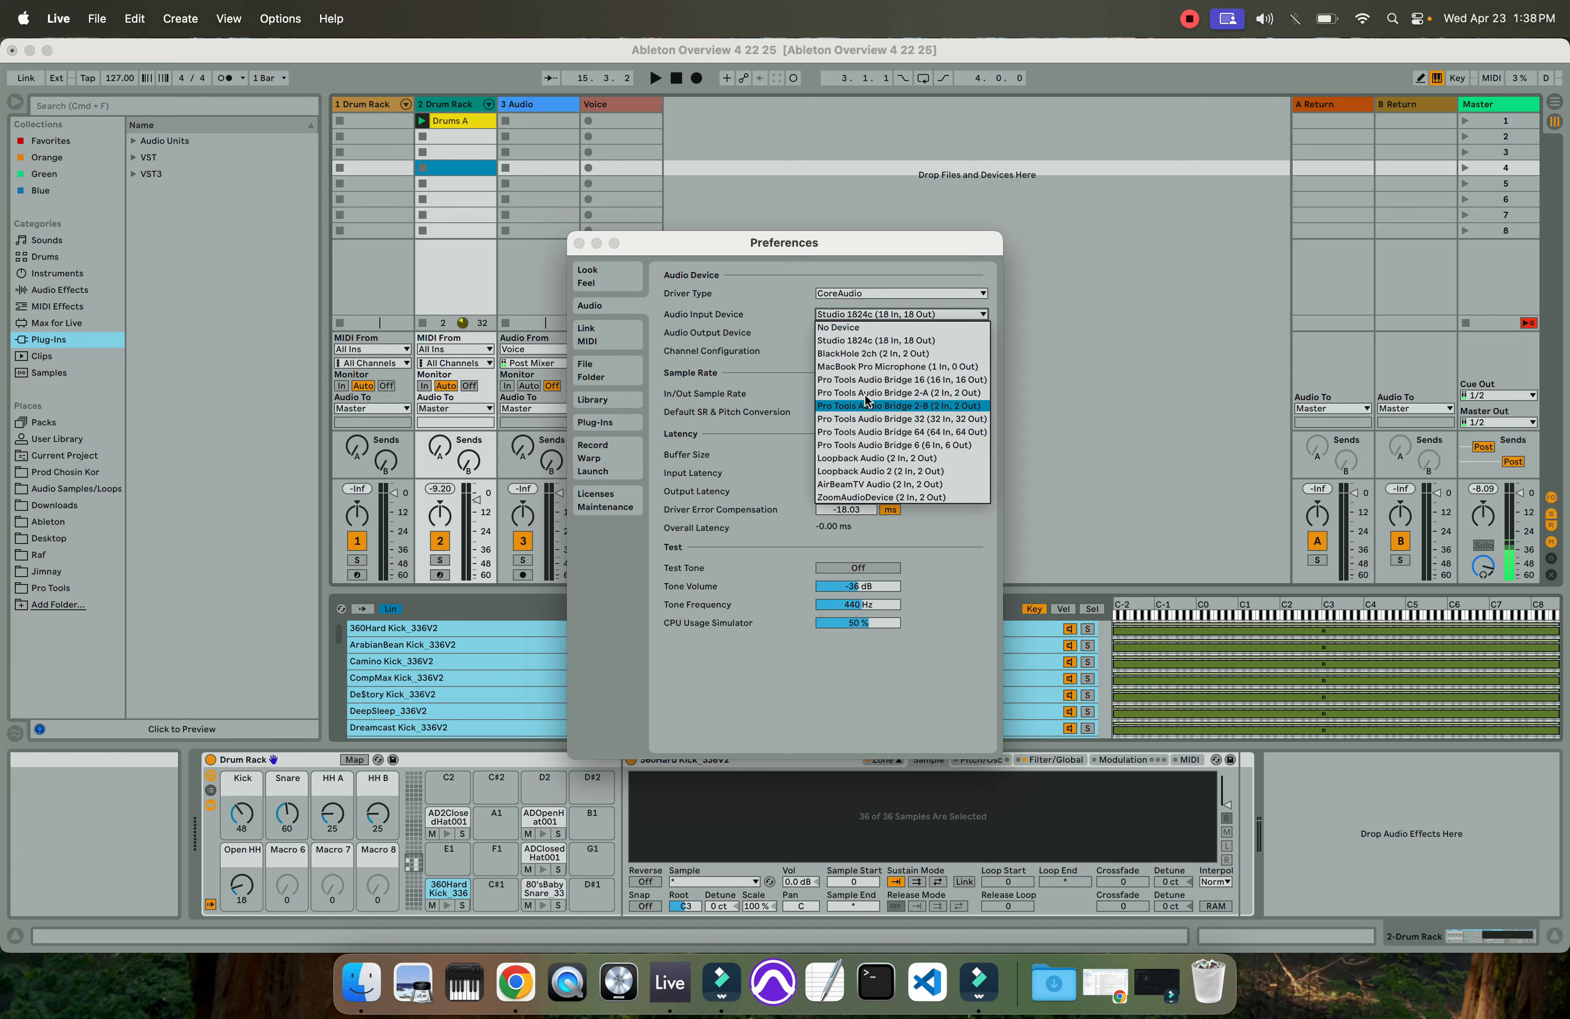
{"action": "left_click", "coordinate": [749, 336]}
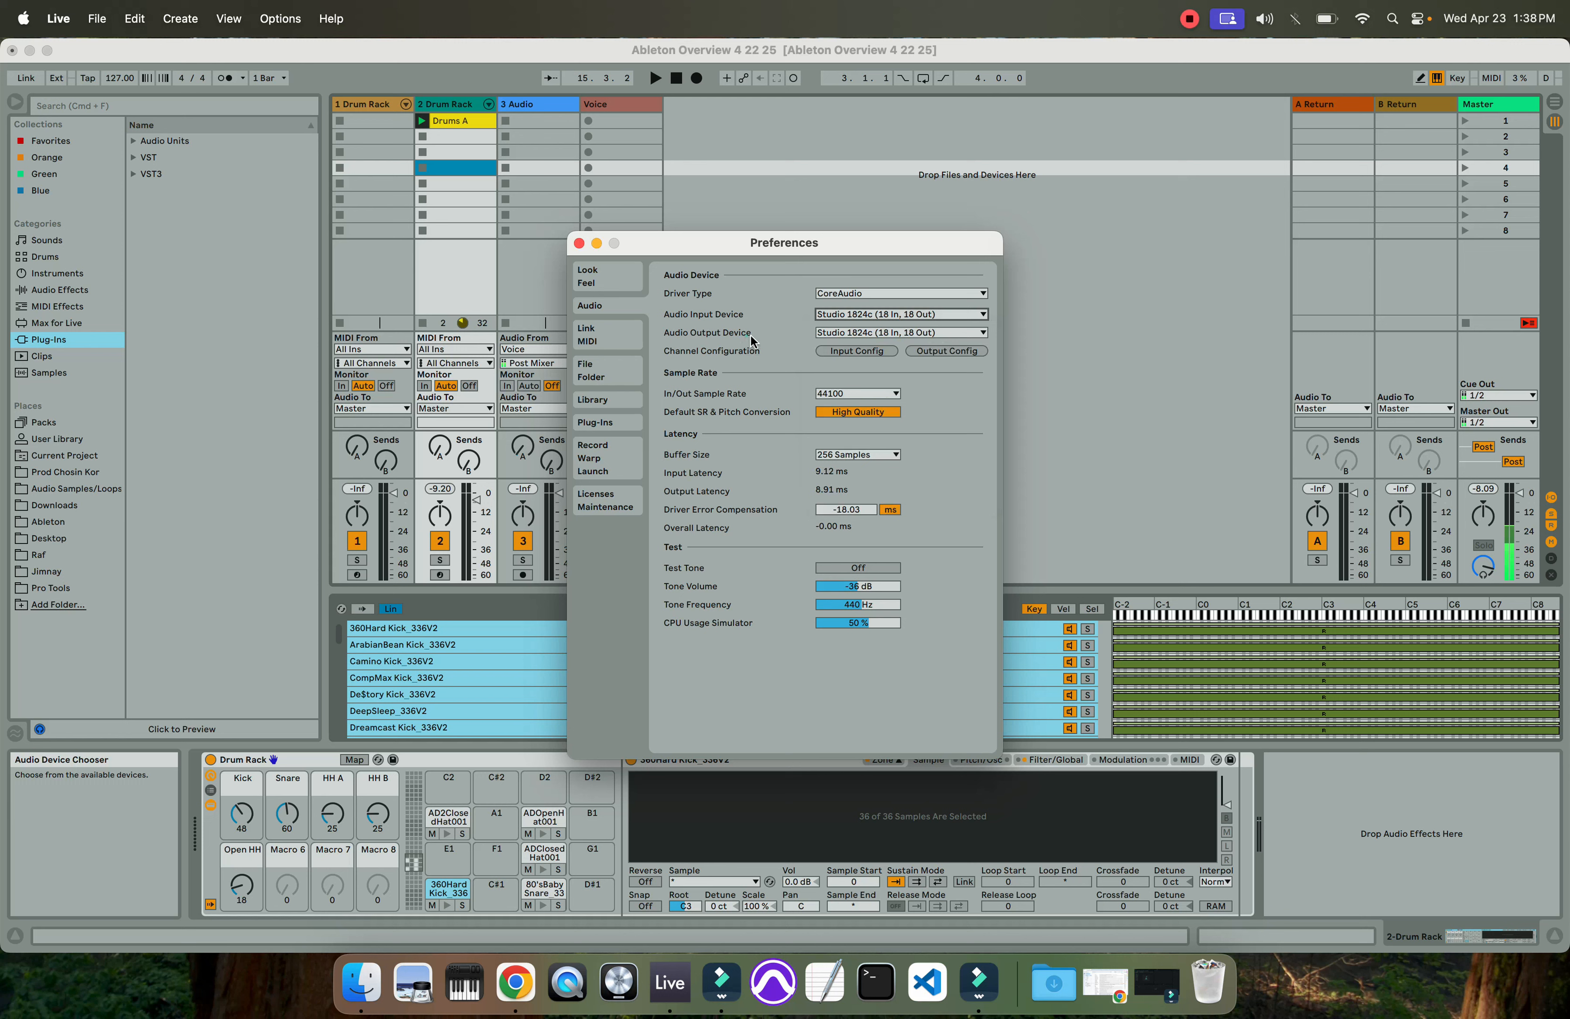
{"action": "left_click", "coordinate": [869, 333]}
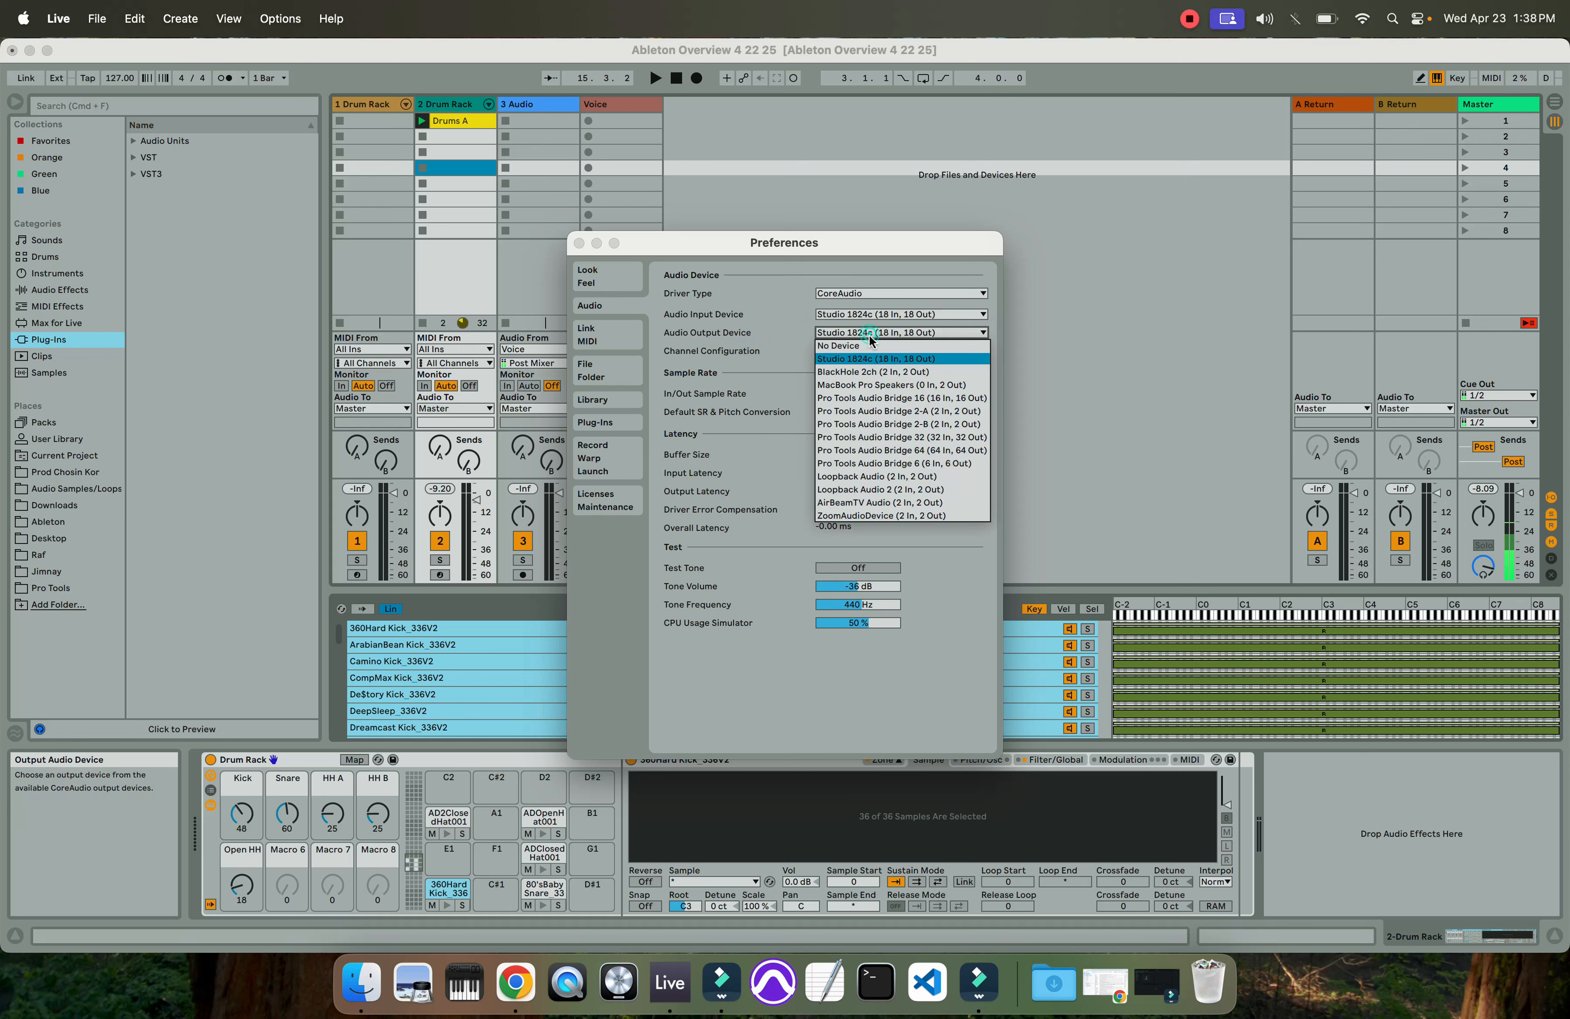
{"action": "left_click", "coordinate": [754, 348]}
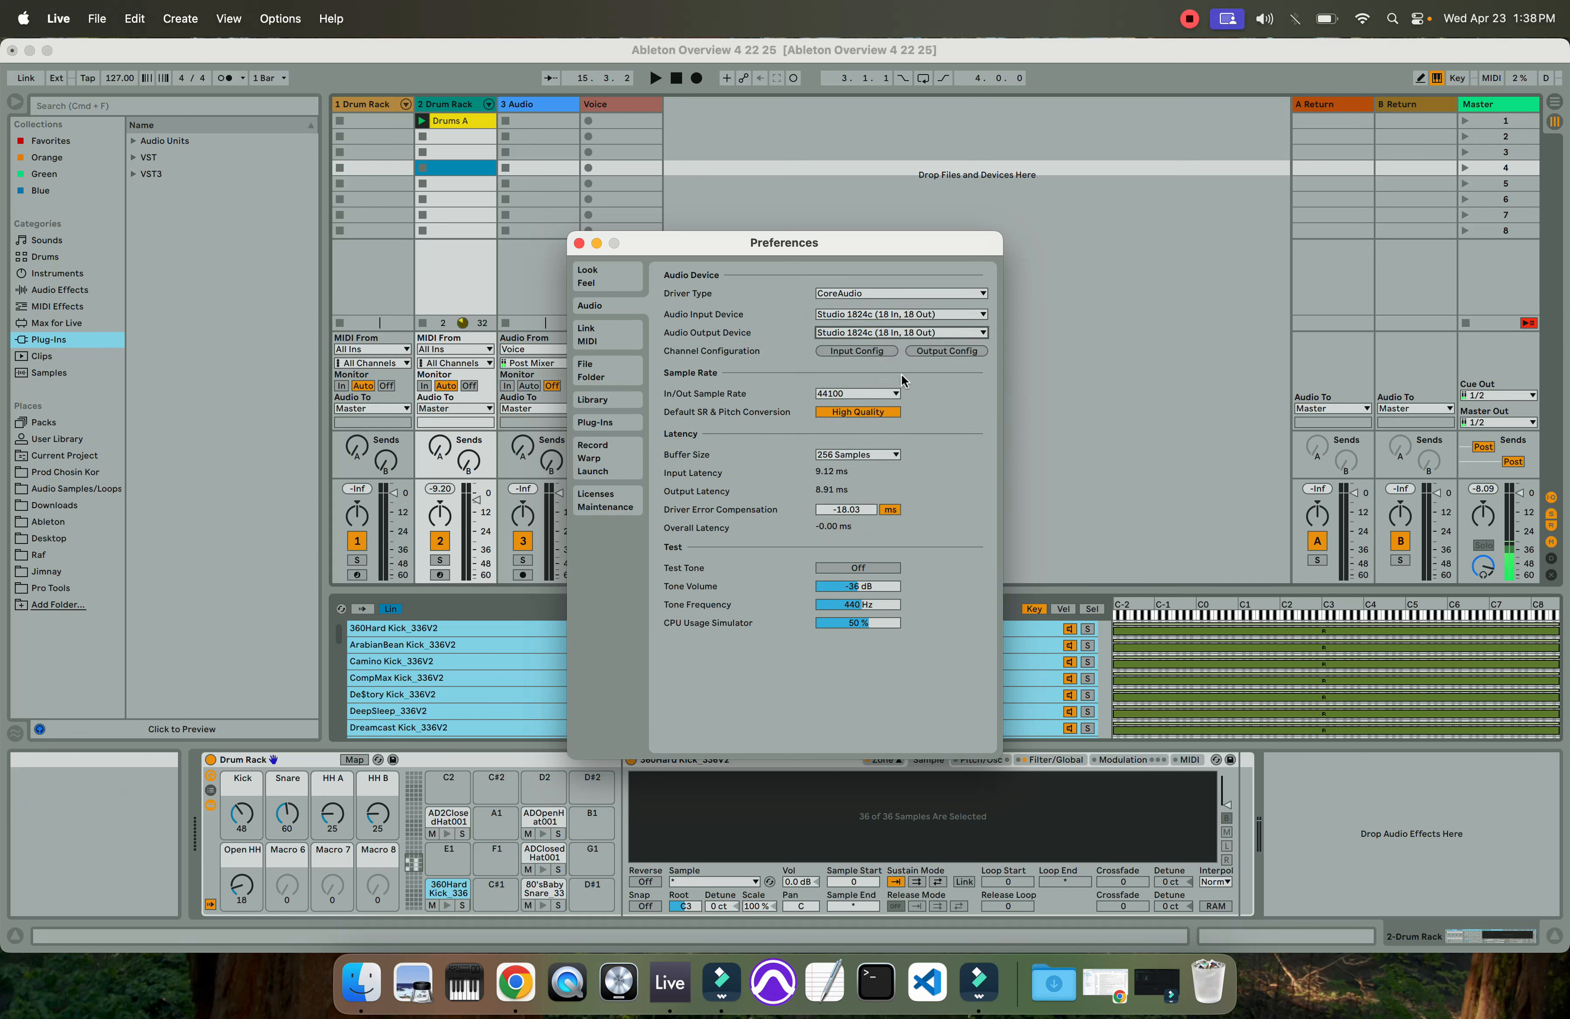
Examine the In/Out Sample Rate choices and toggle the High Quality pitch conversion off and on again
{"action": "left_click", "coordinate": [856, 392]}
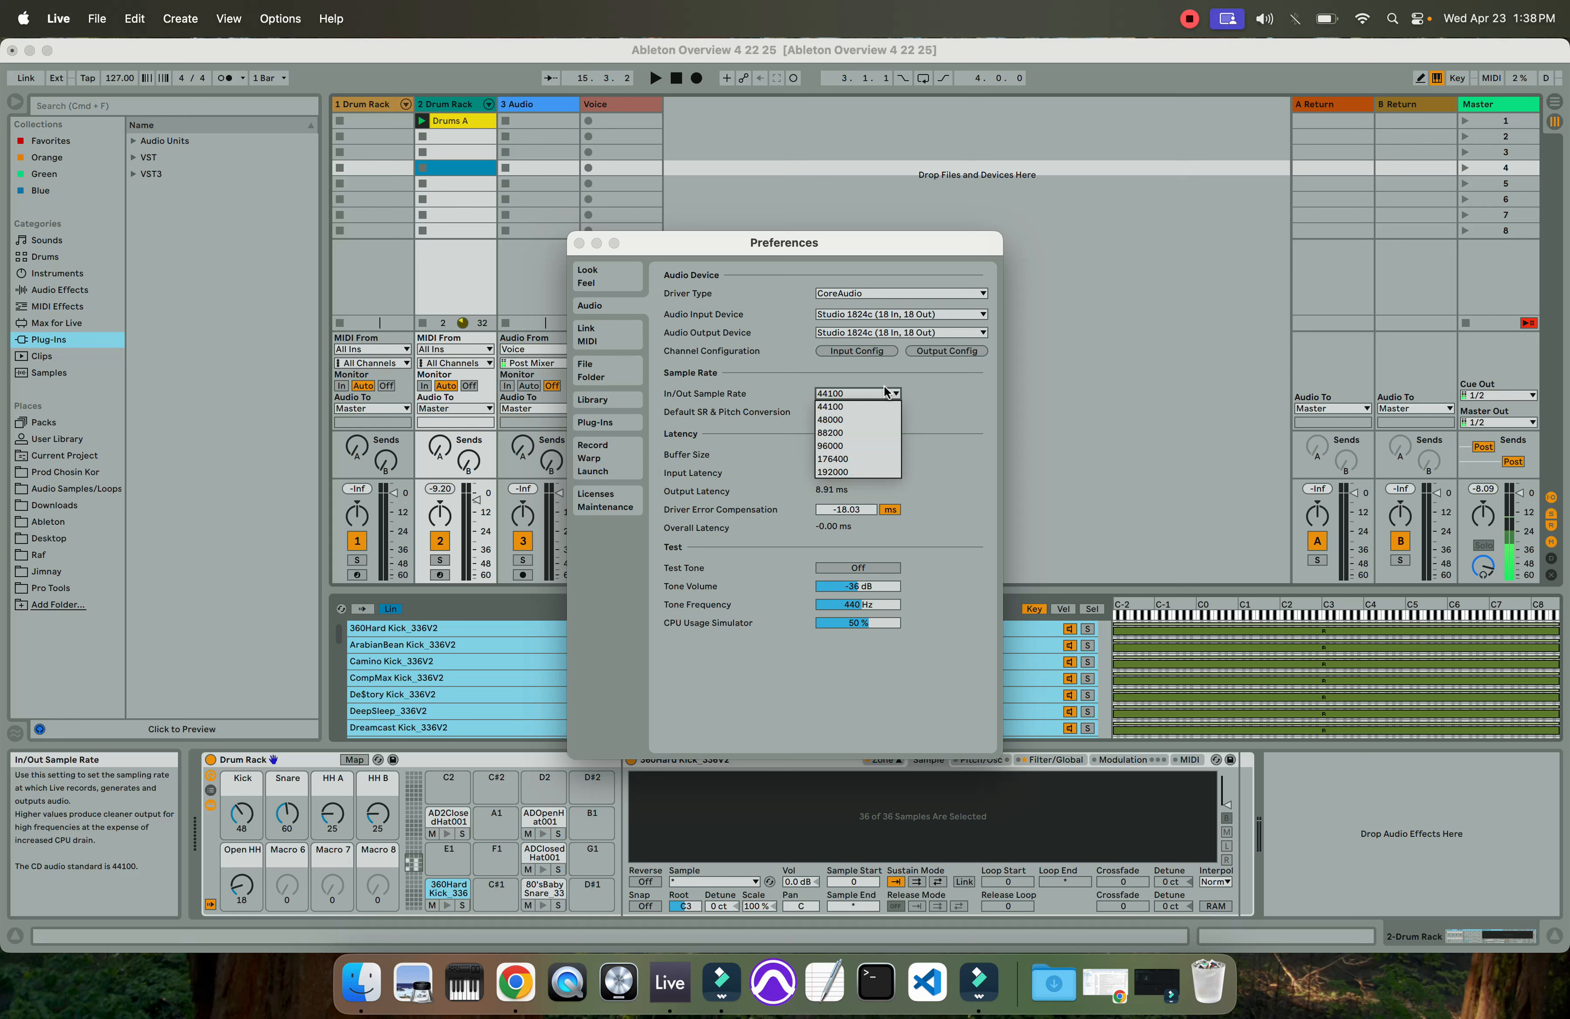
{"action": "left_click", "coordinate": [931, 381]}
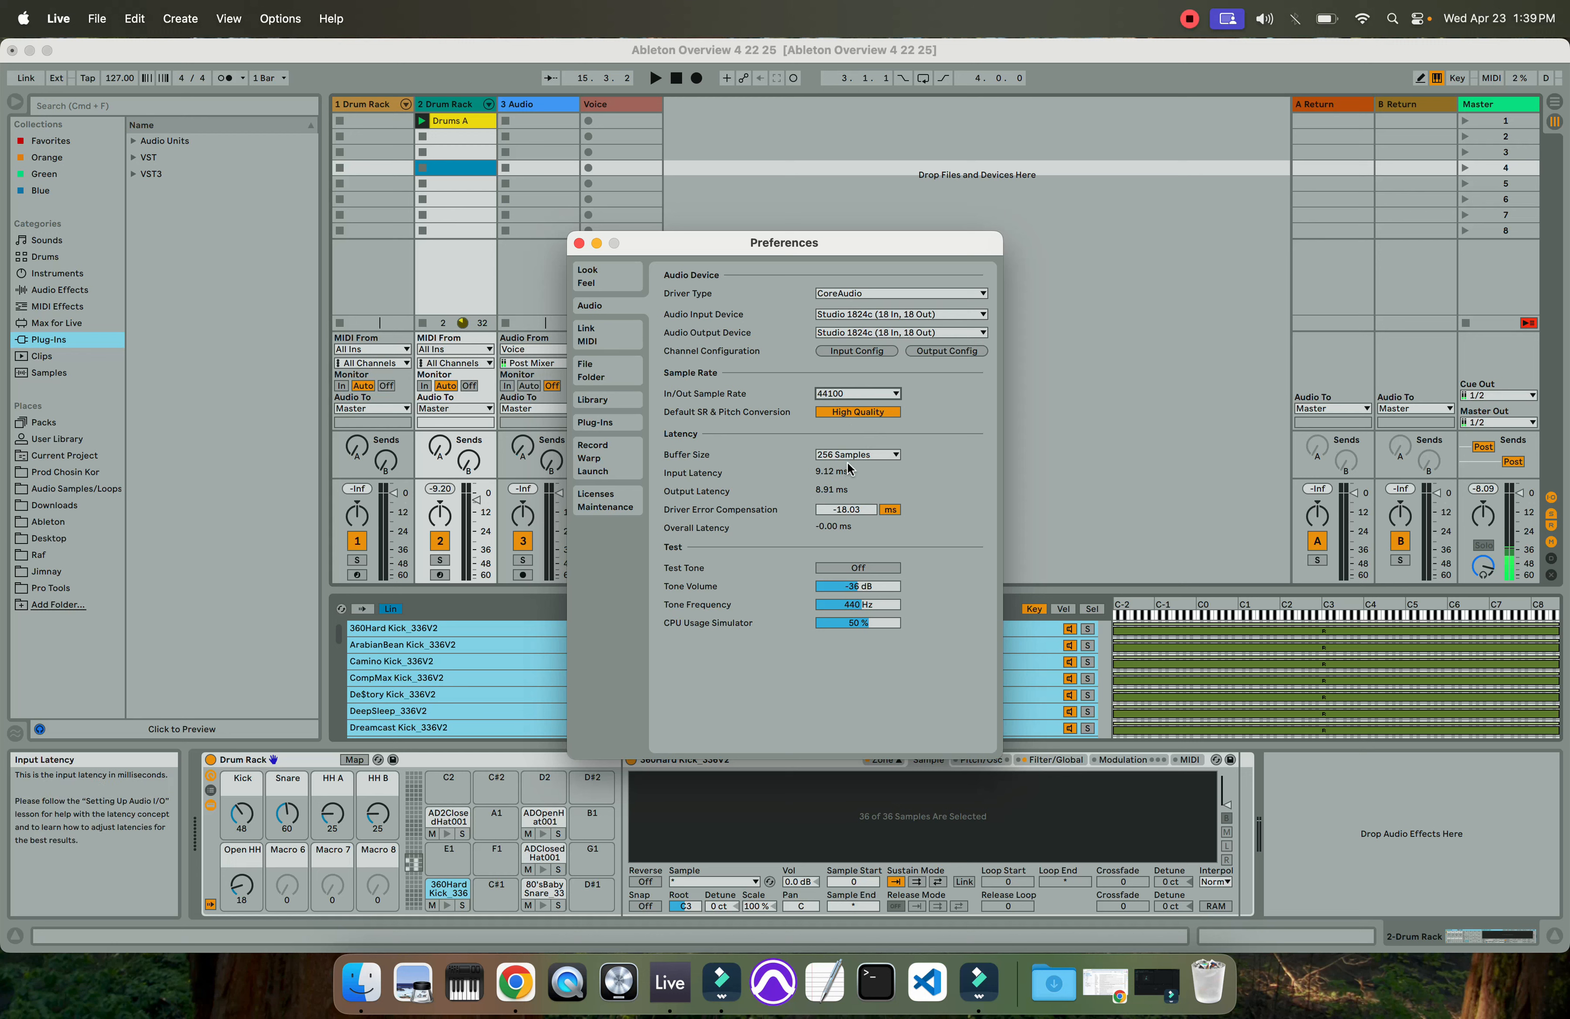
{"action": "left_click", "coordinate": [854, 416]}
{"action": "left_click", "coordinate": [852, 417]}
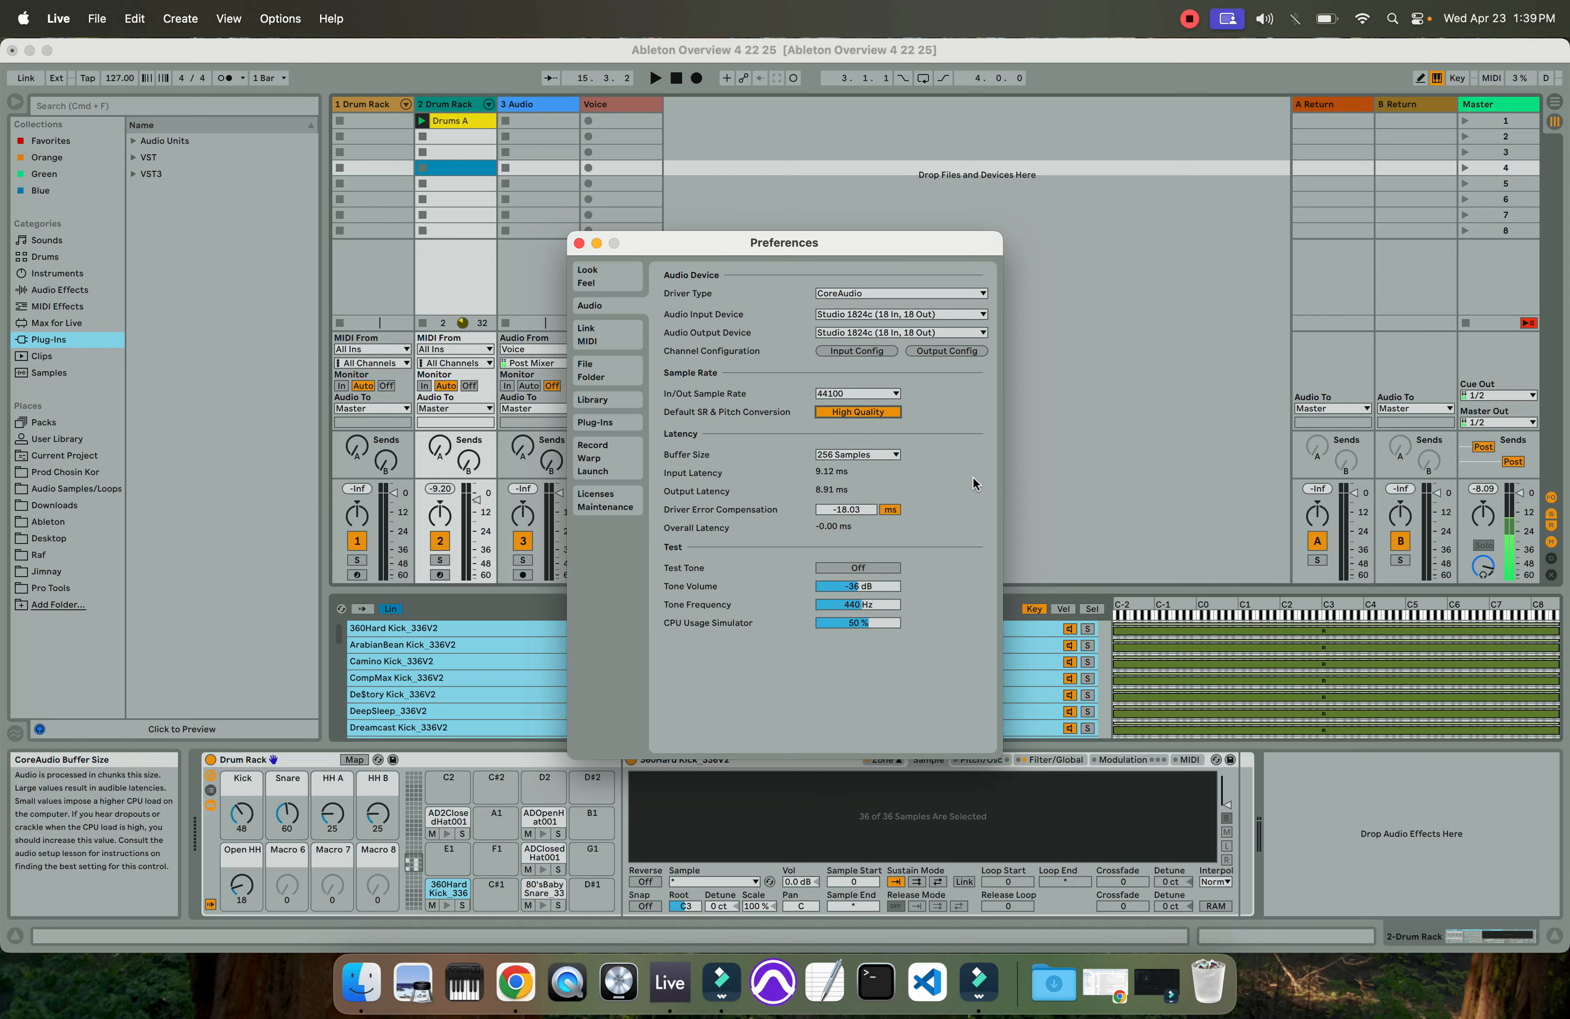
Examine the Buffer Size choices without changing the selection, and try a Driver Error Compensation of 68 ms
{"action": "left_click", "coordinate": [873, 456]}
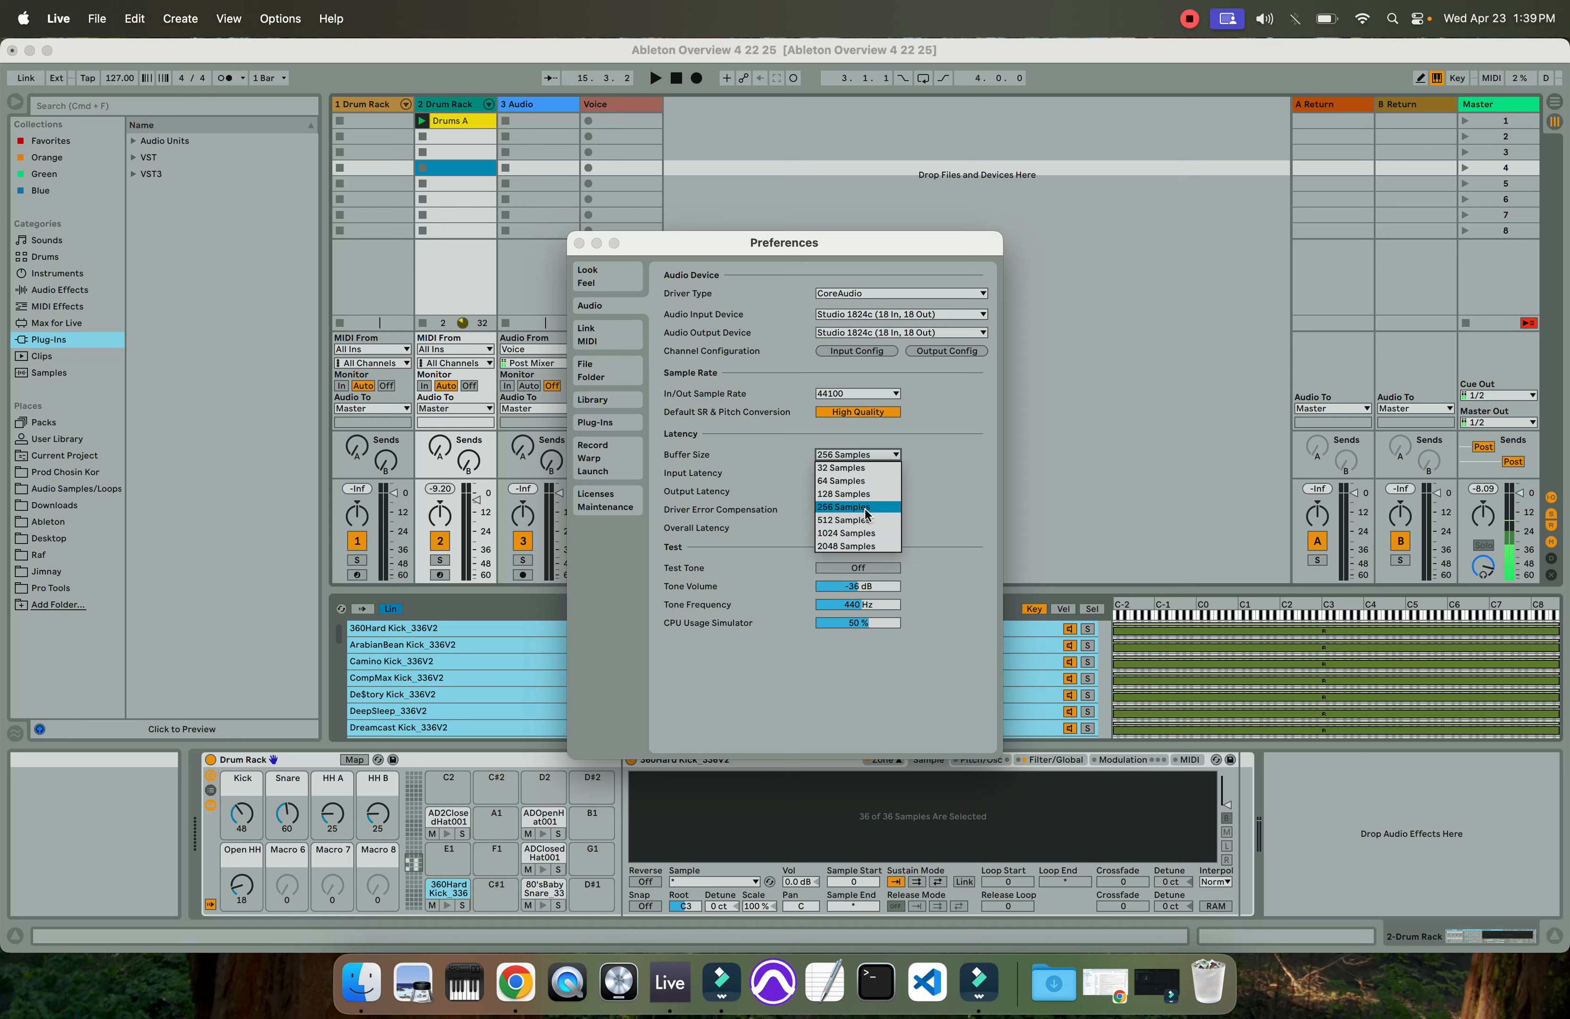
{"action": "left_click", "coordinate": [953, 480]}
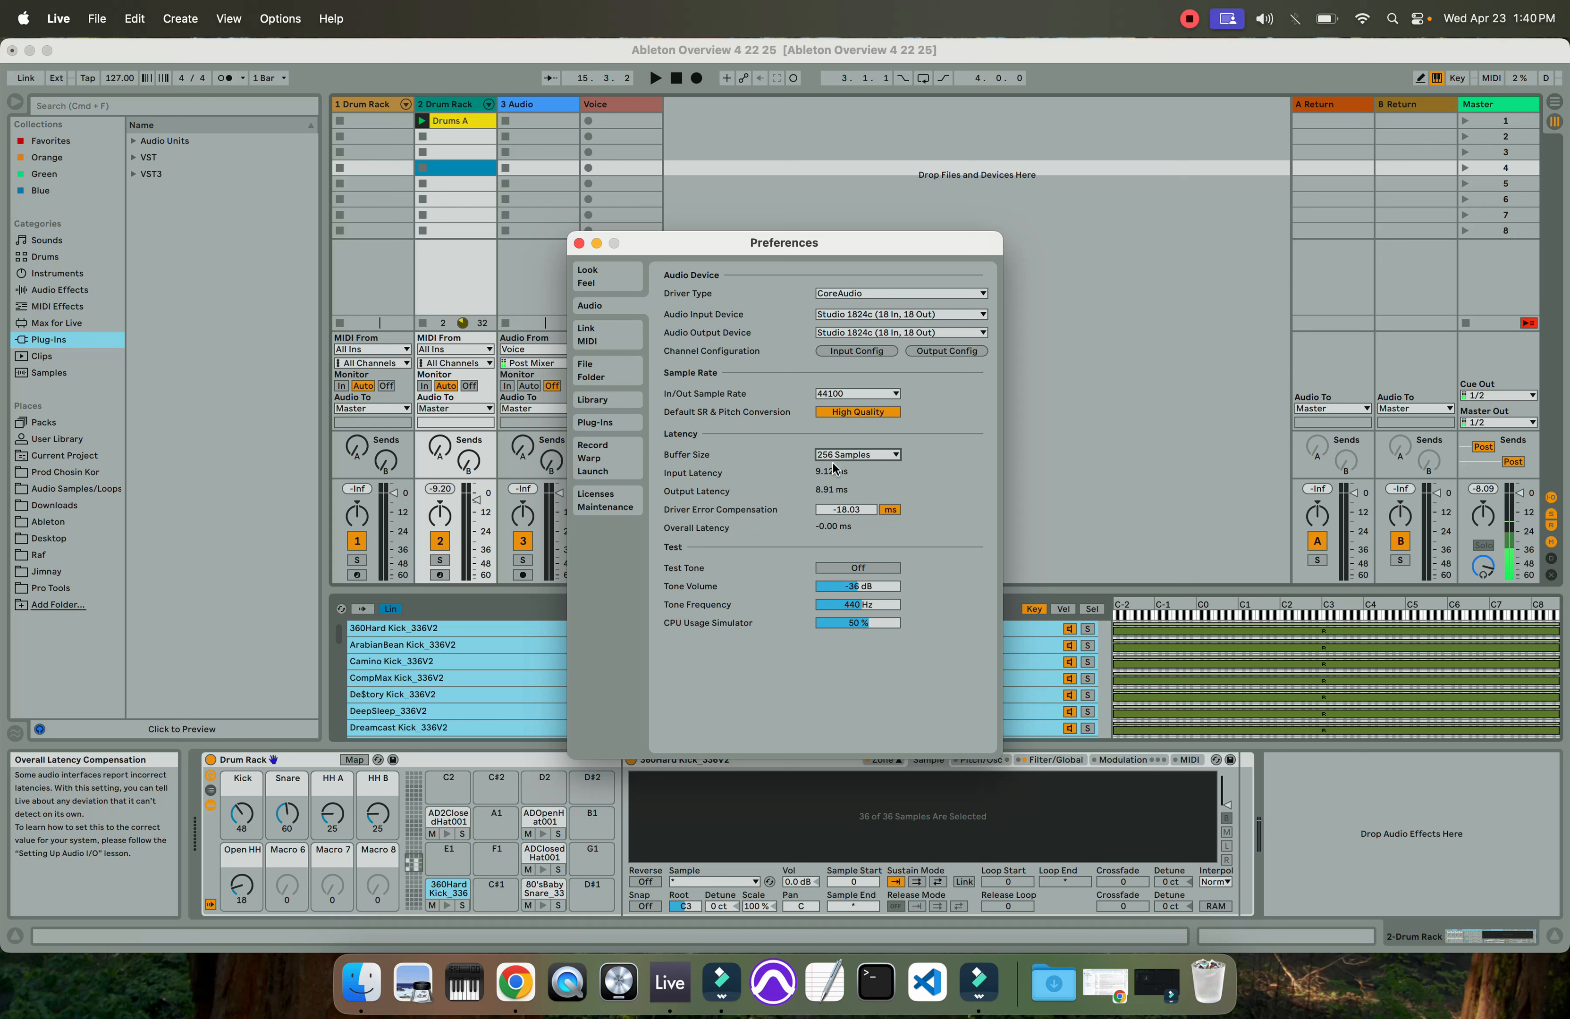
{"action": "left_click", "coordinate": [845, 510]}
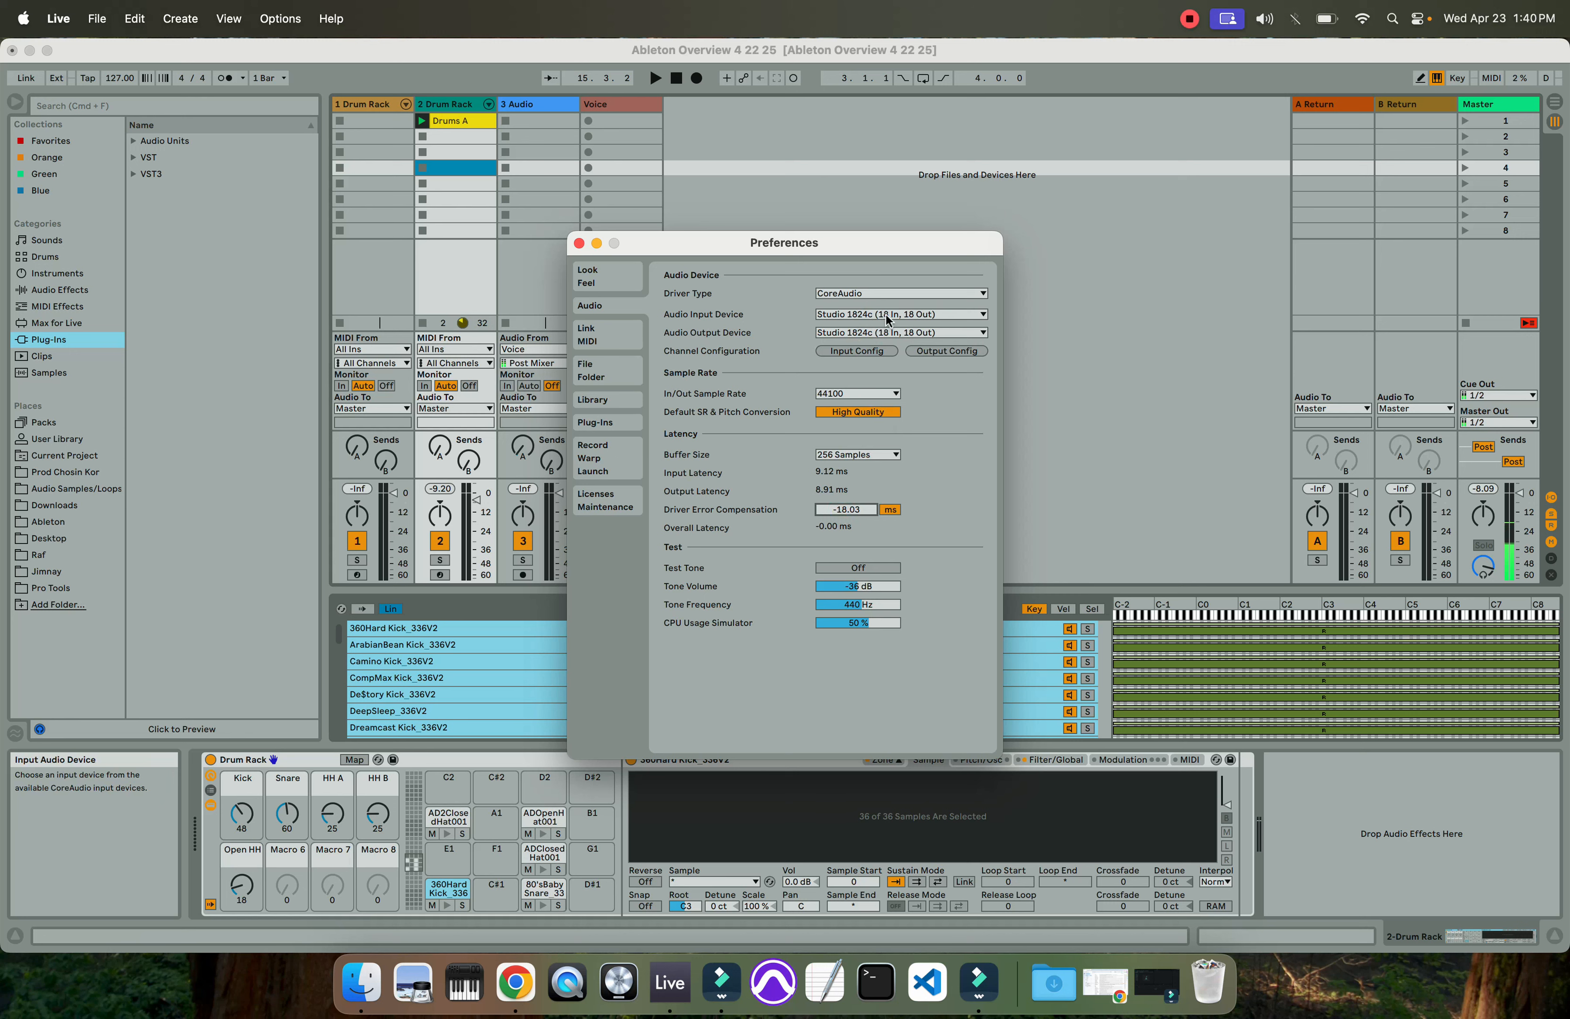
{"action": "type", "text": "68"}
{"action": "key", "text": "Return"}
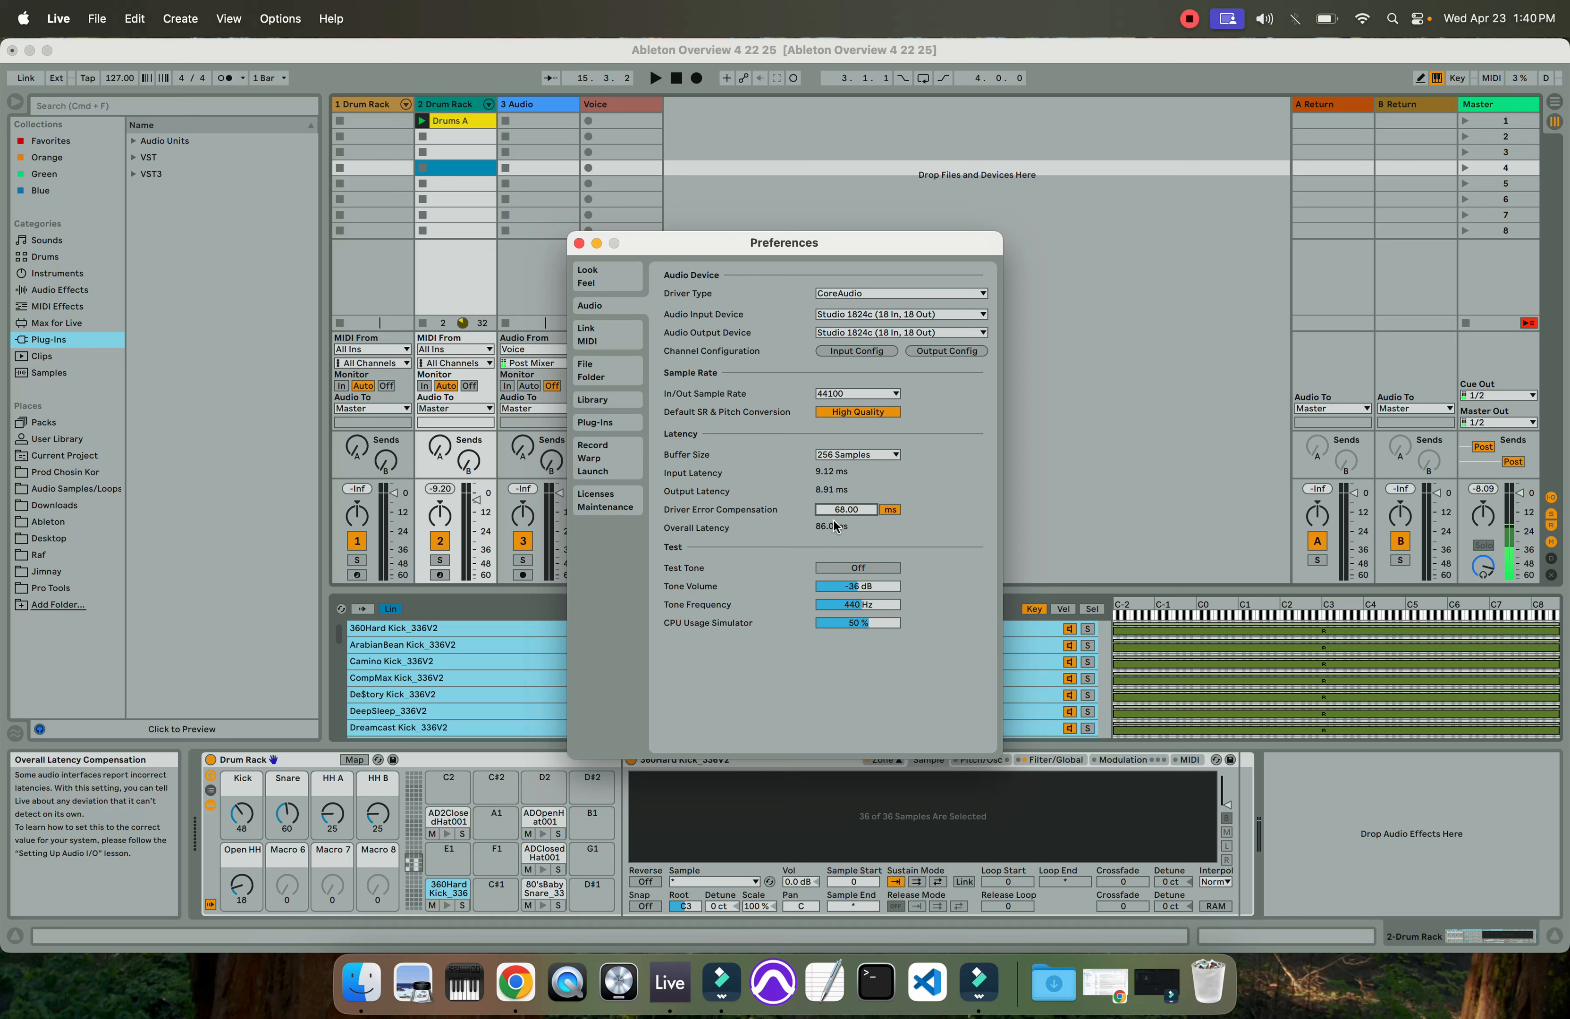
Set the Driver Error Compensation to -18.03 ms
{"action": "left_click_drag", "start_coordinate": [839, 514], "coordinate": [839, 589]}
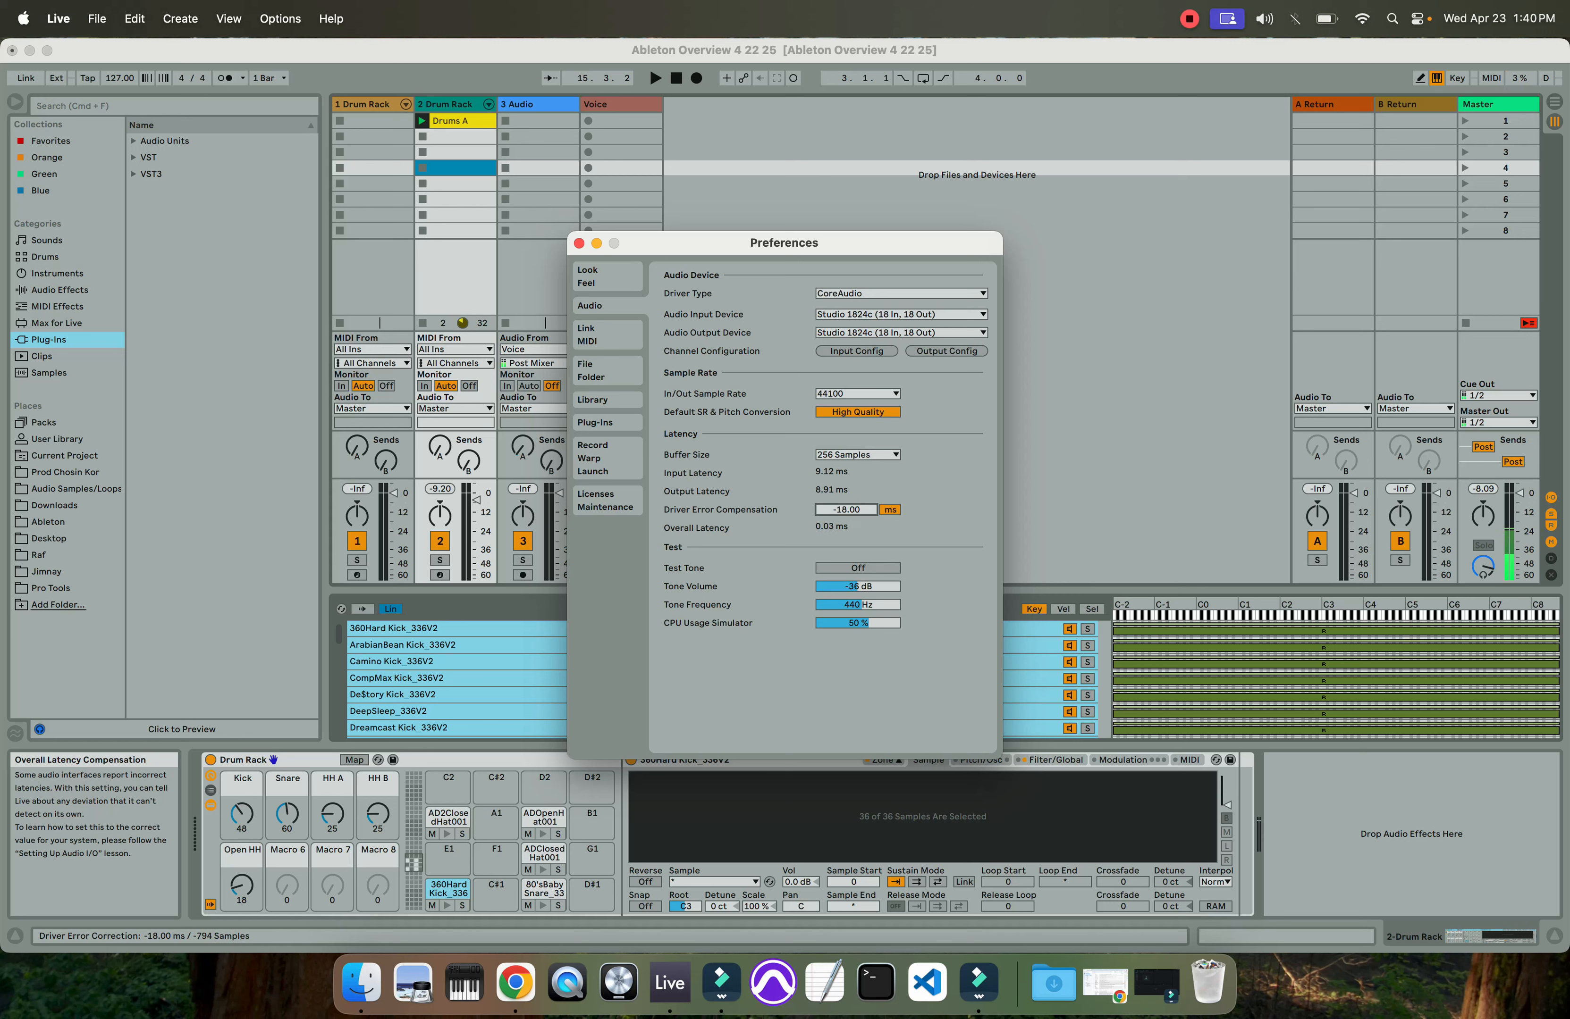
{"action": "left_click", "coordinate": [840, 511]}
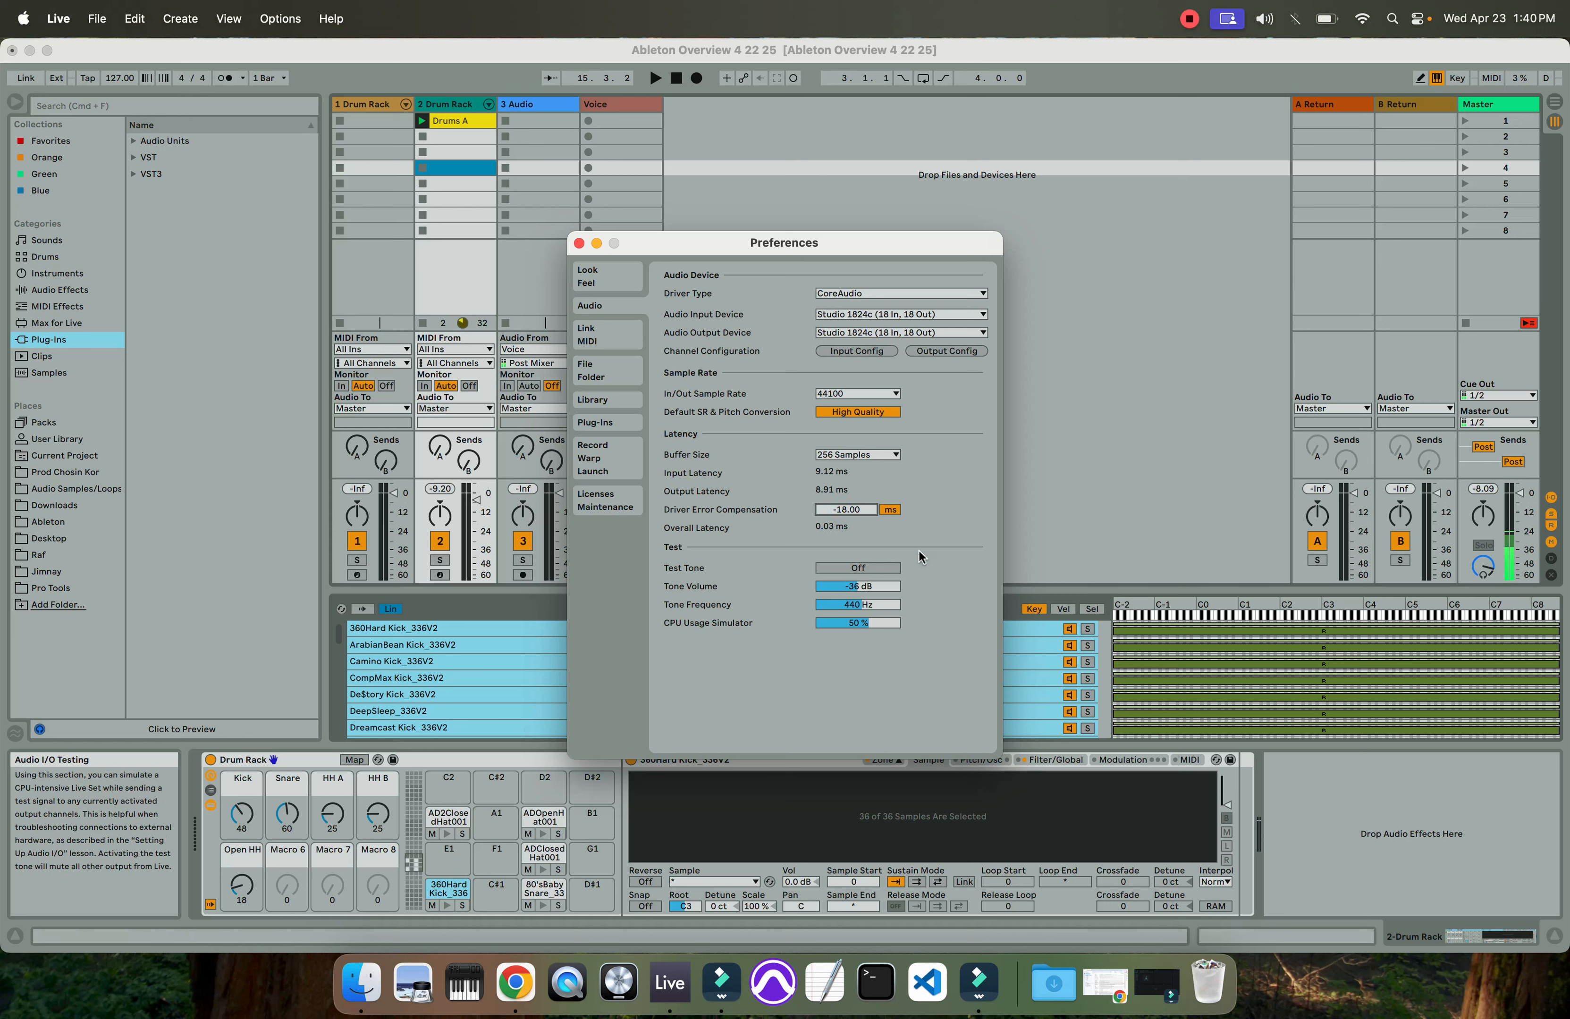
{"action": "type", "text": "-18.03"}
{"action": "key", "text": "Return"}
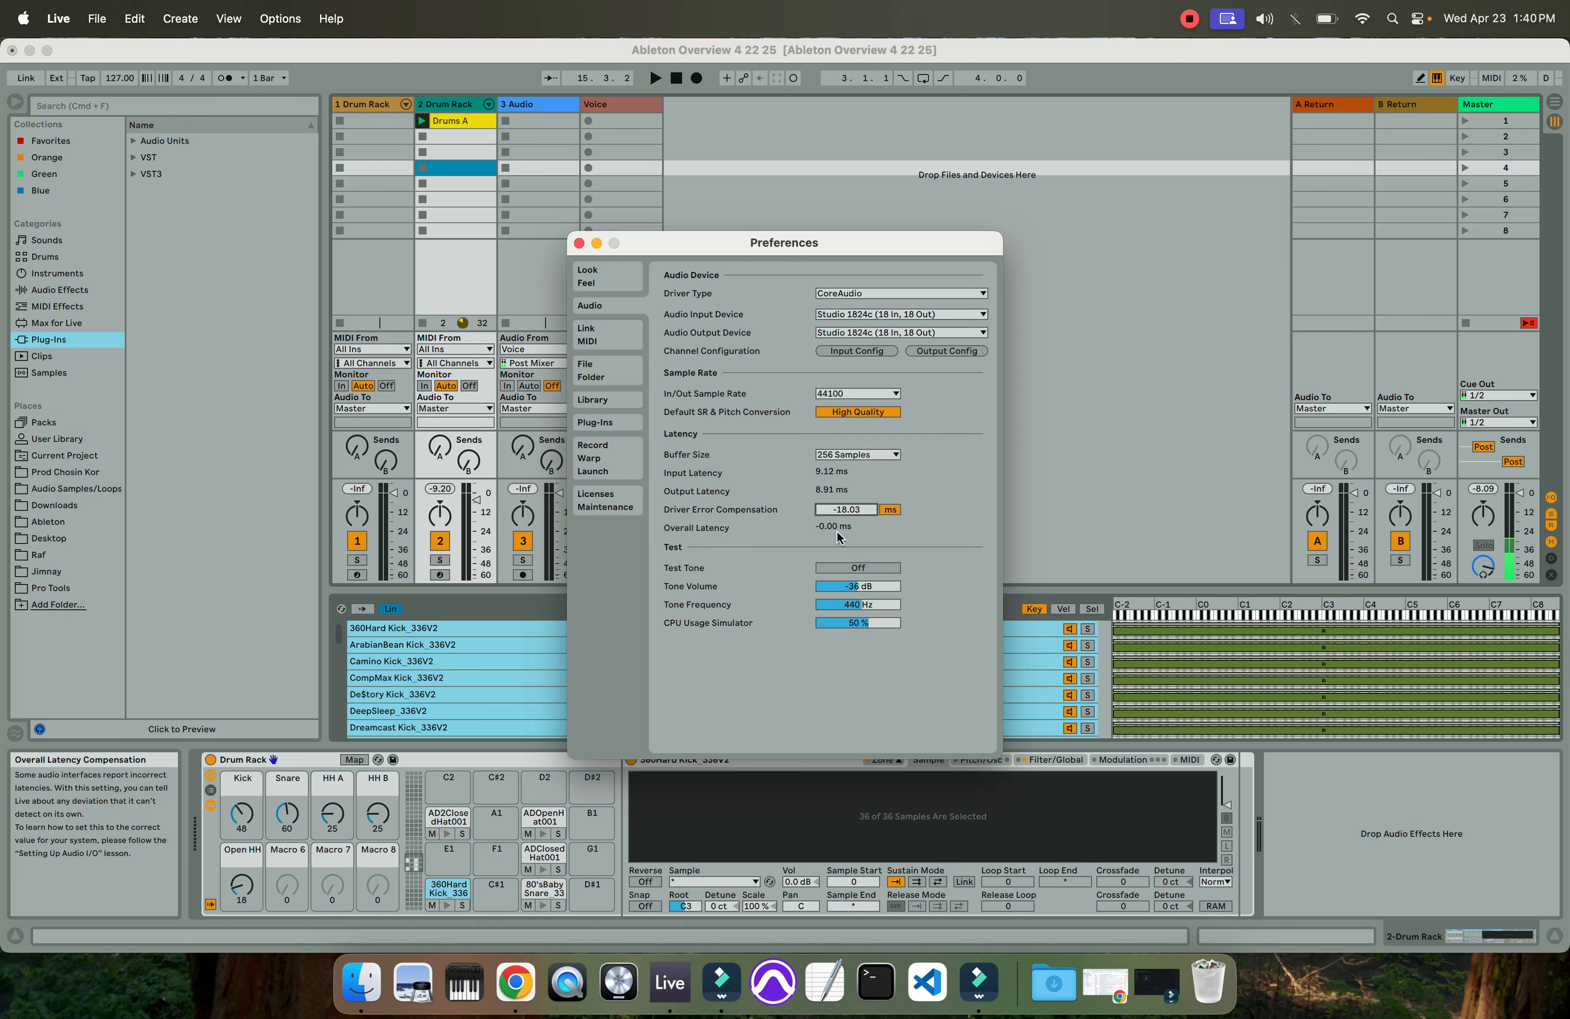
Switch the Test Tone on and off again, and examine the Link MIDI and File Folder preferences before closing them
{"action": "left_click", "coordinate": [859, 568]}
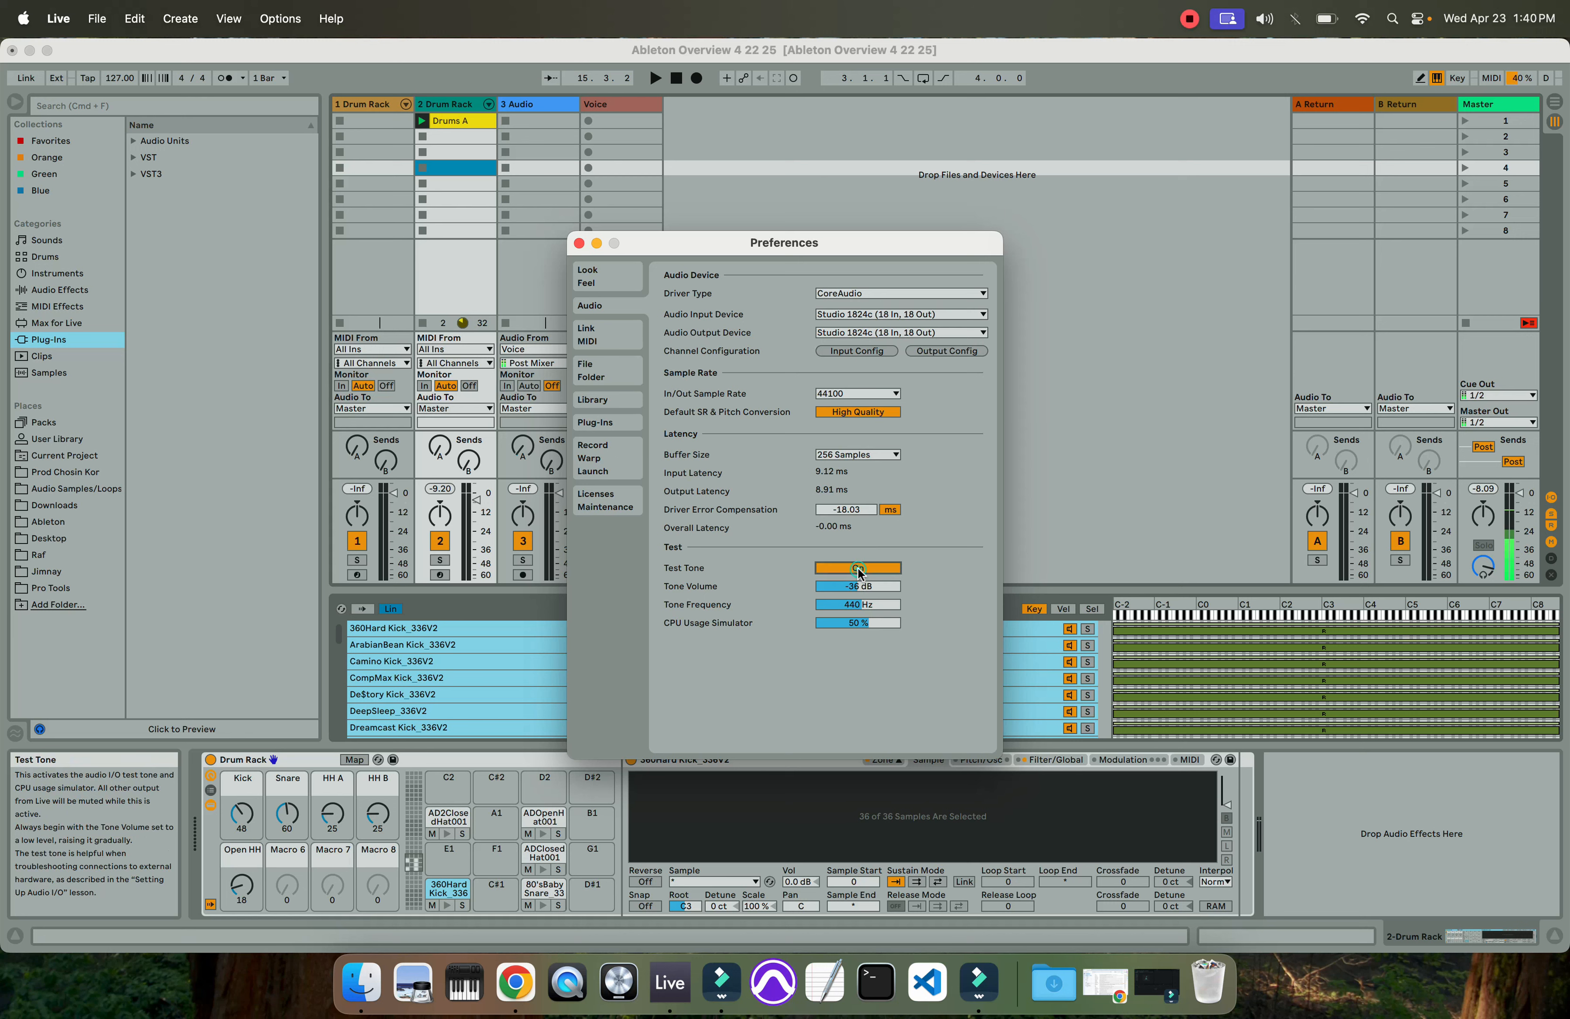
{"action": "left_click", "coordinate": [859, 568]}
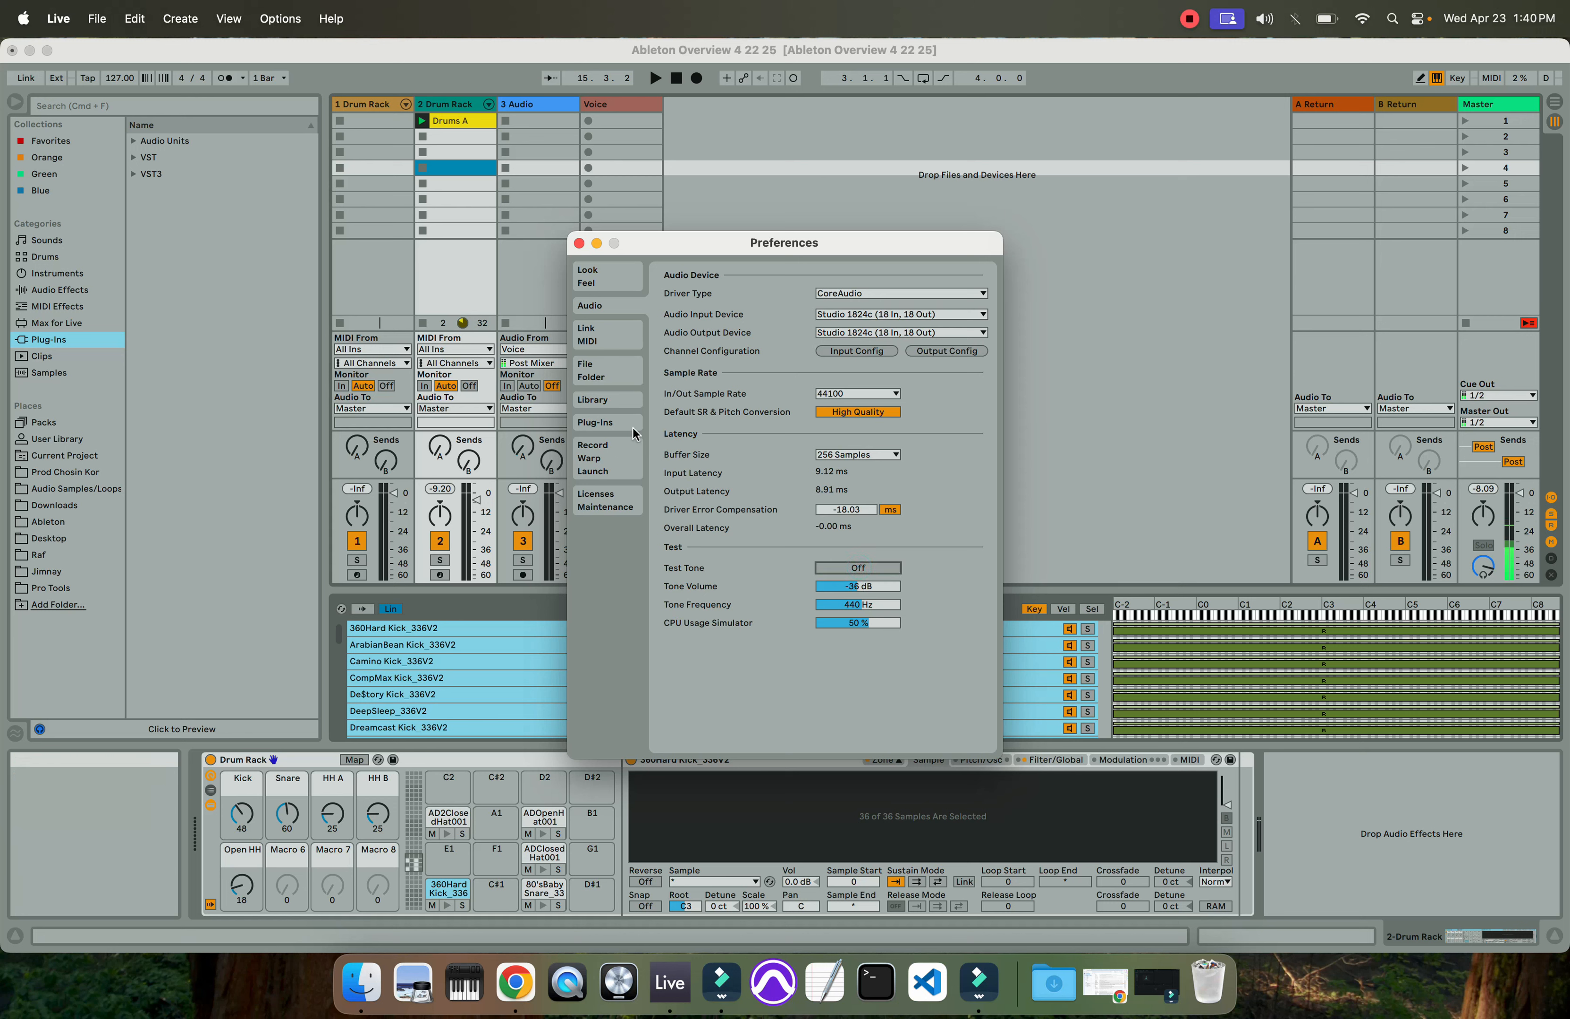
{"action": "left_click", "coordinate": [607, 337]}
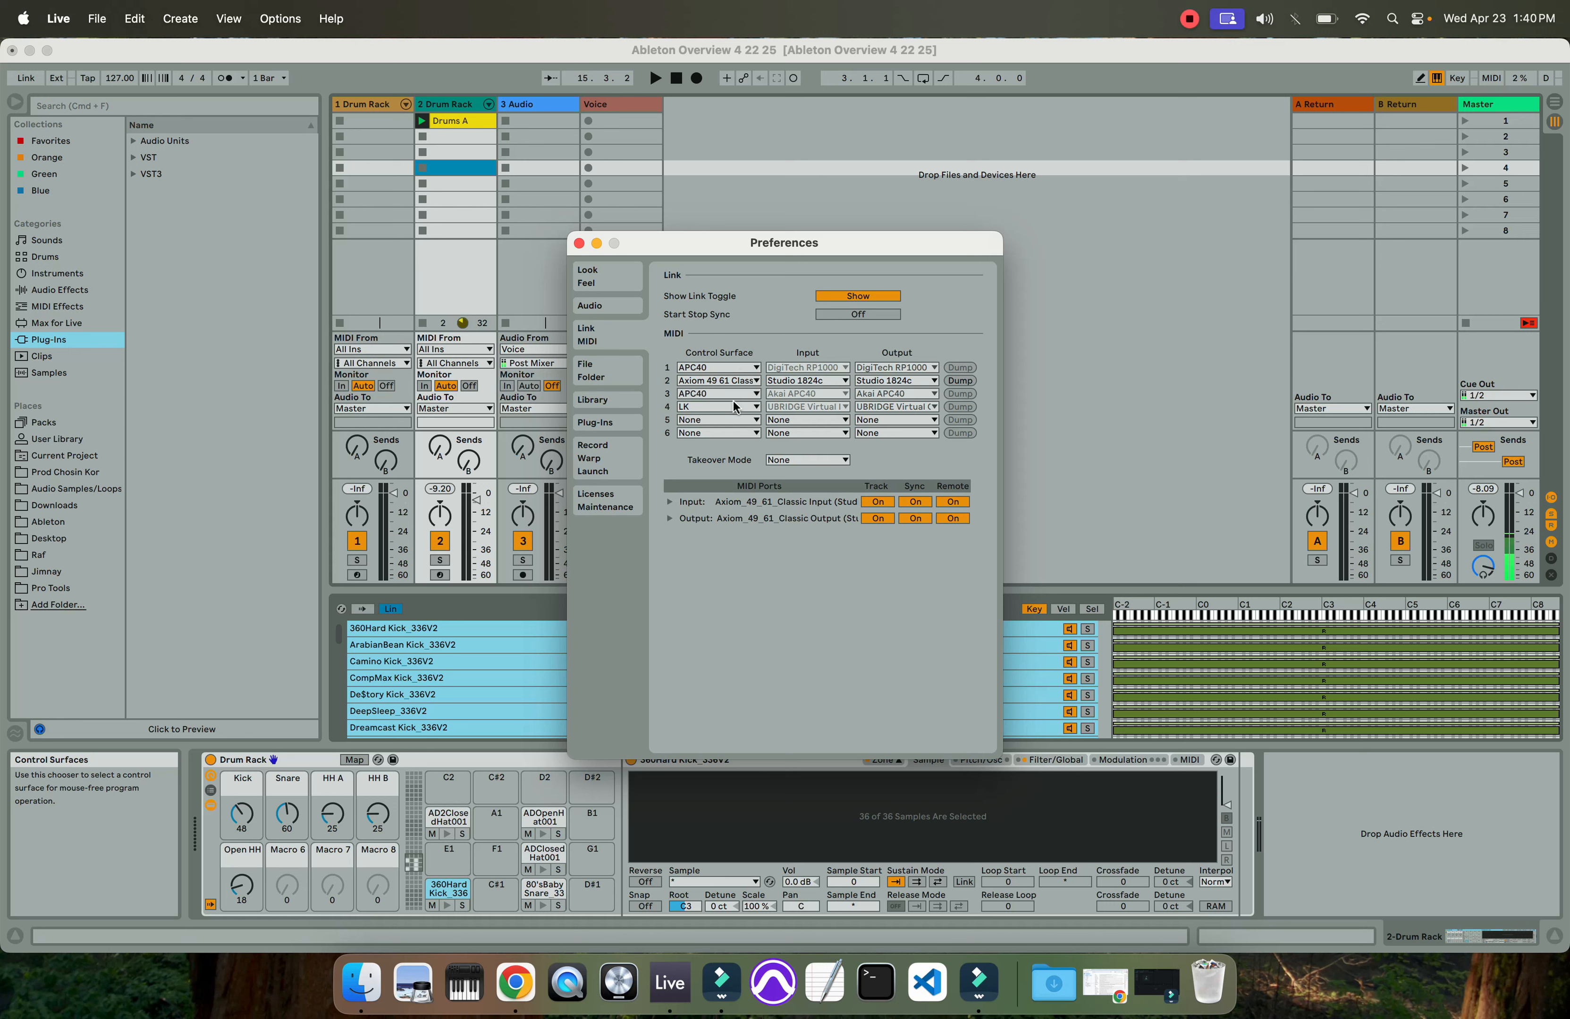
{"action": "left_click", "coordinate": [621, 375]}
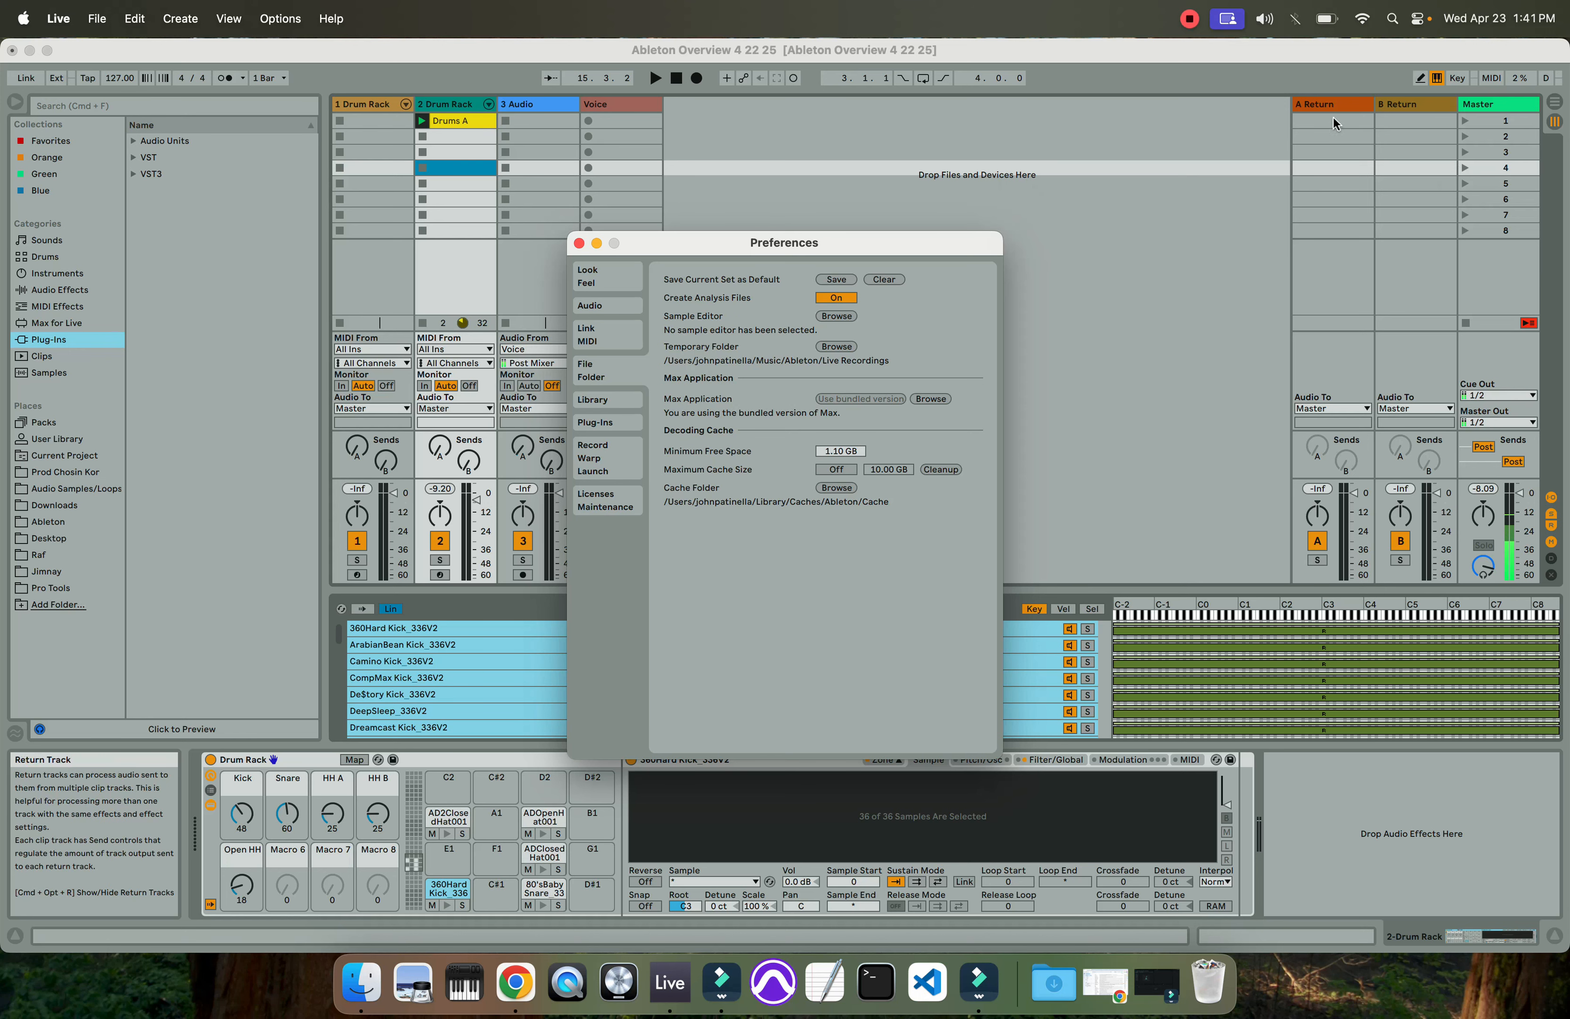
{"action": "key", "text": "Escape"}
Delete the A and B return tracks and display the Master track's devices
{"action": "left_click", "coordinate": [1319, 111]}
{"action": "left_click", "coordinate": [1406, 108]}
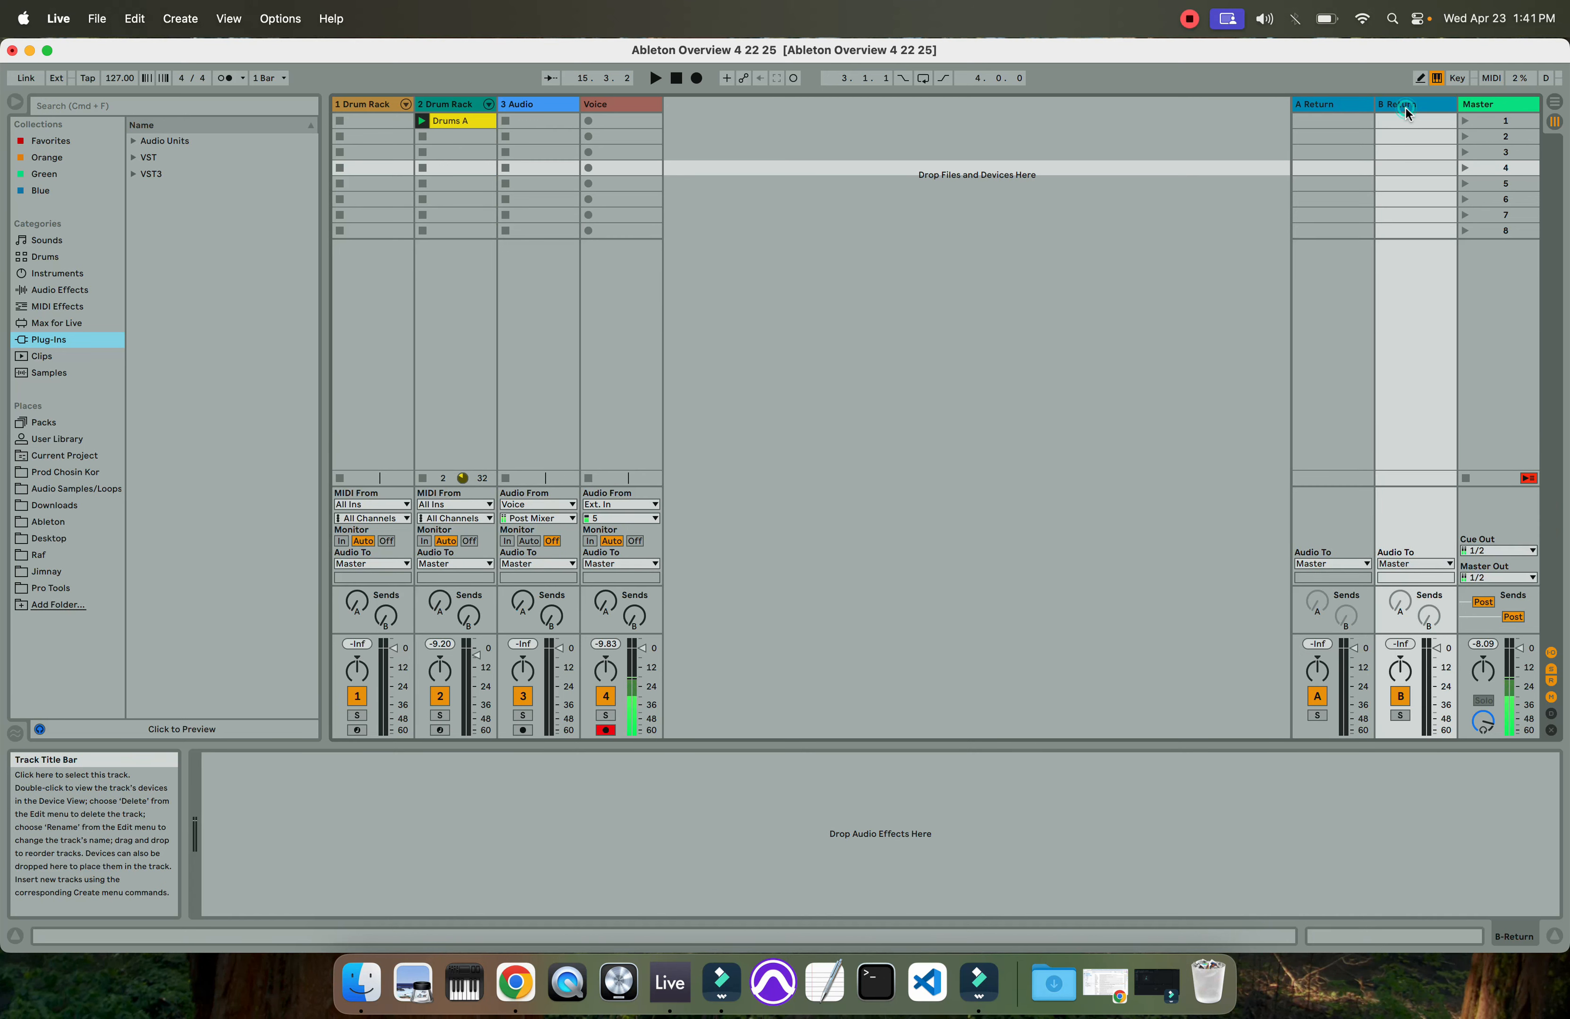
{"action": "key", "text": "Delete"}
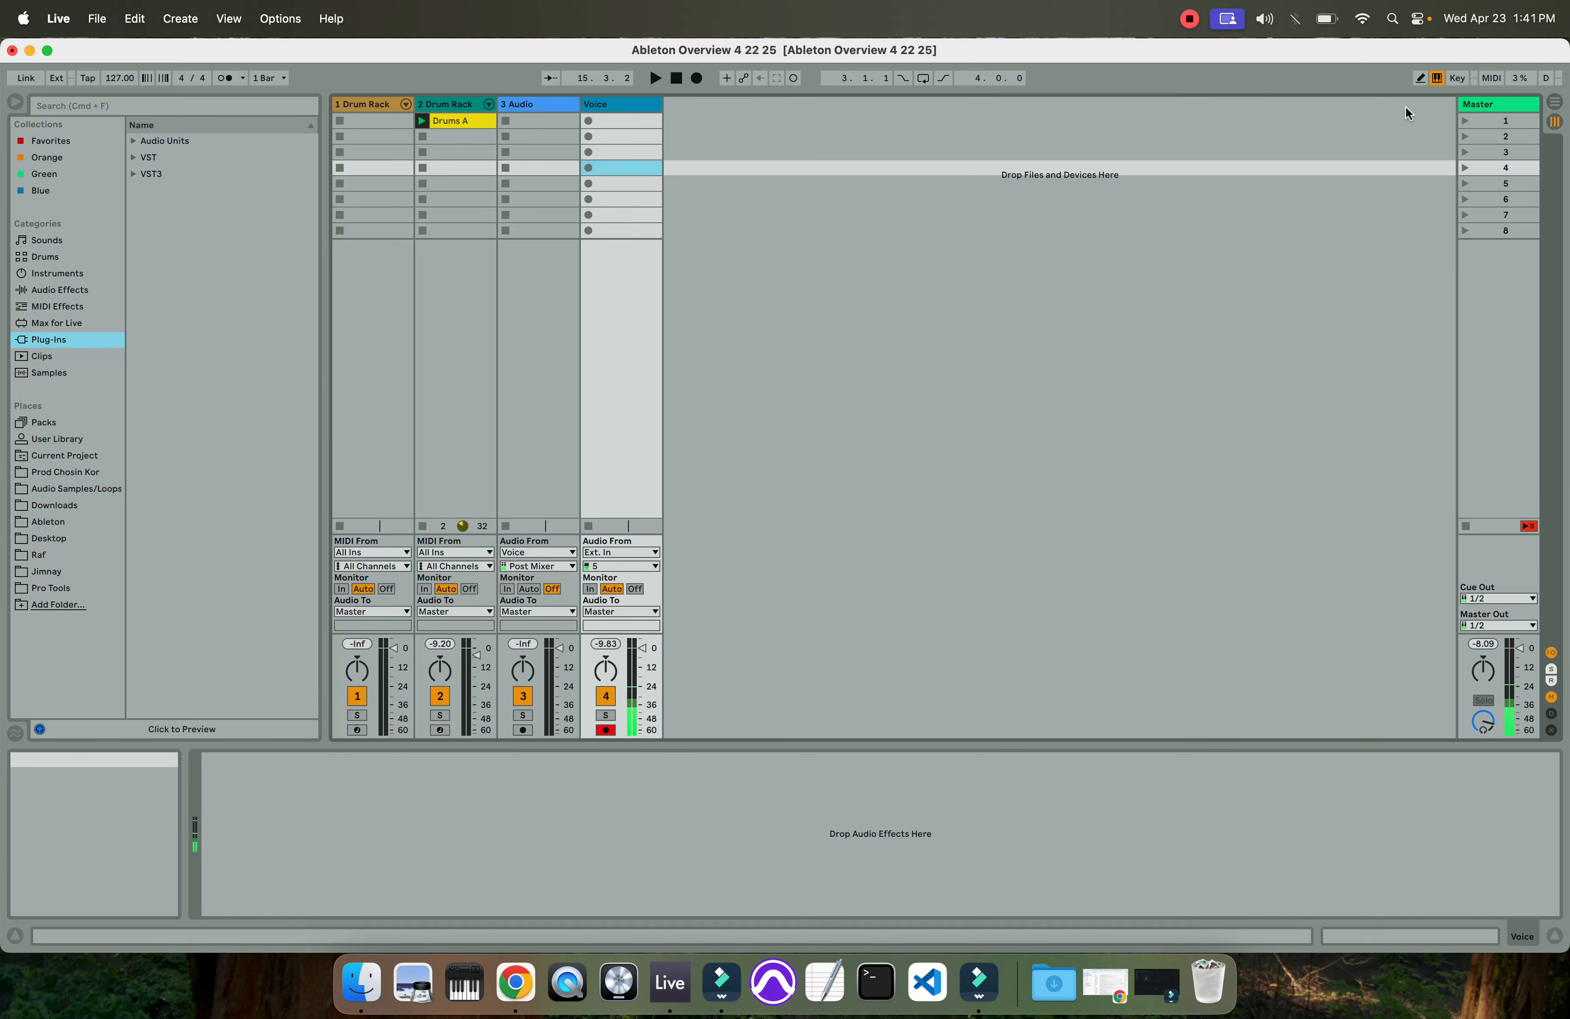
{"action": "left_click", "coordinate": [1491, 104]}
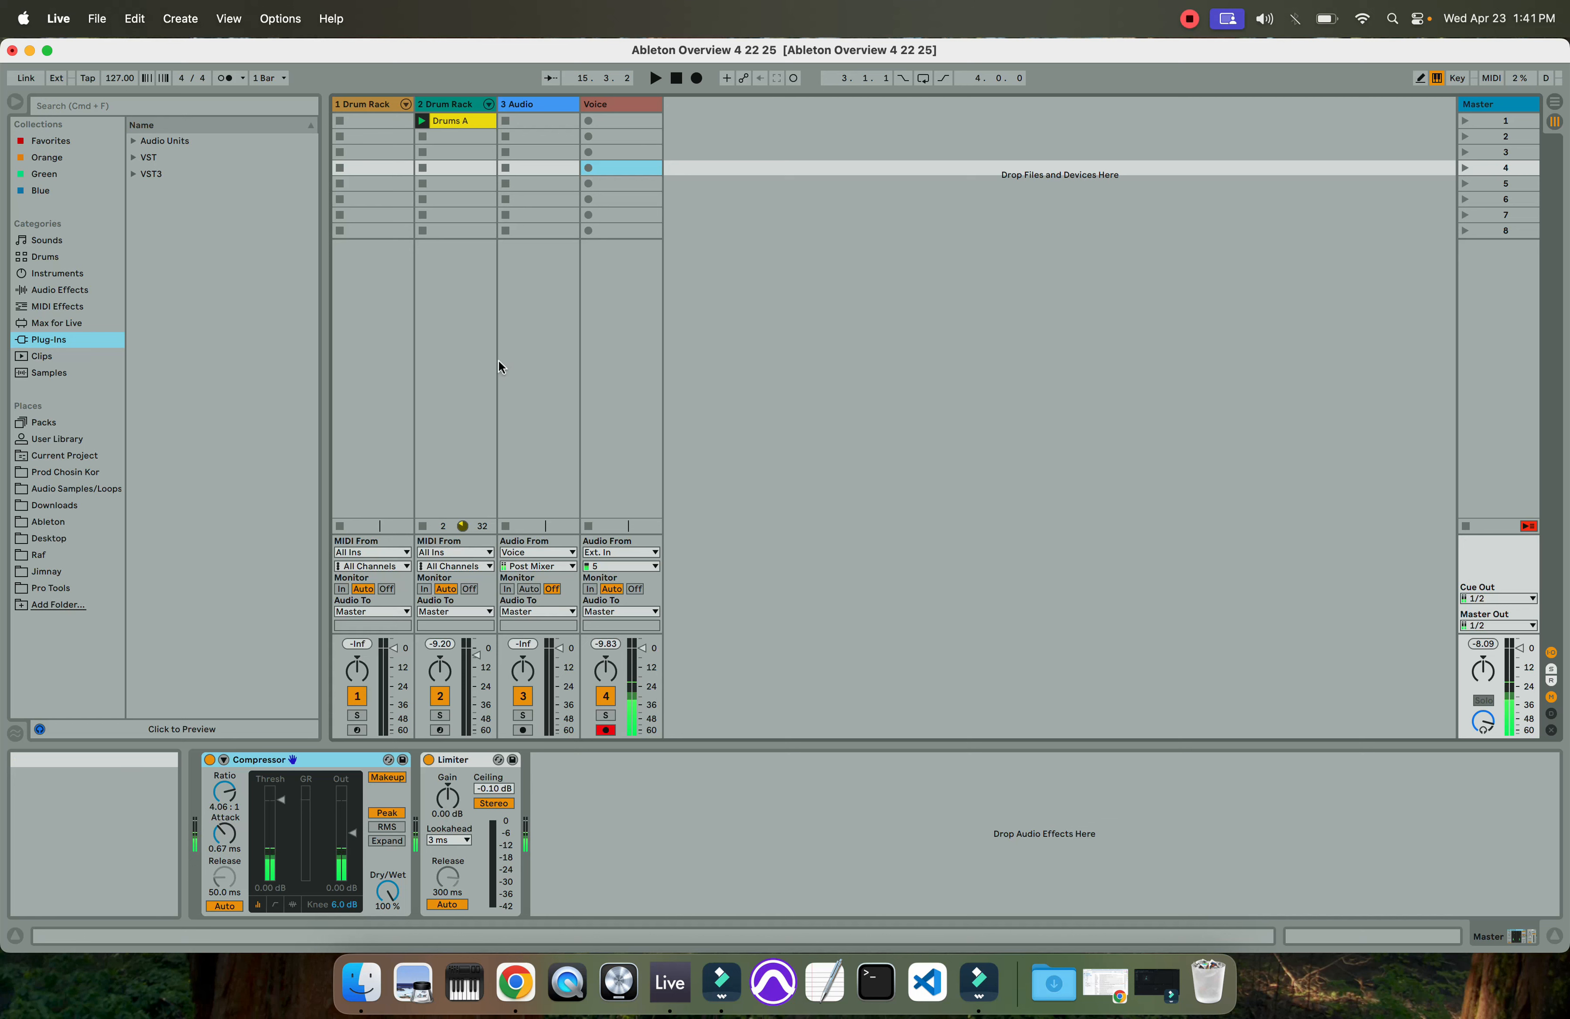
Reopen the Preferences and examine the Library, Plug-Ins and Record Warp Launch settings, keeping WAV as the recording file type
{"action": "key", "text": "super+comma"}
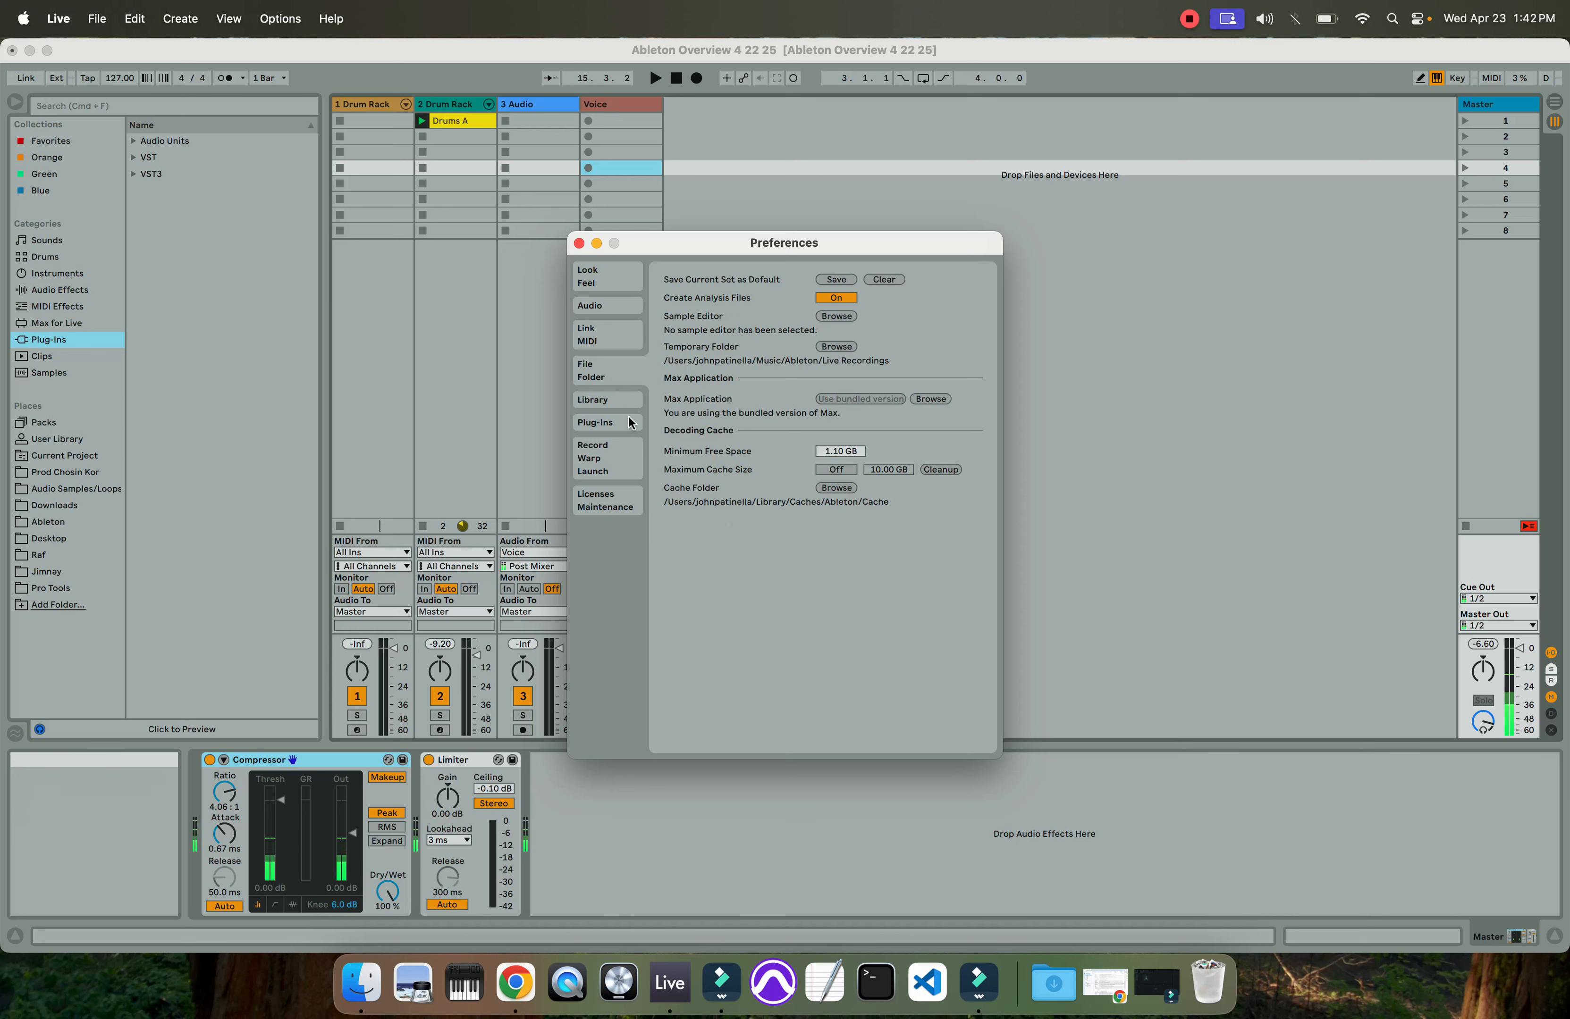
{"action": "left_click", "coordinate": [618, 405]}
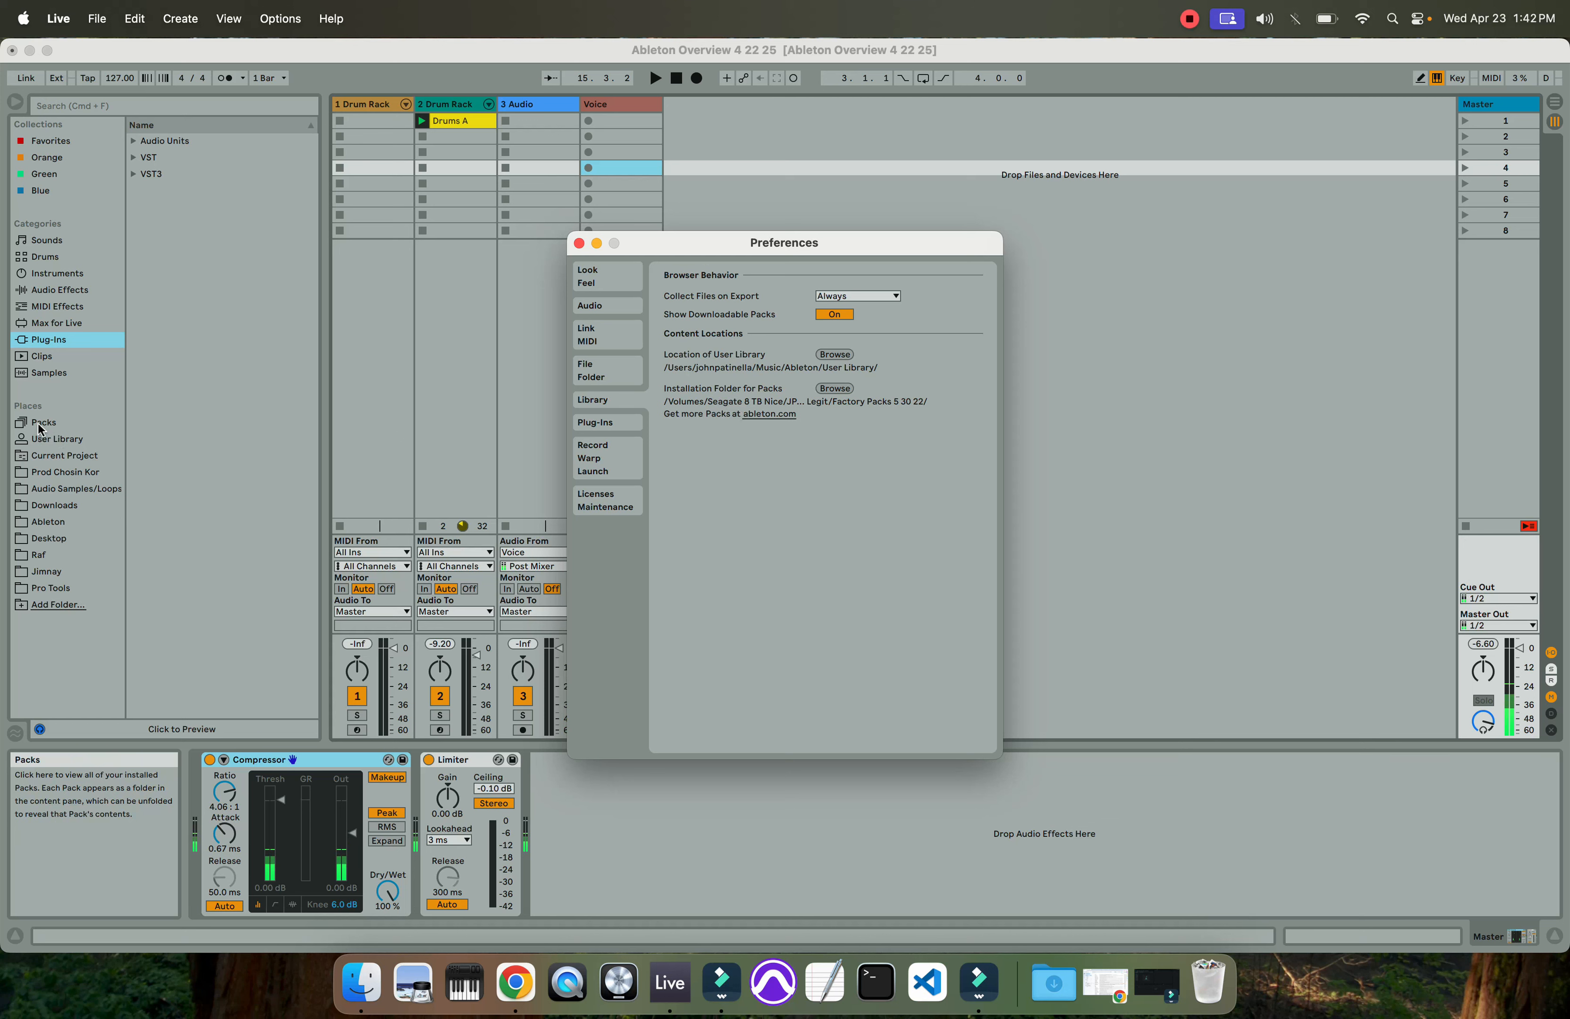
{"action": "left_click", "coordinate": [607, 421]}
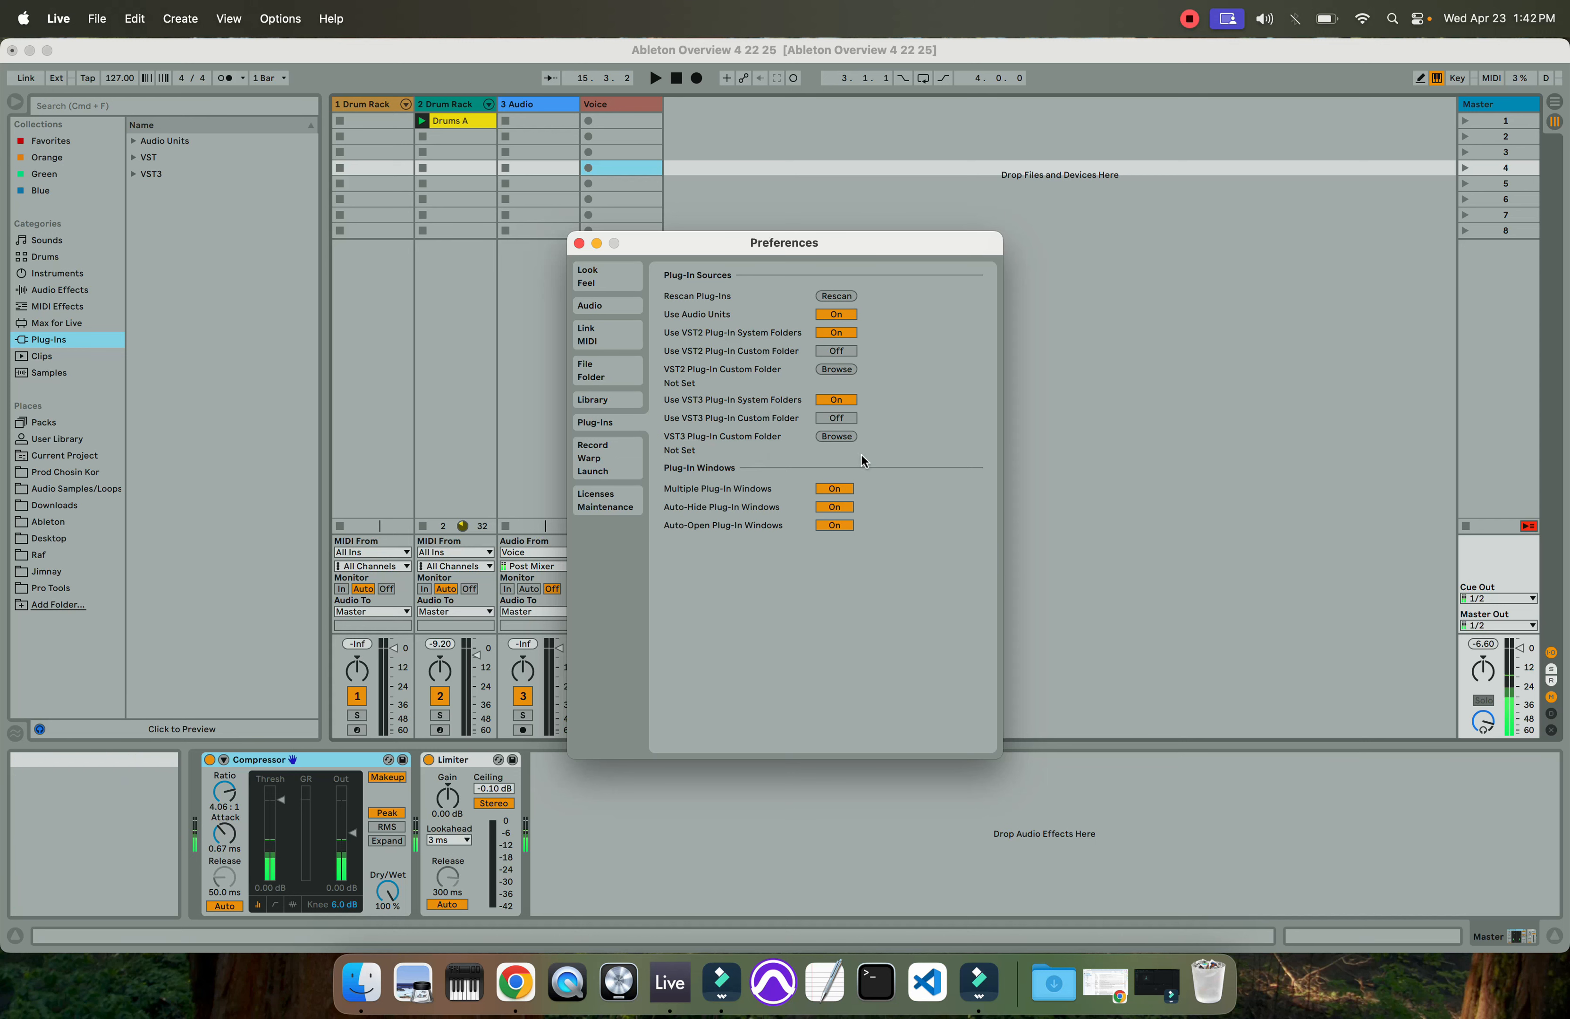
{"action": "left_click", "coordinate": [603, 459]}
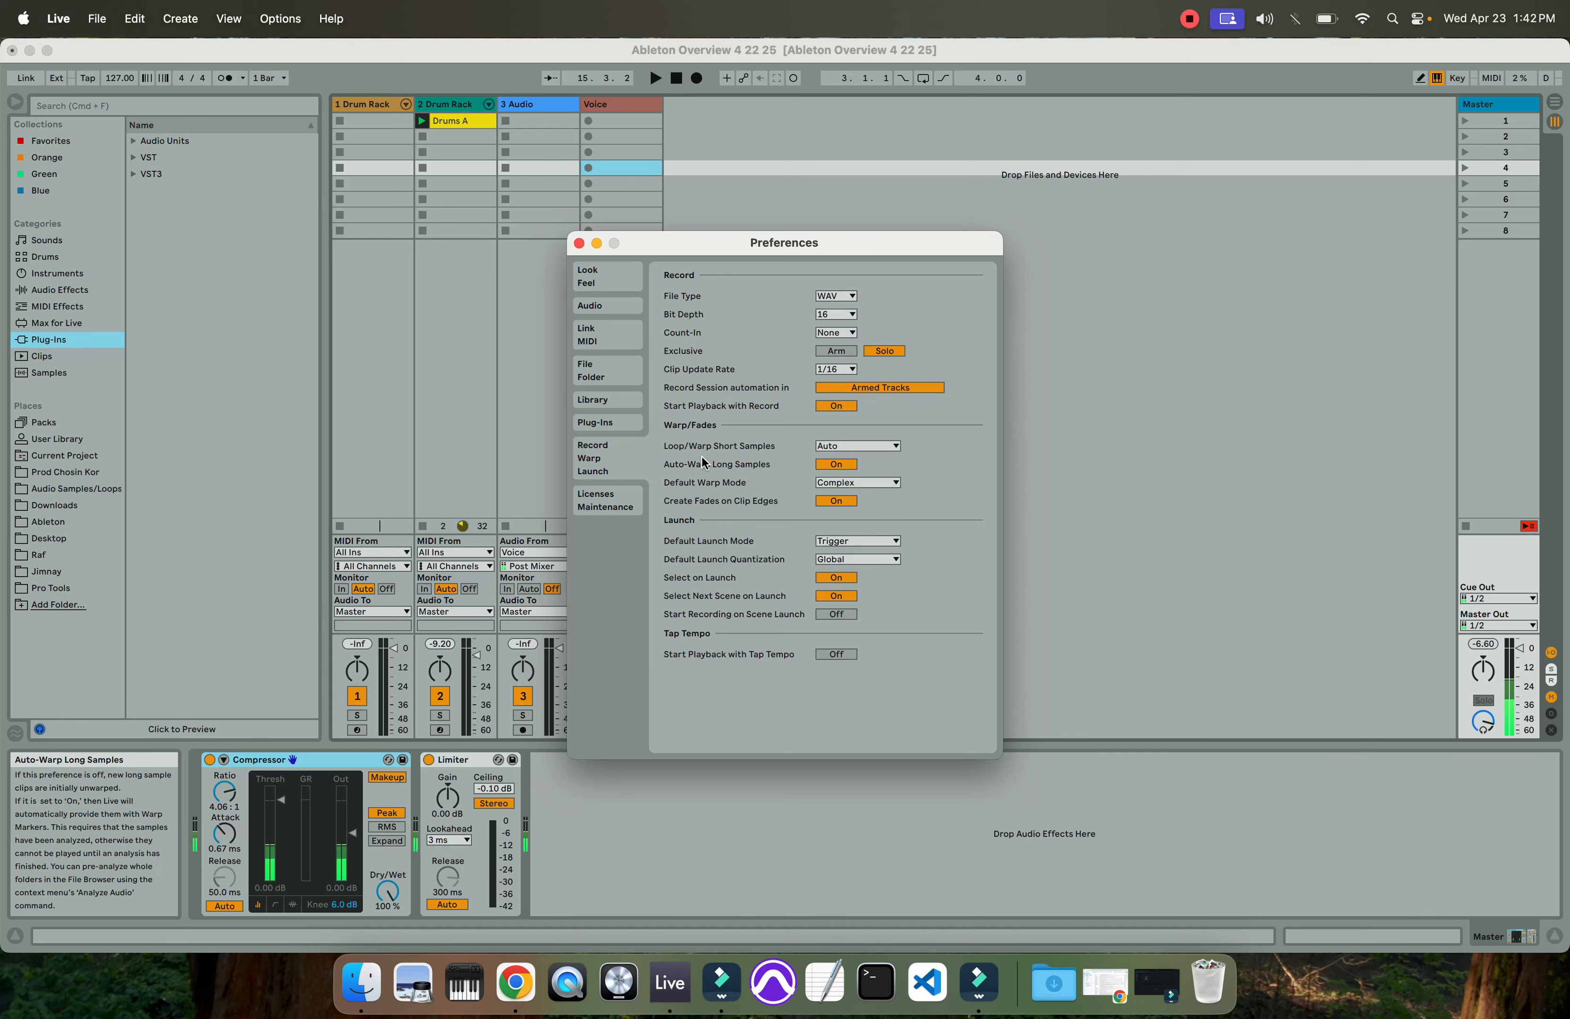
{"action": "left_click", "coordinate": [852, 299]}
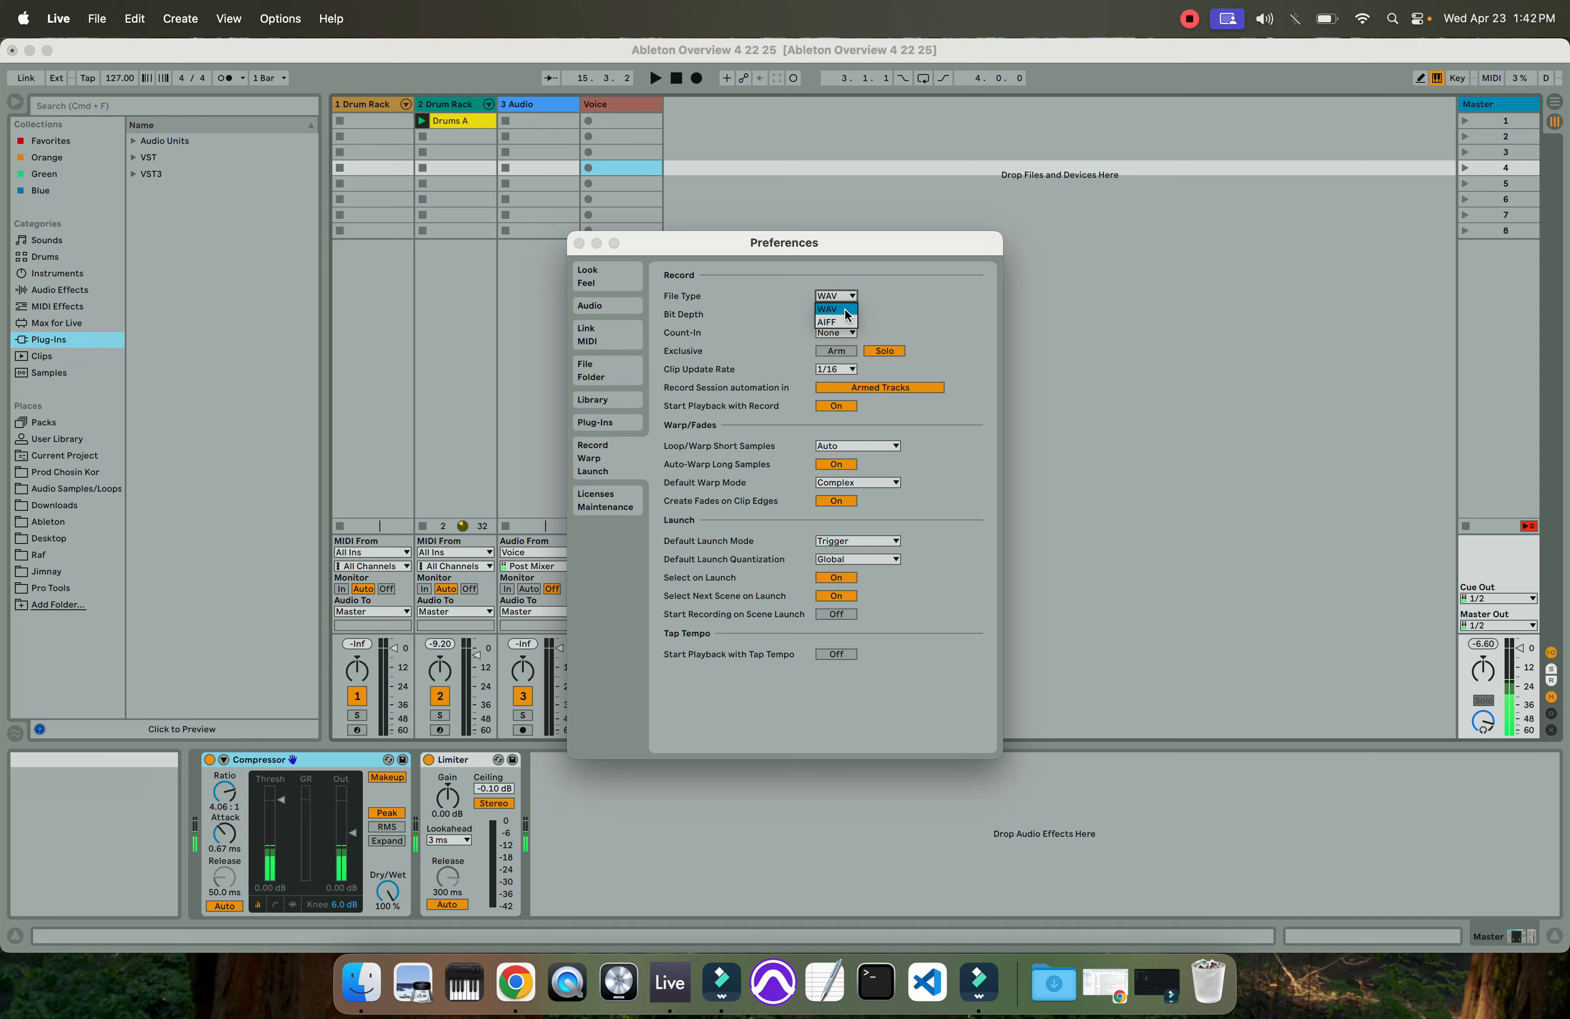
{"action": "left_click", "coordinate": [847, 310]}
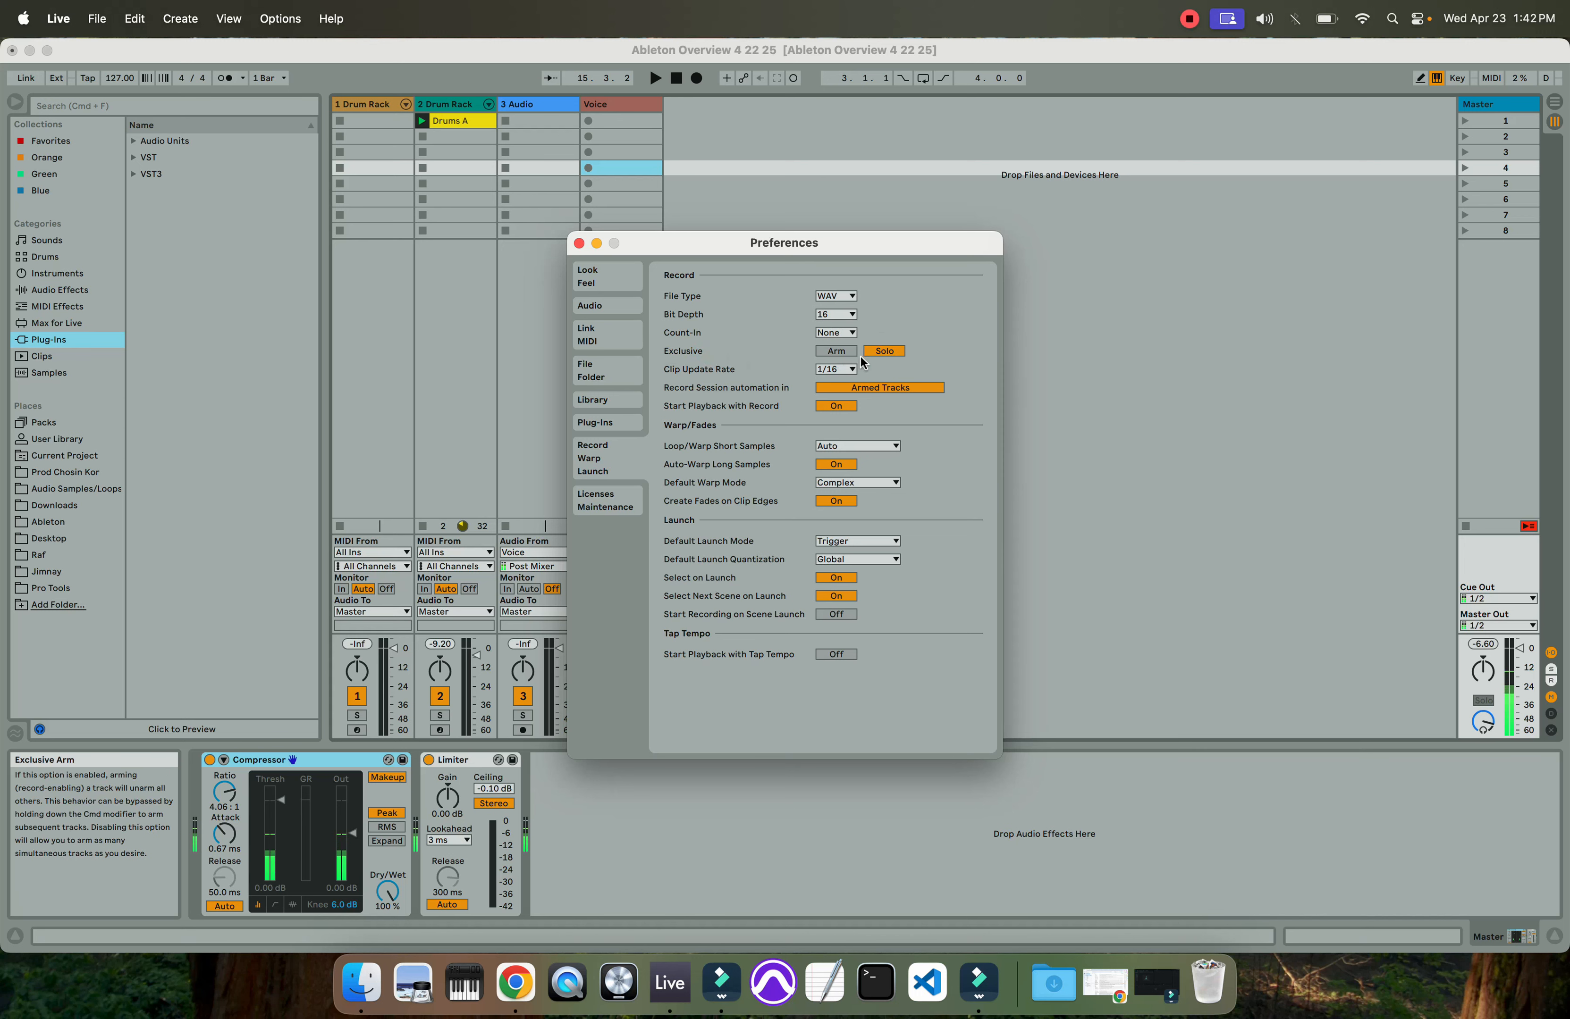
Try arming the second Drum Rack track both together with and exclusively of the Voice track, leaving only Voice armed
{"action": "left_click", "coordinate": [438, 730]}
{"action": "left_click", "coordinate": [437, 731]}
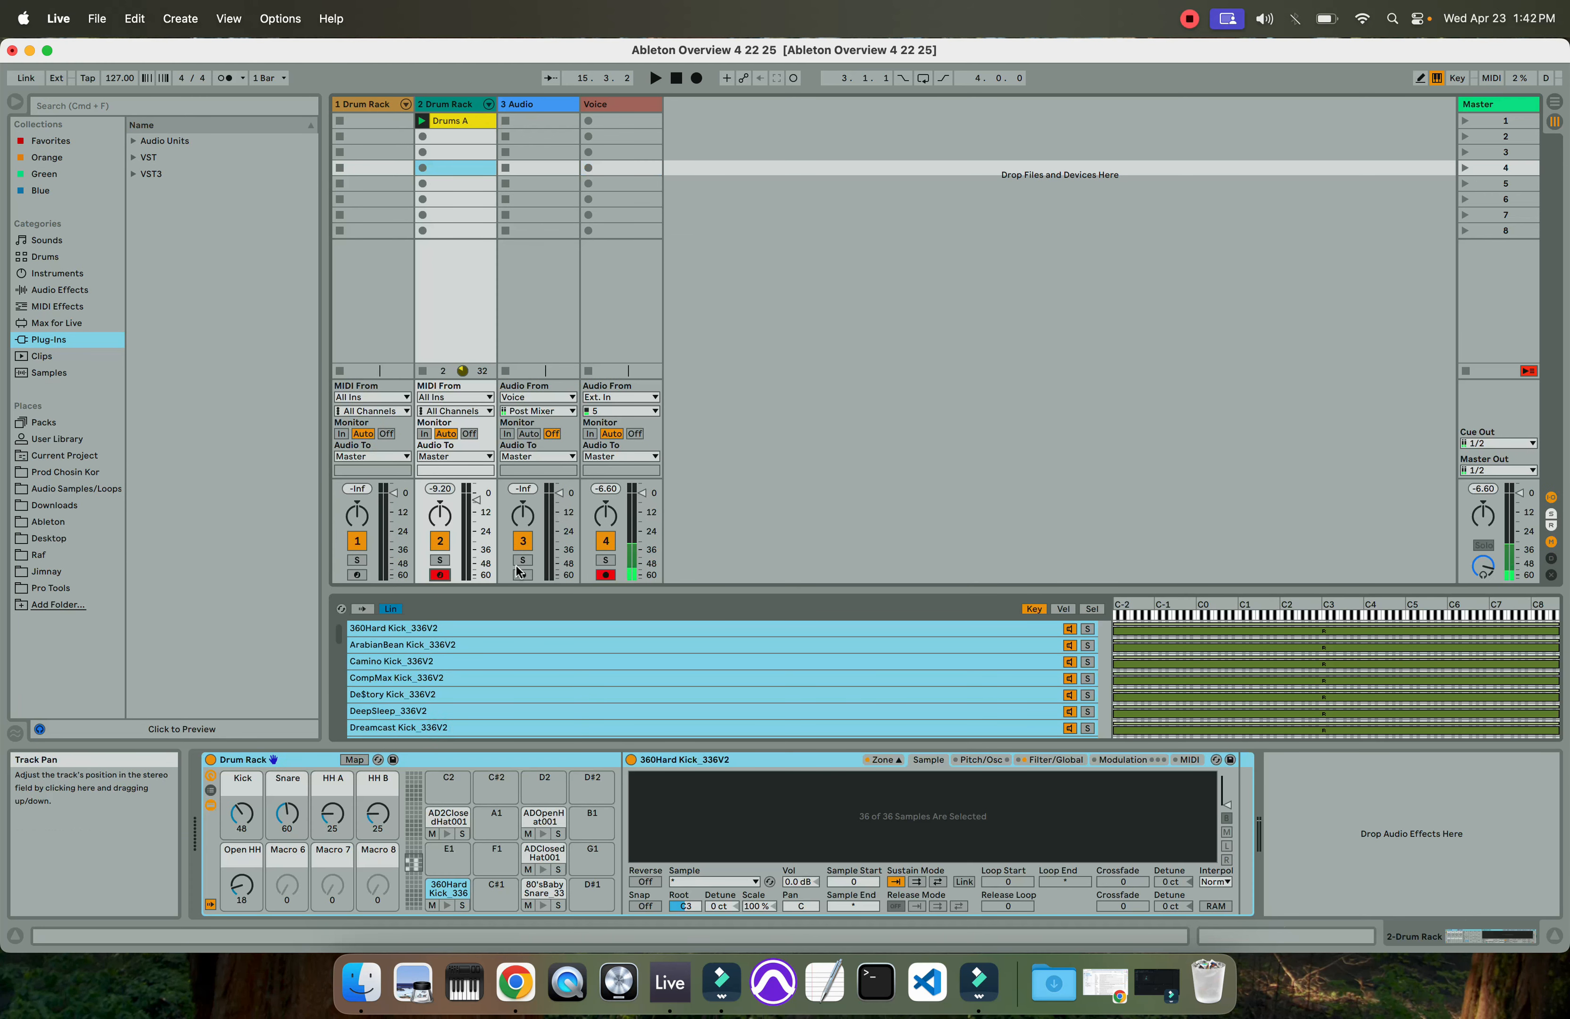
{"action": "left_click", "coordinate": [440, 576]}
{"action": "left_click", "coordinate": [440, 575]}
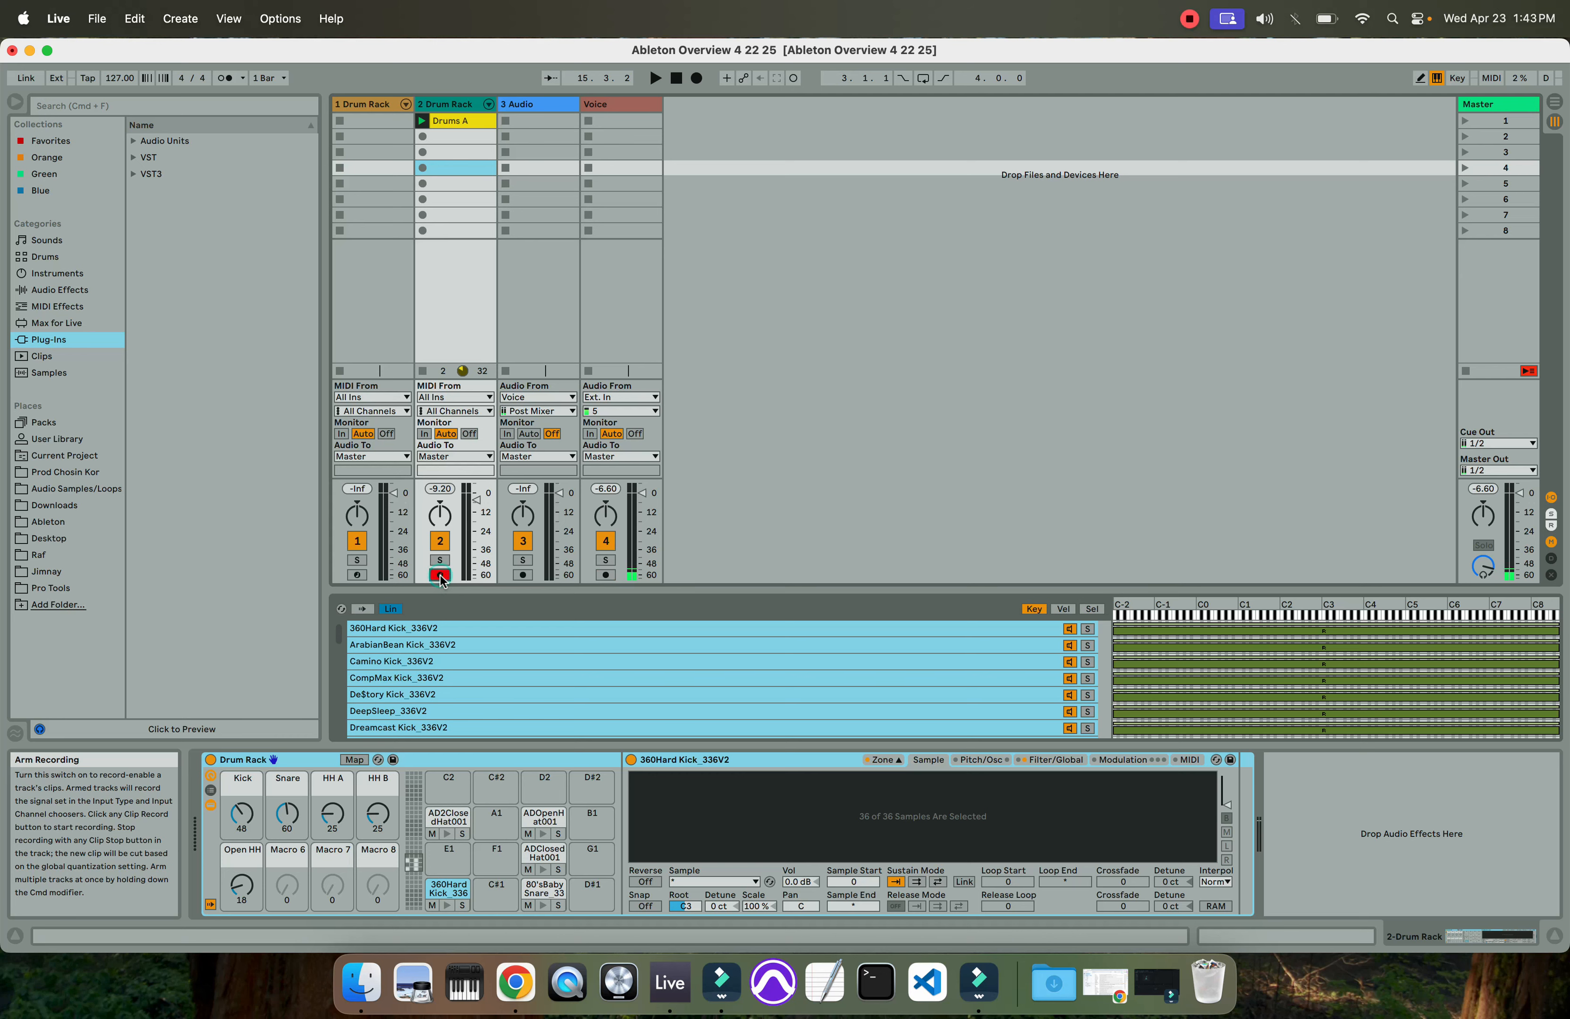
{"action": "left_click", "coordinate": [605, 575]}
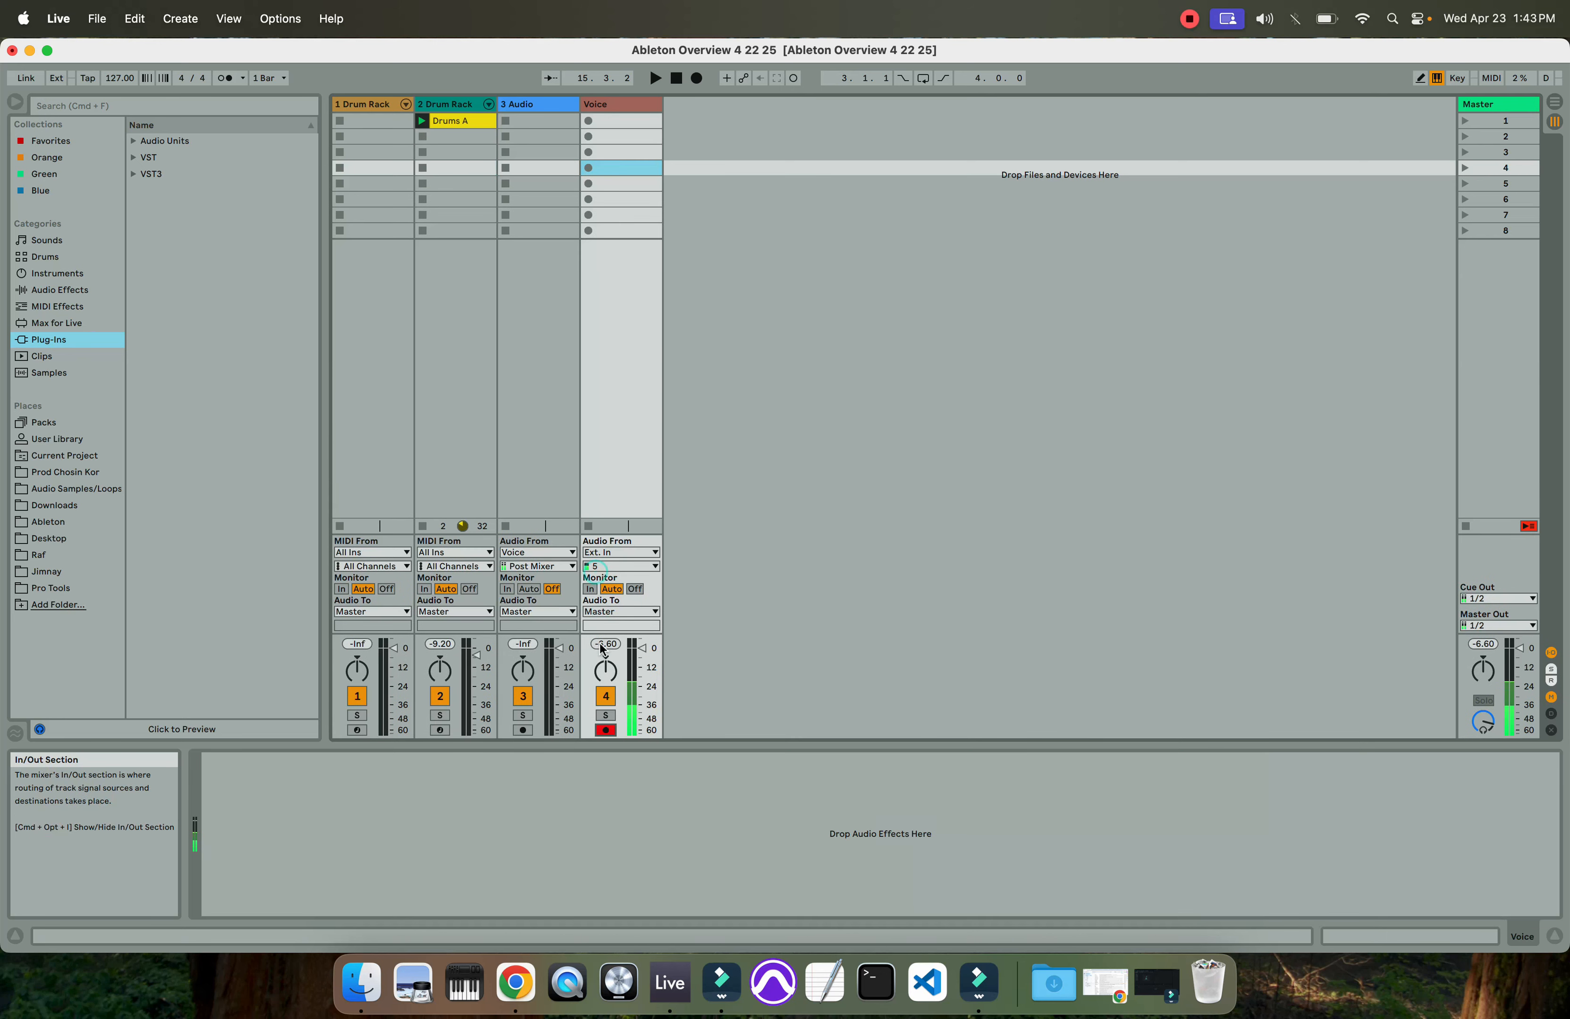
{"action": "left_click", "coordinate": [440, 731]}
{"action": "left_click", "coordinate": [440, 575]}
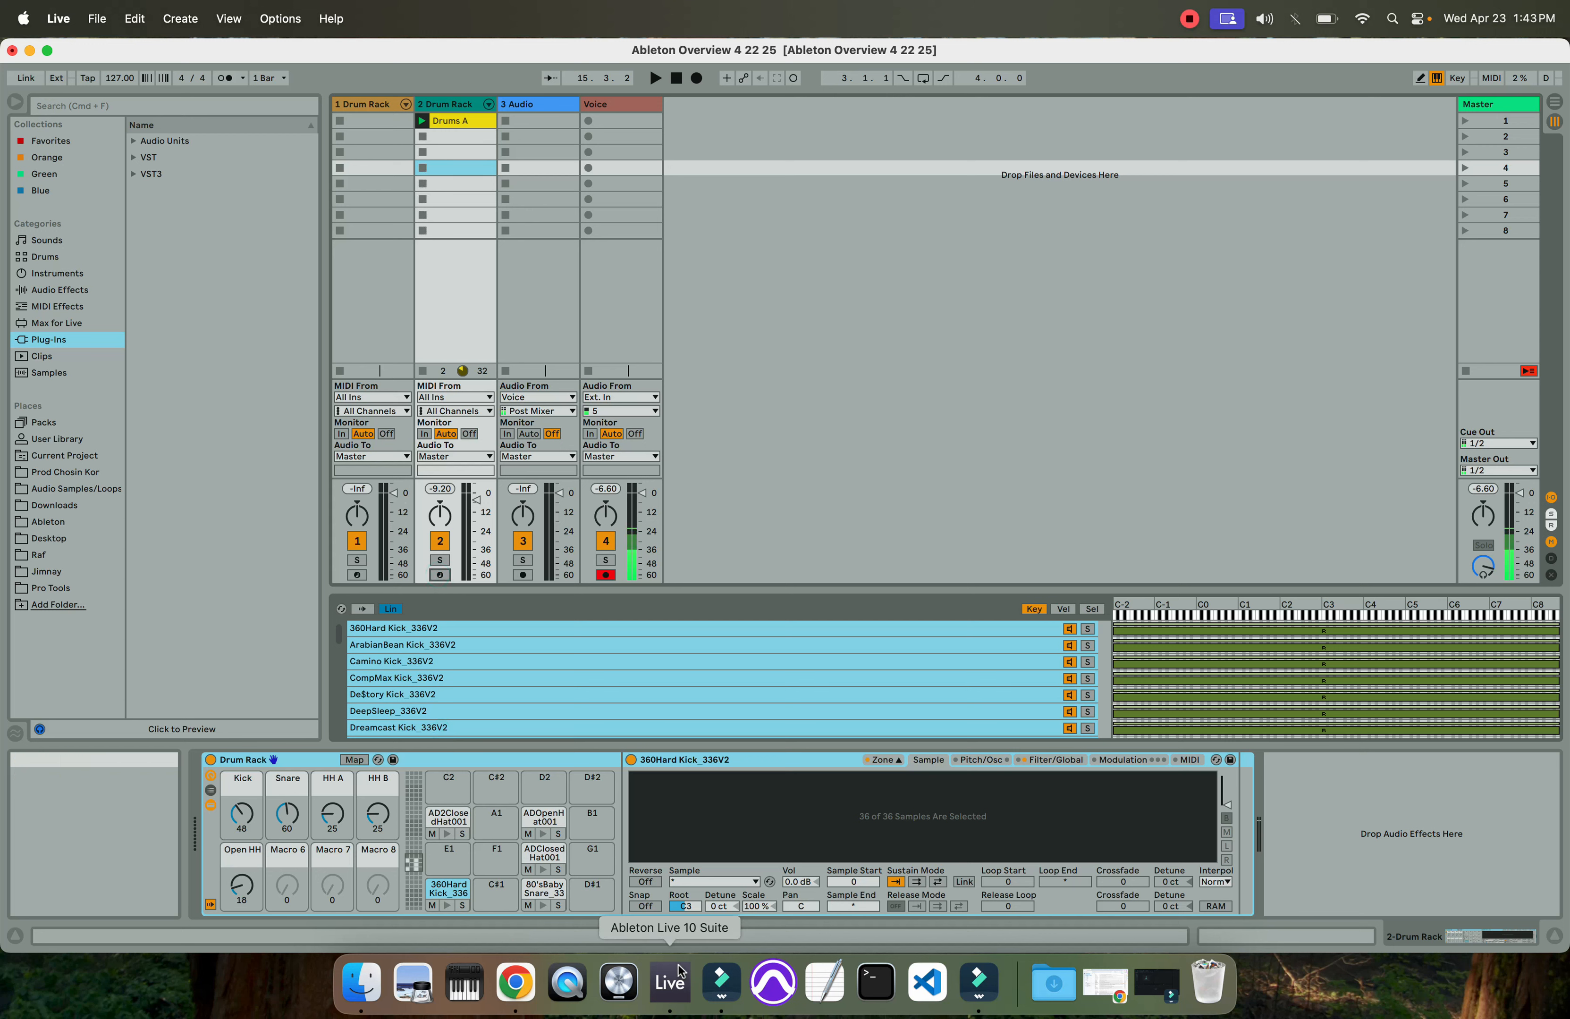
Return to the Preferences and examine the Loop/Warp Short Samples and Default Warp Mode choices without changing them
{"action": "key", "text": "super+comma"}
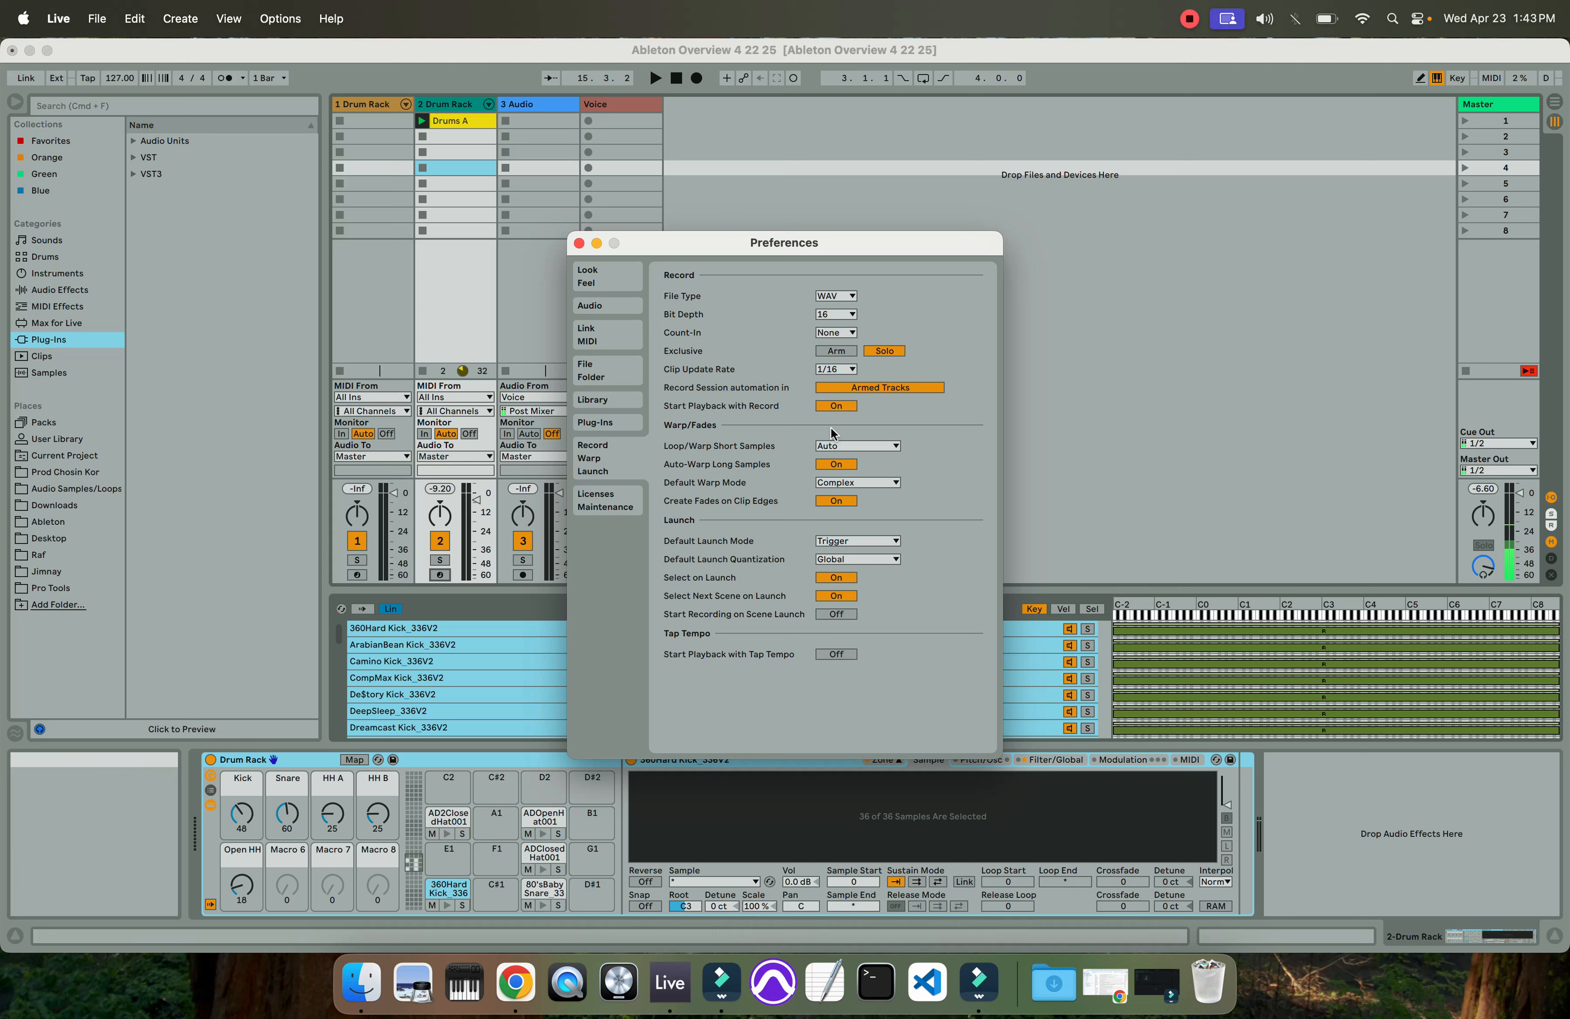
{"action": "mouse_move", "coordinate": [829, 446]}
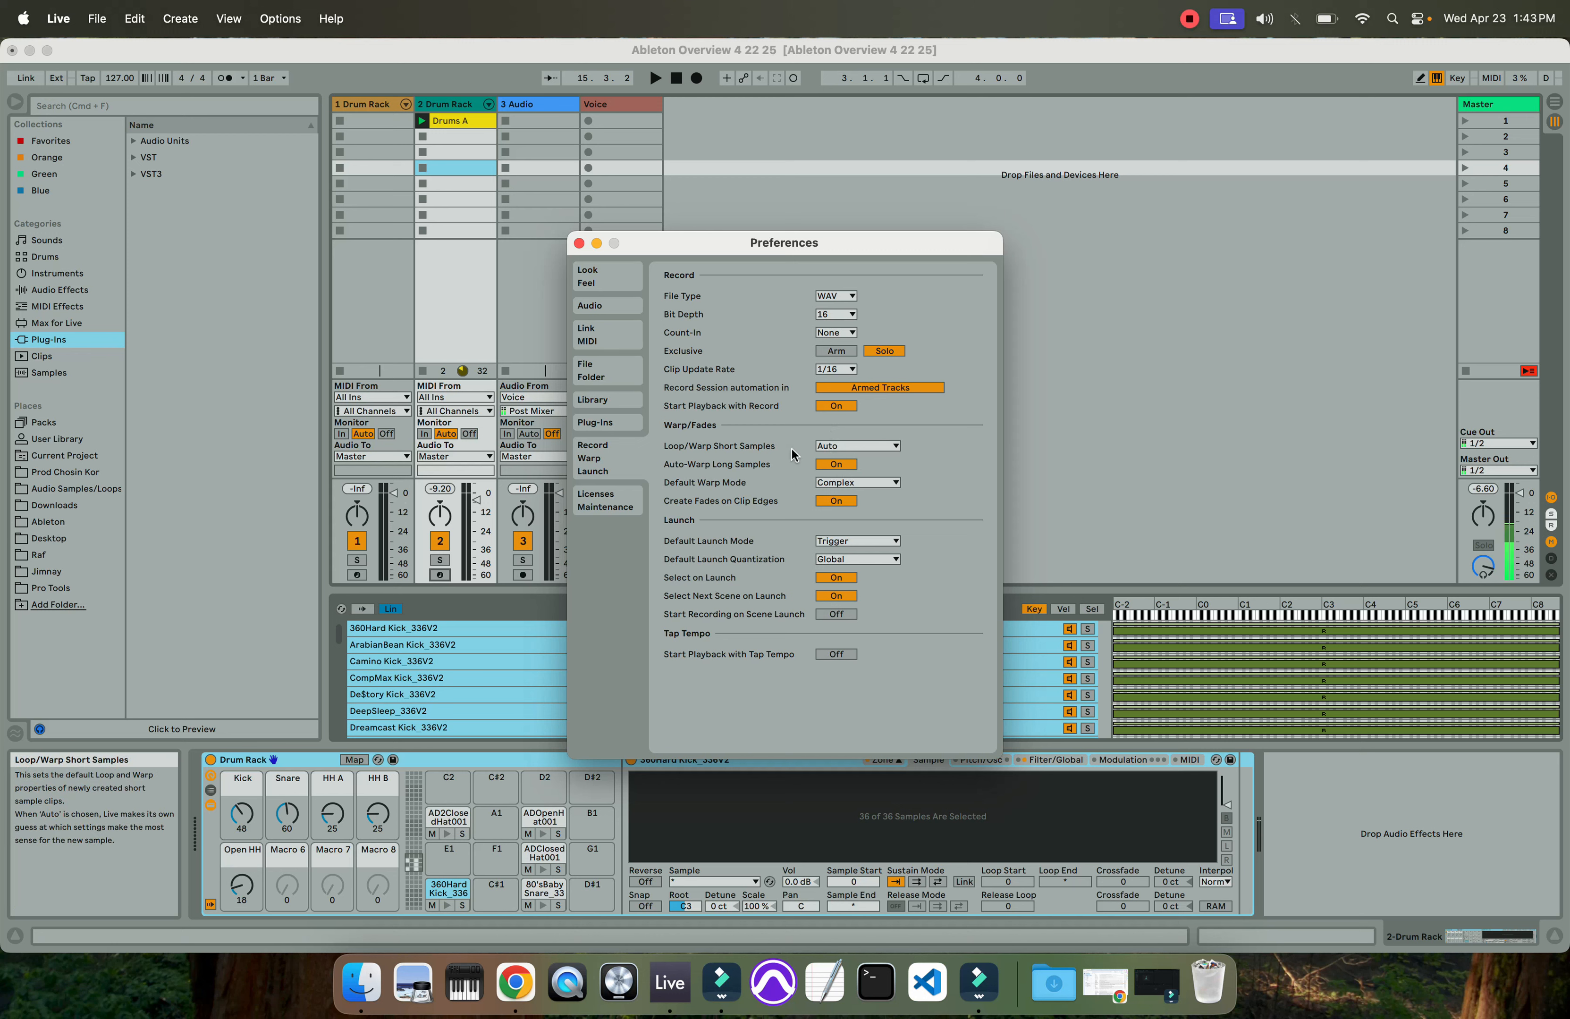
{"action": "left_click", "coordinate": [839, 446]}
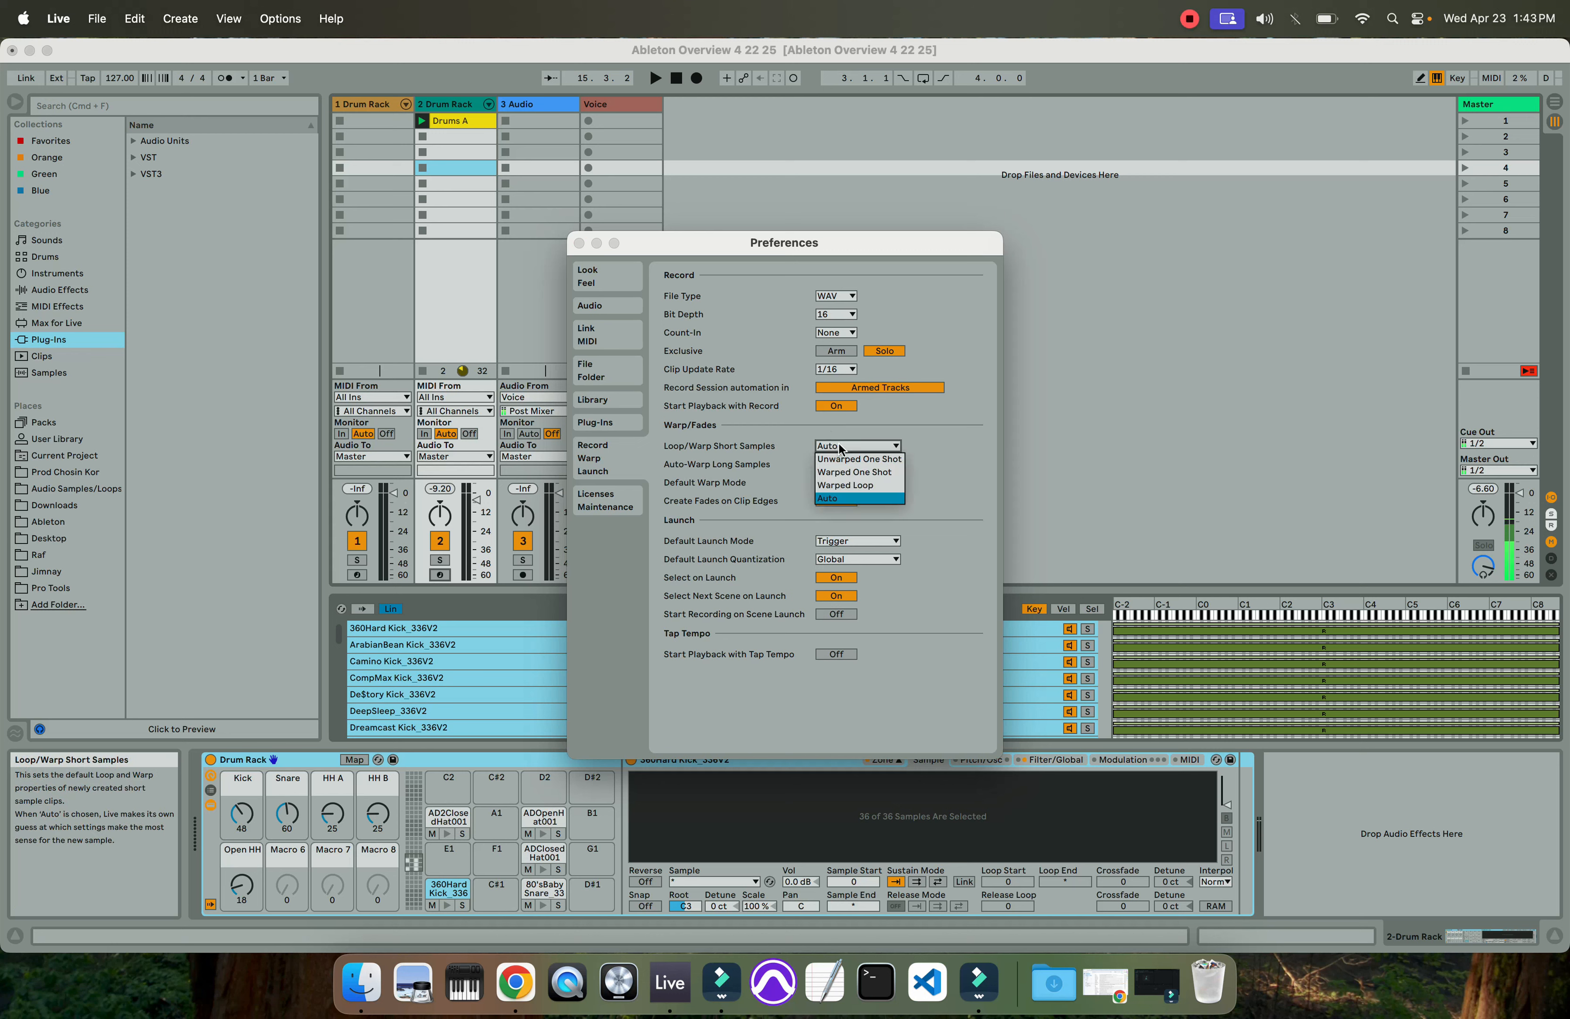
{"action": "left_click", "coordinate": [914, 454]}
{"action": "mouse_move", "coordinate": [847, 501]}
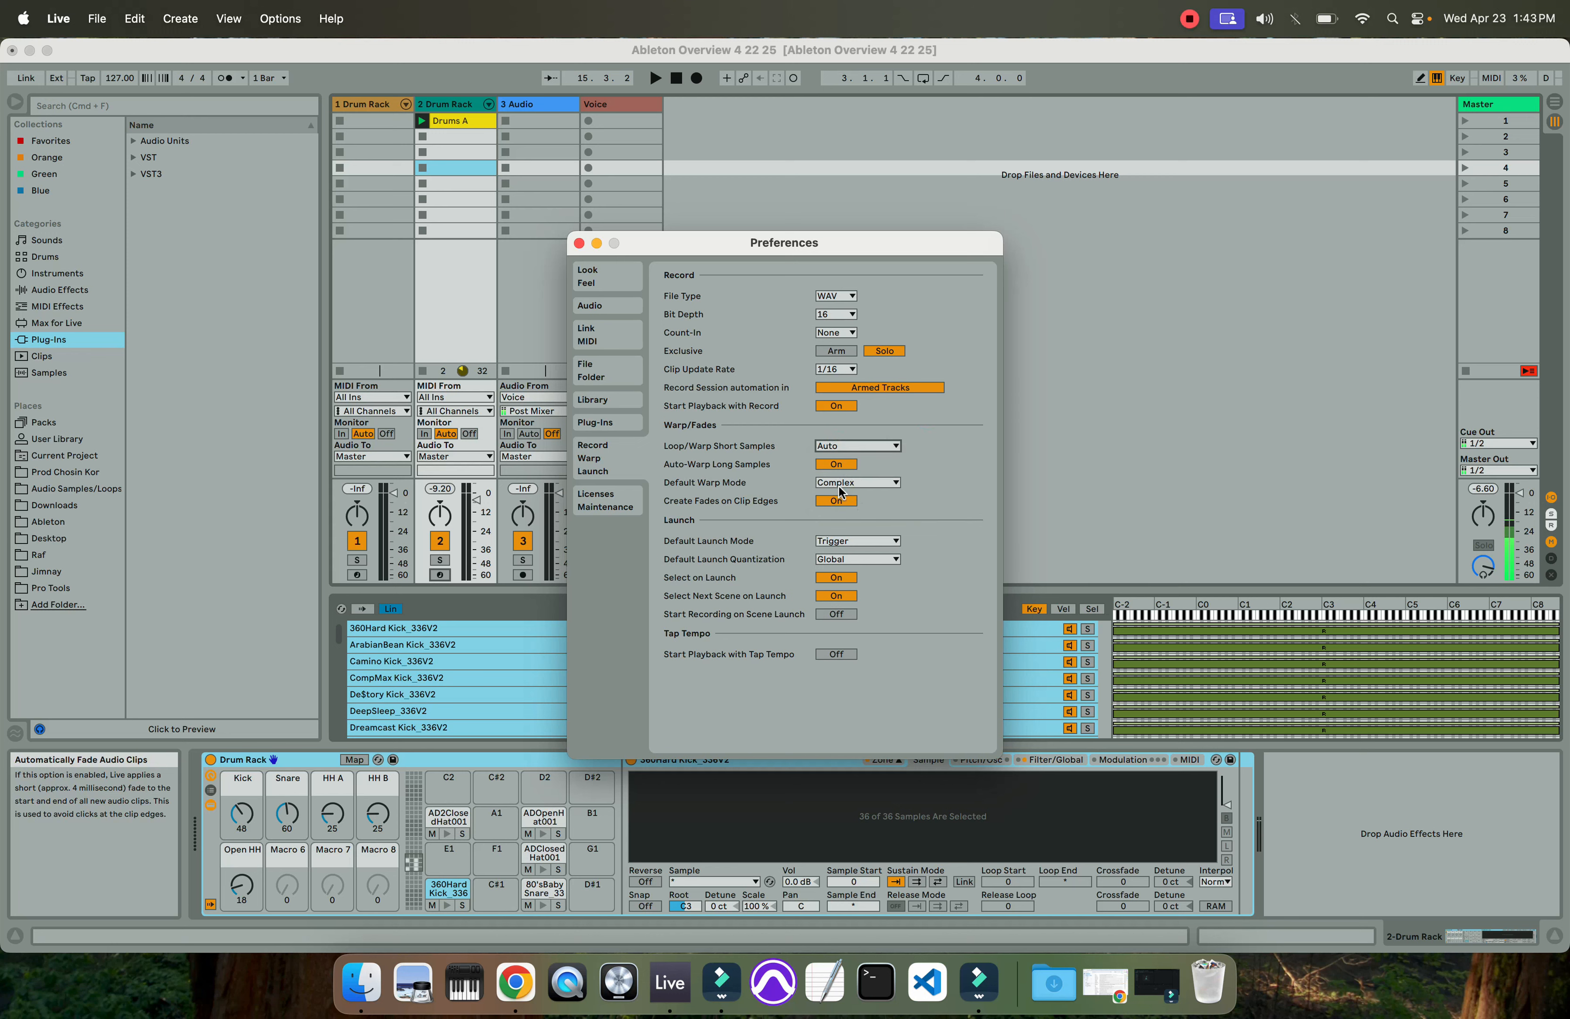
{"action": "left_click", "coordinate": [858, 485]}
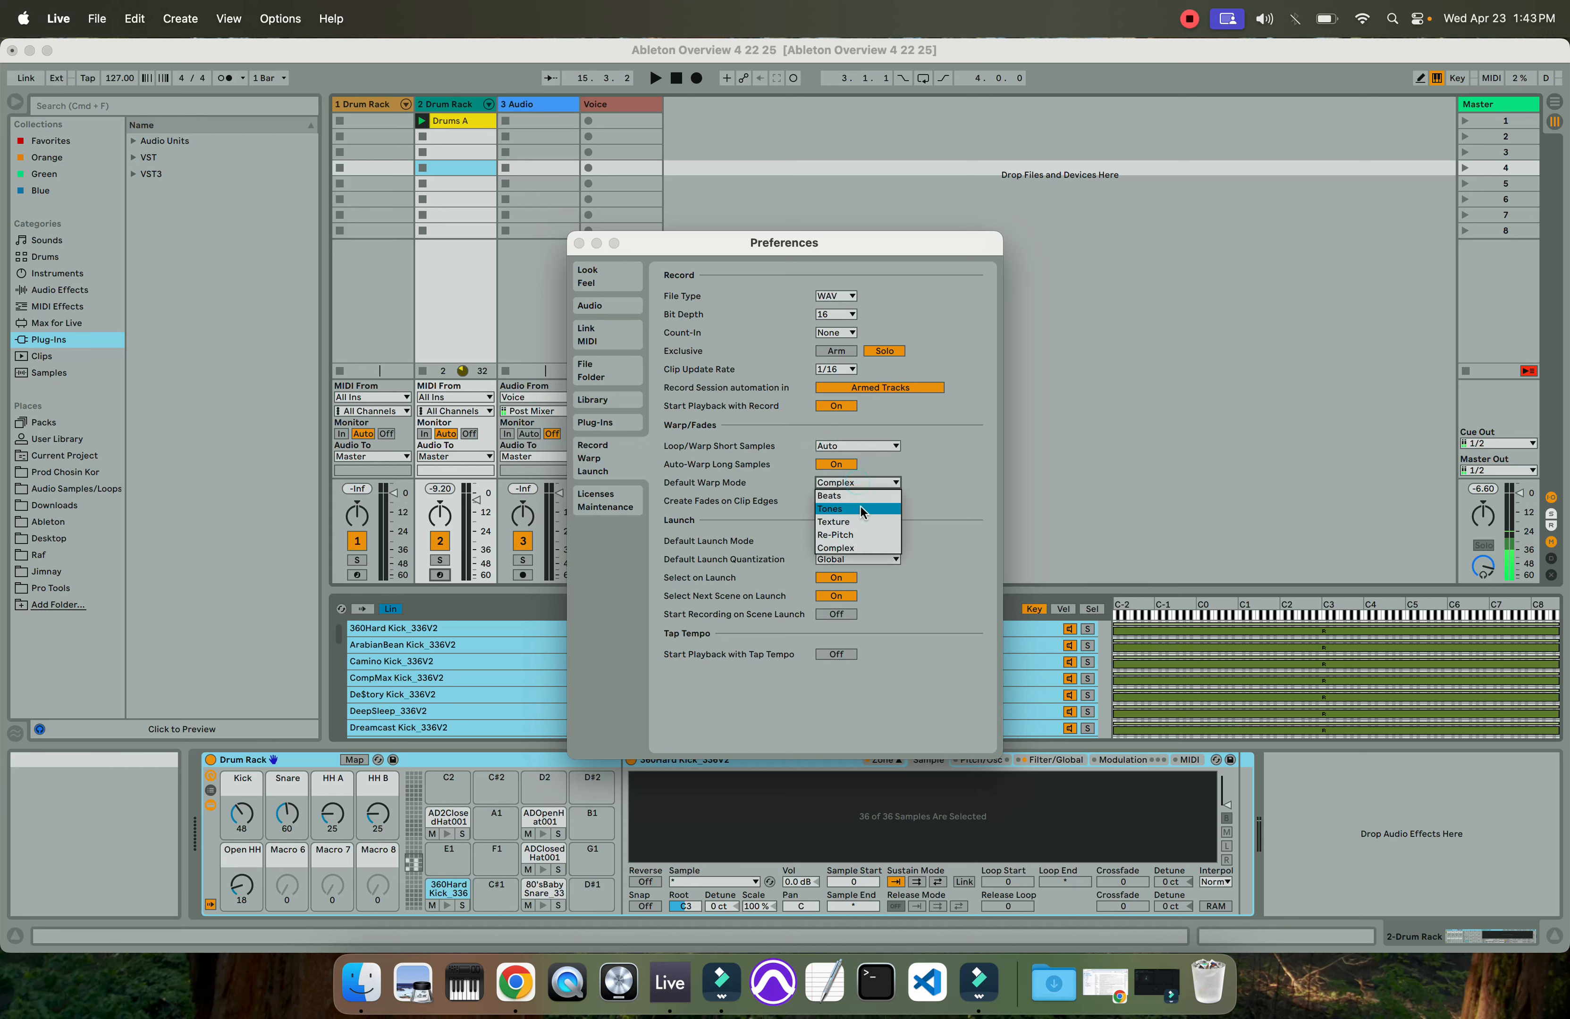
{"action": "left_click", "coordinate": [955, 479]}
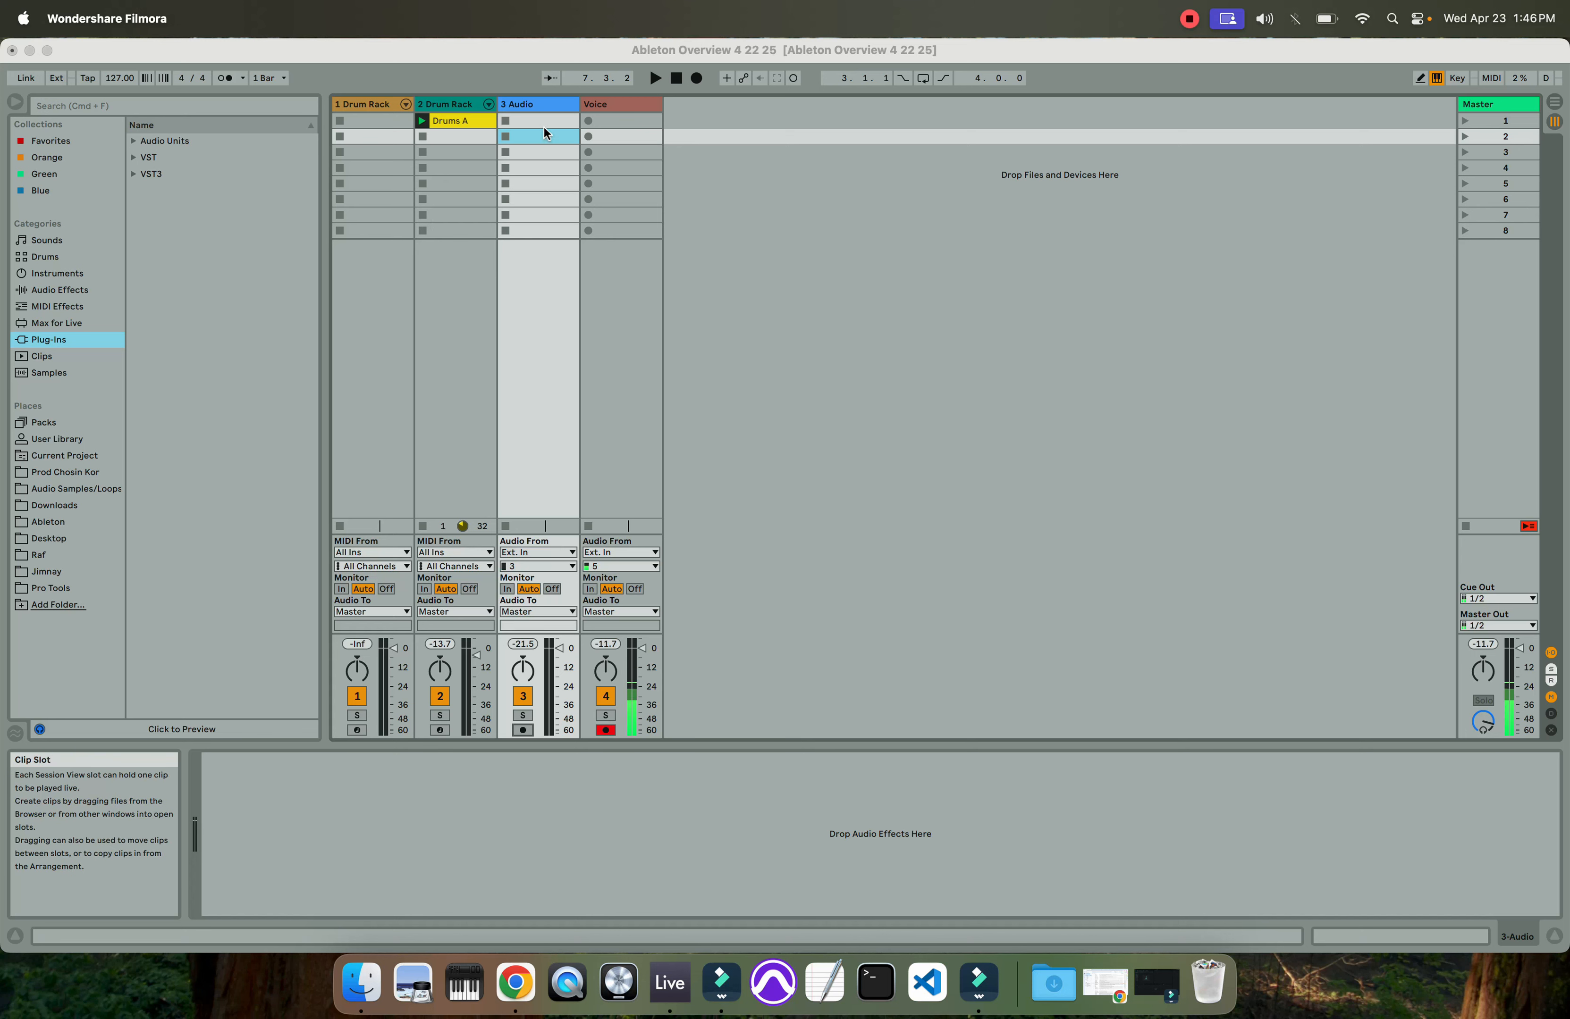
Rename the 3 Audio track as Bass
{"action": "left_click", "coordinate": [536, 103]}
{"action": "left_click", "coordinate": [535, 105]}
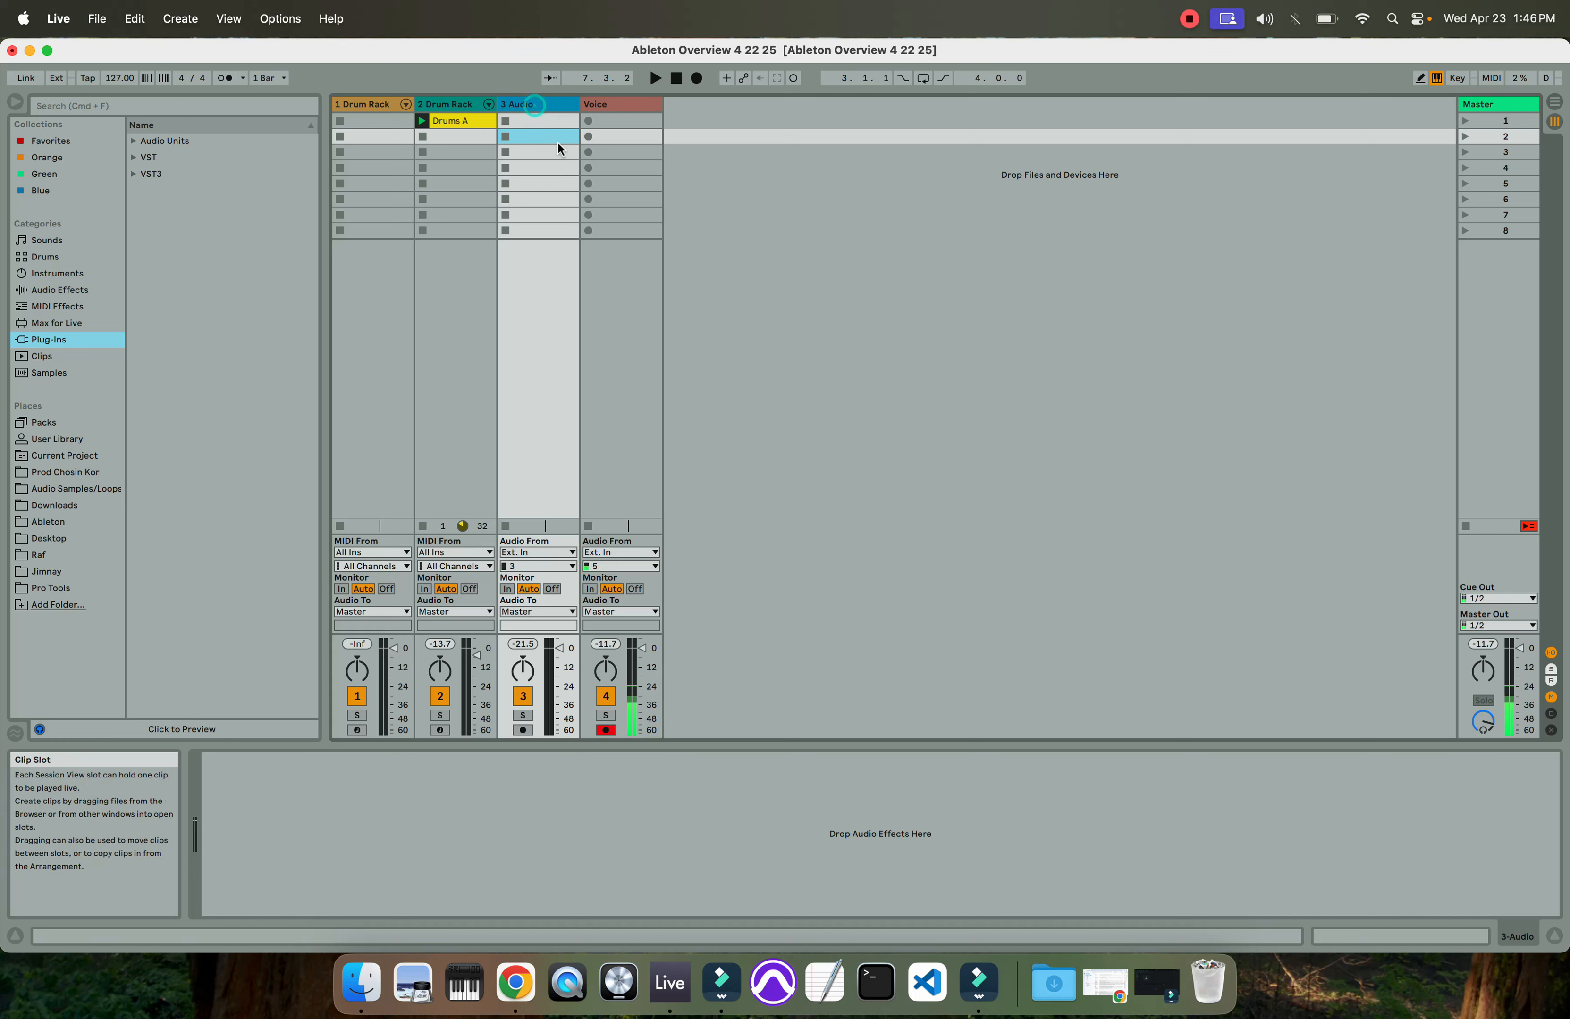
{"action": "key", "text": "super+r"}
{"action": "type", "text": "Bass"}
{"action": "key", "text": "Return"}
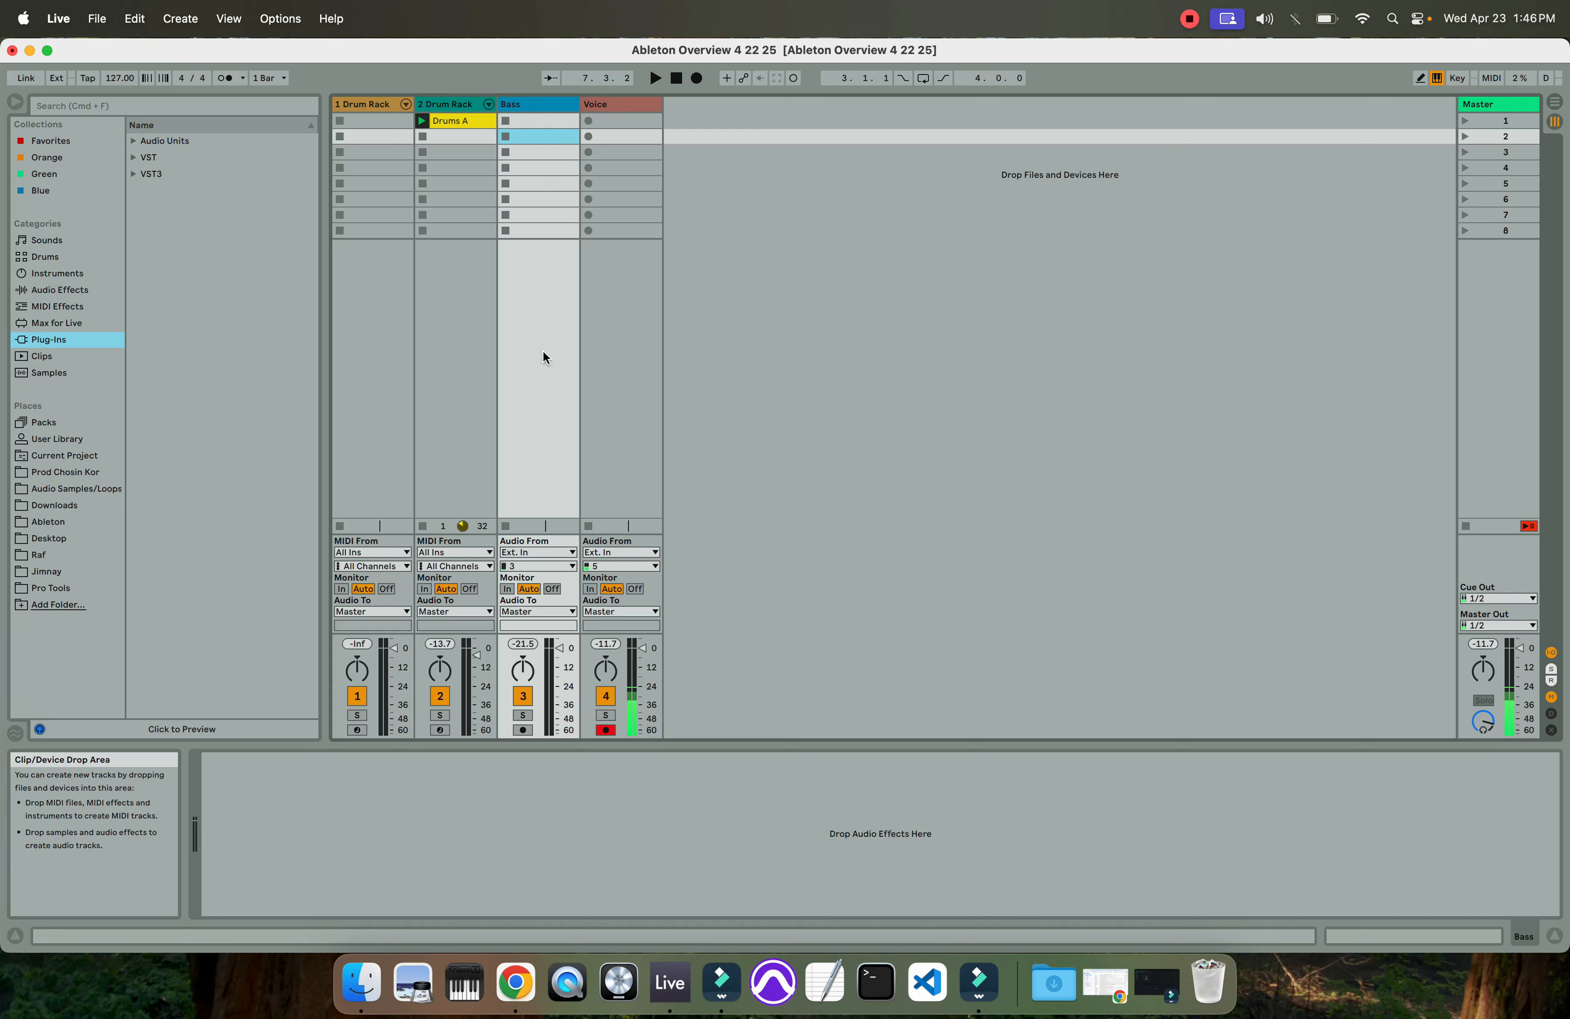
Set the Bass track's audio source to Ext. In with mono input channel 3
{"action": "left_click", "coordinate": [535, 553]}
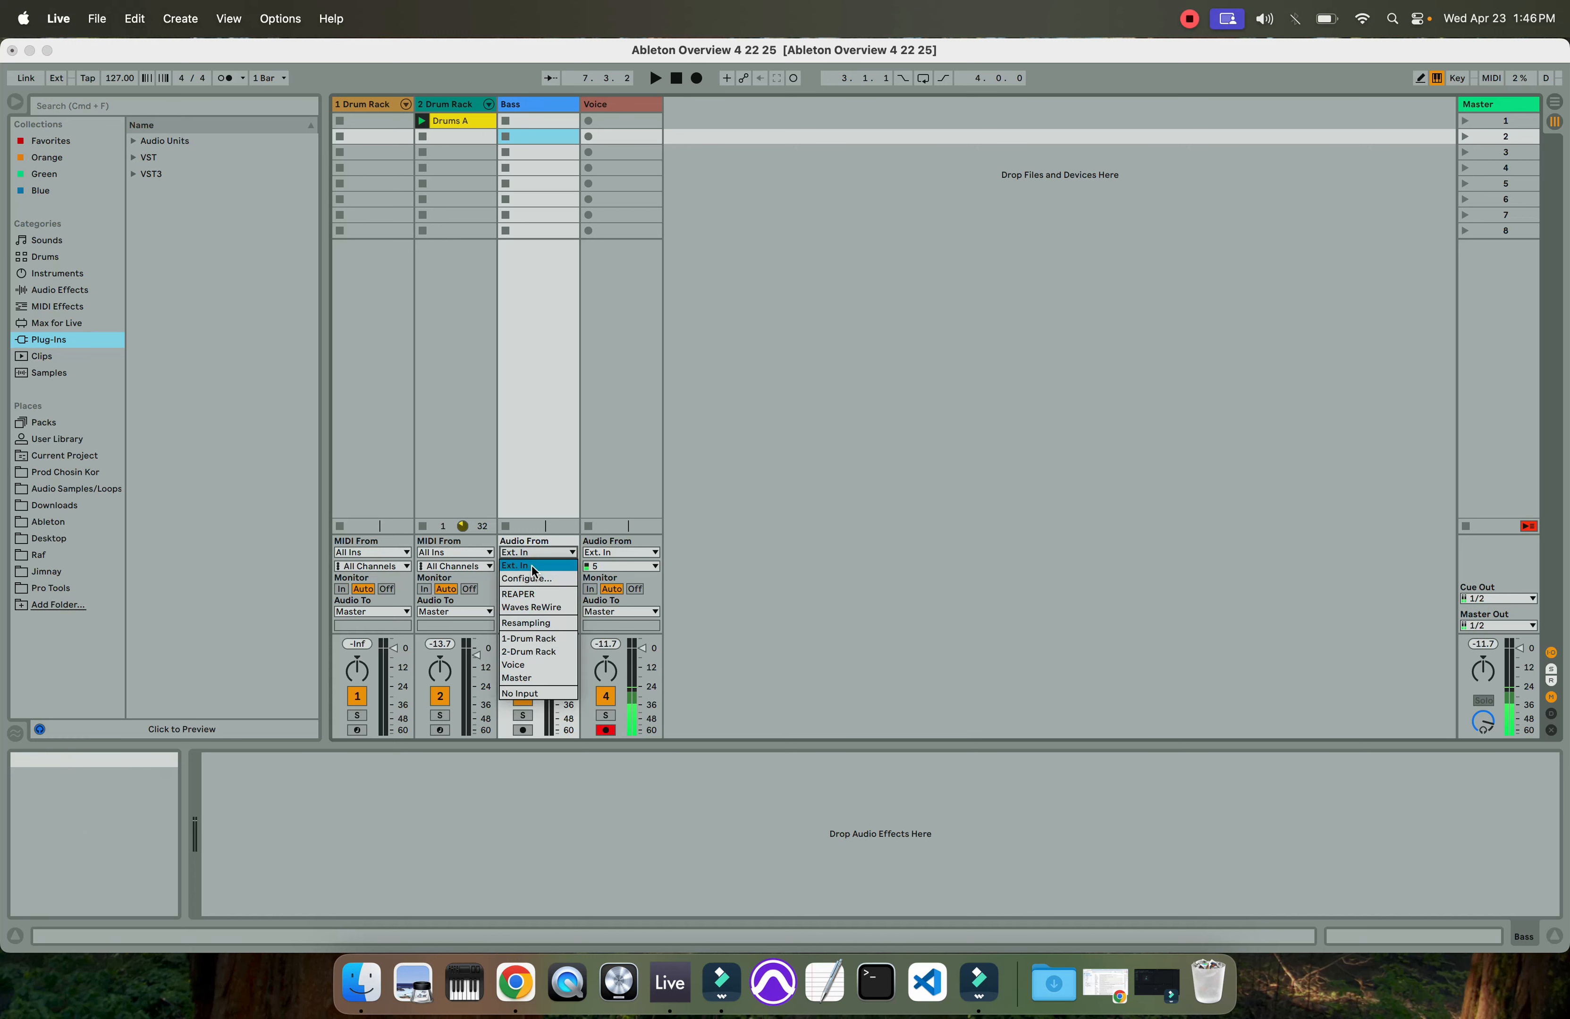
{"action": "left_click", "coordinate": [531, 565]}
{"action": "left_click", "coordinate": [535, 567]}
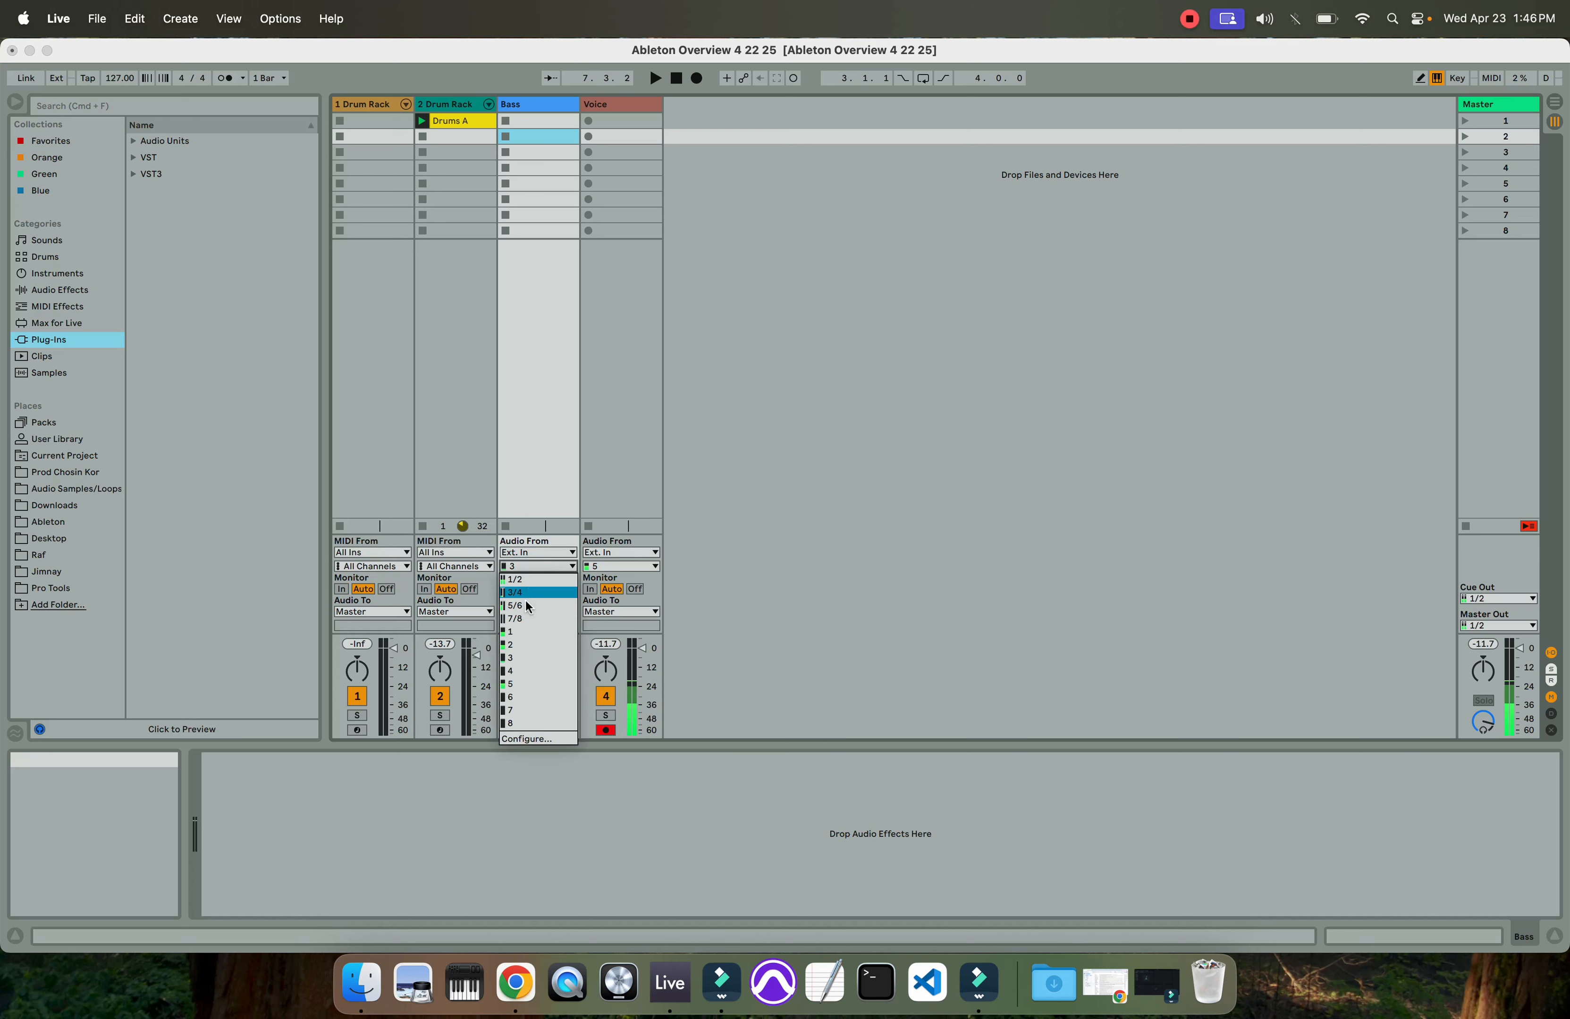
{"action": "left_click", "coordinate": [522, 659]}
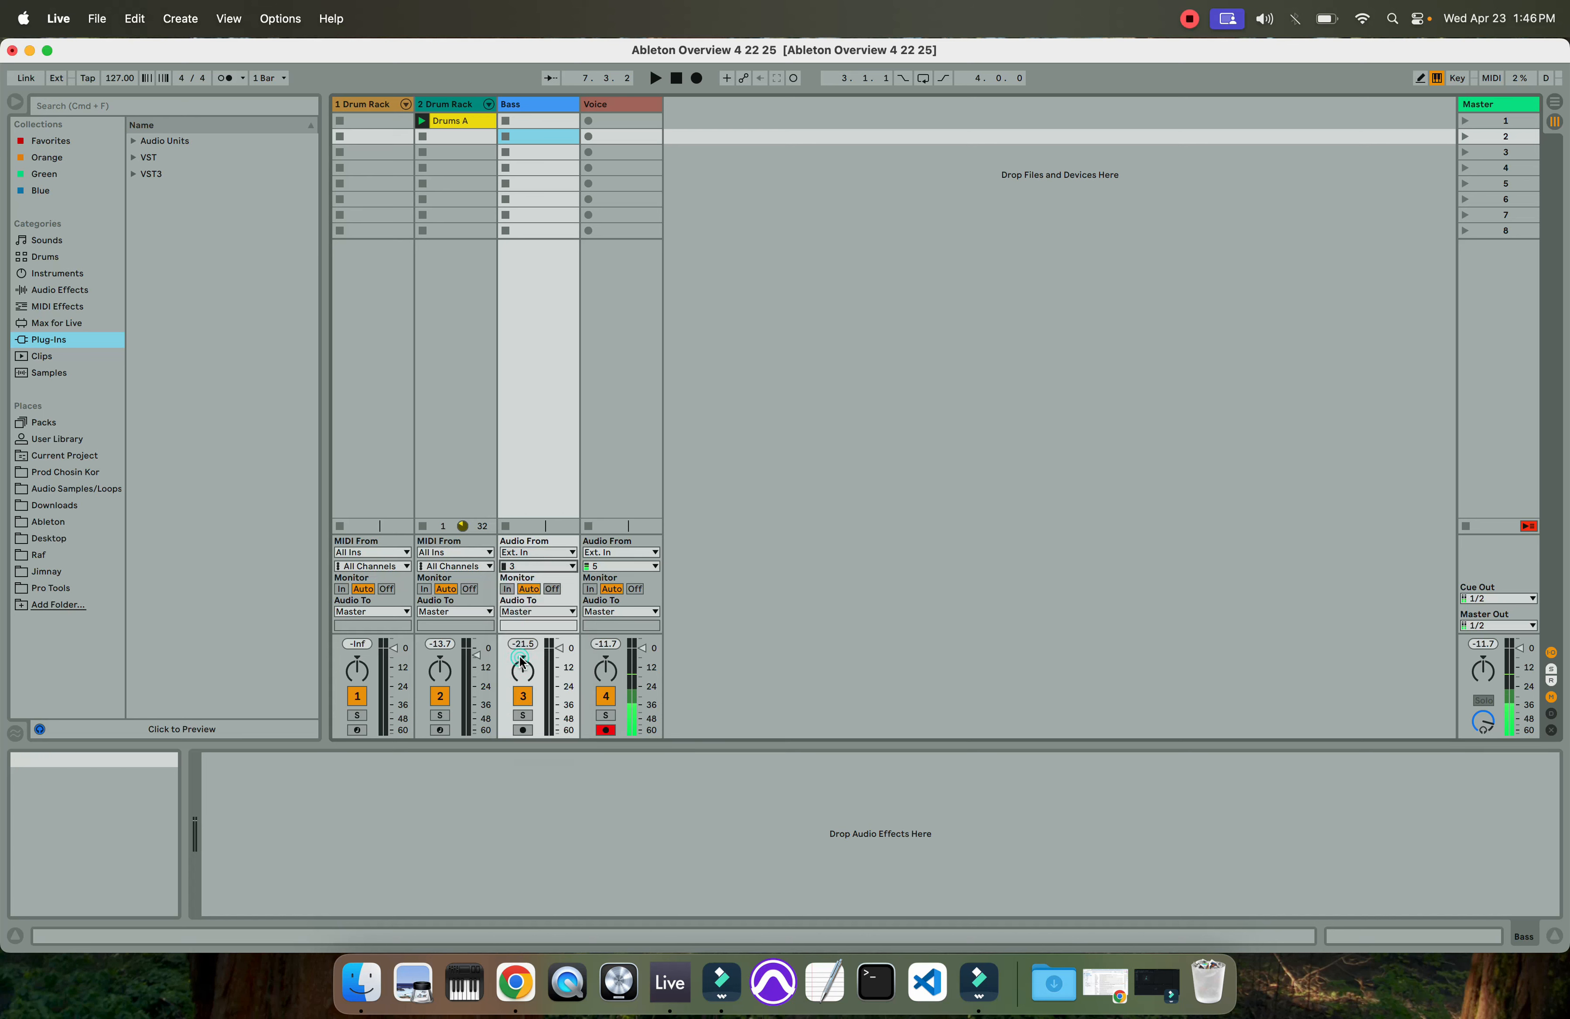
Arm the Bass track alongside the Voice track and select the Bass track's first clip slot
{"action": "left_click", "coordinate": [522, 730]}
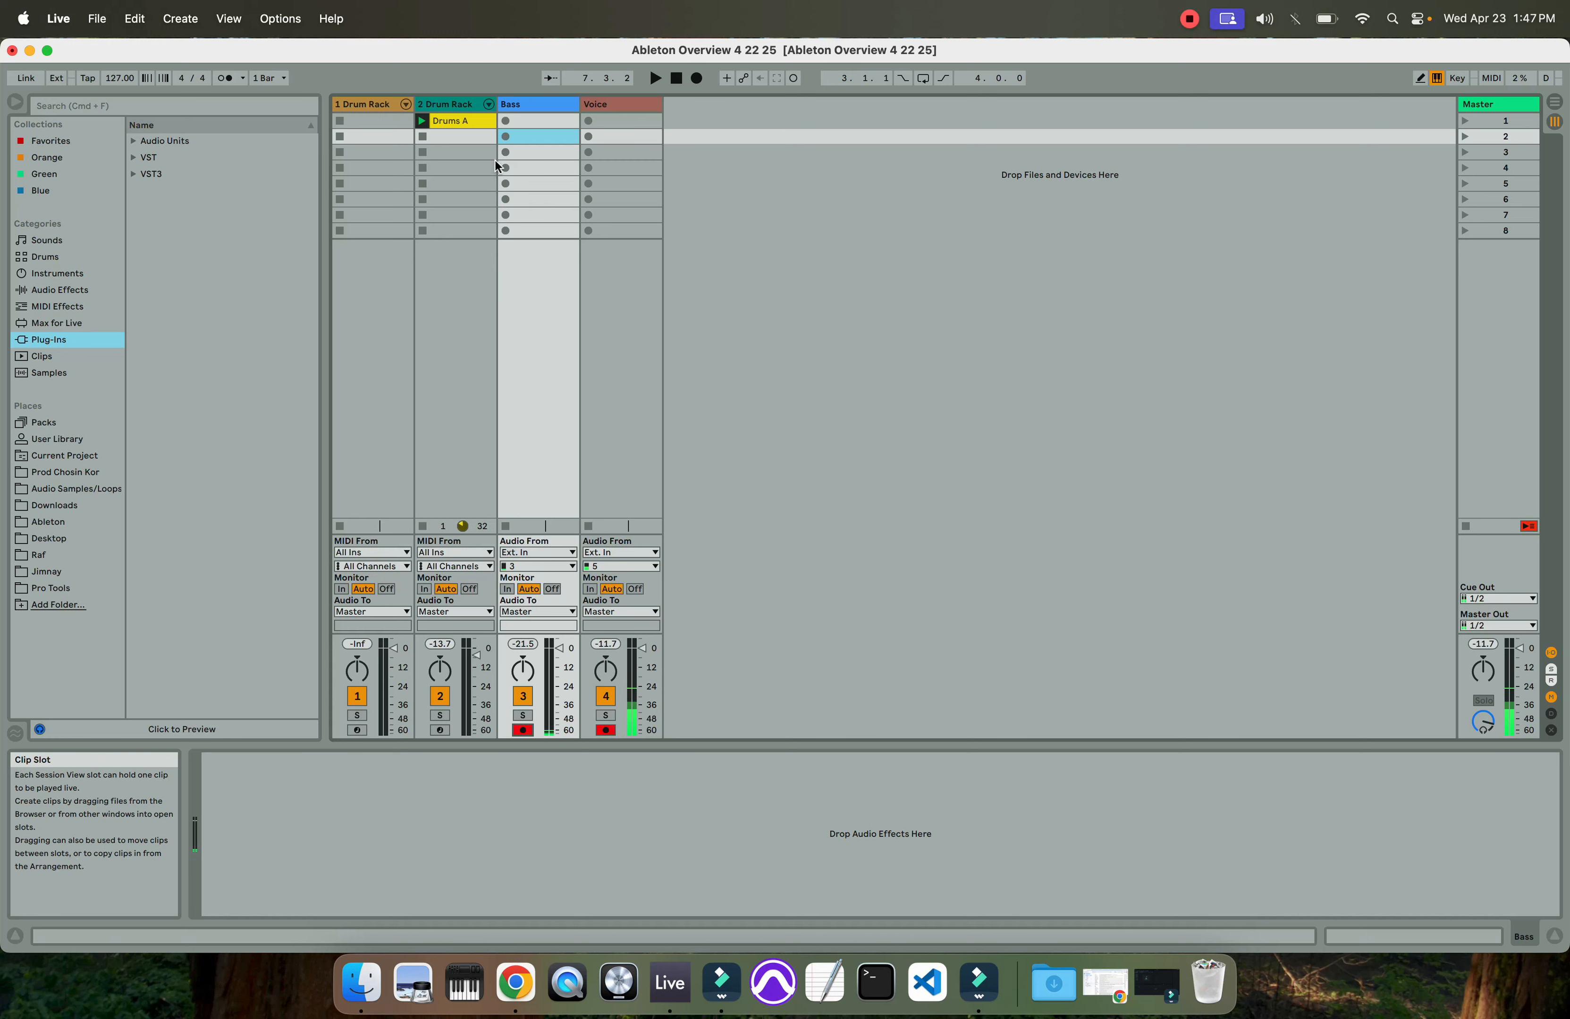
{"action": "left_click", "coordinate": [526, 121]}
{"action": "left_click", "coordinate": [527, 130]}
{"action": "left_click", "coordinate": [526, 121]}
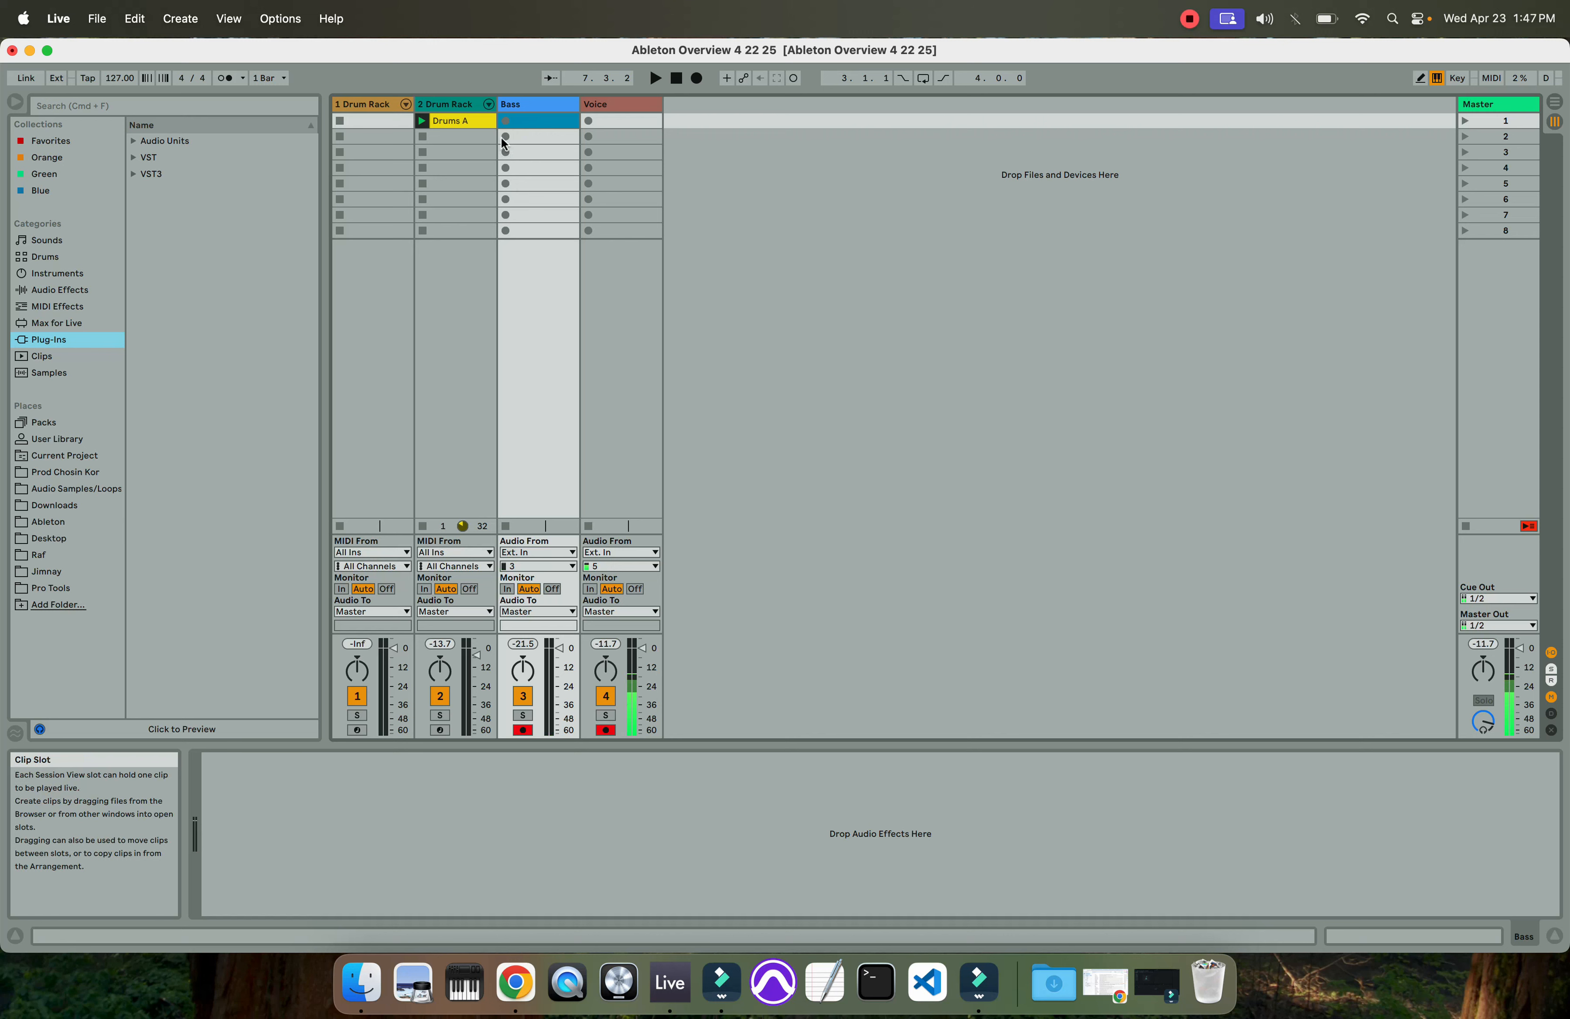
{"action": "left_click", "coordinate": [525, 122]}
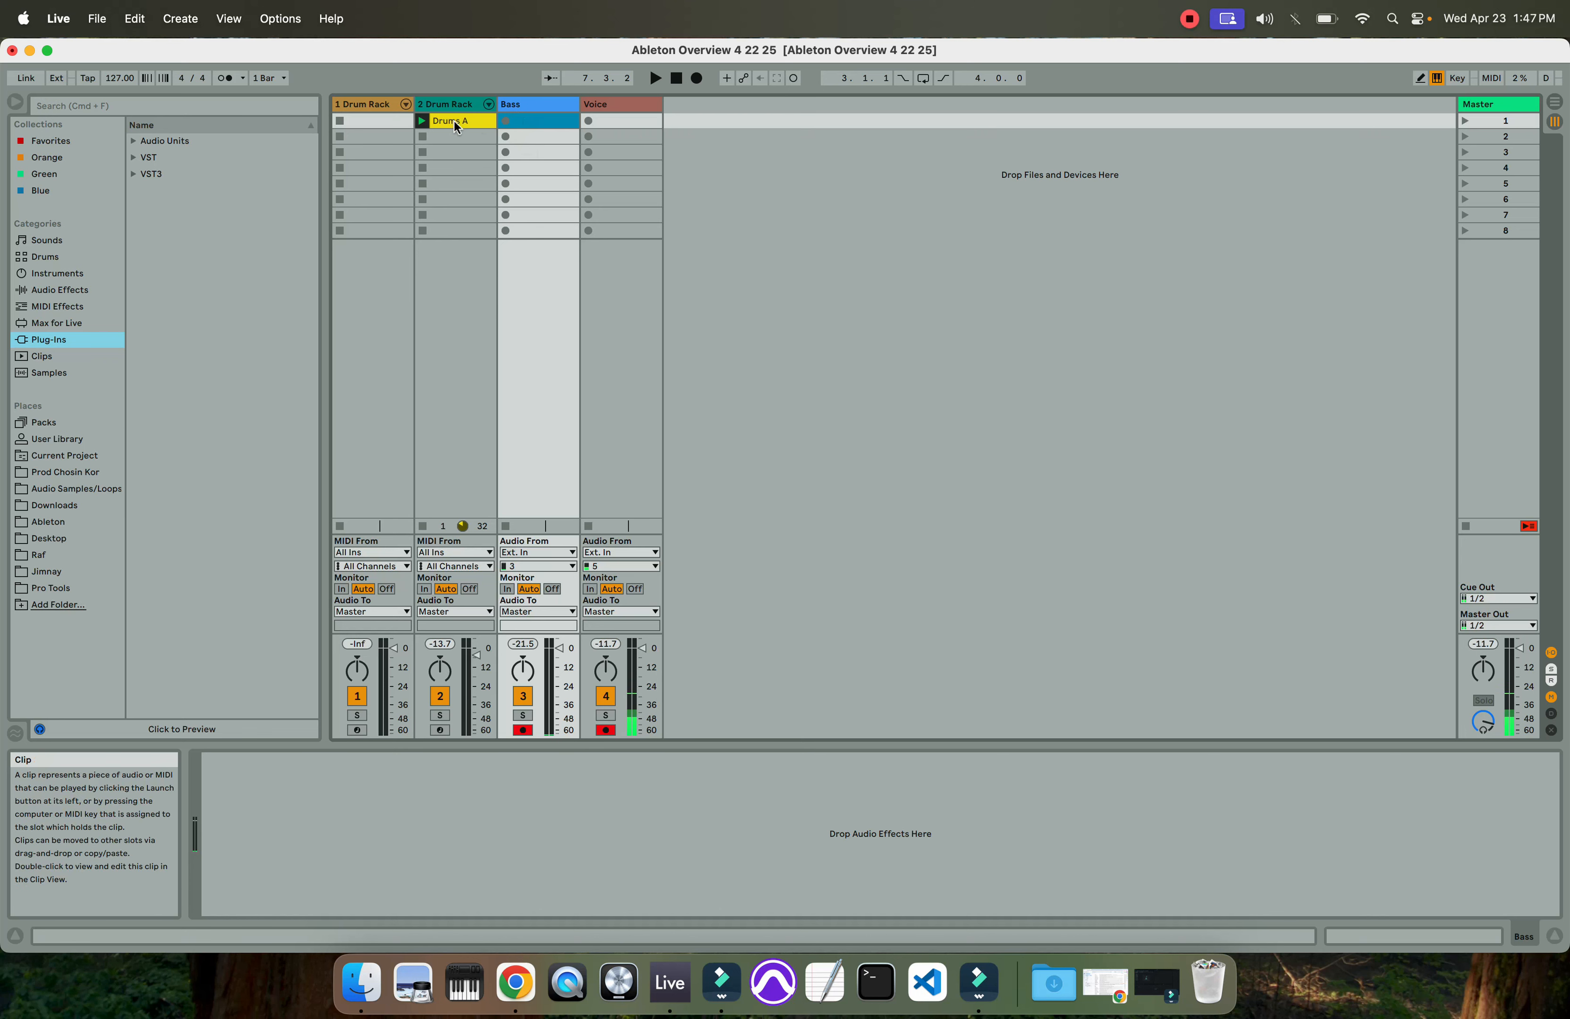
Switch to Arrangement View, return the song position to 1.1.1, and go back to Session View
{"action": "key", "text": "Tab"}
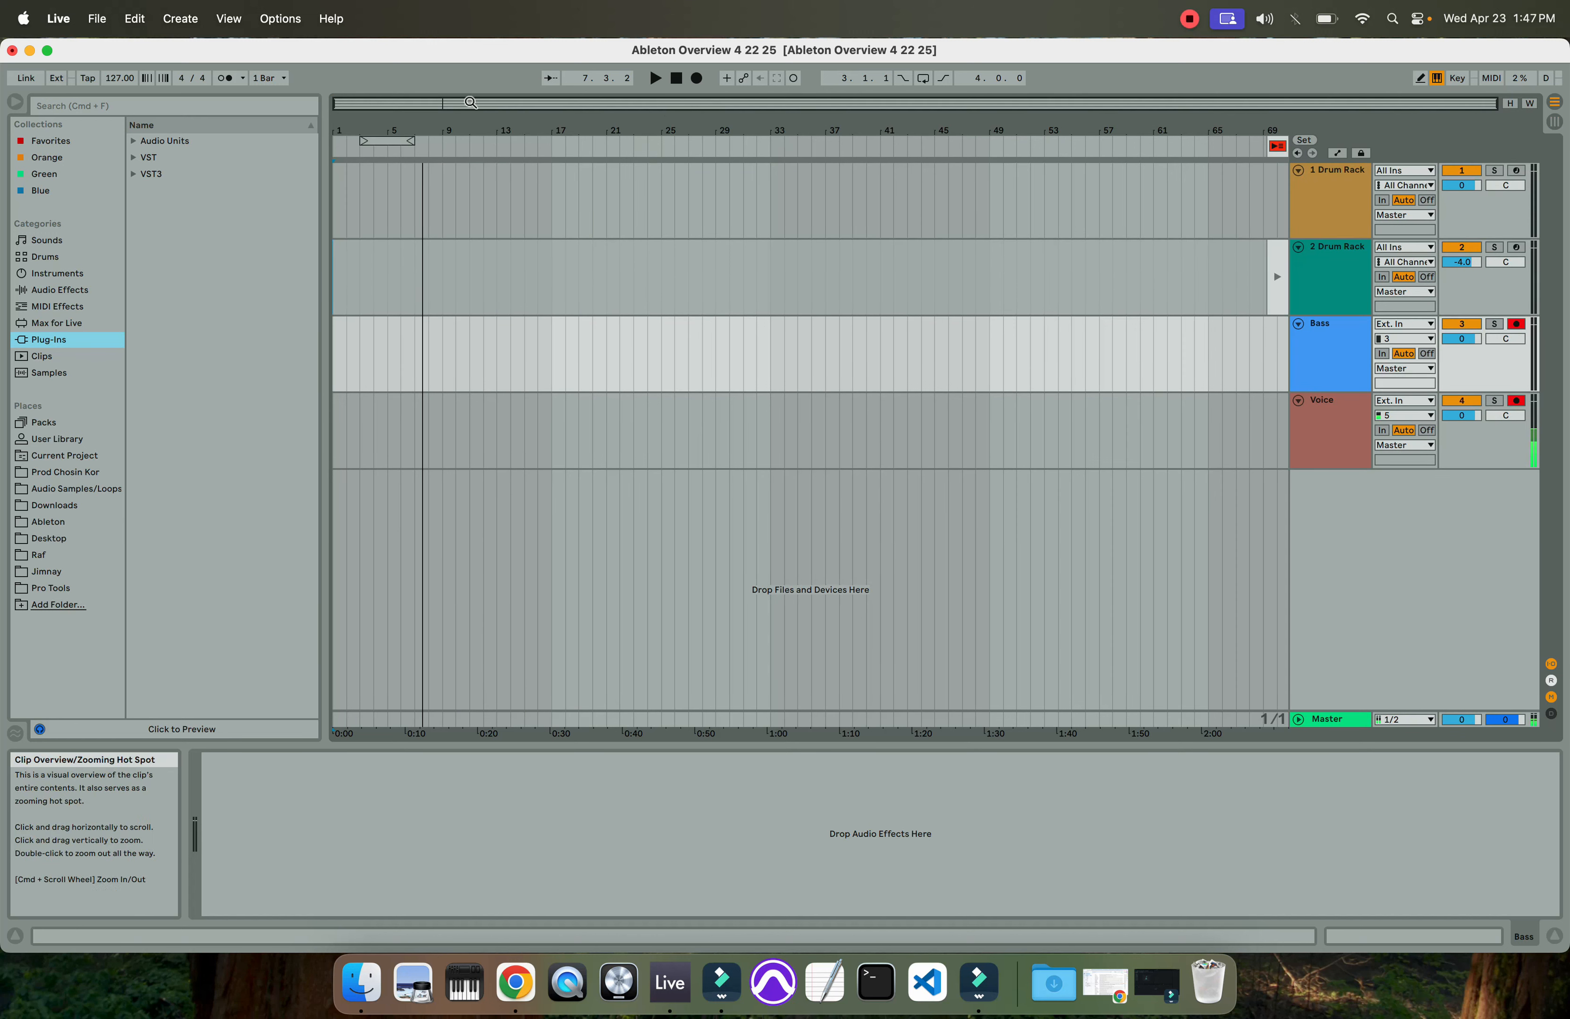
{"action": "left_click", "coordinate": [678, 82]}
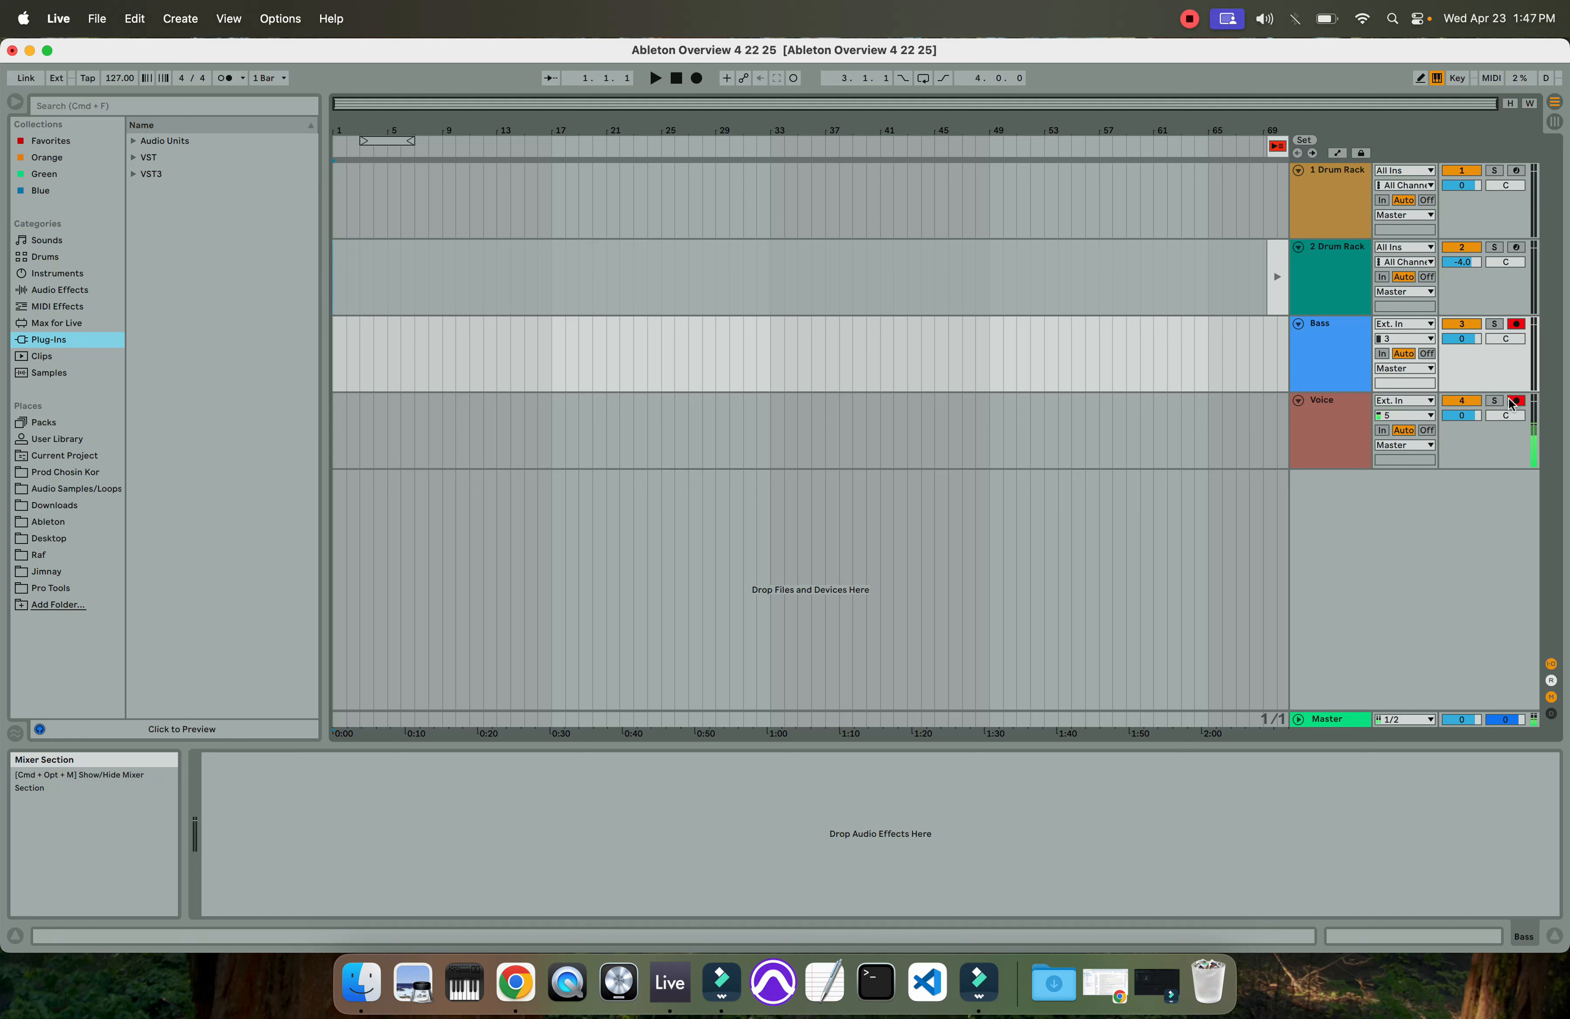
{"action": "key", "text": "Tab"}
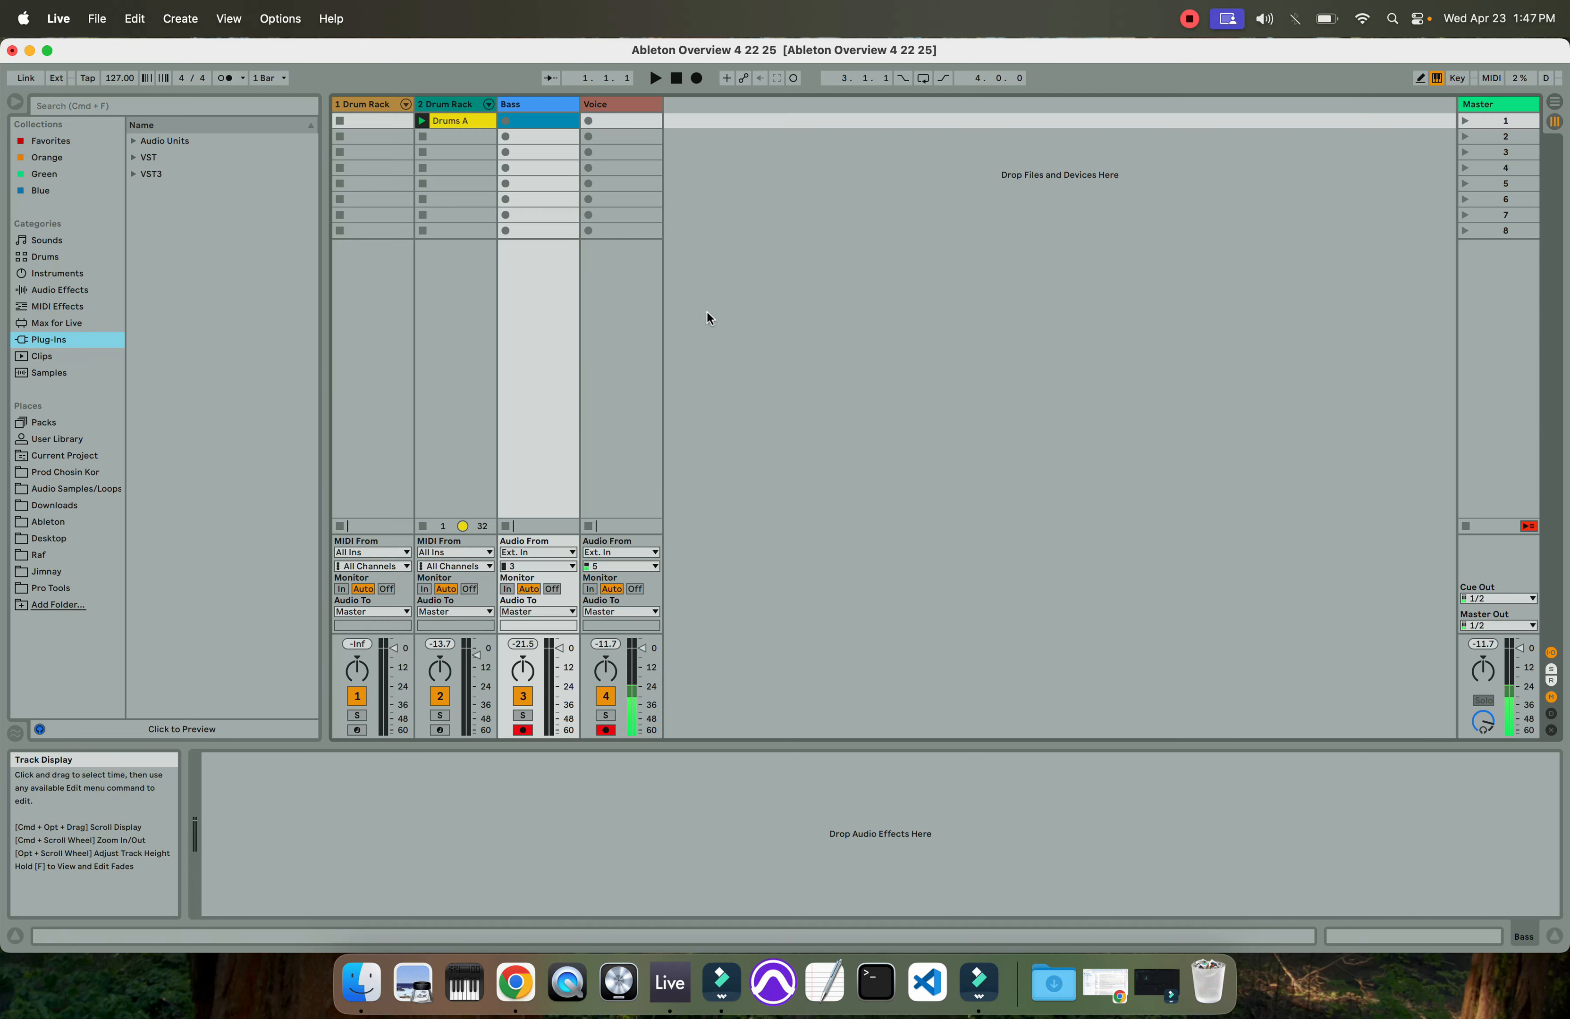
Record a bass clip about 14 bars long into the Bass track's first slot, then stop playback
{"action": "left_click", "coordinate": [519, 122]}
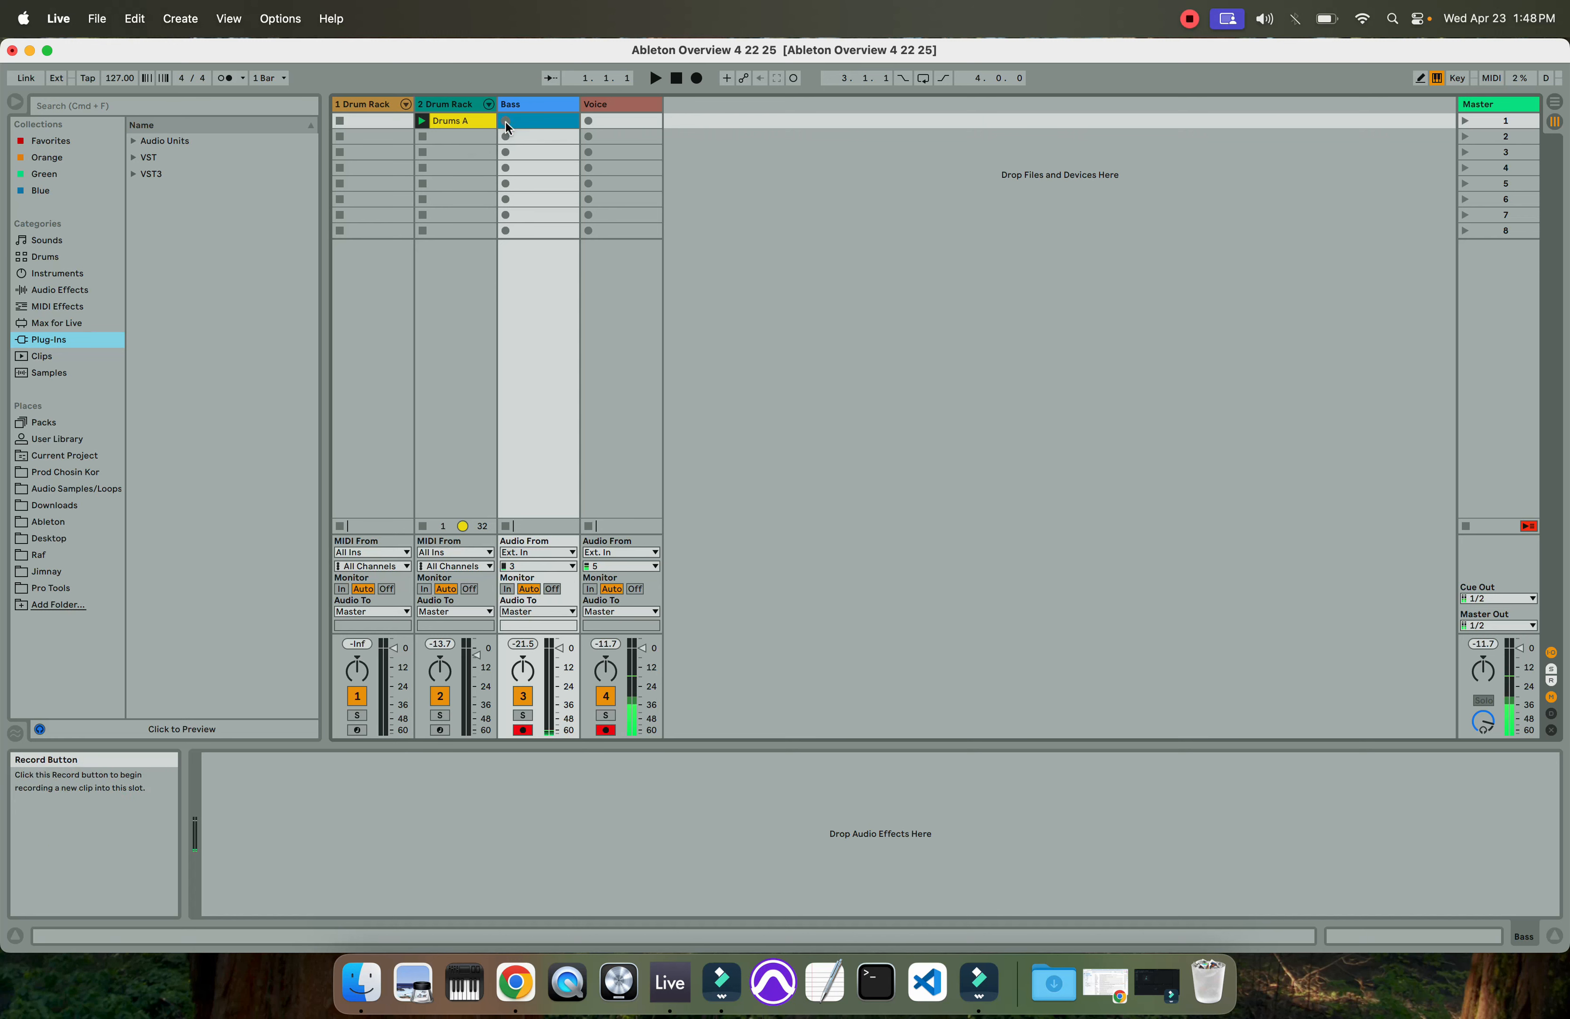
{"action": "left_click", "coordinate": [506, 121]}
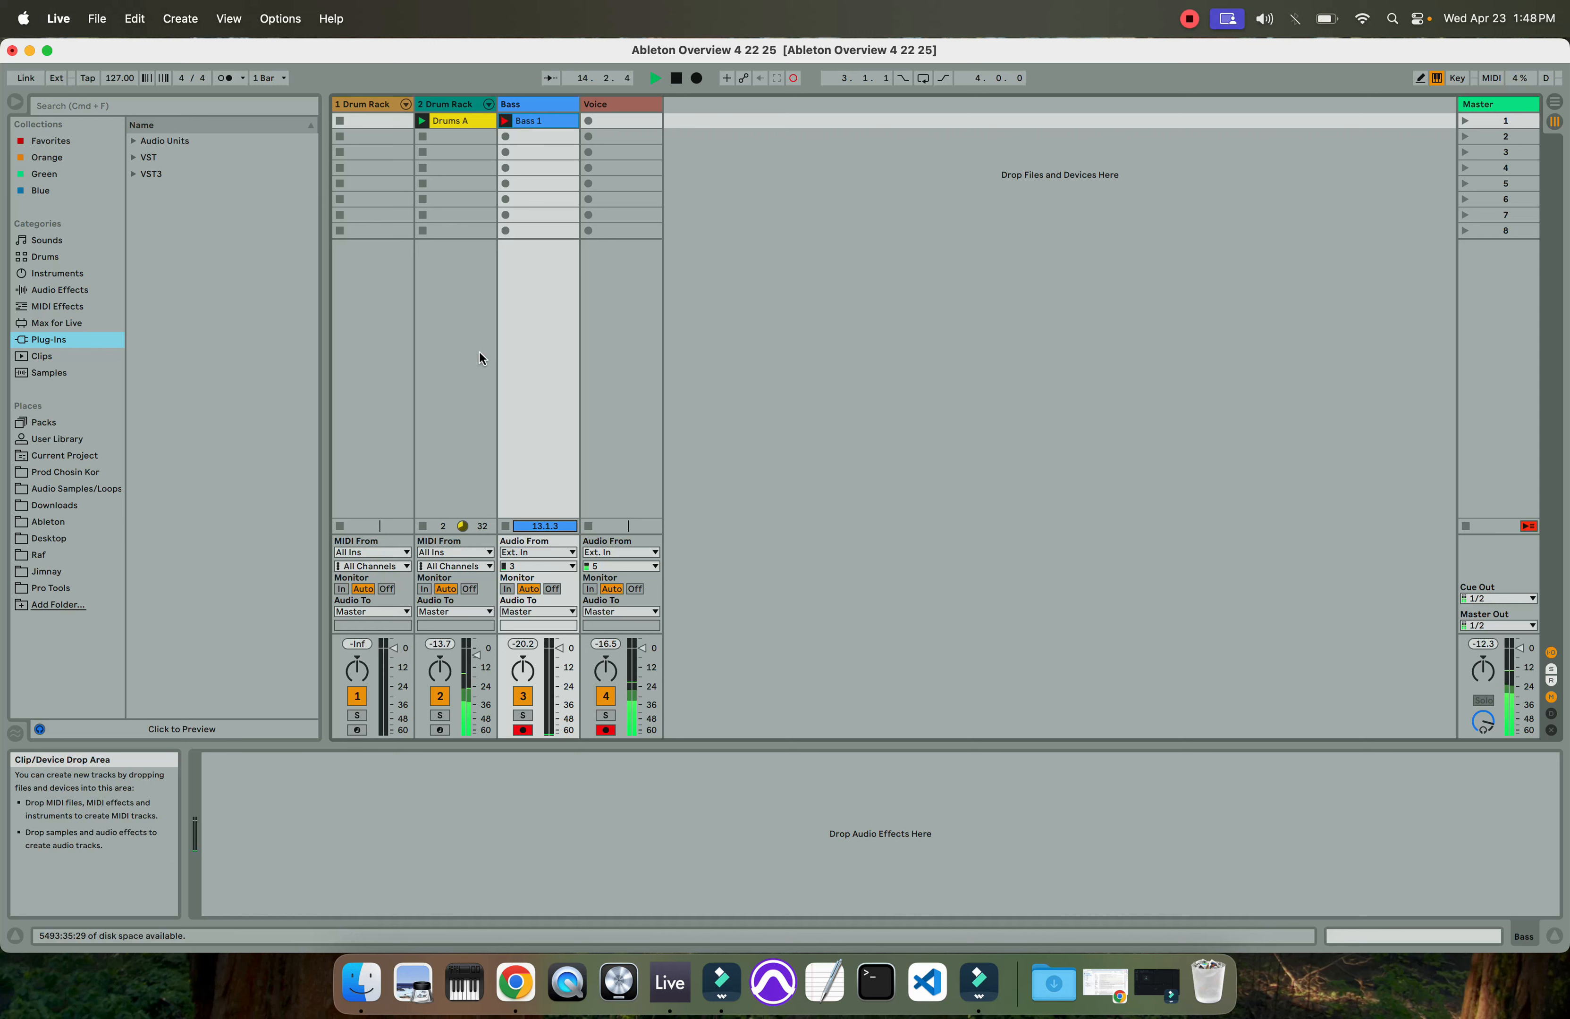
{"action": "key", "text": "space"}
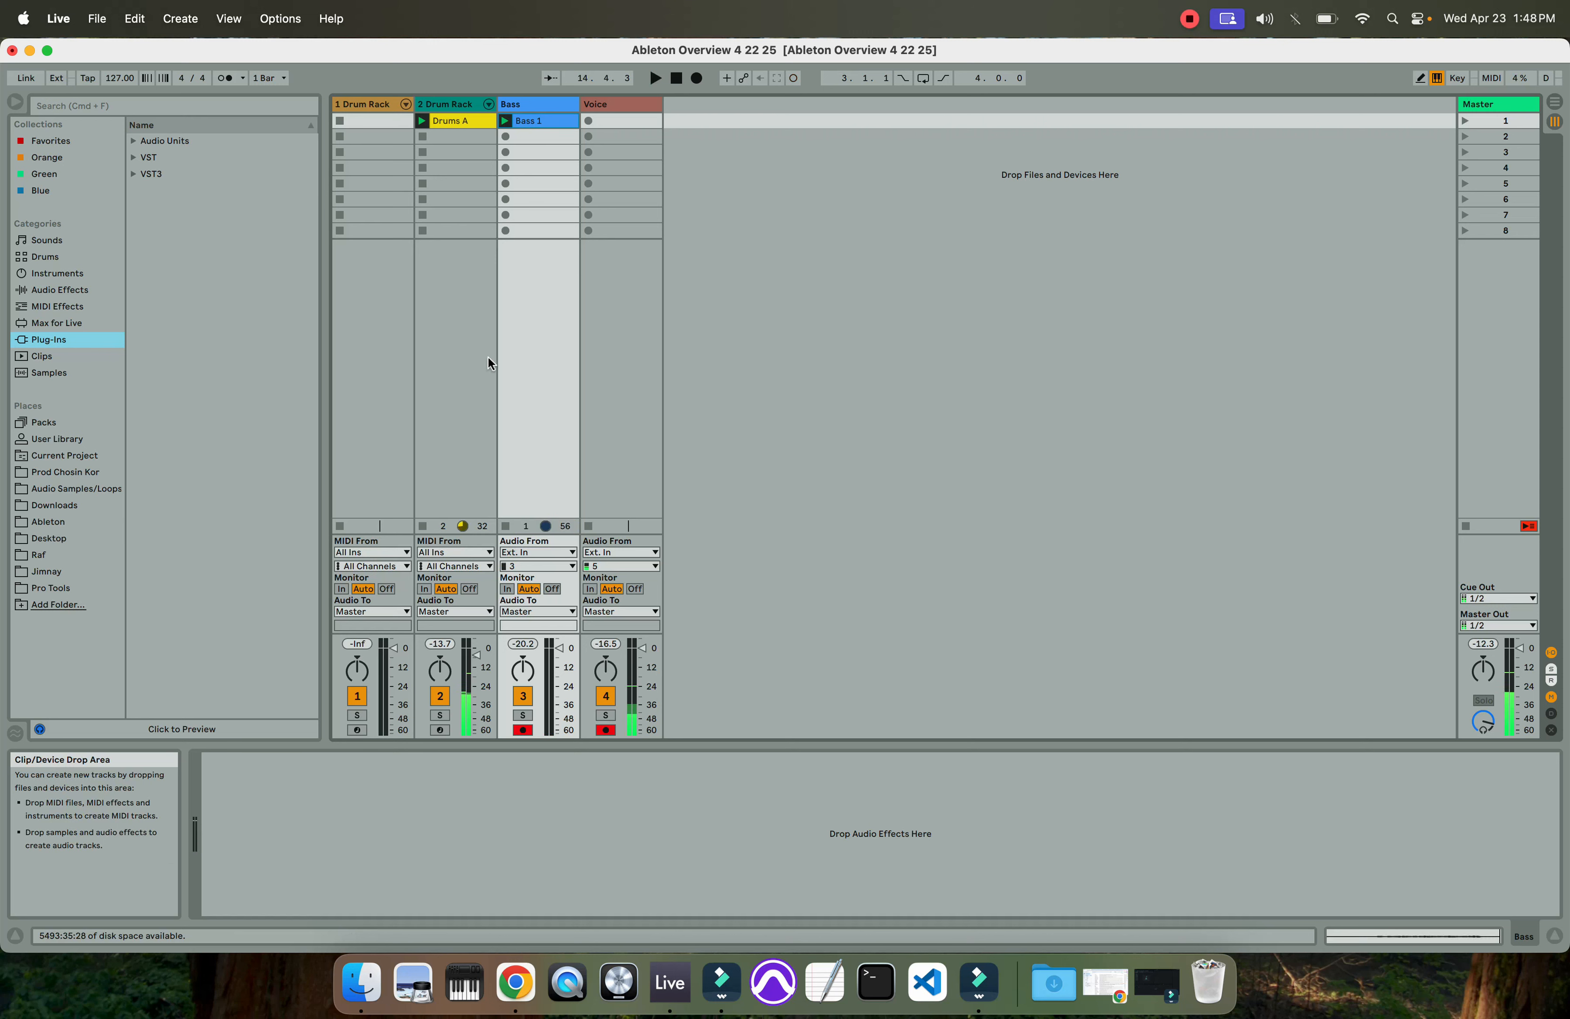
Show the recorded Bass 1 clip in an enlarged Clip View and examine its audio file in the browser
{"action": "double_click", "coordinate": [536, 121]}
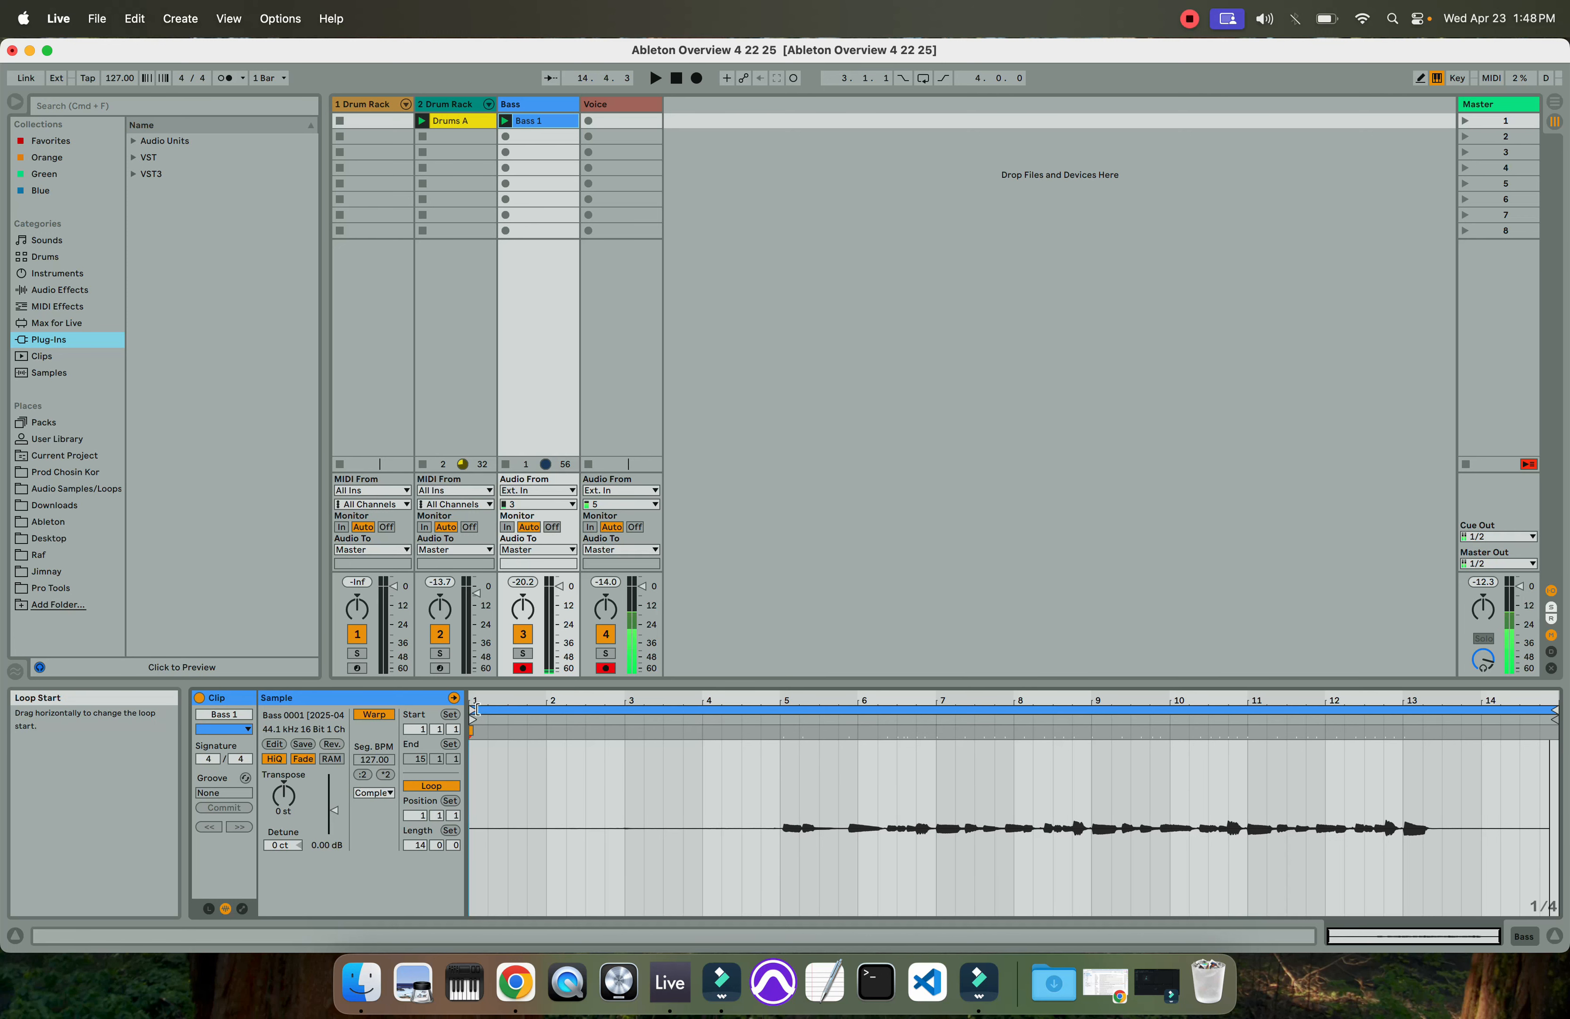
{"action": "left_click_drag", "start_coordinate": [485, 682], "coordinate": [486, 667]}
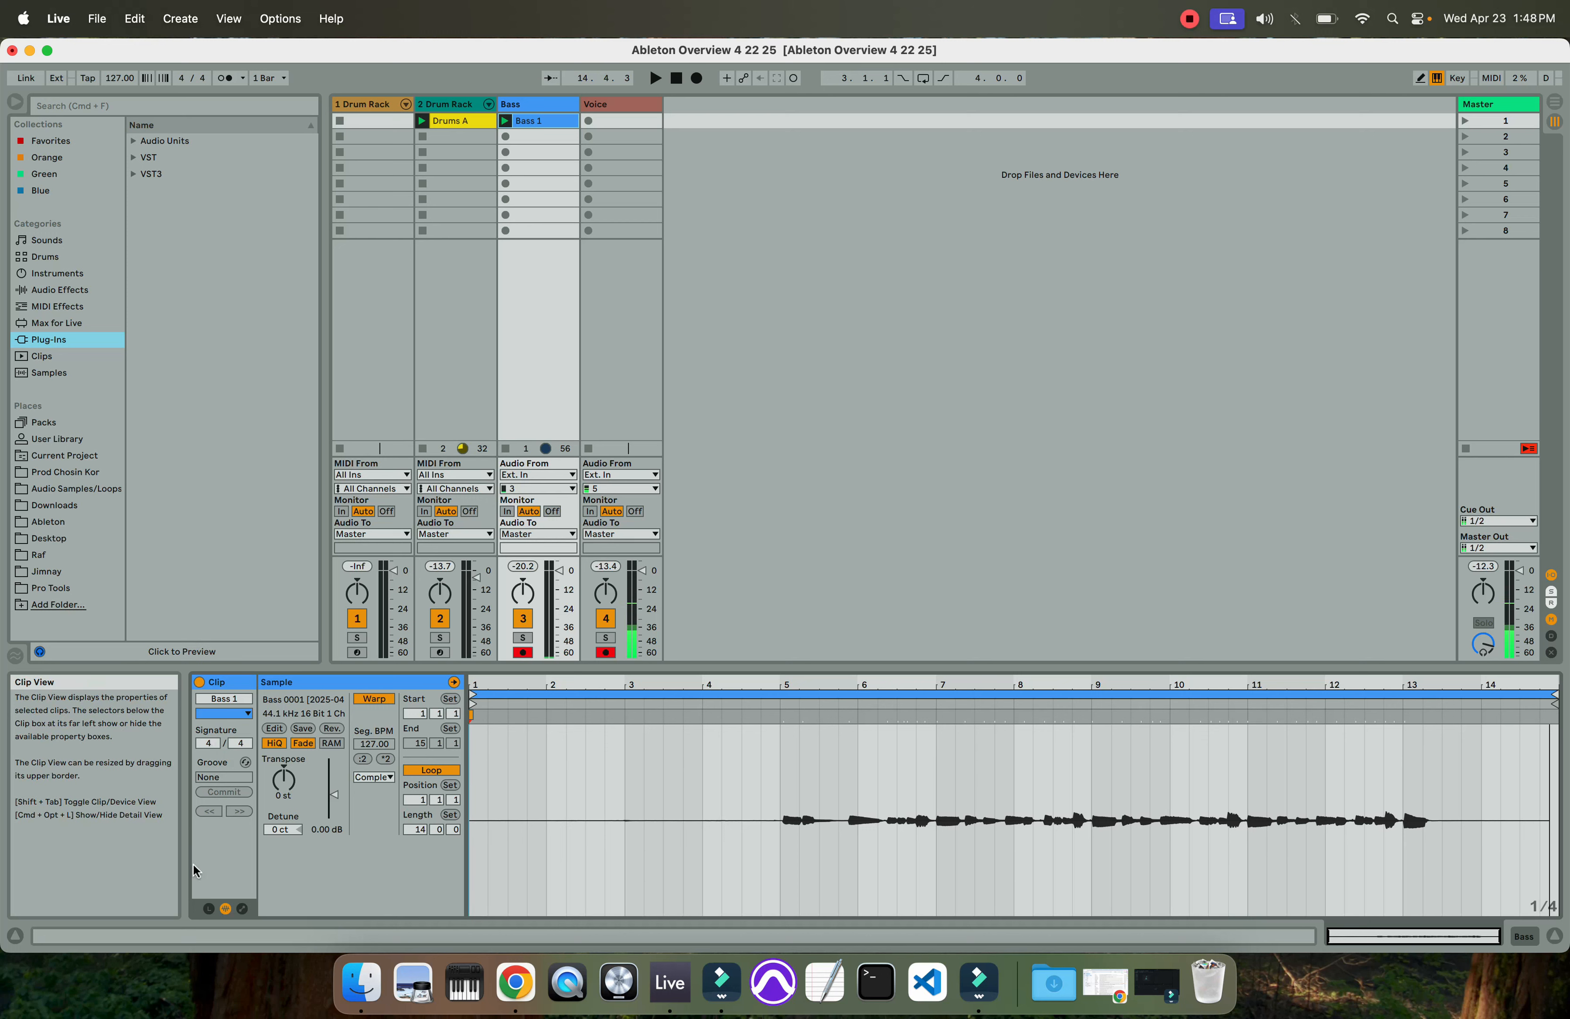
{"action": "left_click", "coordinate": [302, 701]}
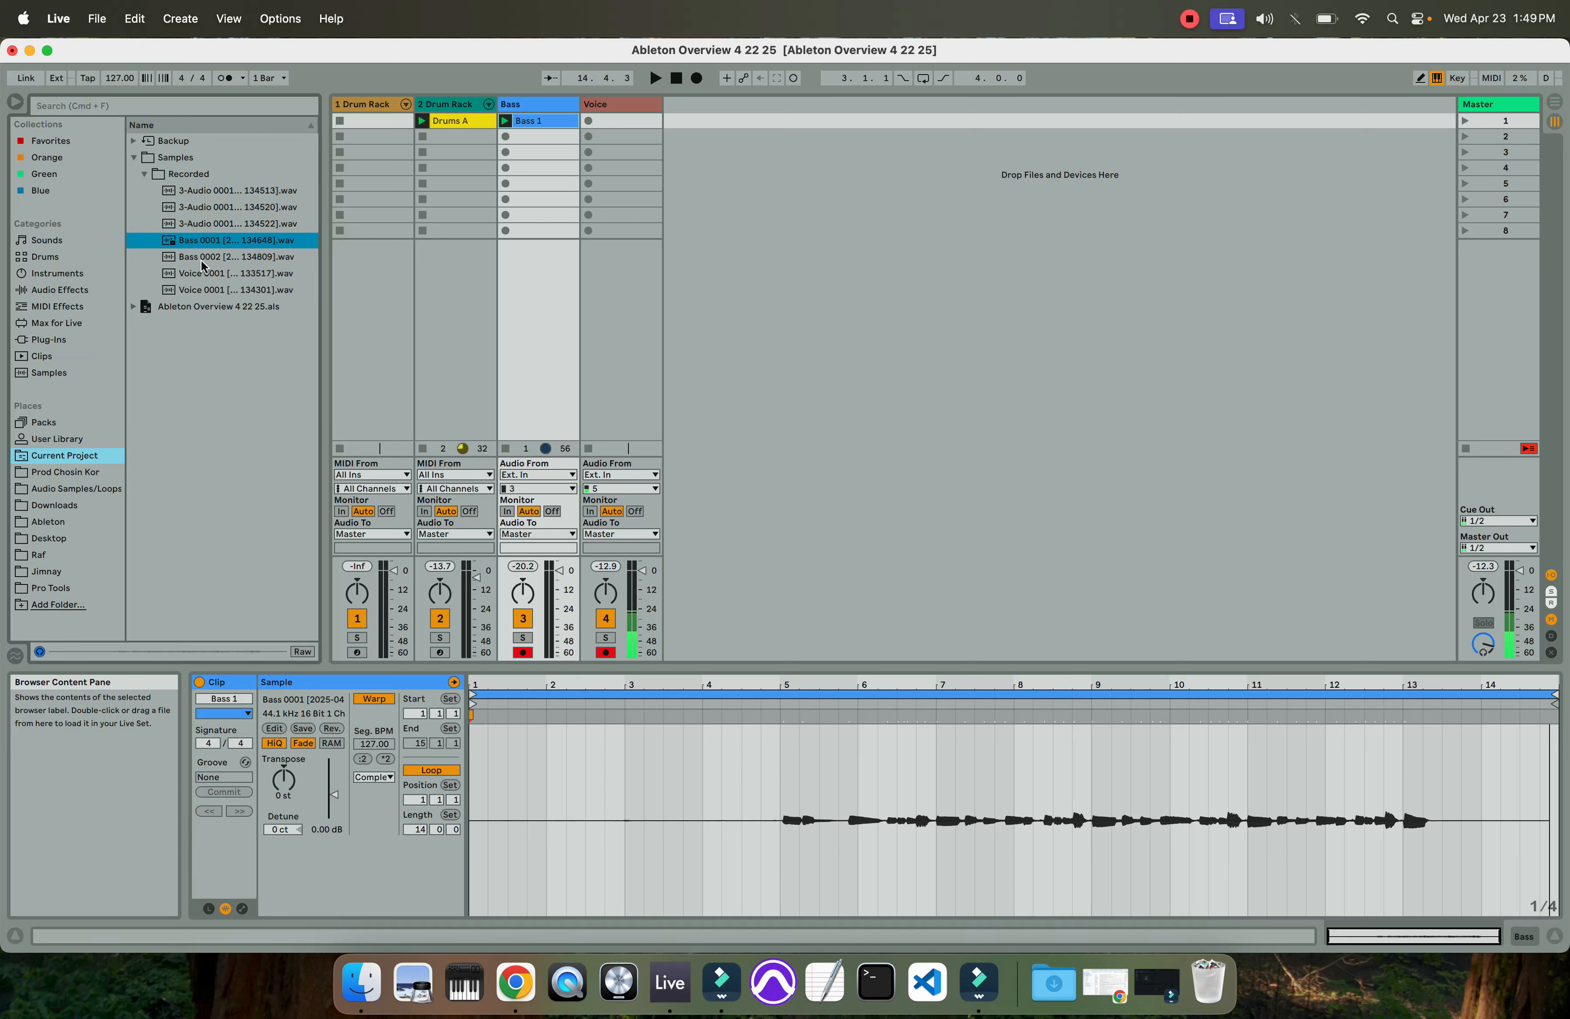
{"action": "right_click", "coordinate": [213, 242]}
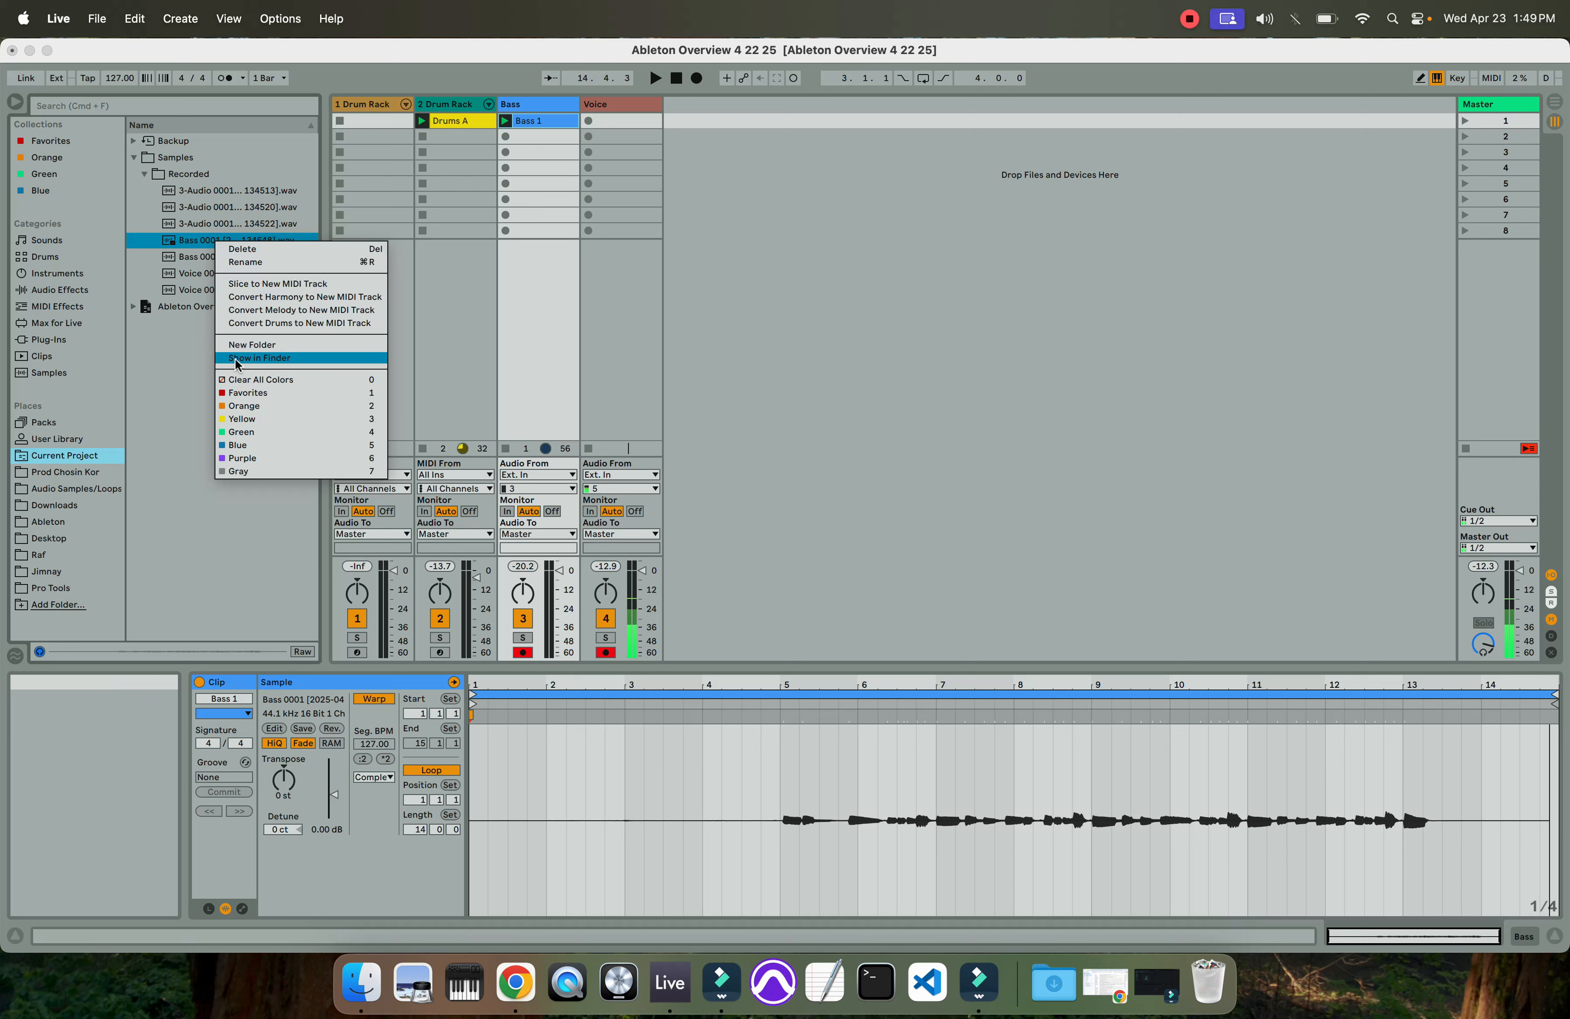
{"action": "left_click", "coordinate": [526, 203]}
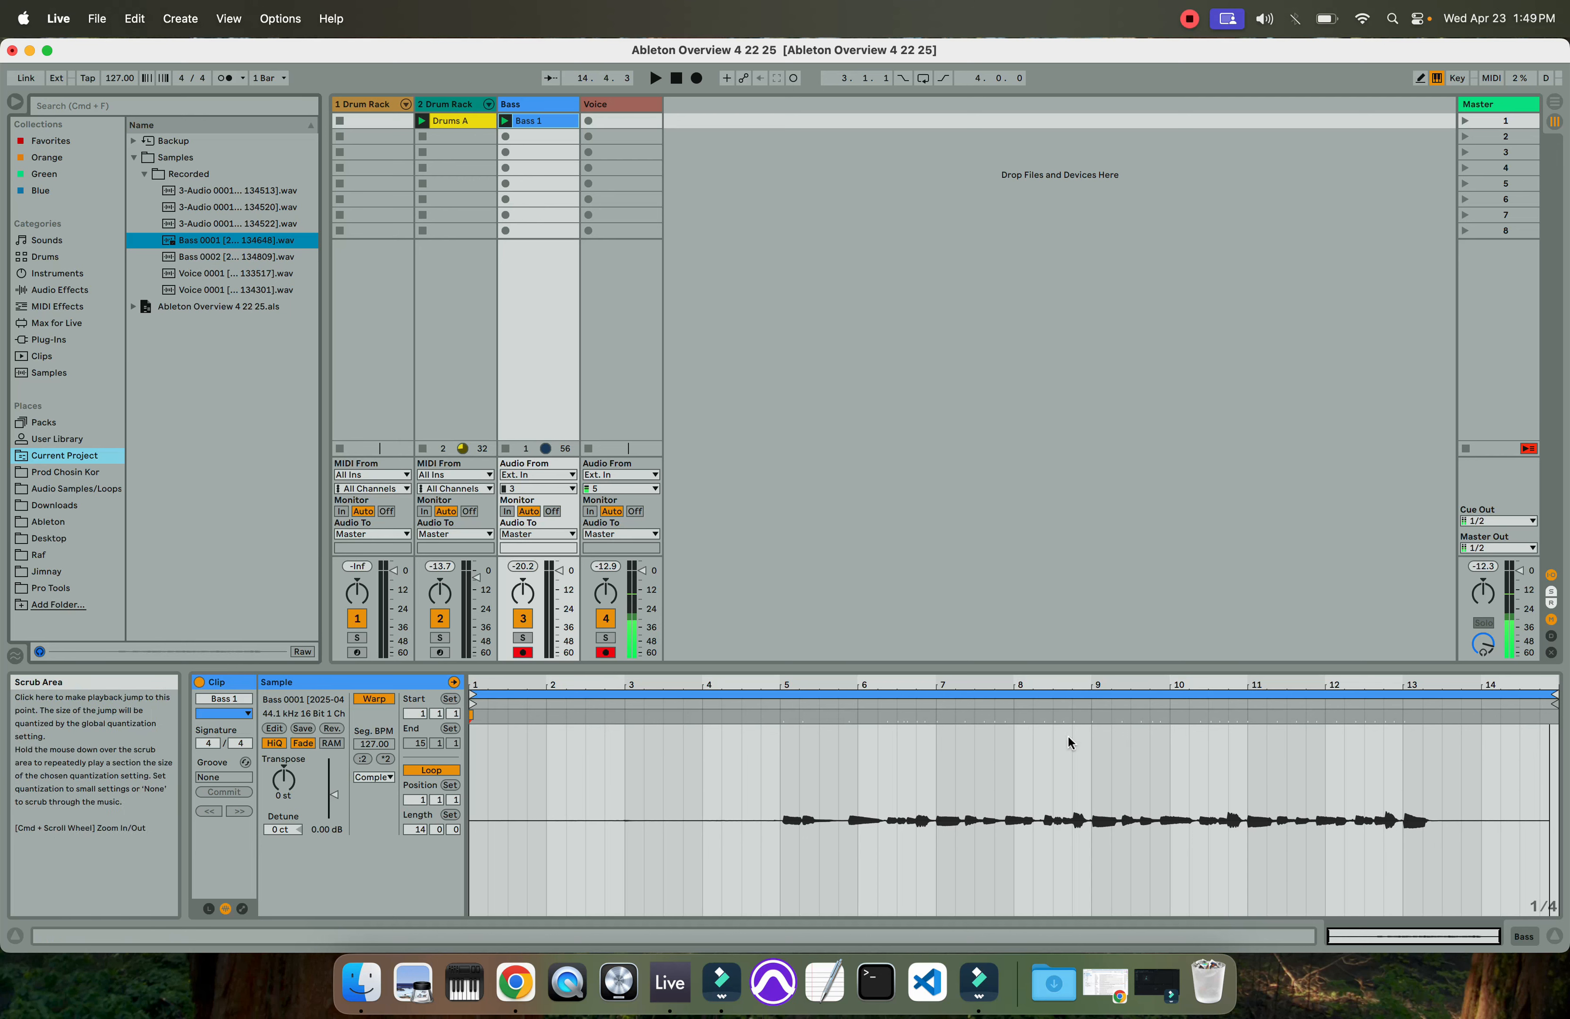
Set the Bass 1 clip's loop to start at bar 9 and end at bar 13, a length of four bars
{"action": "left_click_drag", "start_coordinate": [473, 693], "coordinate": [1092, 693]}
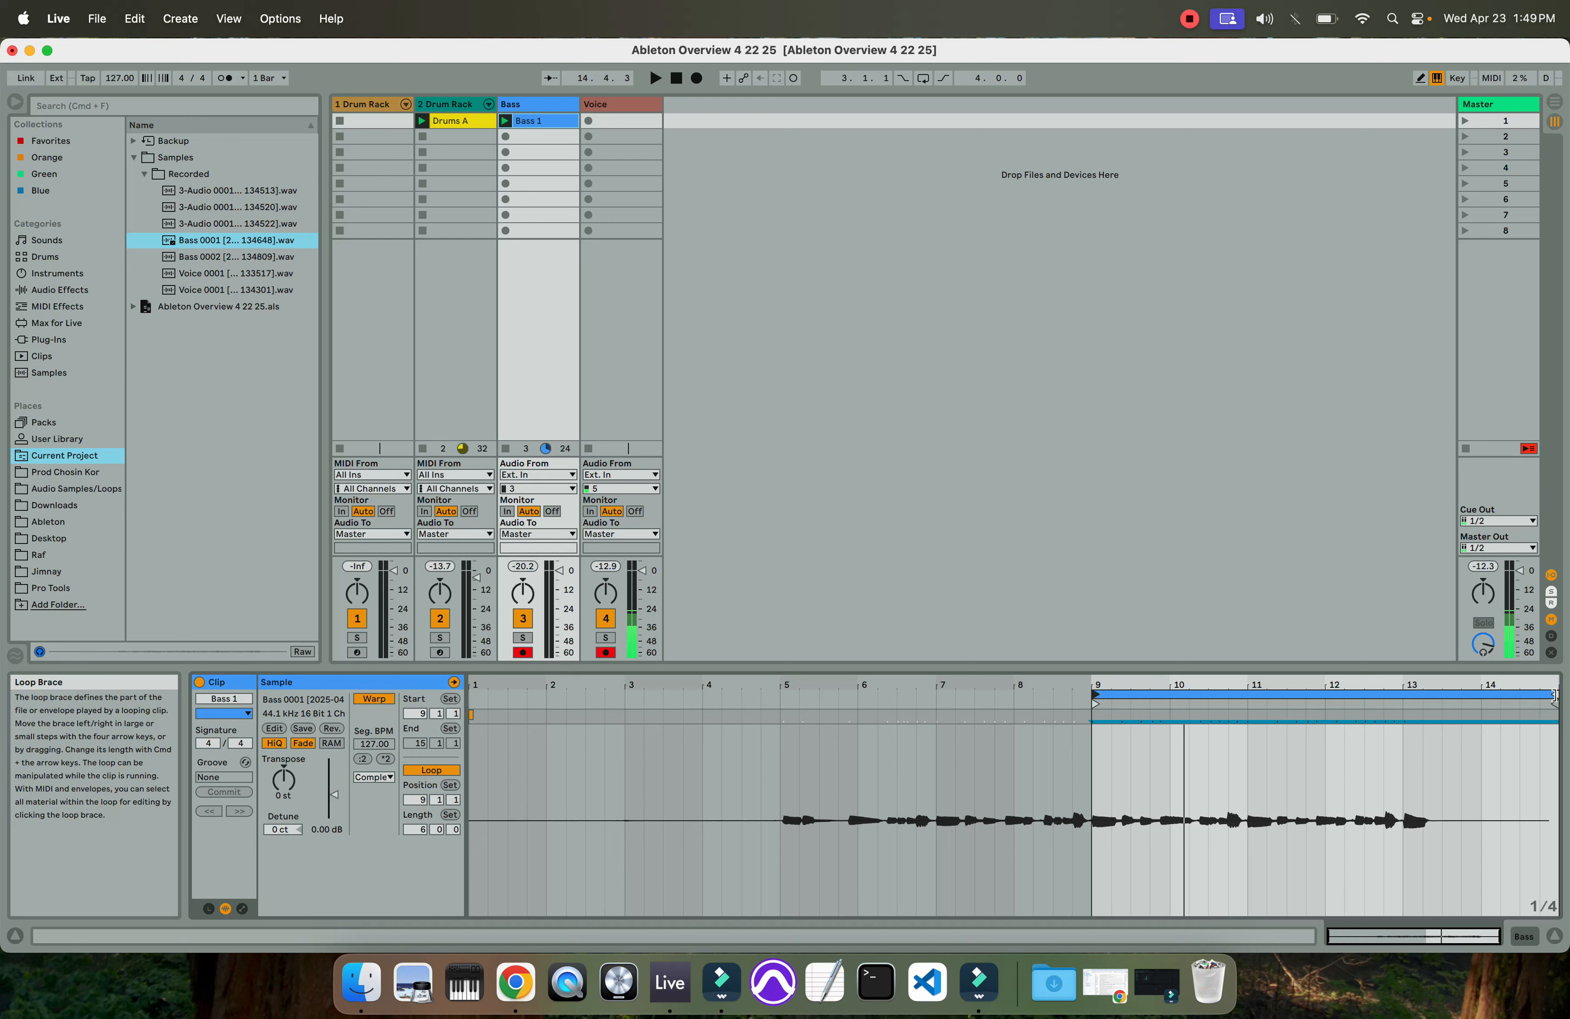
{"action": "left_click_drag", "start_coordinate": [1553, 696], "coordinate": [1402, 696]}
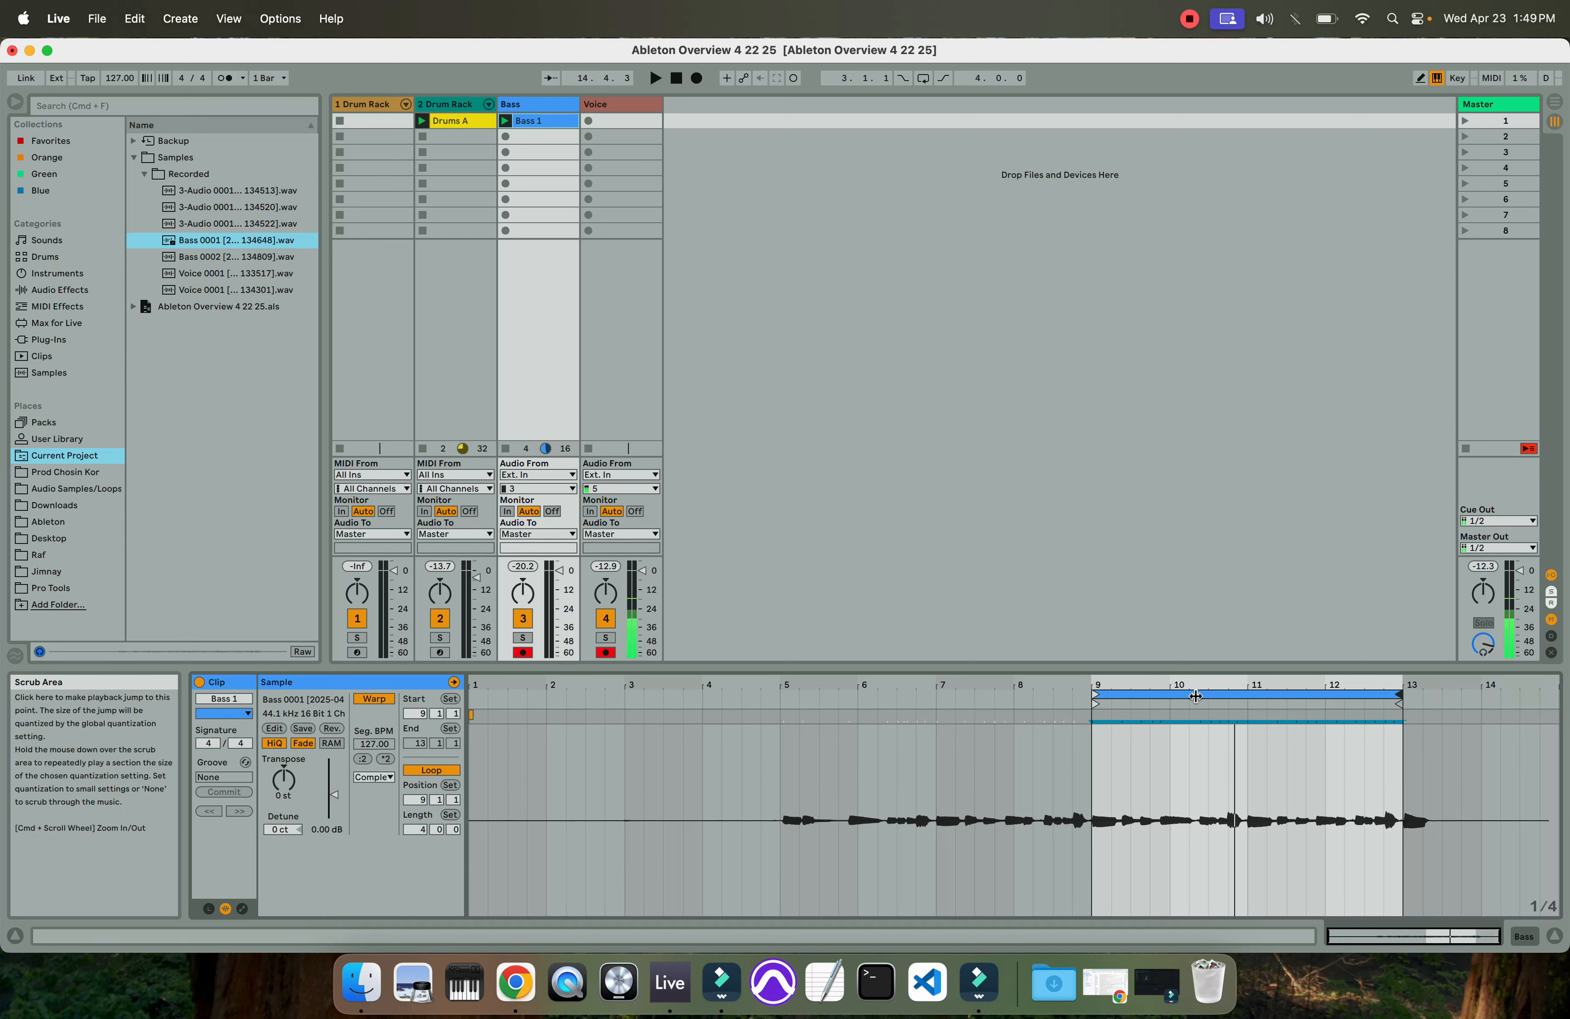
{"action": "left_click_drag", "start_coordinate": [1116, 680], "coordinate": [1116, 692]}
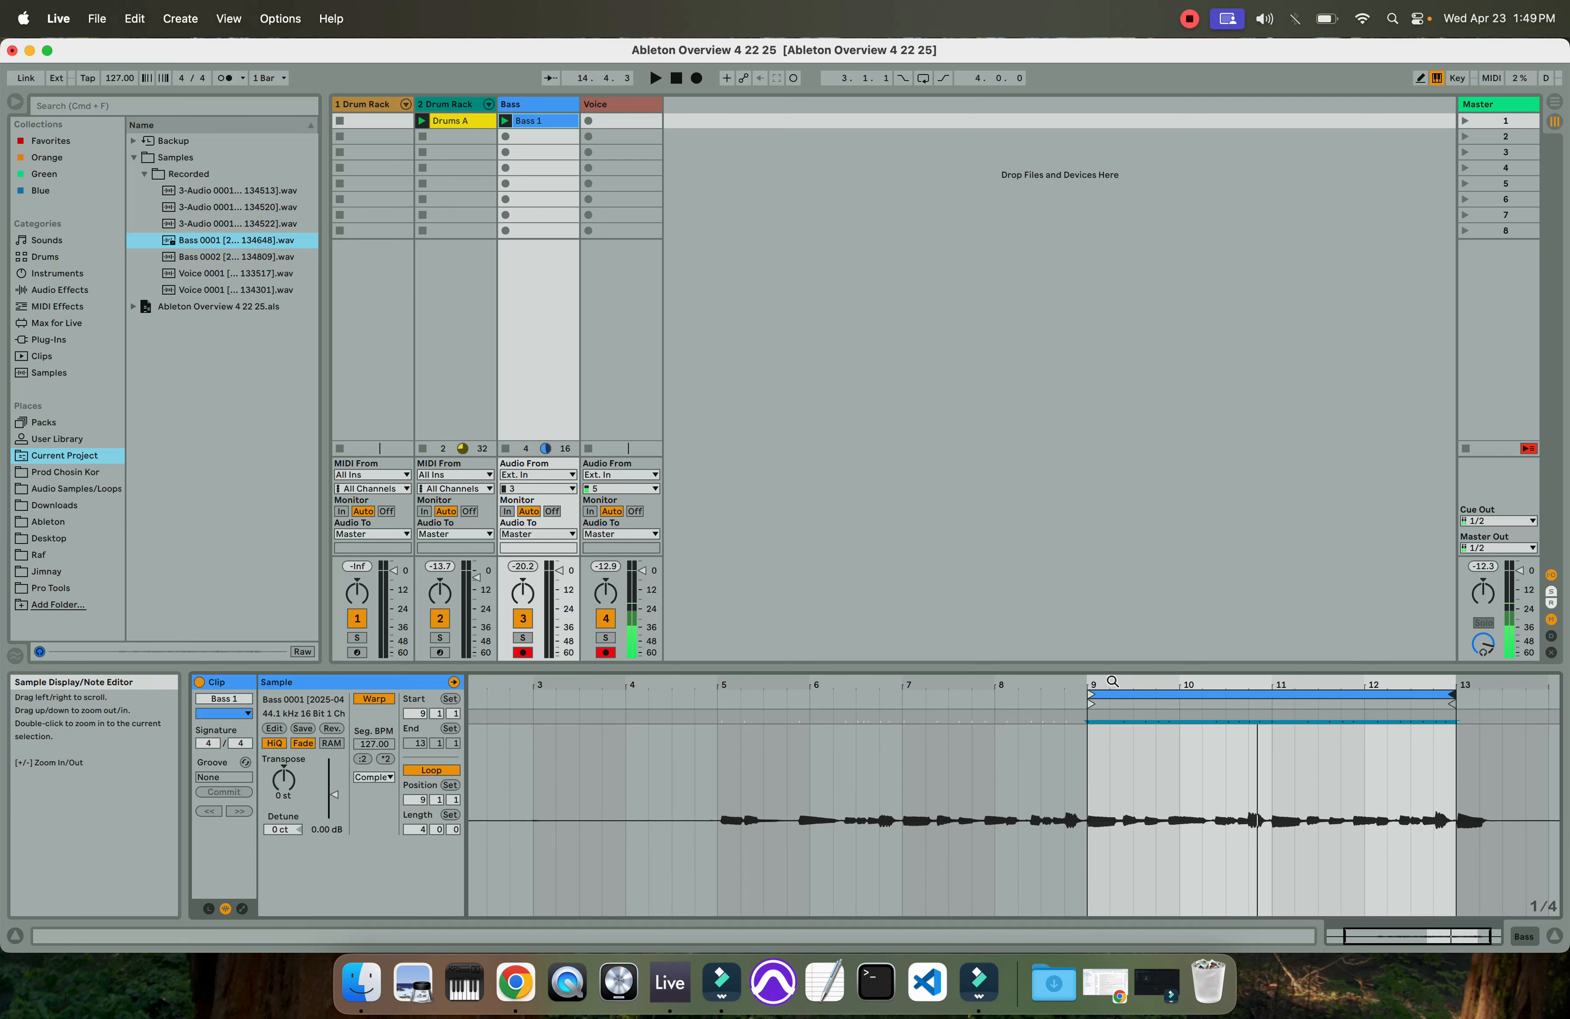
{"action": "mouse_move", "coordinate": [1110, 682]}
{"action": "left_mouse_down"}
{"action": "mouse_move", "coordinate": [1093, 718]}
{"action": "mouse_move", "coordinate": [1089, 690]}
{"action": "left_mouse_up"}
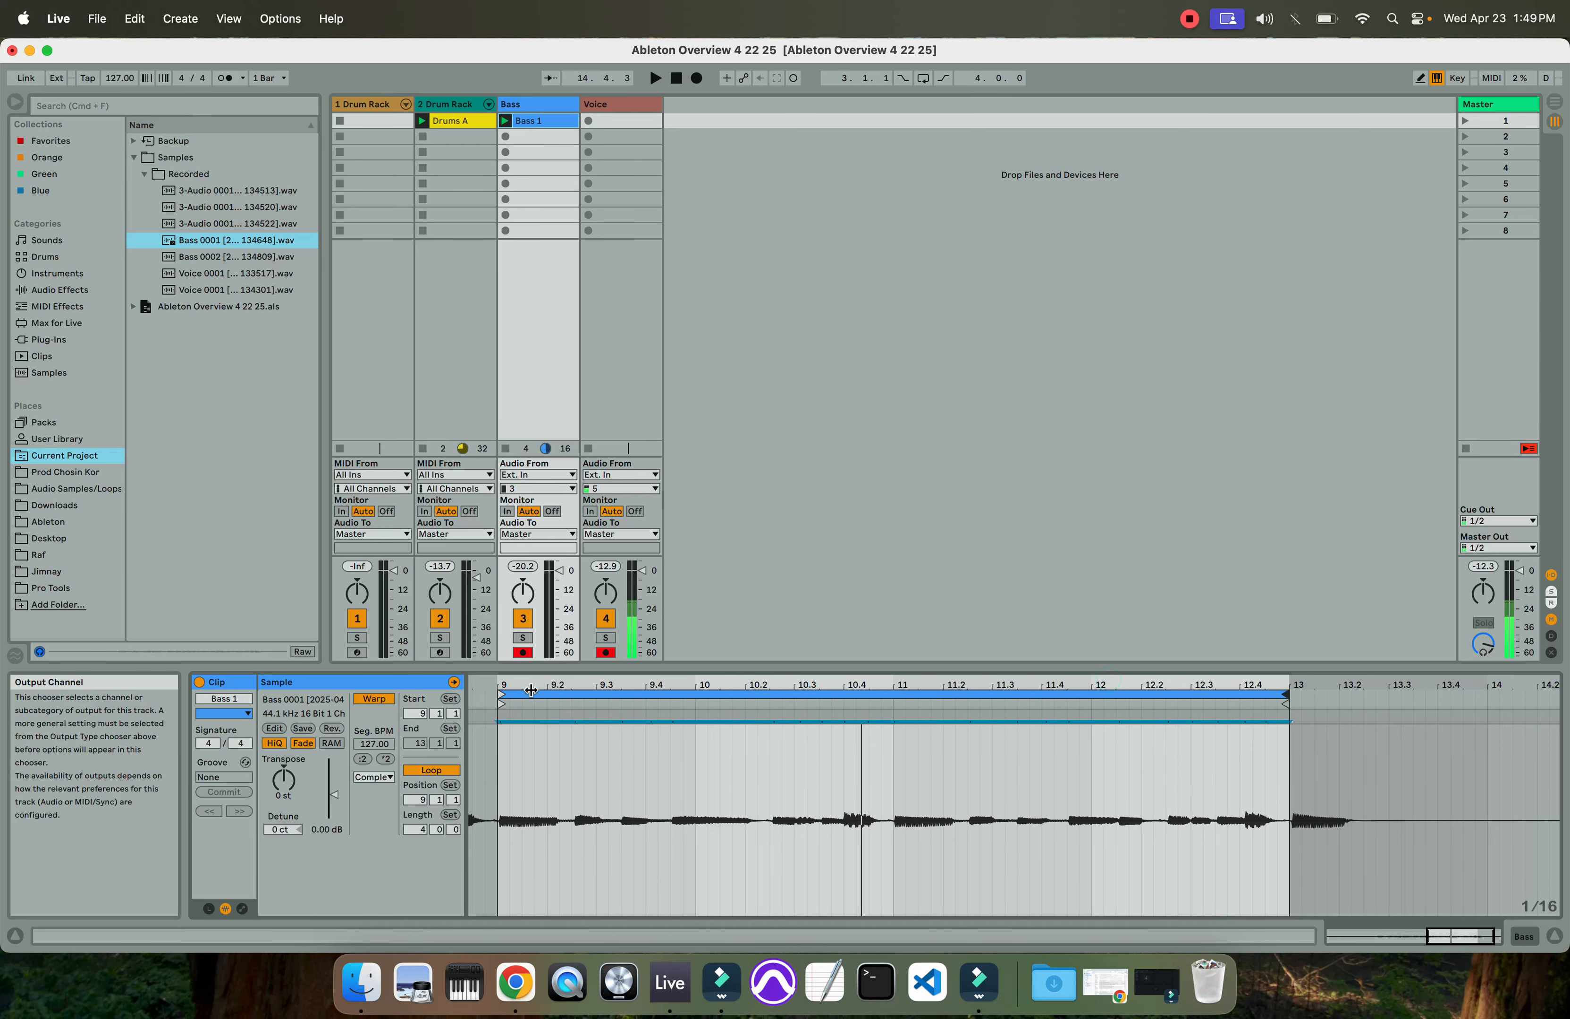
Disarm the Bass track and play the looped bass clip together with the drums, then stop playback
{"action": "left_click", "coordinate": [523, 653]}
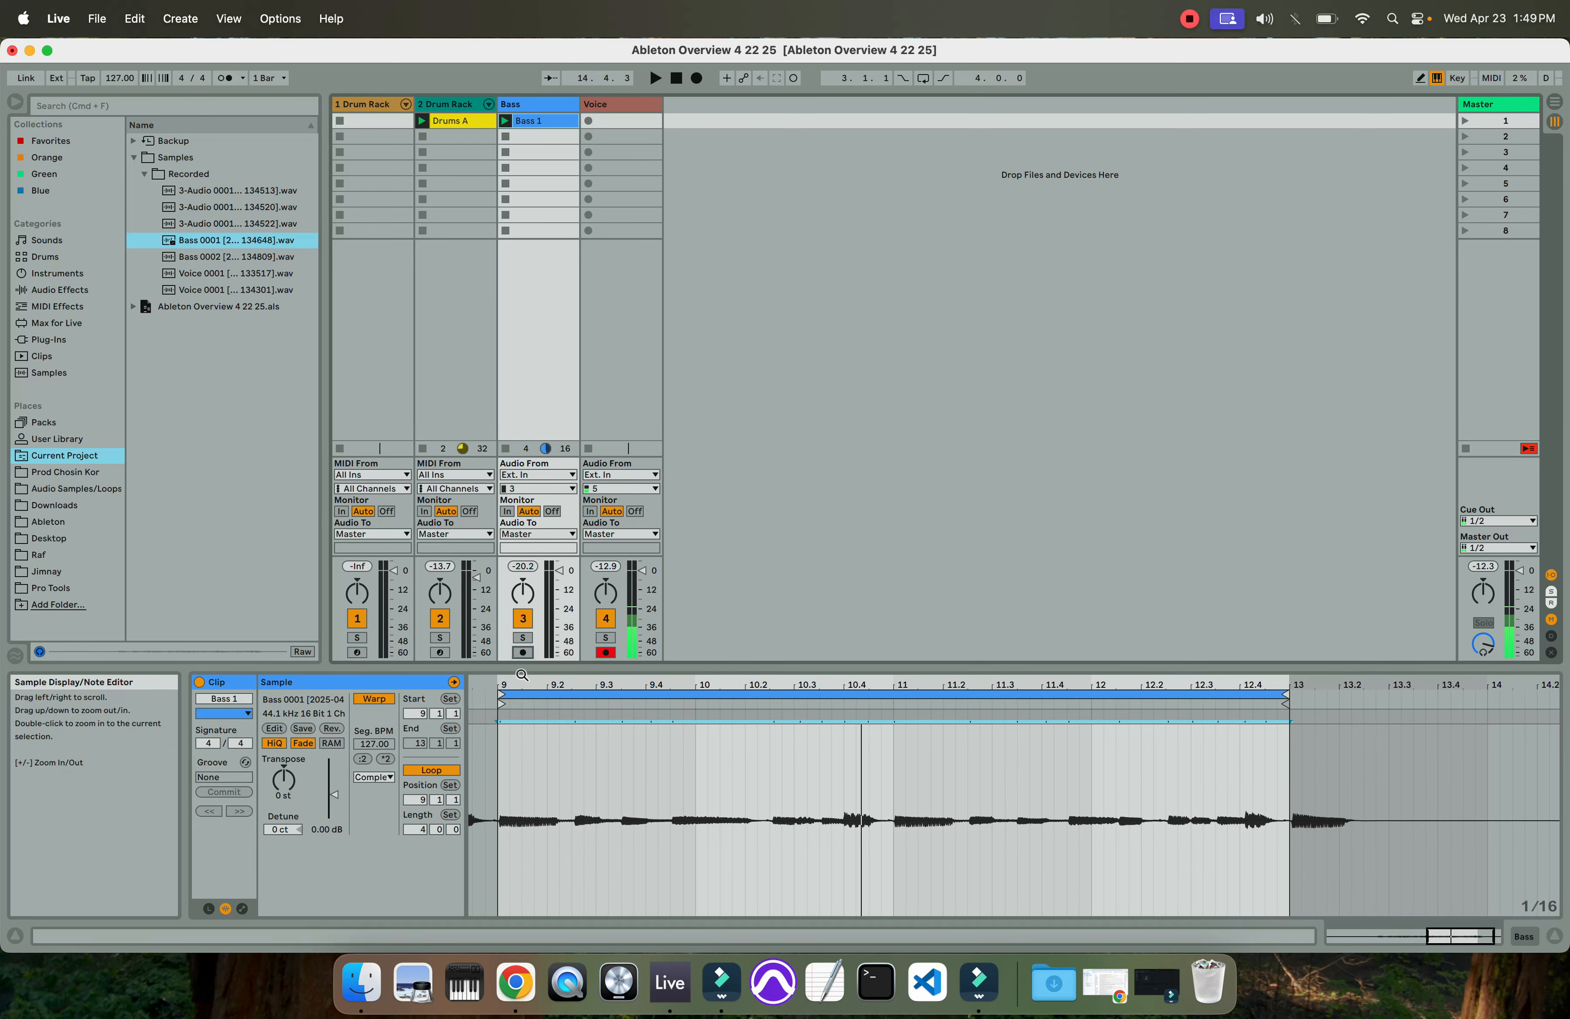
{"action": "key", "text": "space"}
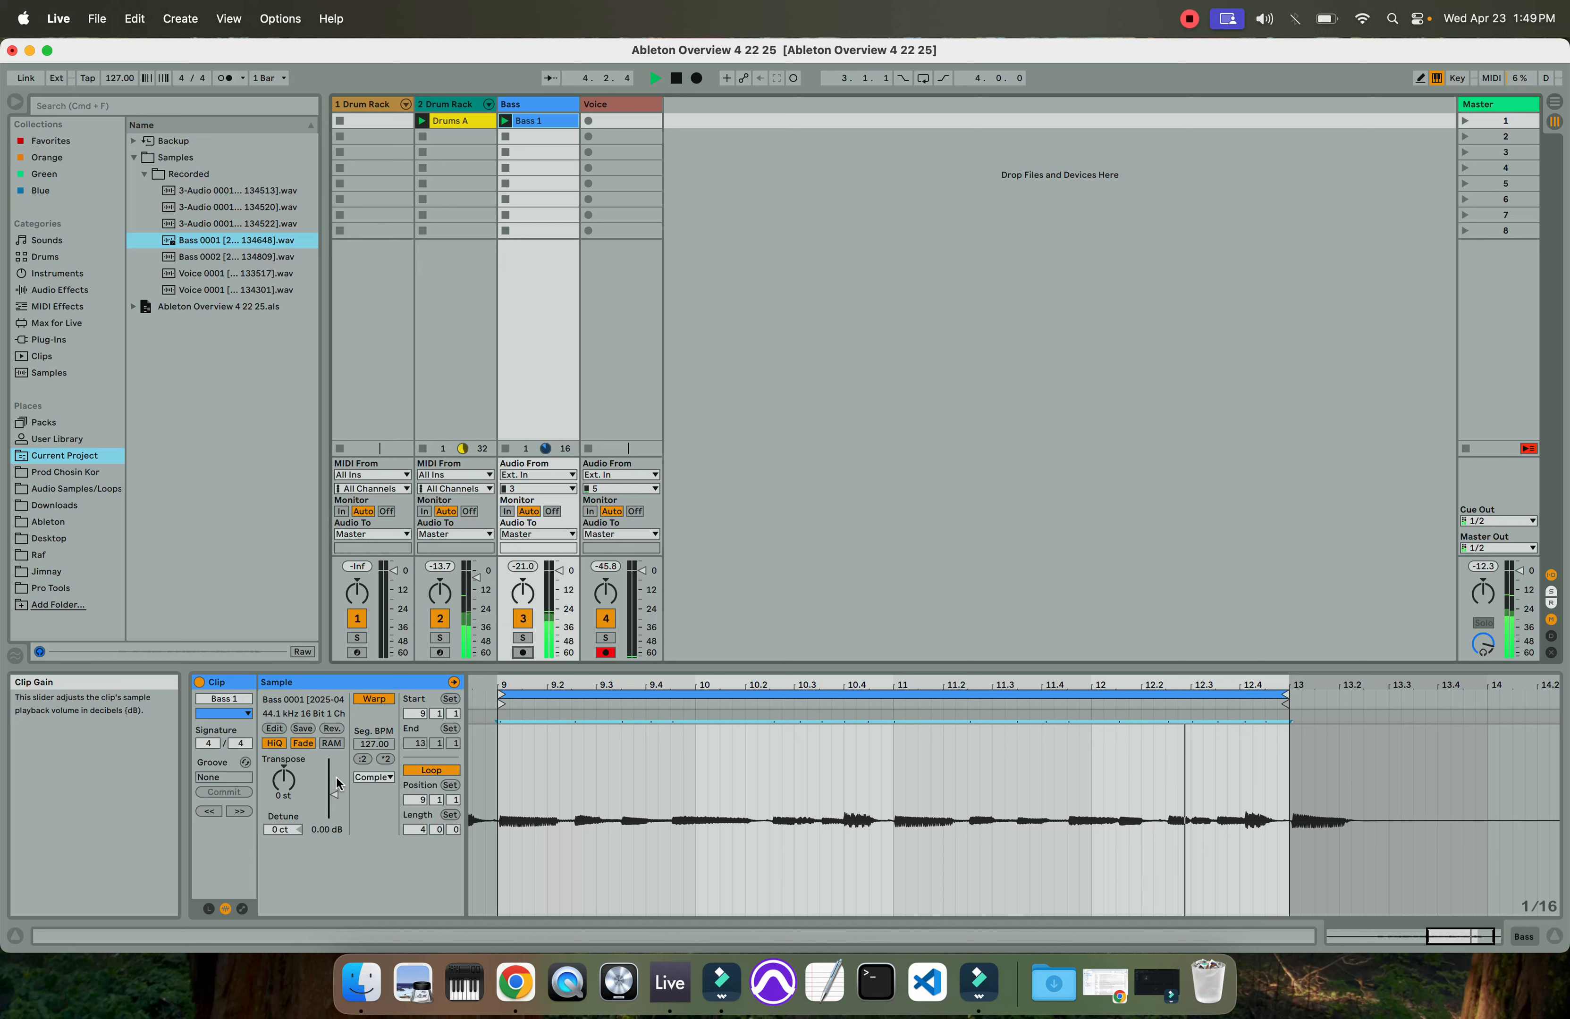
{"action": "key", "text": "space"}
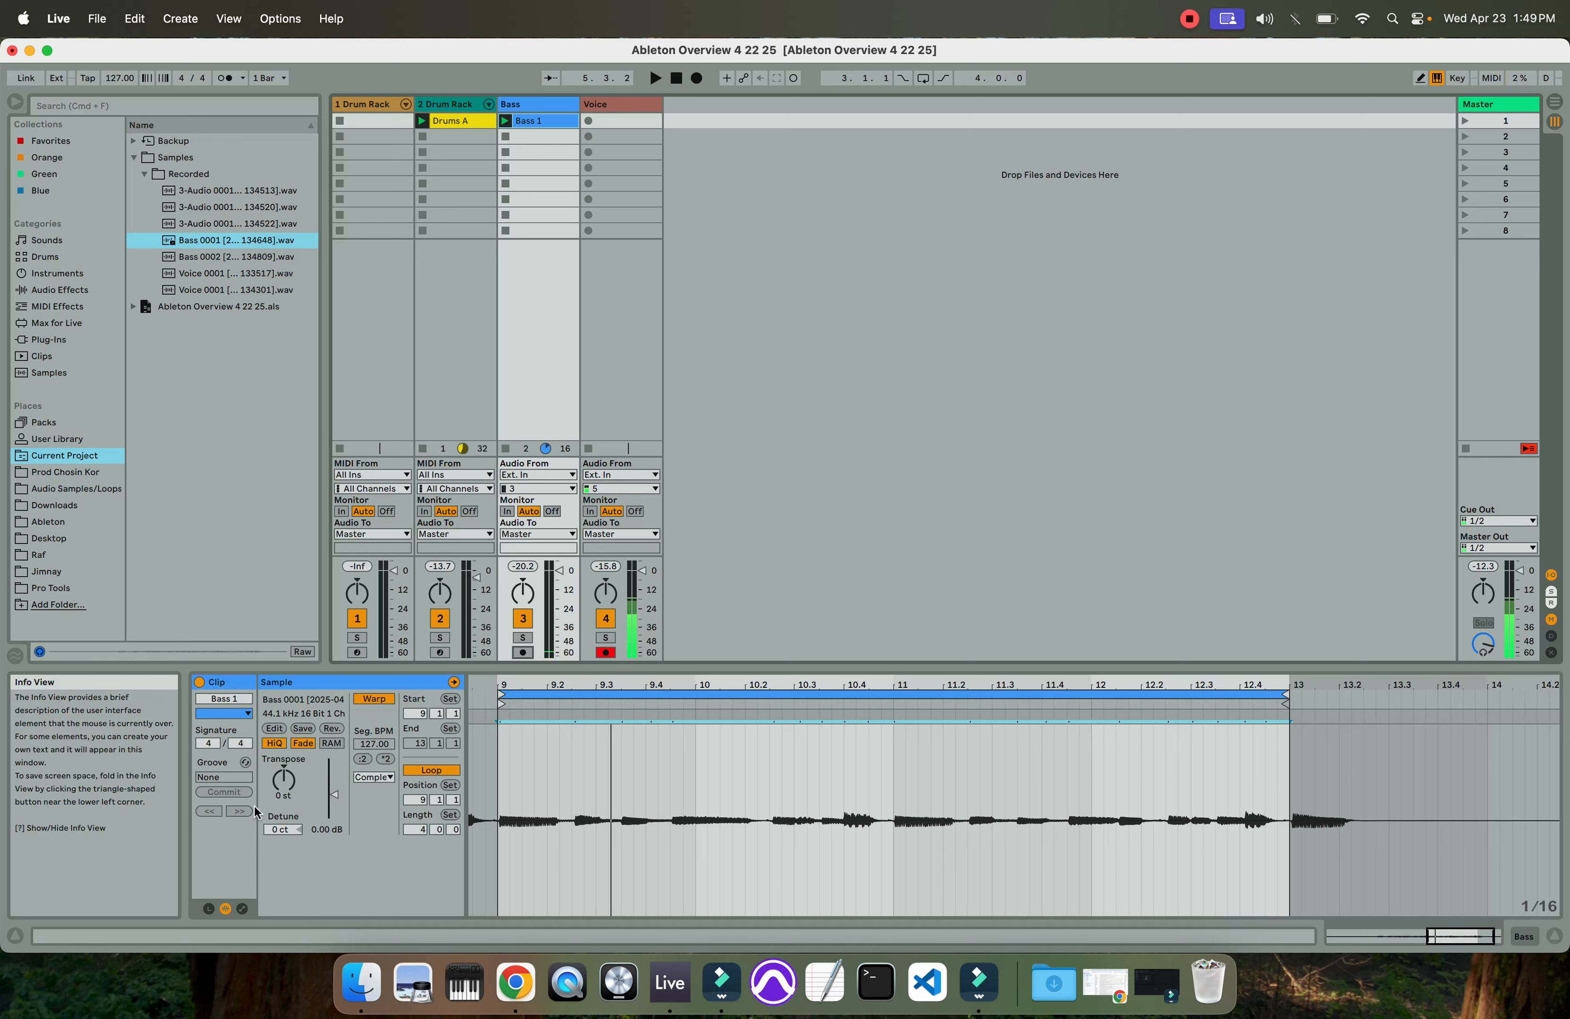
Raise the Bass 1 clip's gain to 1.56 dB and audition it during playback
{"action": "left_click_drag", "start_coordinate": [520, 687], "coordinate": [547, 692]}
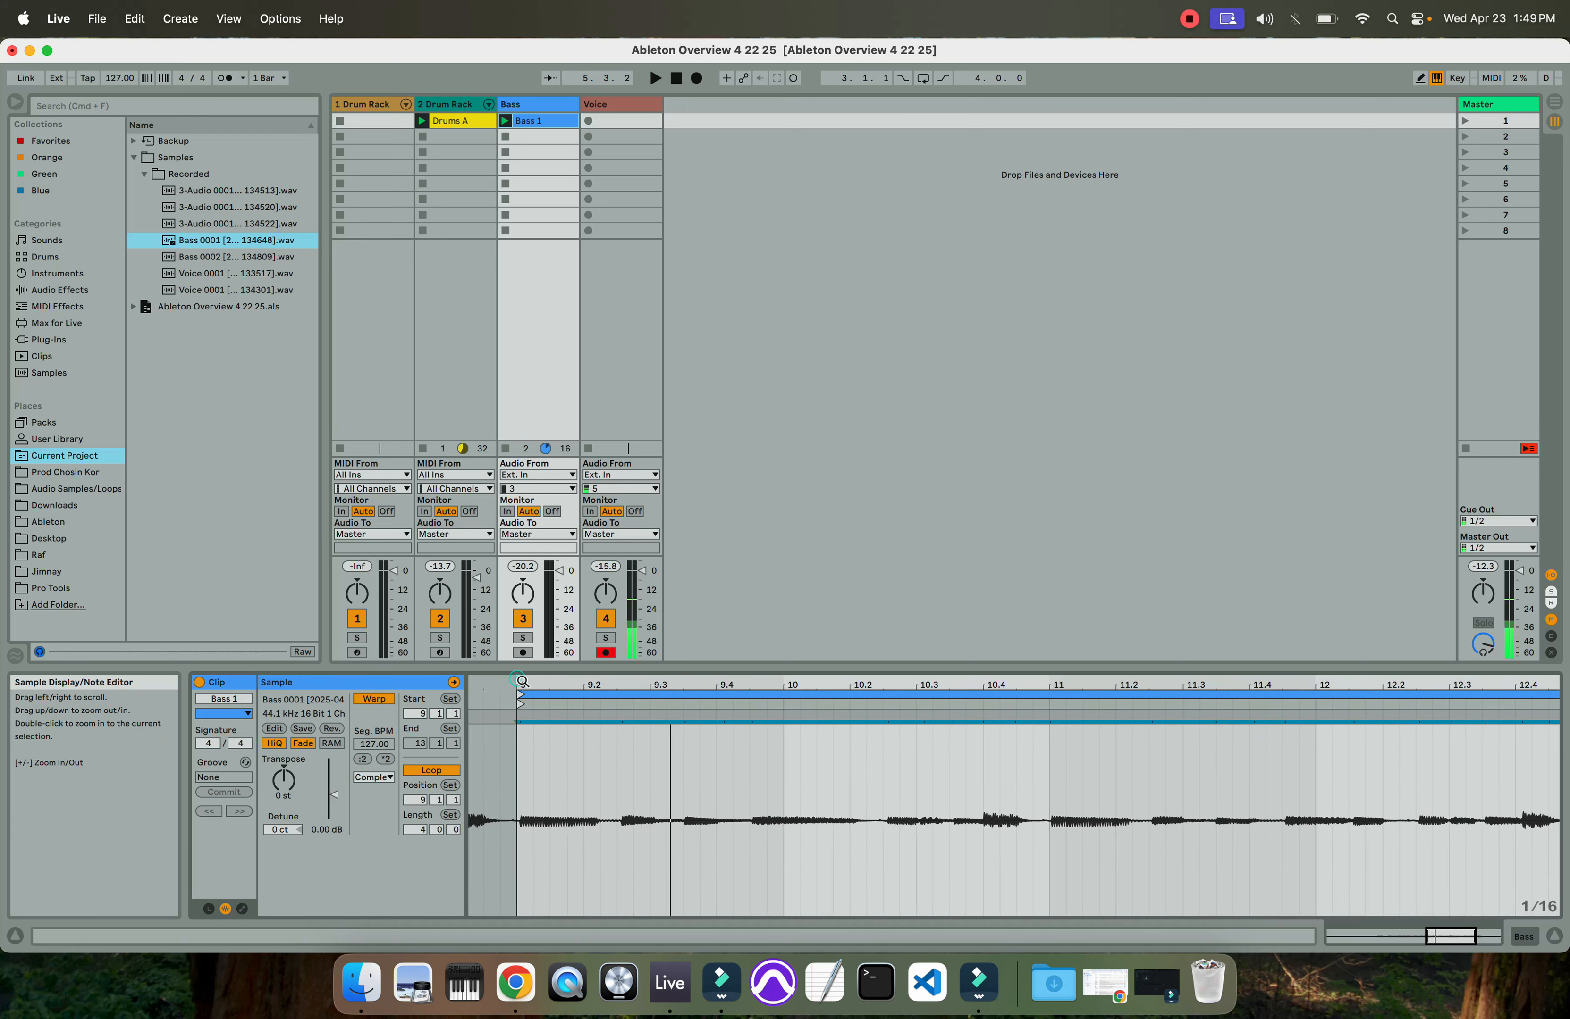
{"action": "left_click", "coordinate": [334, 798]}
{"action": "left_click_drag", "start_coordinate": [334, 792], "coordinate": [334, 792]}
{"action": "key", "text": "space"}
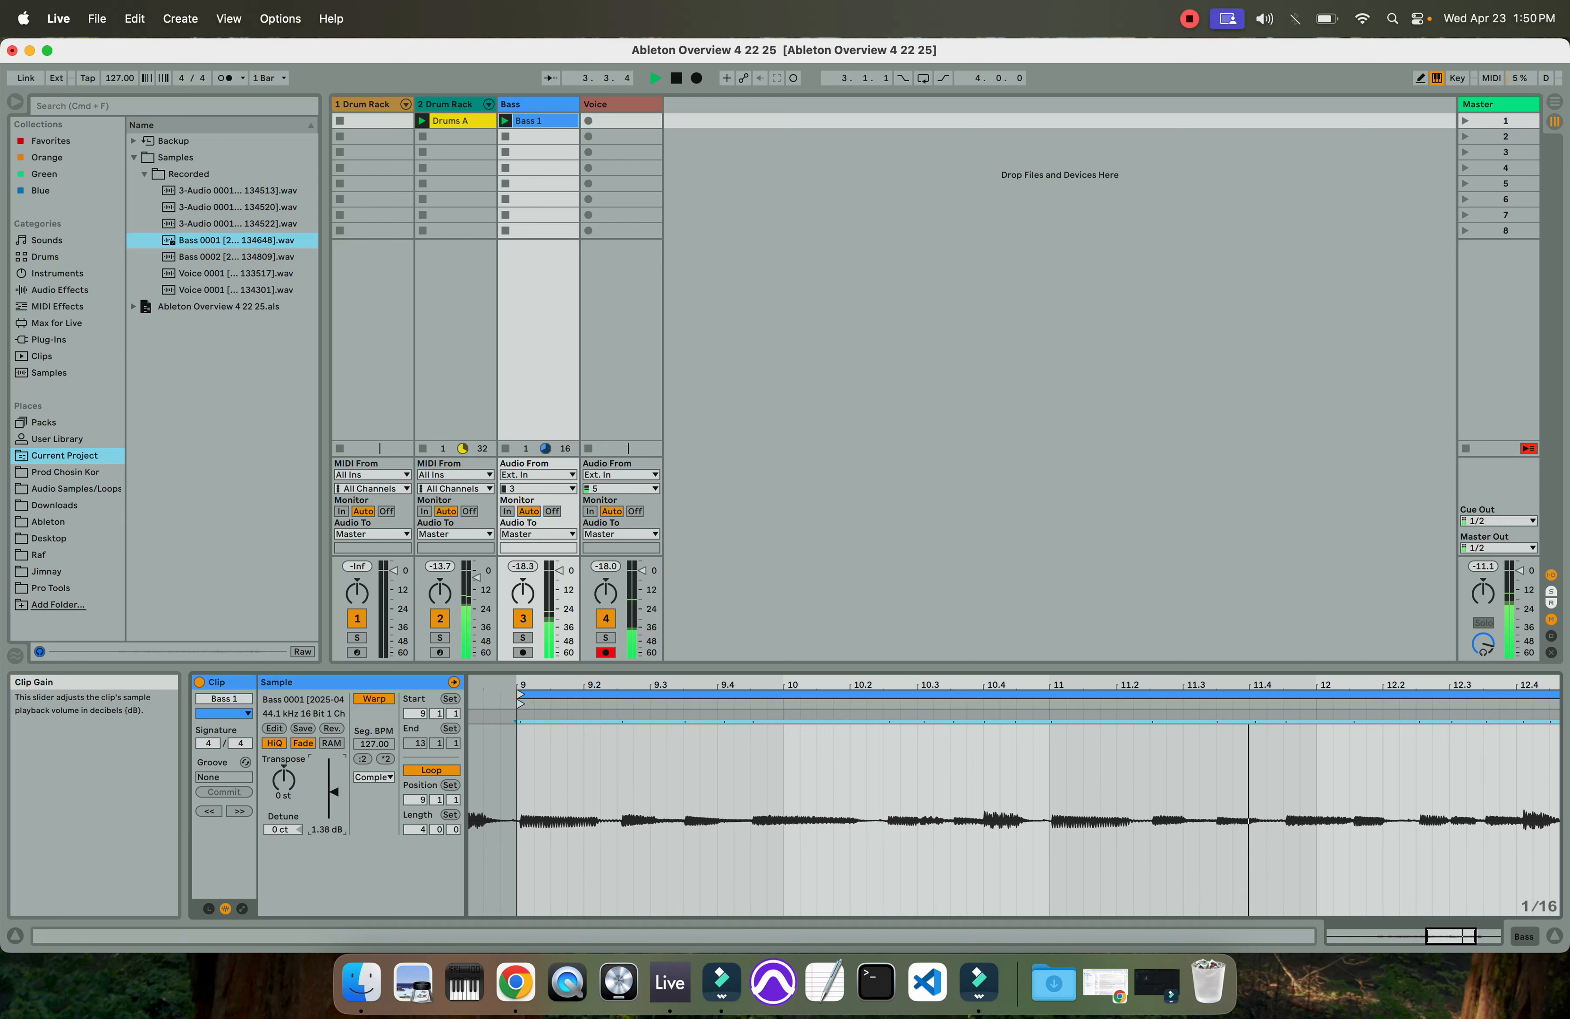
{"action": "key", "text": "space"}
Add a warp marker on the bass note's transient just after the start of bar 9
{"action": "mouse_move", "coordinate": [549, 712]}
{"action": "left_mouse_down"}
{"action": "mouse_move", "coordinate": [549, 695]}
{"action": "mouse_move", "coordinate": [550, 732]}
{"action": "left_mouse_up"}
{"action": "left_click", "coordinate": [765, 760]}
{"action": "left_click", "coordinate": [765, 760]}
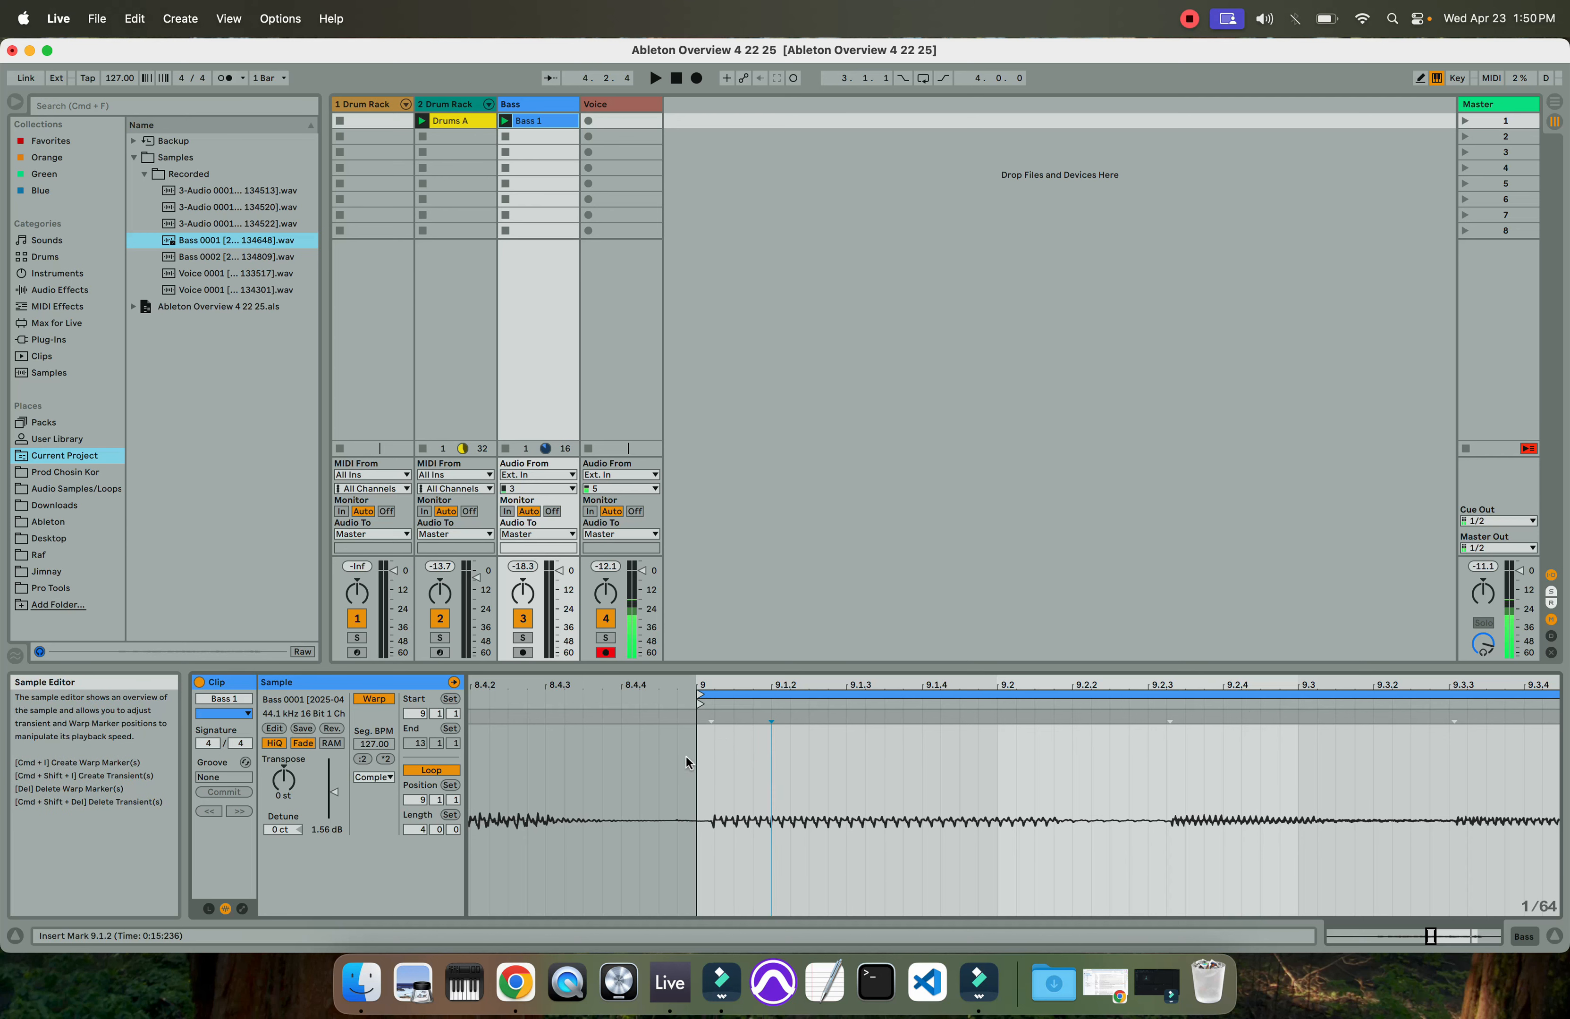
{"action": "mouse_move", "coordinate": [706, 719]}
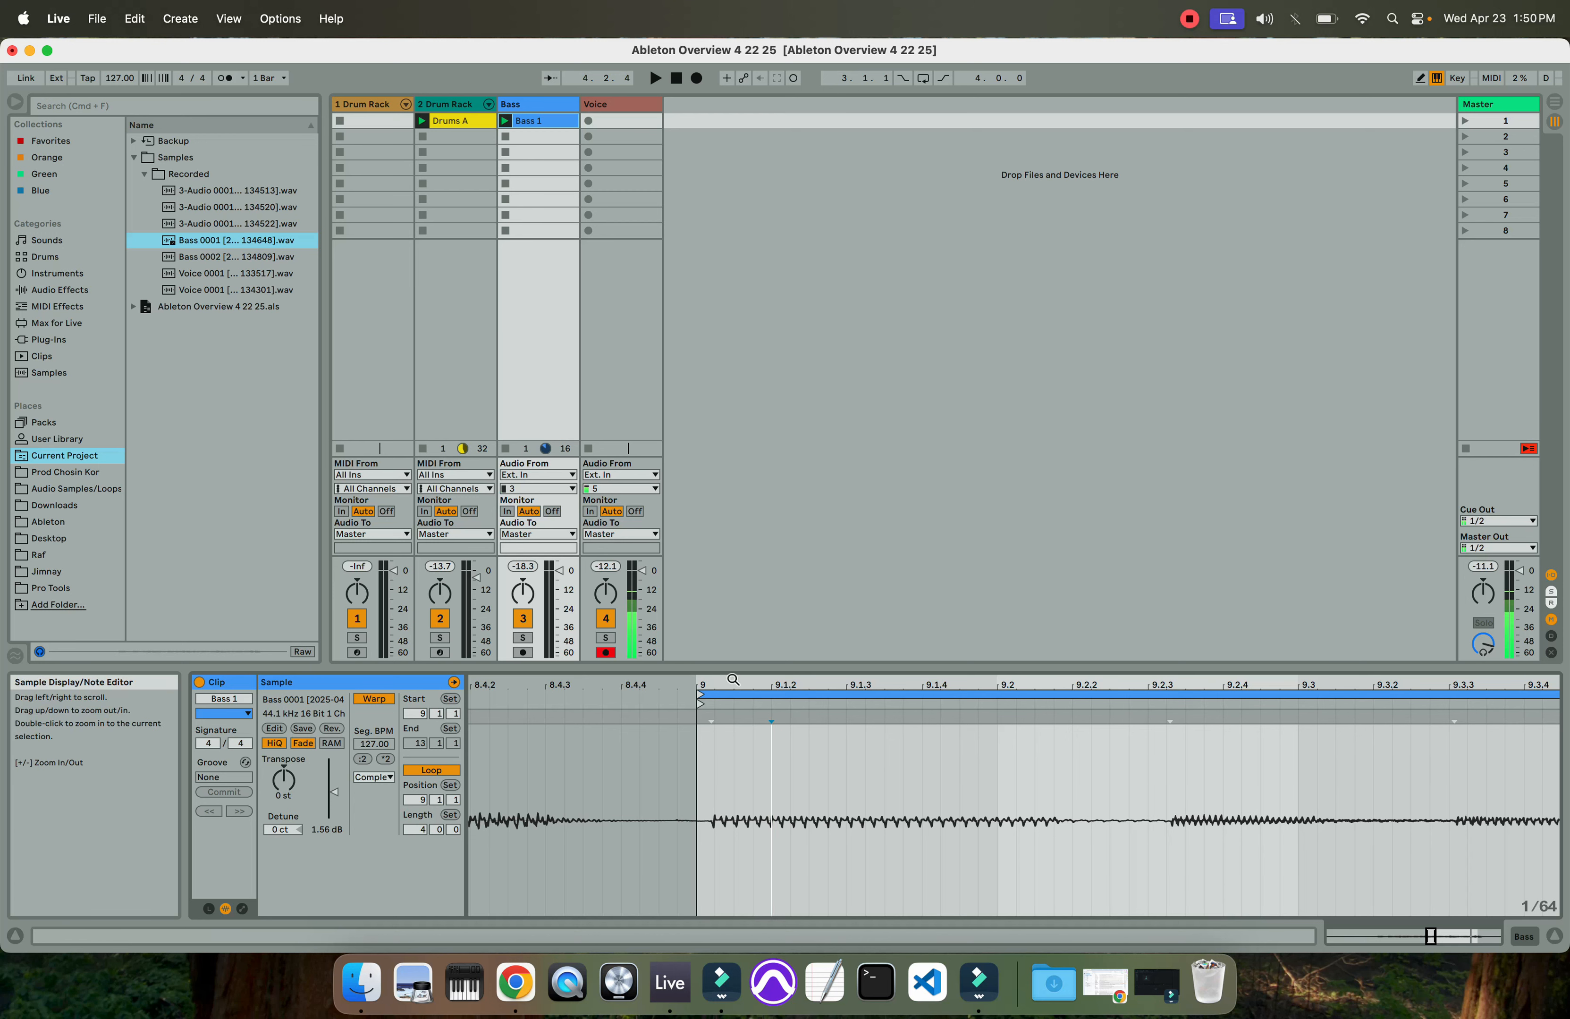
{"action": "left_click_drag", "start_coordinate": [706, 684], "coordinate": [726, 832]}
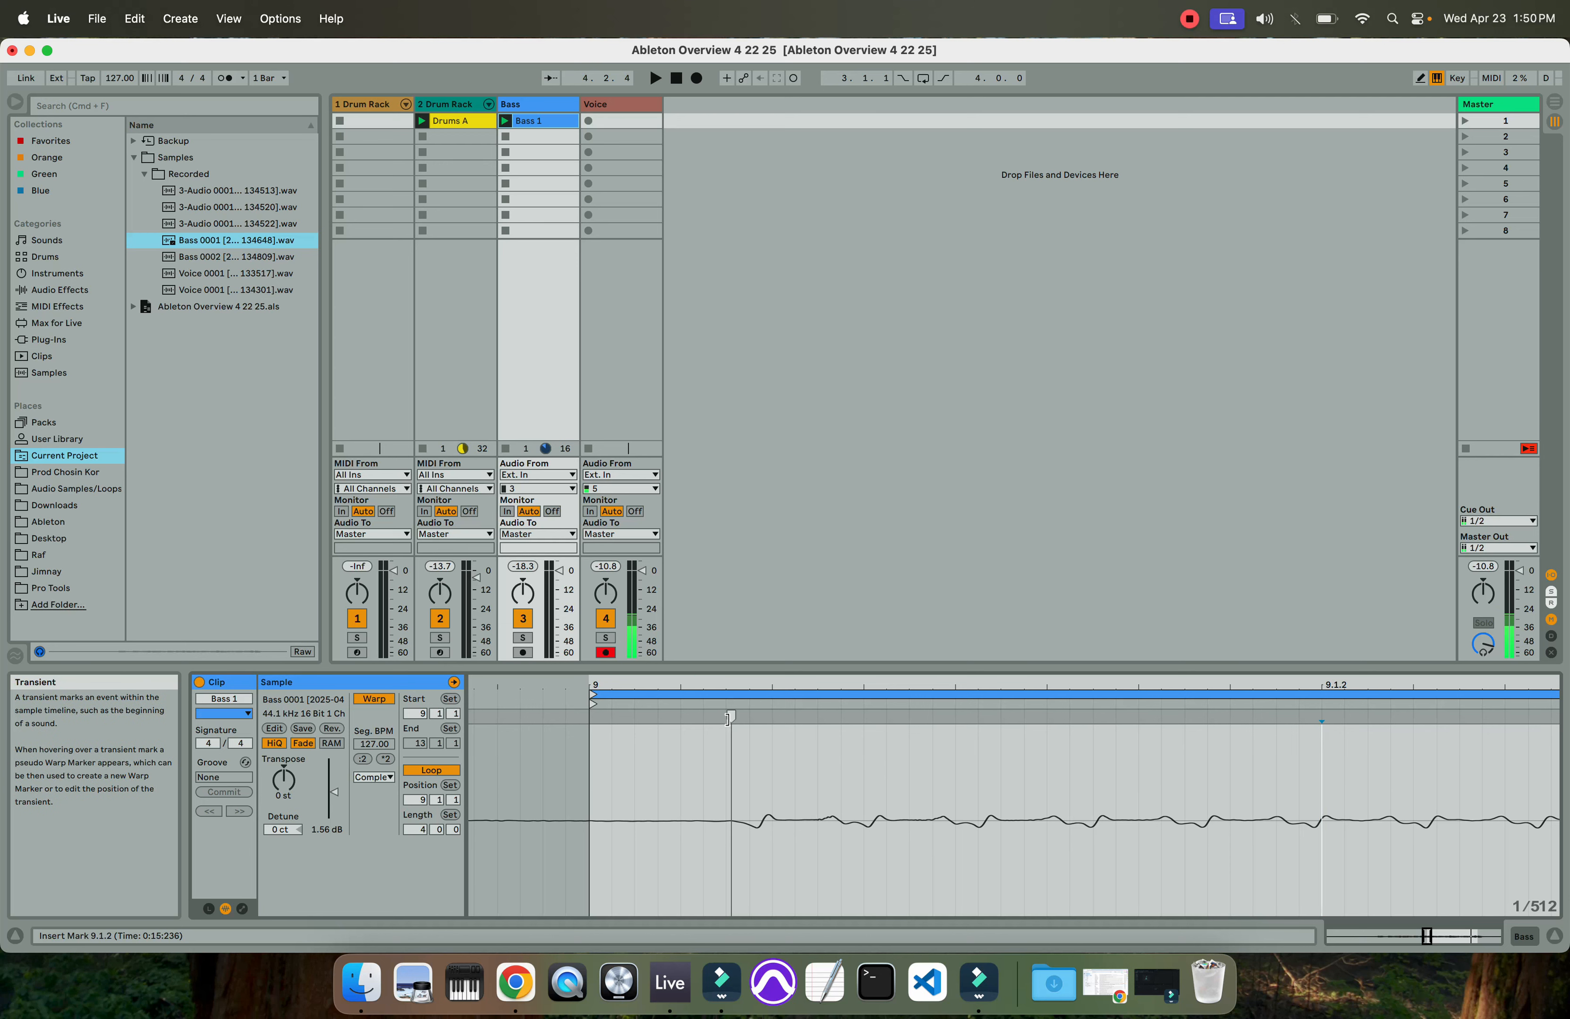
{"action": "left_click_drag", "start_coordinate": [731, 685], "coordinate": [730, 643]}
{"action": "mouse_move", "coordinate": [568, 687]}
{"action": "left_mouse_down"}
{"action": "mouse_move", "coordinate": [548, 712]}
{"action": "mouse_move", "coordinate": [724, 713]}
{"action": "left_mouse_up"}
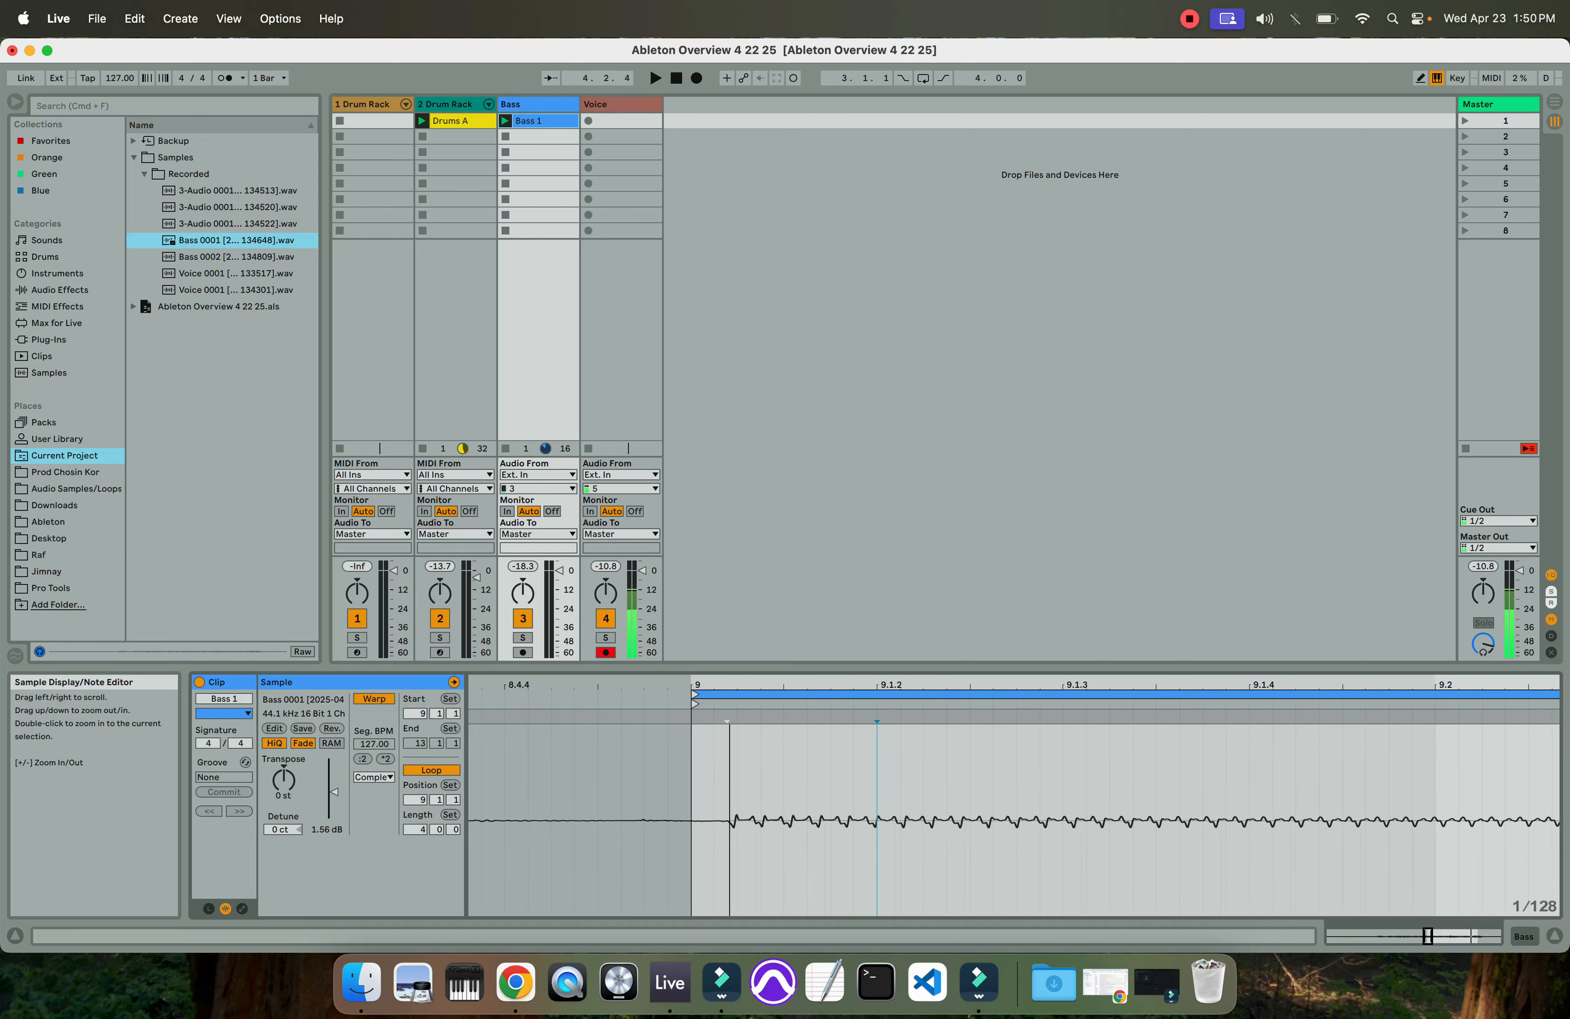
{"action": "double_click", "coordinate": [724, 712]}
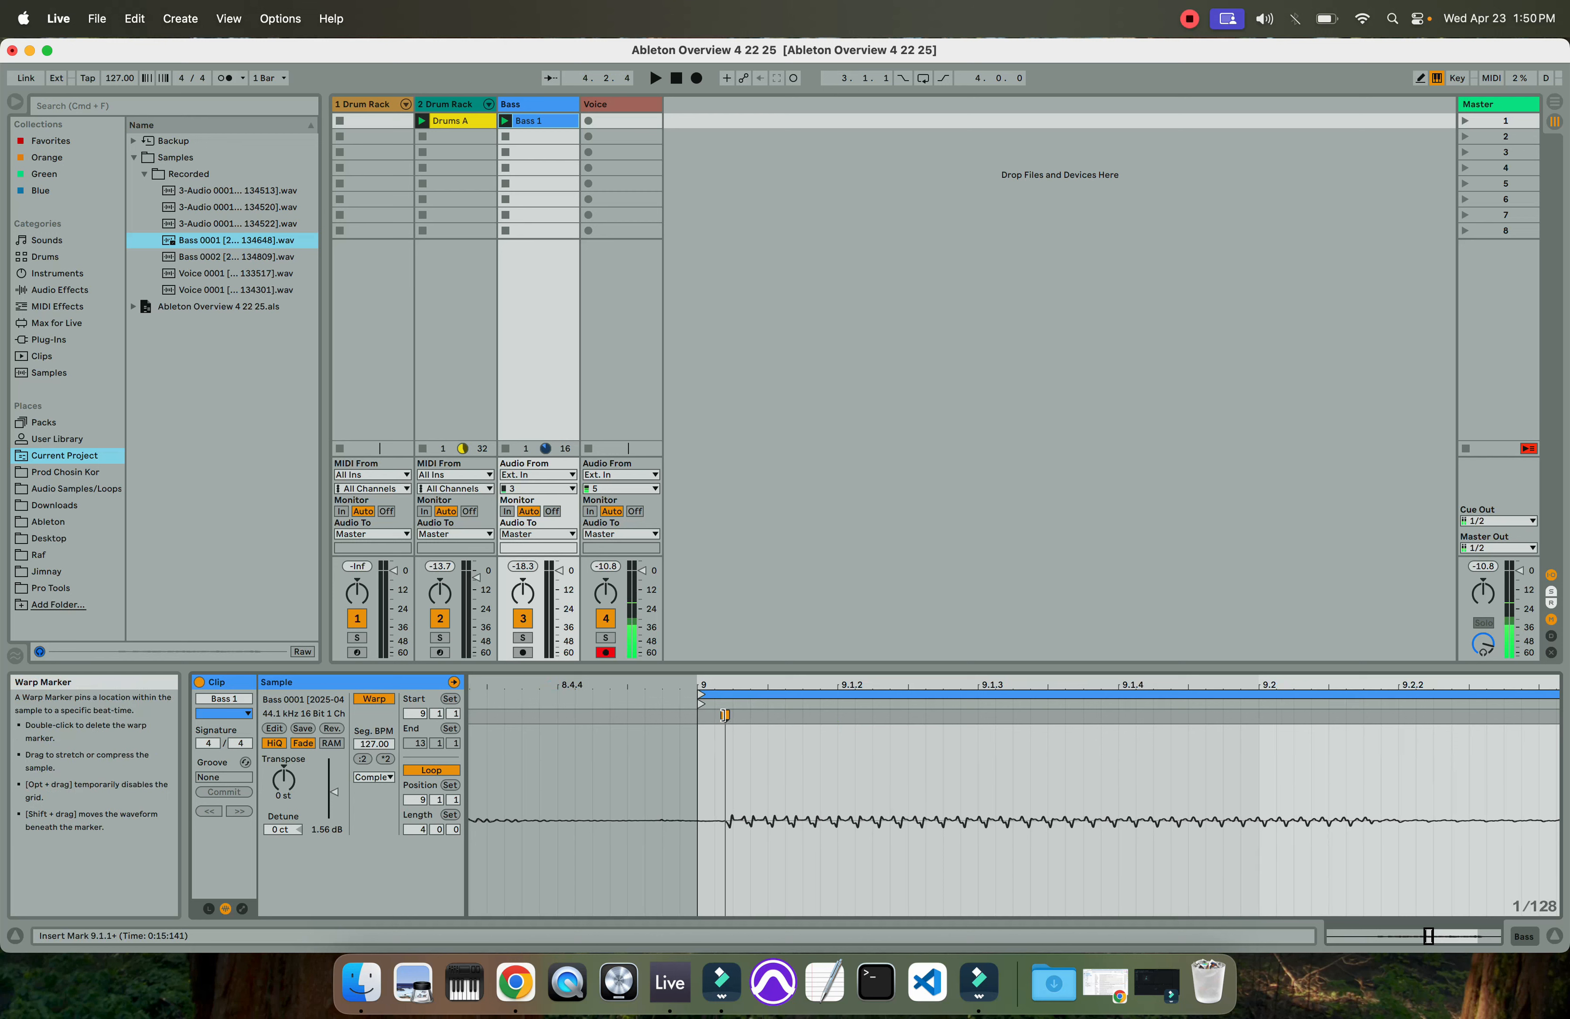
Try moving the new warp marker to the start of bar 9, undoing the change
{"action": "mouse_move", "coordinate": [732, 685]}
{"action": "left_mouse_down"}
{"action": "mouse_move", "coordinate": [731, 668]}
{"action": "mouse_move", "coordinate": [714, 723]}
{"action": "mouse_move", "coordinate": [692, 714]}
{"action": "mouse_move", "coordinate": [726, 714]}
{"action": "mouse_move", "coordinate": [711, 713]}
{"action": "left_mouse_up"}
{"action": "key", "text": "super+z"}
{"action": "mouse_move", "coordinate": [791, 682]}
{"action": "left_mouse_down"}
{"action": "mouse_move", "coordinate": [662, 670]}
{"action": "mouse_move", "coordinate": [592, 639]}
{"action": "left_mouse_up"}
{"action": "left_click_drag", "start_coordinate": [589, 715], "coordinate": [584, 715]}
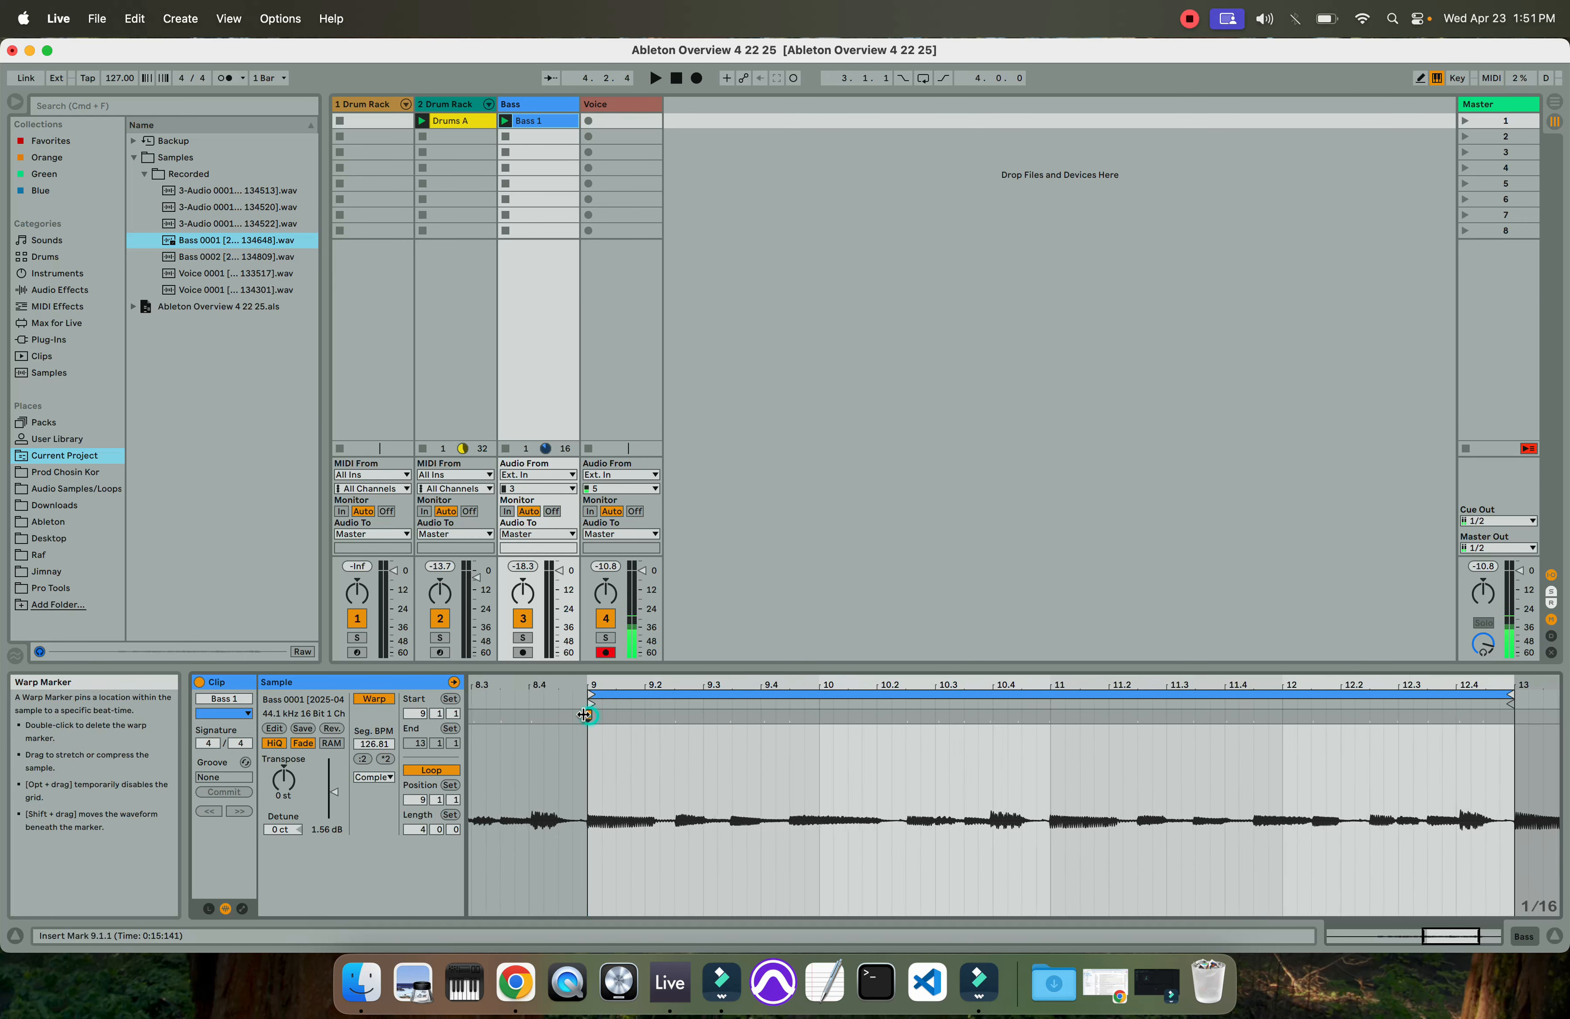
{"action": "key", "text": "super+z"}
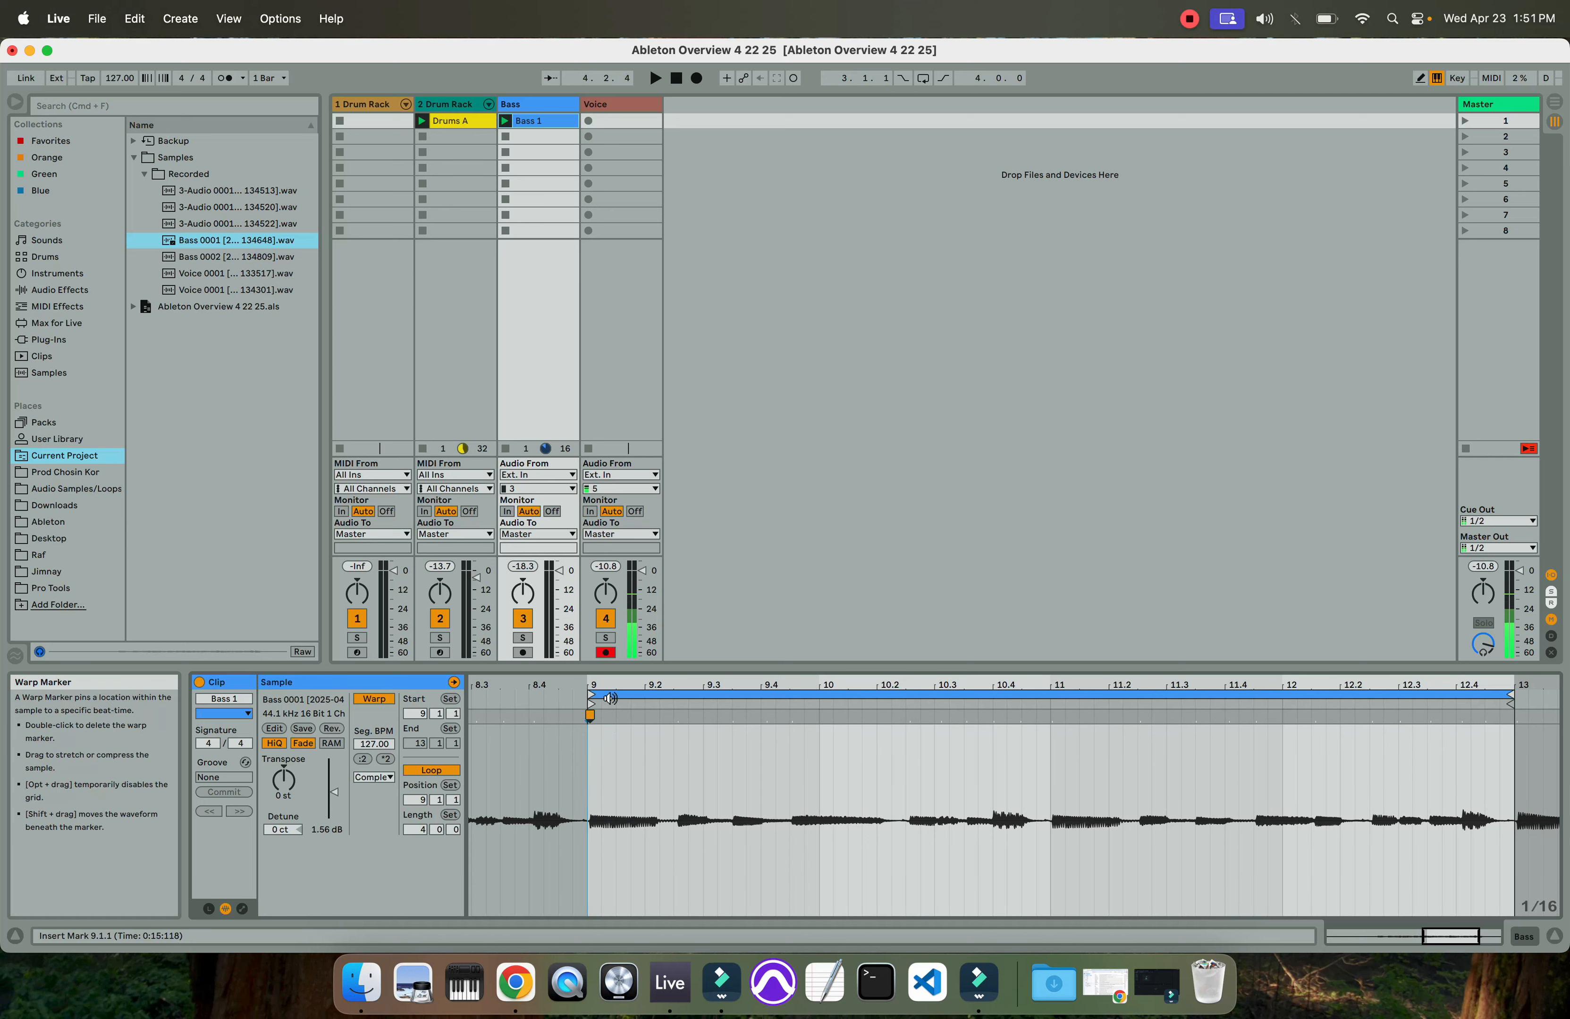
Add warp markers on two later bass transients, aligning them to 9.3.3 and 9.4.3
{"action": "left_click_drag", "start_coordinate": [612, 696], "coordinate": [612, 741]}
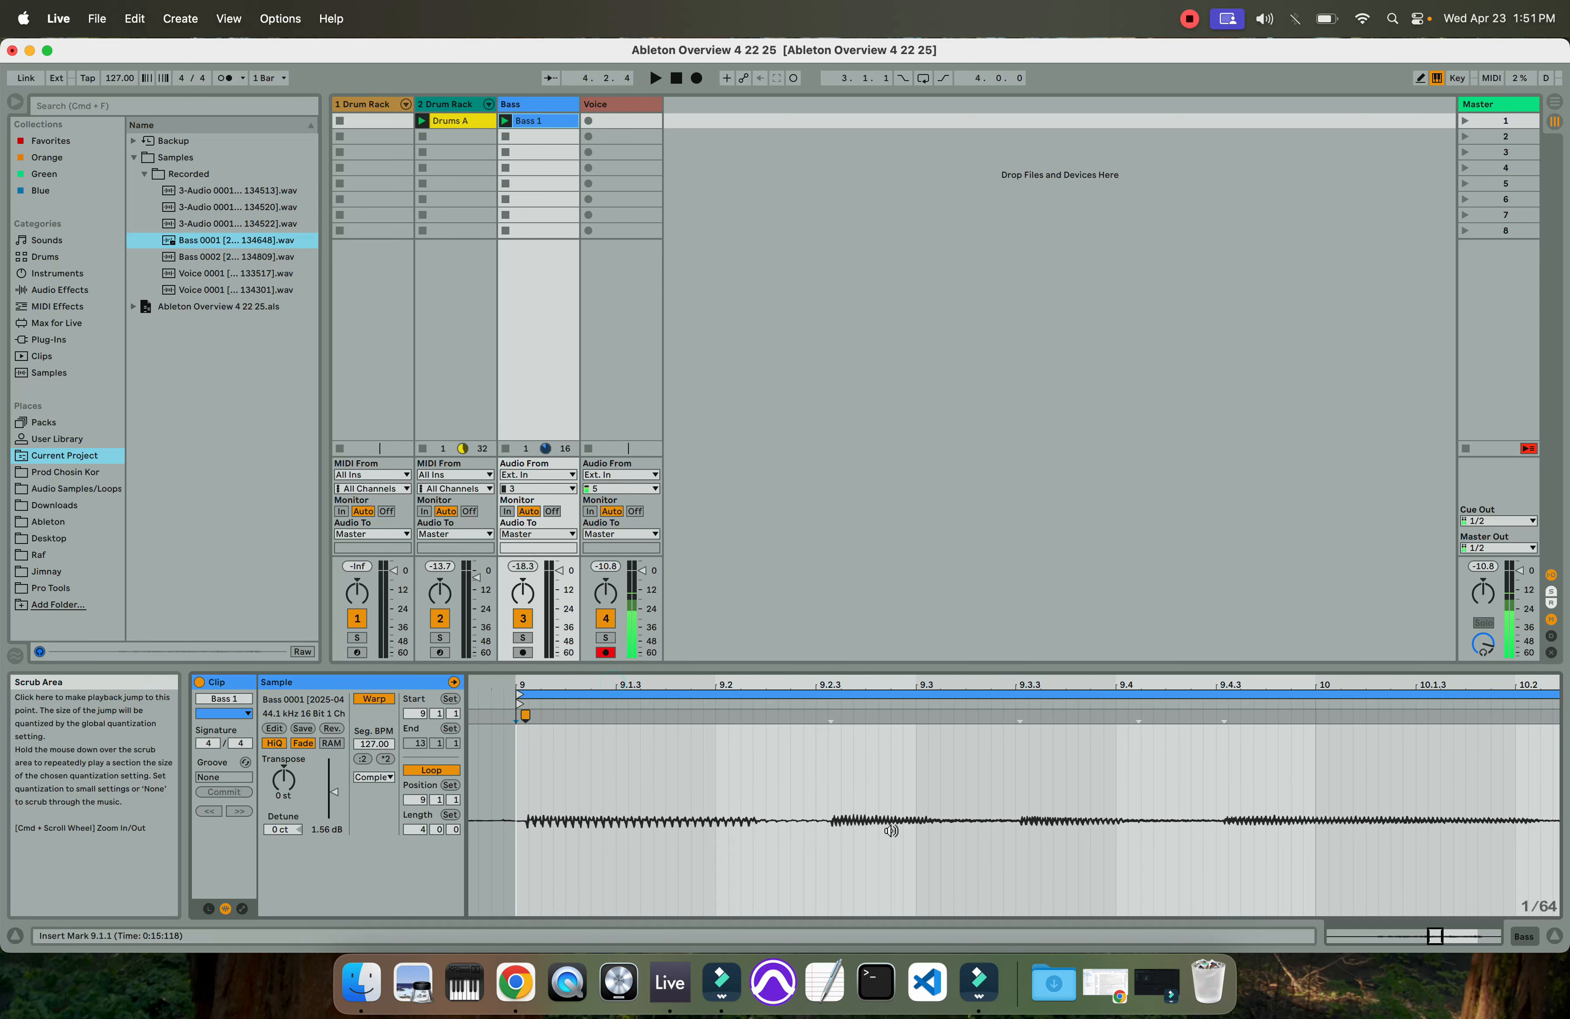
{"action": "scroll", "coordinate": [839, 820], "scroll_direction": "right", "scroll_amount": 1}
{"action": "scroll", "coordinate": [839, 820], "scroll_direction": "right", "scroll_amount": 8}
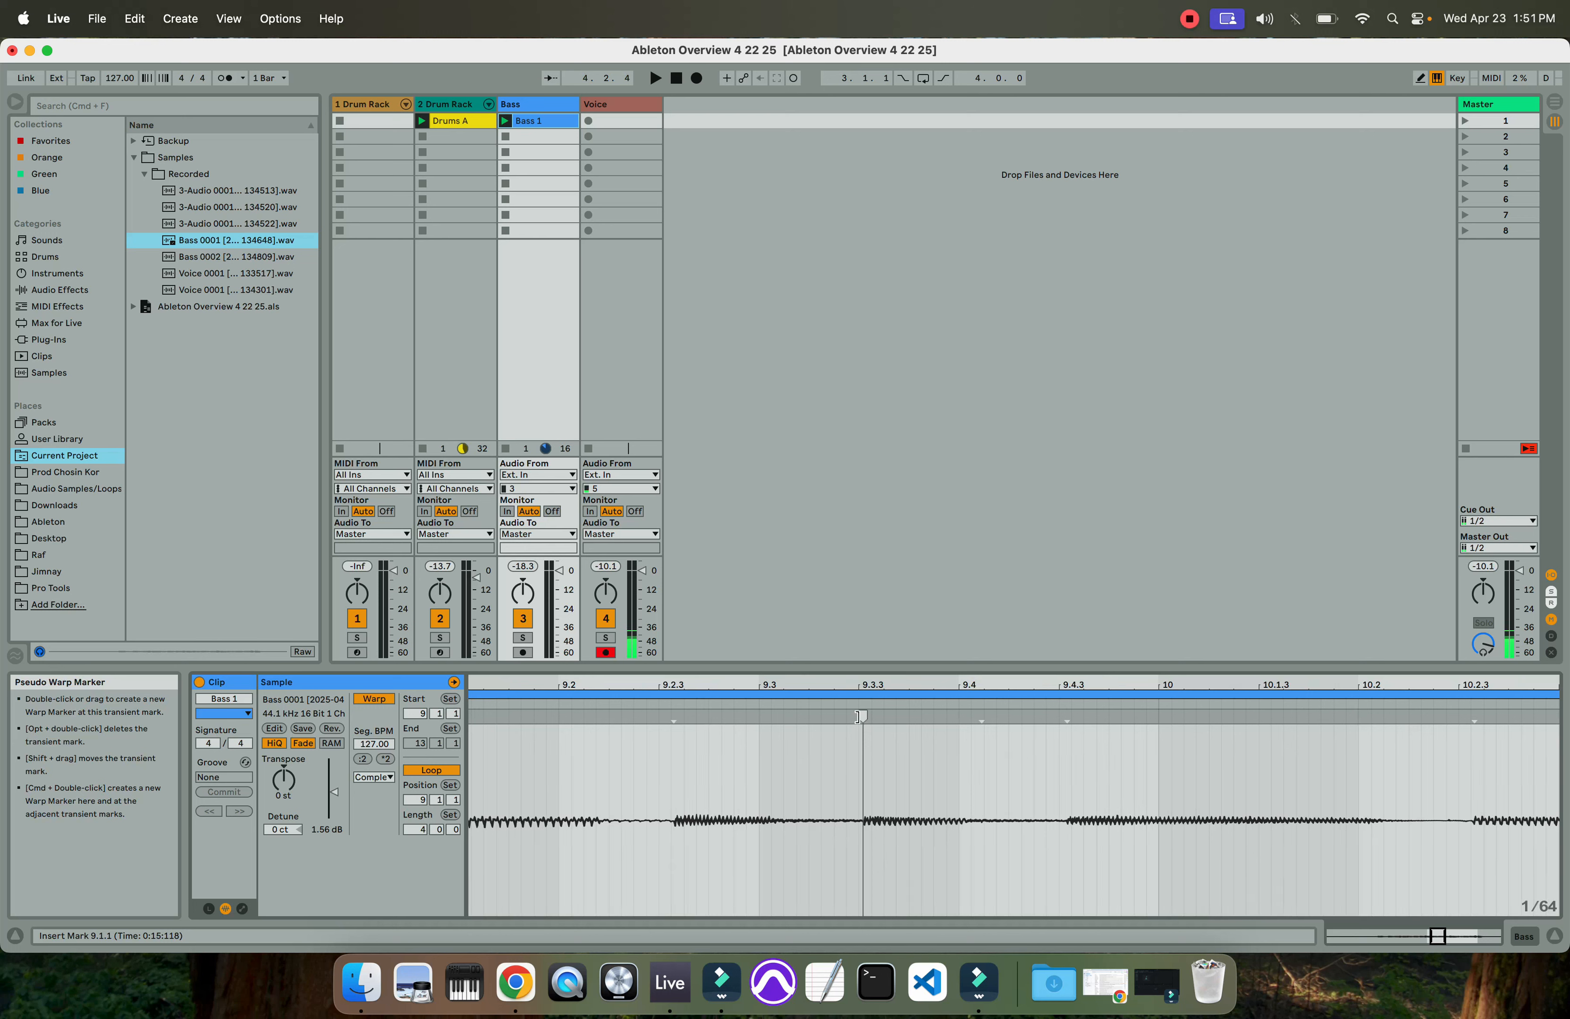
{"action": "left_click_drag", "start_coordinate": [861, 716], "coordinate": [858, 717]}
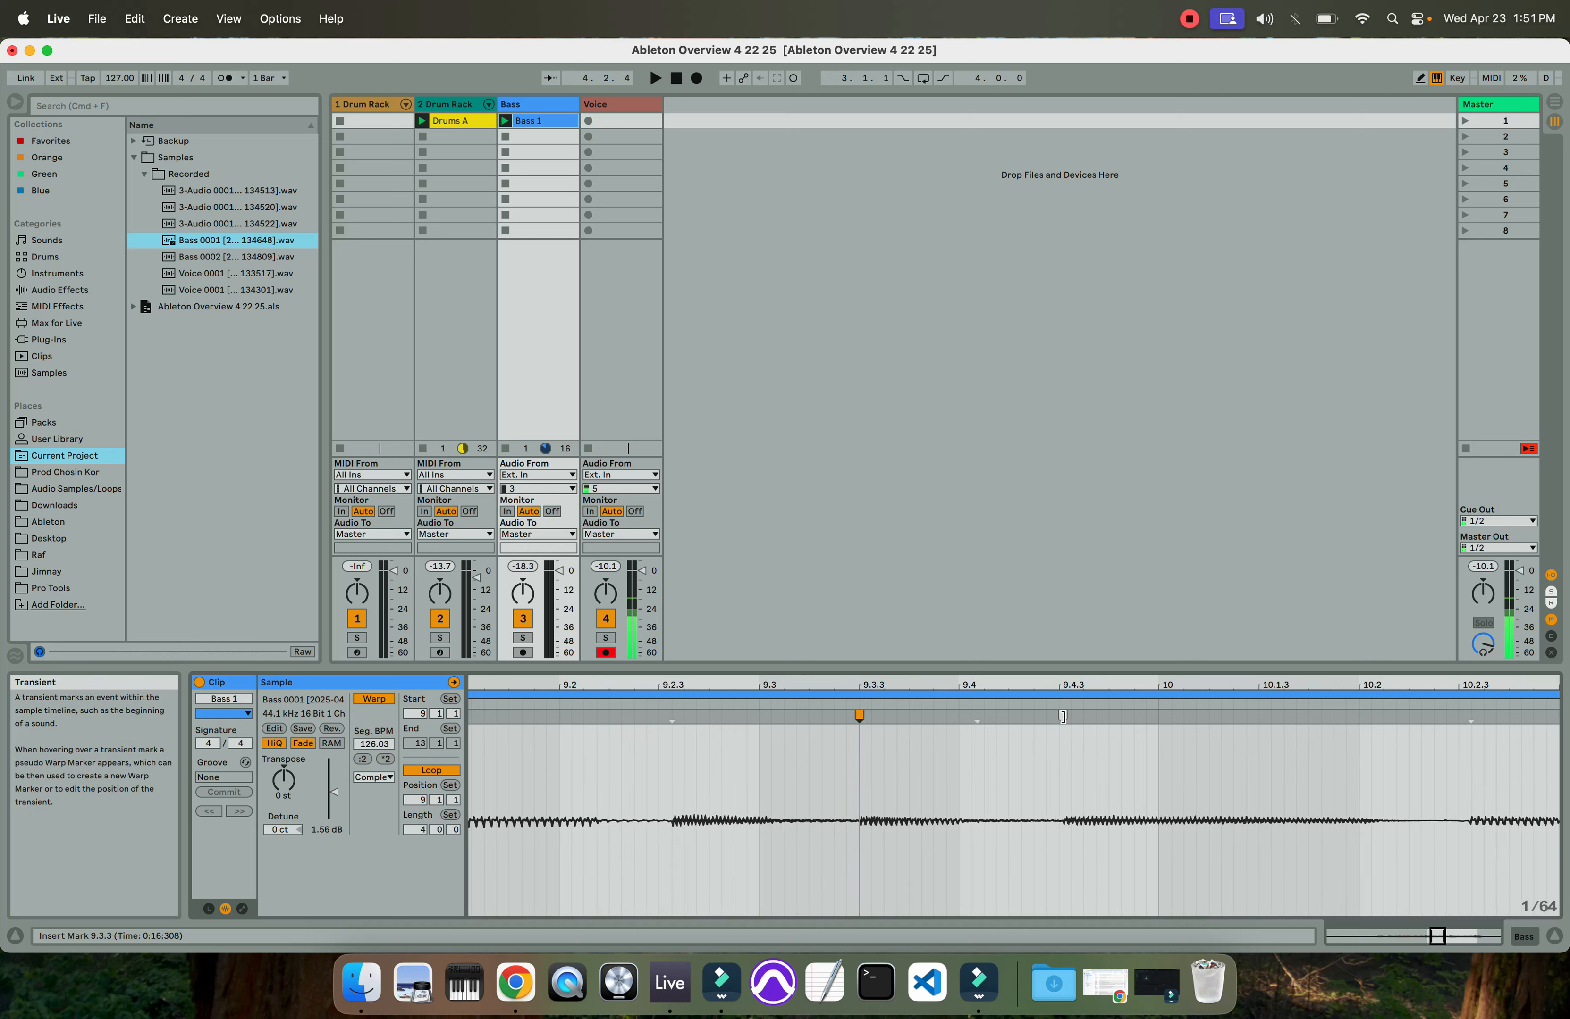
{"action": "left_click_drag", "start_coordinate": [1063, 715], "coordinate": [1059, 715]}
{"action": "scroll", "coordinate": [1004, 769], "scroll_direction": "right", "scroll_amount": 20}
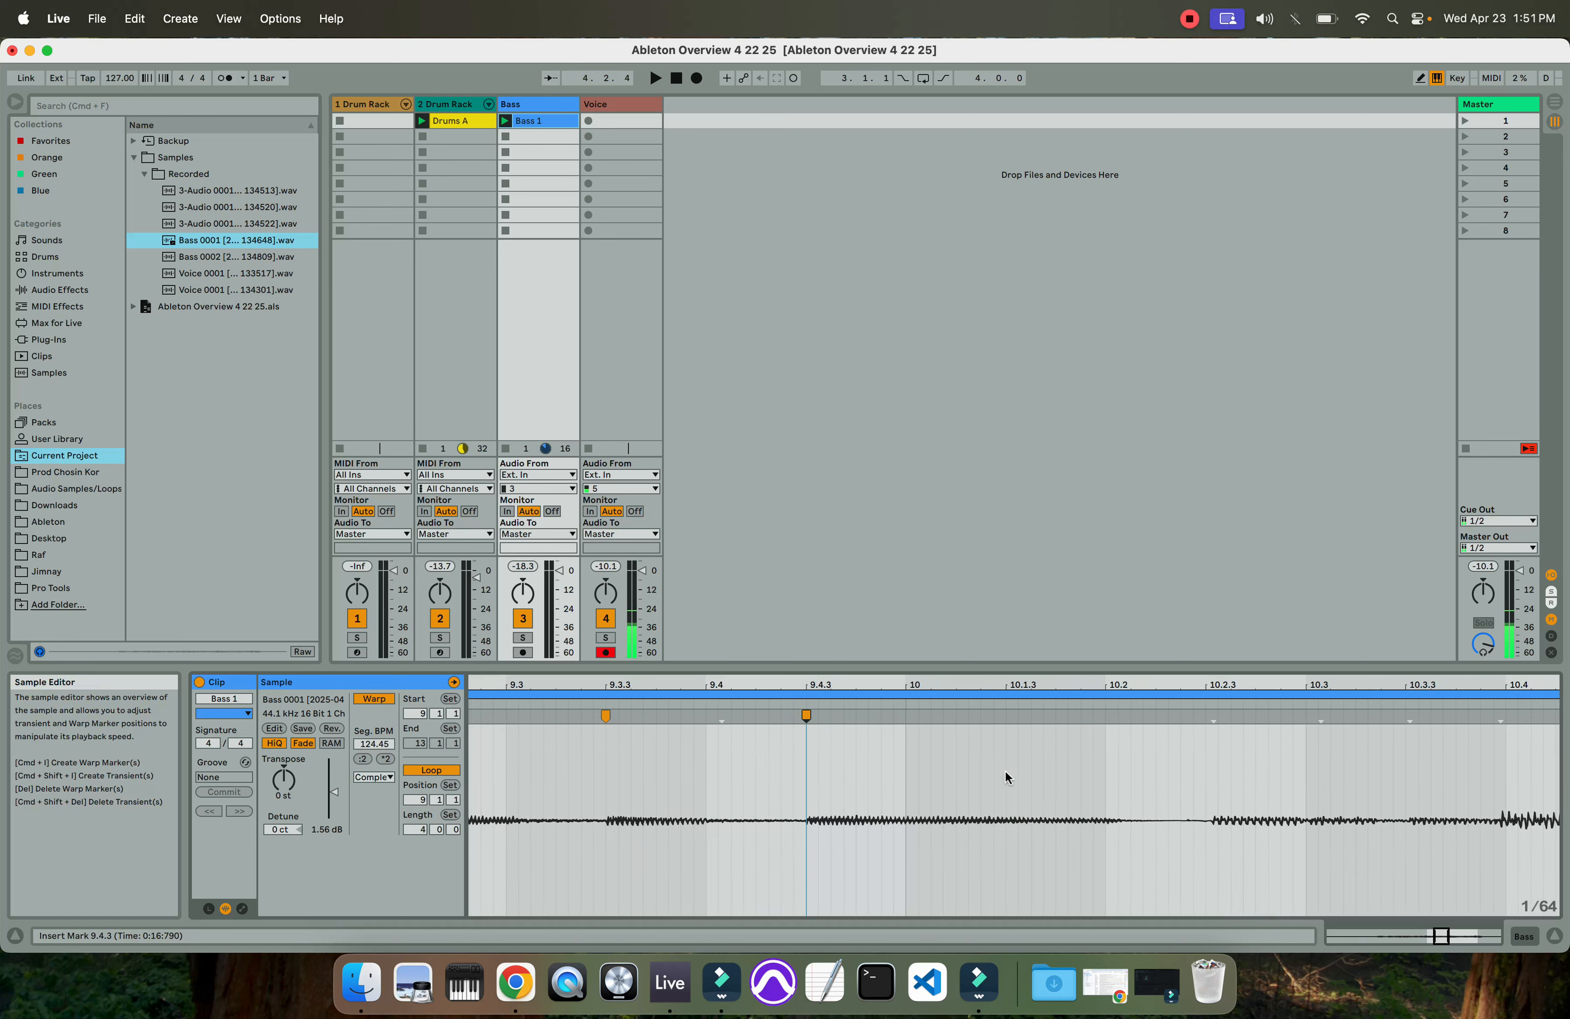
{"action": "scroll", "coordinate": [980, 771], "scroll_direction": "left", "scroll_amount": 20}
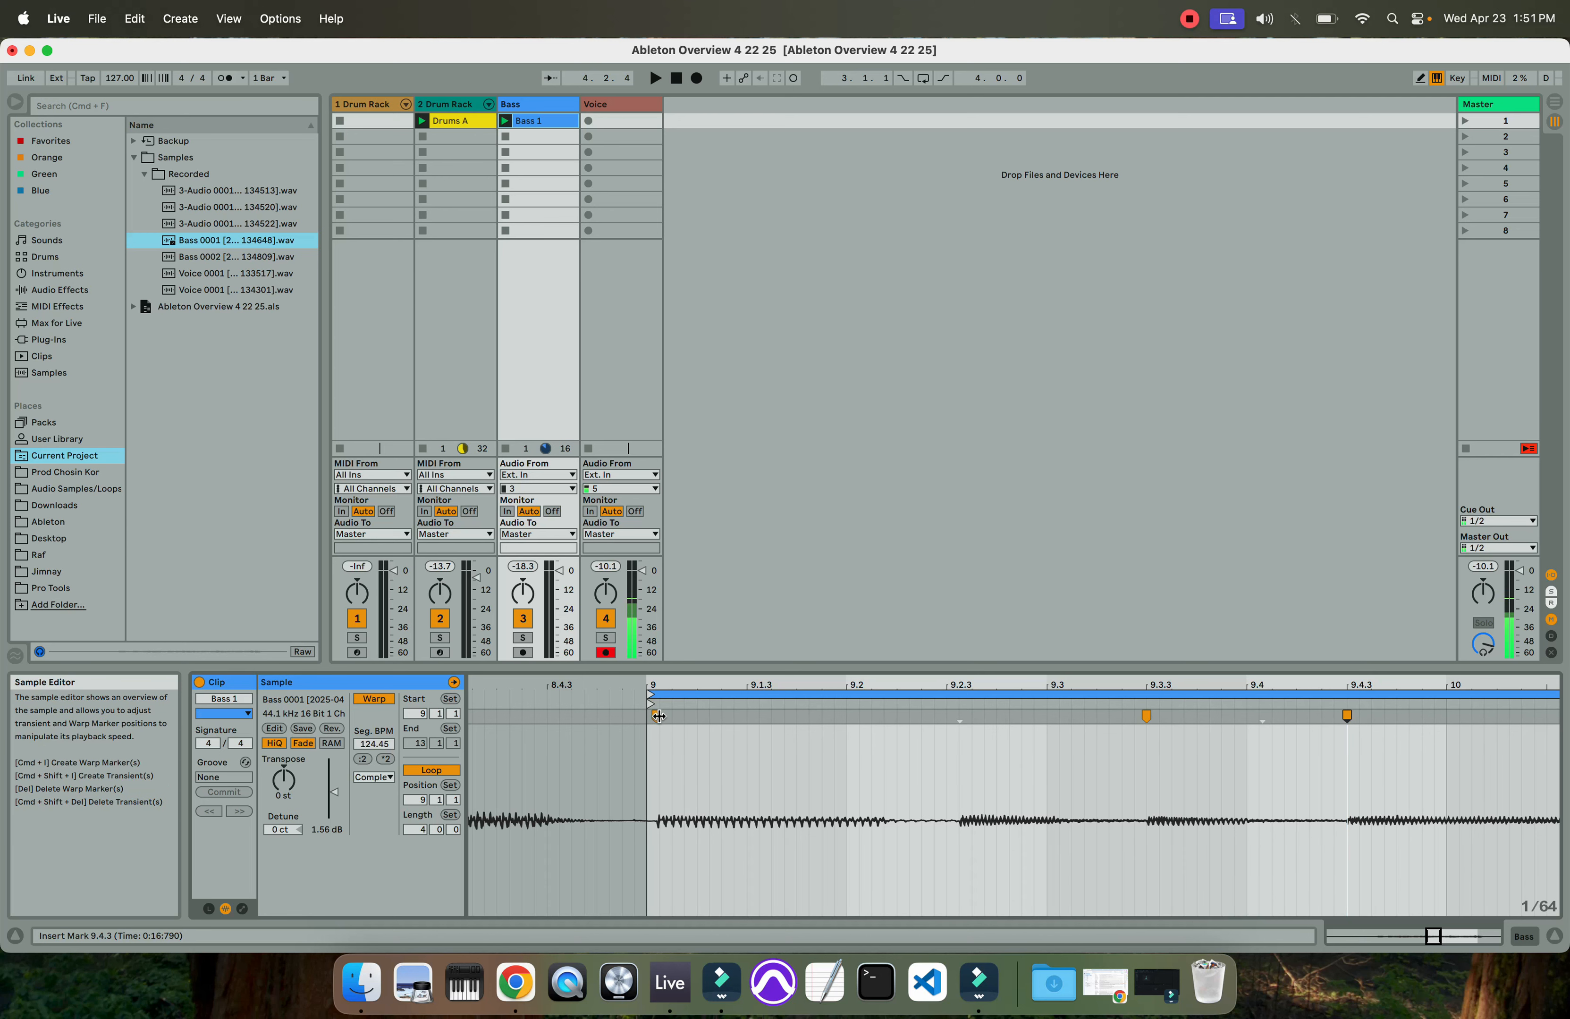
Align the first bass warp marker to the start of bar 9, and add another on the transient at 9.2.3
{"action": "left_click_drag", "start_coordinate": [652, 714], "coordinate": [647, 711]}
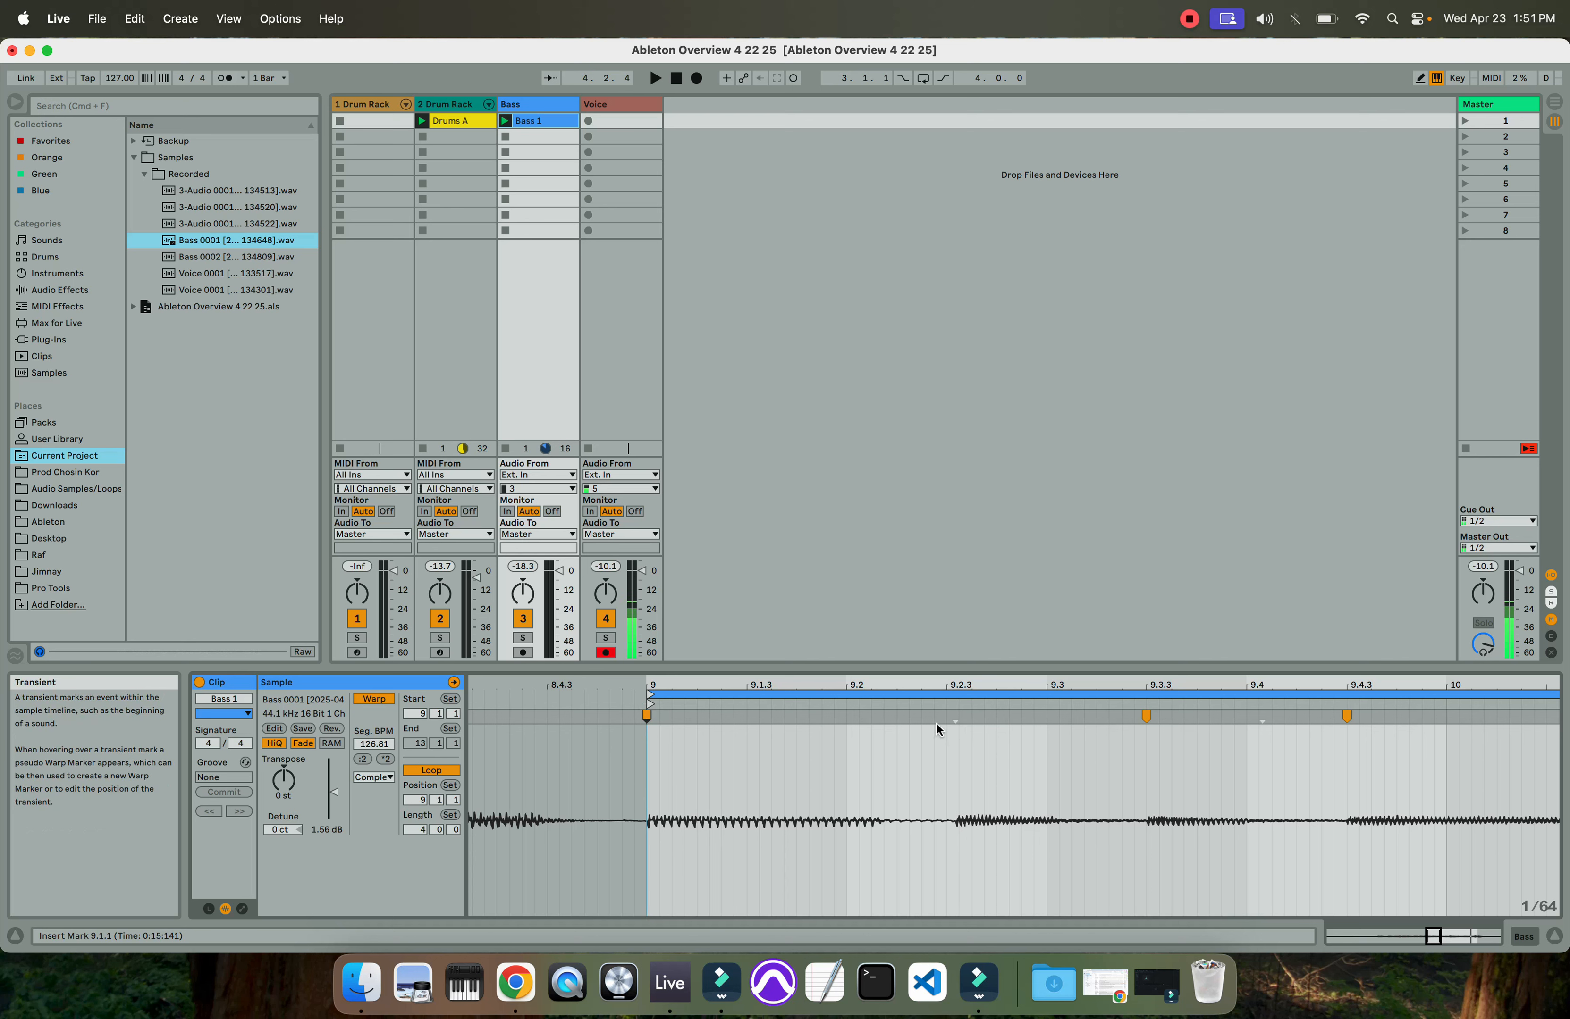
{"action": "double_click", "coordinate": [956, 717]}
{"action": "left_click_drag", "start_coordinate": [956, 717], "coordinate": [951, 718]}
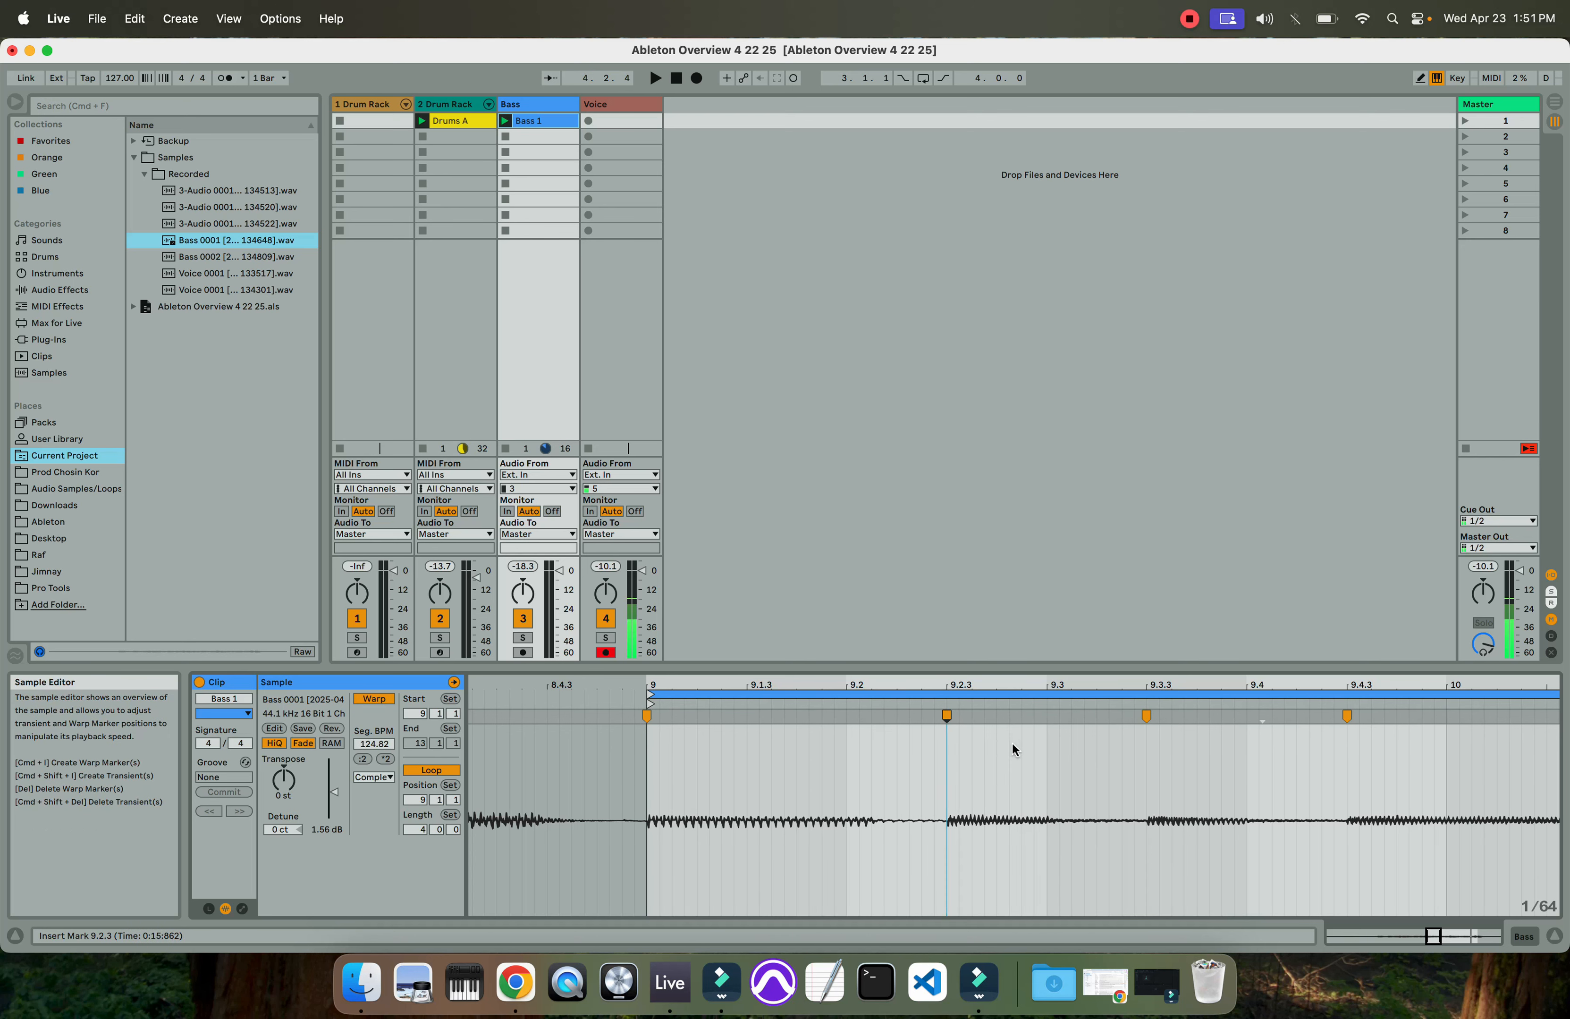
Add warp markers on two bass transients in bar 10, aligning them to 10.2.3 and 10.4.1
{"action": "scroll", "coordinate": [1012, 742], "scroll_direction": "right", "scroll_amount": 5}
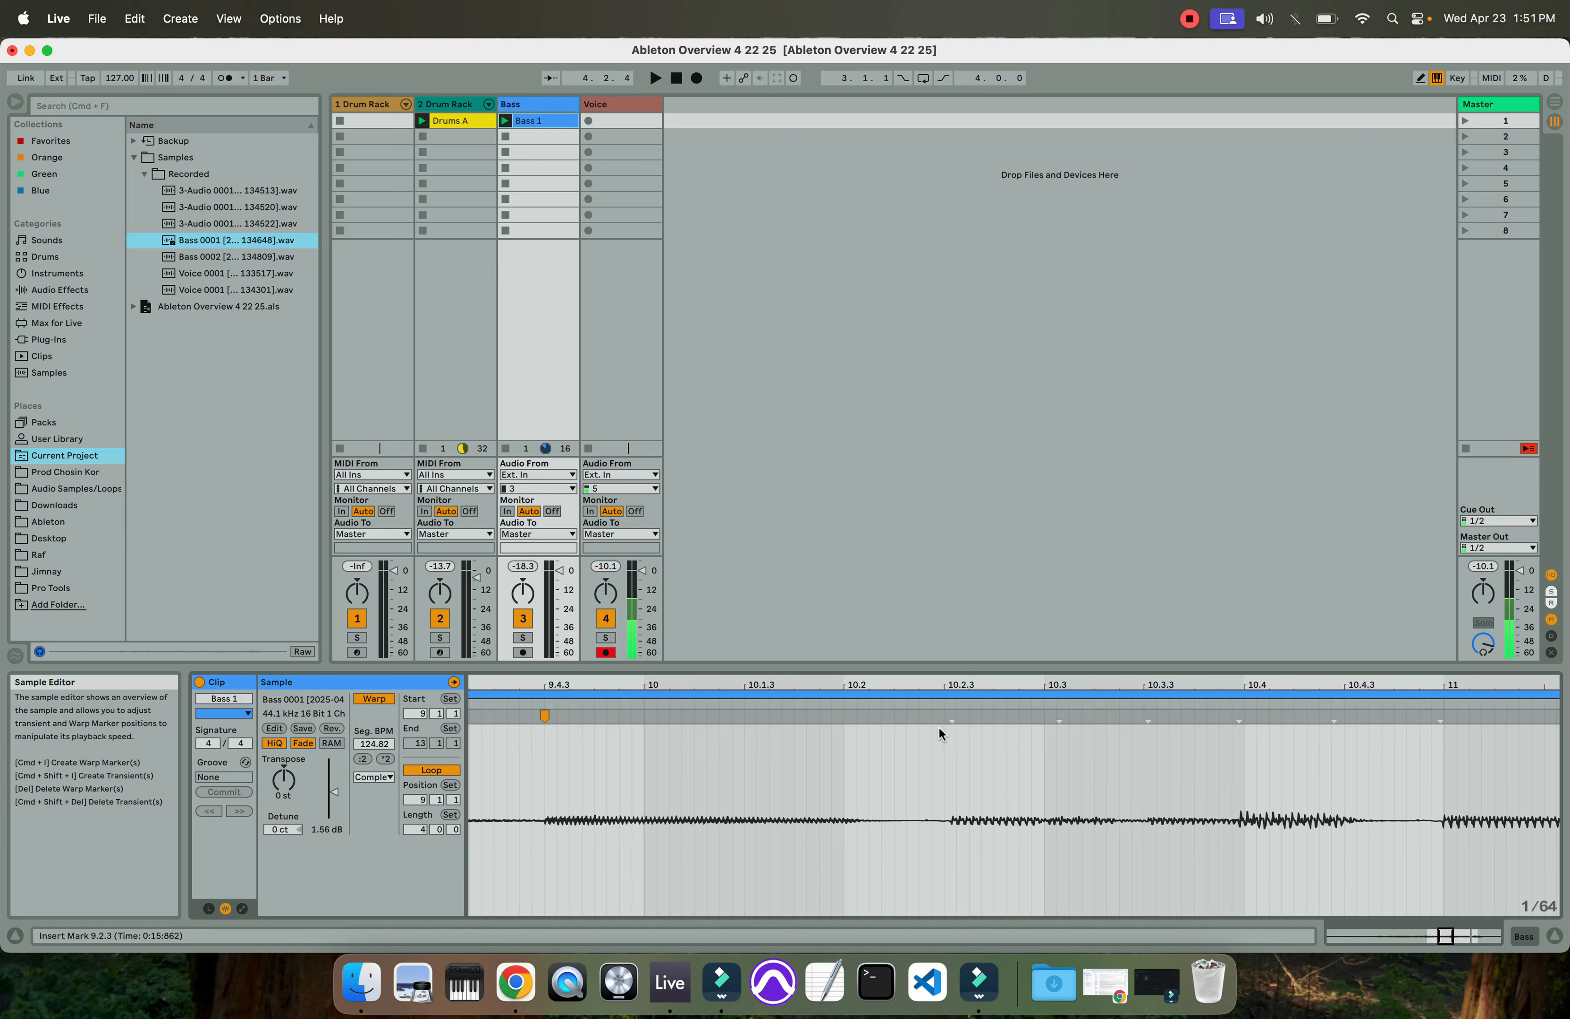
{"action": "double_click", "coordinate": [951, 719]}
{"action": "left_click_drag", "start_coordinate": [951, 718], "coordinate": [944, 719]}
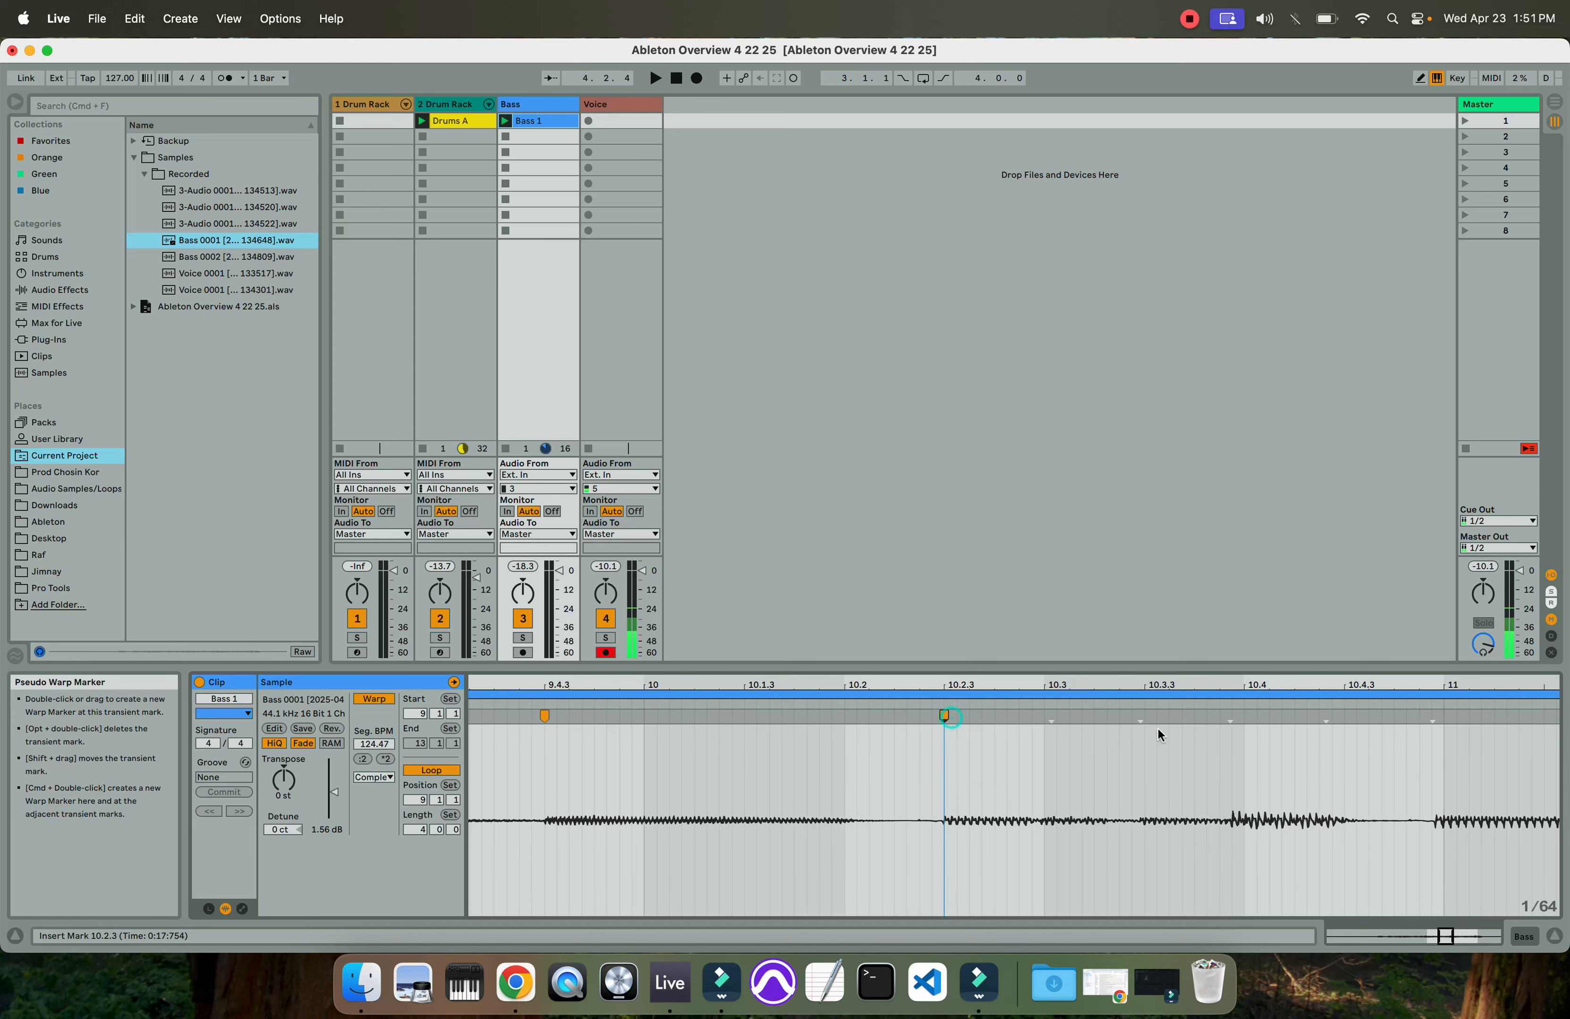
{"action": "double_click", "coordinate": [1230, 720]}
{"action": "left_click_drag", "start_coordinate": [1229, 720], "coordinate": [1244, 721]}
Add warp markers on the next two bass transients, aligning them to the start of bar 11 and 11.2.3
{"action": "scroll", "coordinate": [1237, 728], "scroll_direction": "right", "scroll_amount": 3}
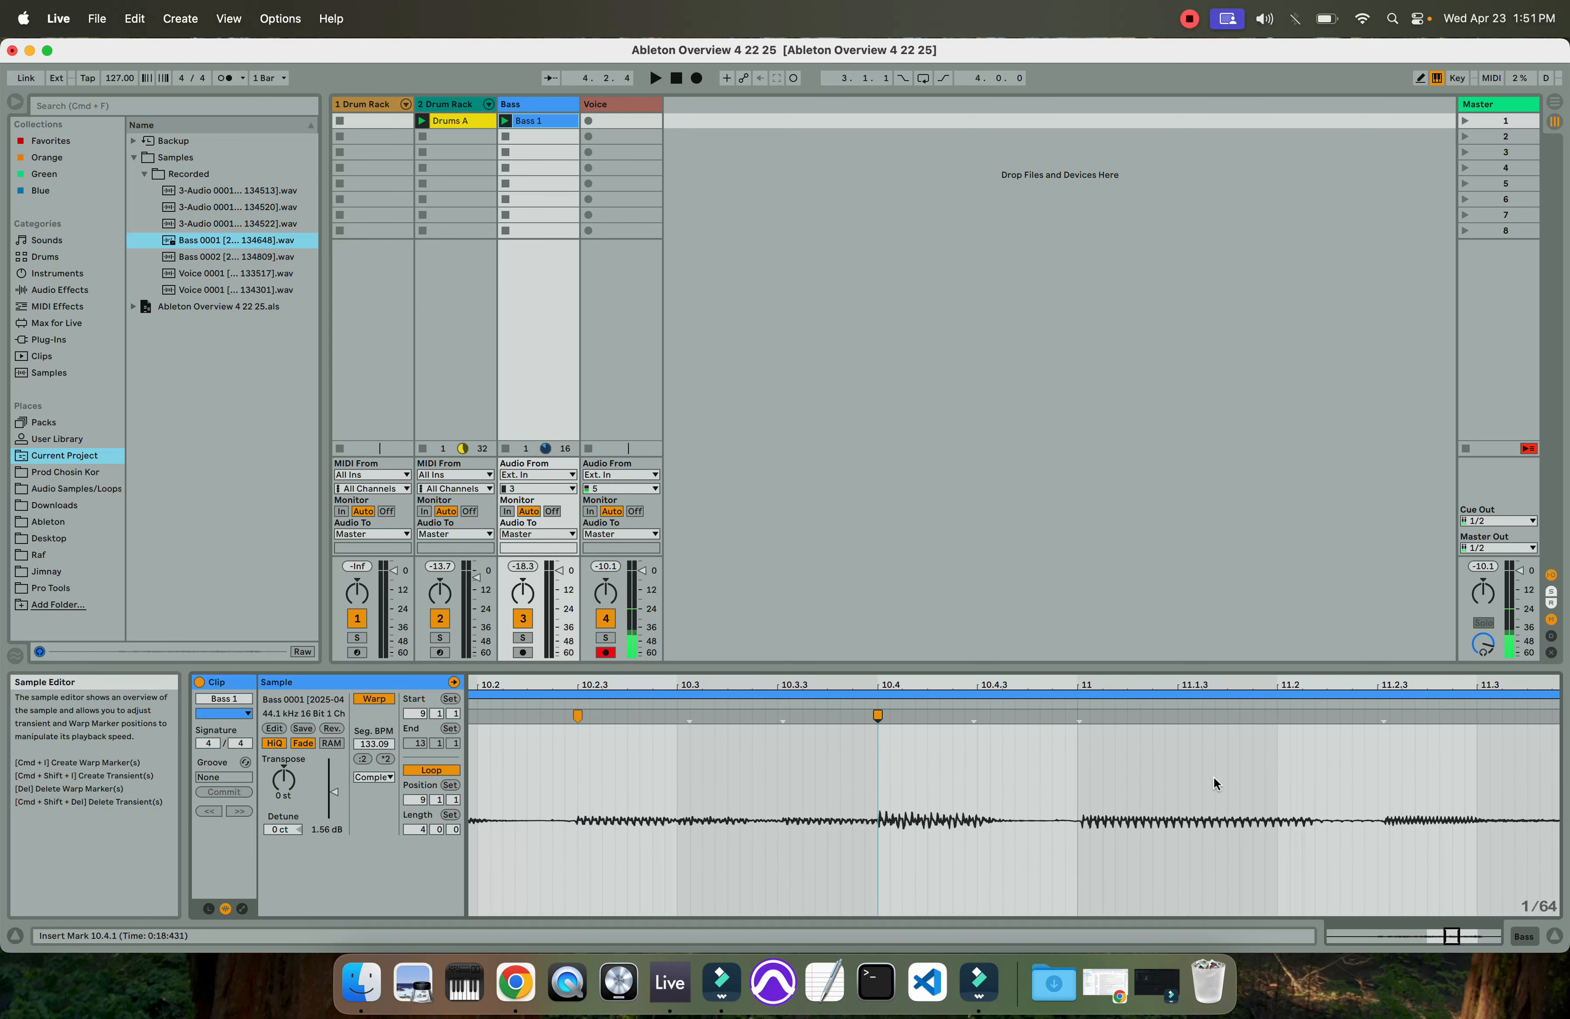
{"action": "double_click", "coordinate": [1079, 723]}
{"action": "left_click_drag", "start_coordinate": [1080, 723], "coordinate": [1066, 746]}
{"action": "scroll", "coordinate": [1062, 745], "scroll_direction": "right", "scroll_amount": 3}
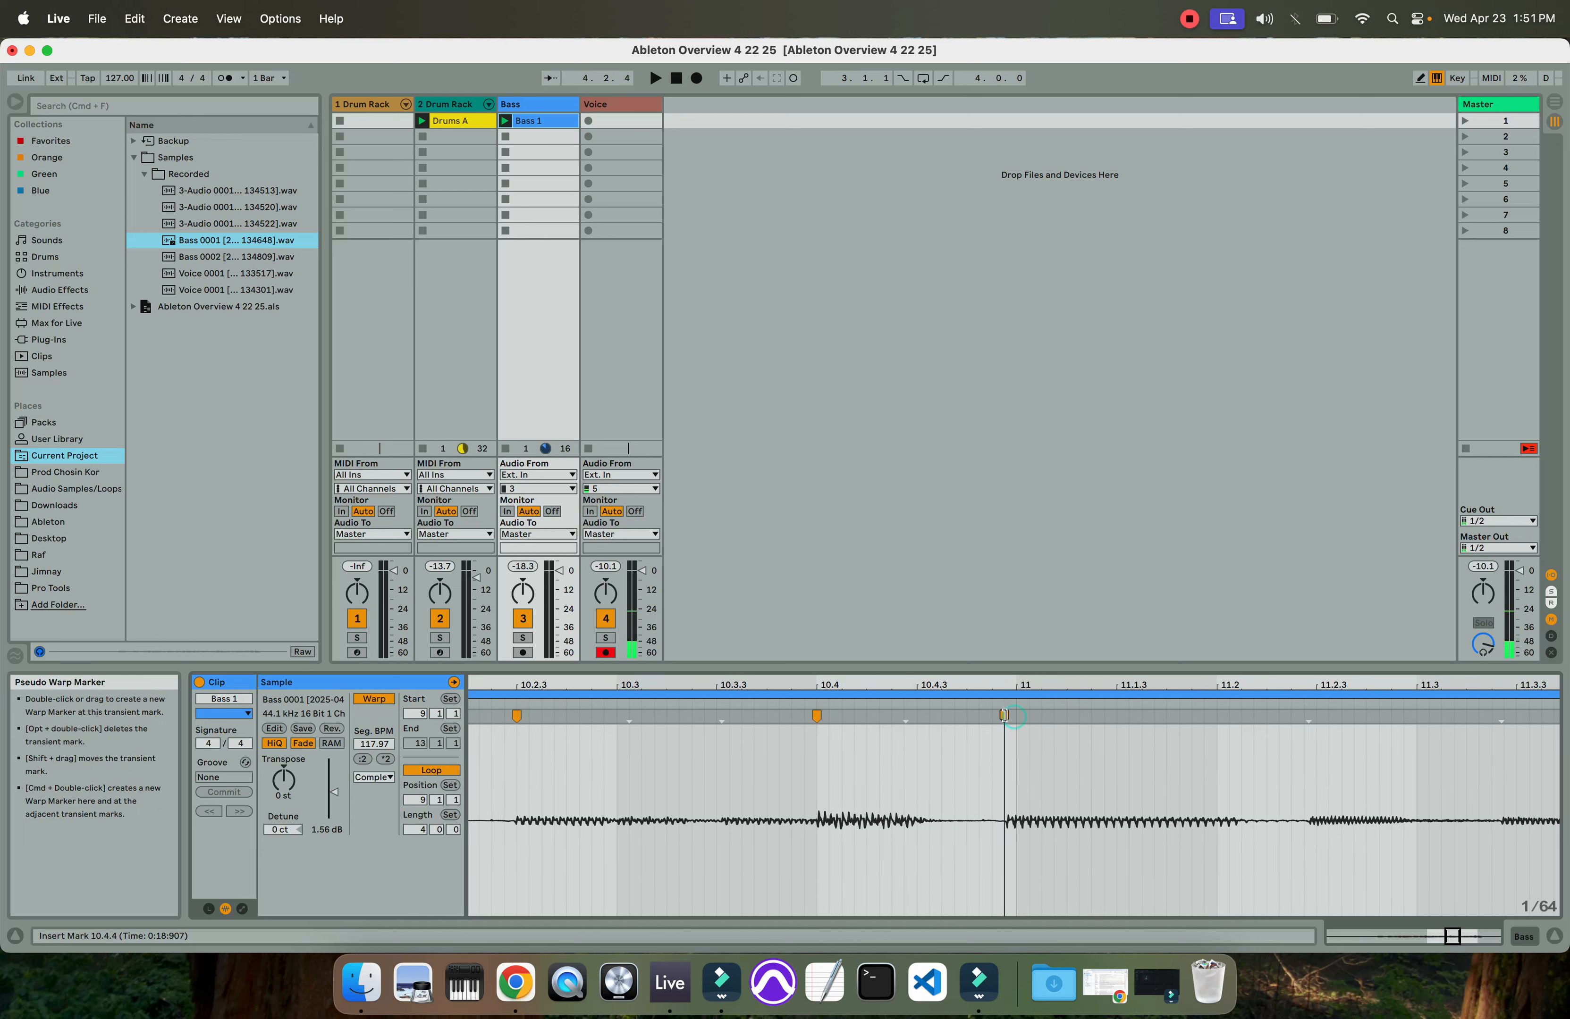
{"action": "left_click_drag", "start_coordinate": [1004, 715], "coordinate": [1017, 715]}
{"action": "double_click", "coordinate": [1325, 715]}
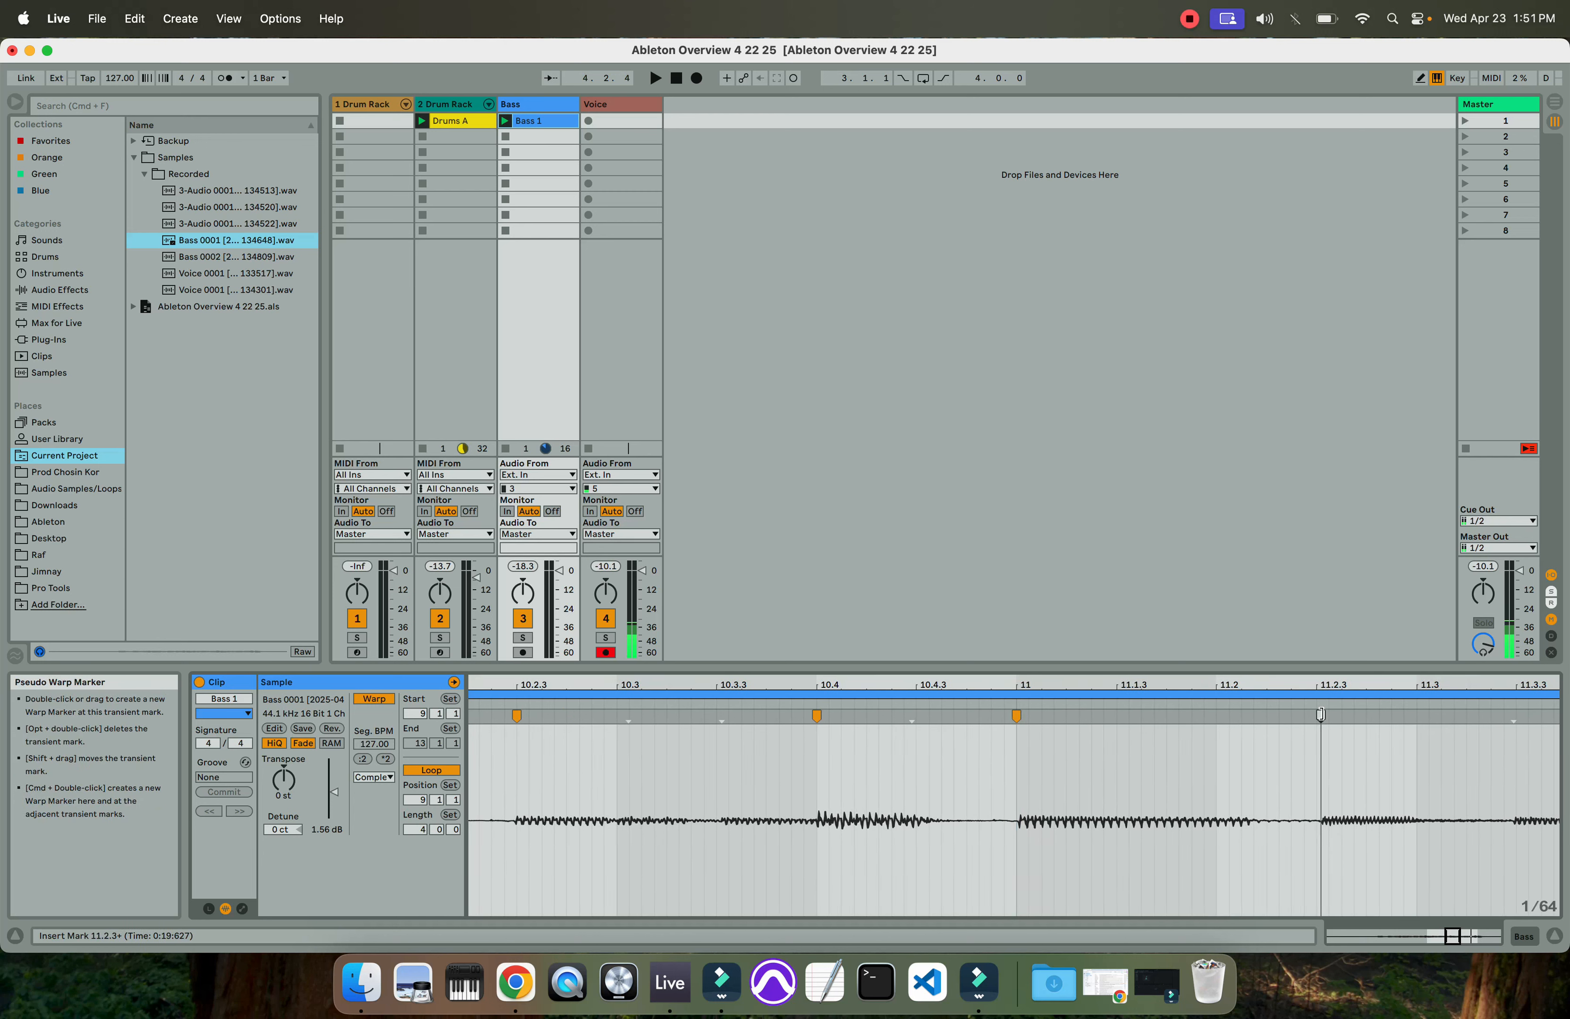
{"action": "left_click_drag", "start_coordinate": [1321, 714], "coordinate": [1317, 714]}
Add warp markers aligning the bass transients to 11.3.3 and 12.4.1
{"action": "scroll", "coordinate": [1249, 773], "scroll_direction": "right", "scroll_amount": 3}
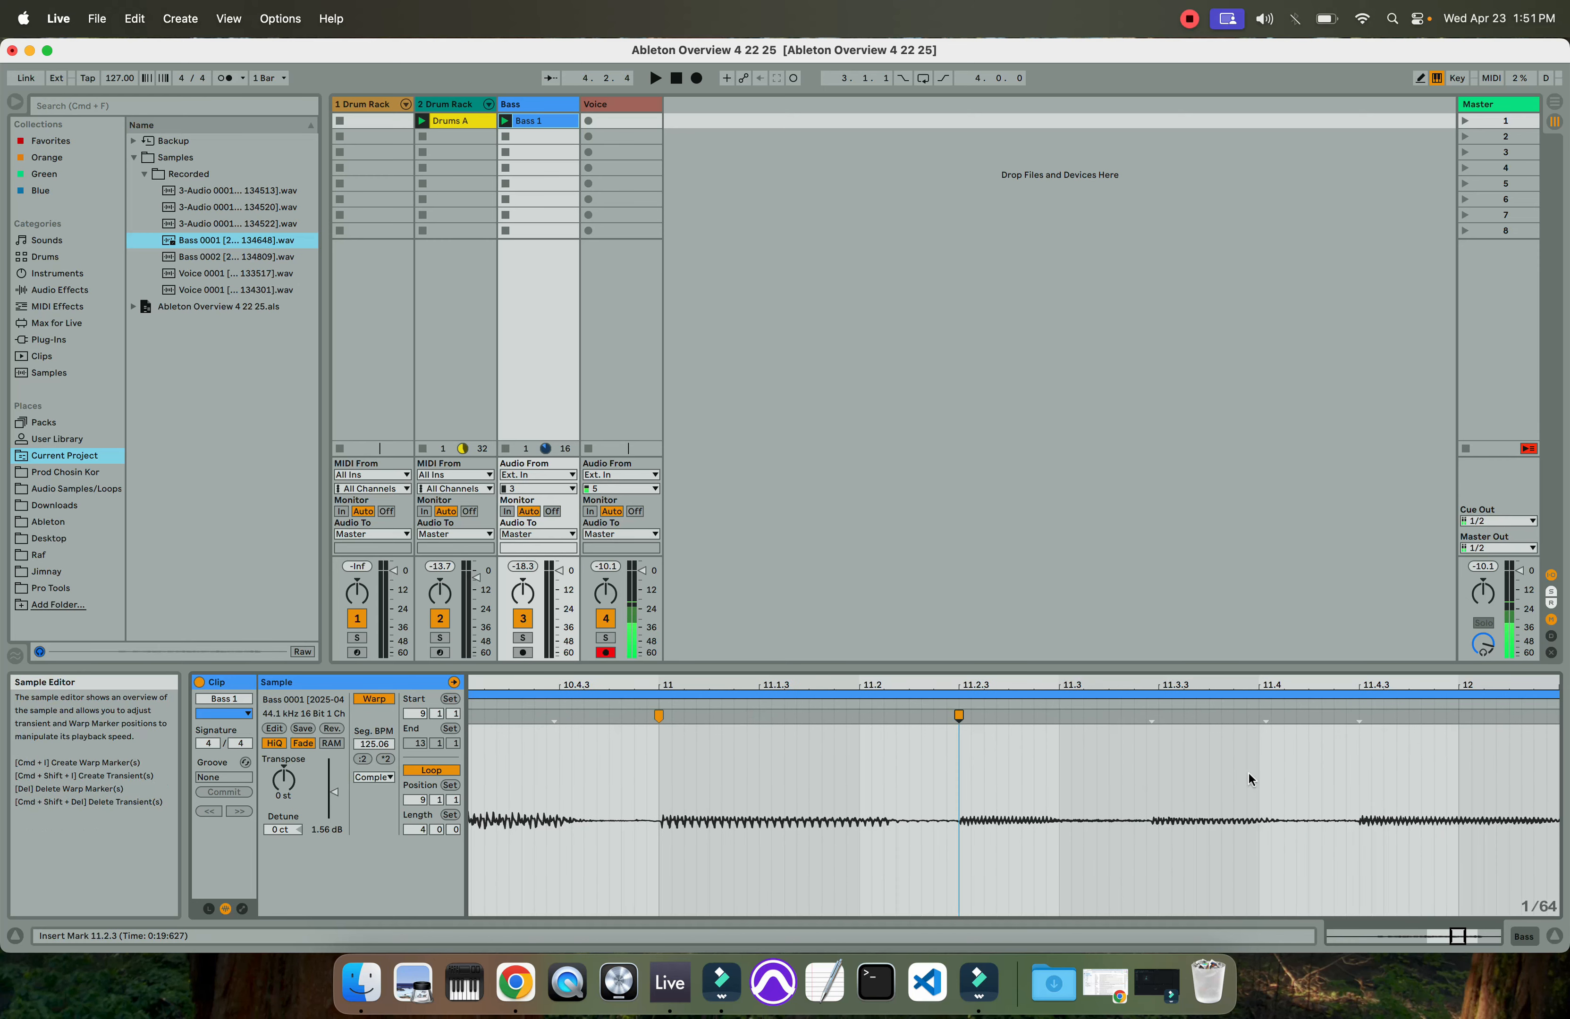
{"action": "scroll", "coordinate": [1031, 729], "scroll_direction": "down", "scroll_amount": 5}
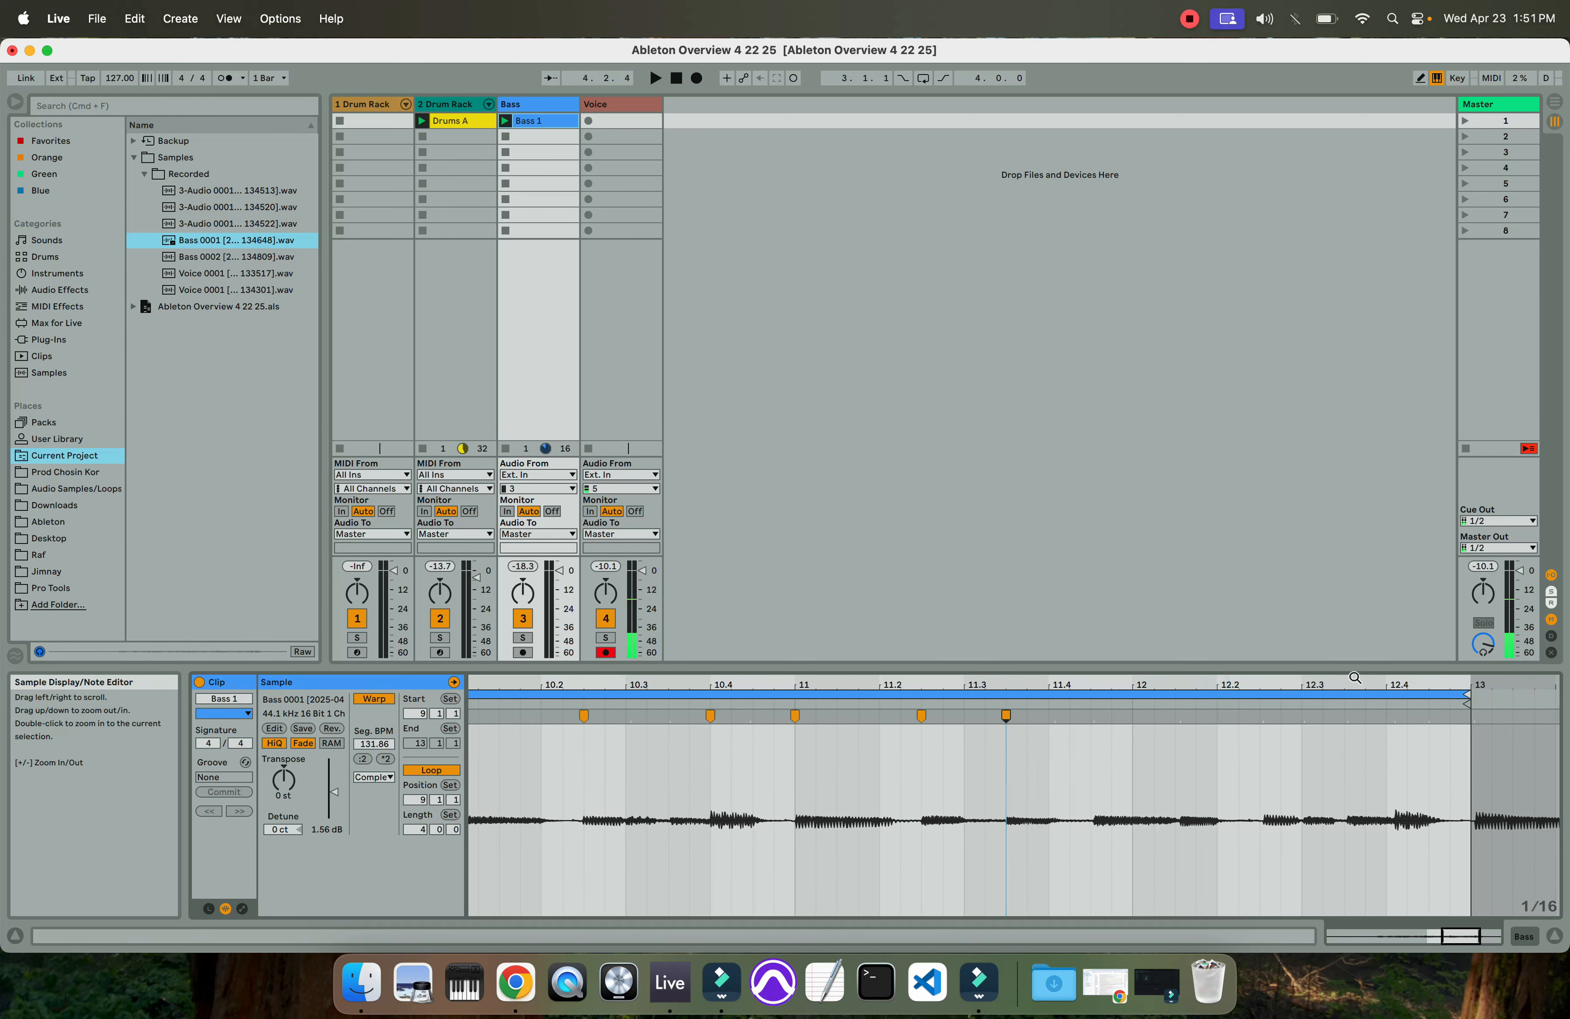
{"action": "scroll", "coordinate": [1399, 742], "scroll_direction": "up", "scroll_amount": 5}
{"action": "left_click_drag", "start_coordinate": [1487, 722], "coordinate": [1475, 718]}
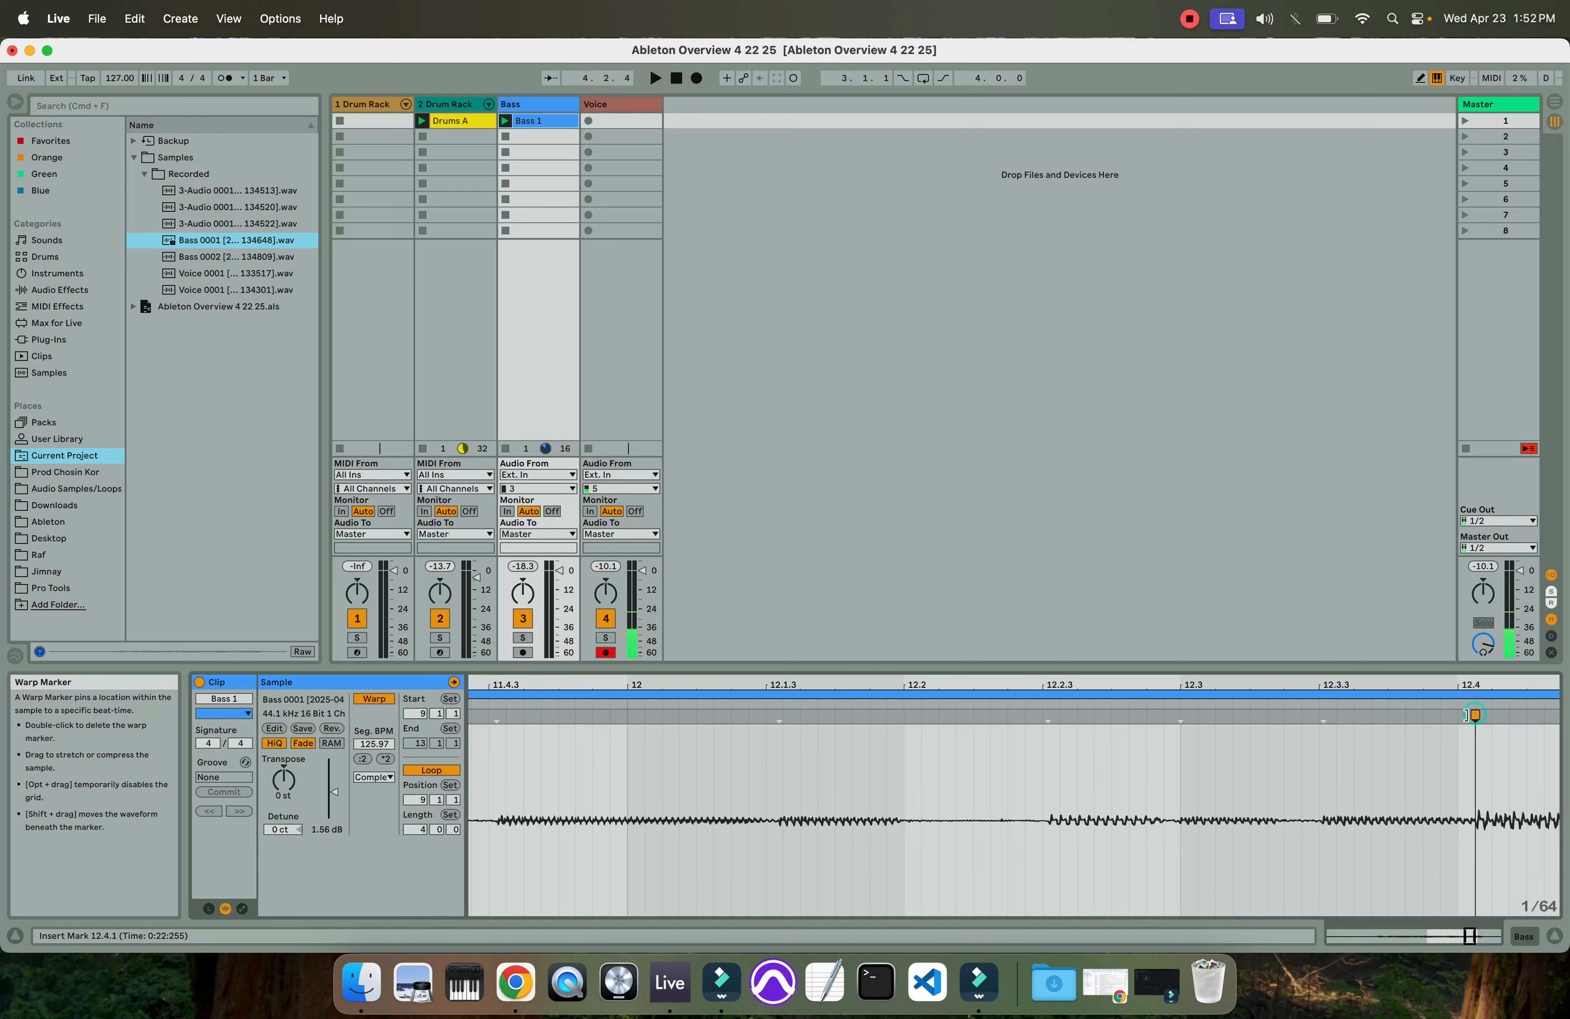
{"action": "left_click_drag", "start_coordinate": [1474, 715], "coordinate": [1458, 715]}
Add warp markers on four bar 12 bass transients, aligning them to 12.3.3, 12.3.1, 12.2.3 and 12.1.3
{"action": "double_click", "coordinate": [1307, 717]}
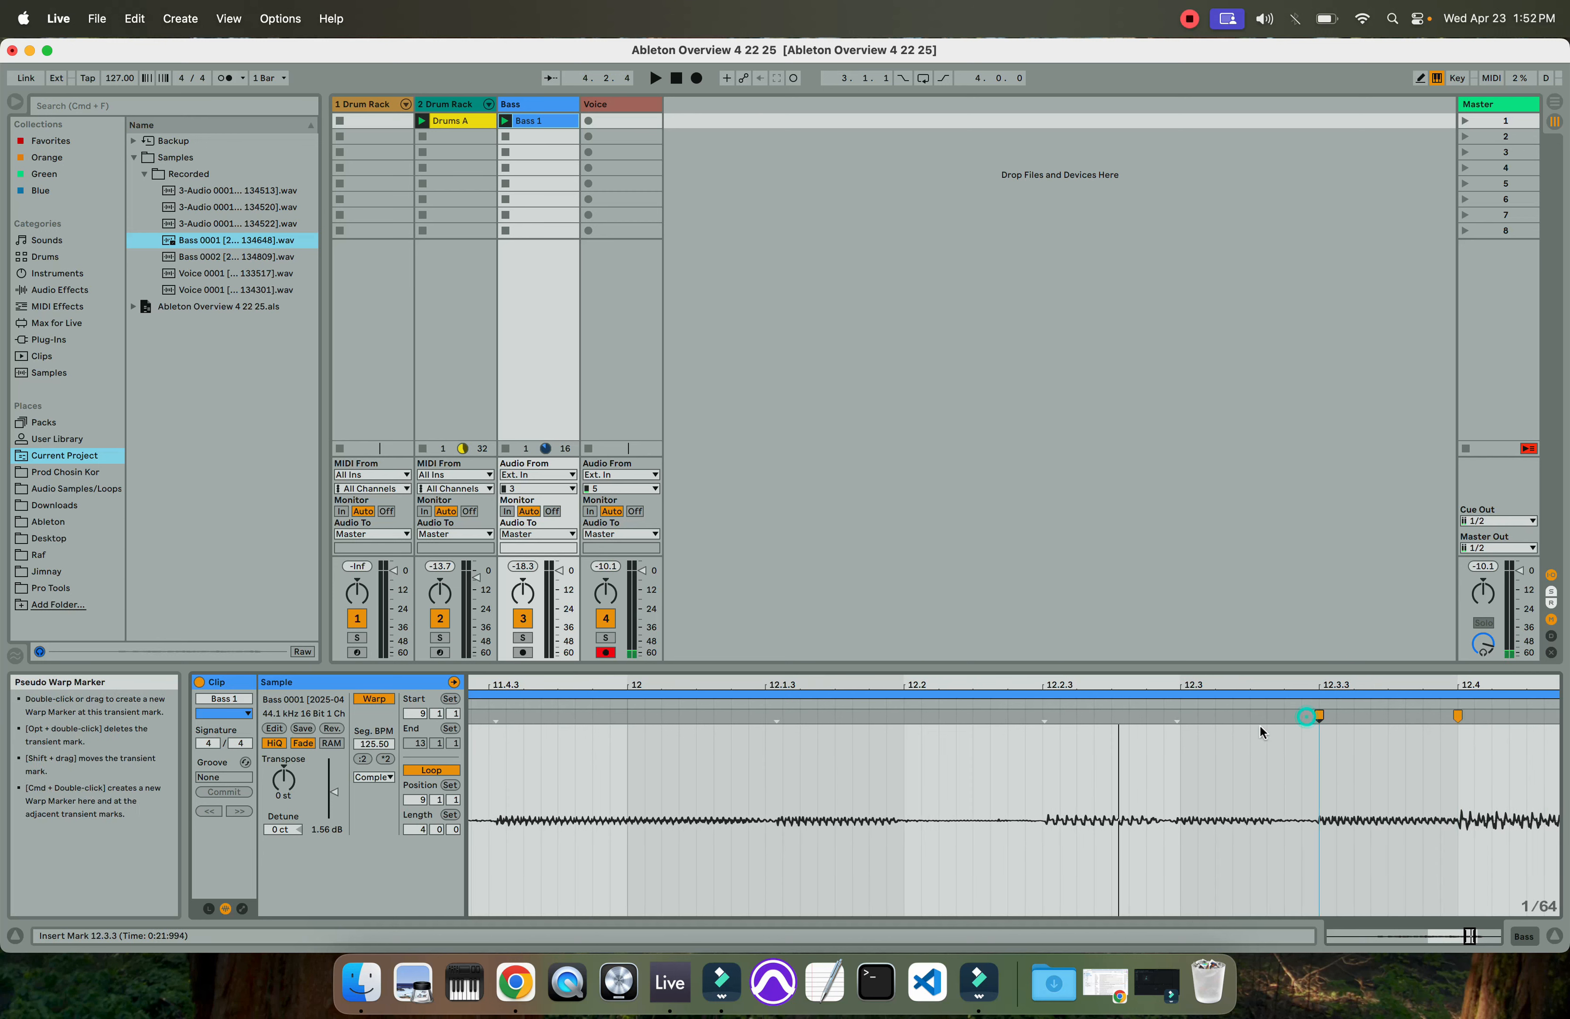
{"action": "left_click_drag", "start_coordinate": [1176, 717], "coordinate": [1180, 717]}
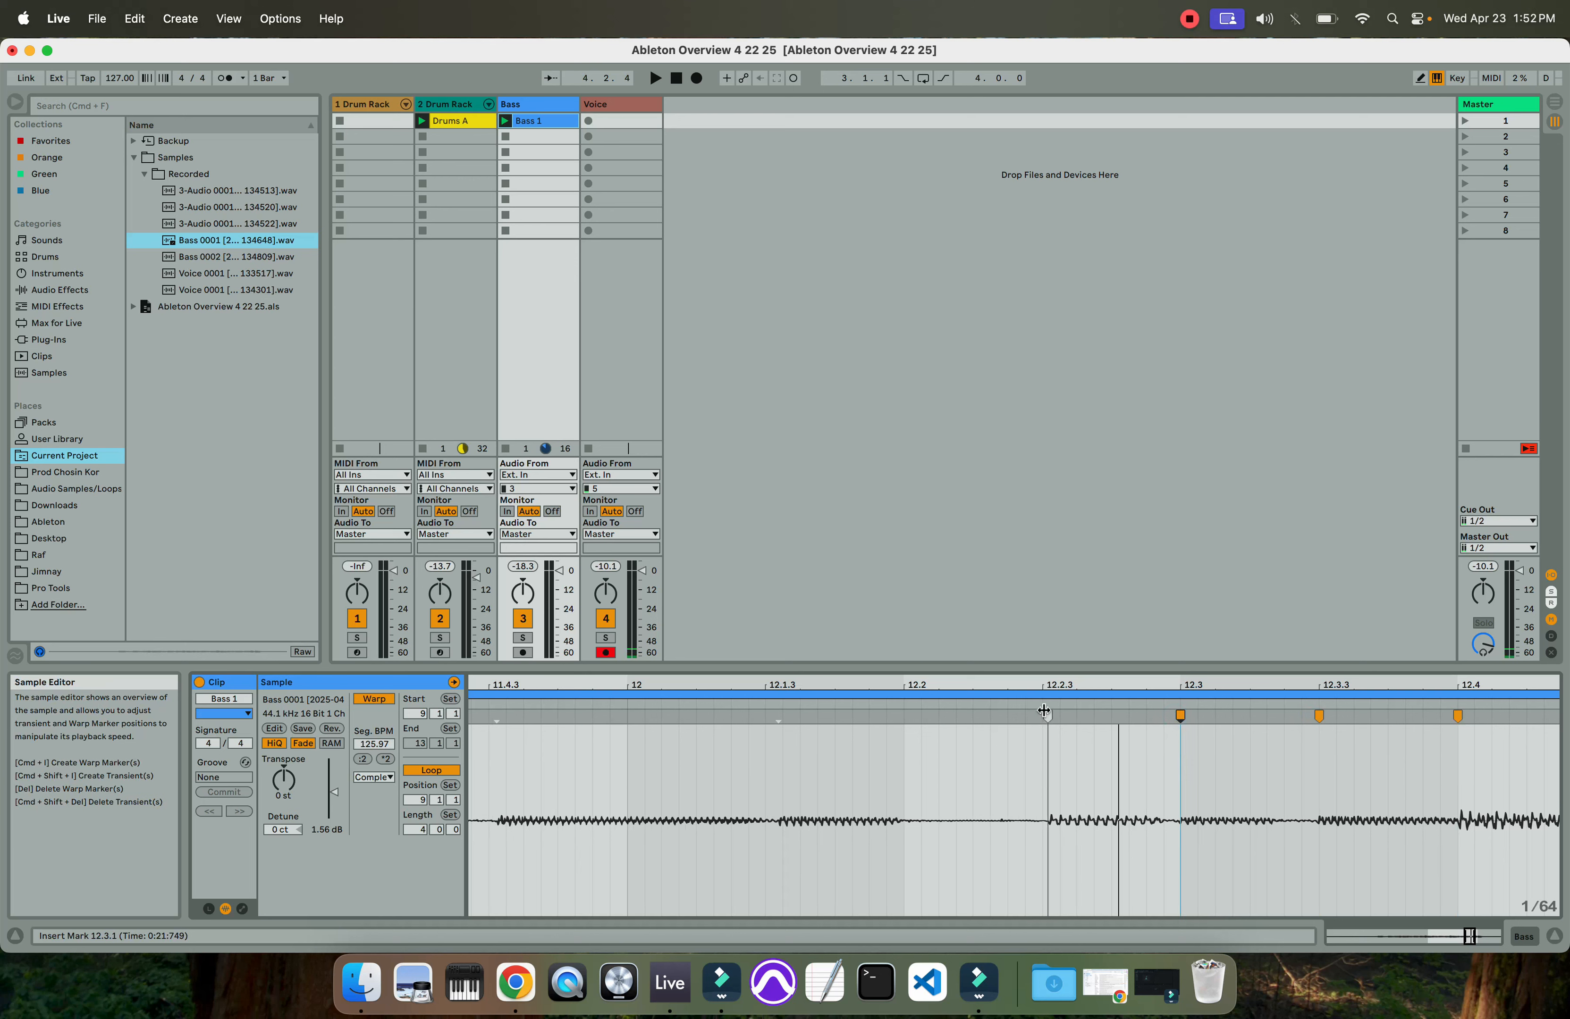
{"action": "left_click_drag", "start_coordinate": [1043, 711], "coordinate": [1037, 711]}
{"action": "left_click_drag", "start_coordinate": [778, 718], "coordinate": [769, 717]}
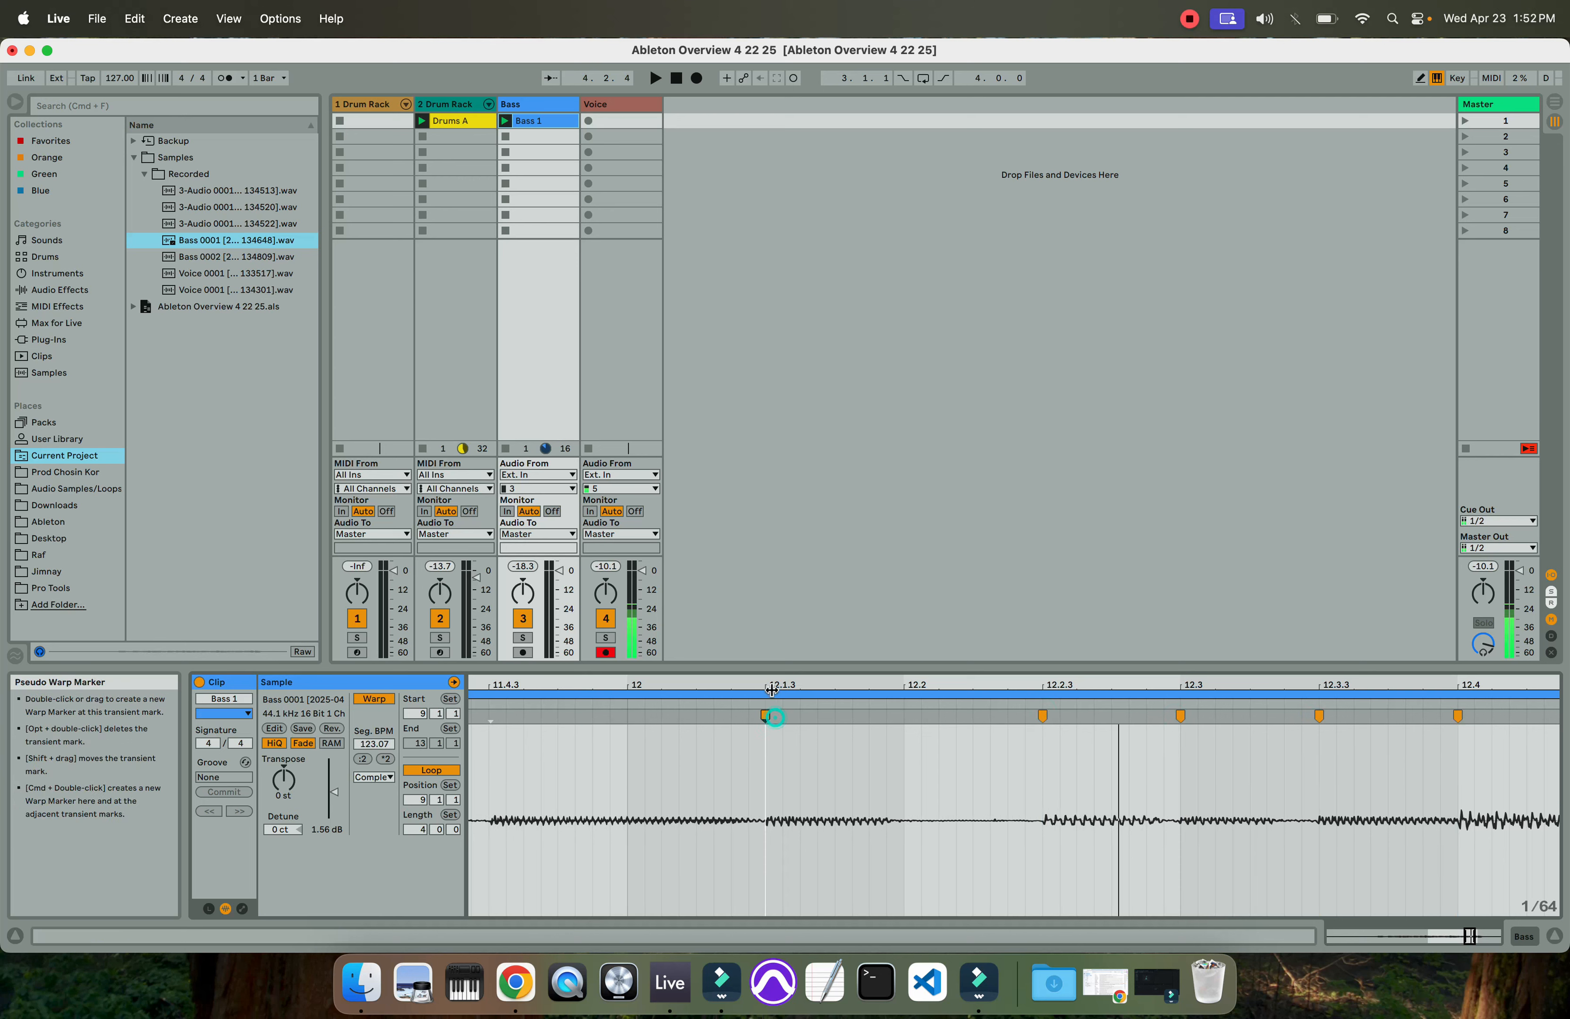
Add a warp marker aligning the bass transient before bar 12 to 11.4.3, and audition the warped loop with the drums
{"action": "left_click_drag", "start_coordinate": [772, 794], "coordinate": [1009, 785]}
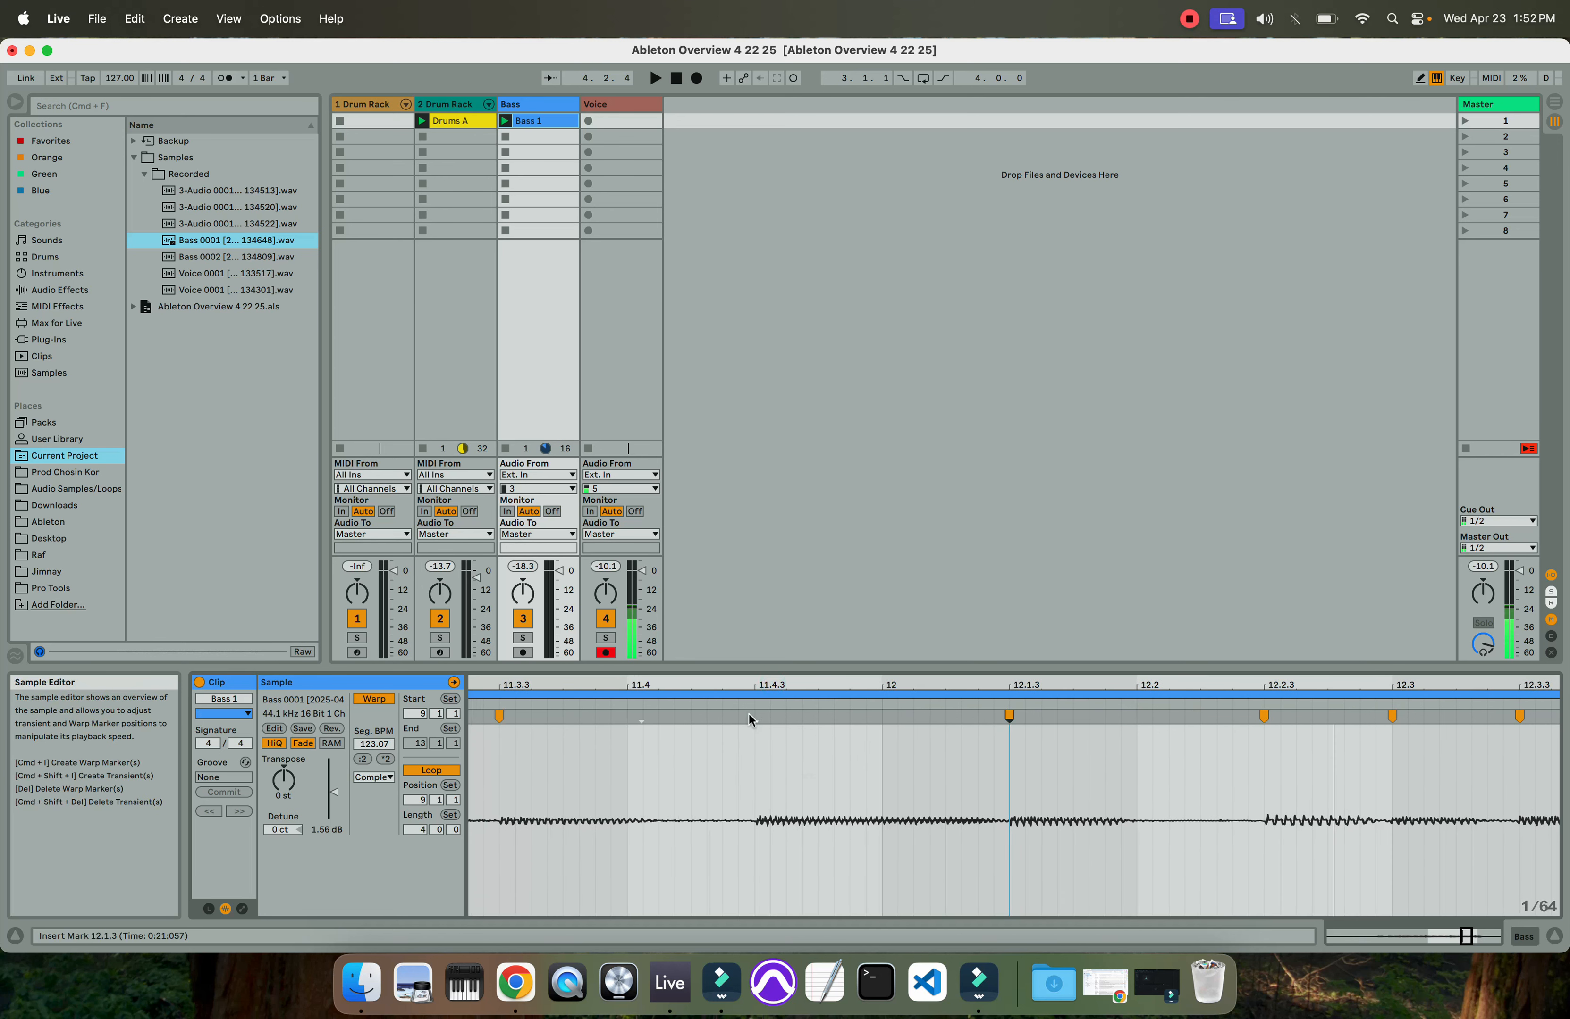
{"action": "left_click_drag", "start_coordinate": [1086, 702], "coordinate": [1086, 682]}
{"action": "key", "text": "space"}
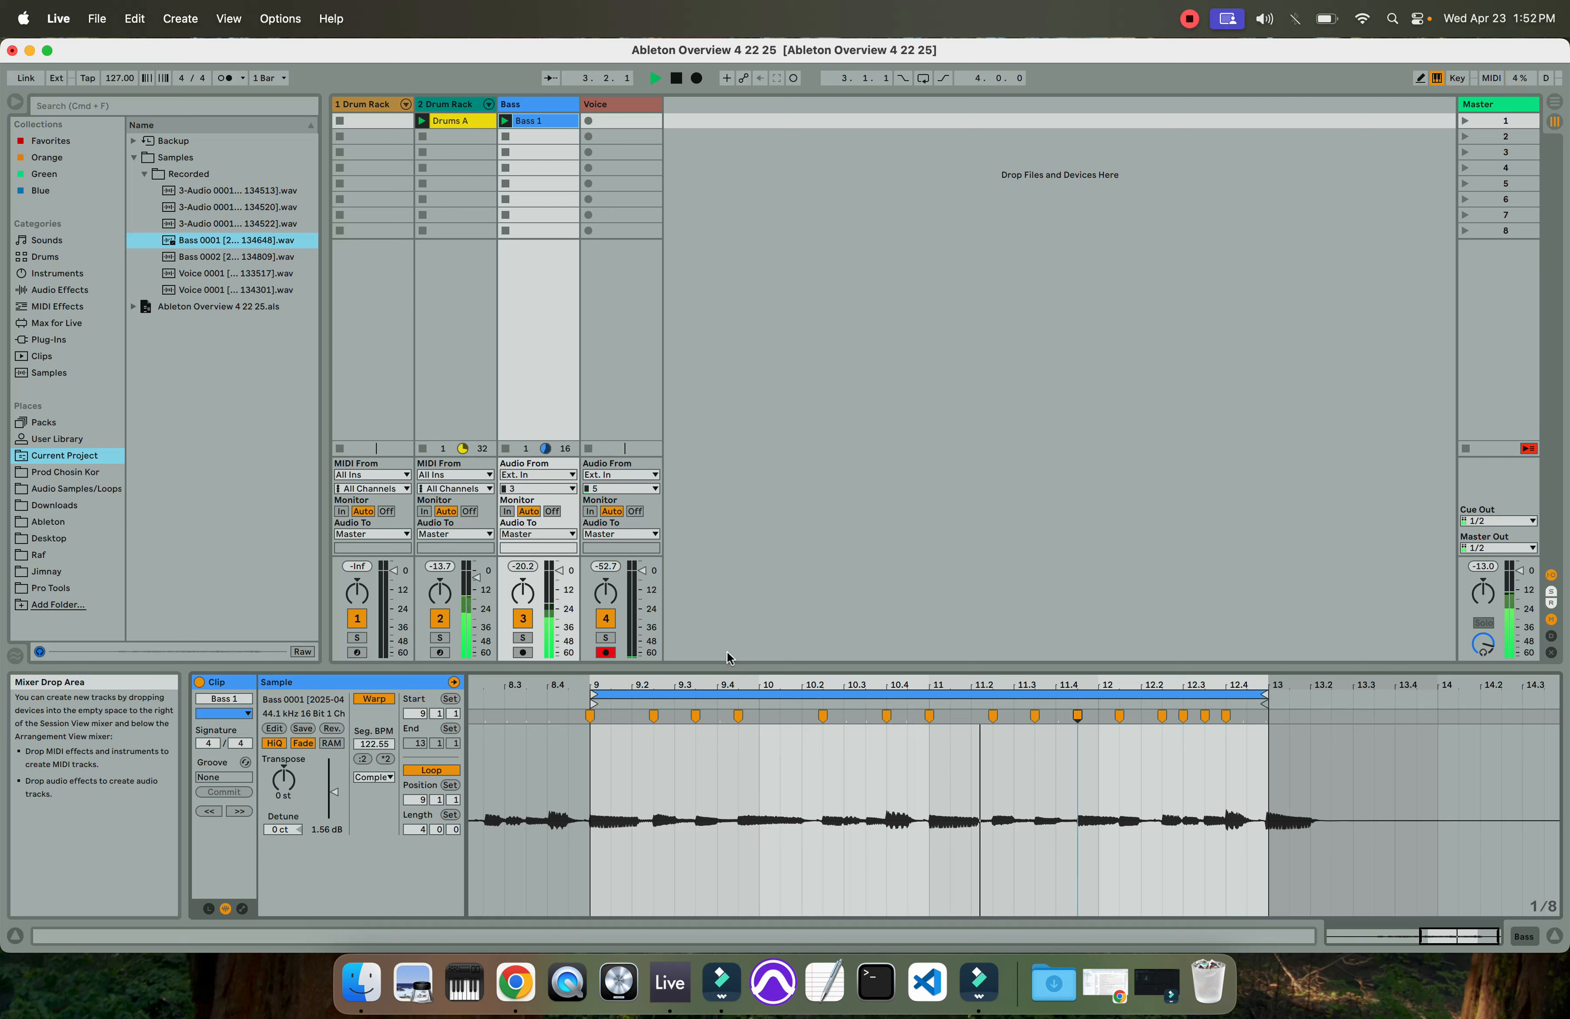
{"action": "mouse_move", "coordinate": [1012, 681]}
{"action": "left_mouse_down"}
{"action": "mouse_move", "coordinate": [1026, 805]}
{"action": "mouse_move", "coordinate": [1014, 681]}
{"action": "left_mouse_up"}
{"action": "key", "text": "space"}
{"action": "left_click_drag", "start_coordinate": [818, 684], "coordinate": [826, 656]}
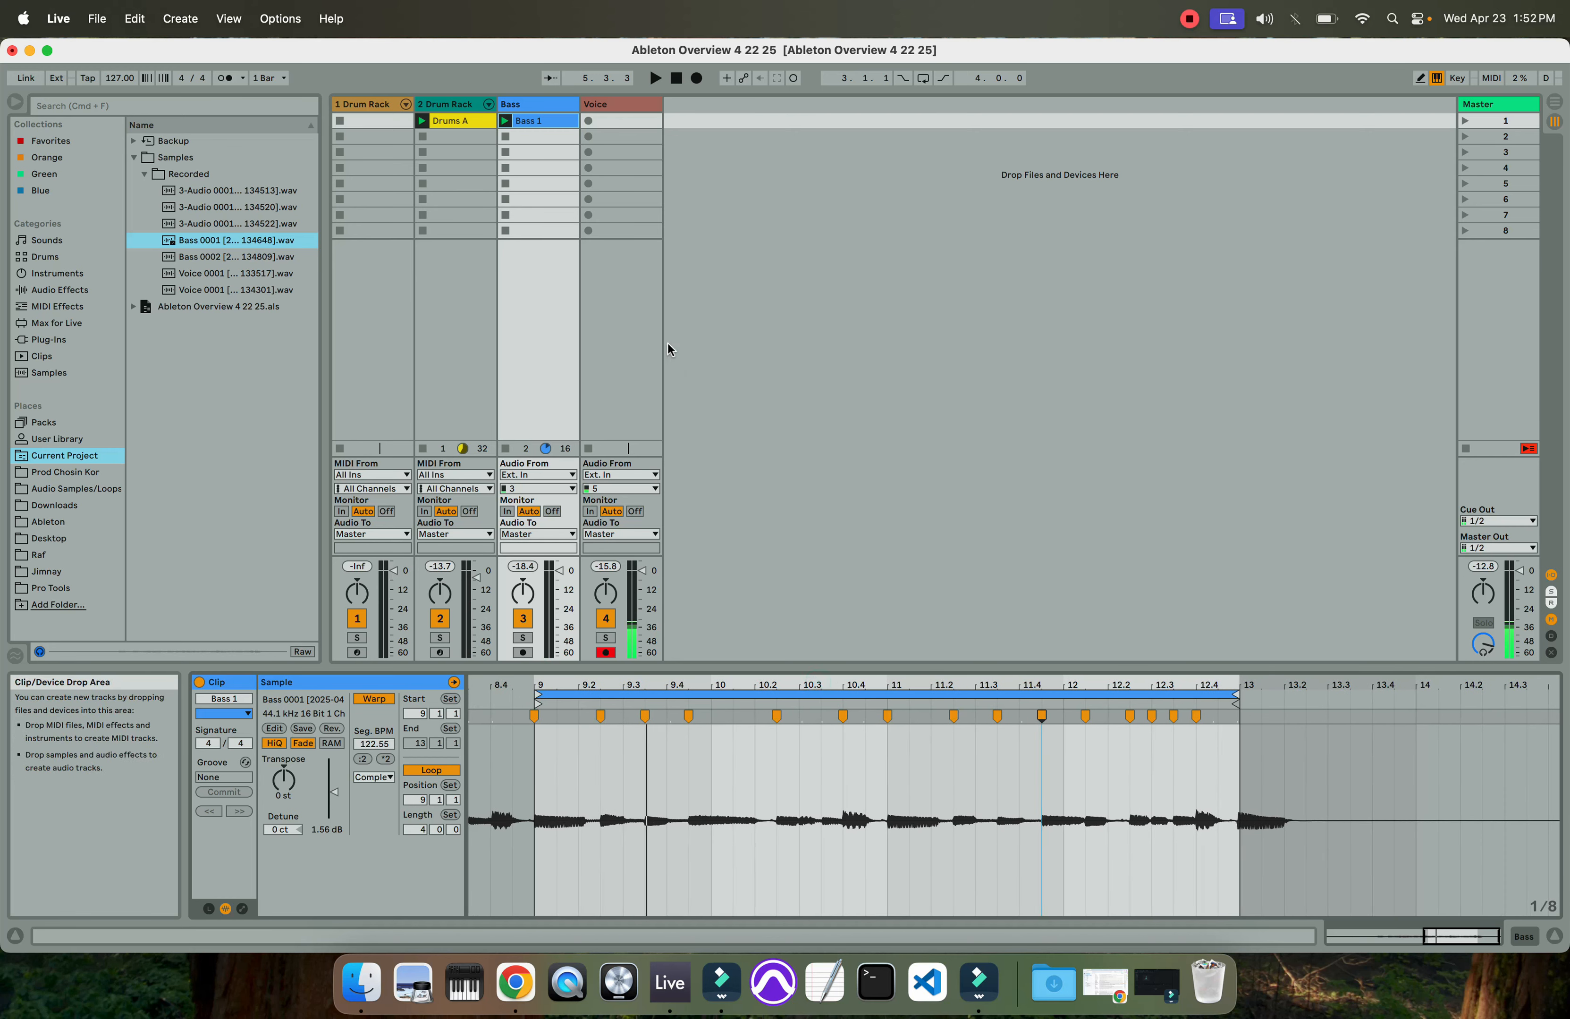
Insert a new audio track after the Bass track and rename it "Bass Bounce"
{"action": "left_click", "coordinate": [538, 123]}
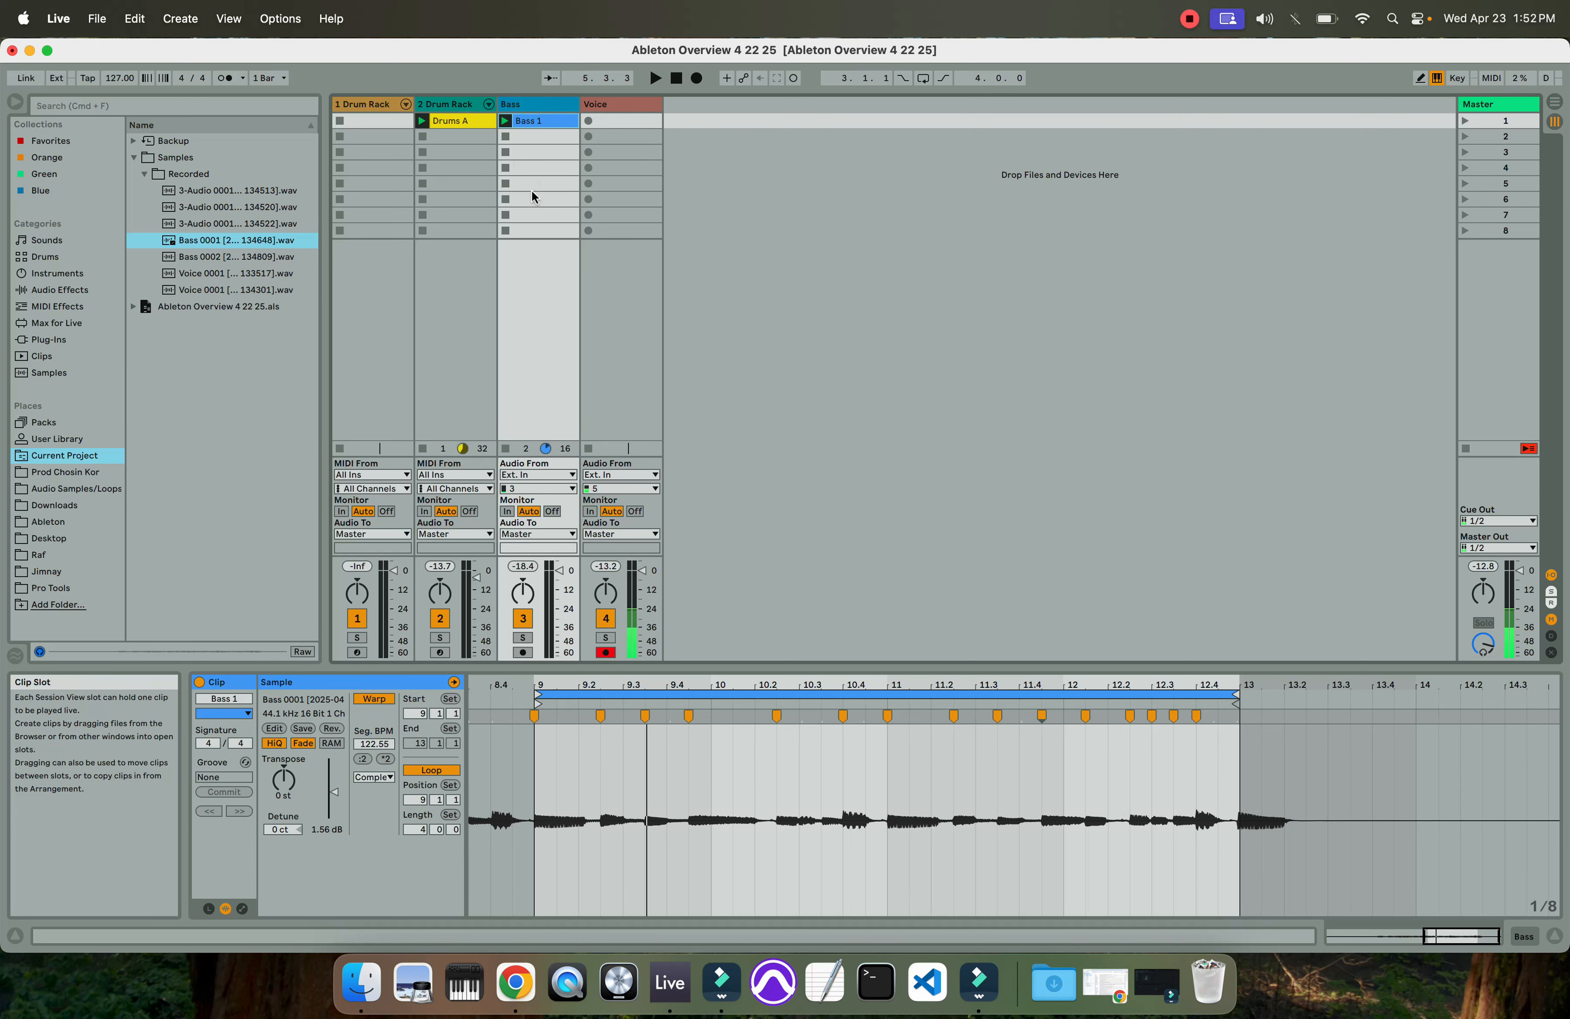
{"action": "key", "text": "super+t"}
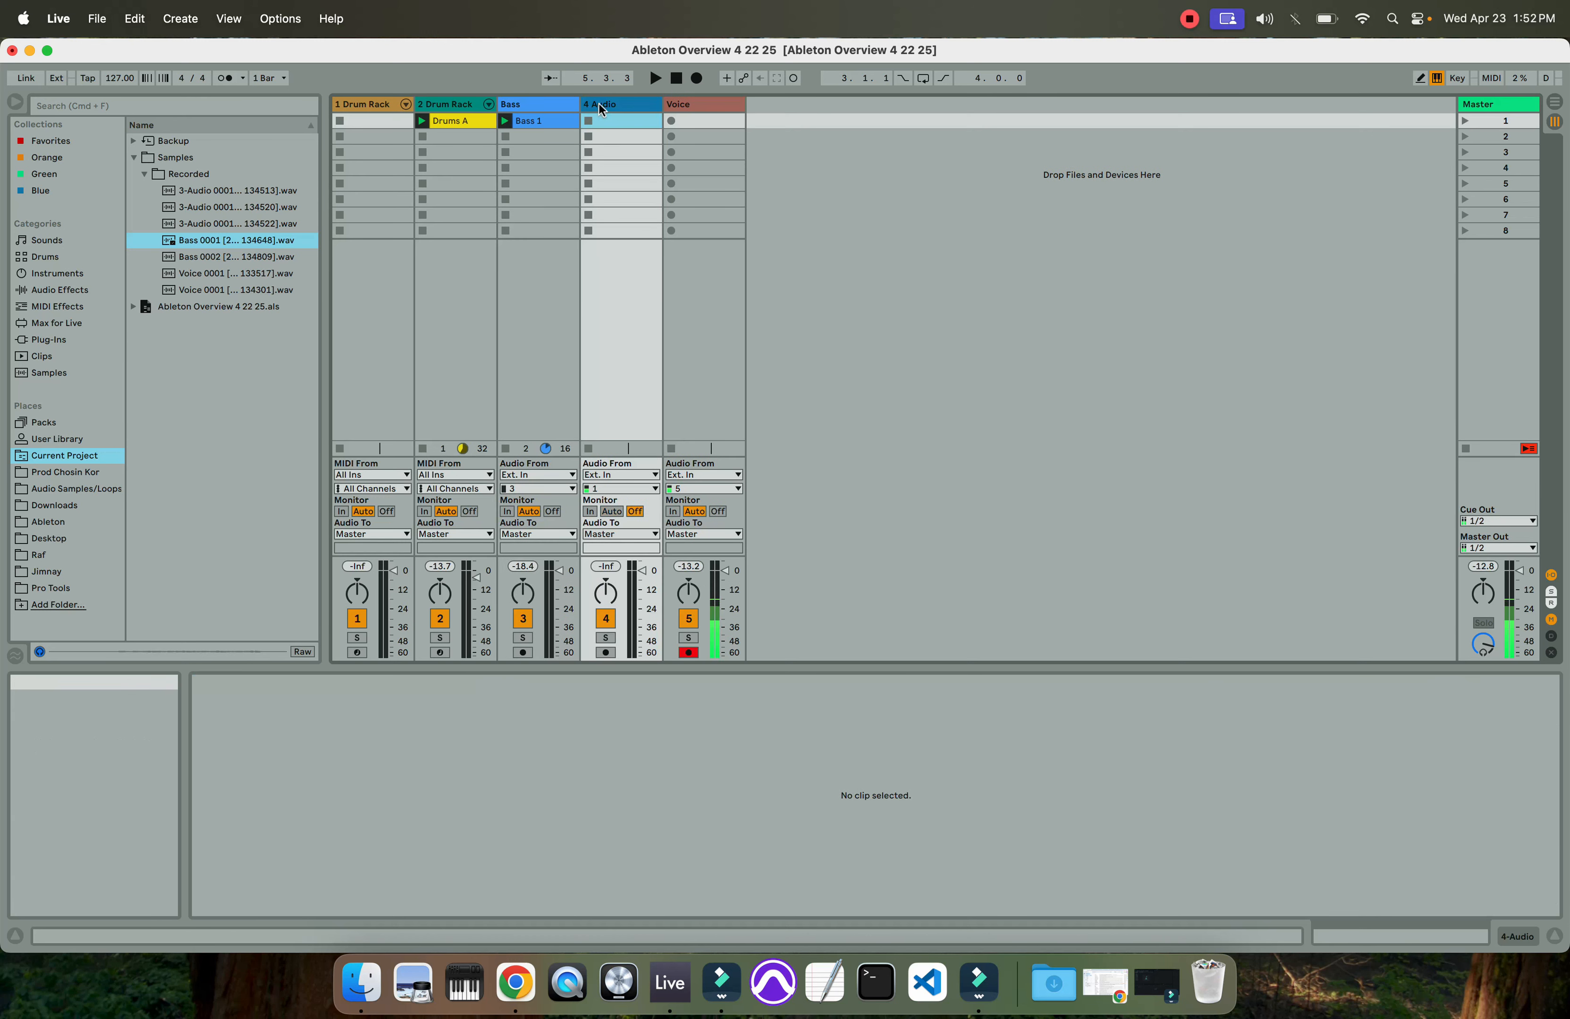
{"action": "key", "text": "super+r"}
{"action": "type", "text": "Bass Bounc"}
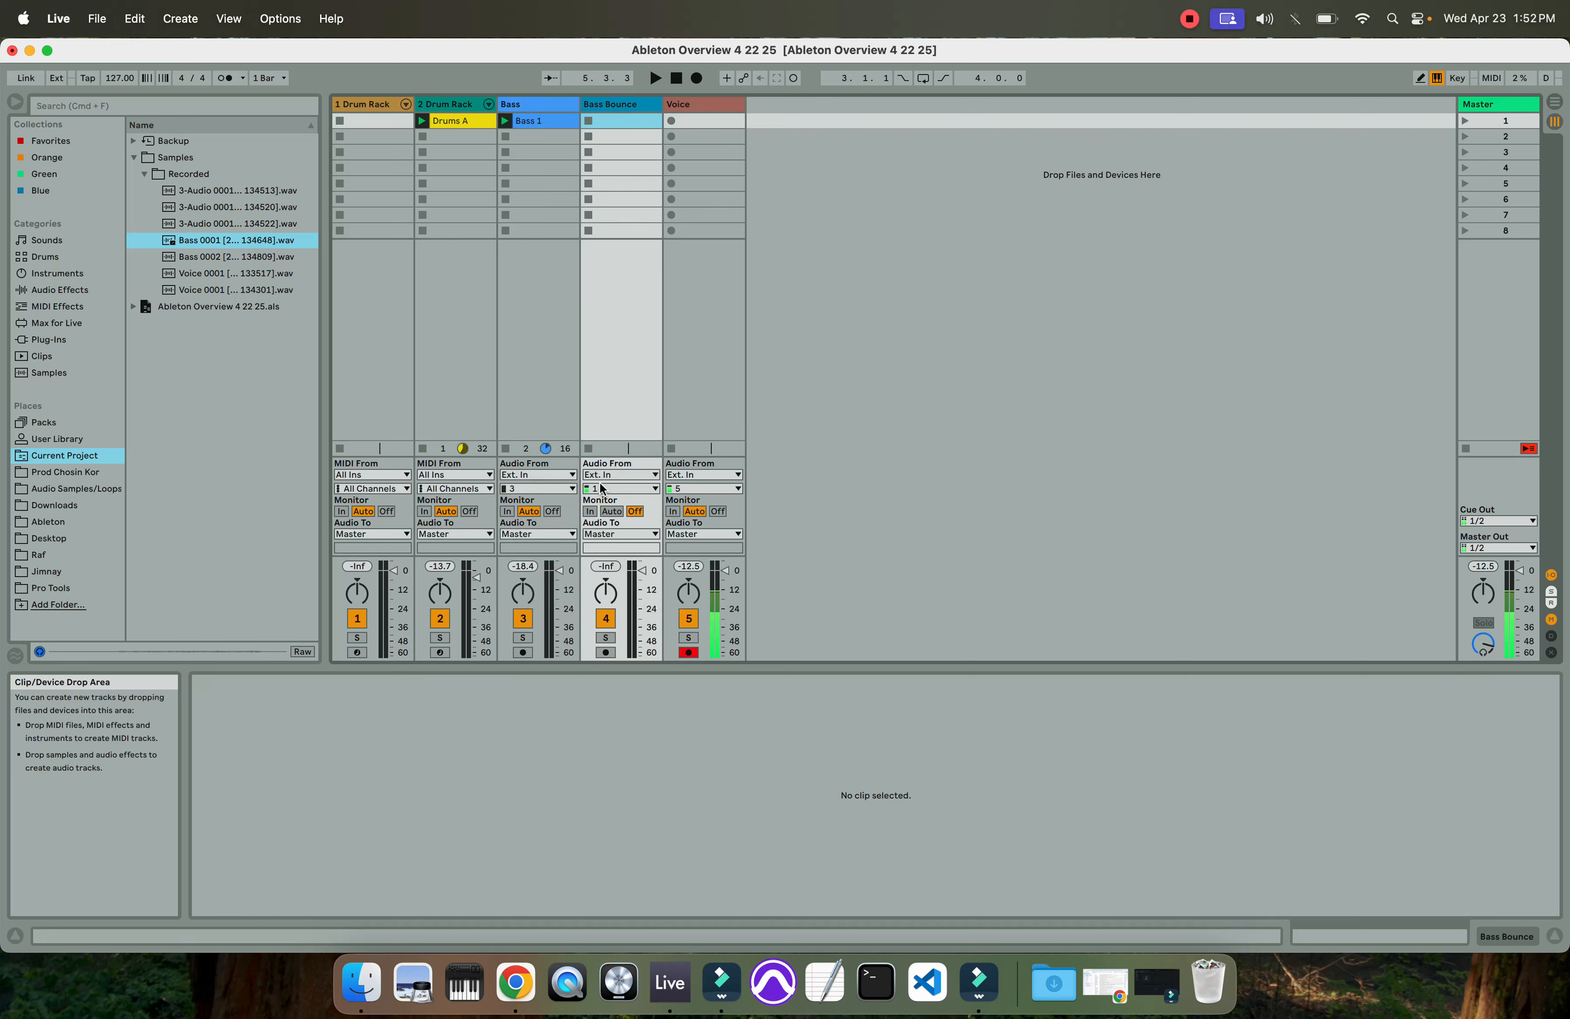
Set the Bass Bounce track's audio input to Bass, post mixer, and arm the track for recording
{"action": "left_click", "coordinate": [616, 476]}
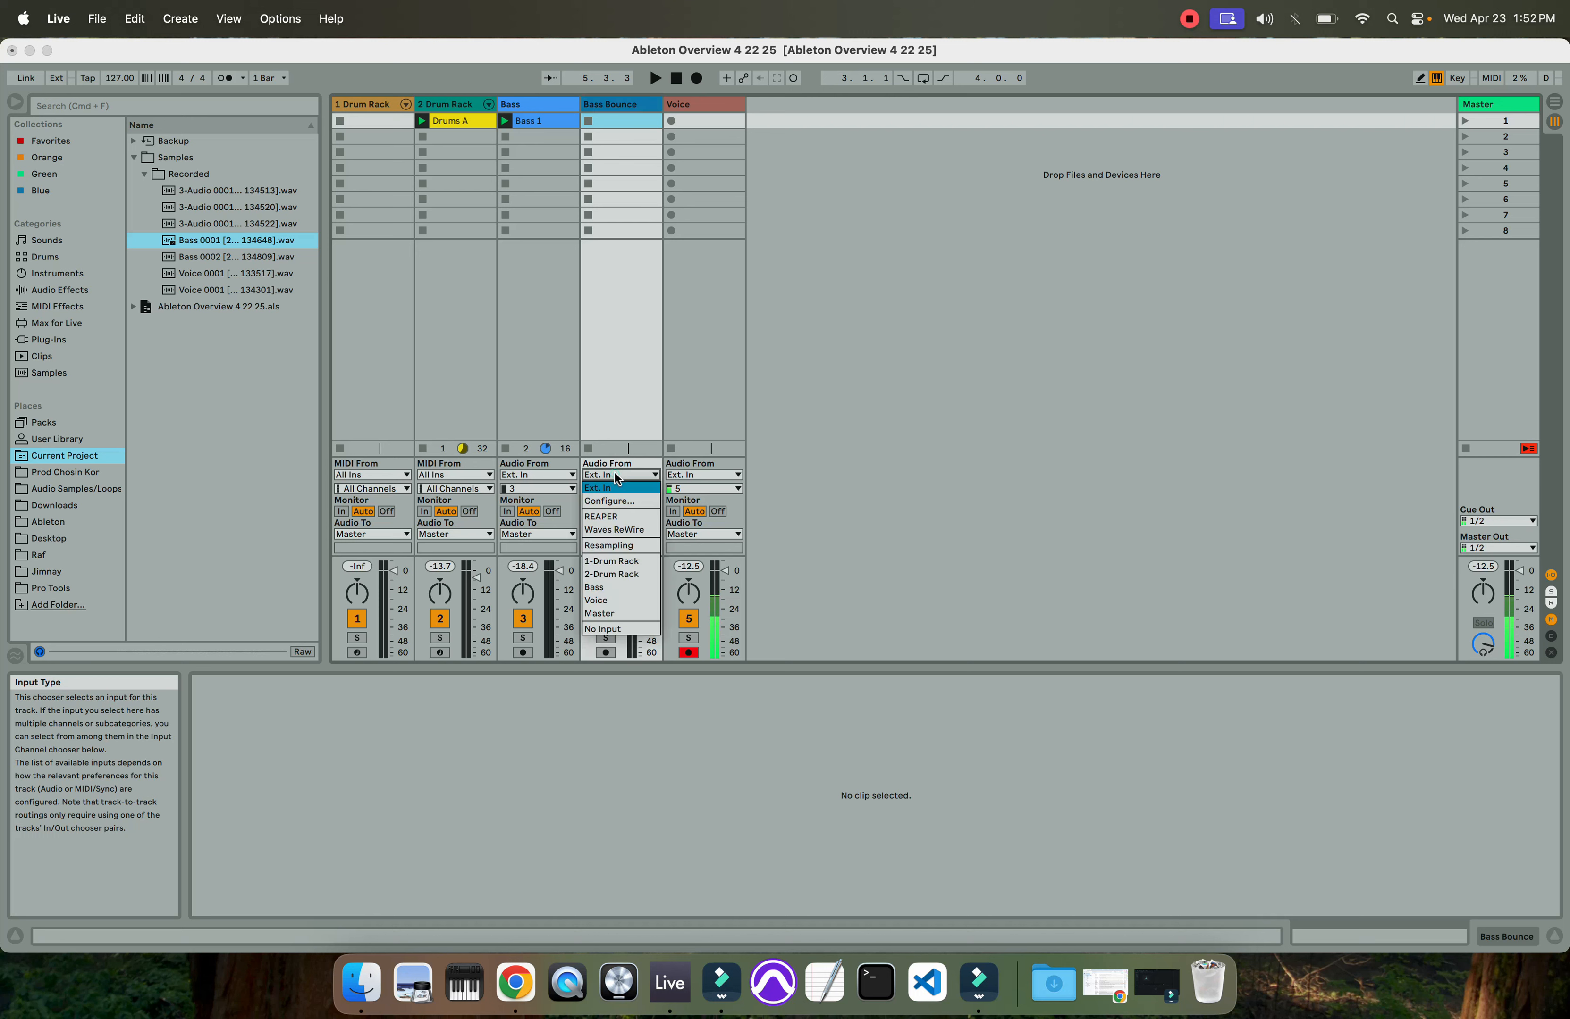
{"action": "left_click", "coordinate": [629, 589]}
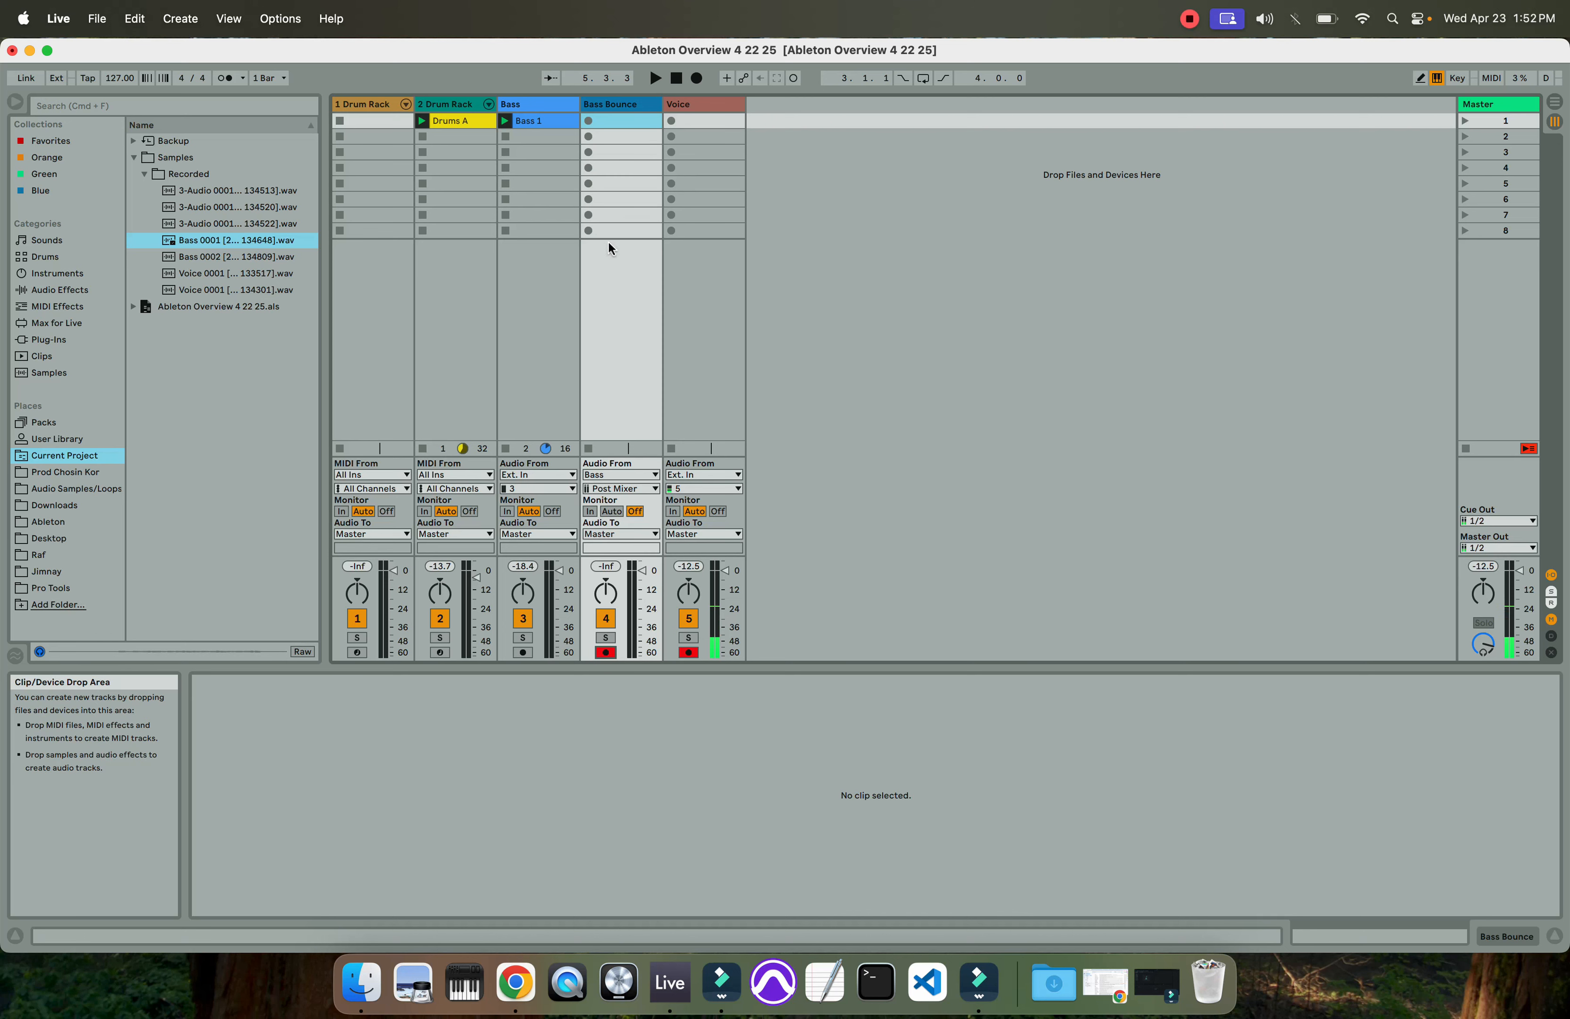
{"action": "left_click", "coordinate": [601, 121]}
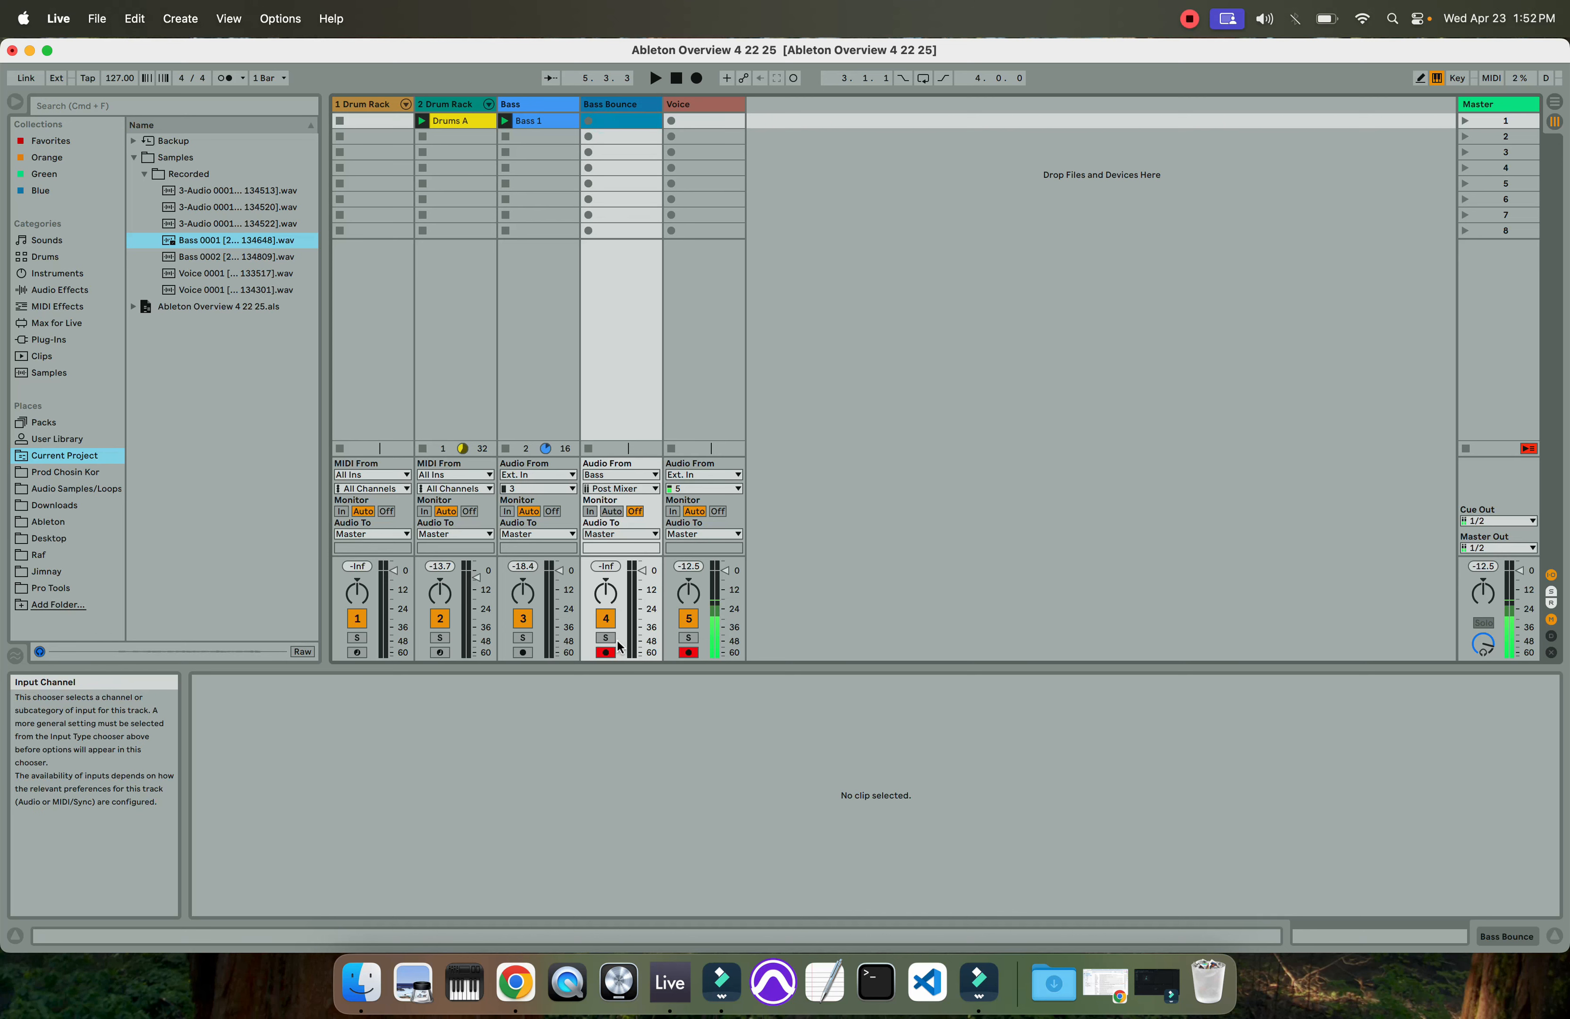
Record the looping bass part as a four-bar clip in the first slot of Bass Bounce, then stop playback
{"action": "key", "text": "space"}
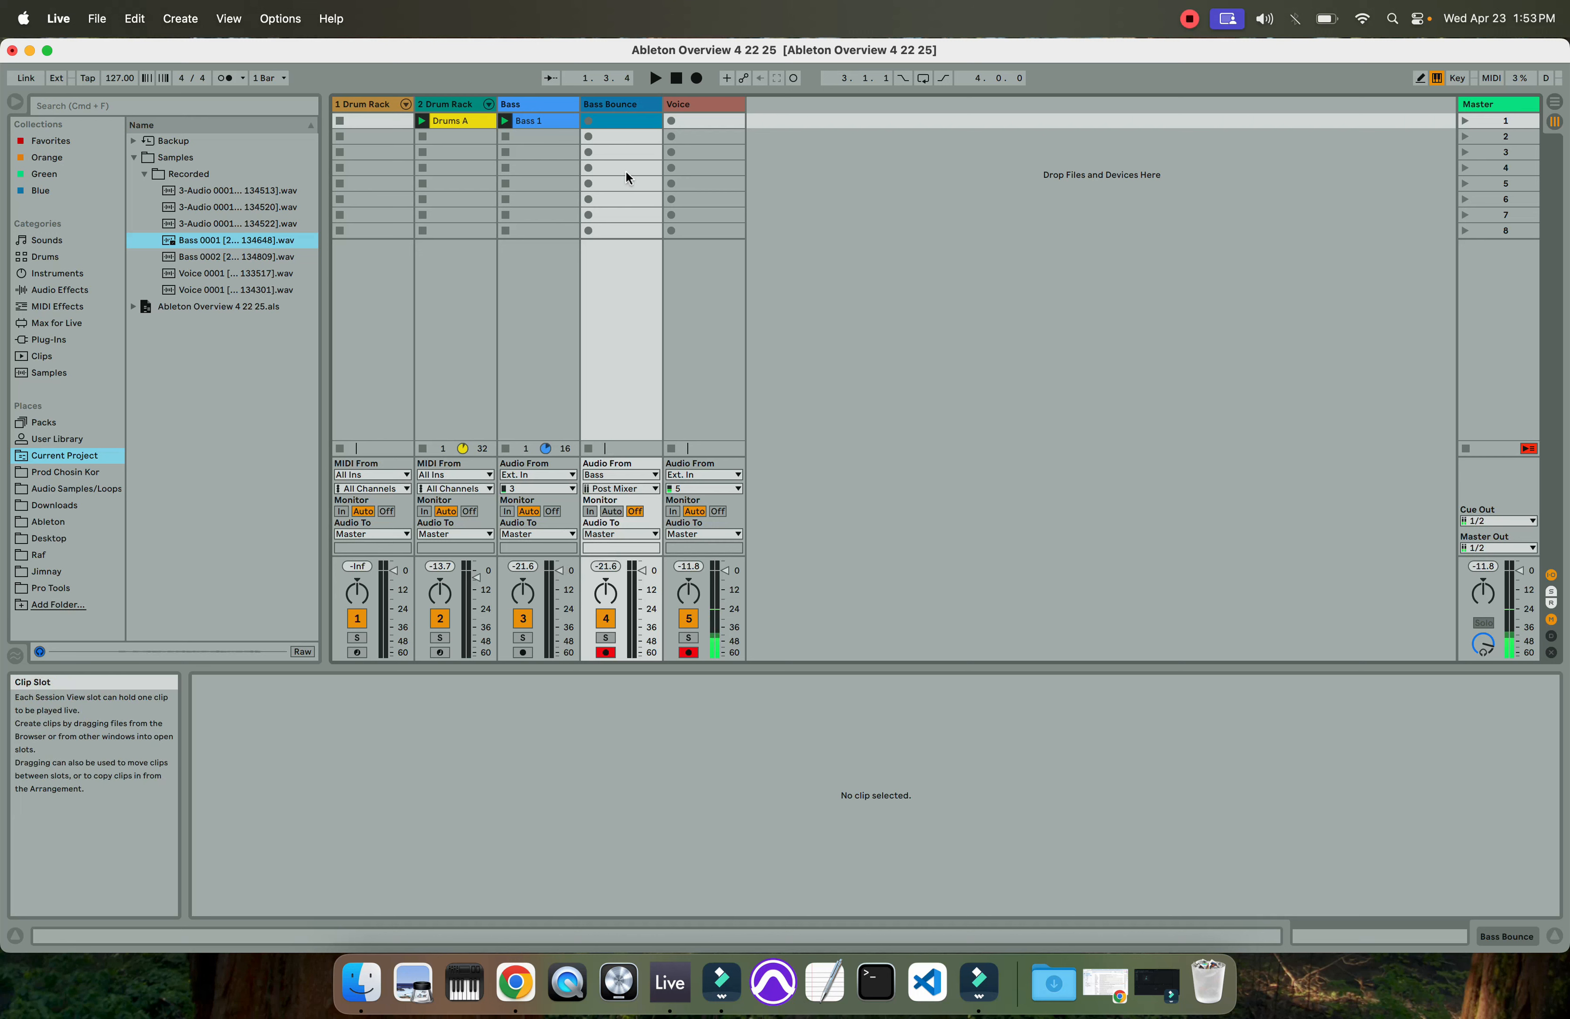
{"action": "left_click", "coordinate": [591, 121]}
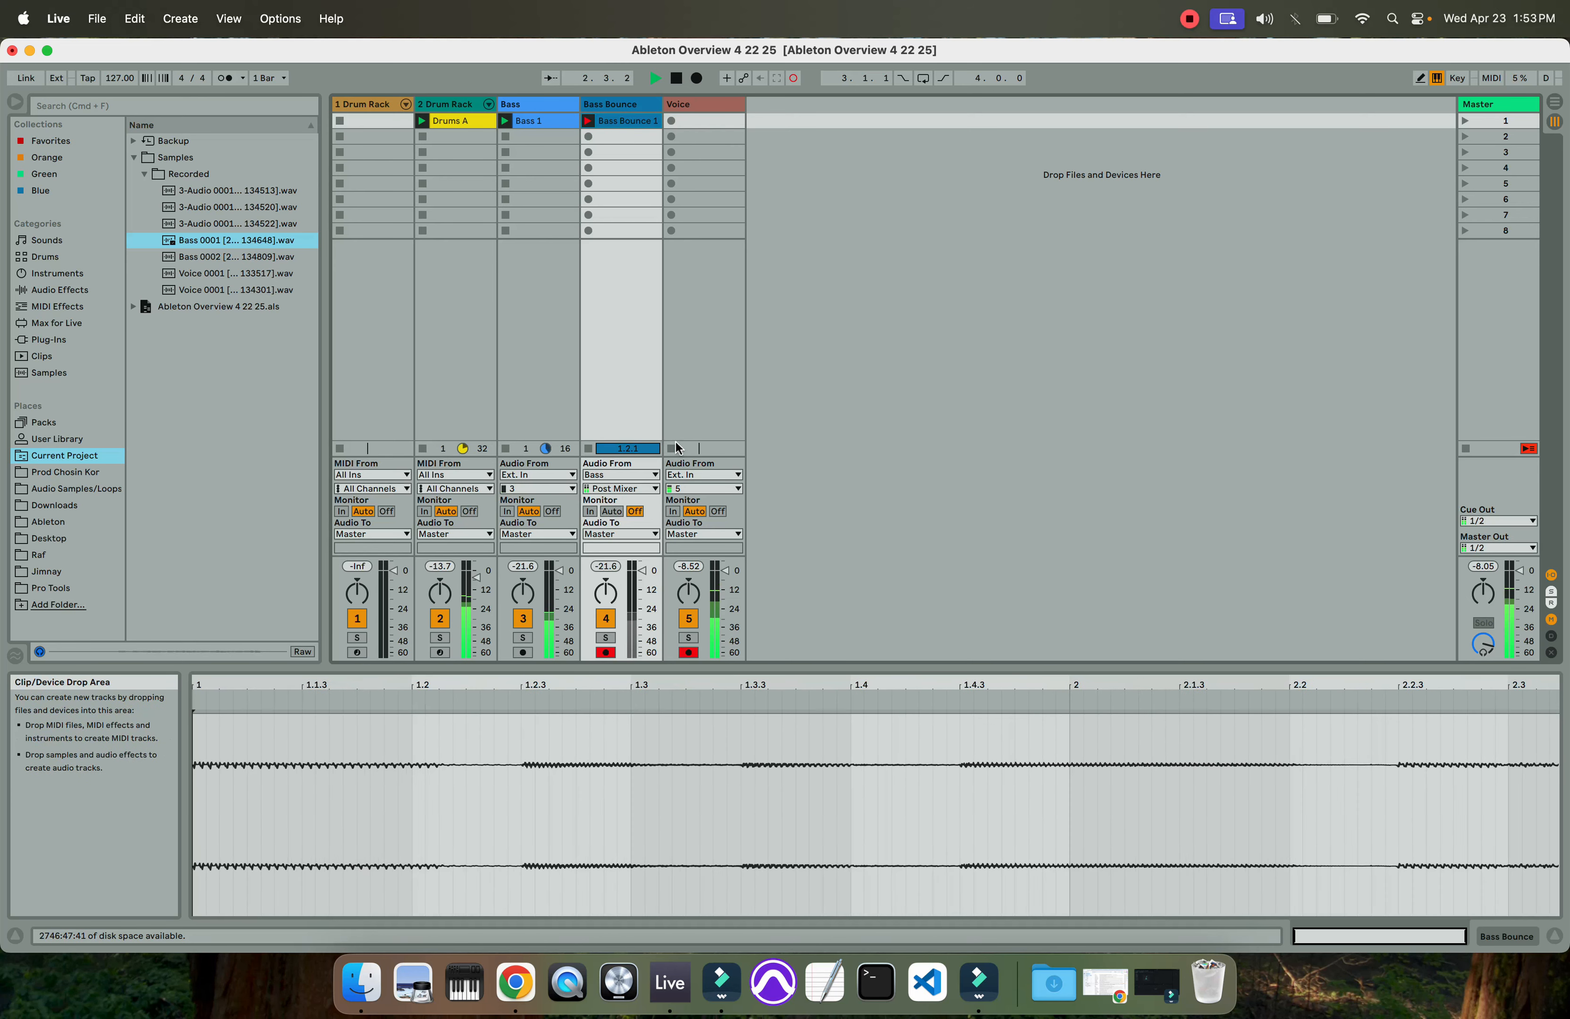
{"action": "left_click", "coordinate": [589, 450]}
{"action": "key", "text": "space"}
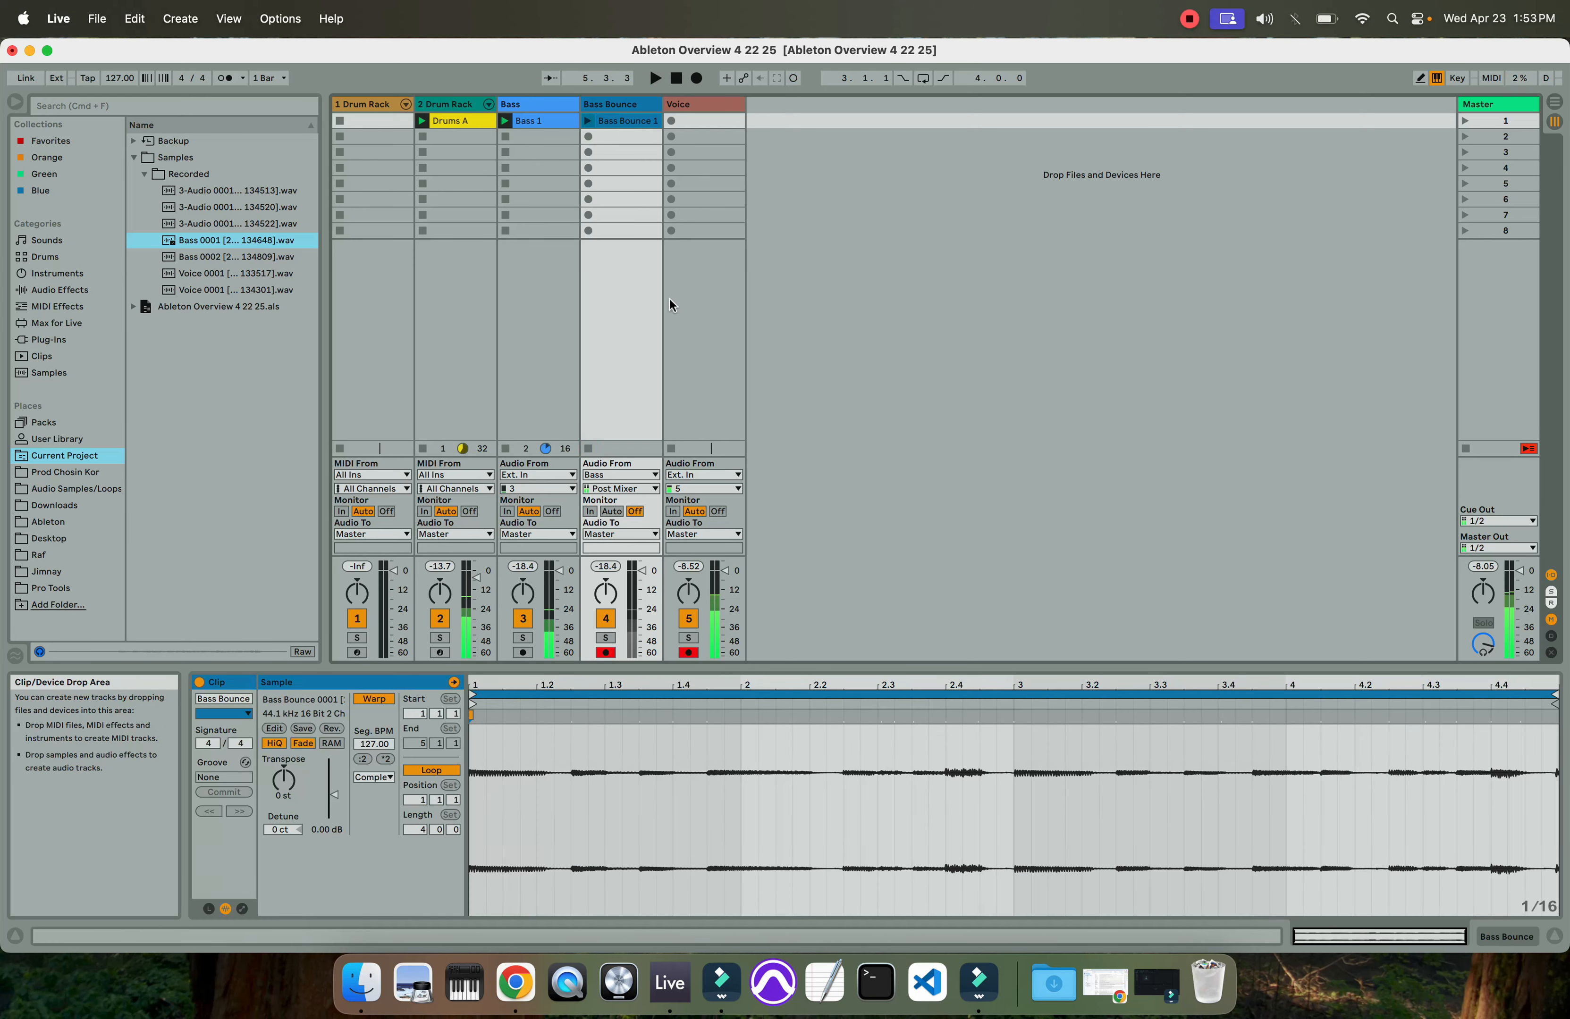
Compare the waveforms and warp markers of the Bass 1 clip and the Bass Bounce recording in the sample editor
{"action": "left_click", "coordinate": [612, 124]}
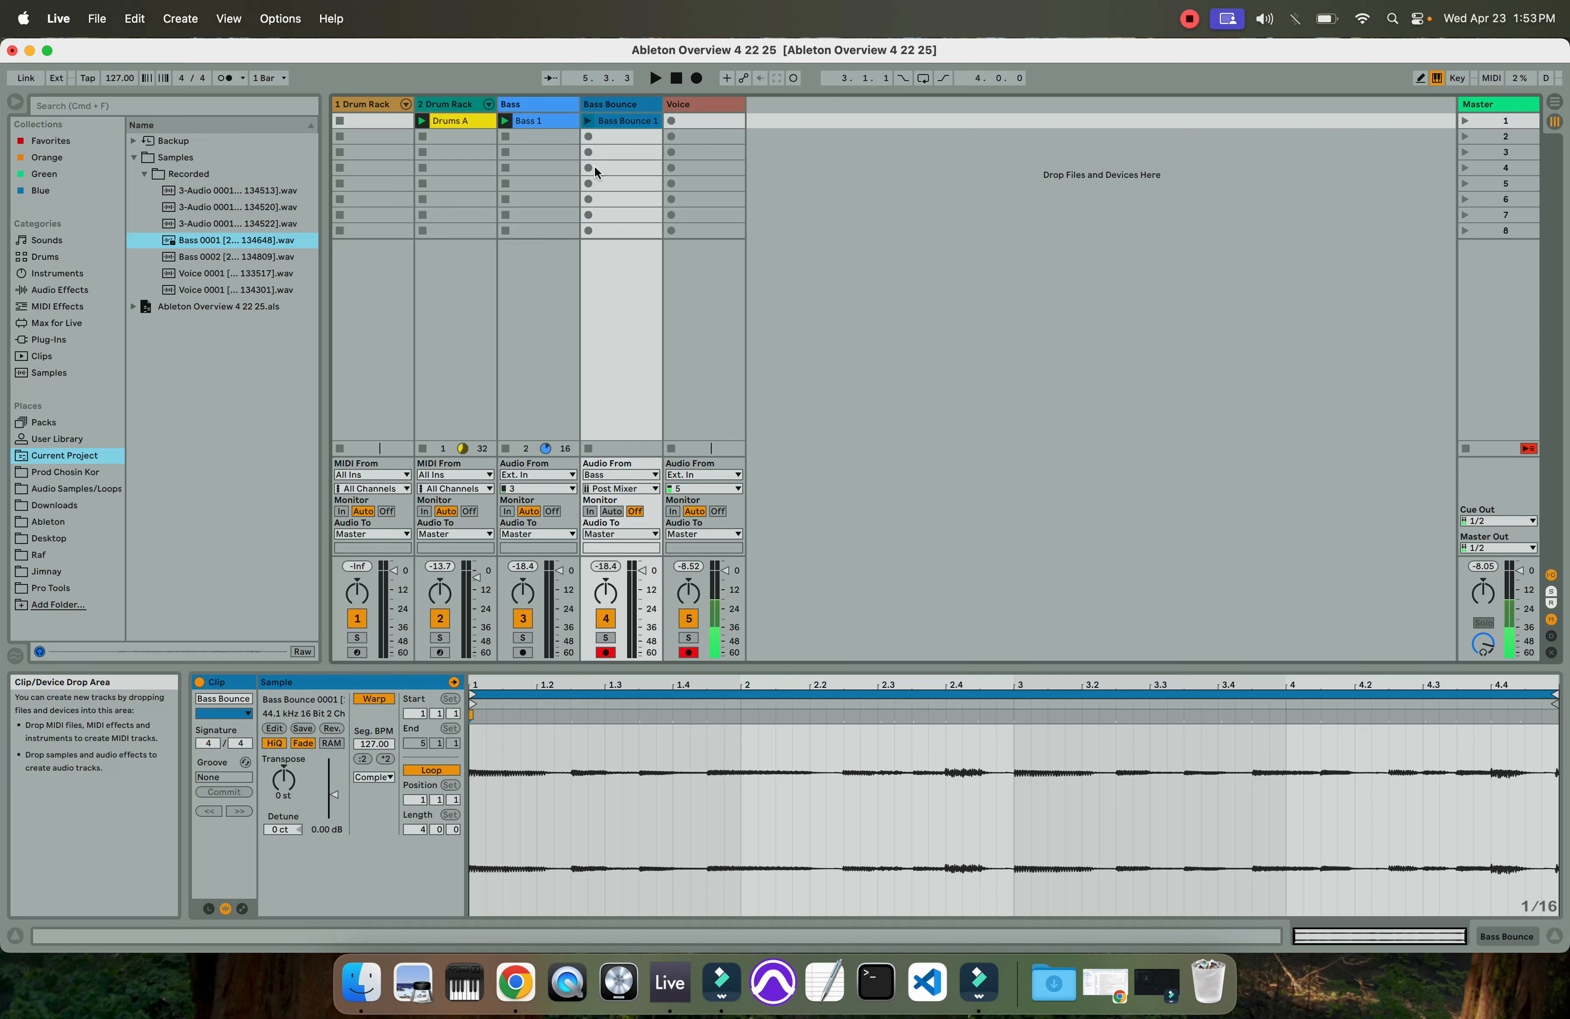
{"action": "left_click", "coordinate": [545, 123]}
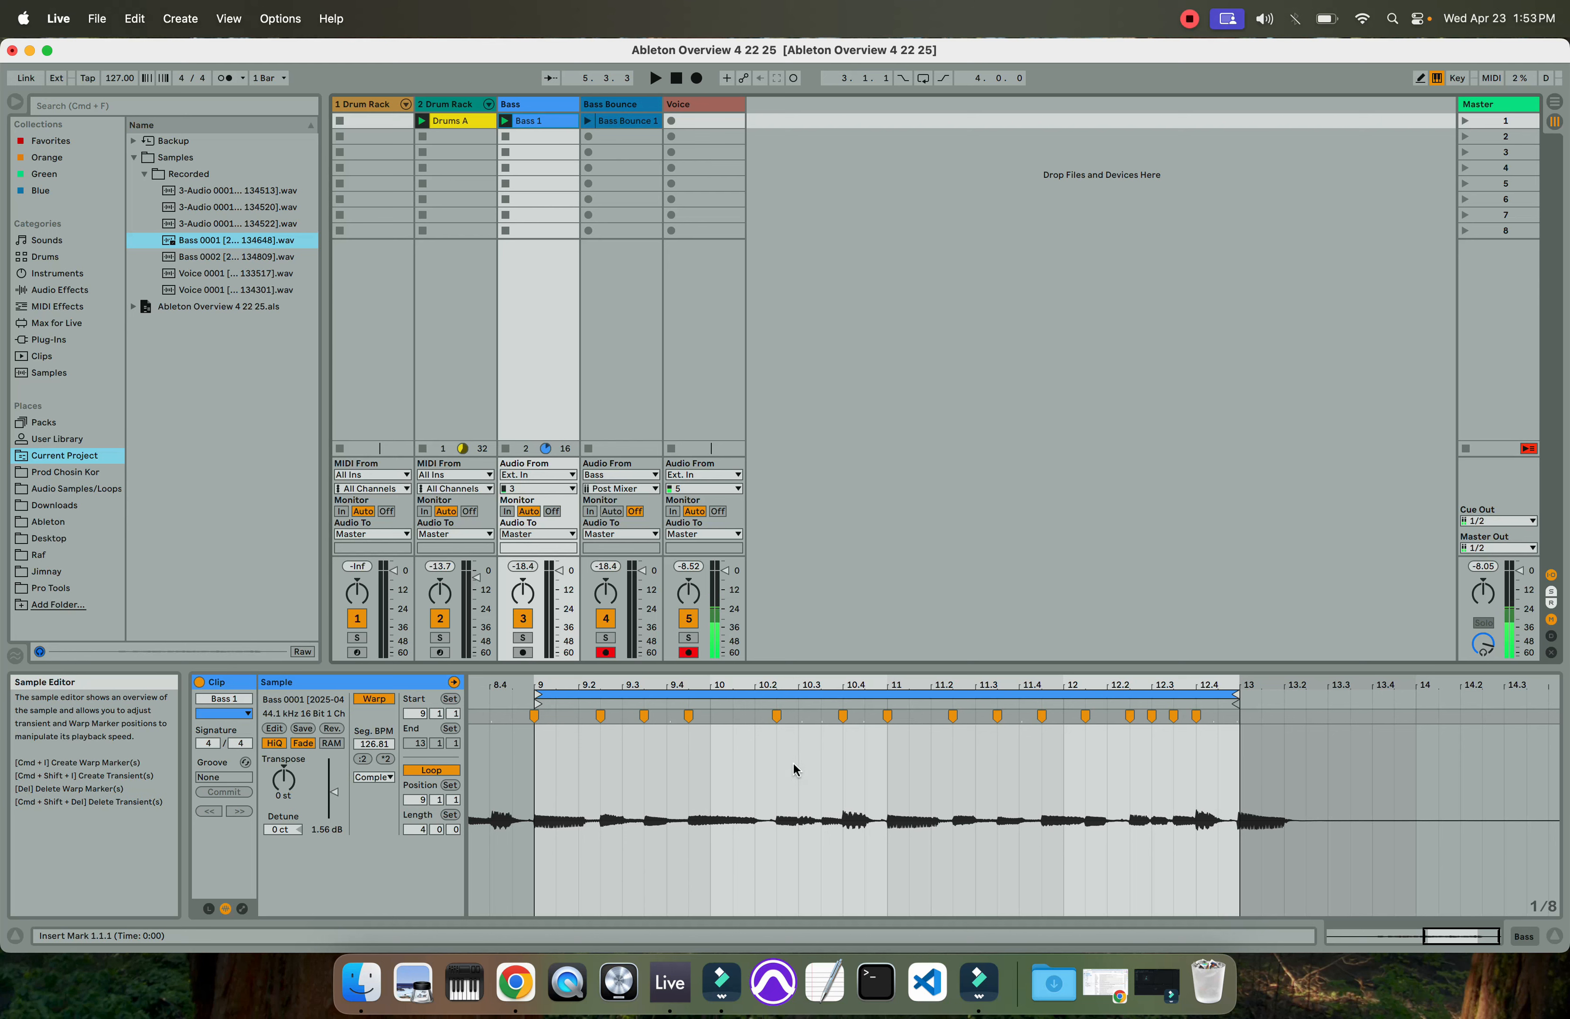
{"action": "left_click", "coordinate": [622, 122]}
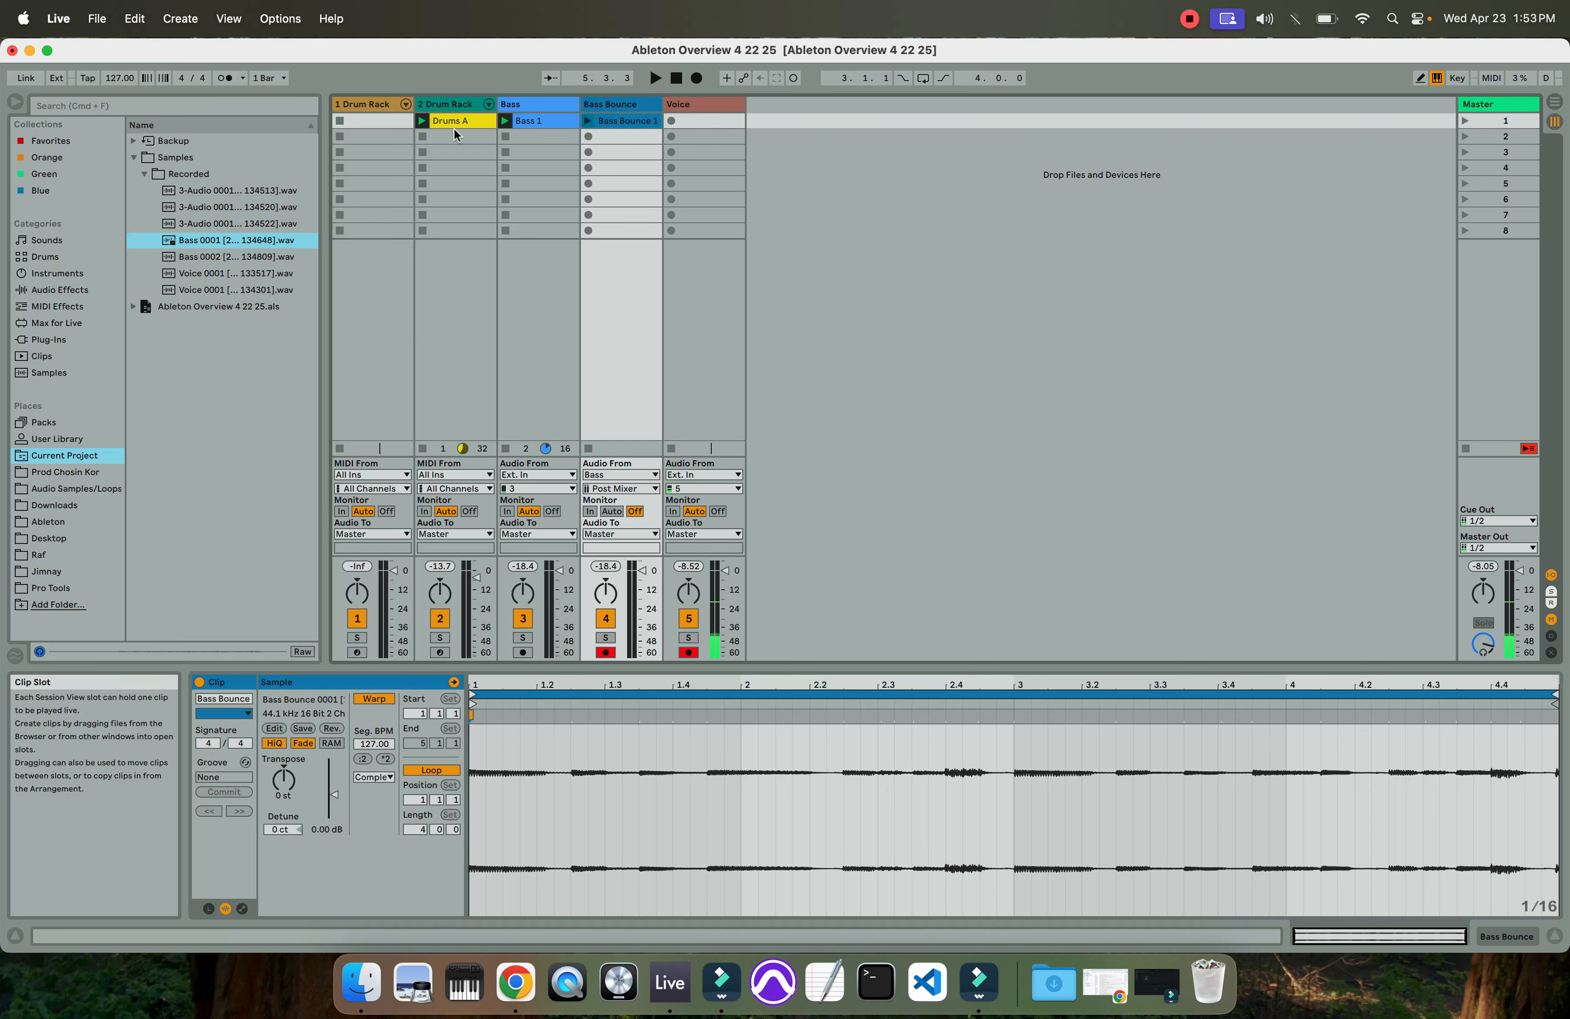
{"action": "left_click", "coordinate": [533, 123]}
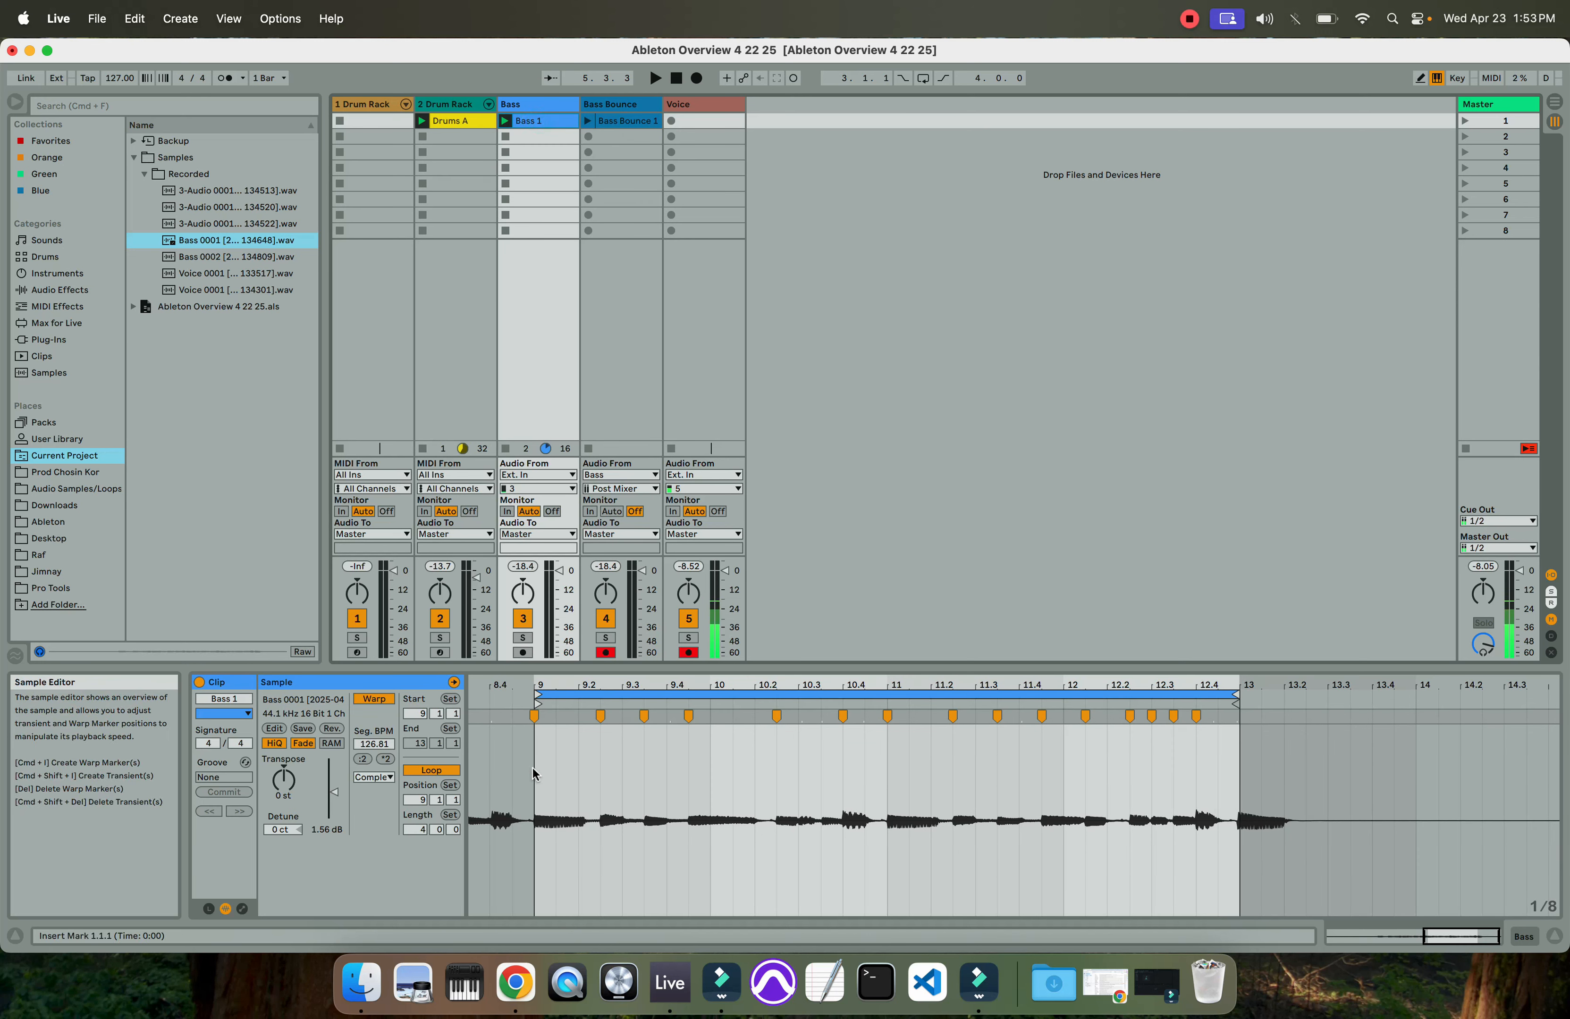
{"action": "left_click", "coordinate": [581, 821]}
{"action": "scroll", "coordinate": [581, 820], "scroll_direction": "down", "scroll_amount": 5}
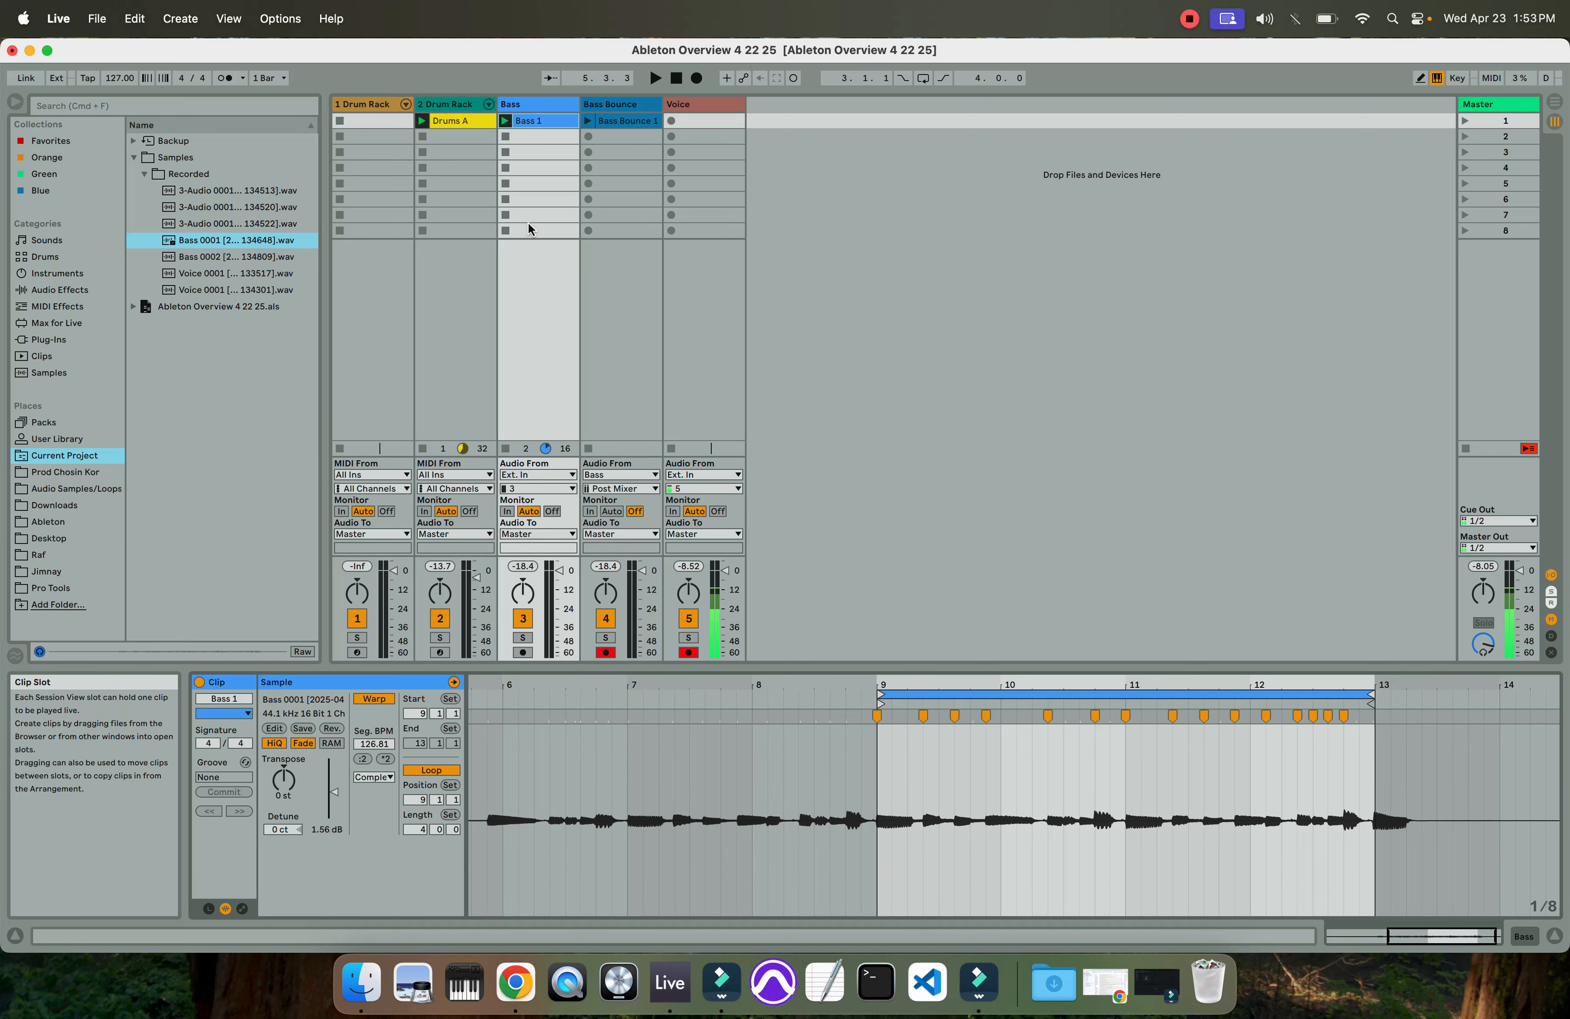
{"action": "left_click", "coordinate": [625, 122]}
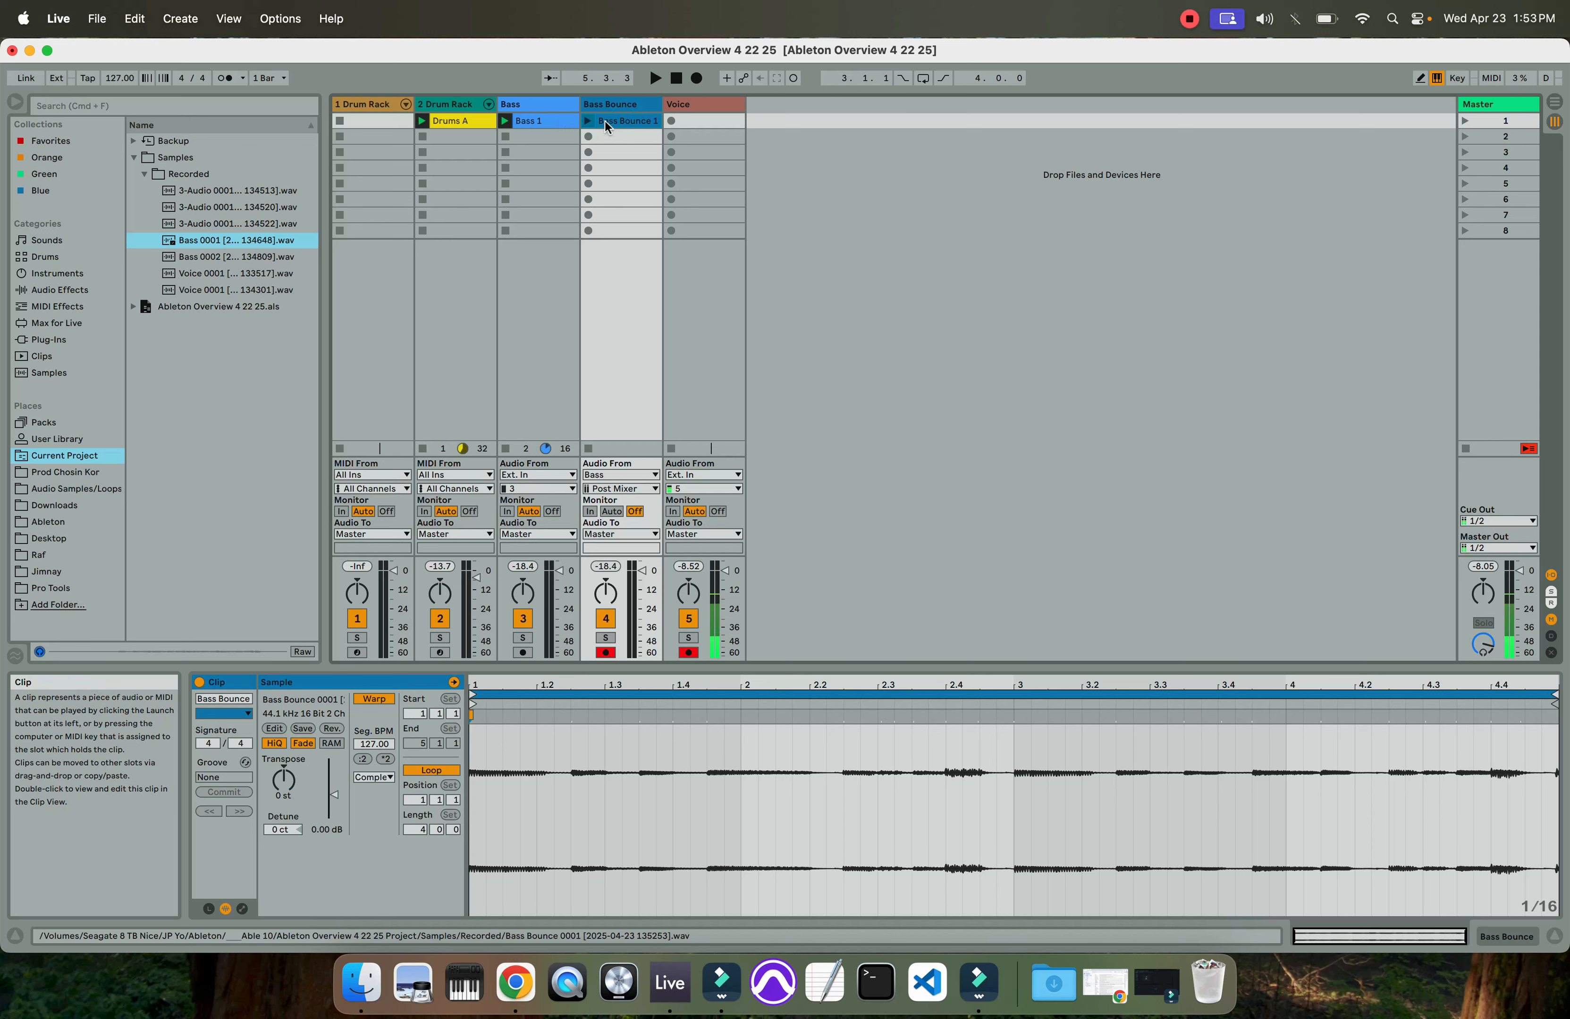
Show the Bass 1 clip's envelopes, browse the available clip parameters, and choose the Mixer's Speaker On envelope
{"action": "left_click", "coordinate": [520, 126]}
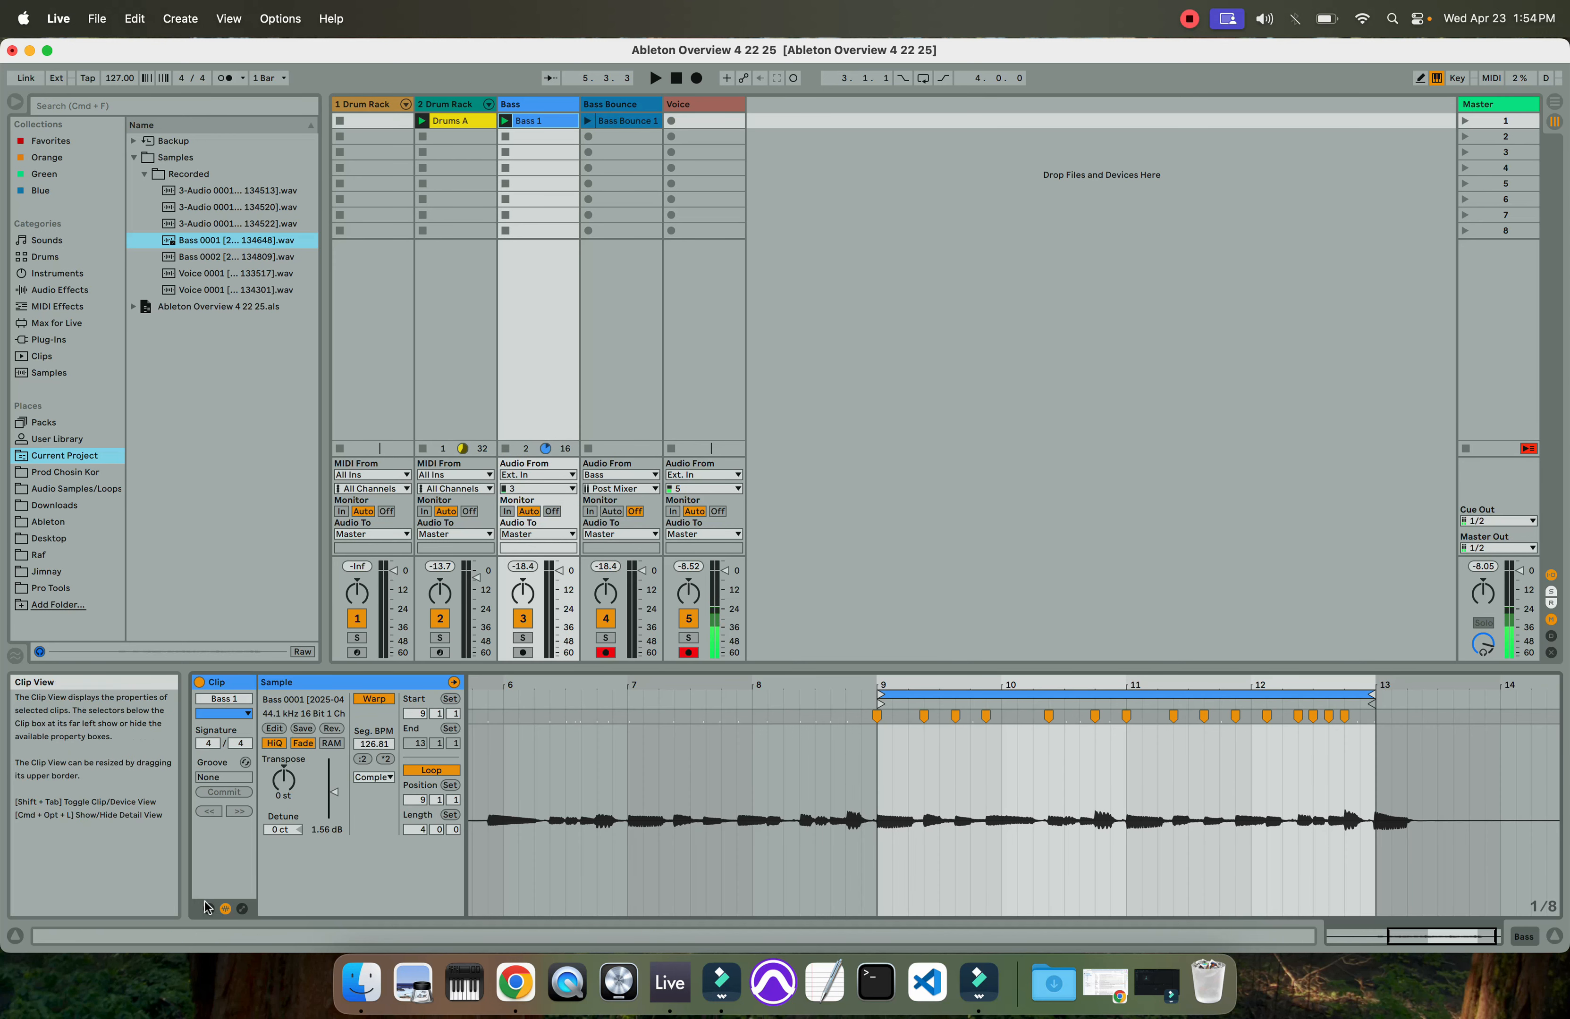
{"action": "left_click", "coordinate": [243, 911]}
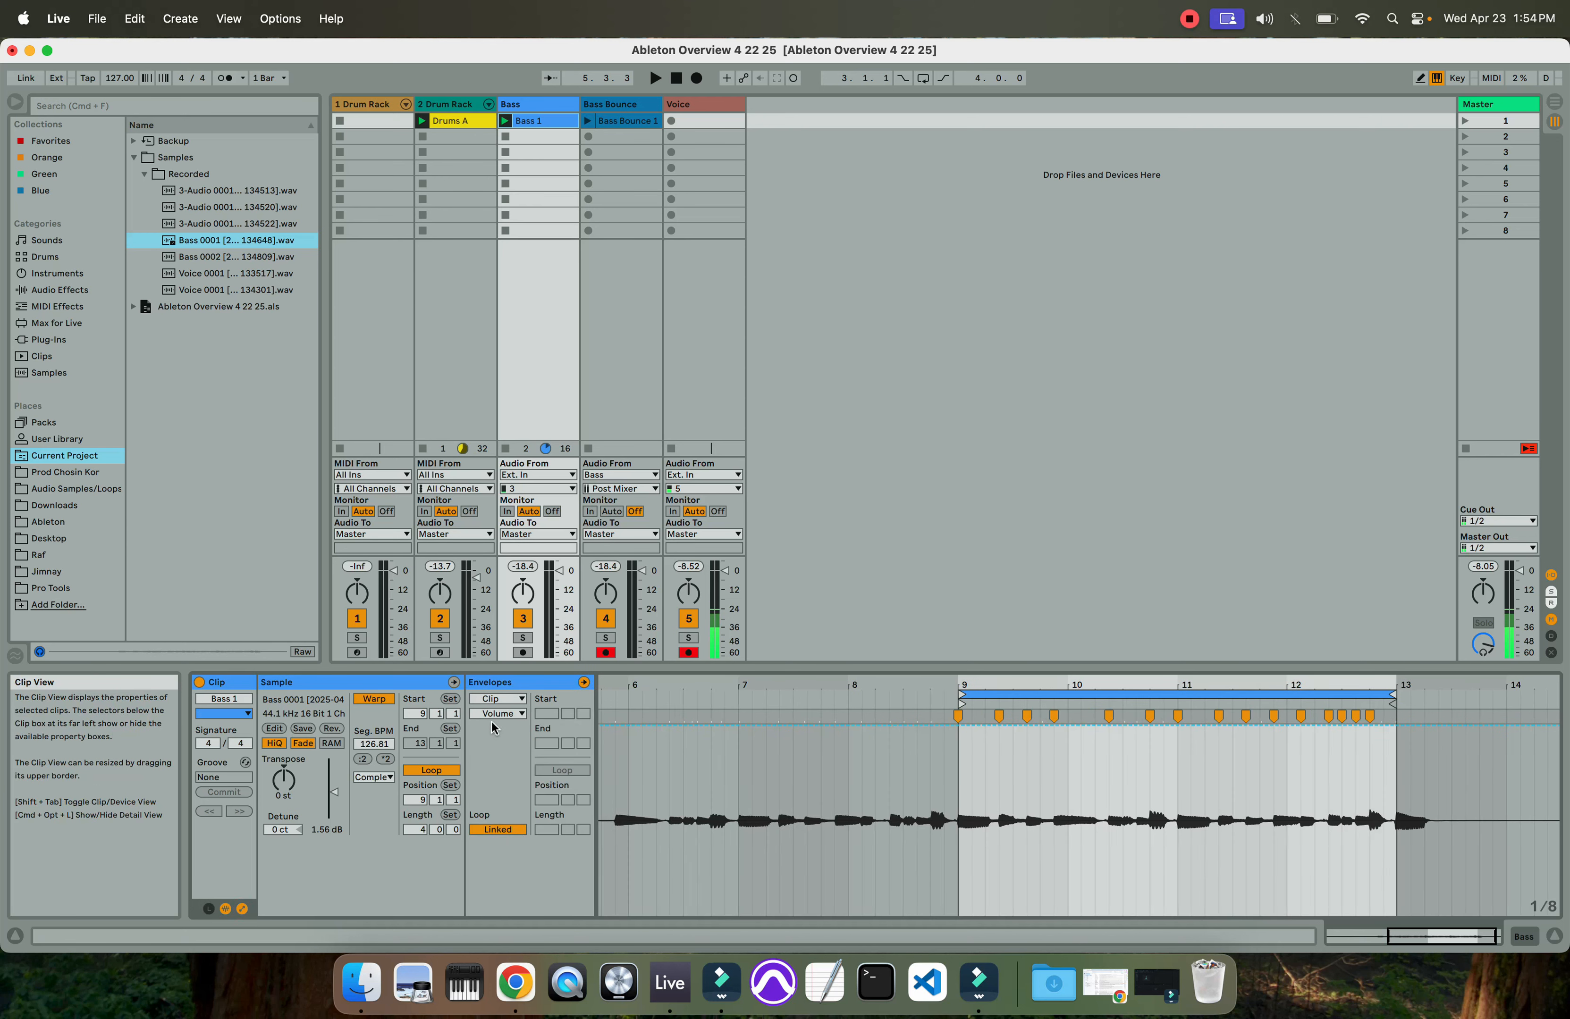
{"action": "left_click", "coordinate": [503, 713]}
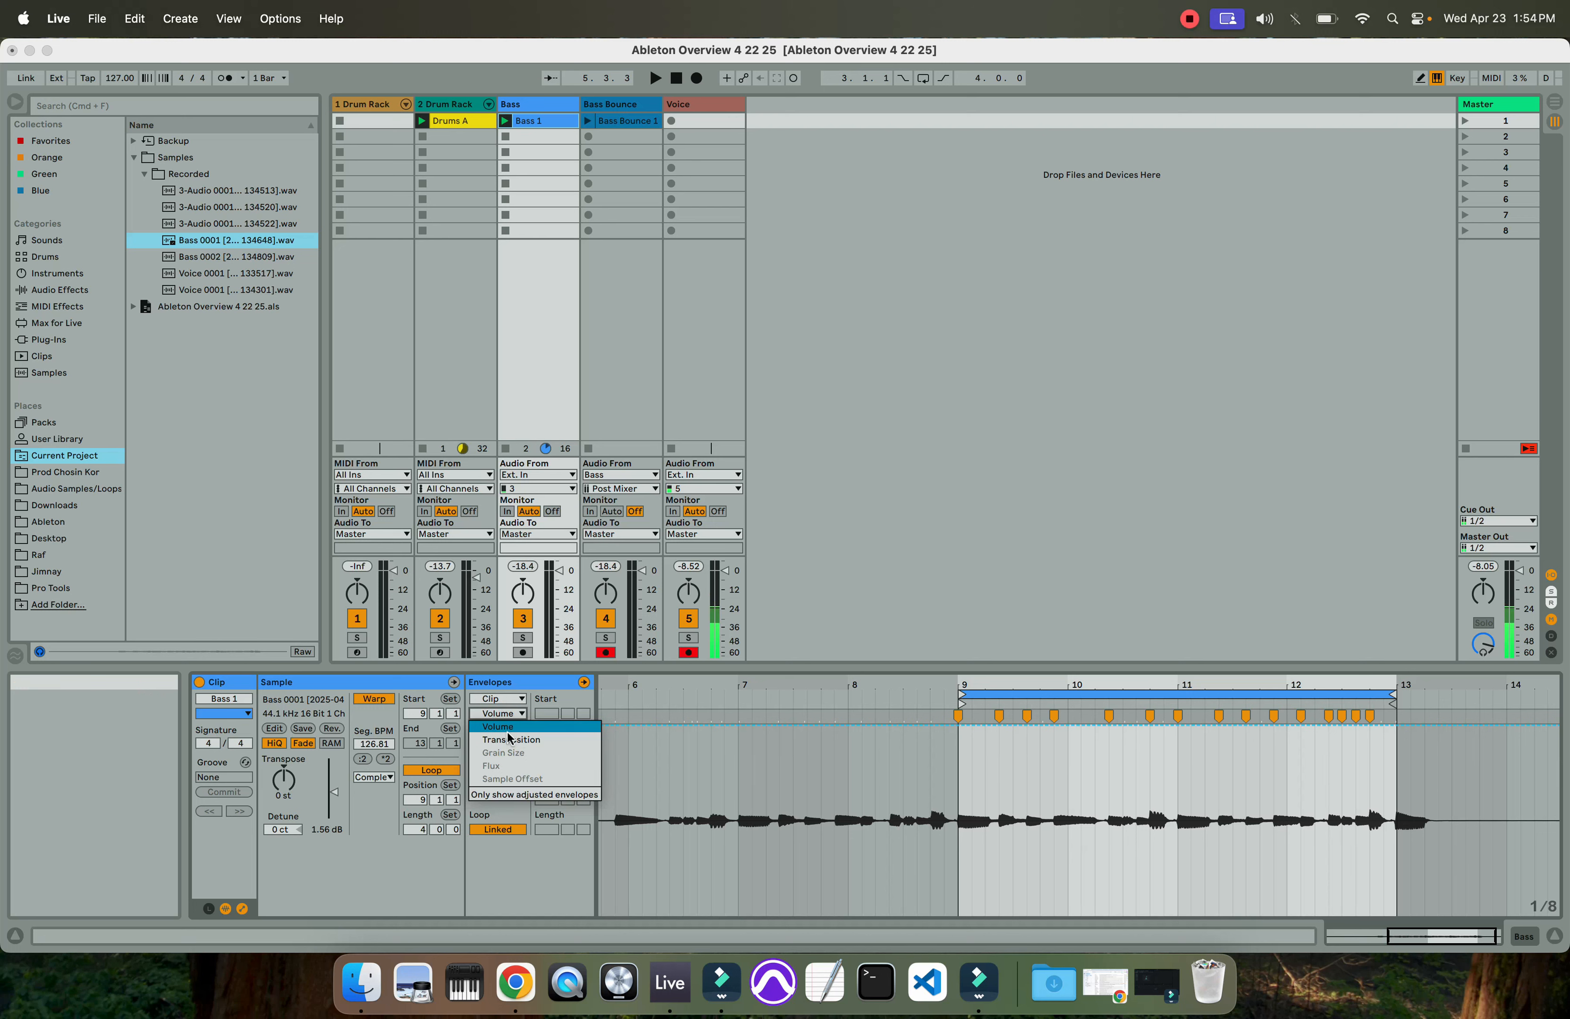
{"action": "left_click", "coordinate": [501, 700]}
{"action": "left_click", "coordinate": [501, 700]}
{"action": "left_click", "coordinate": [494, 725]}
{"action": "left_click", "coordinate": [503, 713]}
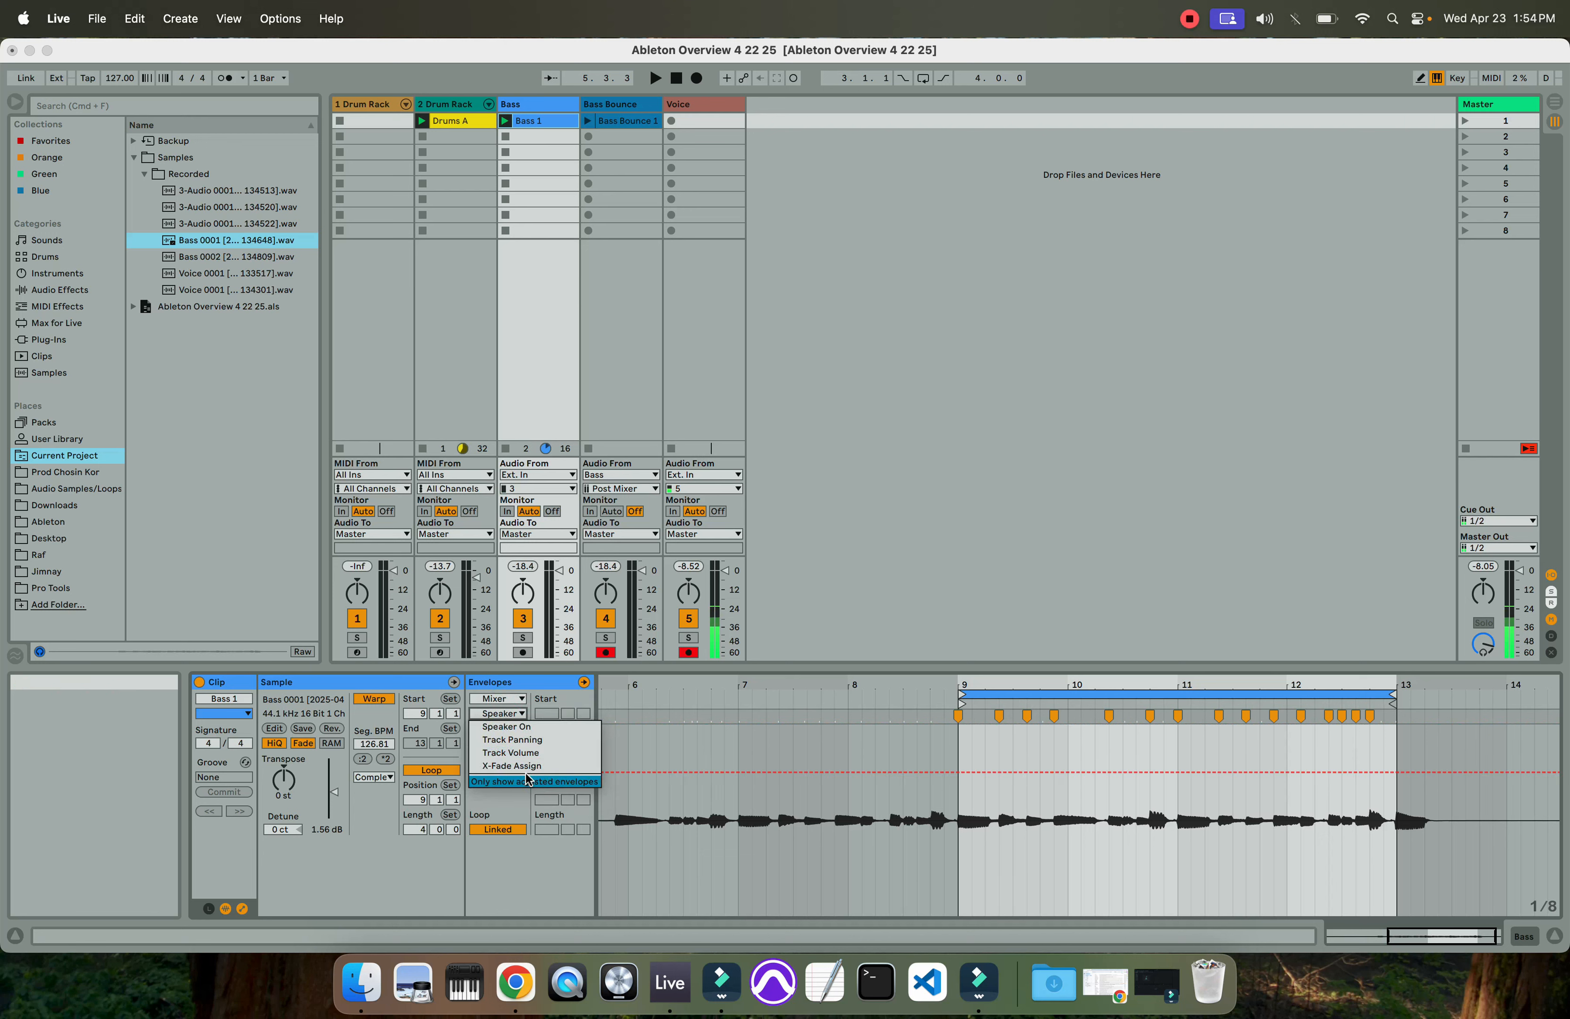
{"action": "left_click", "coordinate": [513, 877]}
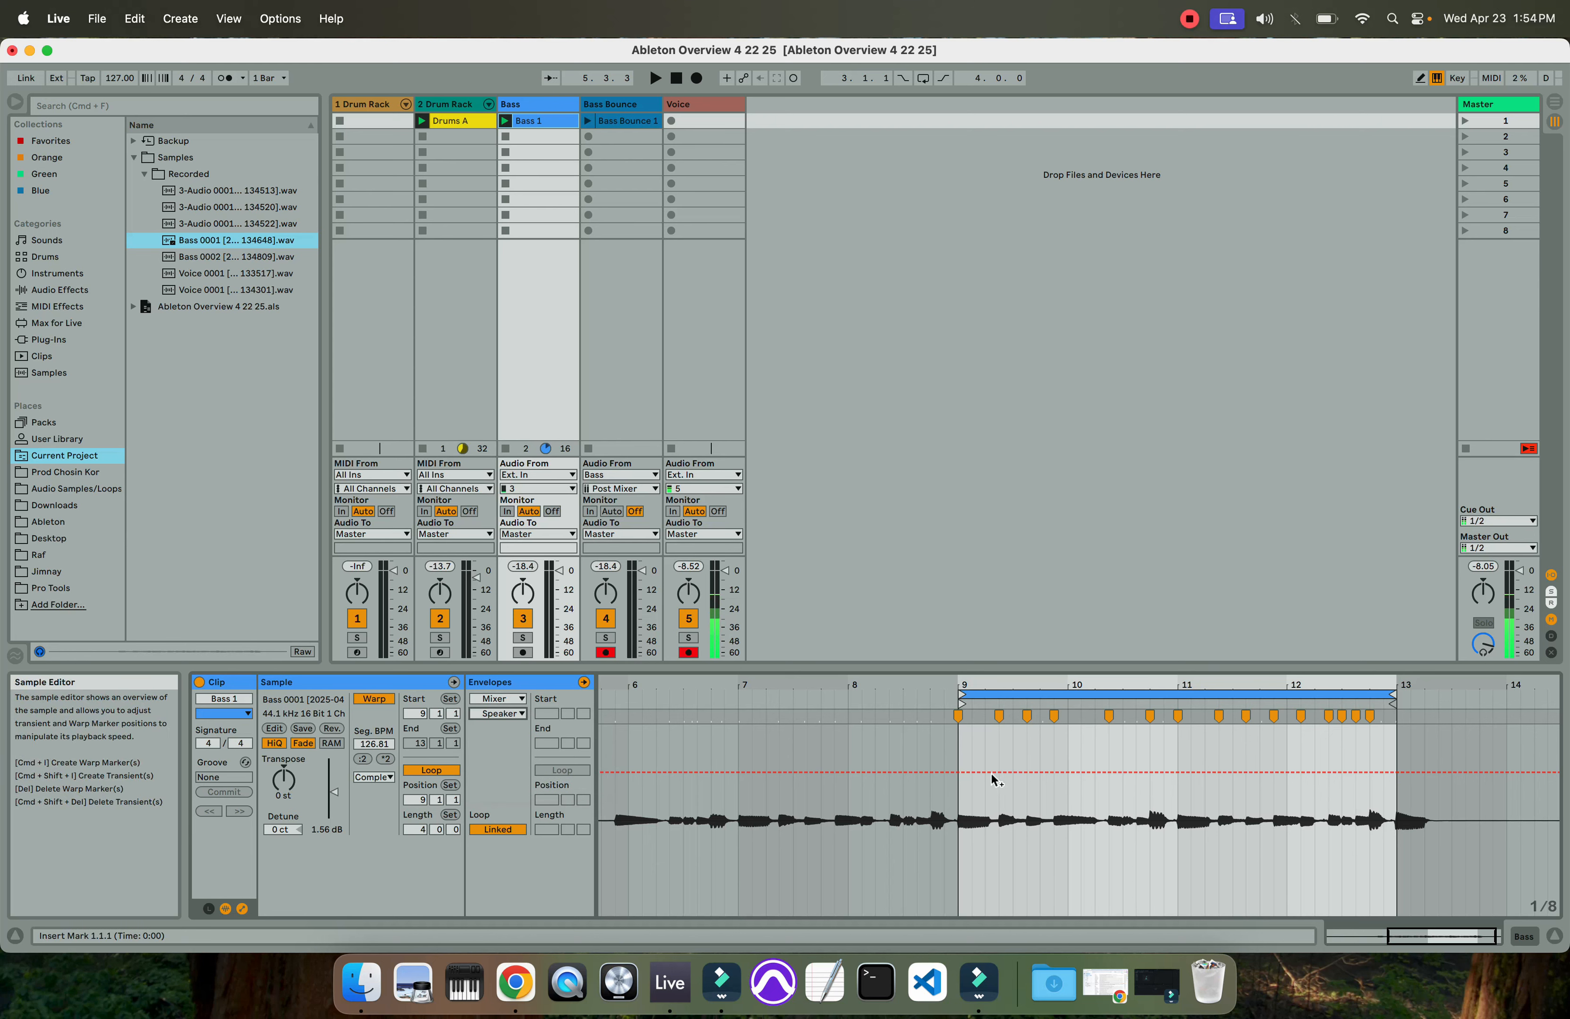
Try drawing a short Speaker Off section around bar 10 of the Bass 1 clip, then undo it
{"action": "left_click", "coordinate": [972, 773]}
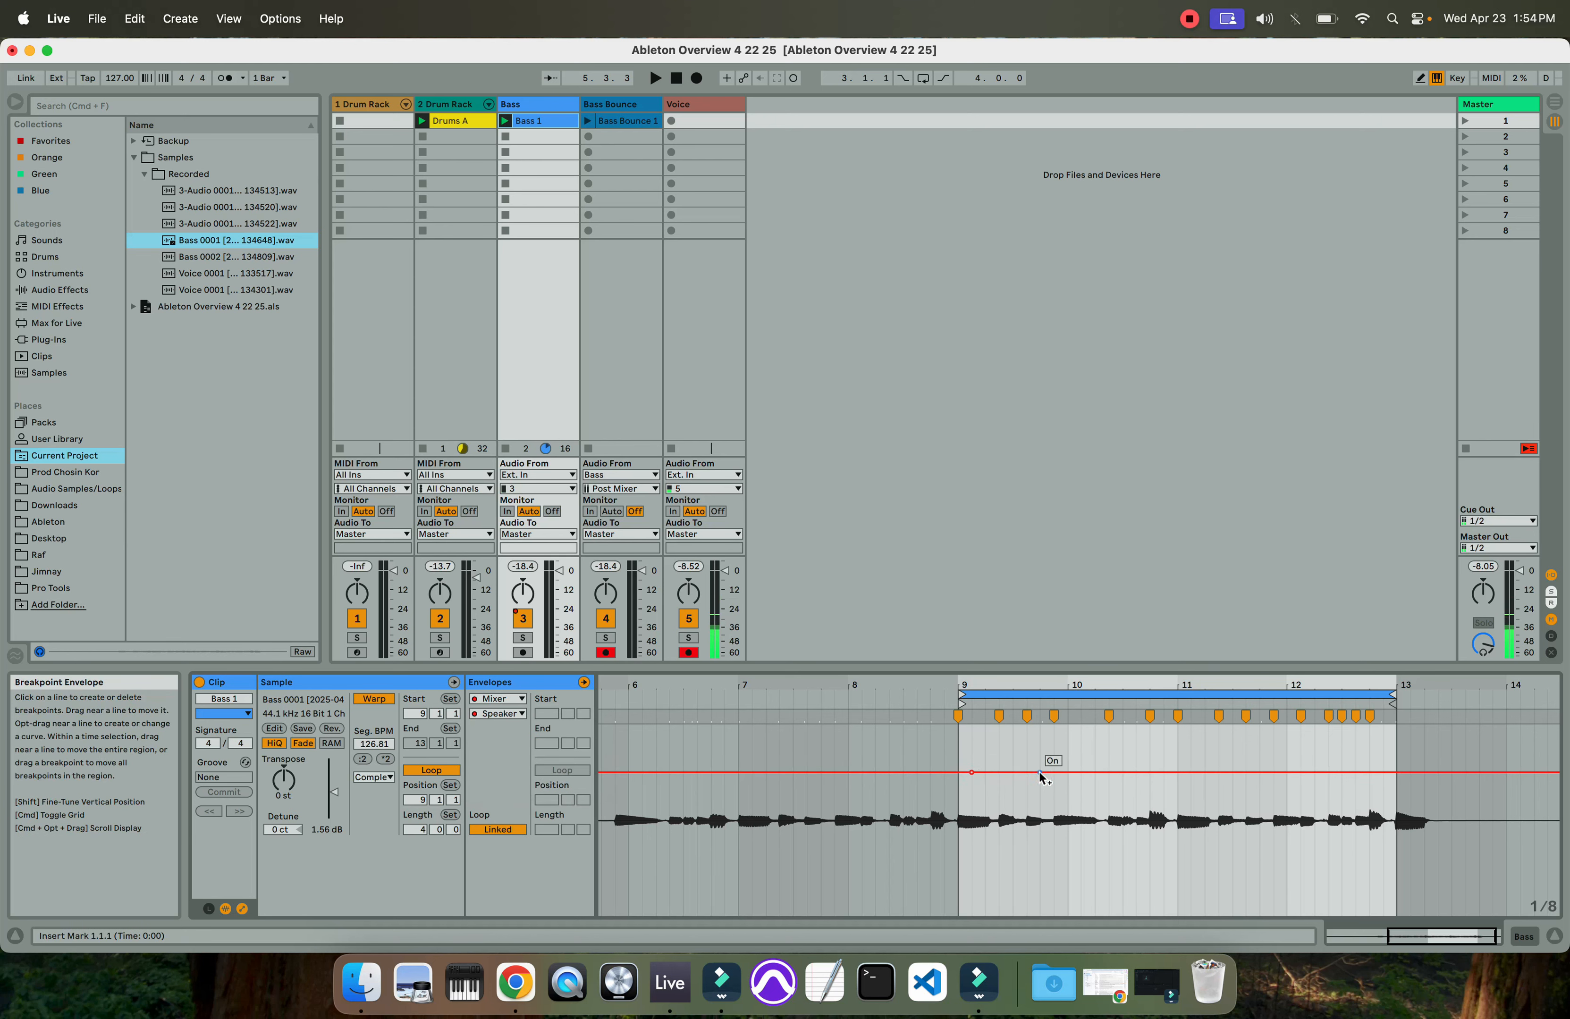
{"action": "left_click_drag", "start_coordinate": [1040, 772], "coordinate": [1124, 773]}
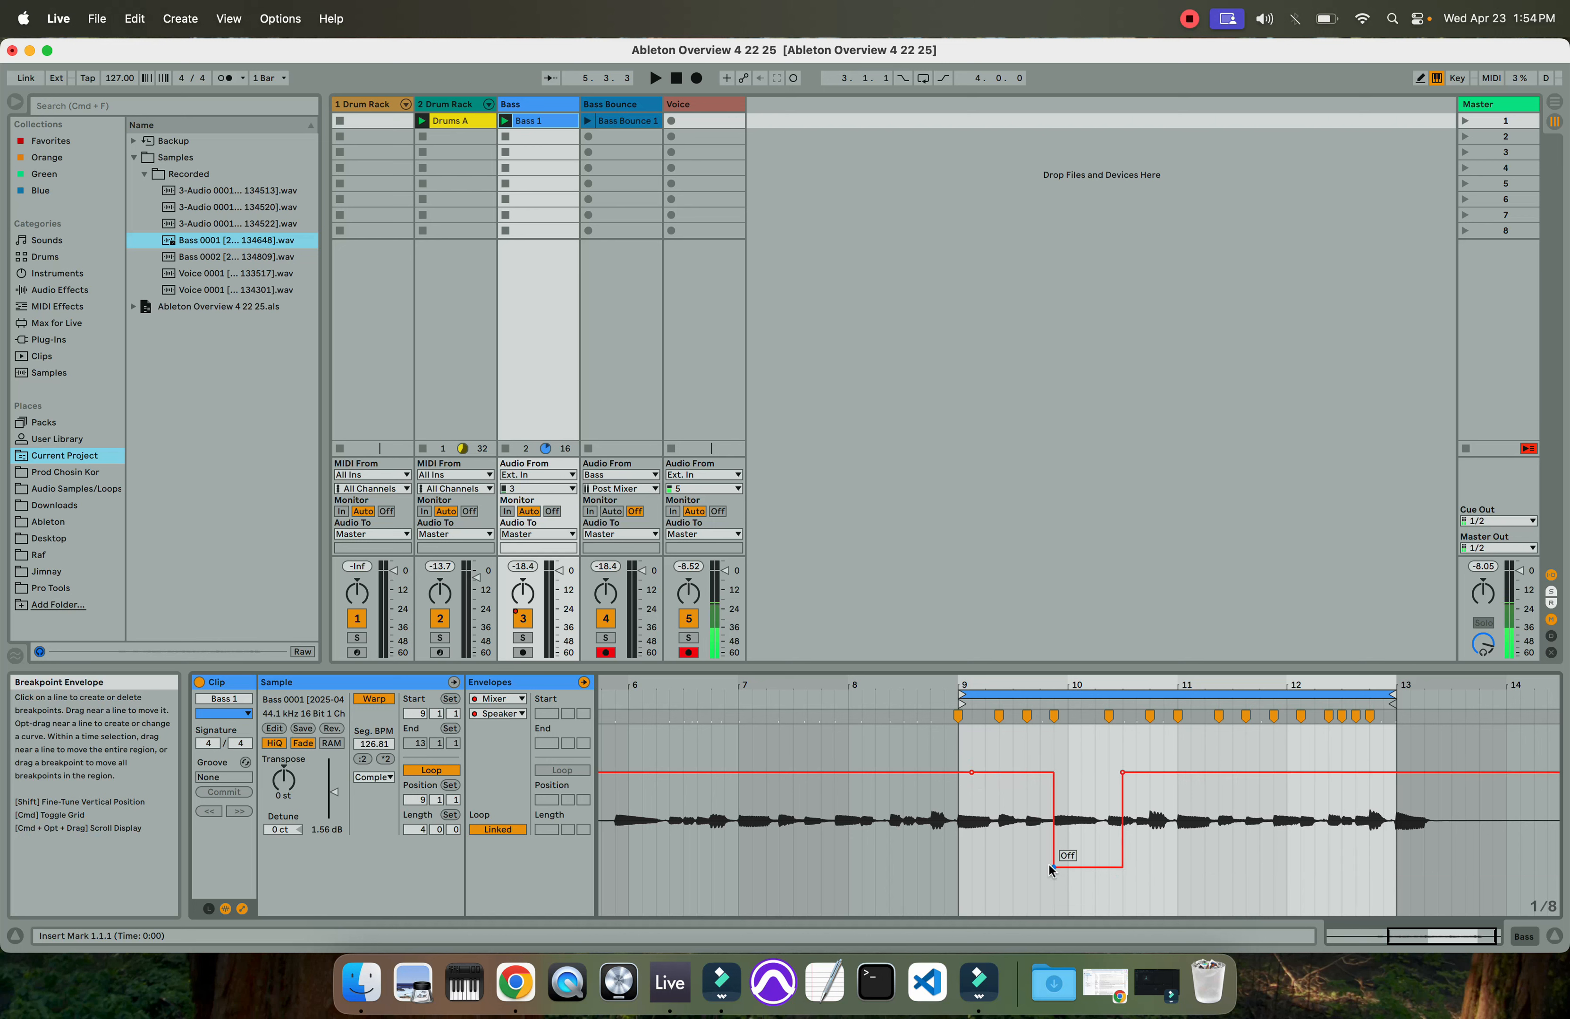
{"action": "key", "text": "super+z"}
{"action": "key", "text": "super+z"}
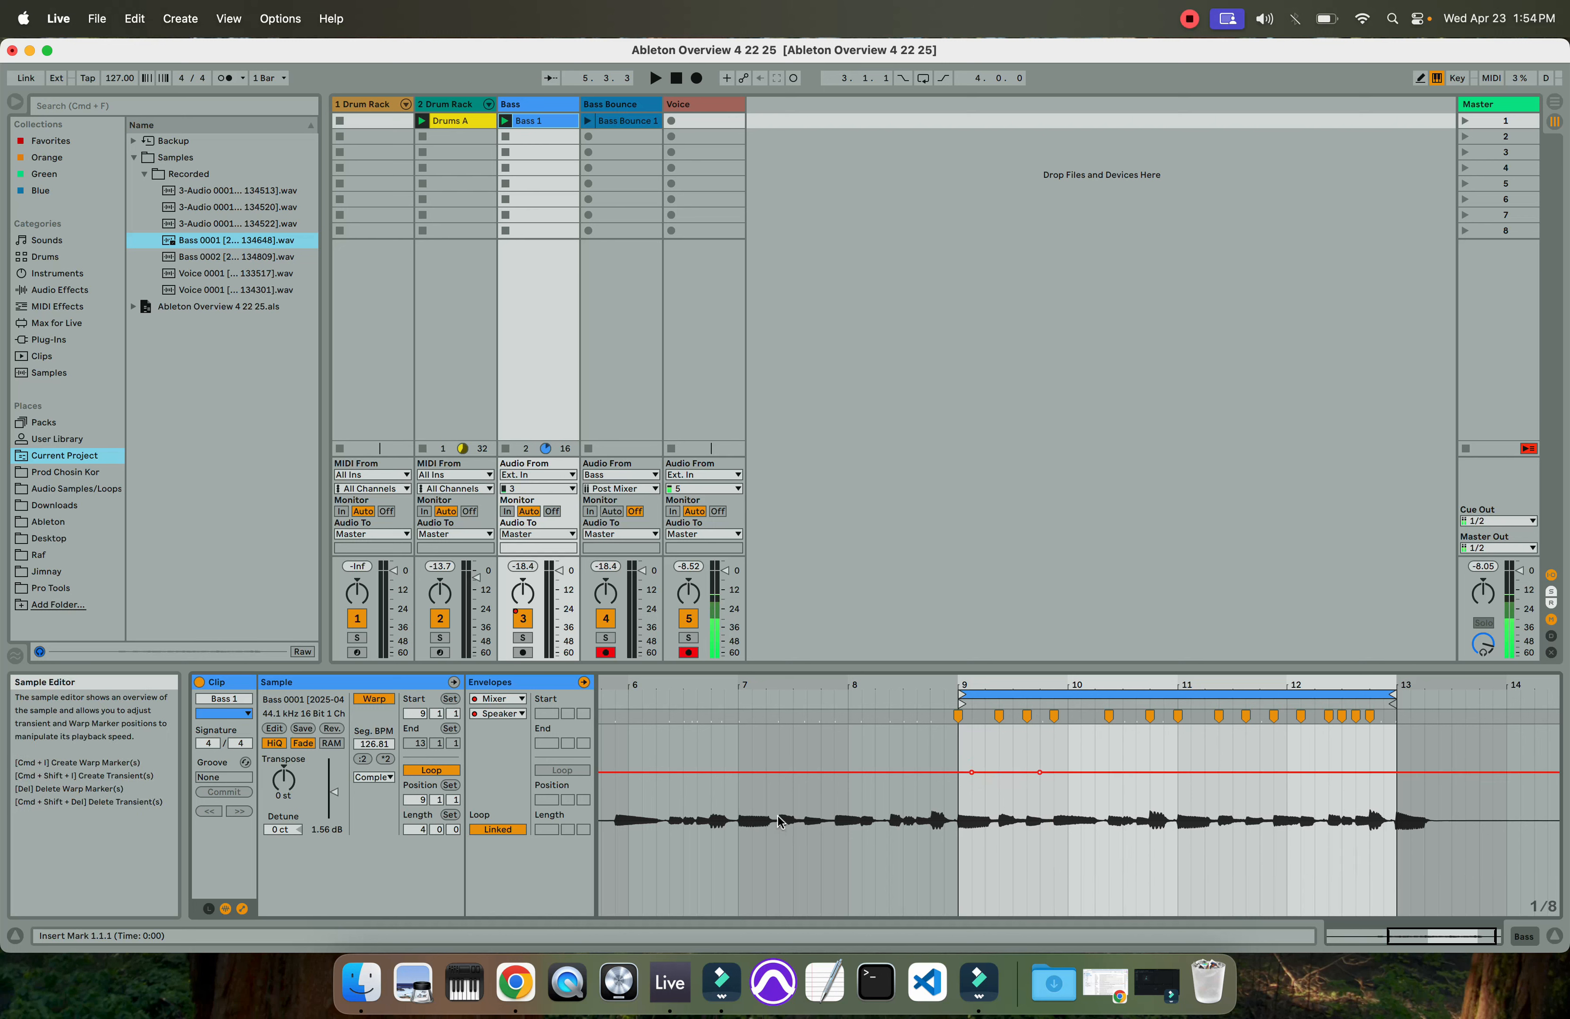
In the Bass 1 clip's Track Volume envelope, lower the level to -2.3 dB and shape a small dip before bar 11
{"action": "left_click", "coordinate": [515, 713]}
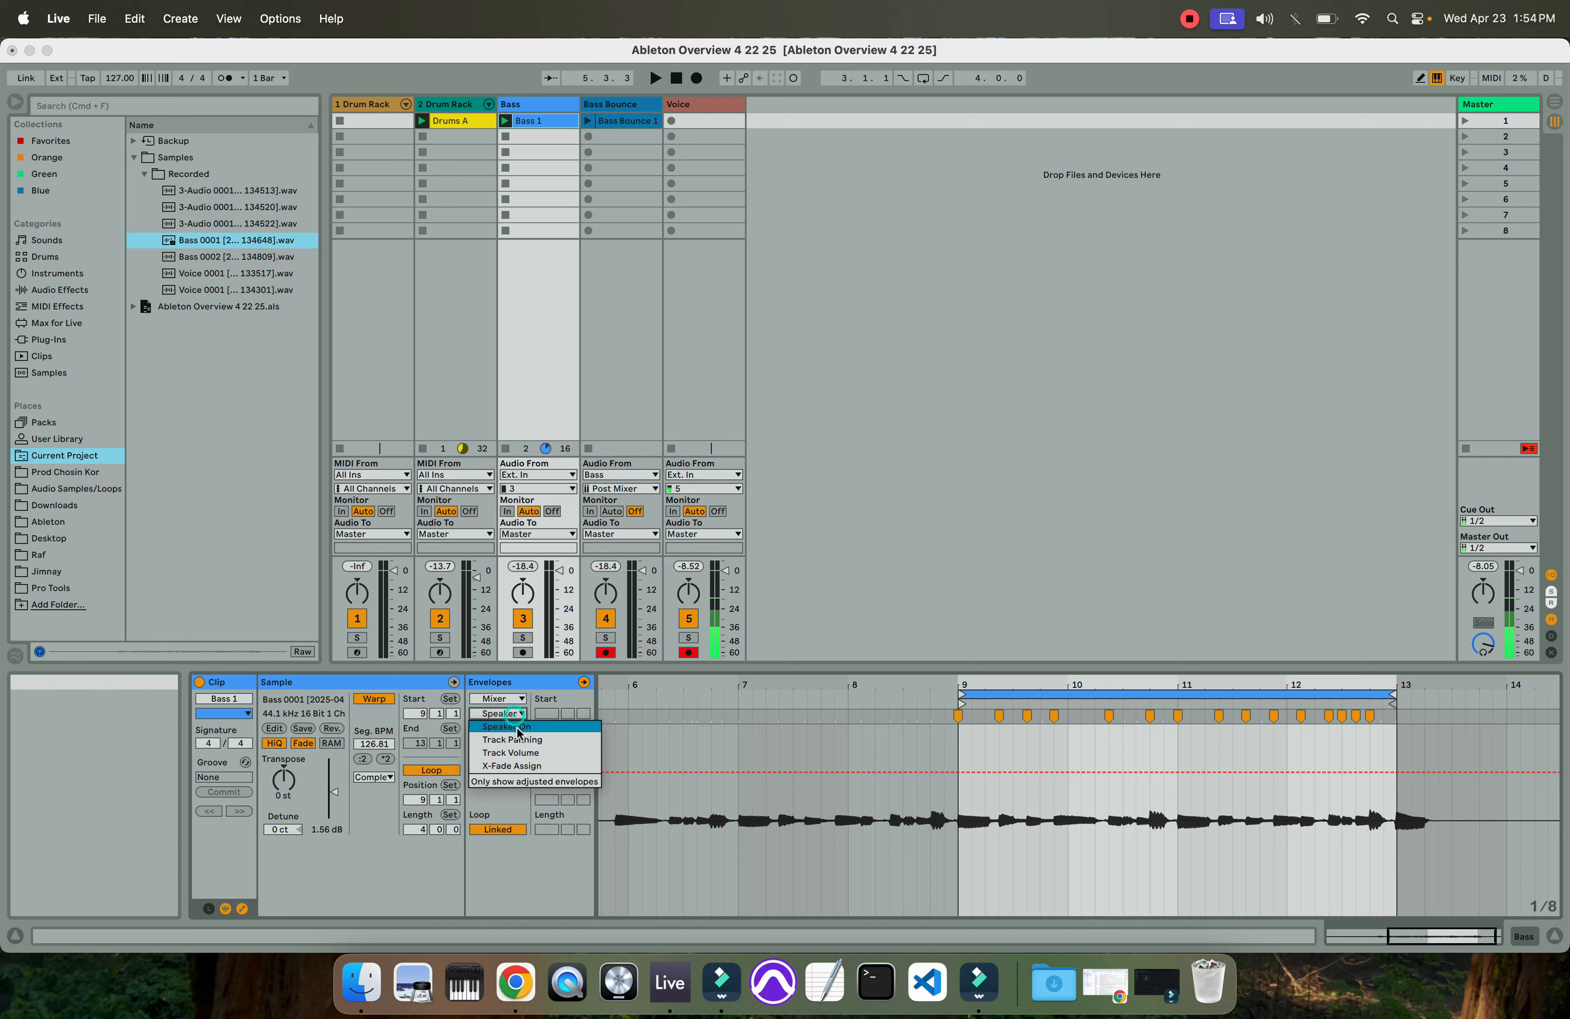
{"action": "left_click", "coordinate": [520, 753]}
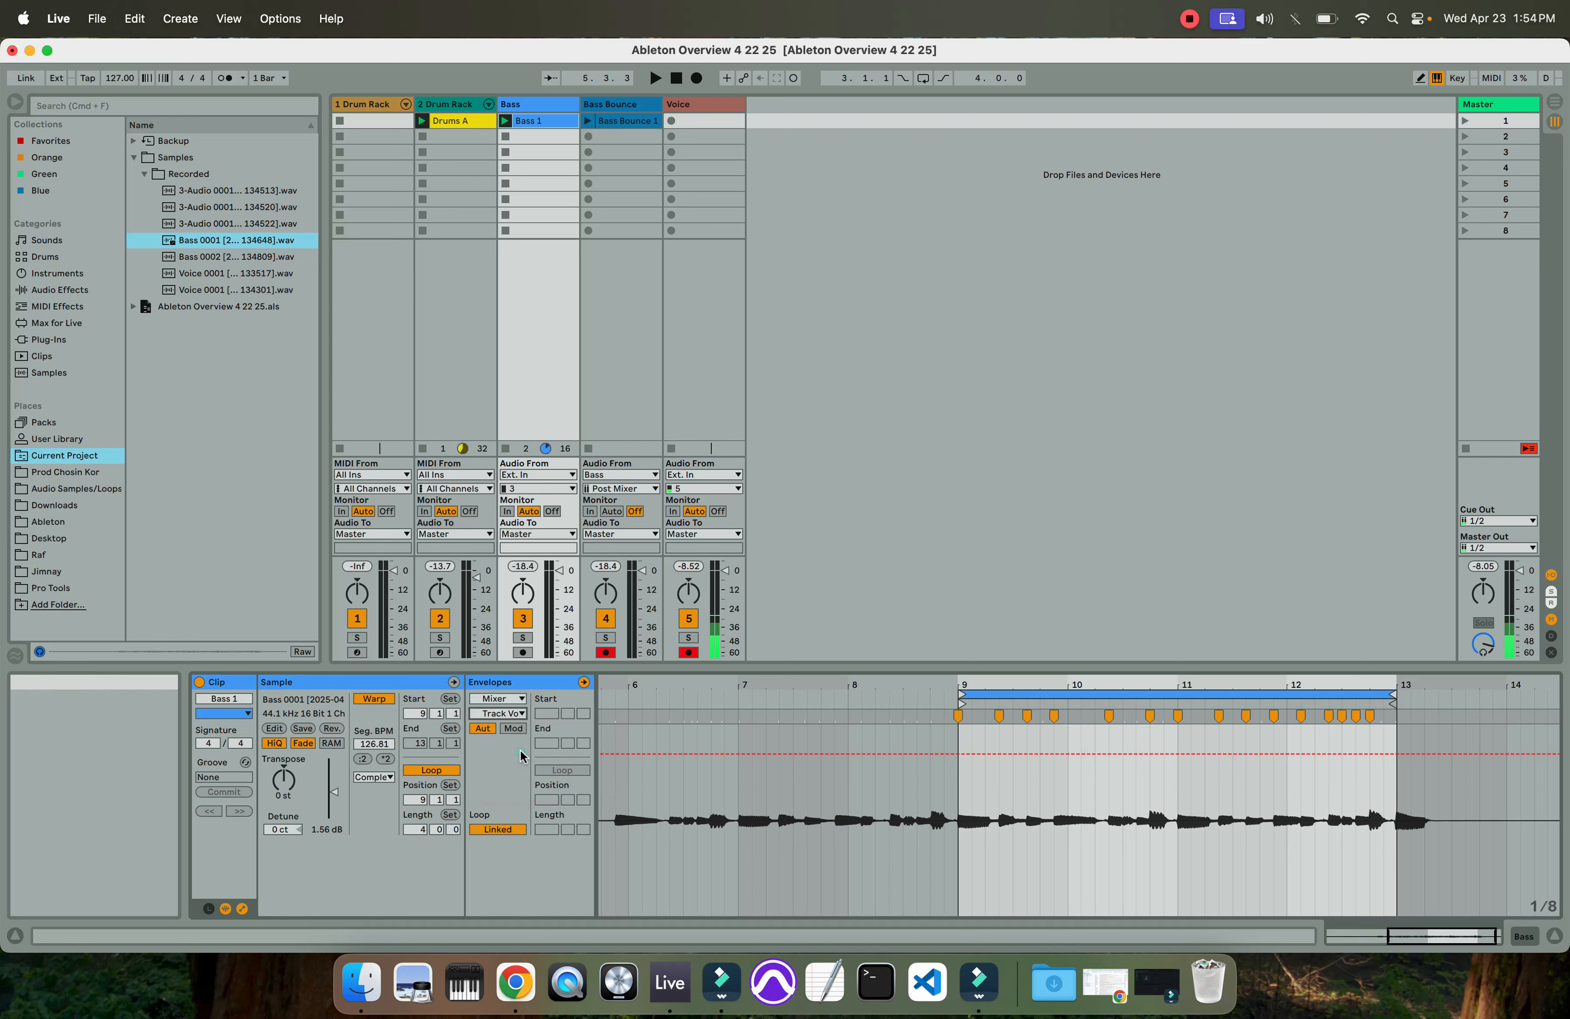
{"action": "left_click", "coordinate": [960, 754]}
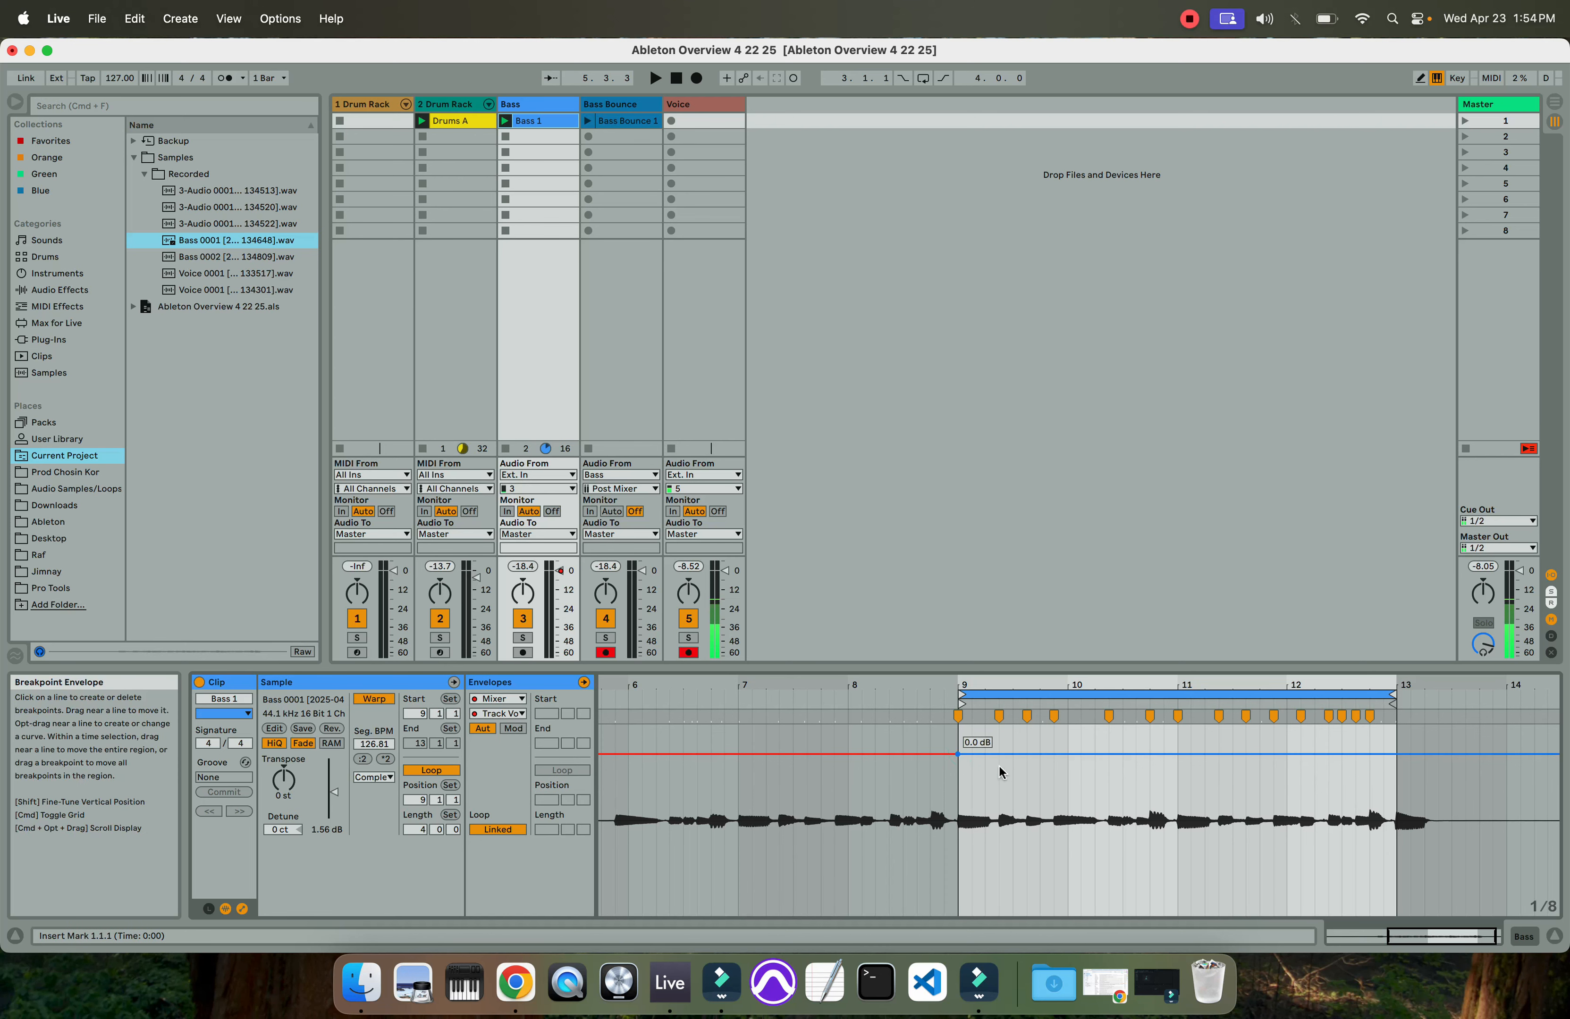
{"action": "left_click_drag", "start_coordinate": [958, 755], "coordinate": [957, 765]}
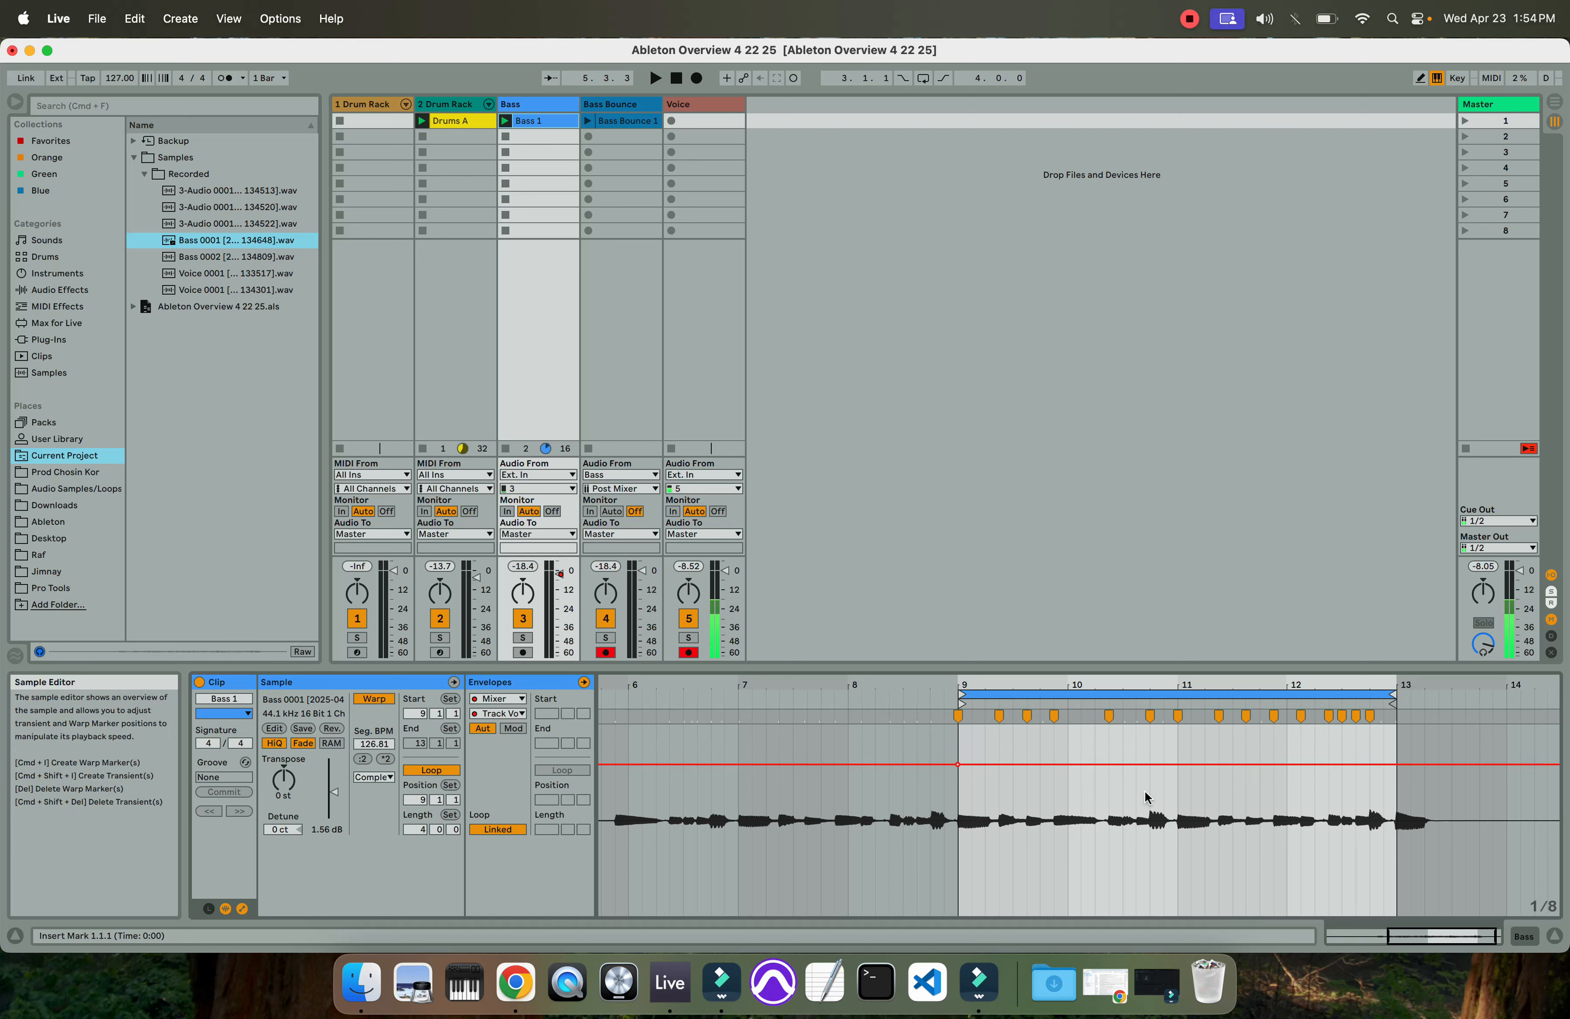
{"action": "left_click", "coordinate": [1149, 765]}
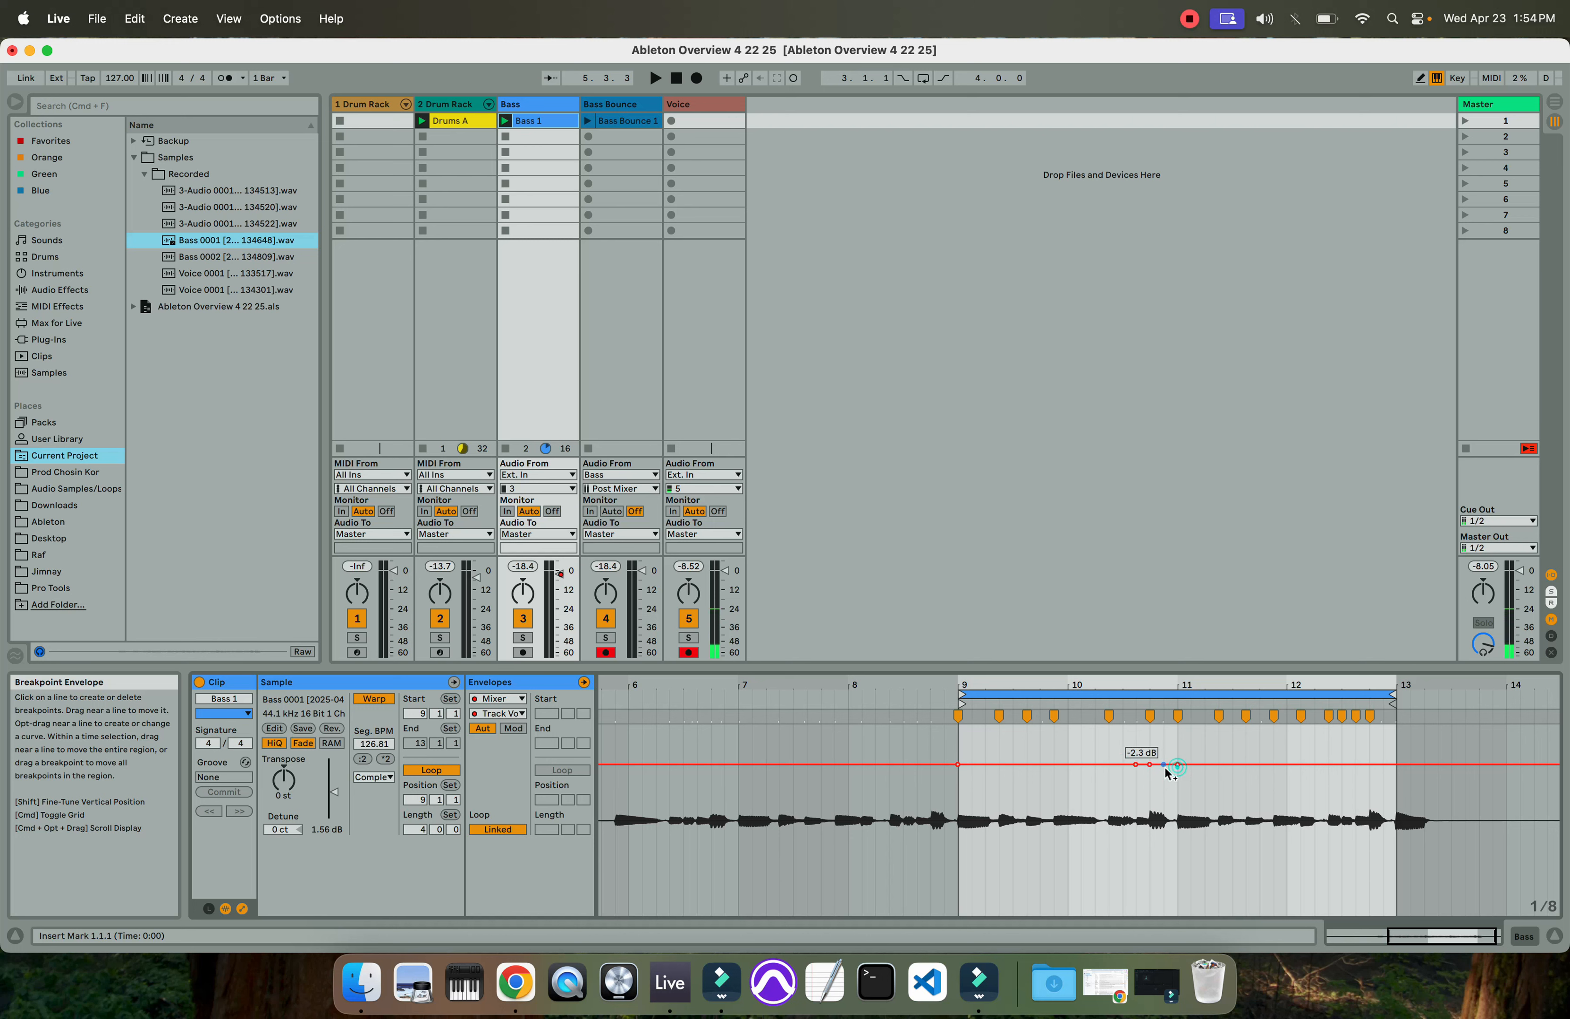
{"action": "left_click_drag", "start_coordinate": [1150, 765], "coordinate": [1150, 770]}
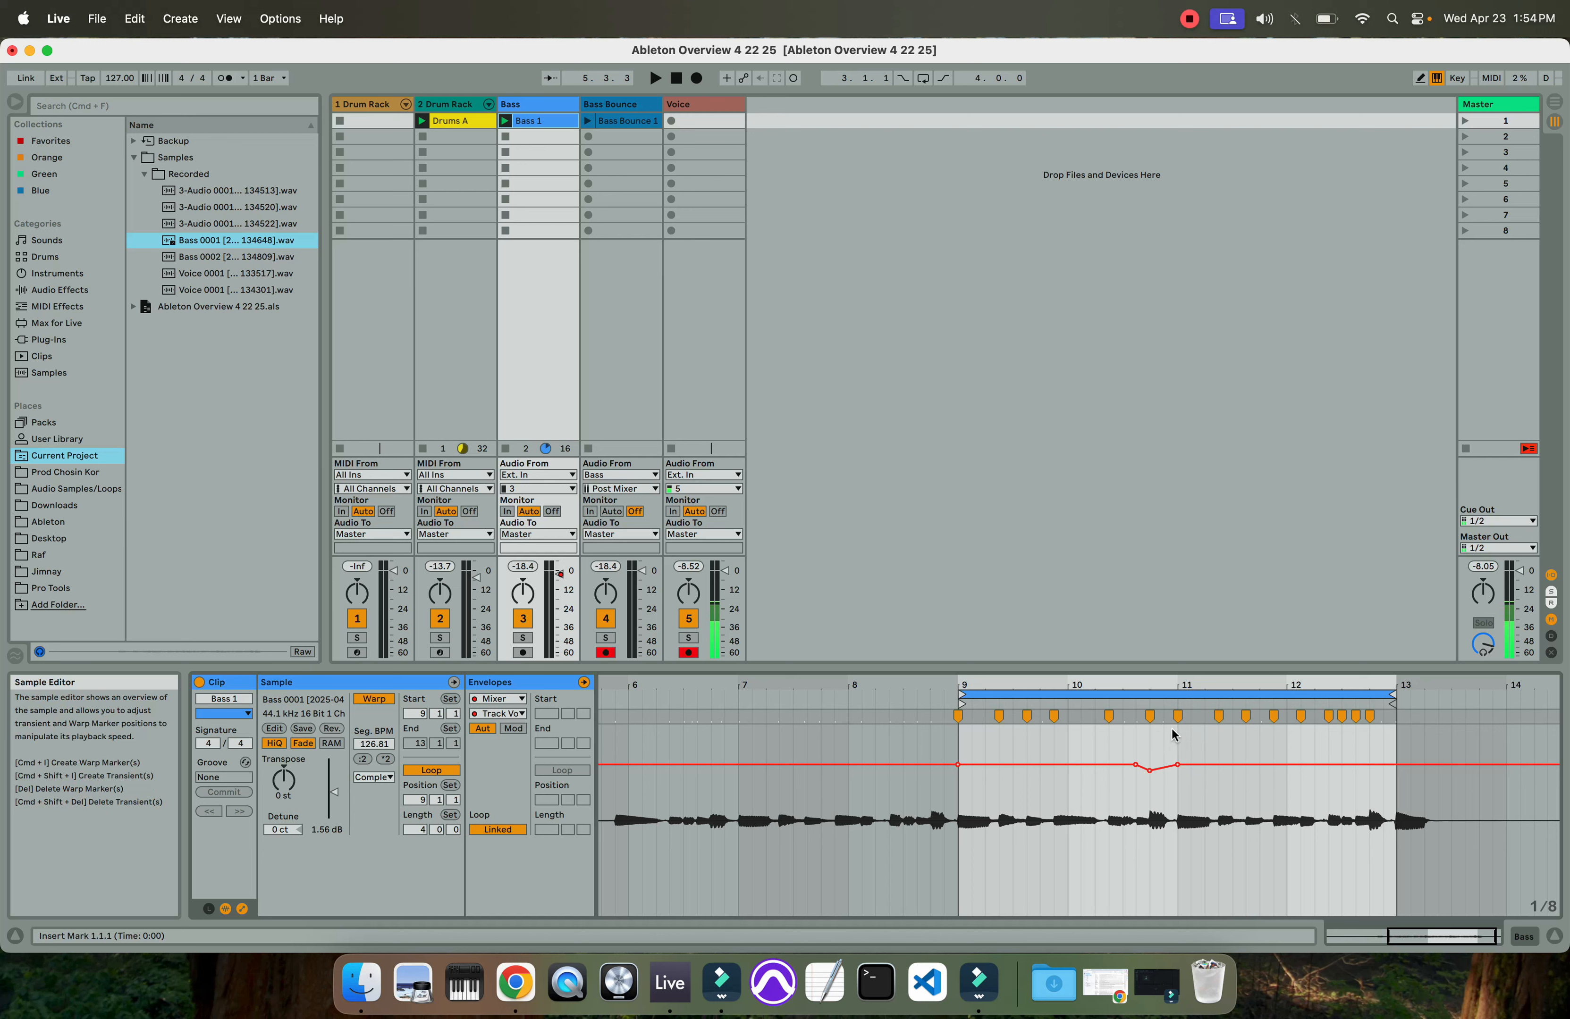
Add a breakpoint just before the Track Volume dip, then delete the envelope's breakpoints
{"action": "scroll", "coordinate": [1155, 794], "scroll_direction": "up", "scroll_amount": 3}
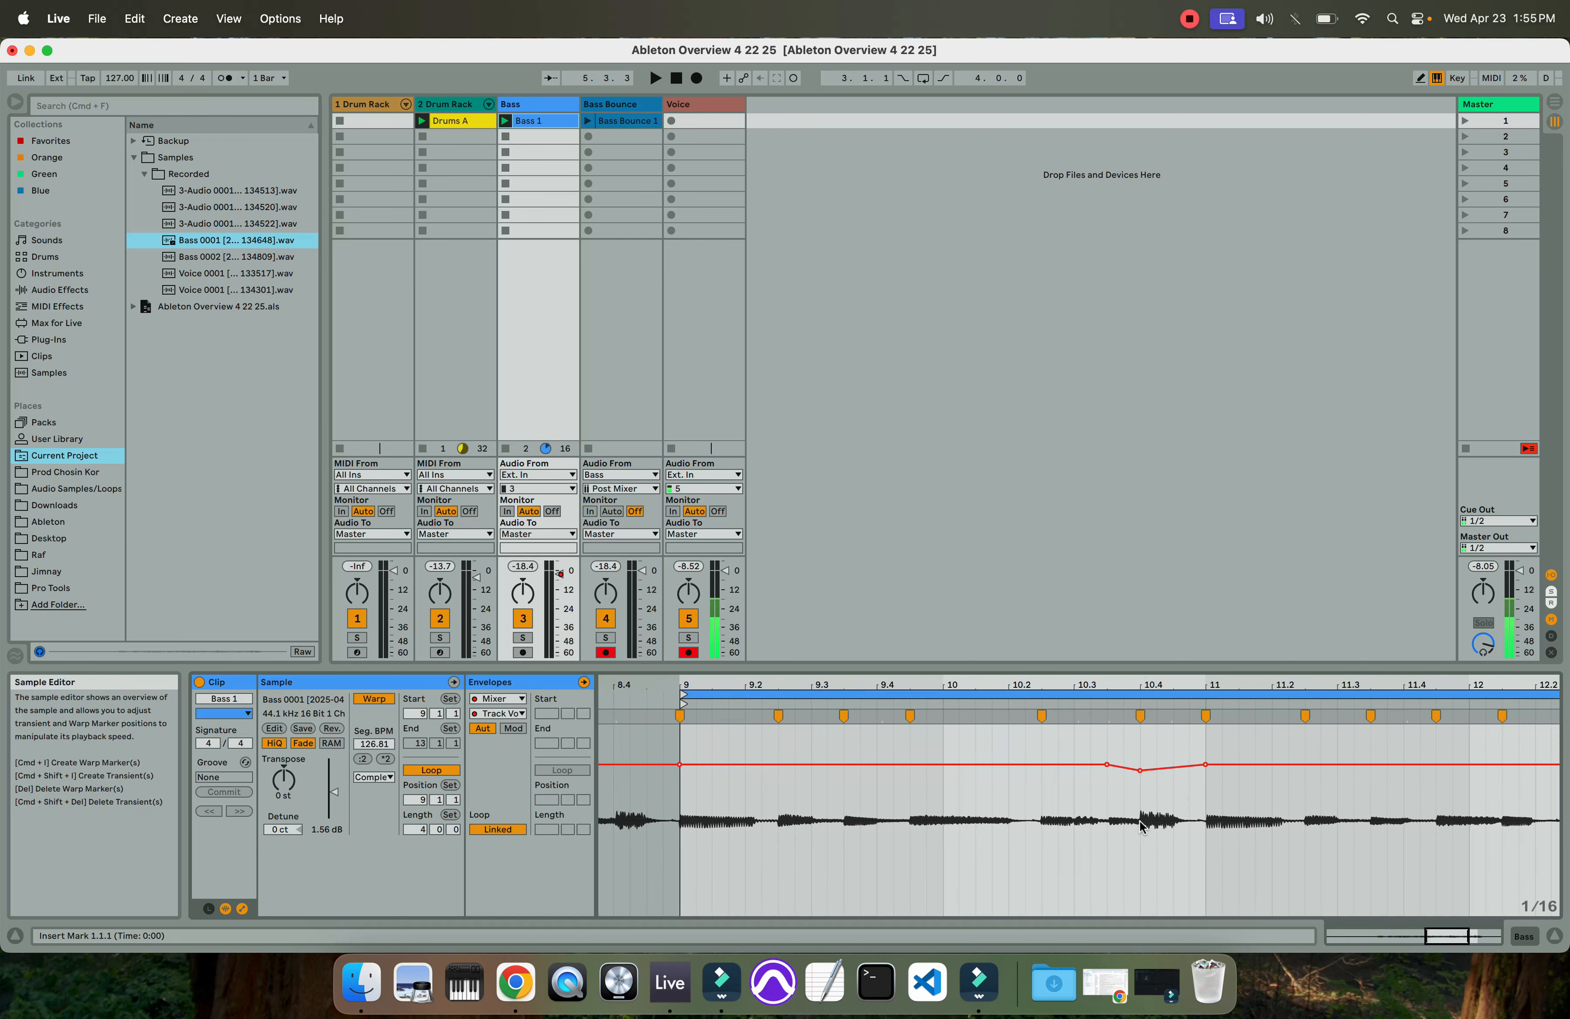
{"action": "left_click", "coordinate": [1123, 768]}
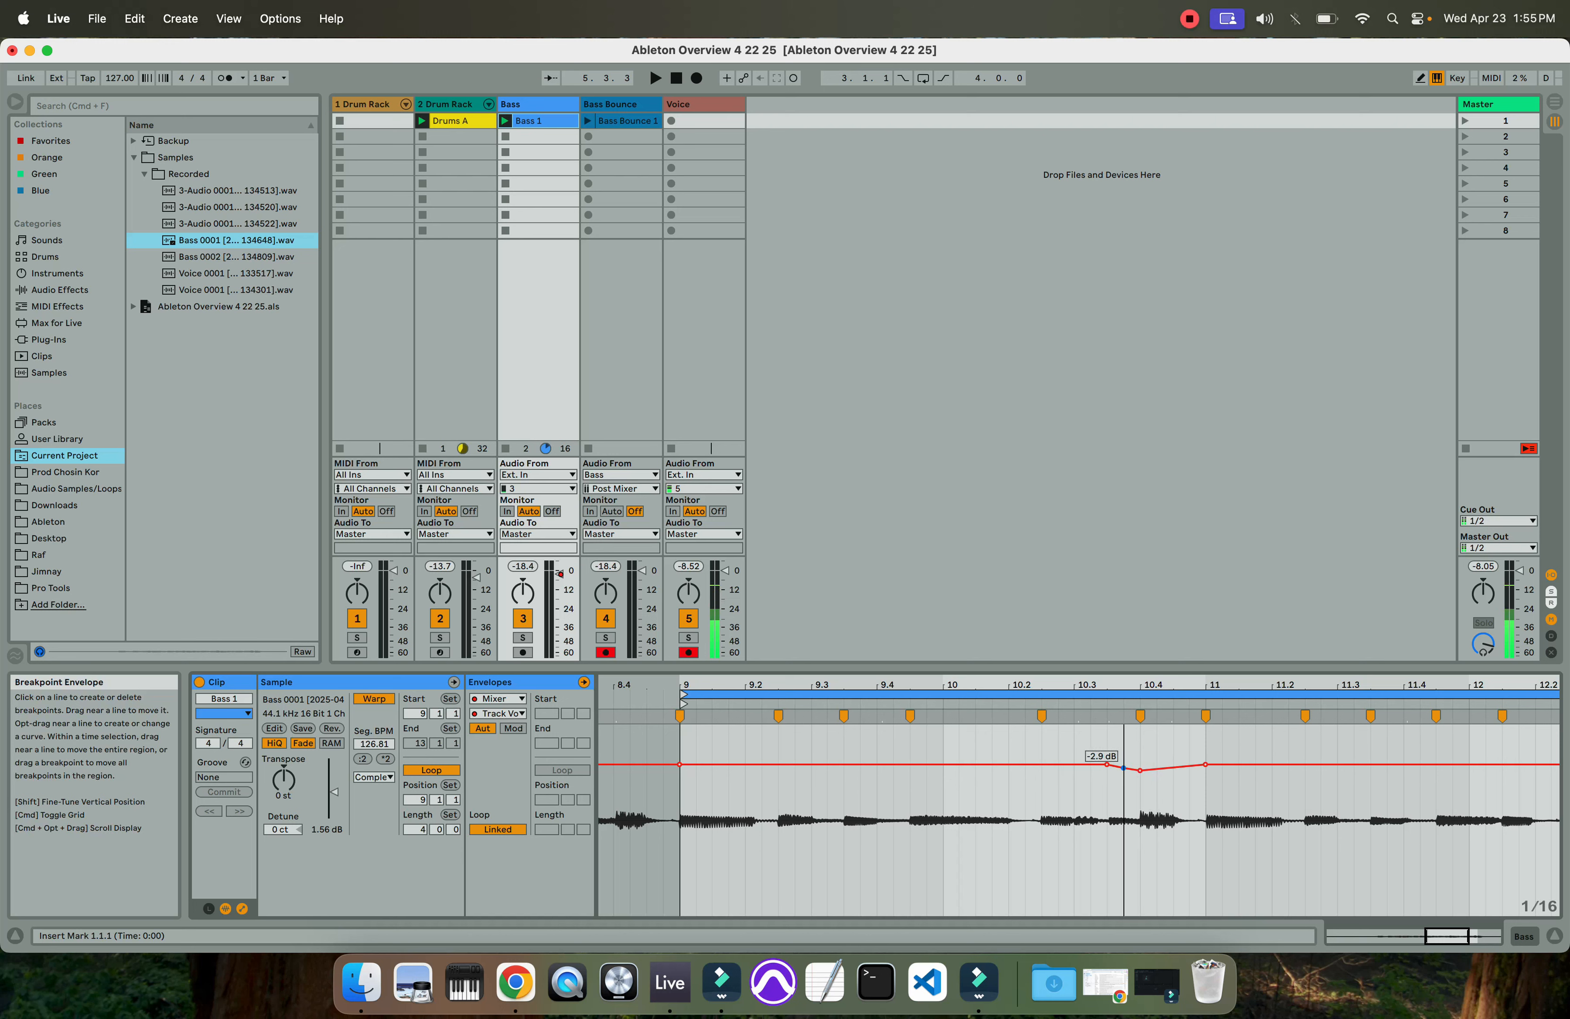
{"action": "left_click", "coordinate": [1124, 766]}
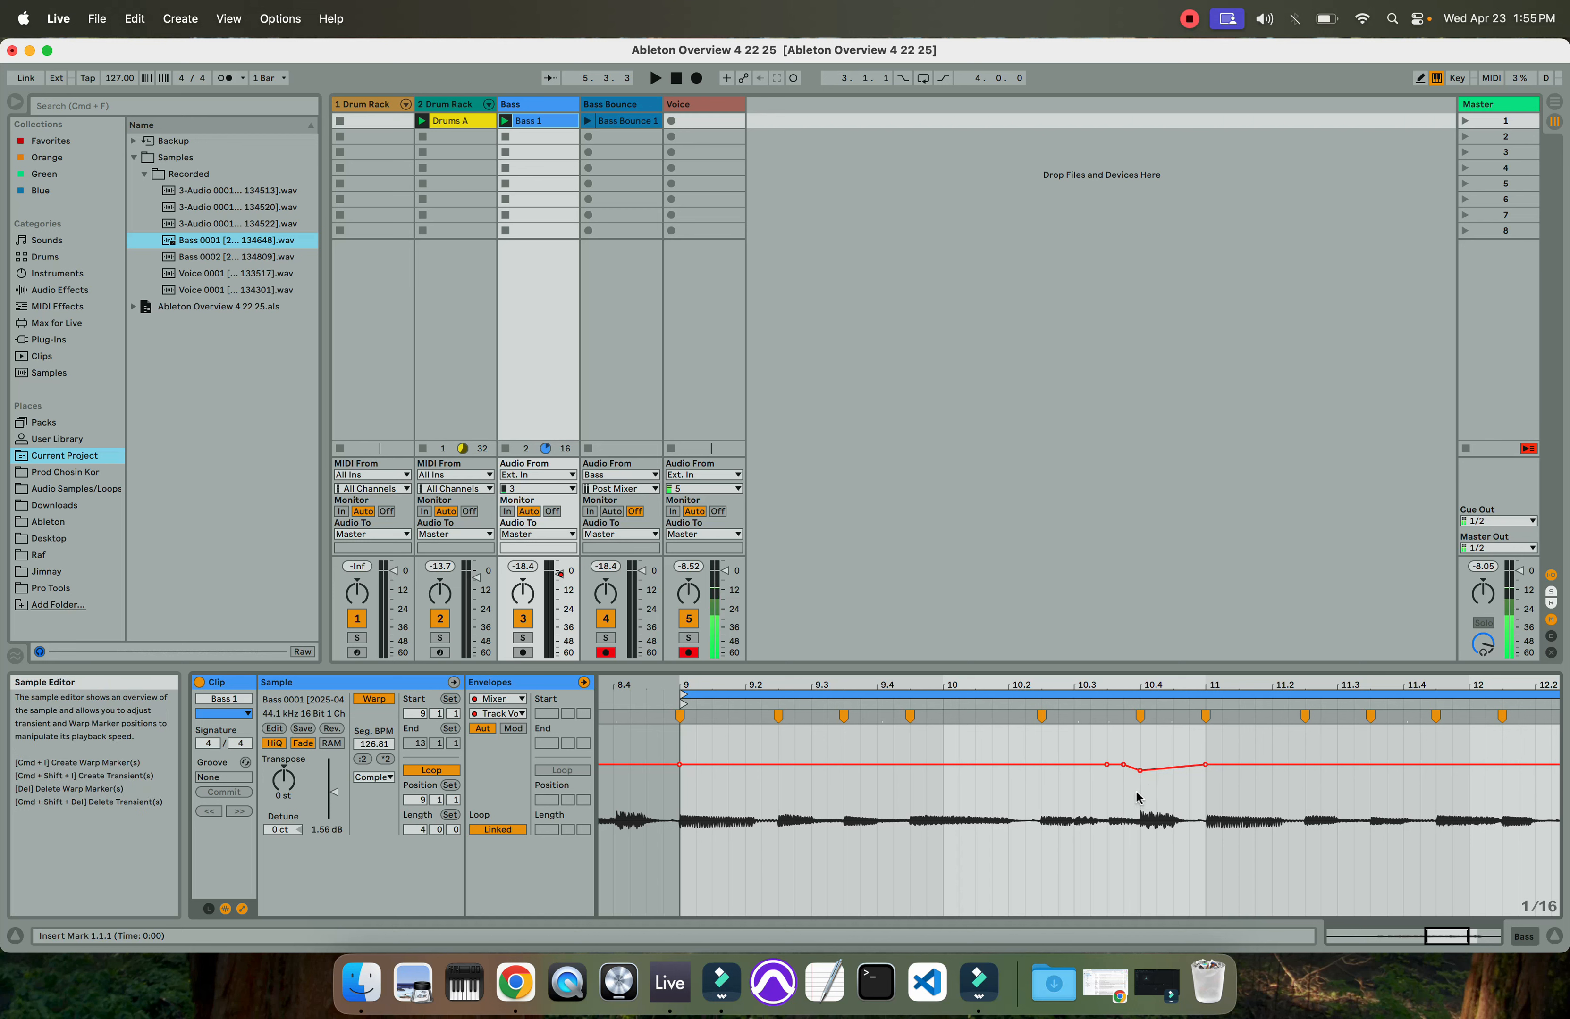
{"action": "left_click_drag", "start_coordinate": [1151, 689], "coordinate": [1150, 635]}
{"action": "left_click_drag", "start_coordinate": [1143, 771], "coordinate": [1173, 768]}
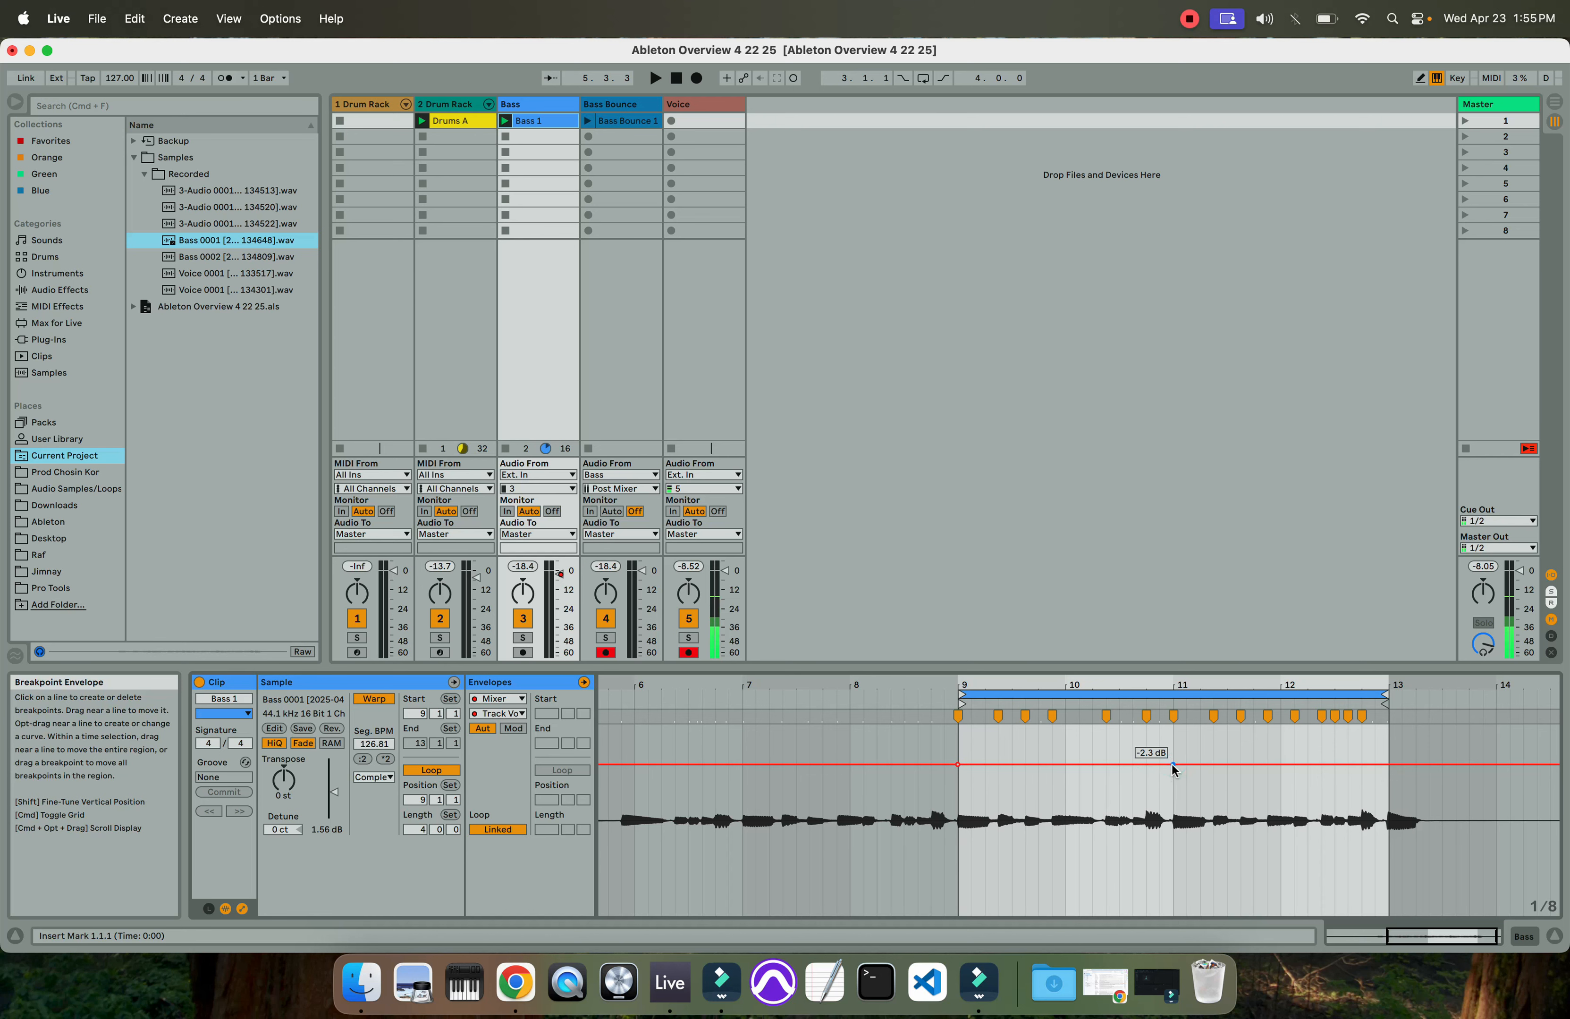
{"action": "left_click", "coordinate": [1173, 766]}
{"action": "left_click", "coordinate": [958, 766]}
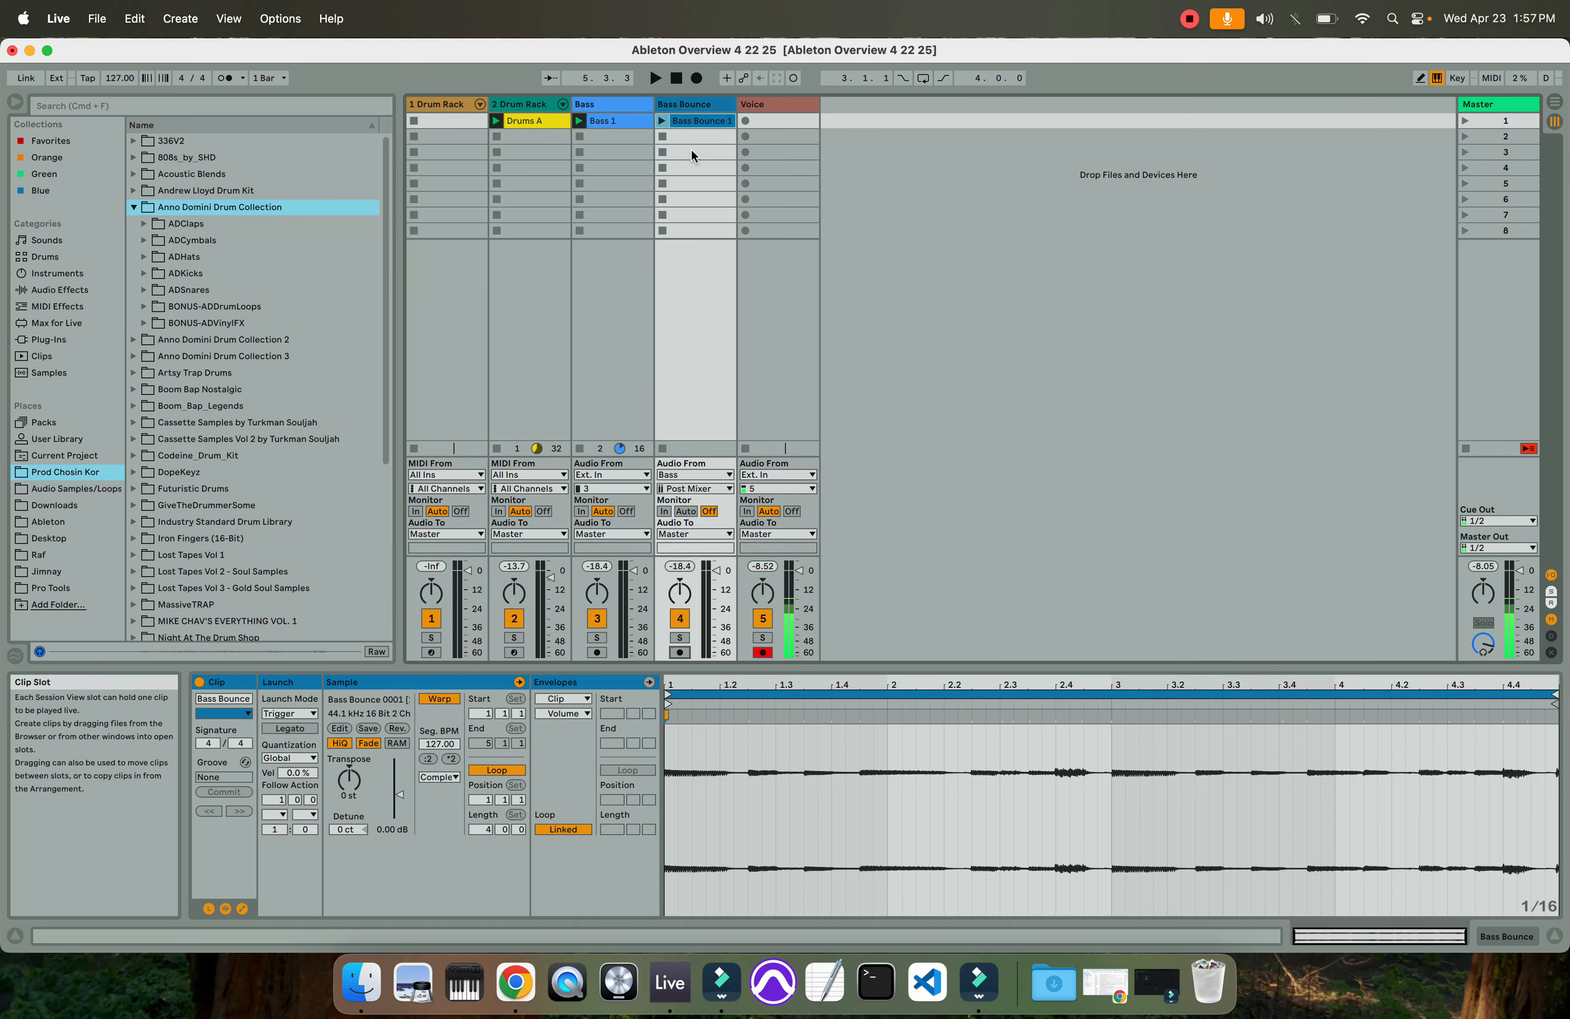
Load Ant Man Piano.wav from the Ant Man project's bounced stems into the second clip slot of the Bass Bounce track
{"action": "left_click", "coordinate": [690, 149]}
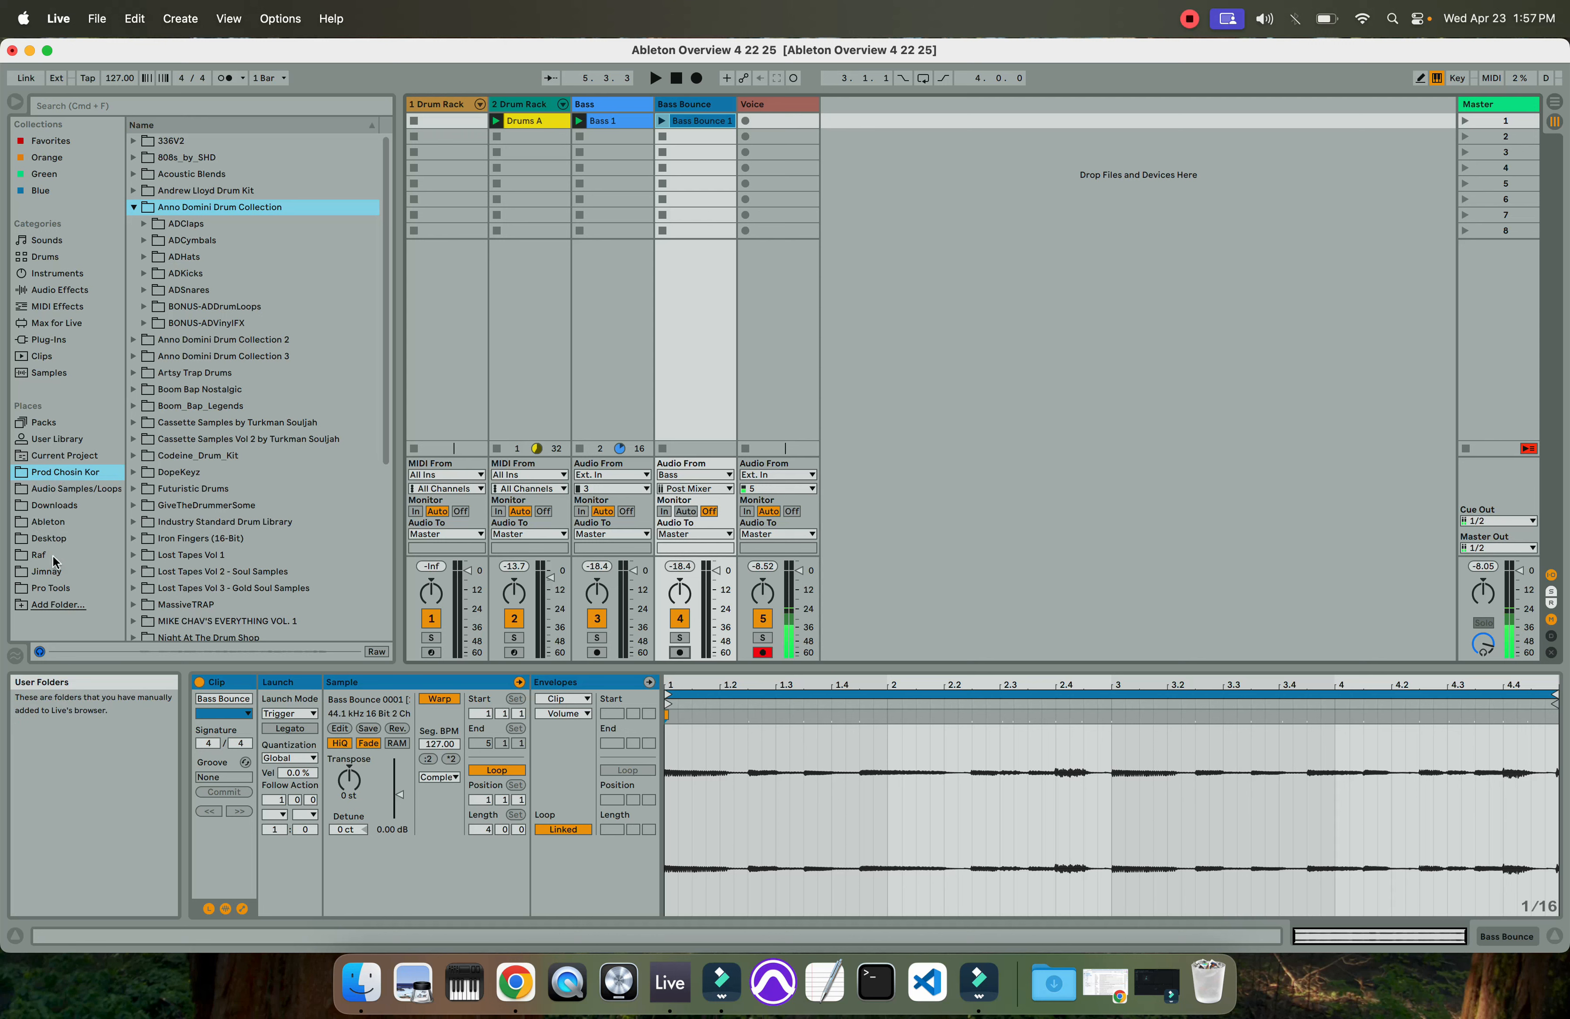
{"action": "left_click", "coordinate": [49, 523]}
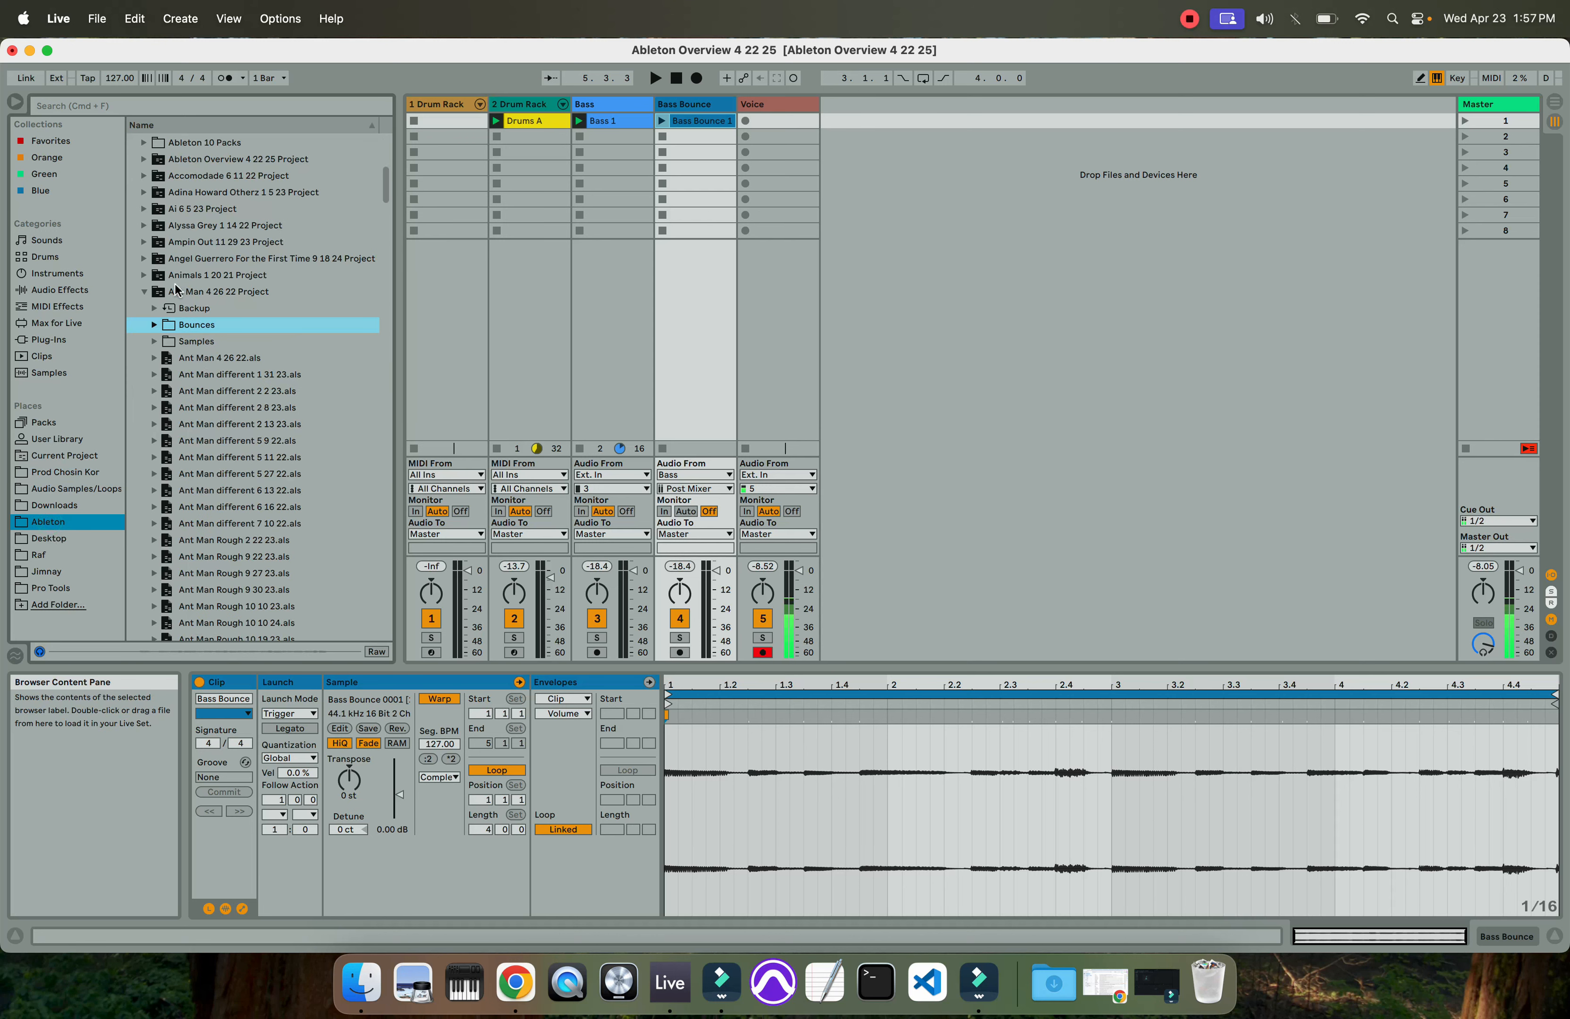
{"action": "left_click", "coordinate": [153, 325]}
{"action": "left_click", "coordinate": [167, 343]}
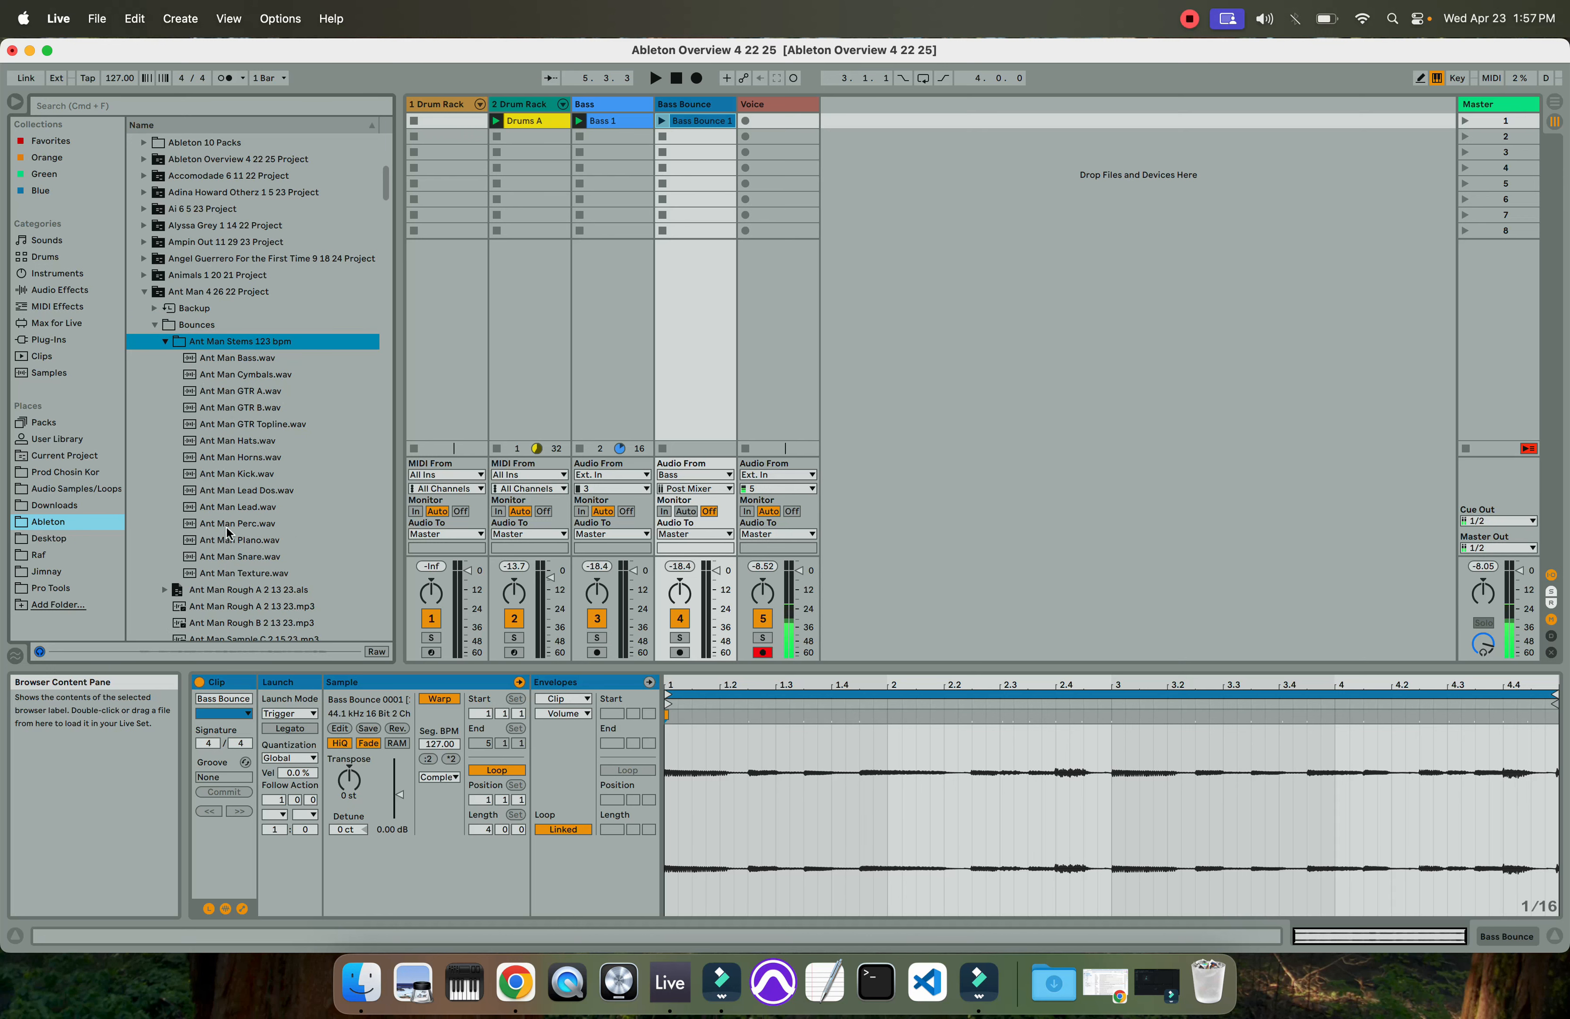
{"action": "left_click_drag", "start_coordinate": [217, 542], "coordinate": [685, 138]}
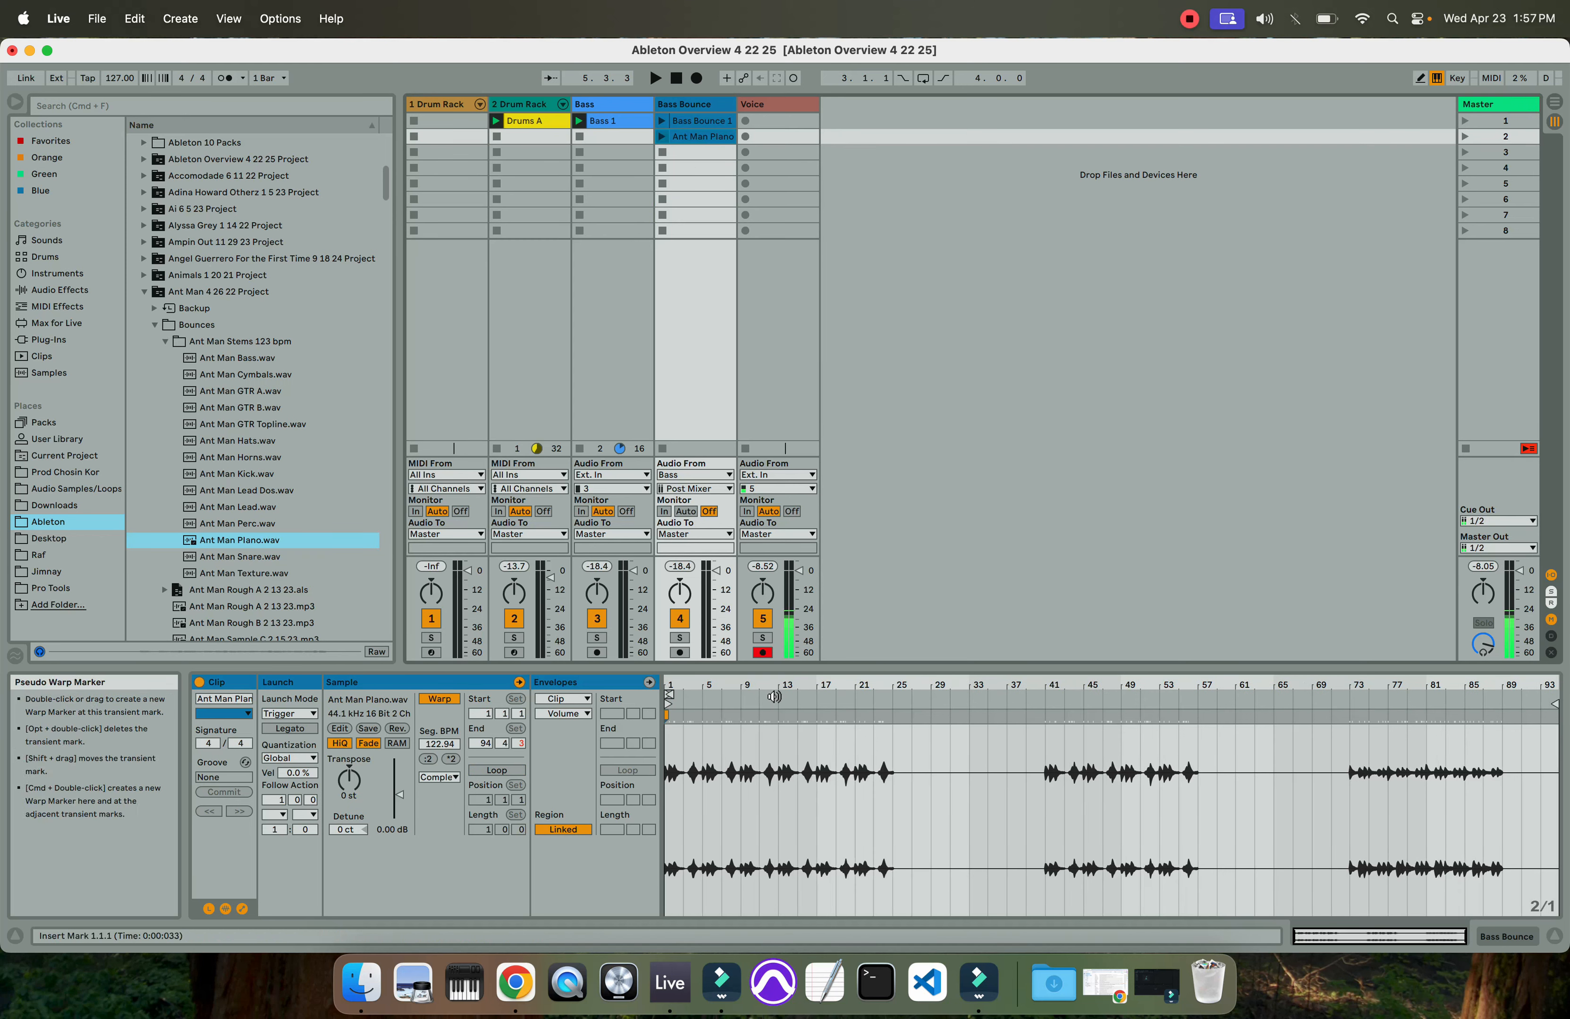
Inspect the piano clip's waveform and turn on looping for it with a 16-bar loop starting at bar 1
{"action": "left_click_drag", "start_coordinate": [701, 689], "coordinate": [775, 683]}
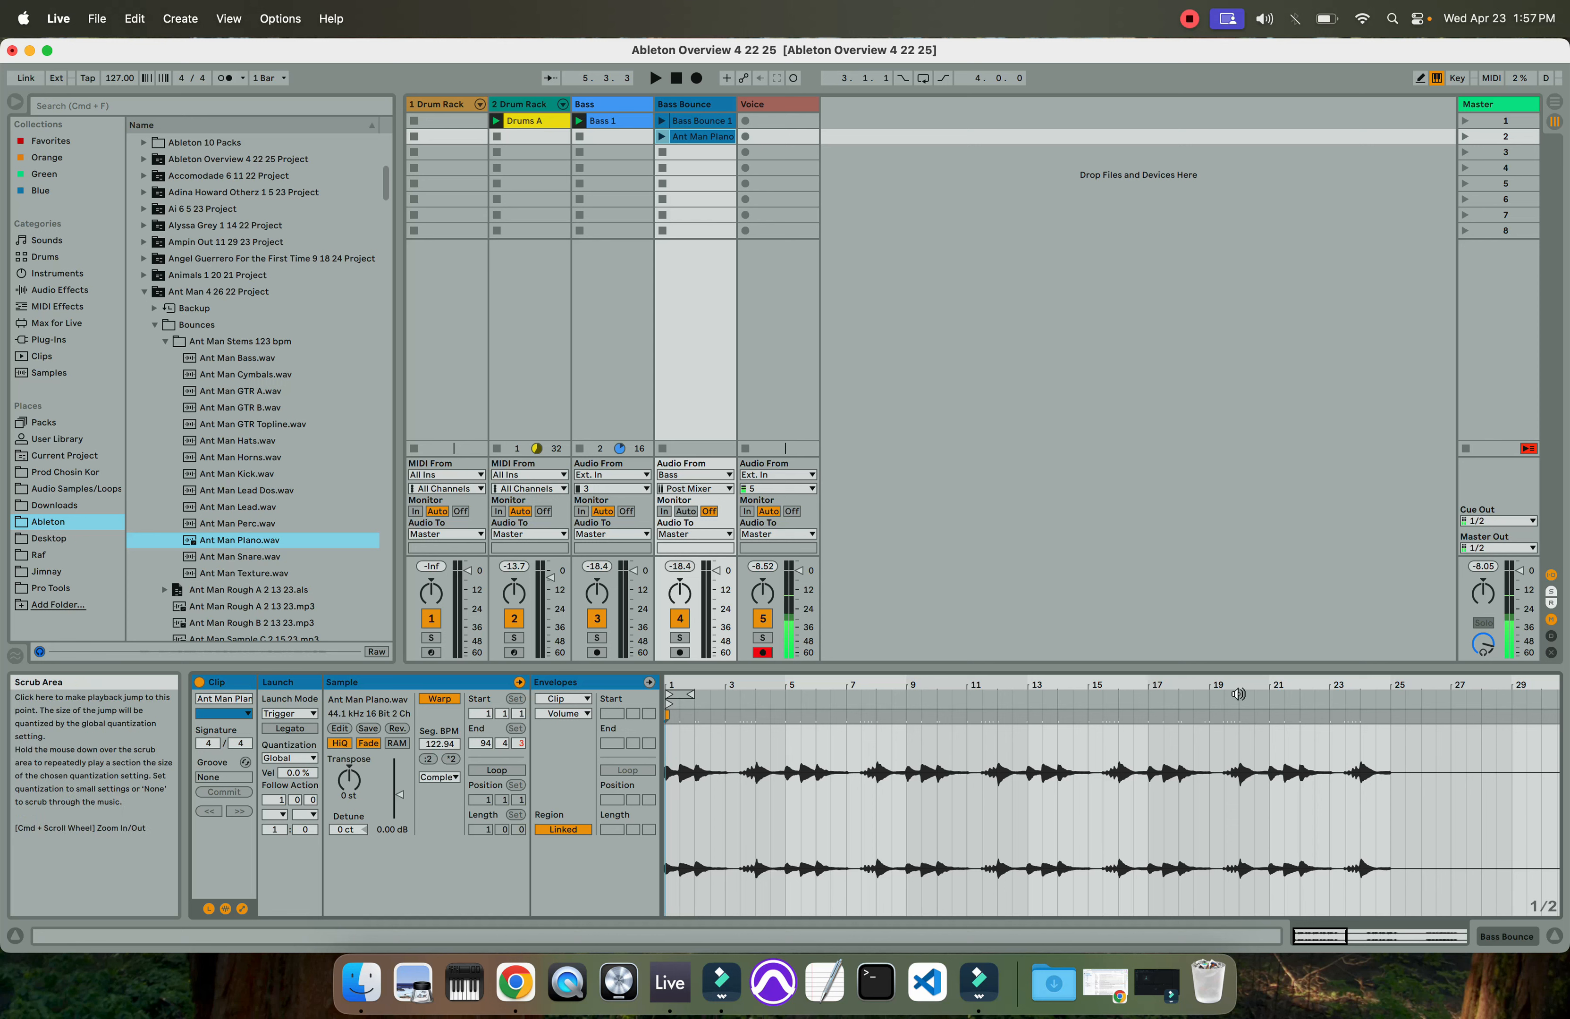
{"action": "left_click_drag", "start_coordinate": [1075, 692], "coordinate": [1012, 688]}
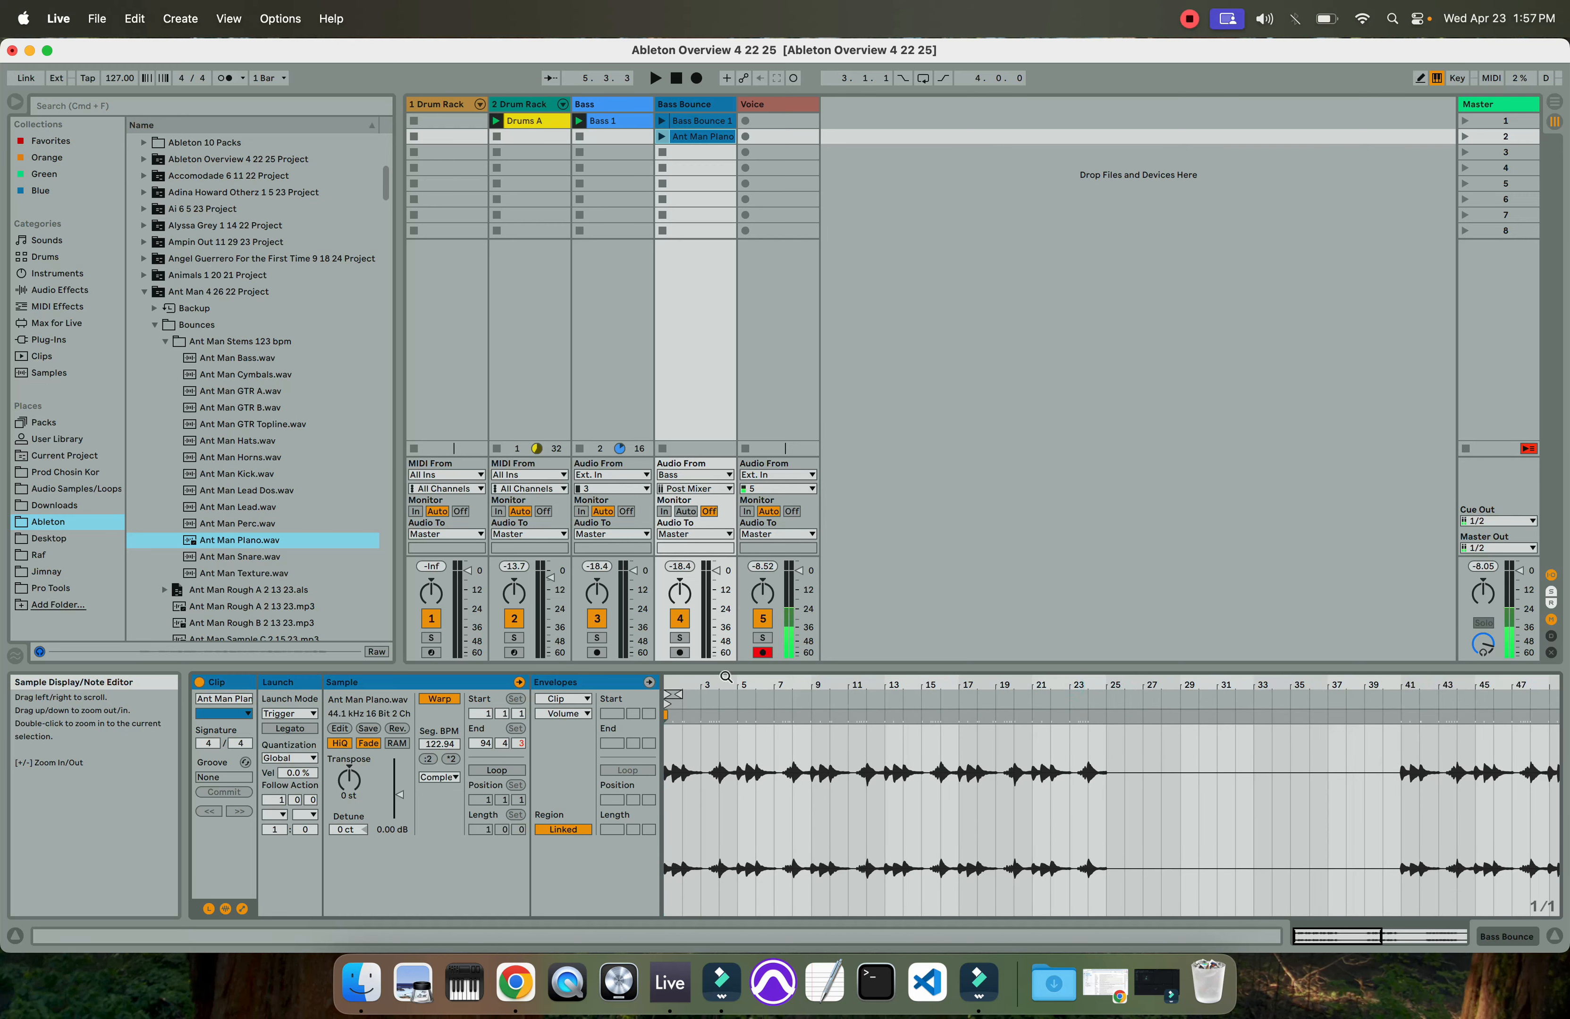
{"action": "left_click_drag", "start_coordinate": [697, 682], "coordinate": [697, 705]}
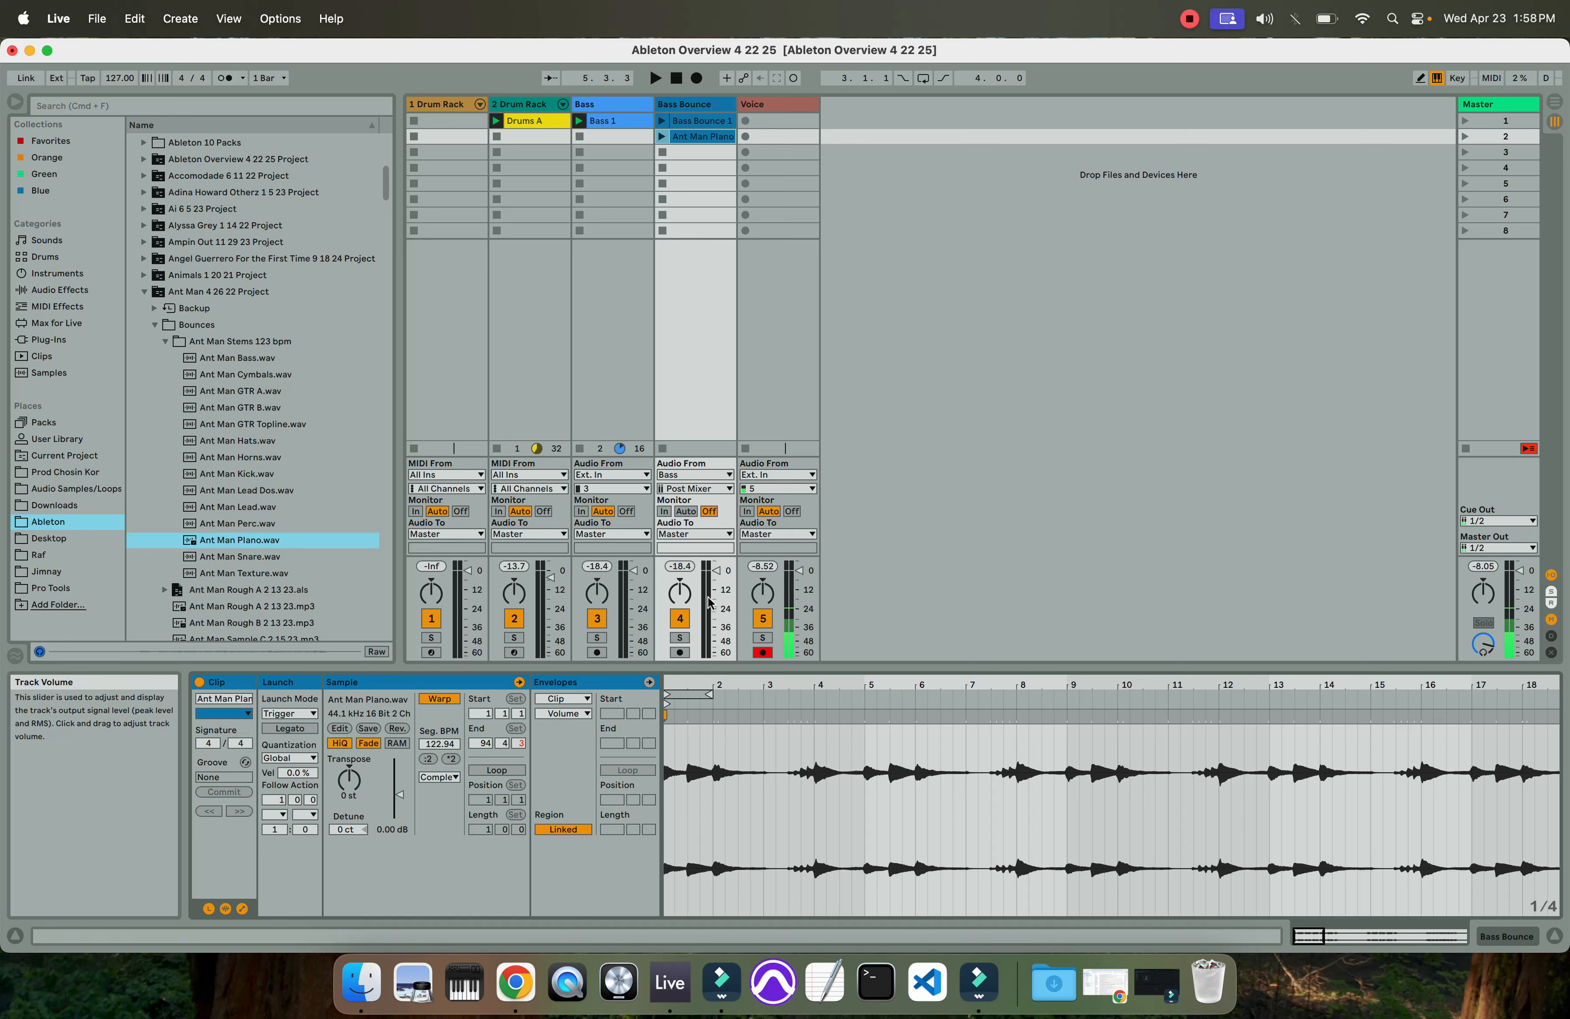
{"action": "left_click_drag", "start_coordinate": [697, 703], "coordinate": [697, 639]}
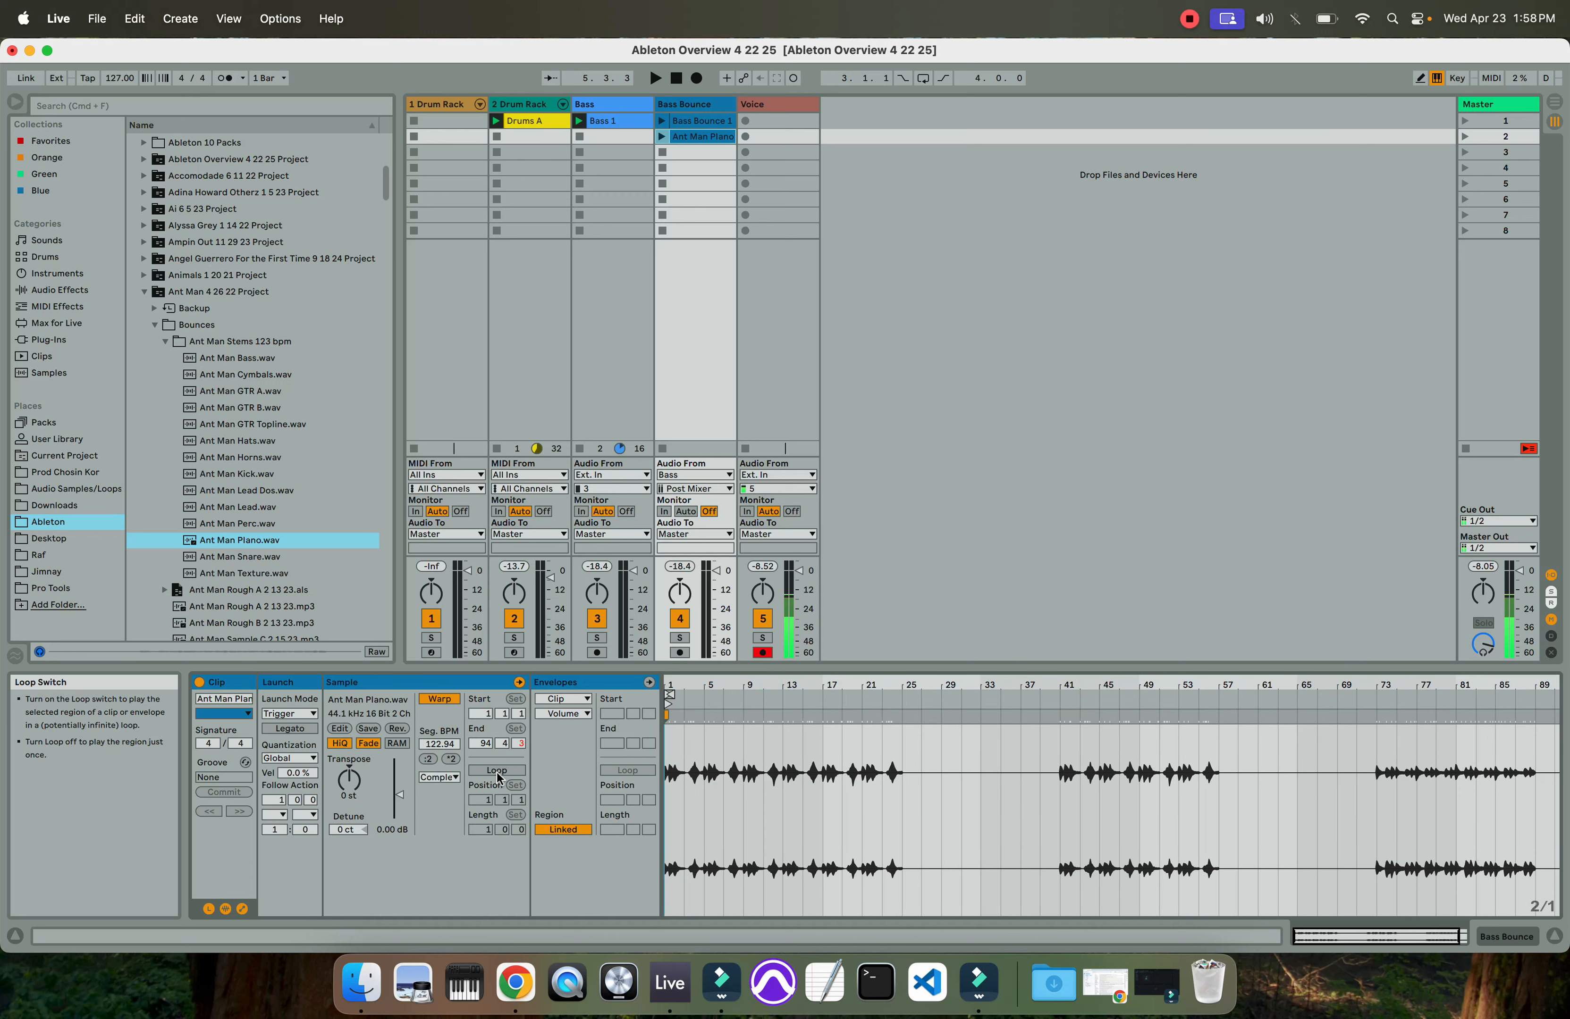
{"action": "left_click_drag", "start_coordinate": [683, 686], "coordinate": [683, 722]}
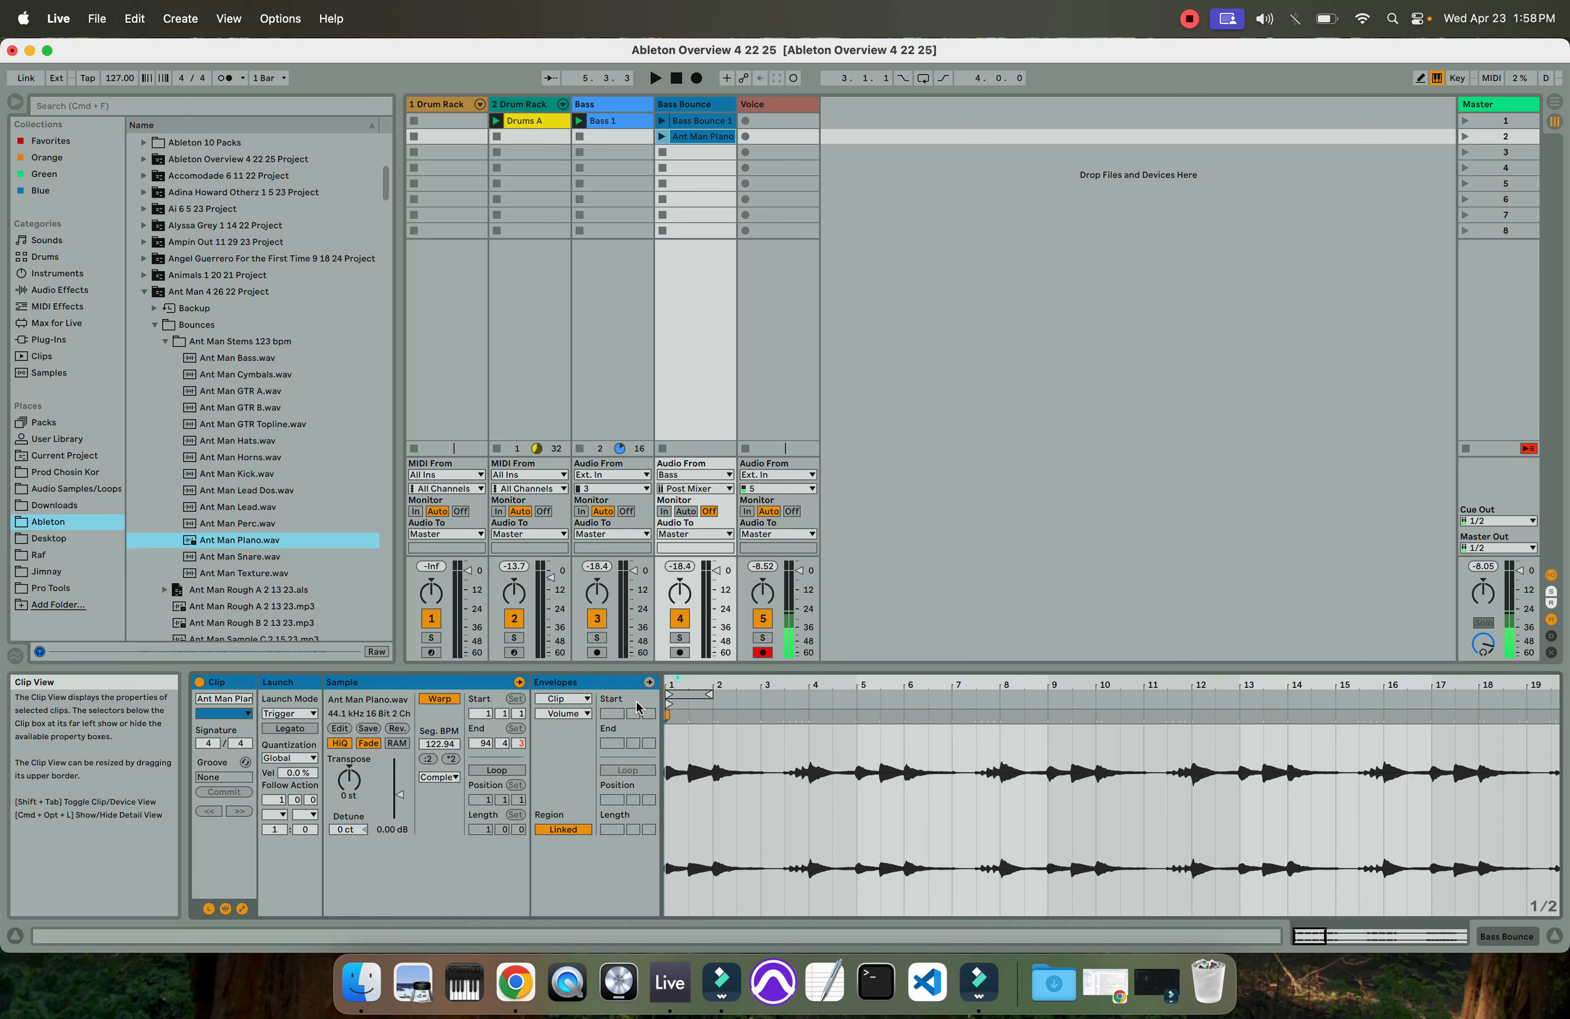
{"action": "left_click", "coordinate": [496, 770]}
{"action": "left_click_drag", "start_coordinate": [709, 689], "coordinate": [1412, 701]}
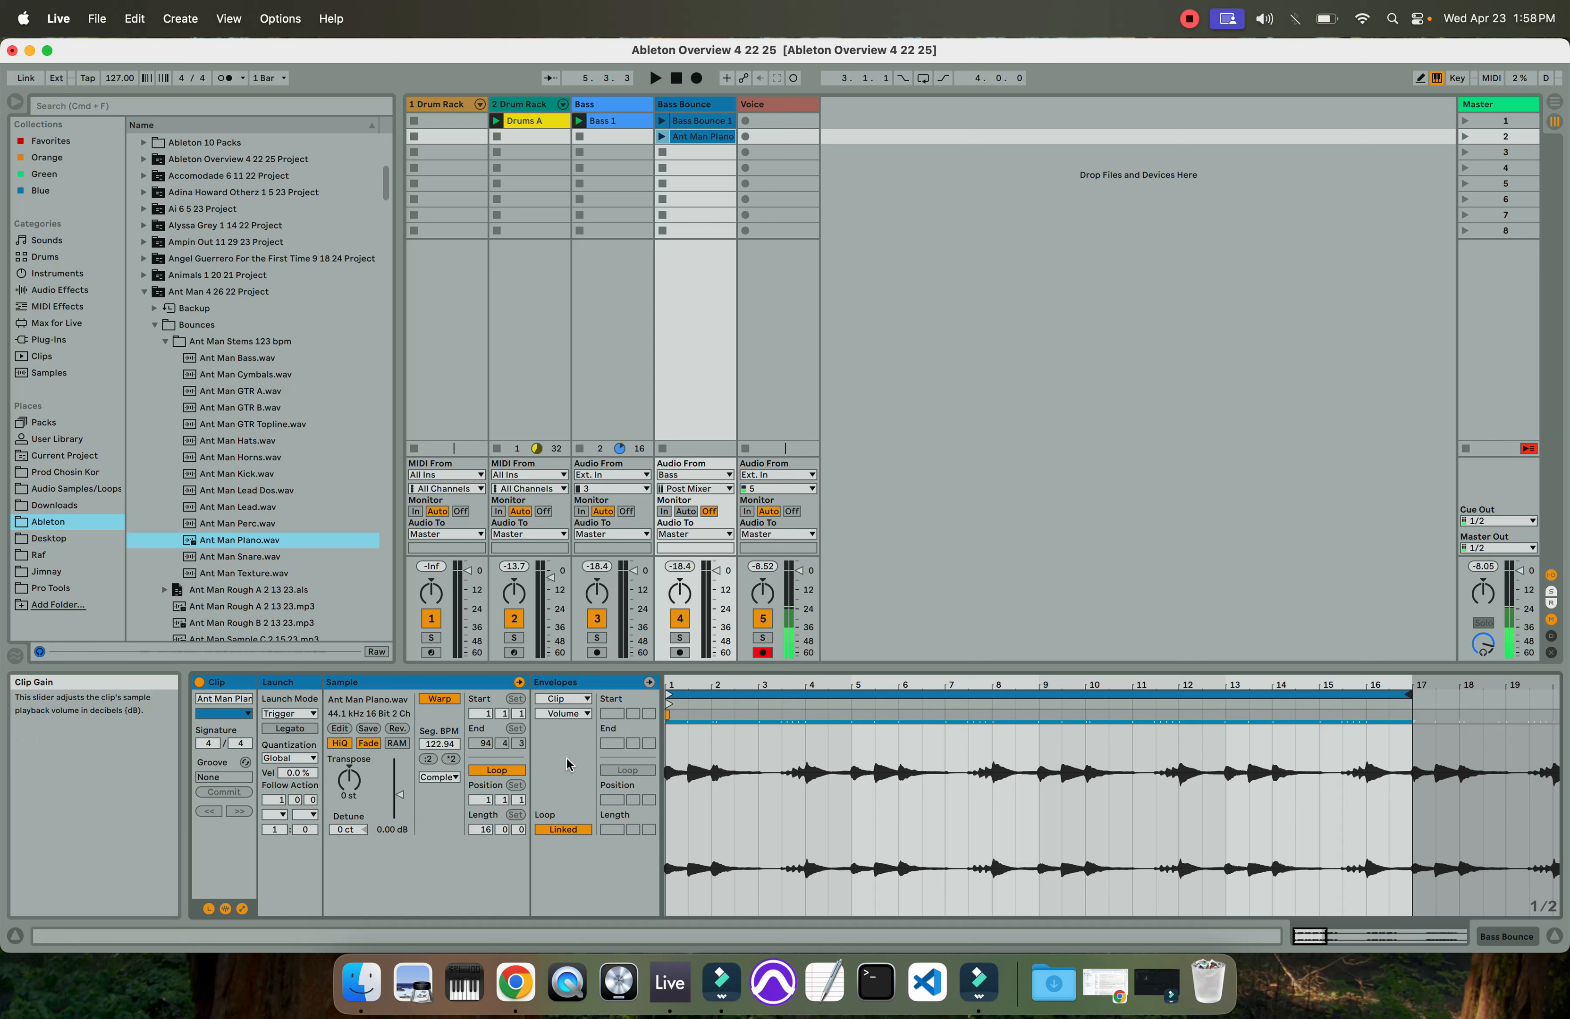
Stop the Bass track's clip, then launch Bass Bounce 1 followed by the Ant Man Piano clip
{"action": "left_click", "coordinate": [580, 449]}
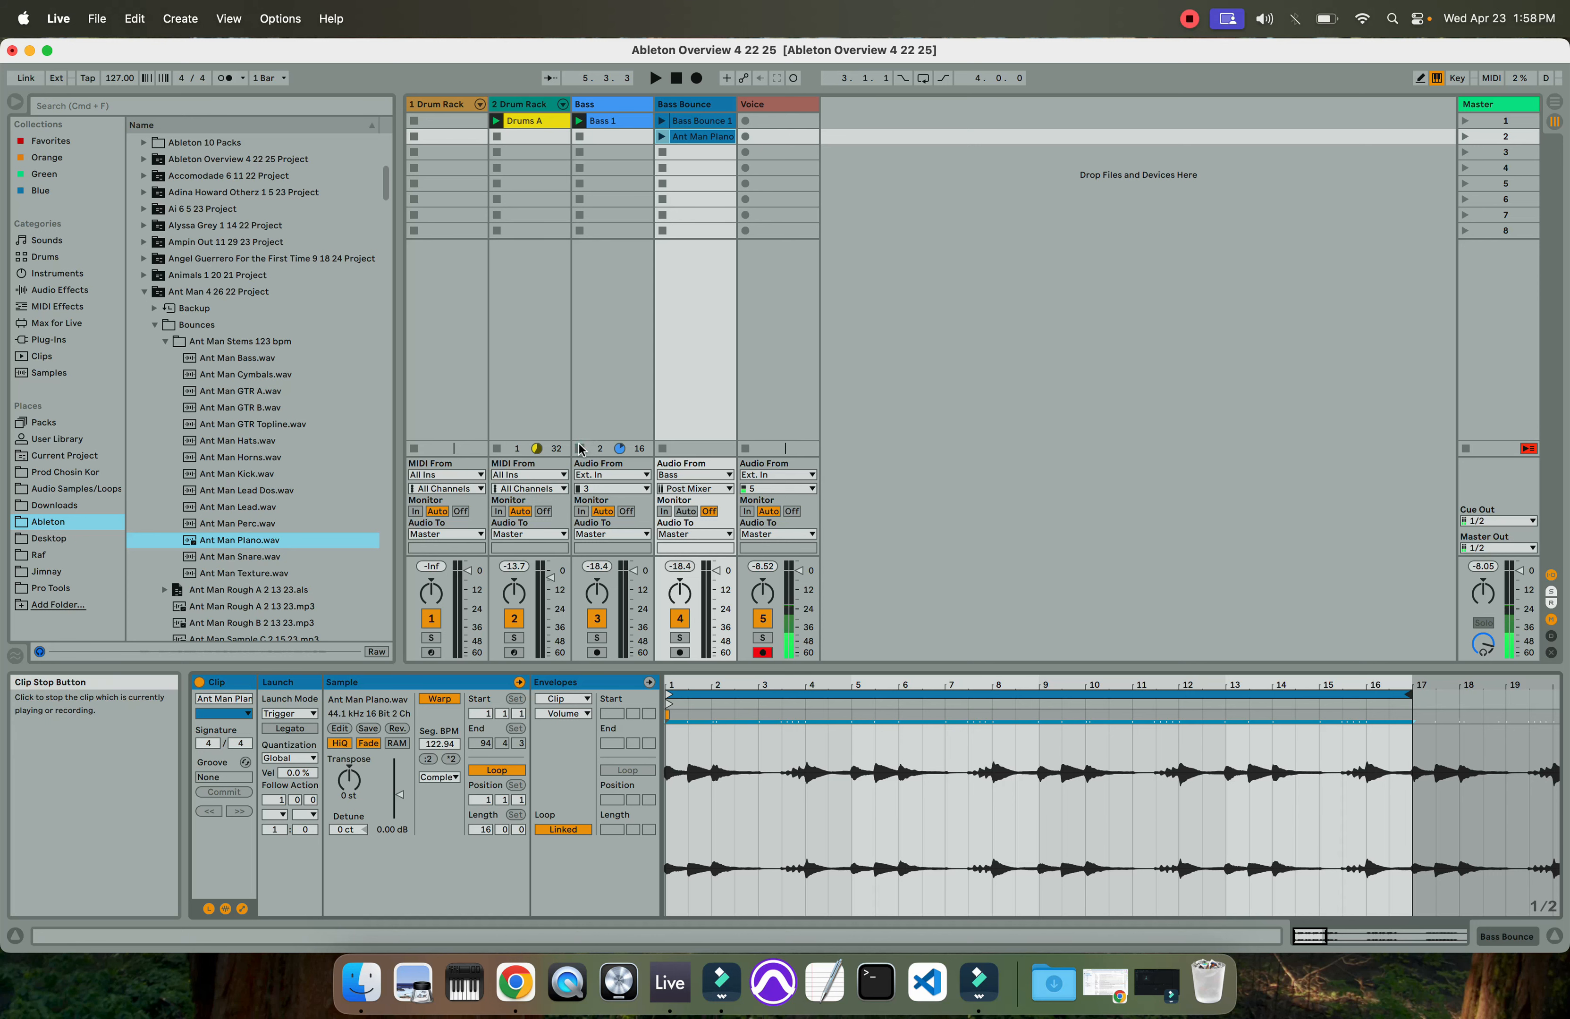
{"action": "left_click", "coordinate": [688, 120]}
{"action": "left_click", "coordinate": [662, 120]}
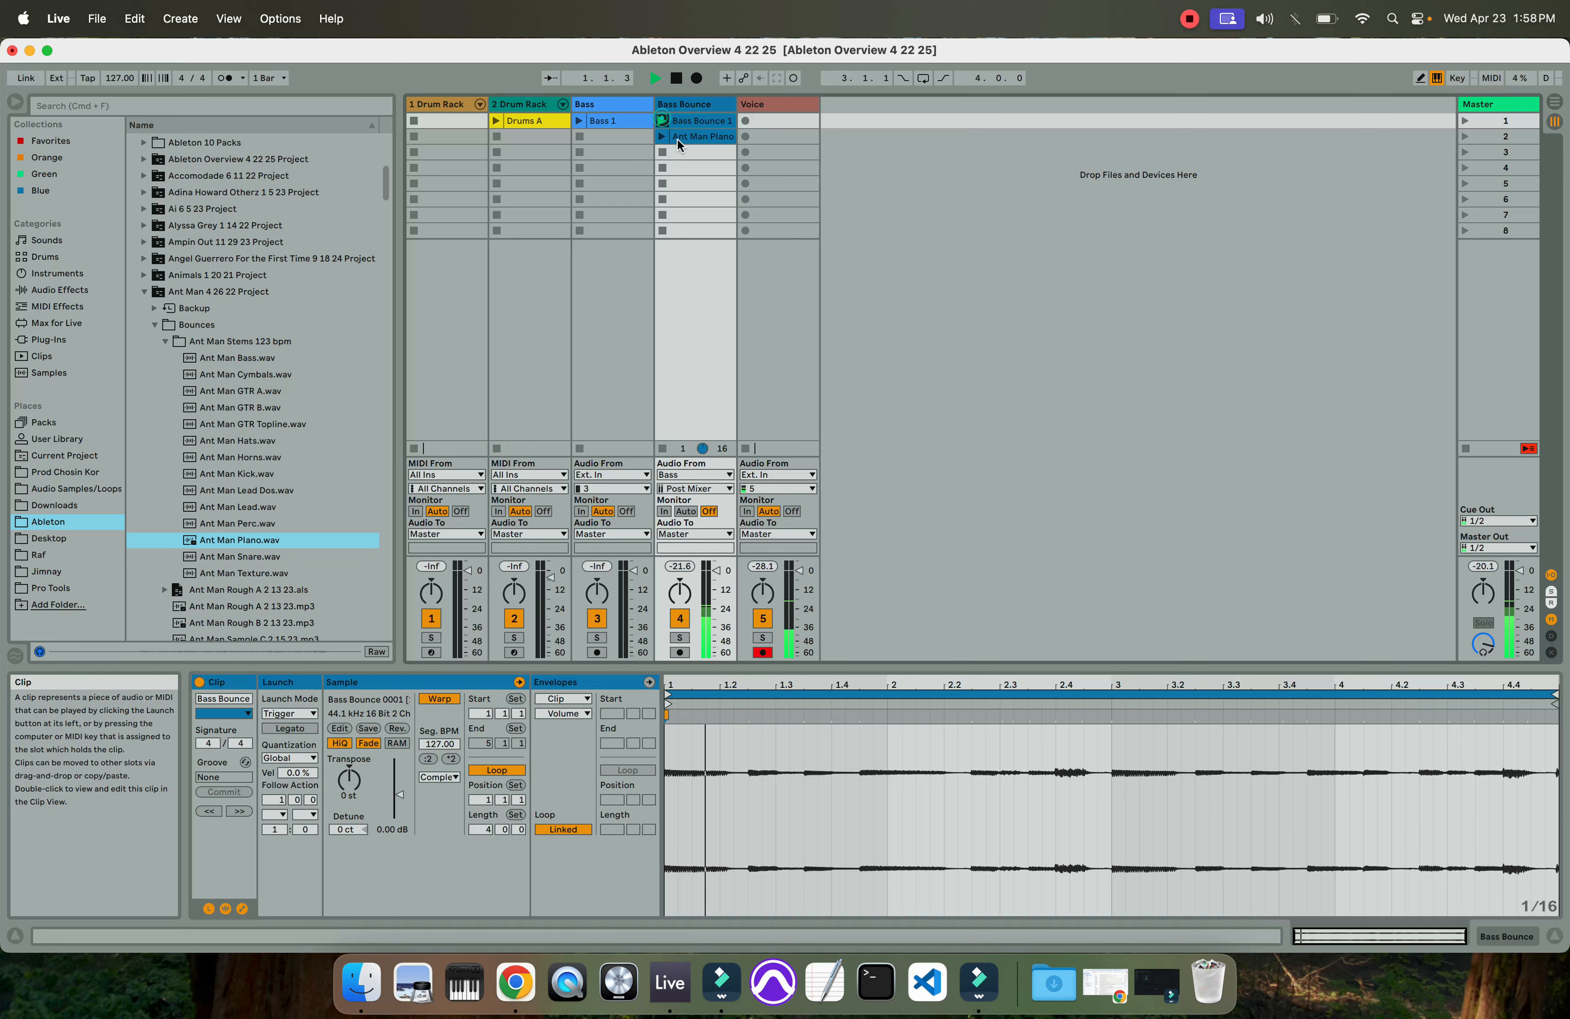
{"action": "left_click", "coordinate": [681, 136]}
{"action": "left_click", "coordinate": [662, 136]}
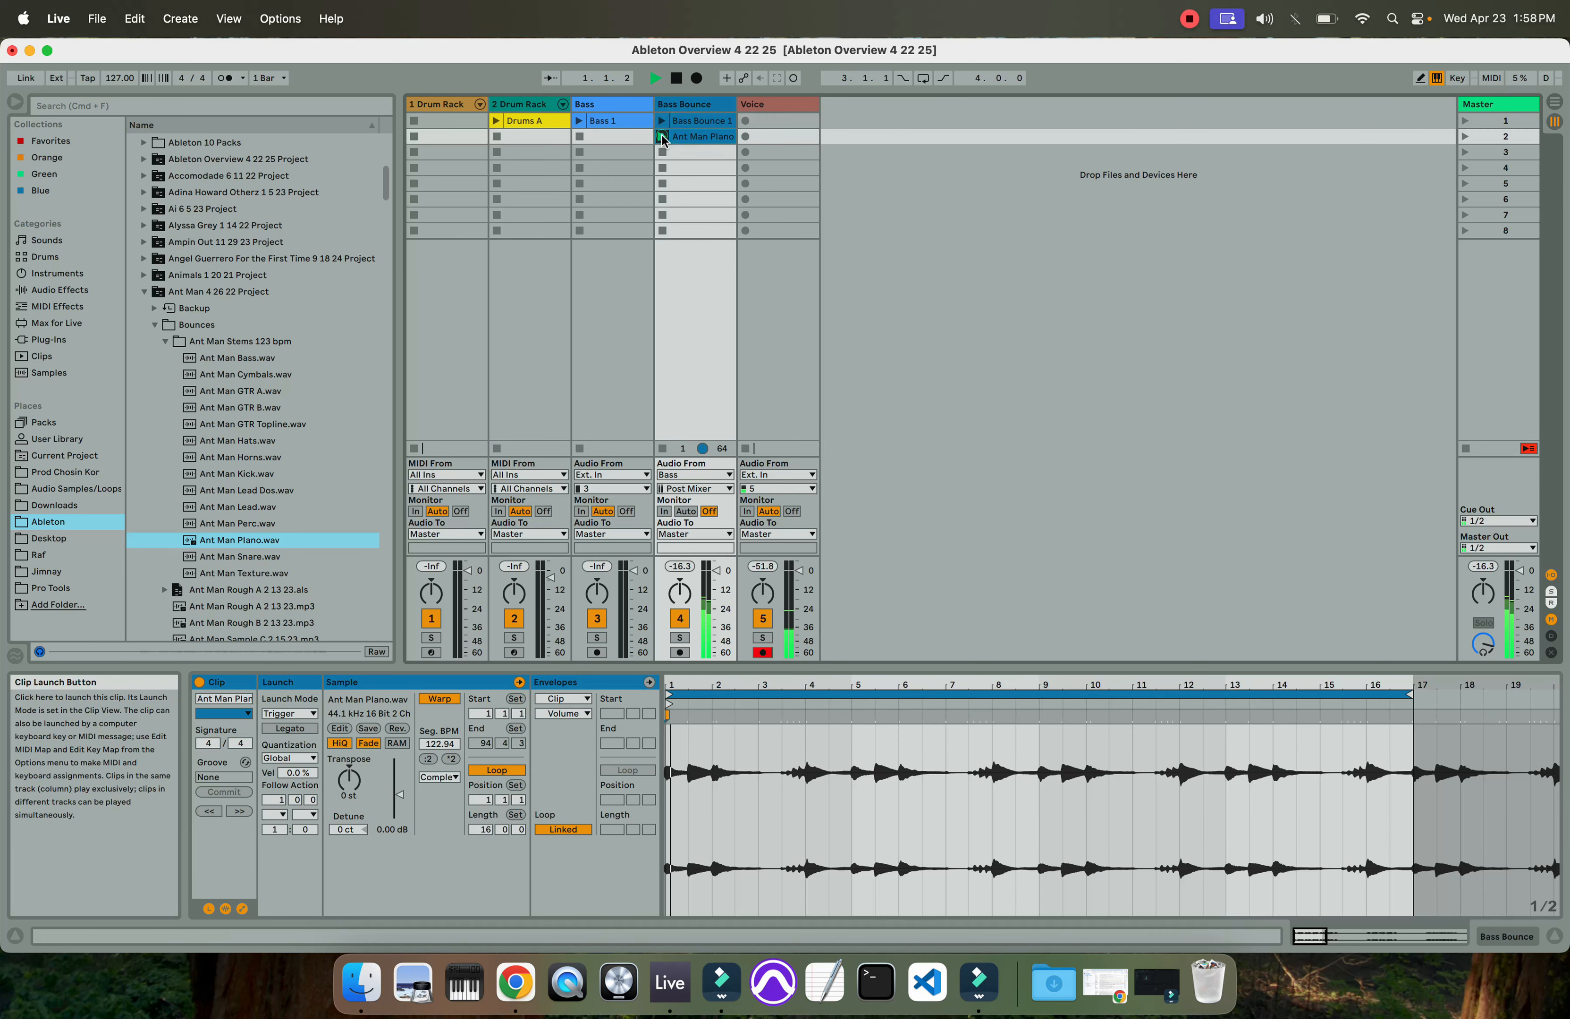
Turn on Legato in the Bass Bounce 1 clip's launch settings, then select the Ant Man Piano clip
{"action": "left_click", "coordinate": [690, 121]}
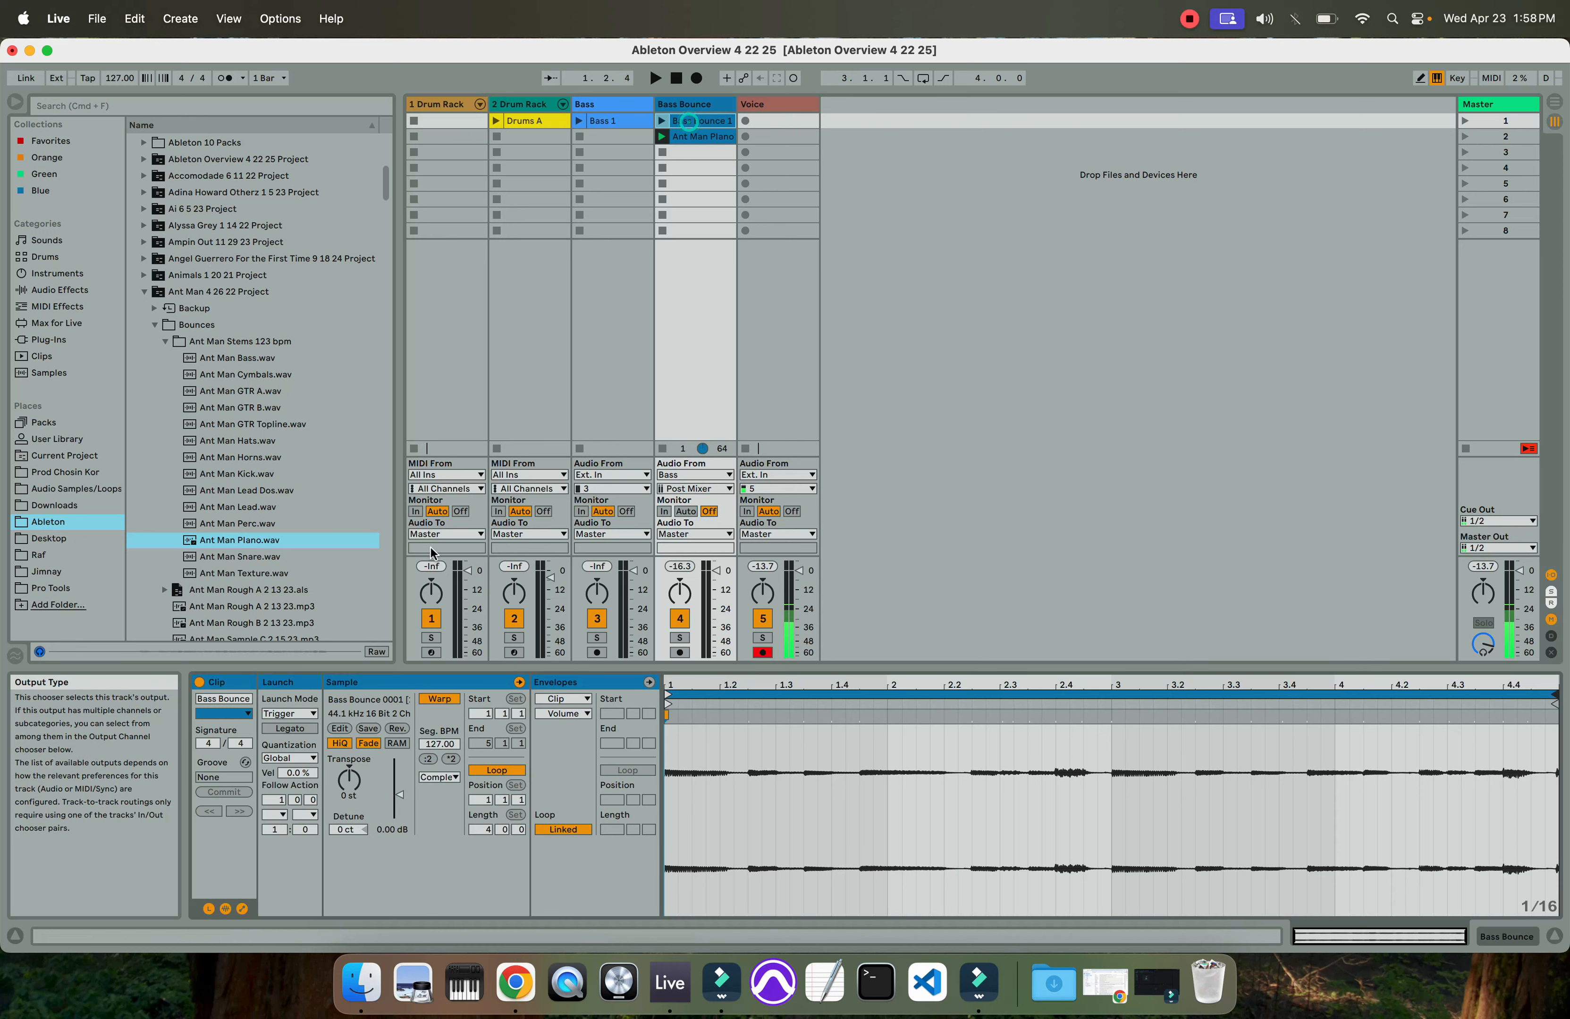
{"action": "left_click", "coordinate": [209, 911]}
{"action": "left_click", "coordinate": [210, 911]}
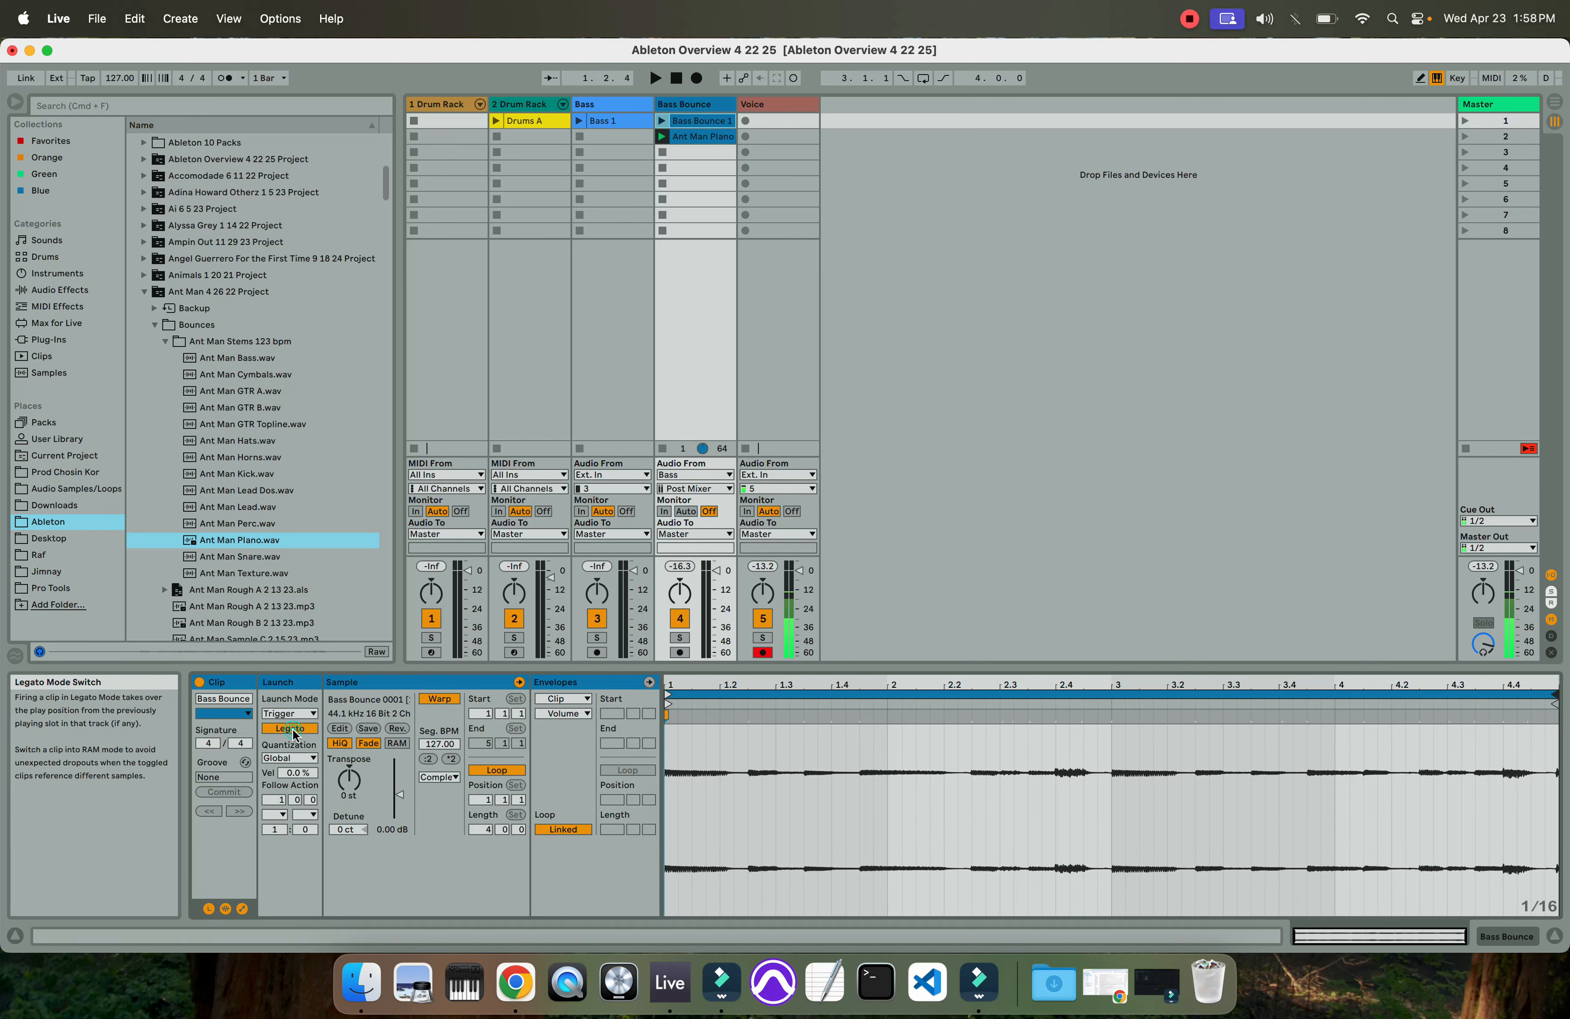
{"action": "left_click", "coordinate": [688, 138]}
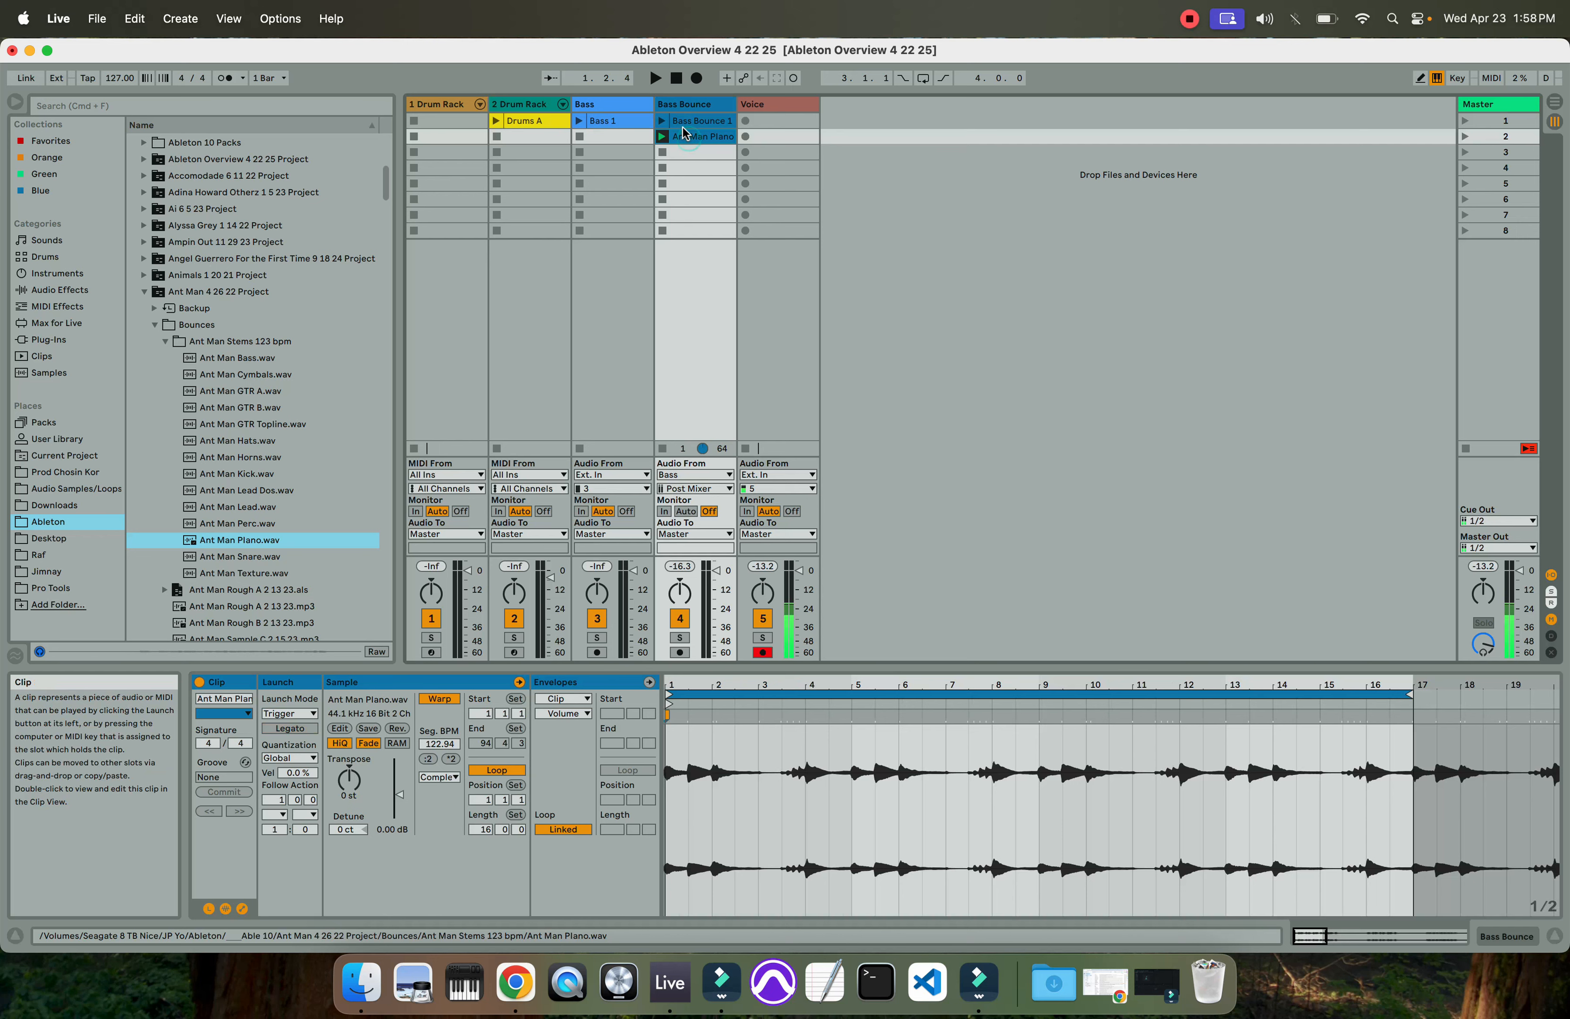
Start playback and compare the settings and waveforms of the Bass Bounce 1 and Ant Man Piano clips
{"action": "key", "text": "Up"}
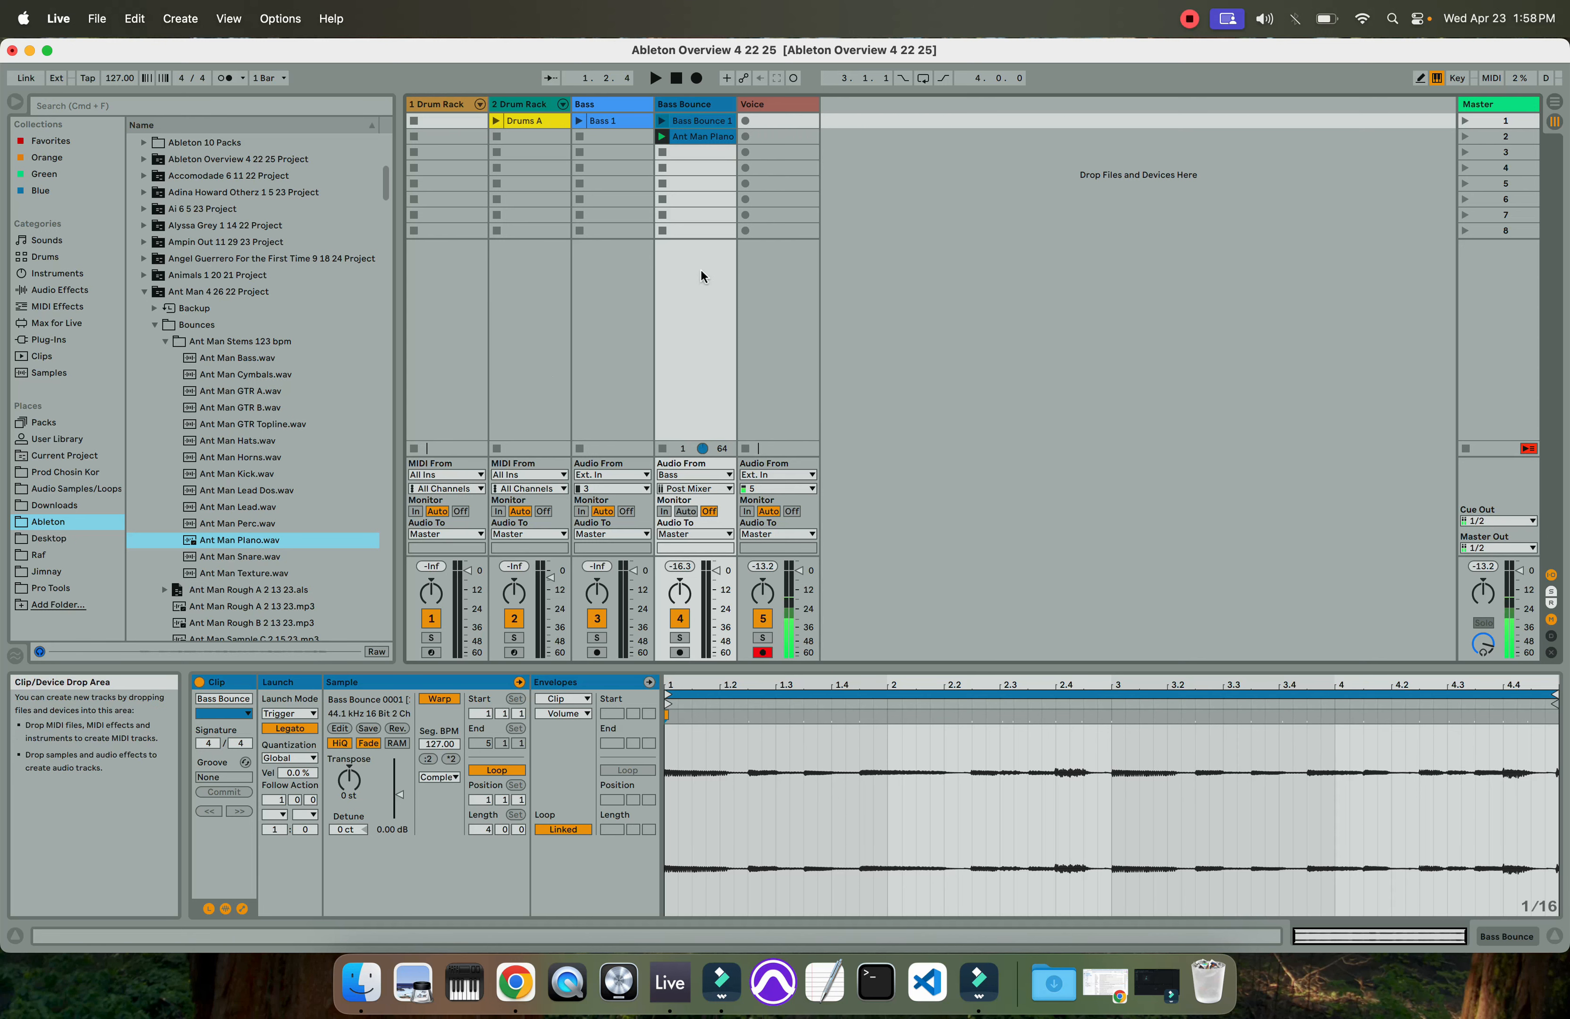
{"action": "key", "text": "space"}
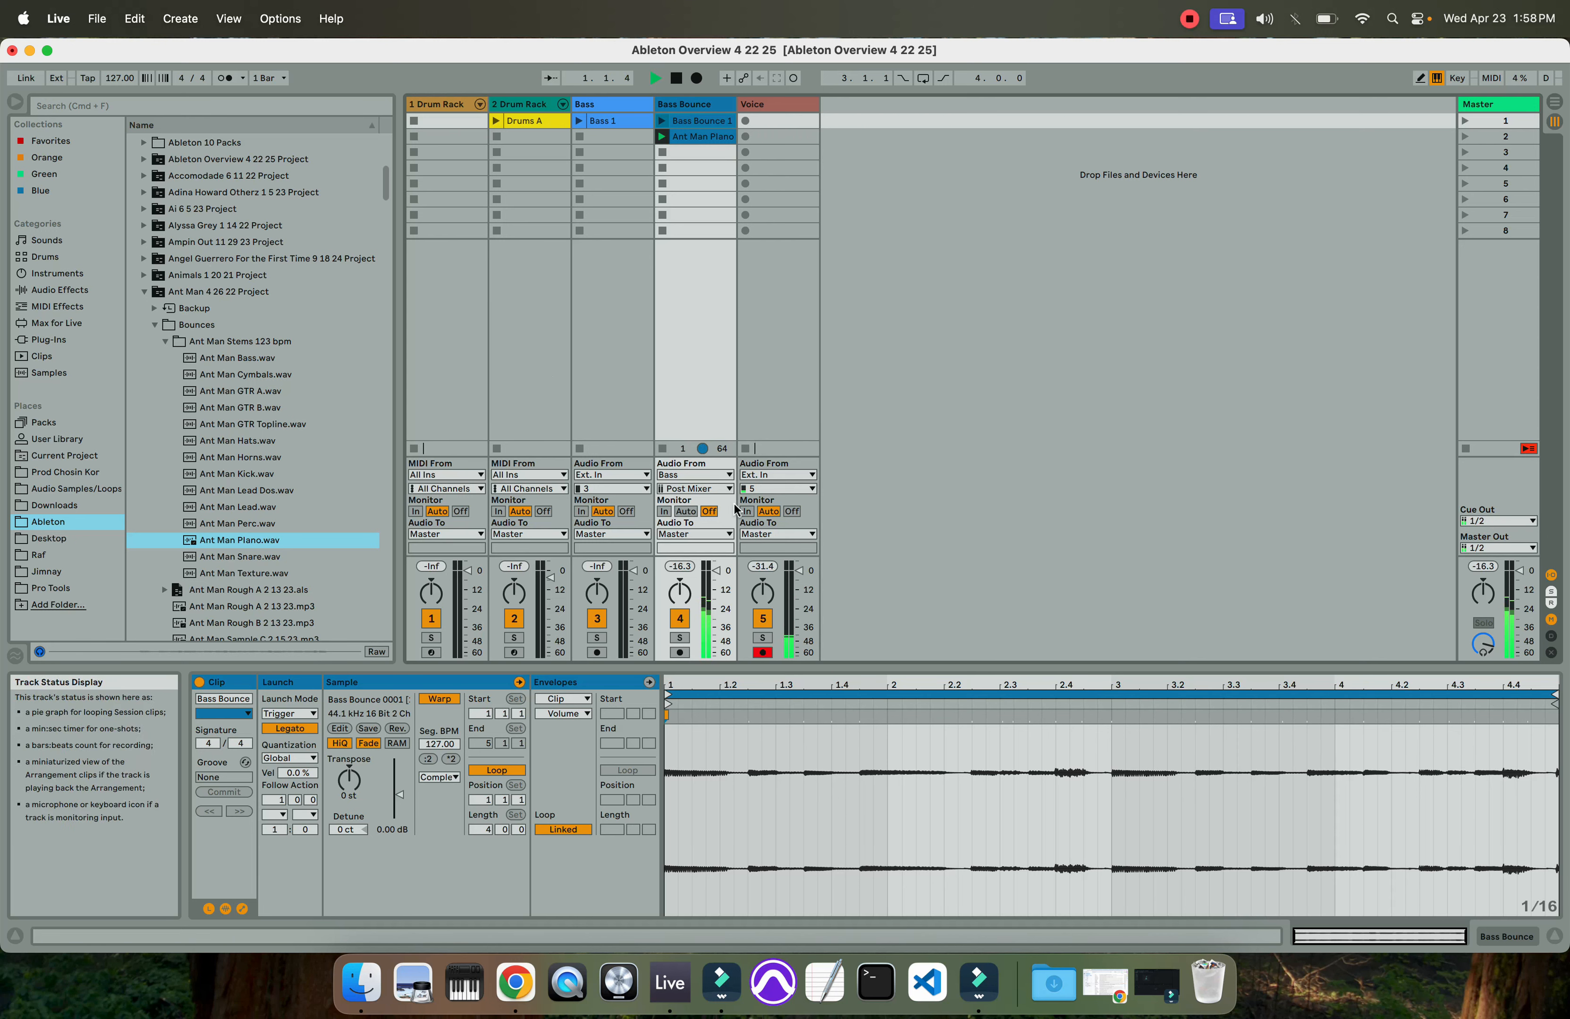
{"action": "left_click", "coordinate": [698, 136]}
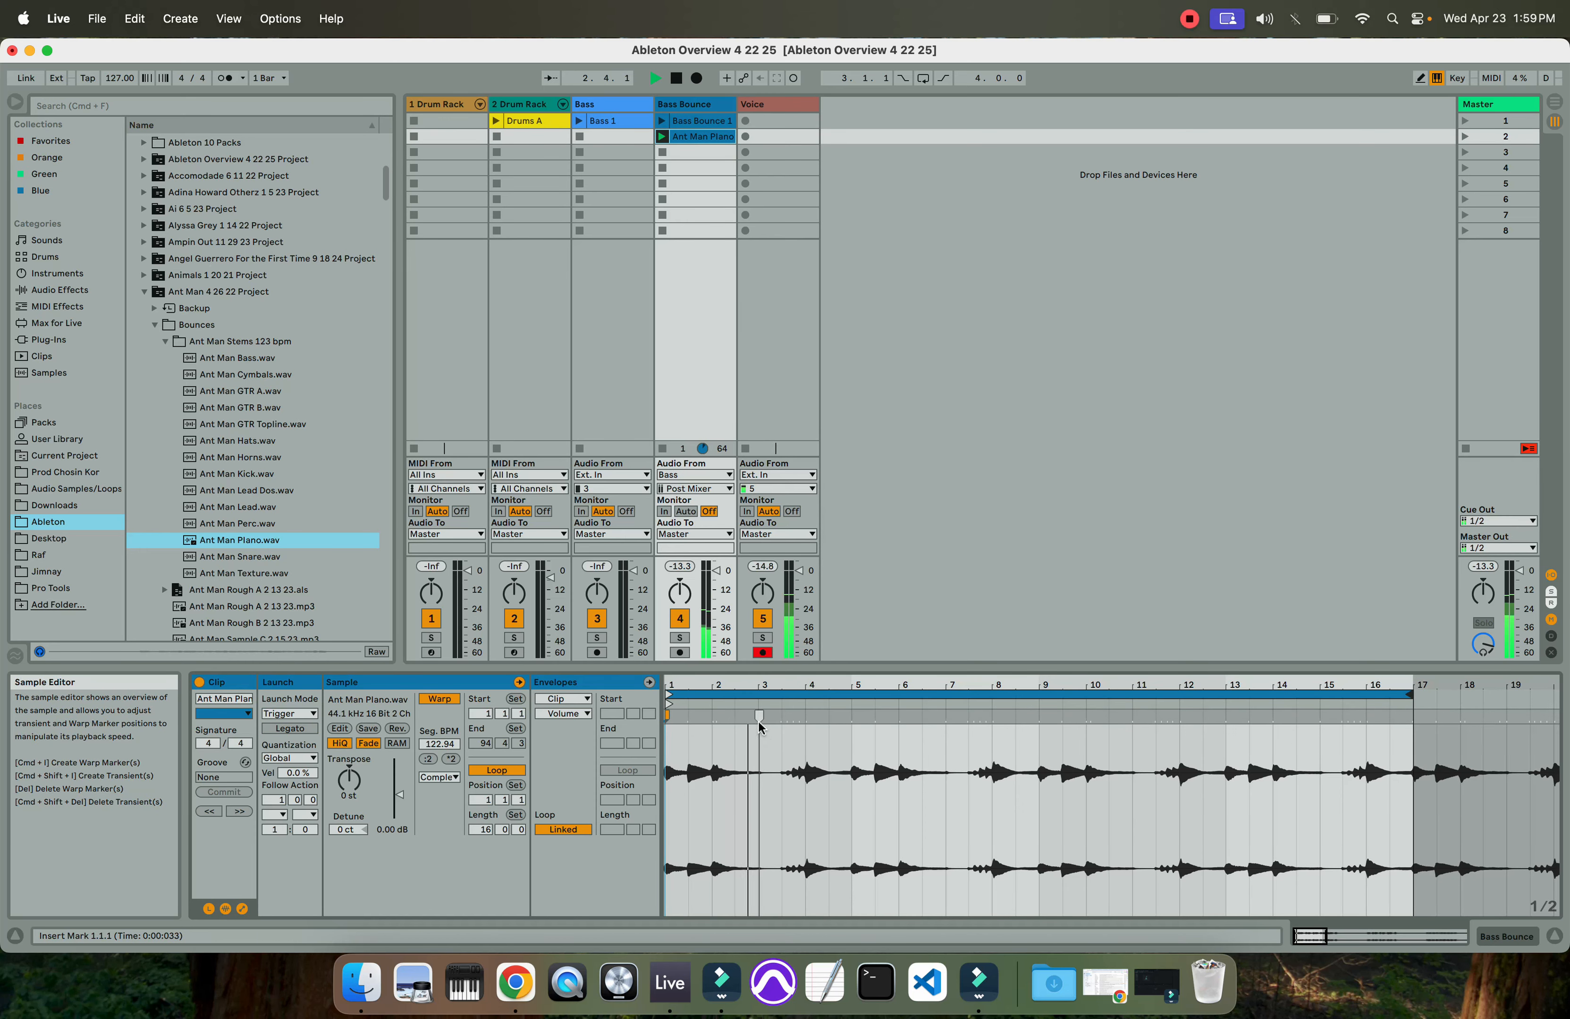
{"action": "left_click", "coordinate": [690, 121]}
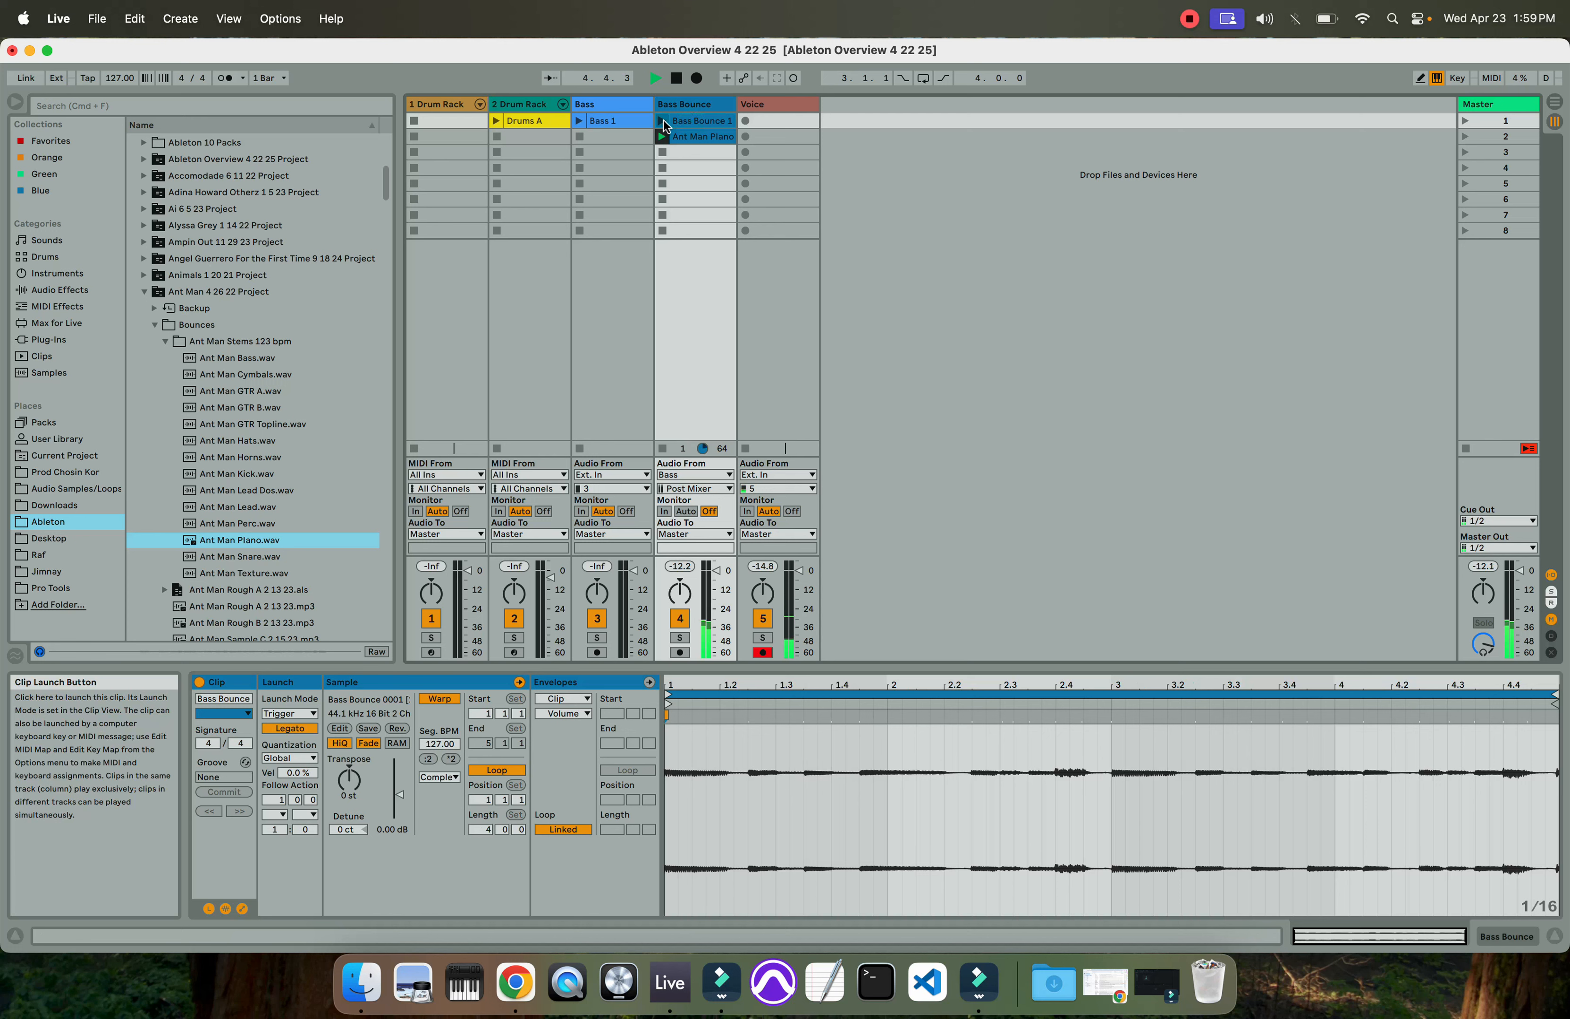
{"action": "left_click", "coordinate": [676, 122]}
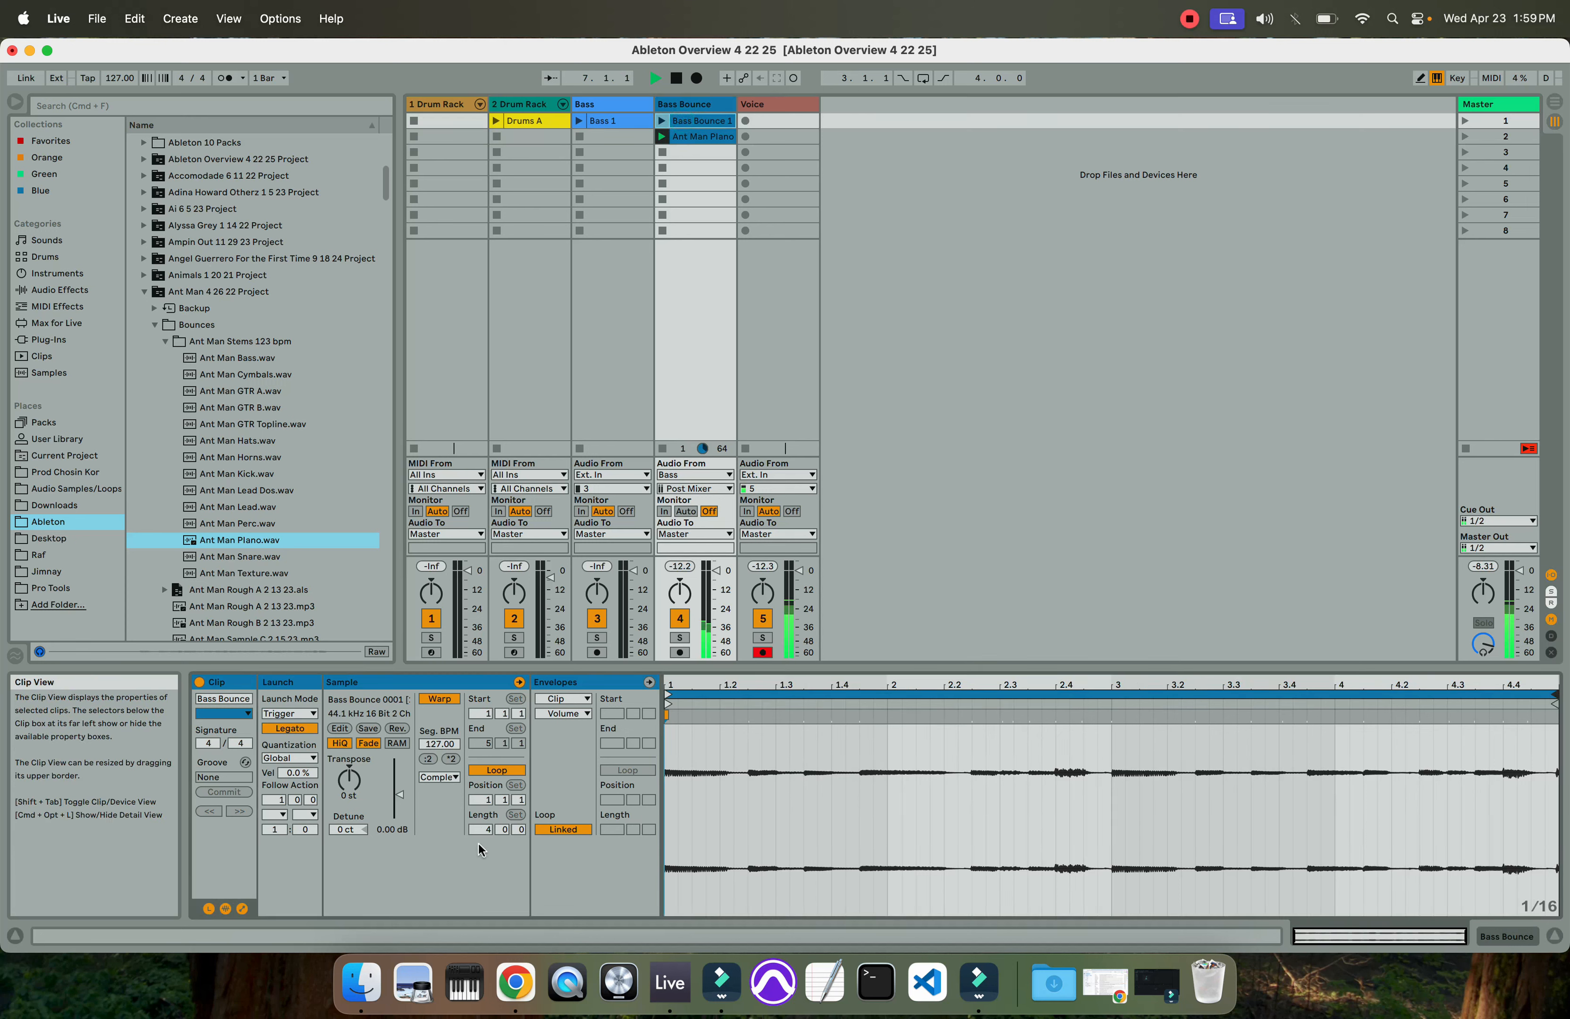
{"action": "left_click", "coordinate": [696, 118]}
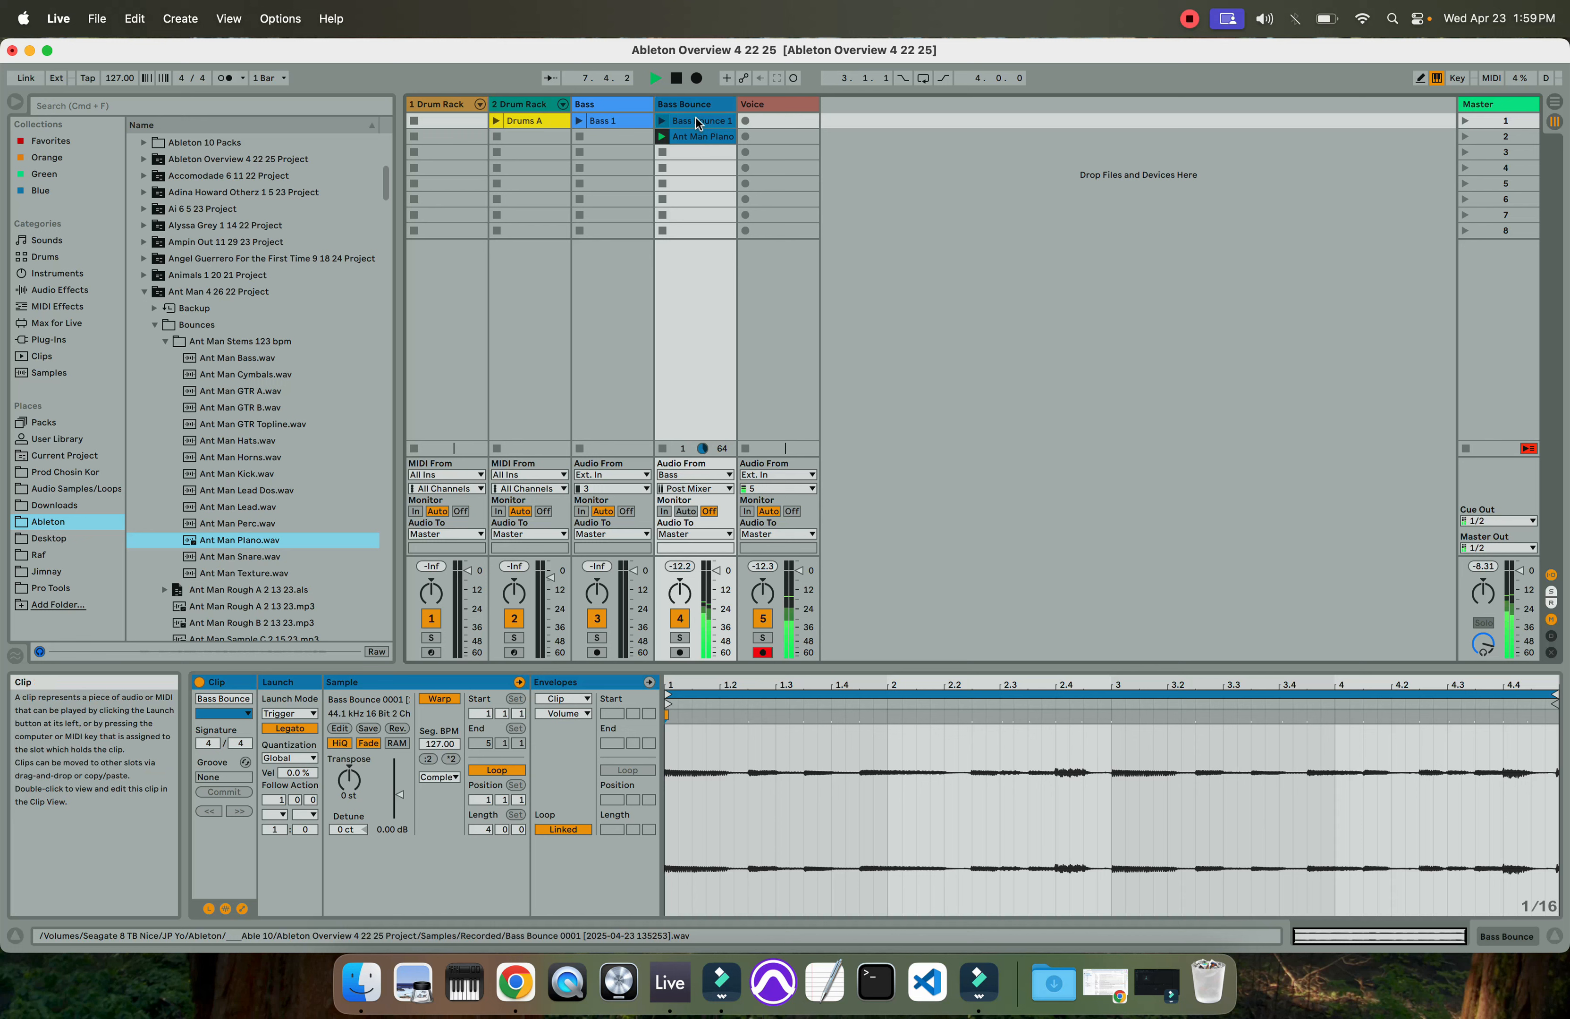
Launch the Bass Bounce 1 clip, switch to the Ant Man Piano clip, and stop playback
{"action": "left_click", "coordinate": [661, 121]}
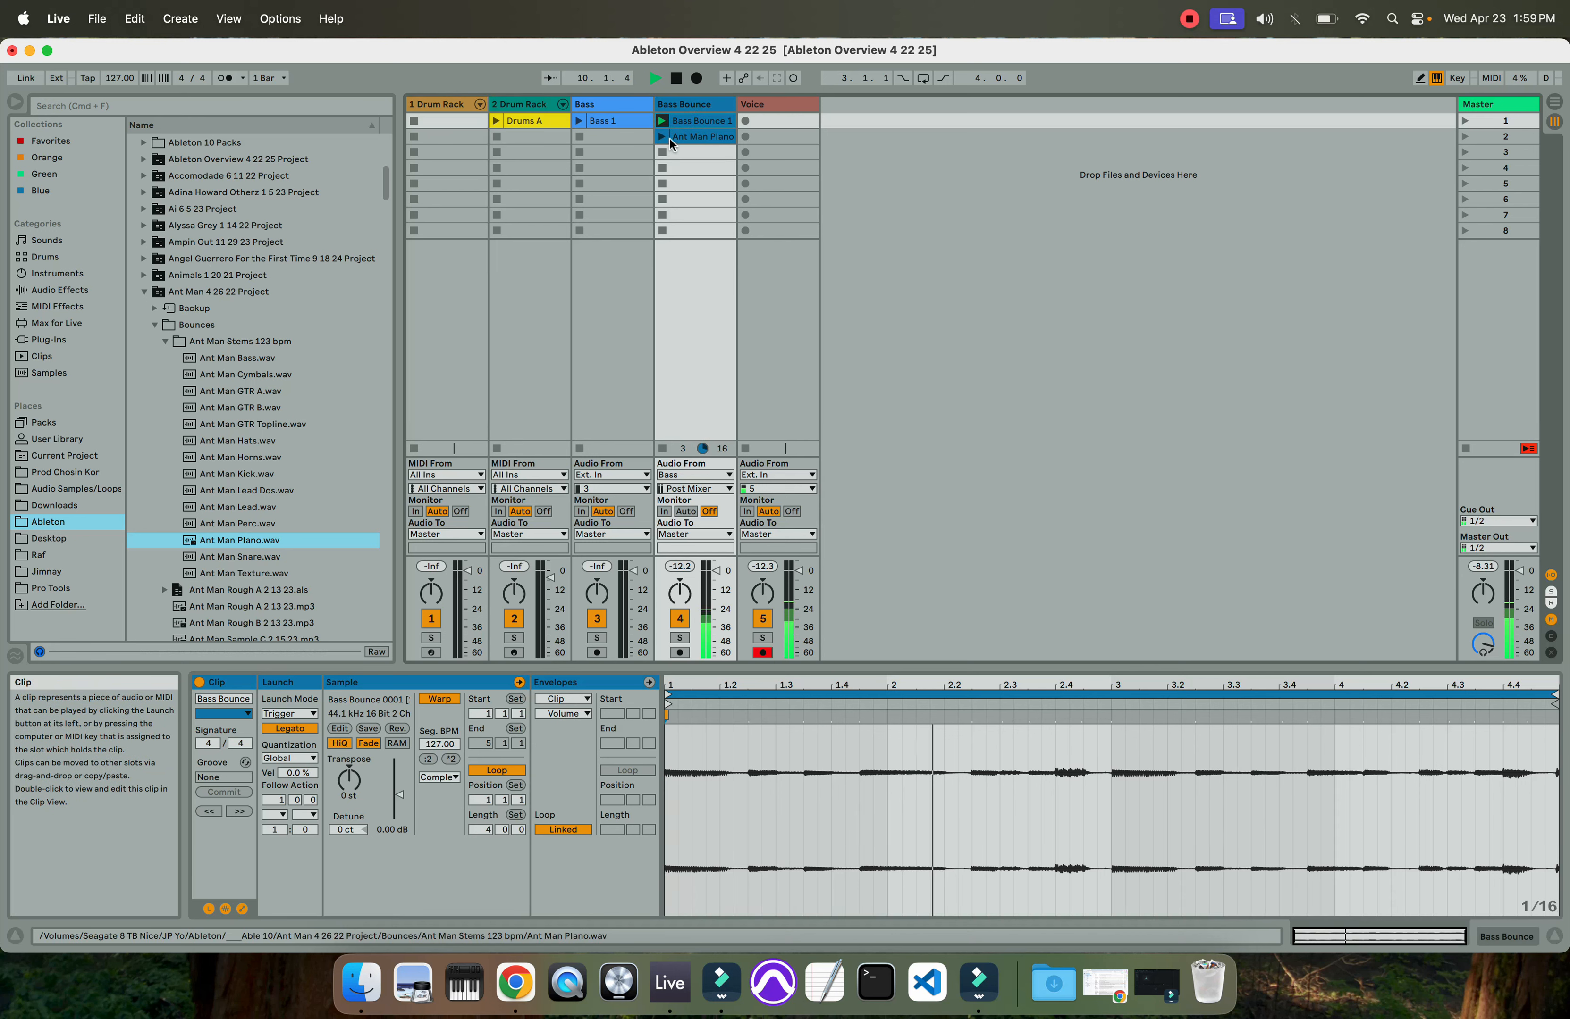
{"action": "left_click", "coordinate": [662, 136]}
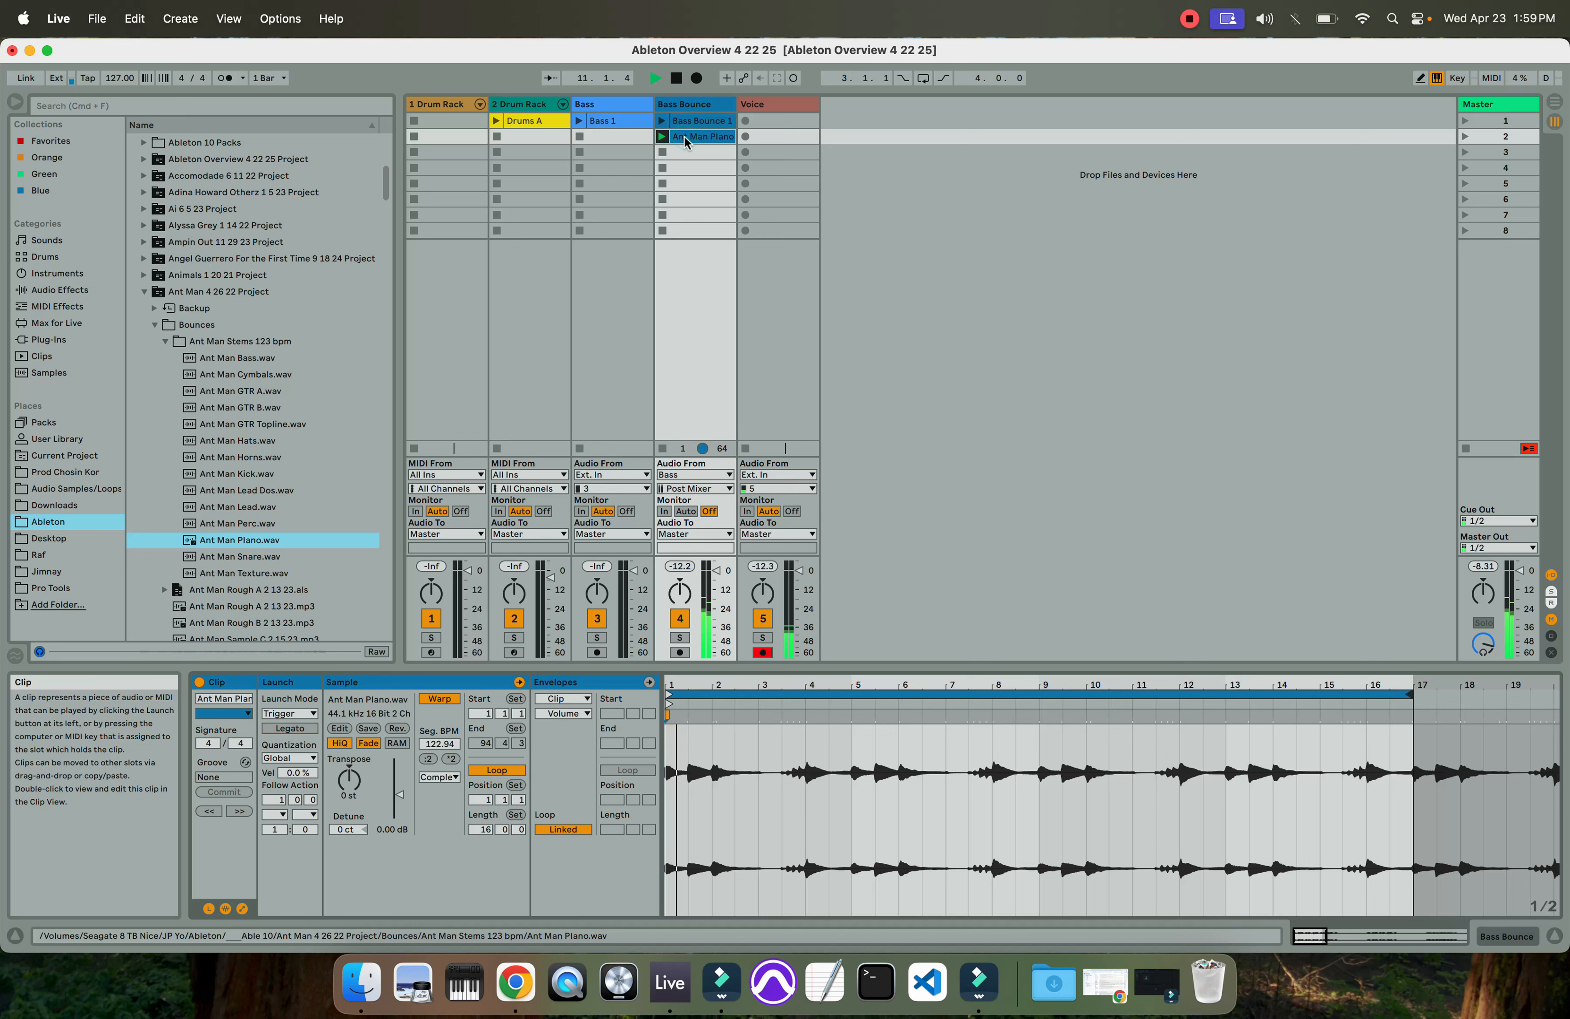
{"action": "key", "text": "space"}
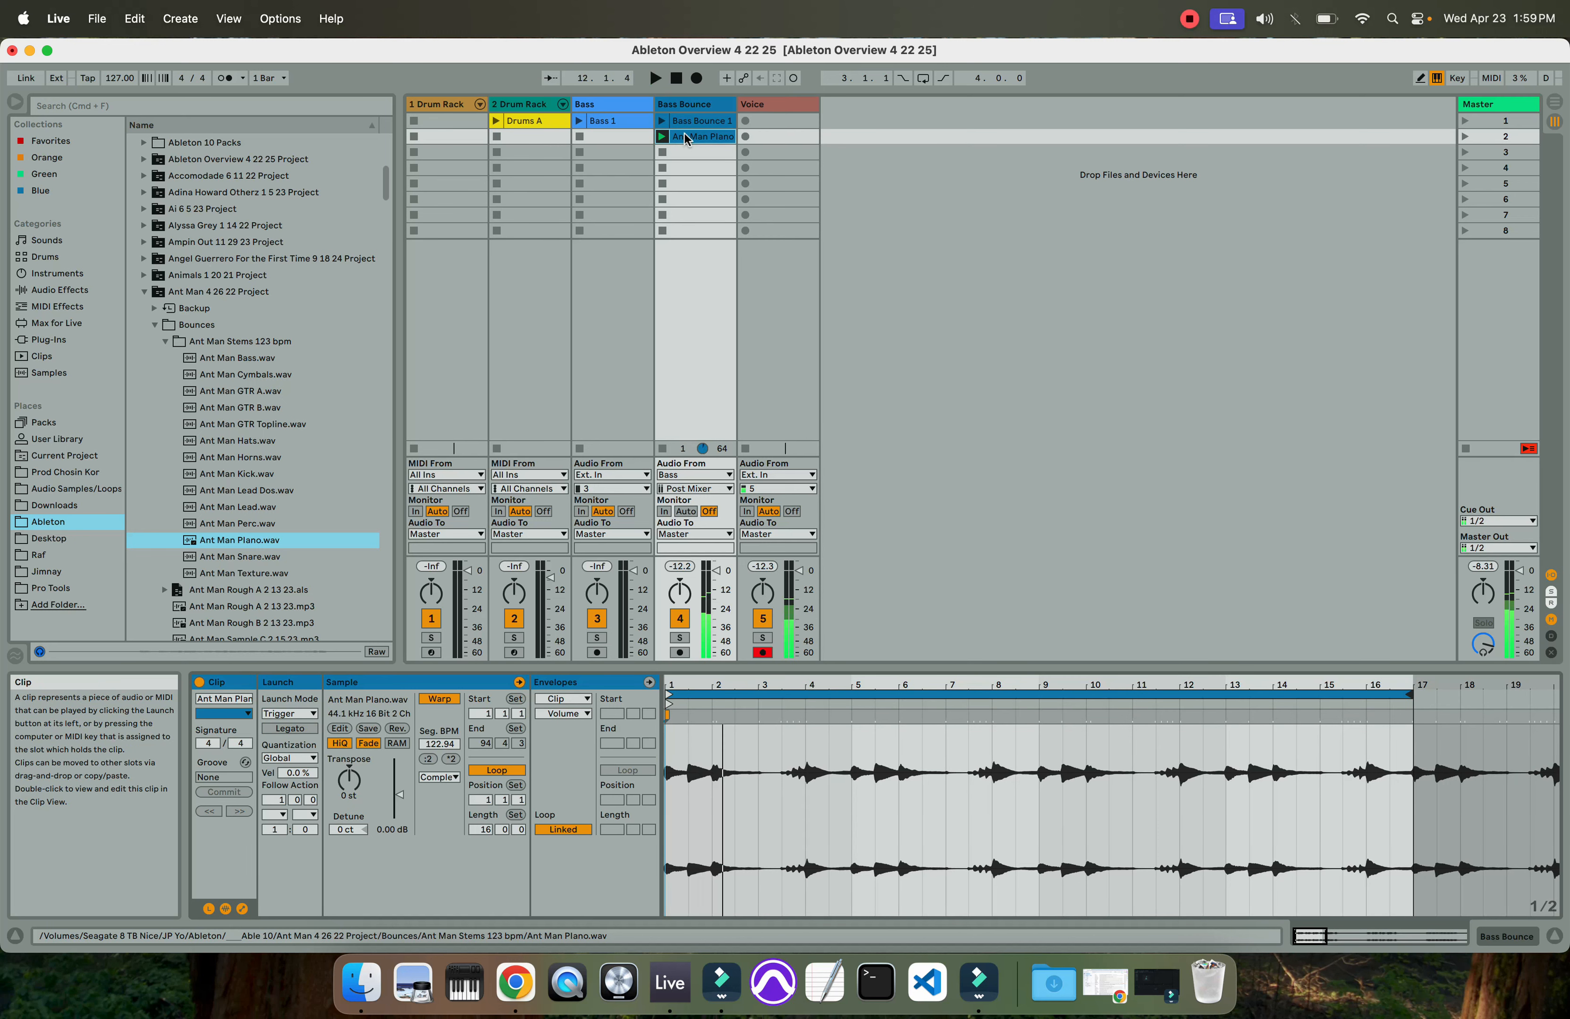
Turn on Legato for the Ant Man Piano clip and test it by launching Bass Bounce 1 followed by Ant Man Piano
{"action": "left_click", "coordinate": [686, 121]}
{"action": "left_click", "coordinate": [685, 137]}
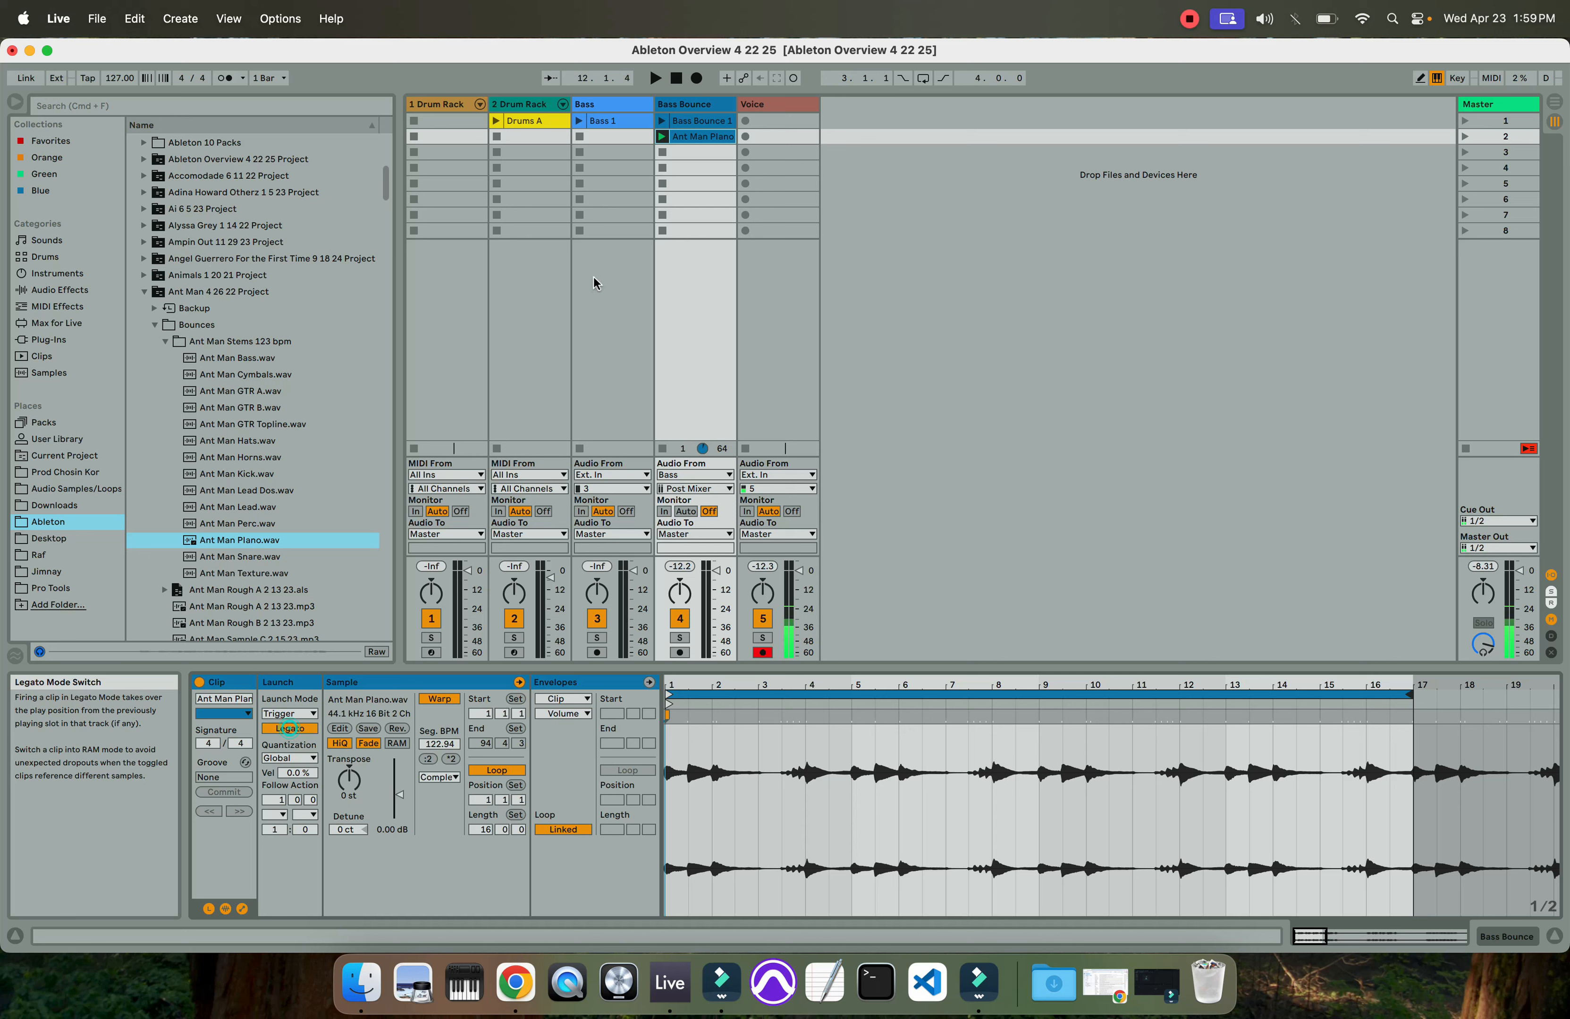
{"action": "left_click", "coordinate": [679, 122]}
{"action": "left_click", "coordinate": [662, 121]}
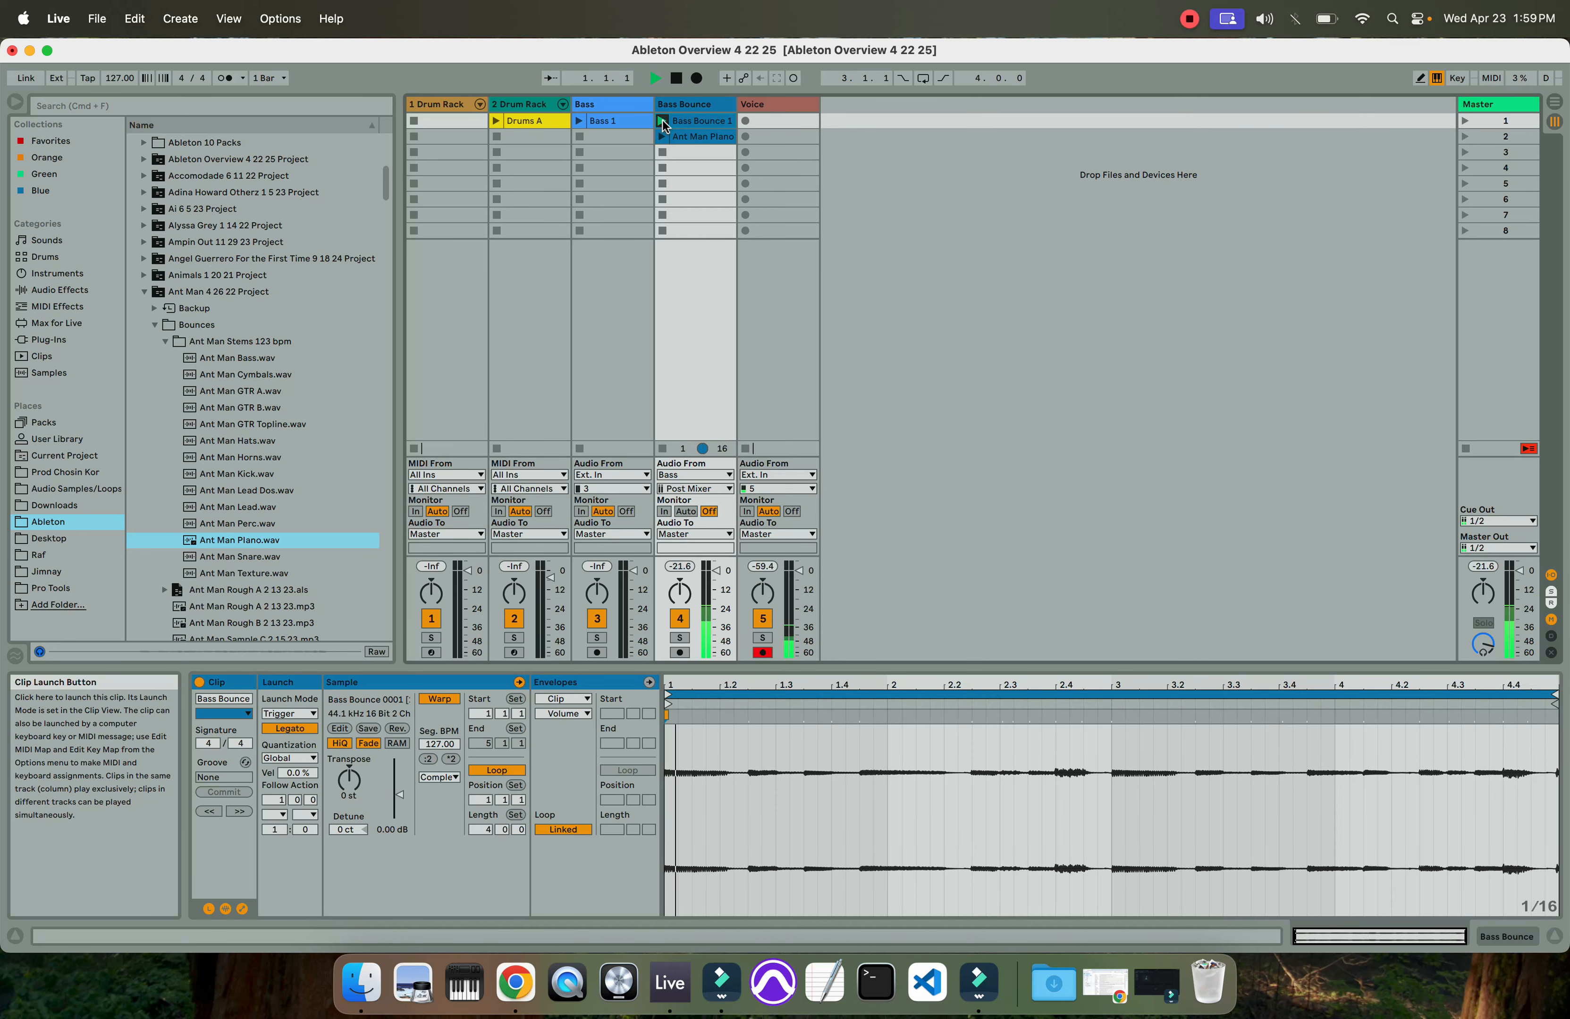
{"action": "left_click", "coordinate": [683, 135]}
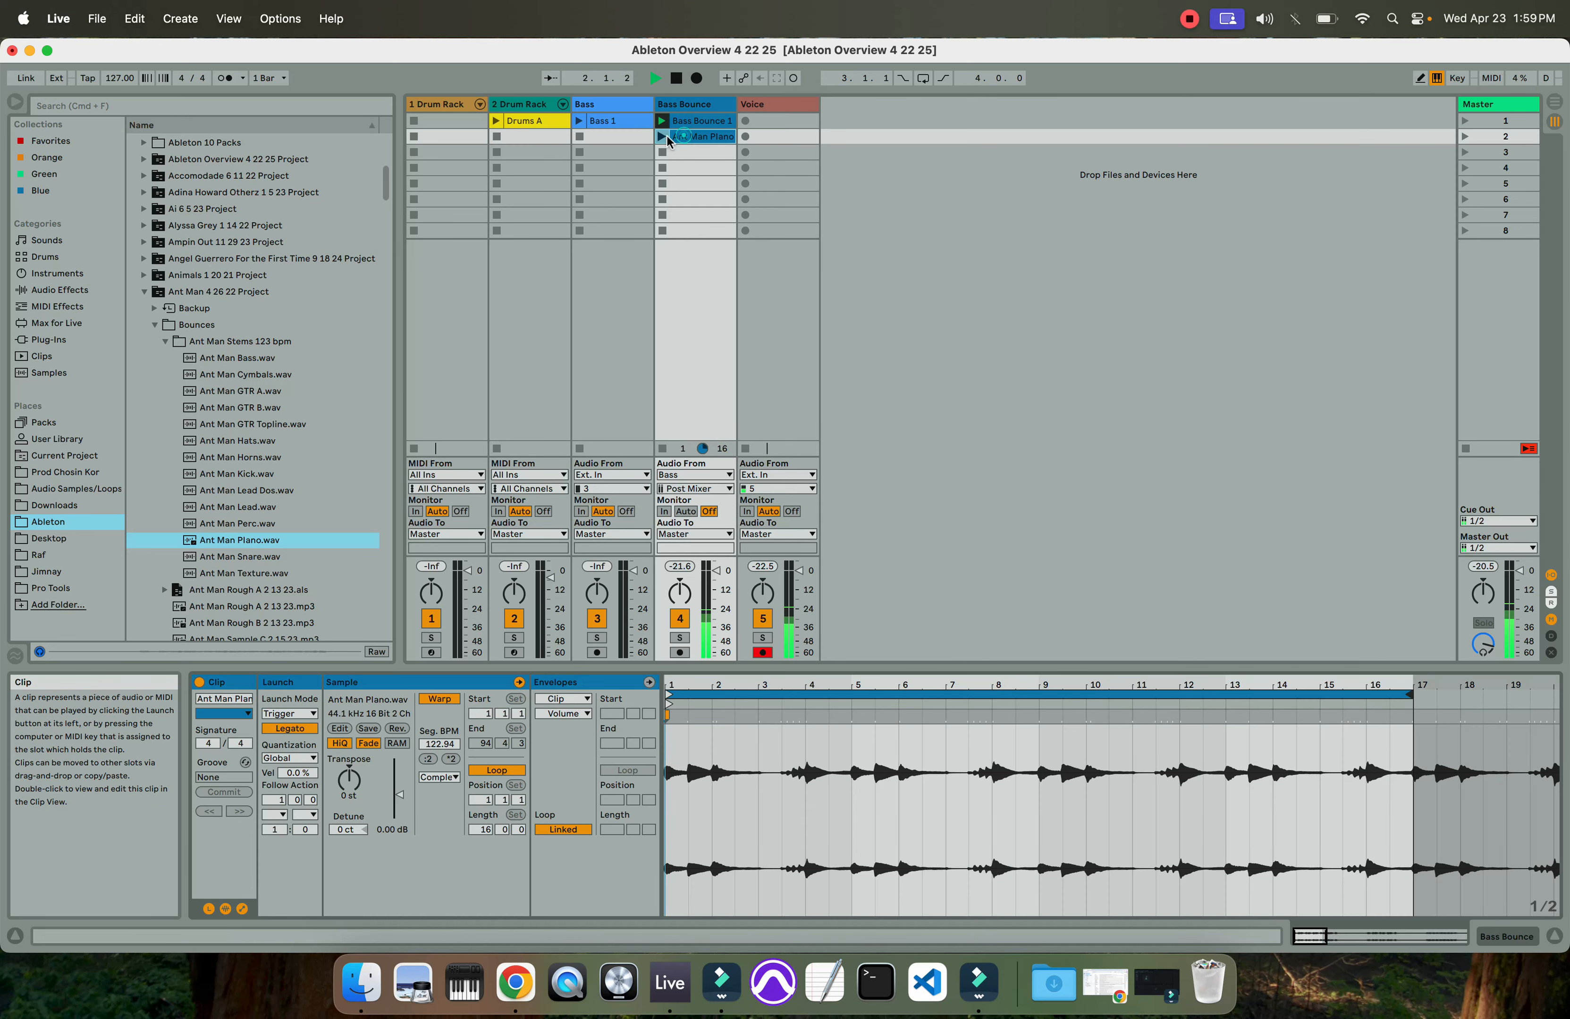
{"action": "left_click", "coordinate": [661, 136]}
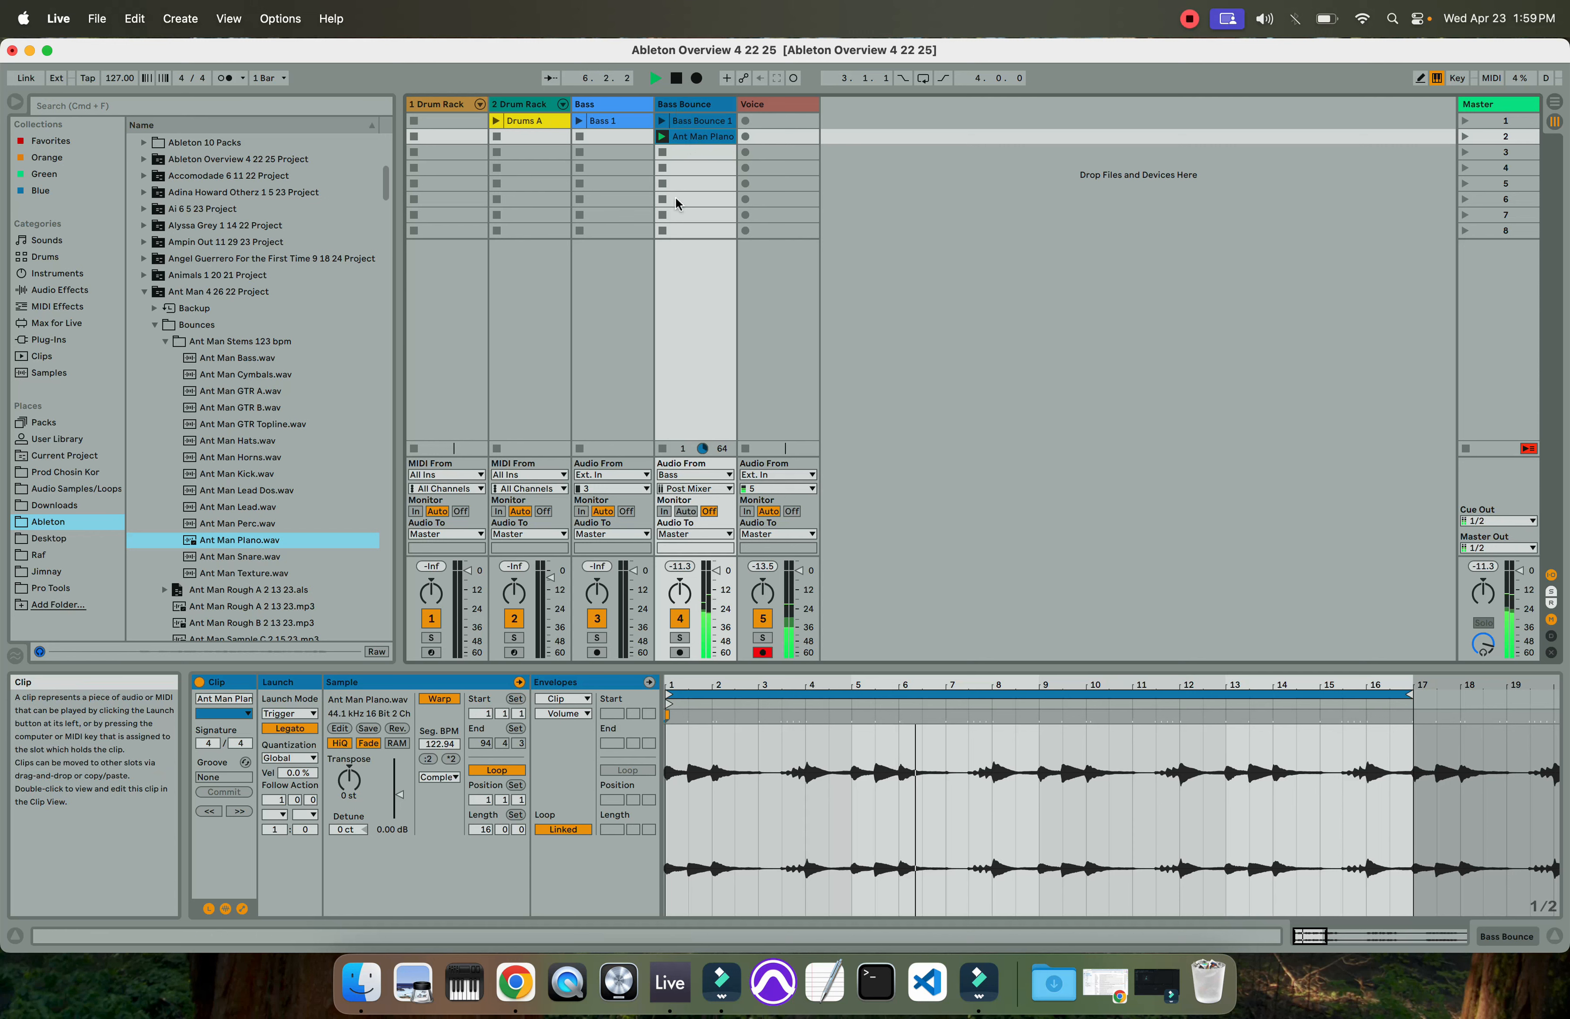
{"action": "key", "text": "space"}
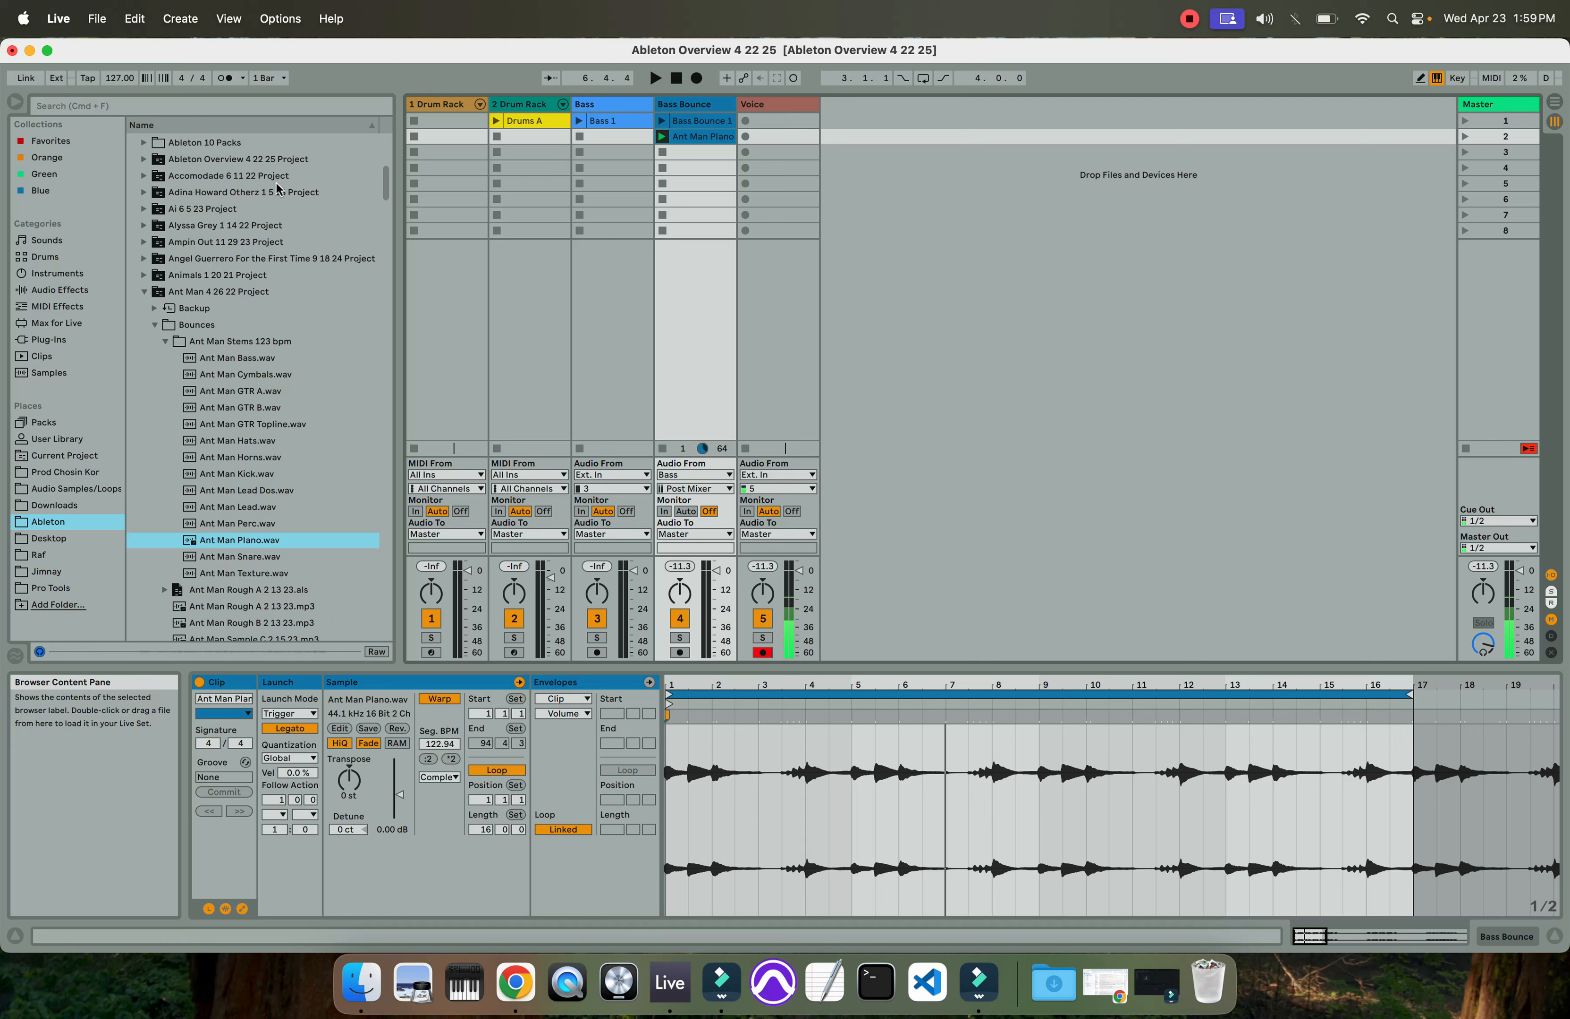
Review the Ant Man Piano clip's launch quantization choices and the options offered for both of its follow actions
{"action": "left_click", "coordinate": [289, 758]}
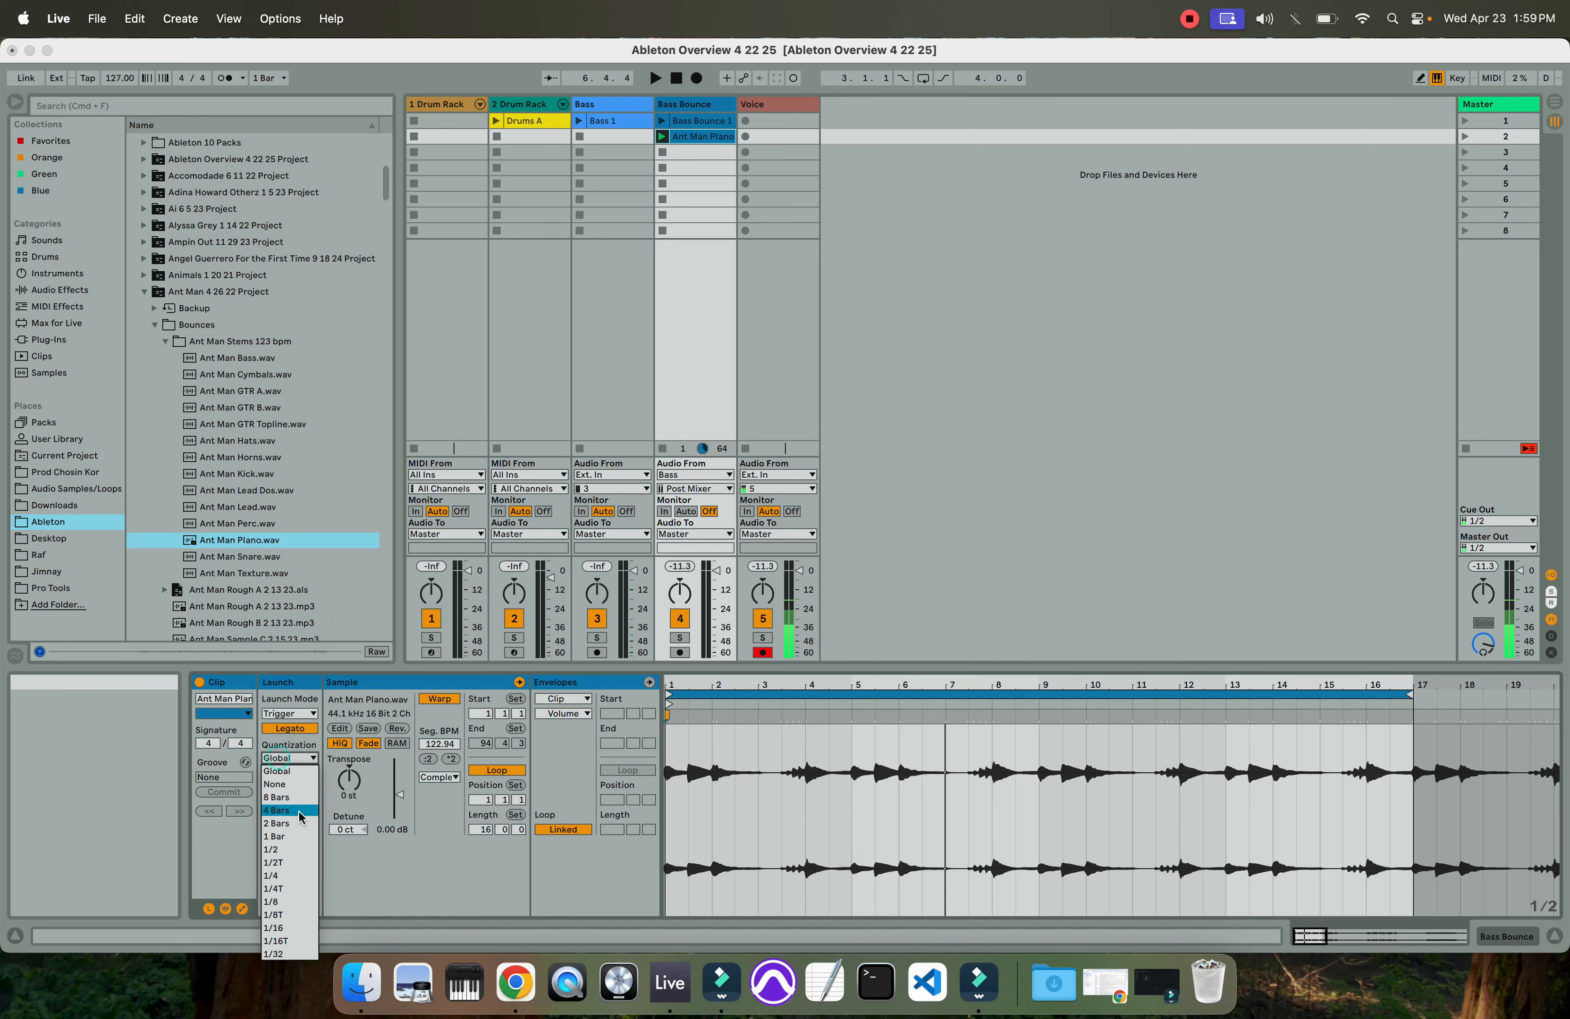
{"action": "left_click", "coordinate": [371, 861]}
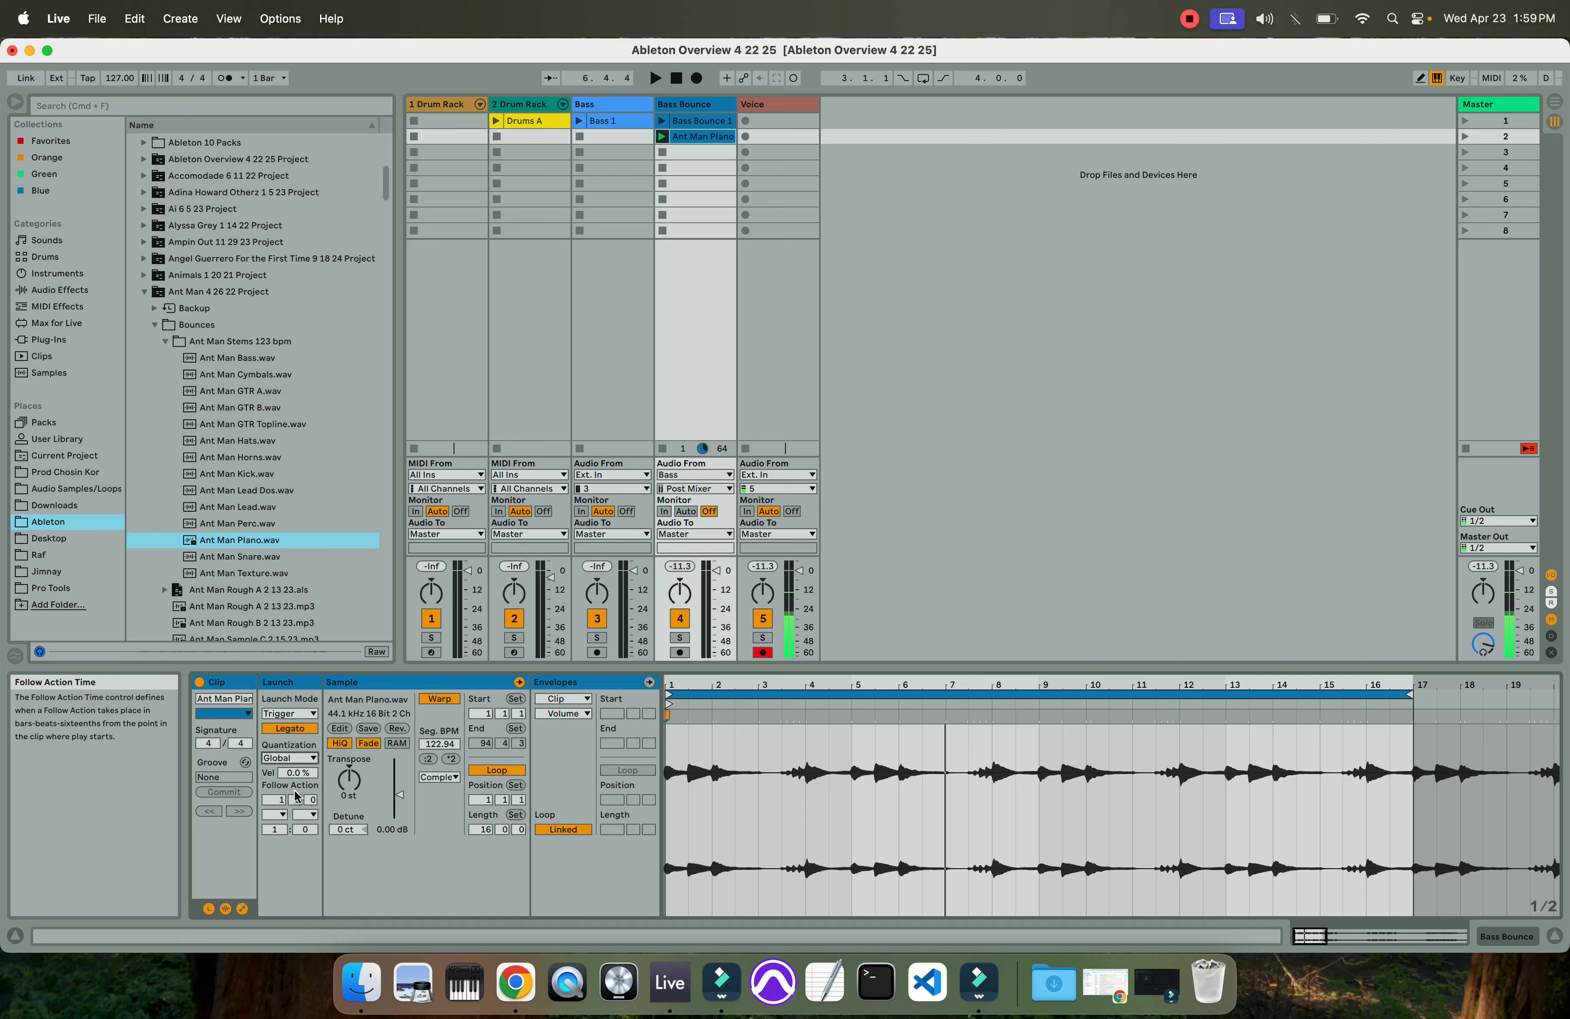
{"action": "left_click", "coordinate": [284, 816]}
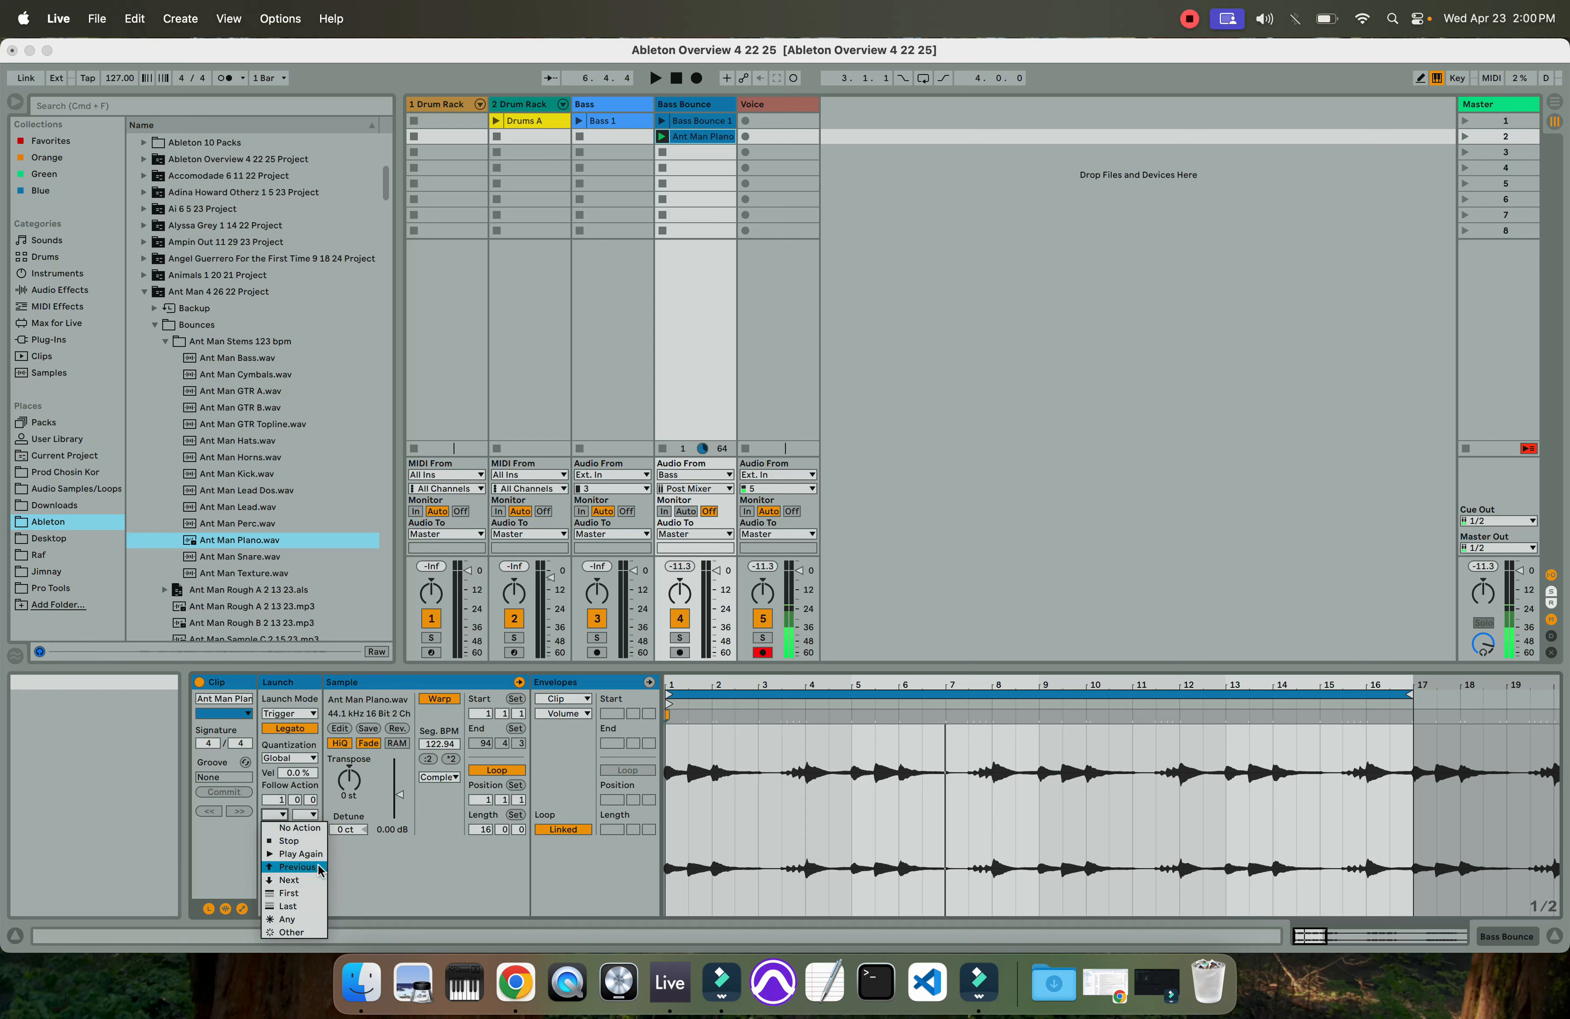
{"action": "left_click", "coordinate": [336, 868]}
{"action": "left_click", "coordinate": [308, 815]}
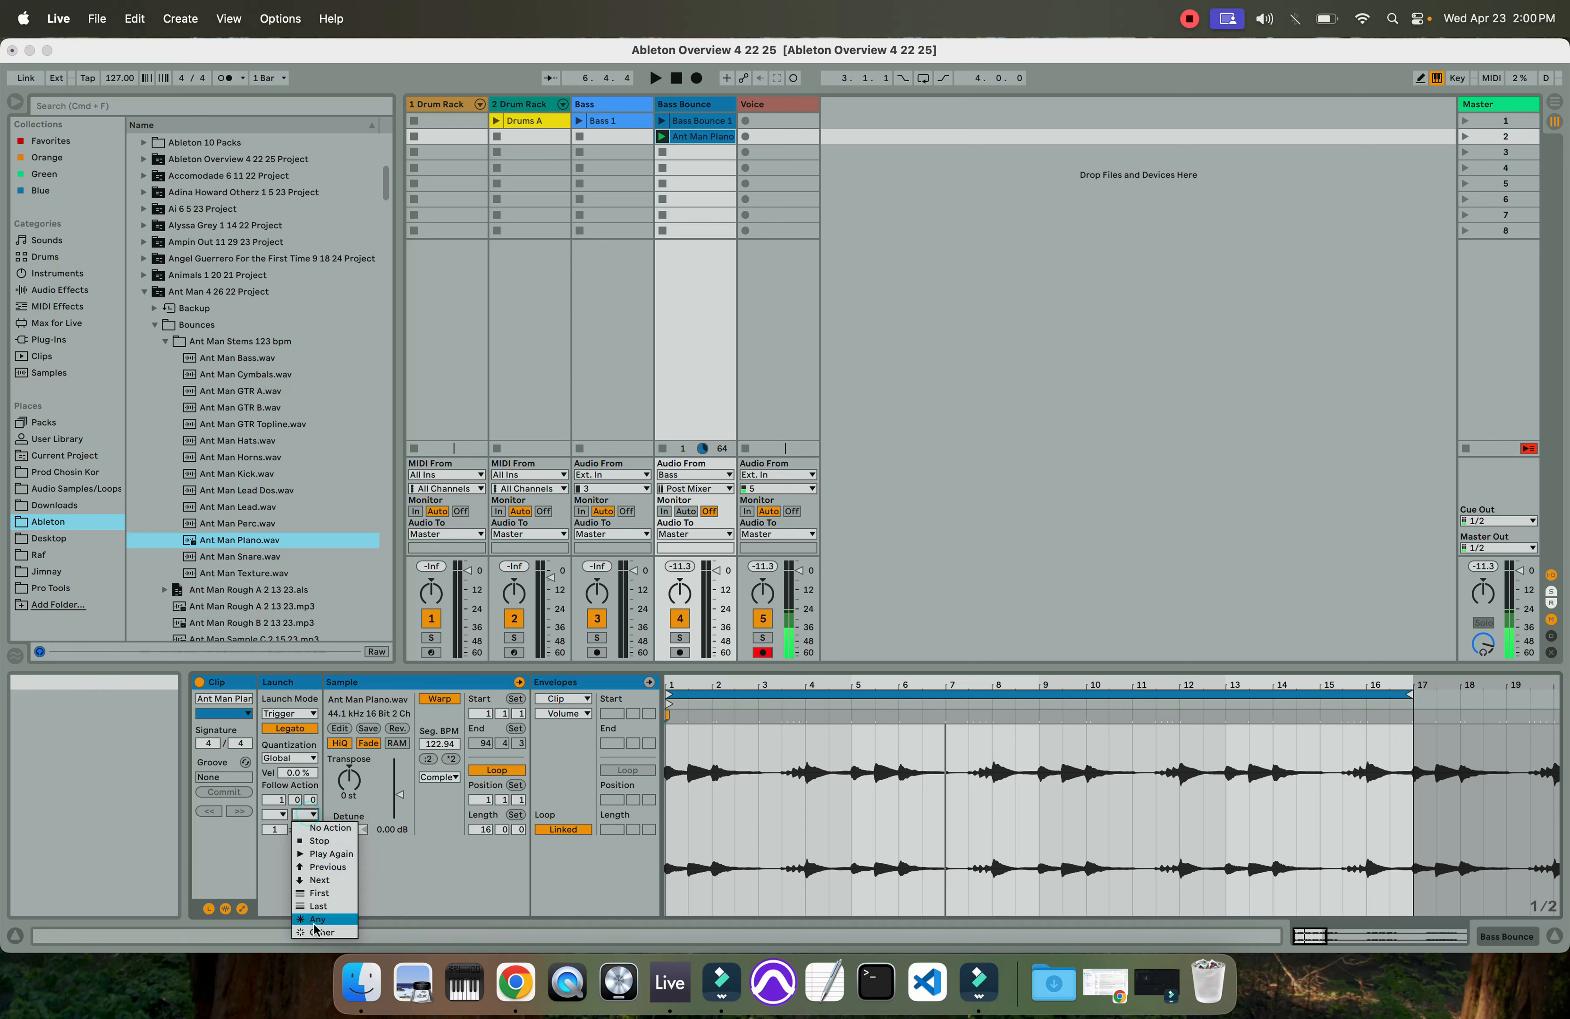
{"action": "left_click", "coordinate": [281, 873]}
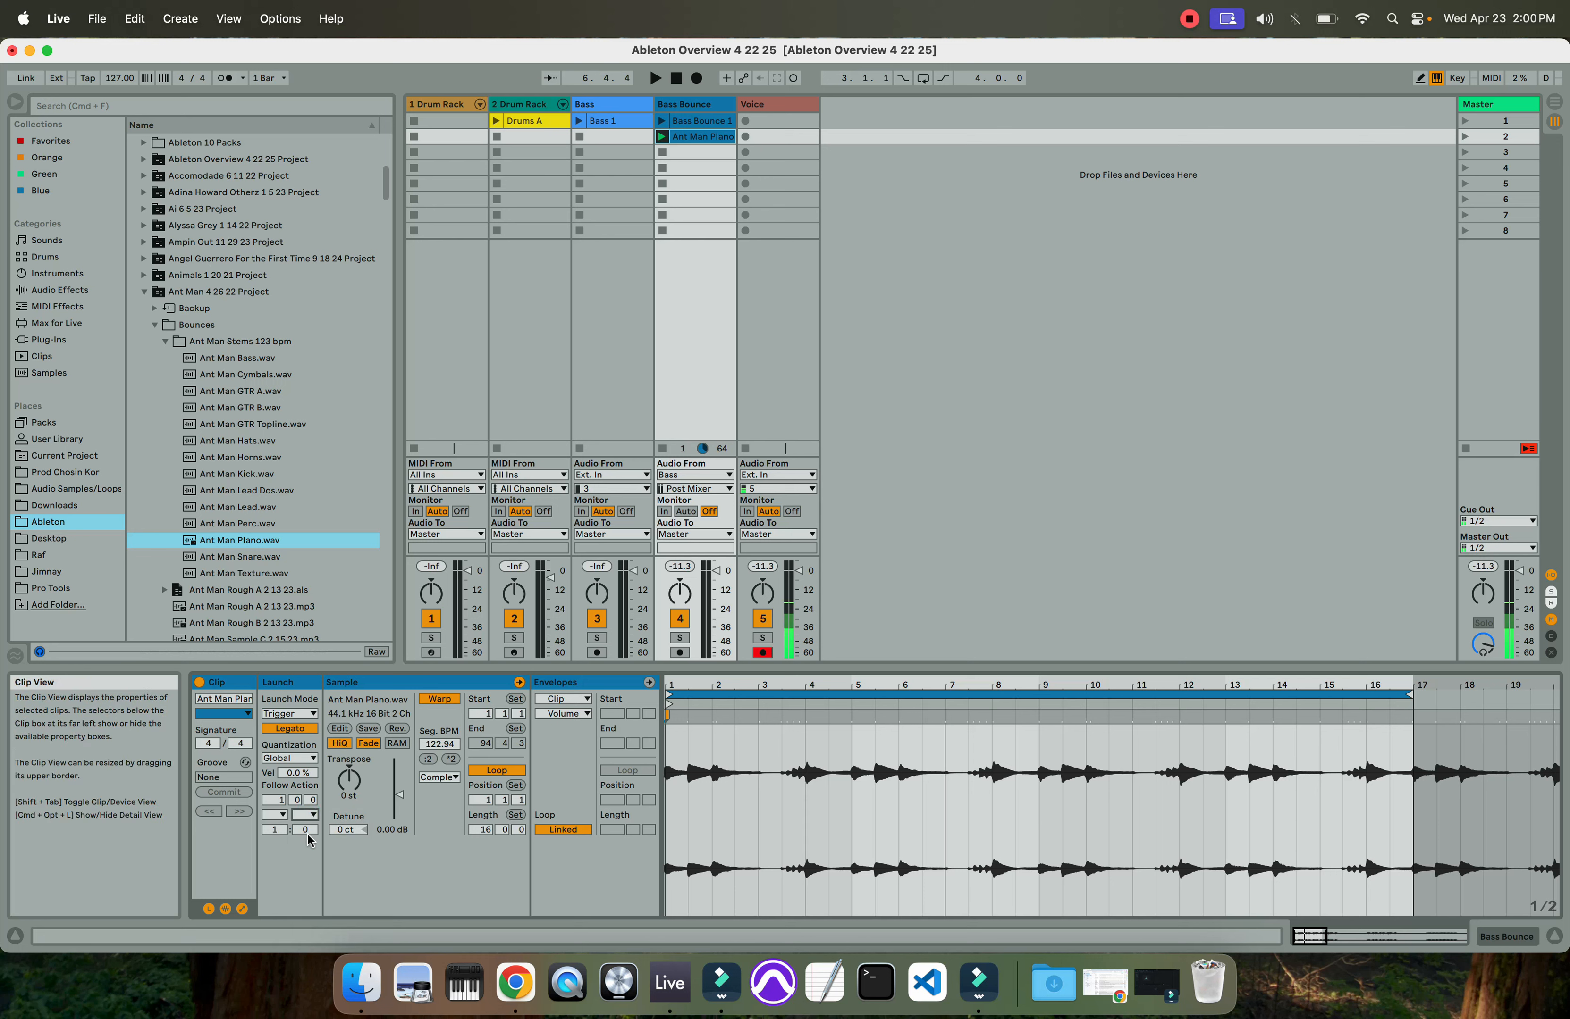
Set the first follow action to Previous for the Ant Man Piano clip and to Next for the Bass Bounce 1 clip
{"action": "left_click", "coordinate": [280, 816]}
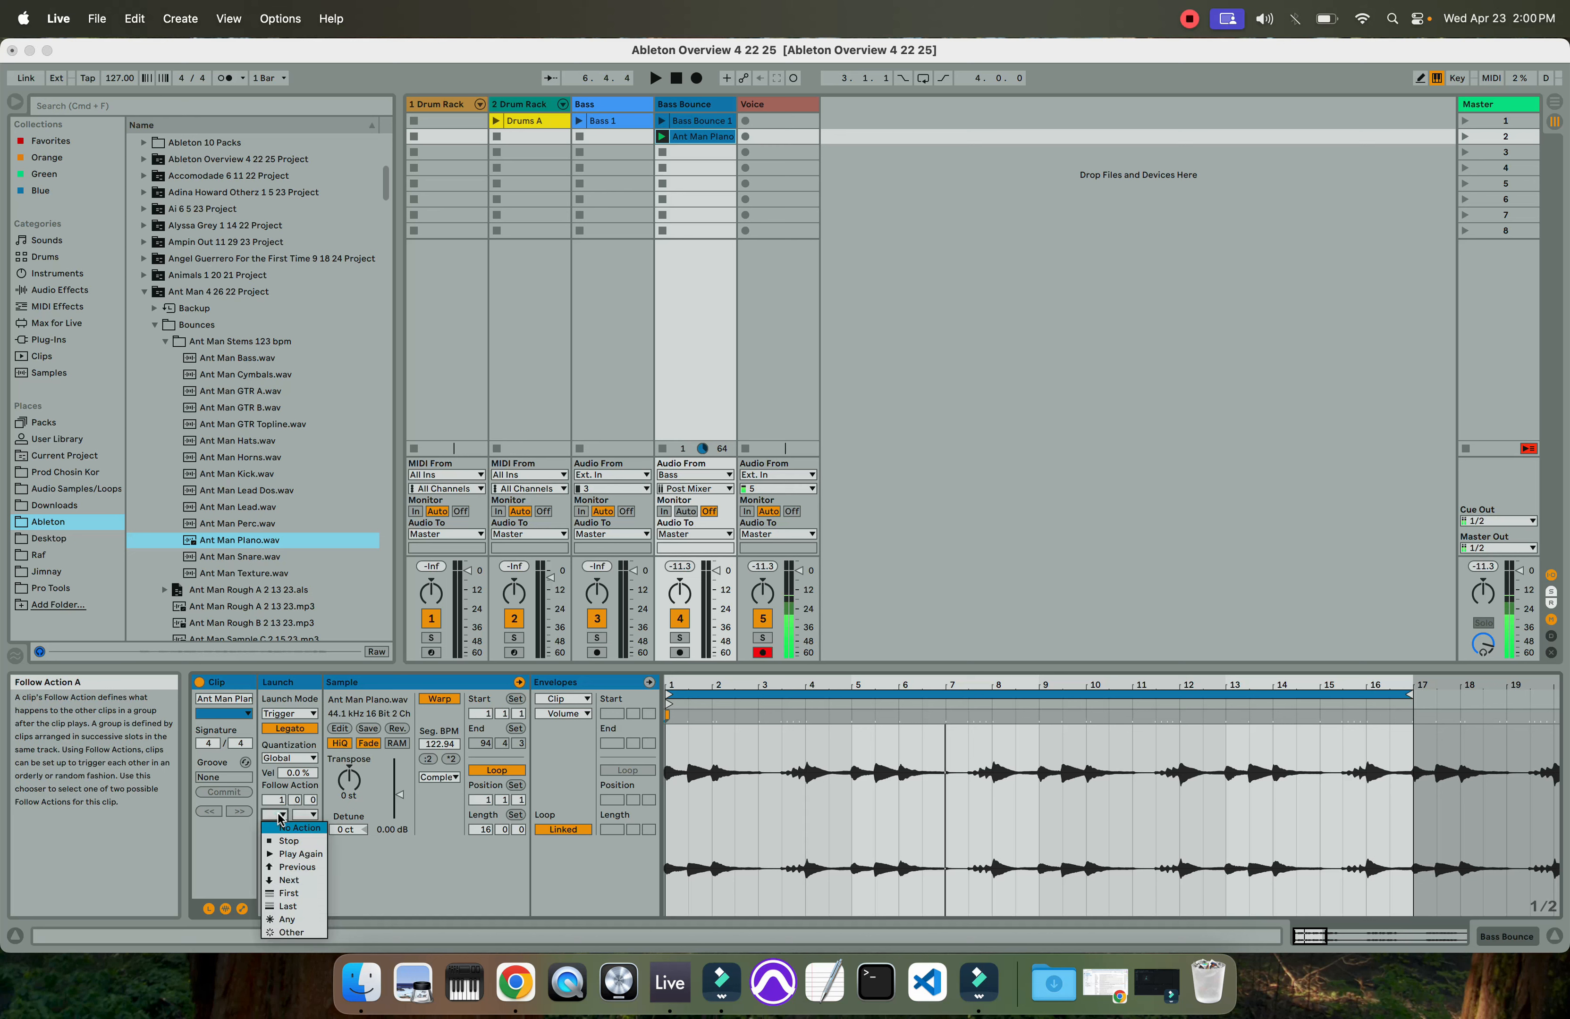
{"action": "left_click", "coordinate": [285, 868]}
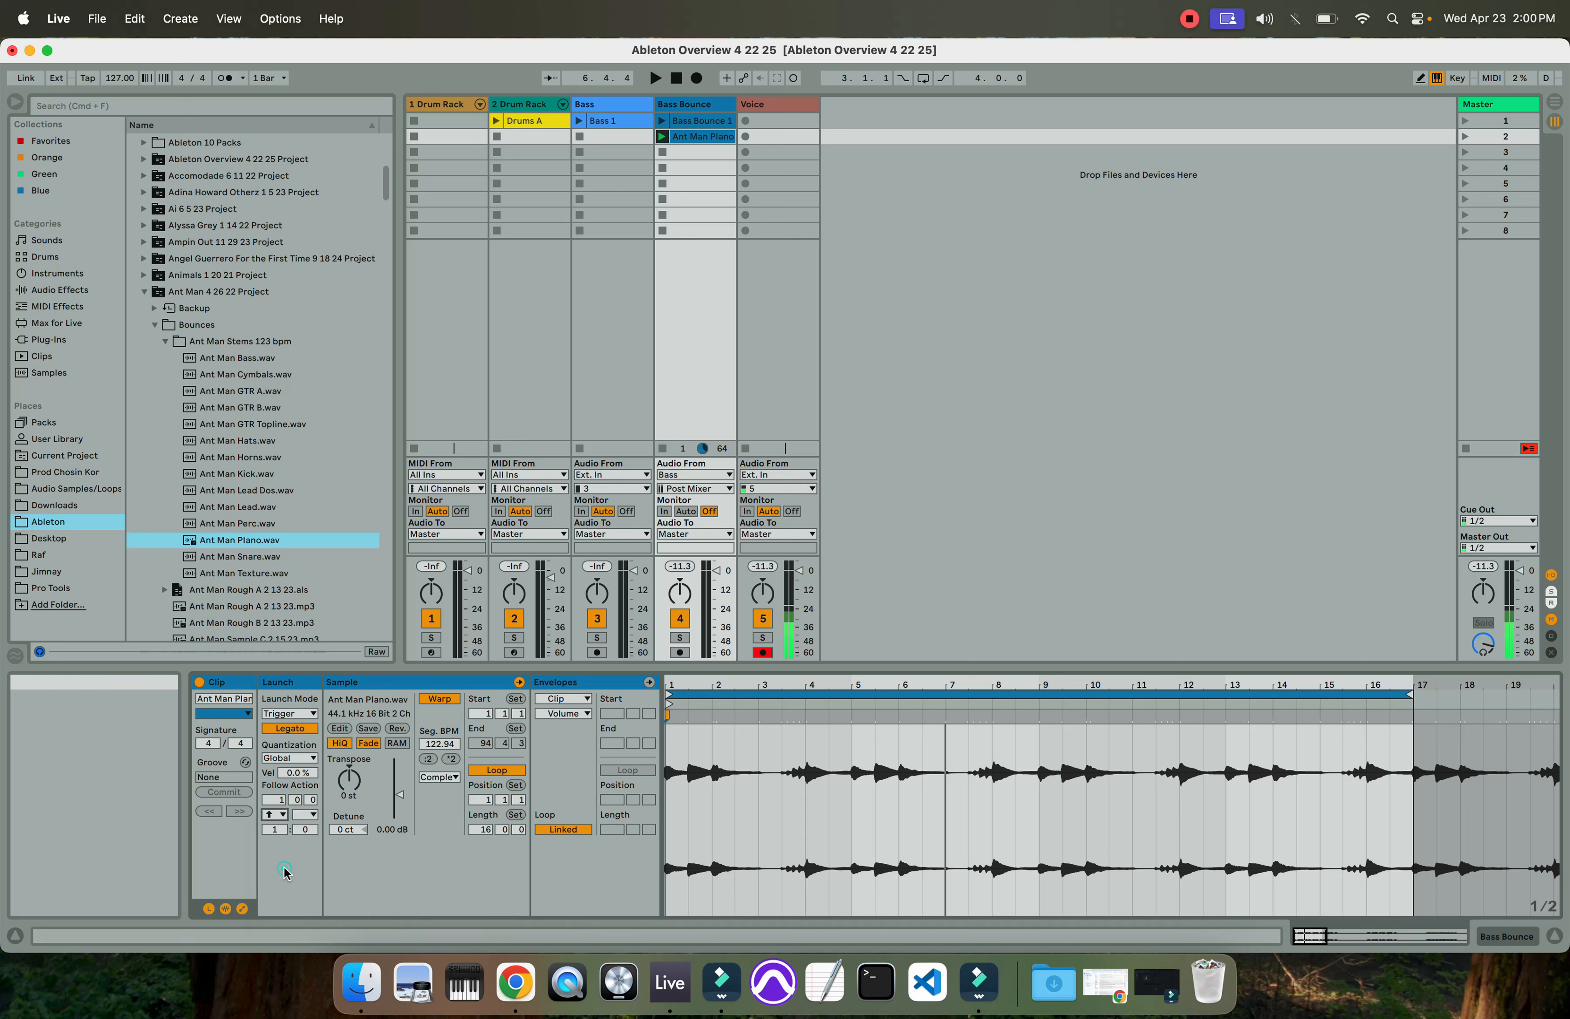
{"action": "left_click", "coordinate": [697, 121]}
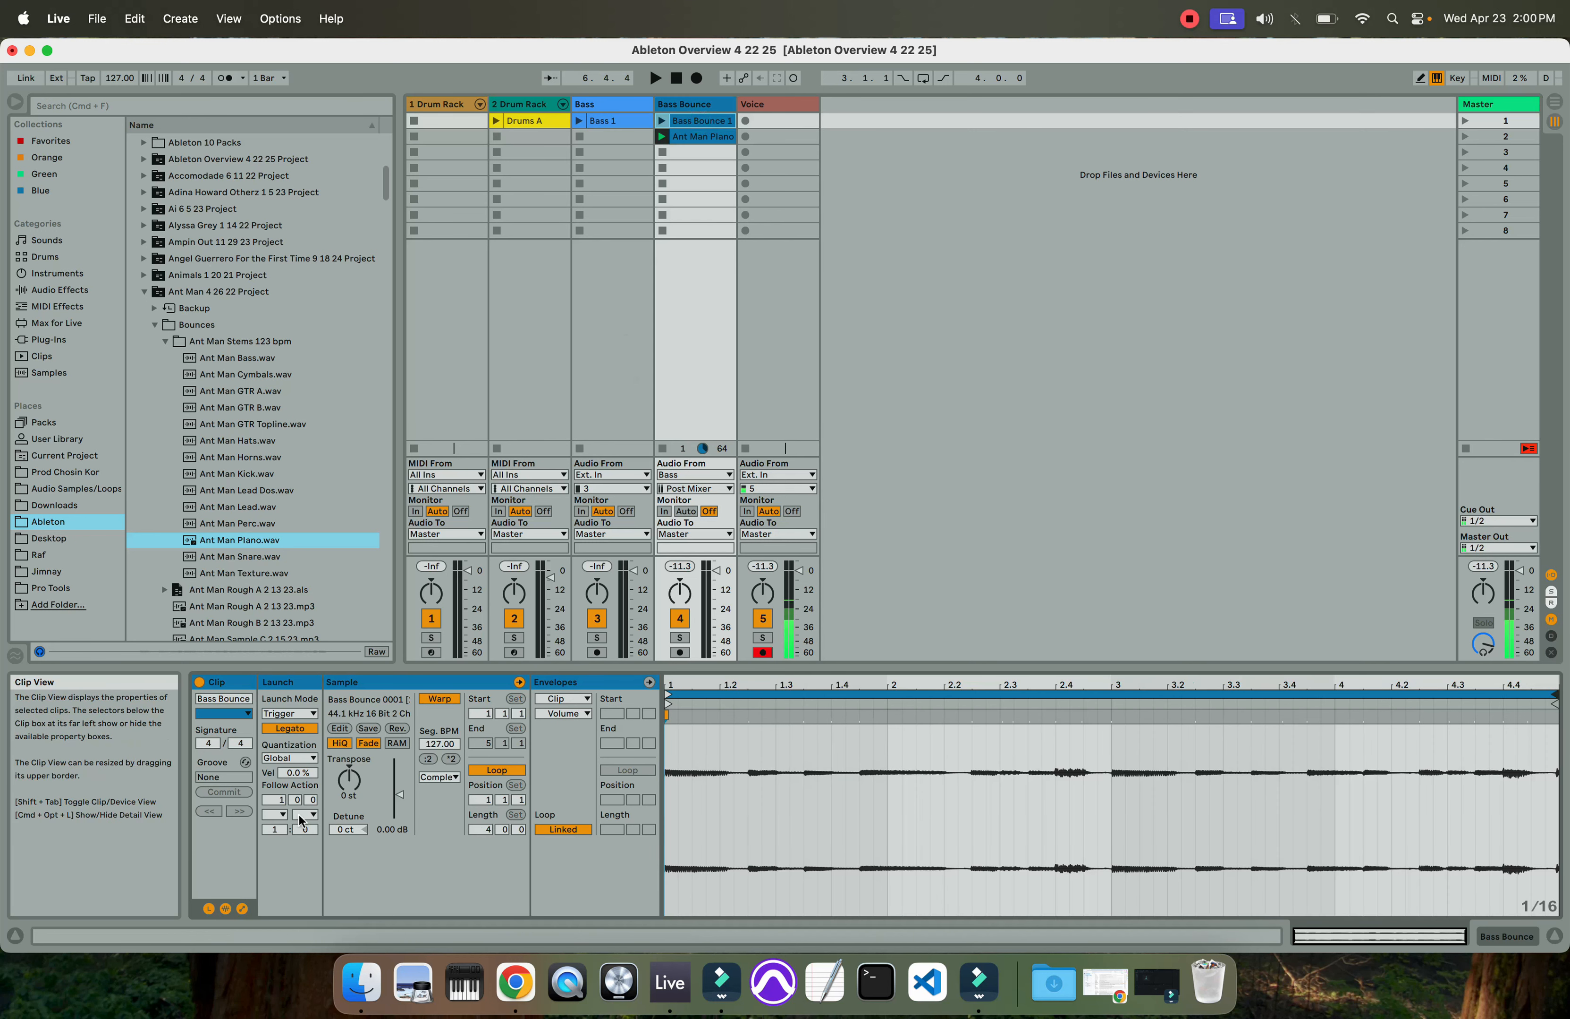
{"action": "left_click", "coordinate": [284, 816]}
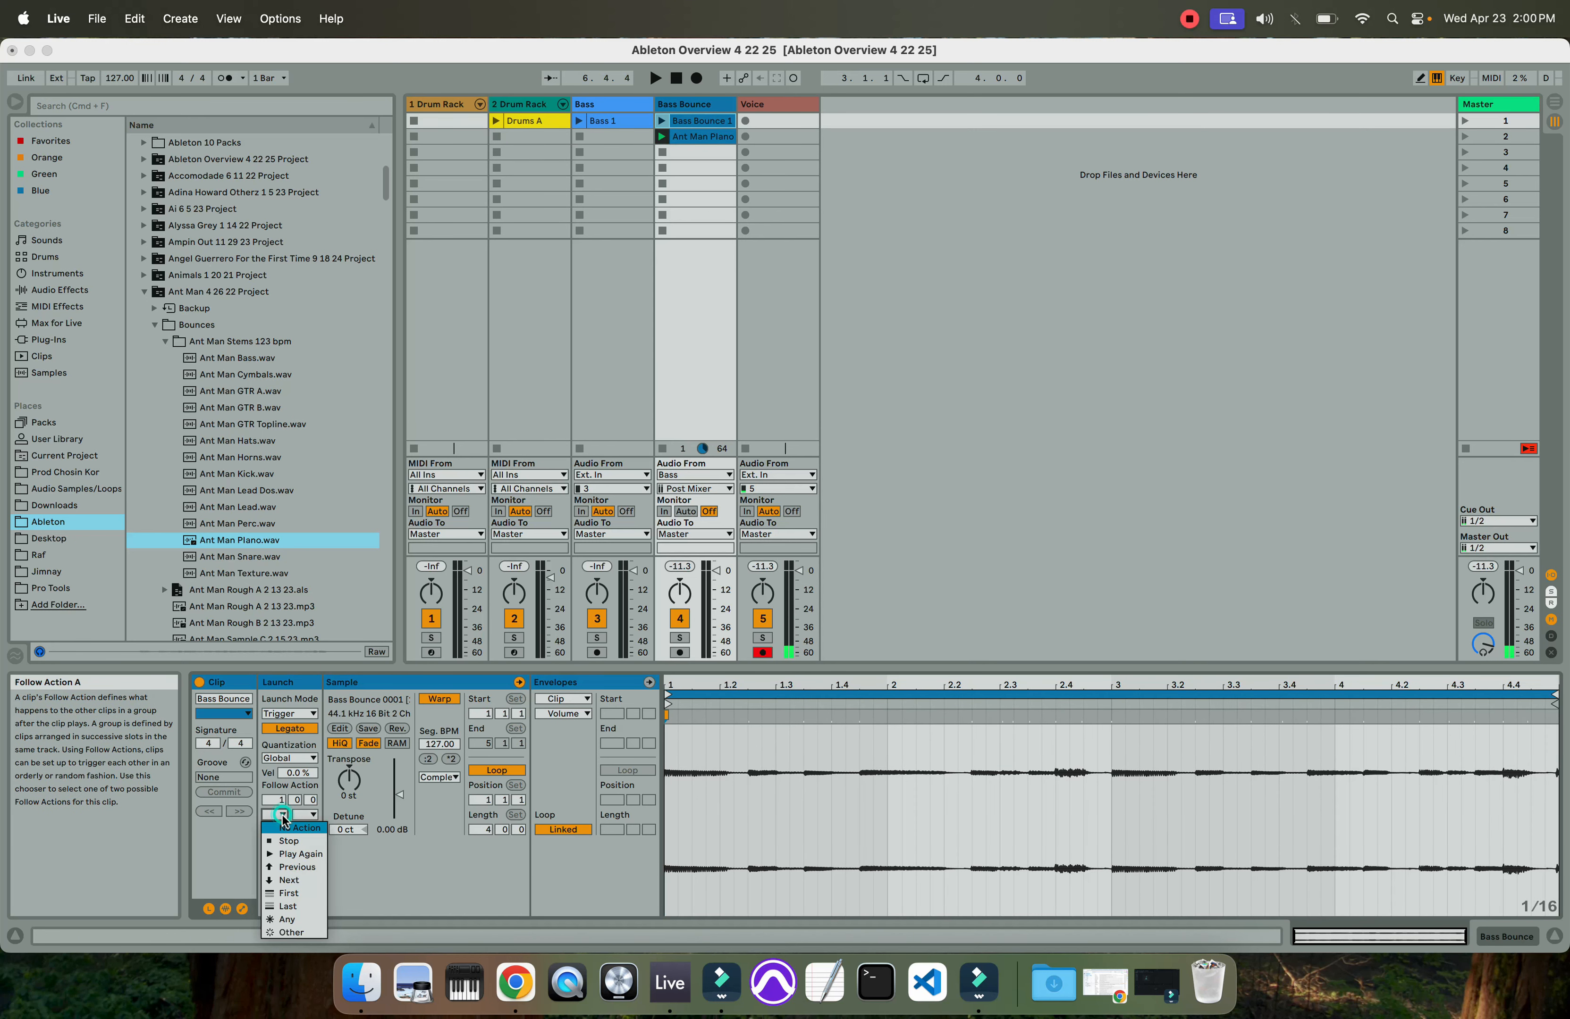
{"action": "left_click", "coordinate": [288, 880]}
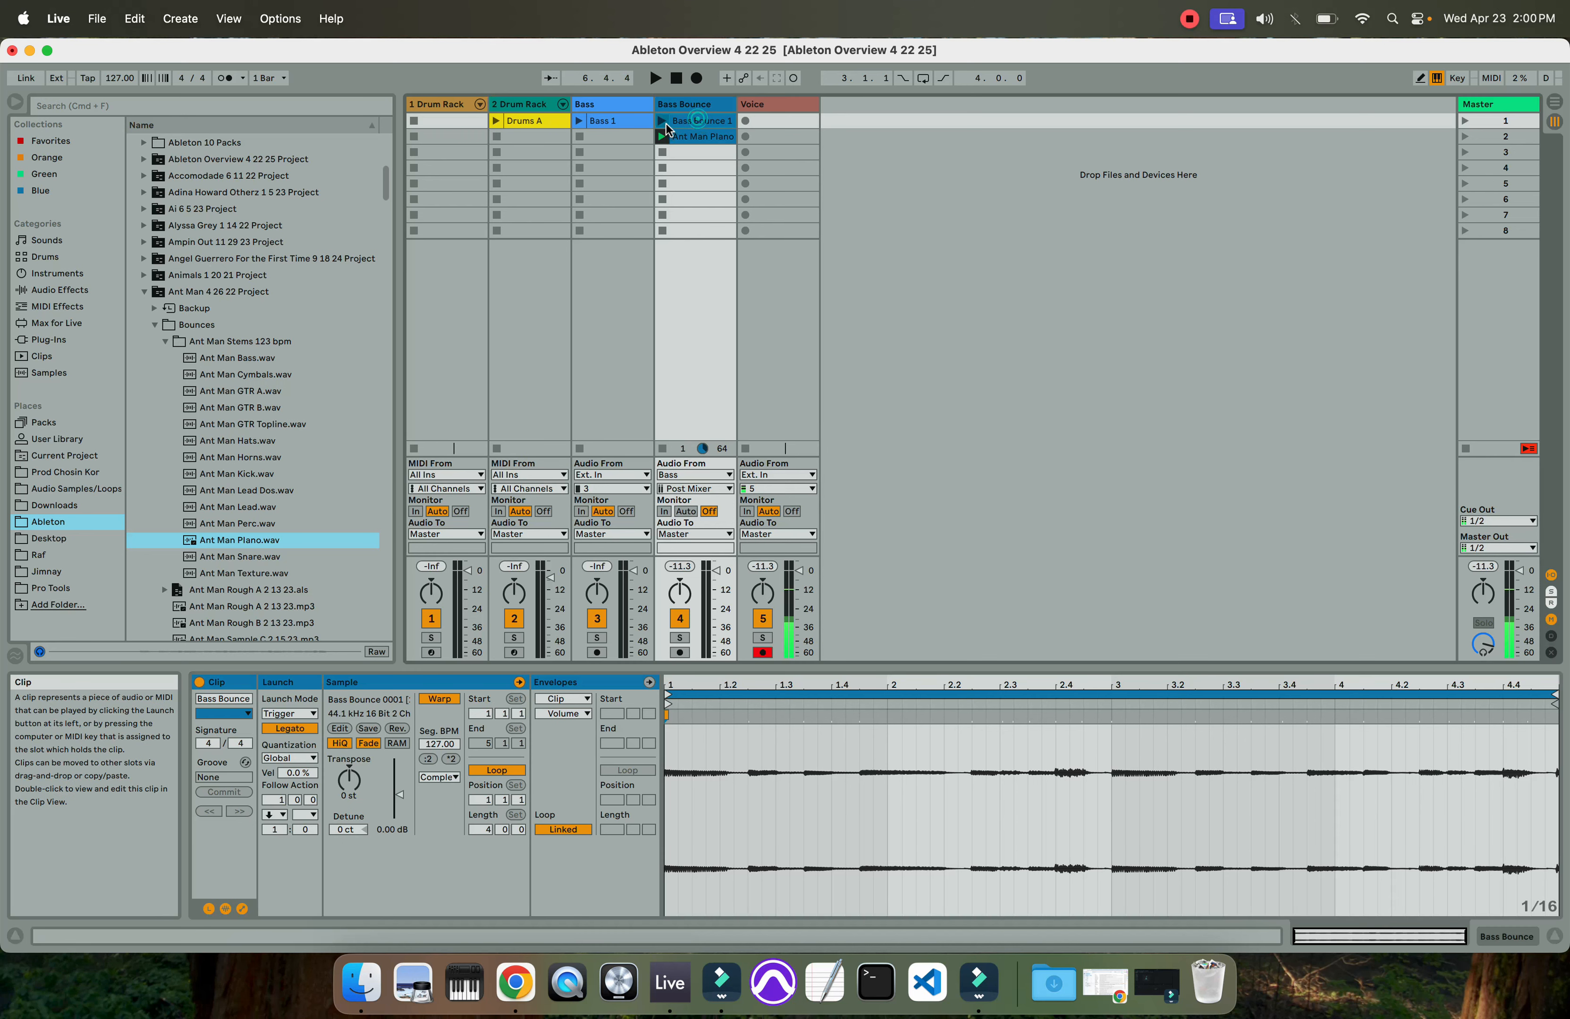
Launch Bass Bounce 1 to test how the follow actions alternate the two clips, then stop playback
{"action": "left_click", "coordinate": [662, 120]}
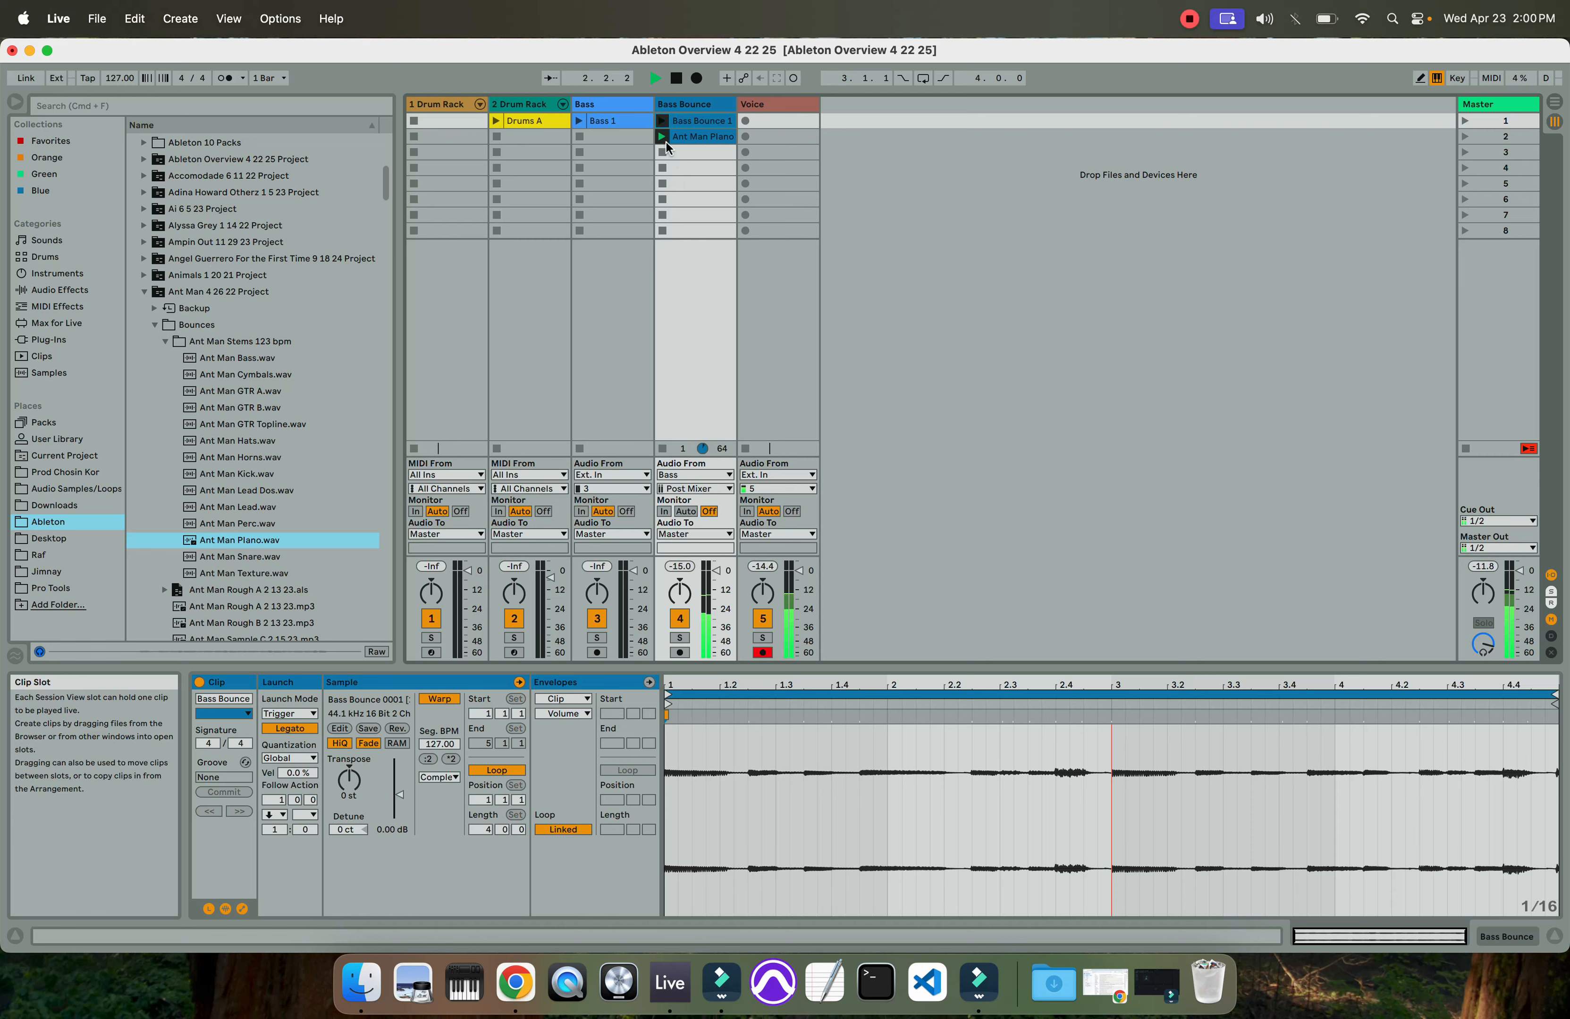
{"action": "left_click", "coordinate": [682, 135]}
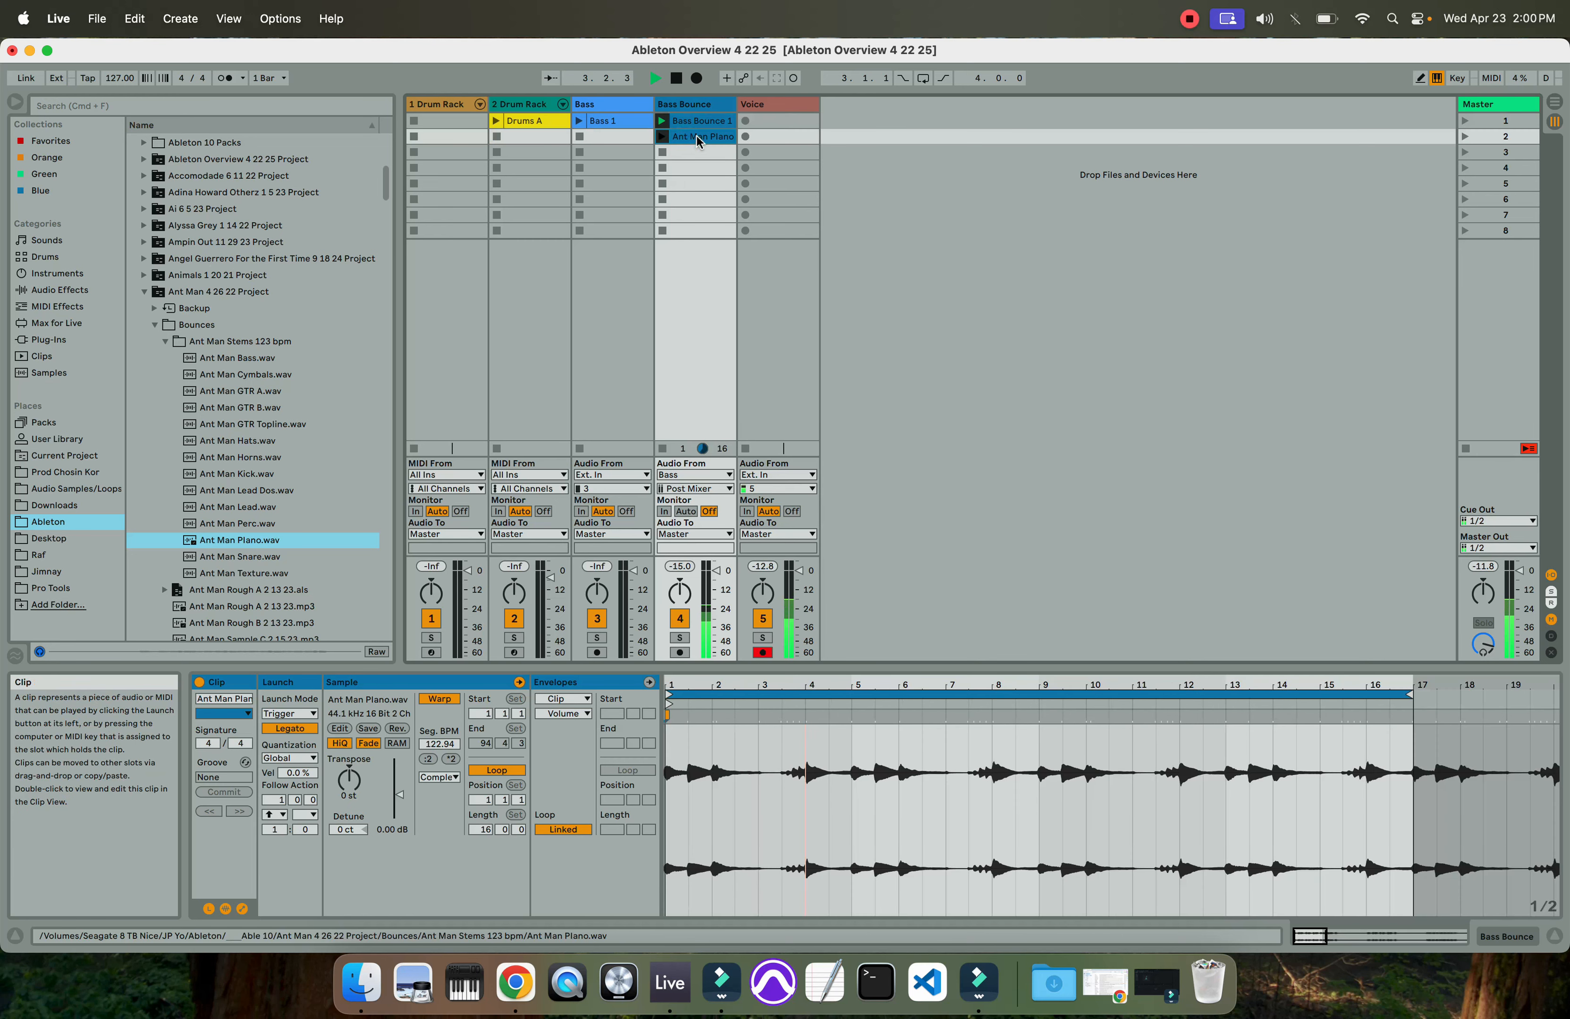
{"action": "left_click", "coordinate": [689, 122]}
{"action": "left_click", "coordinate": [690, 139]}
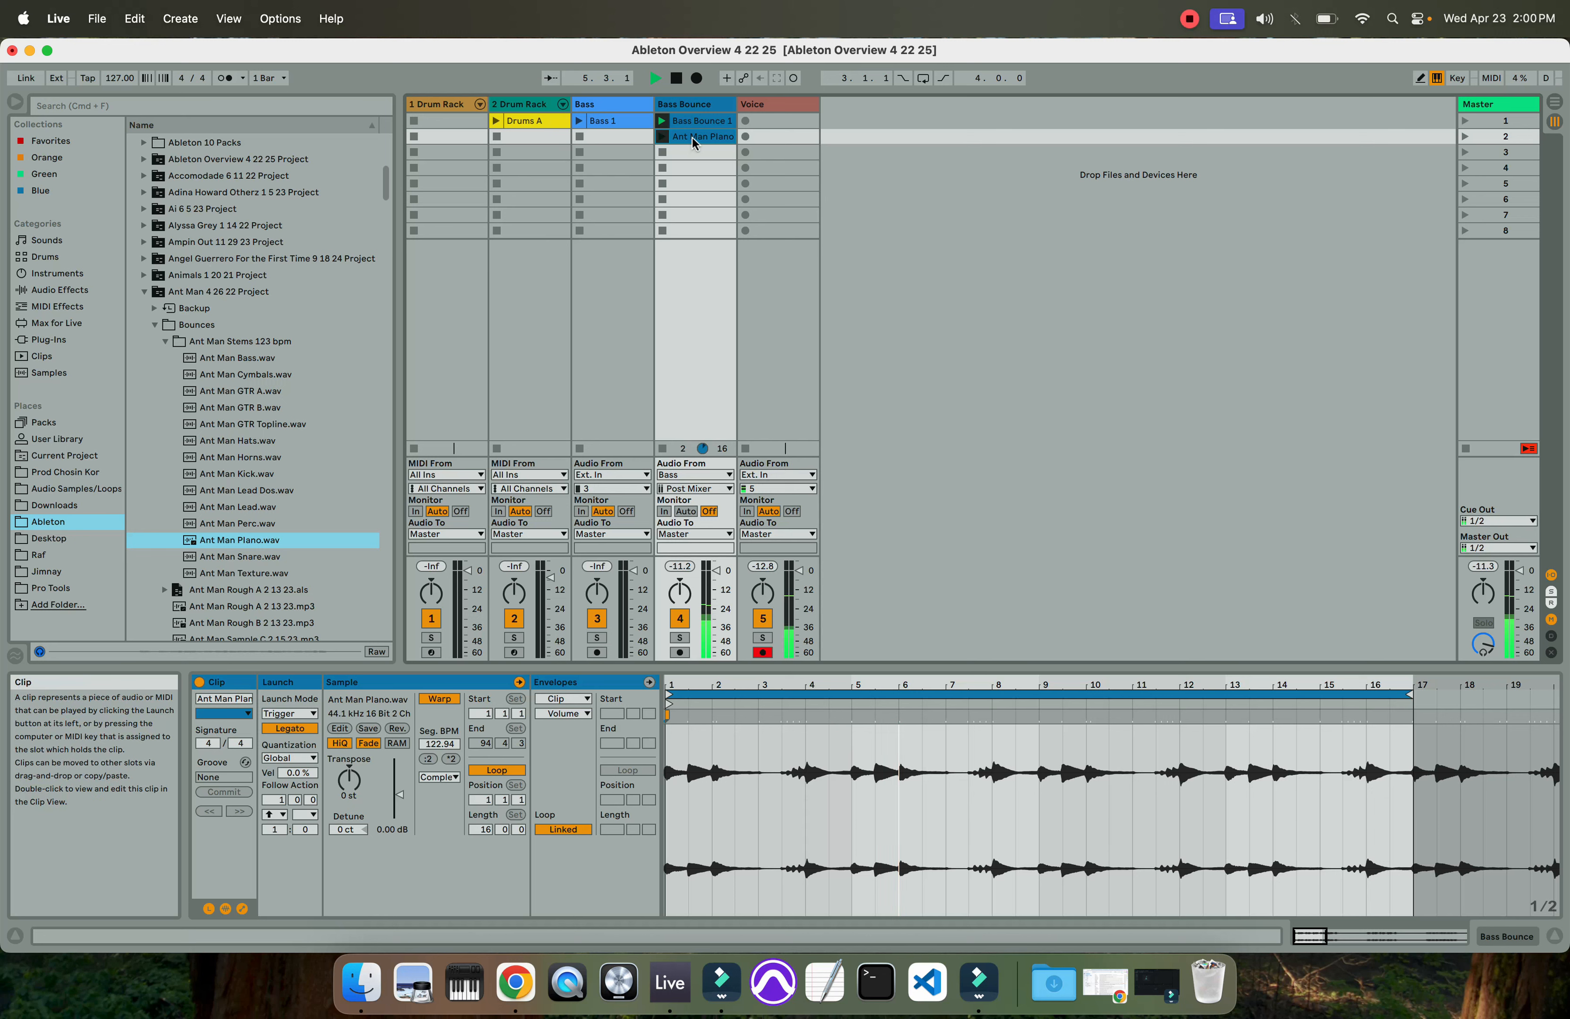
{"action": "left_click", "coordinate": [692, 127]}
{"action": "key", "text": "space"}
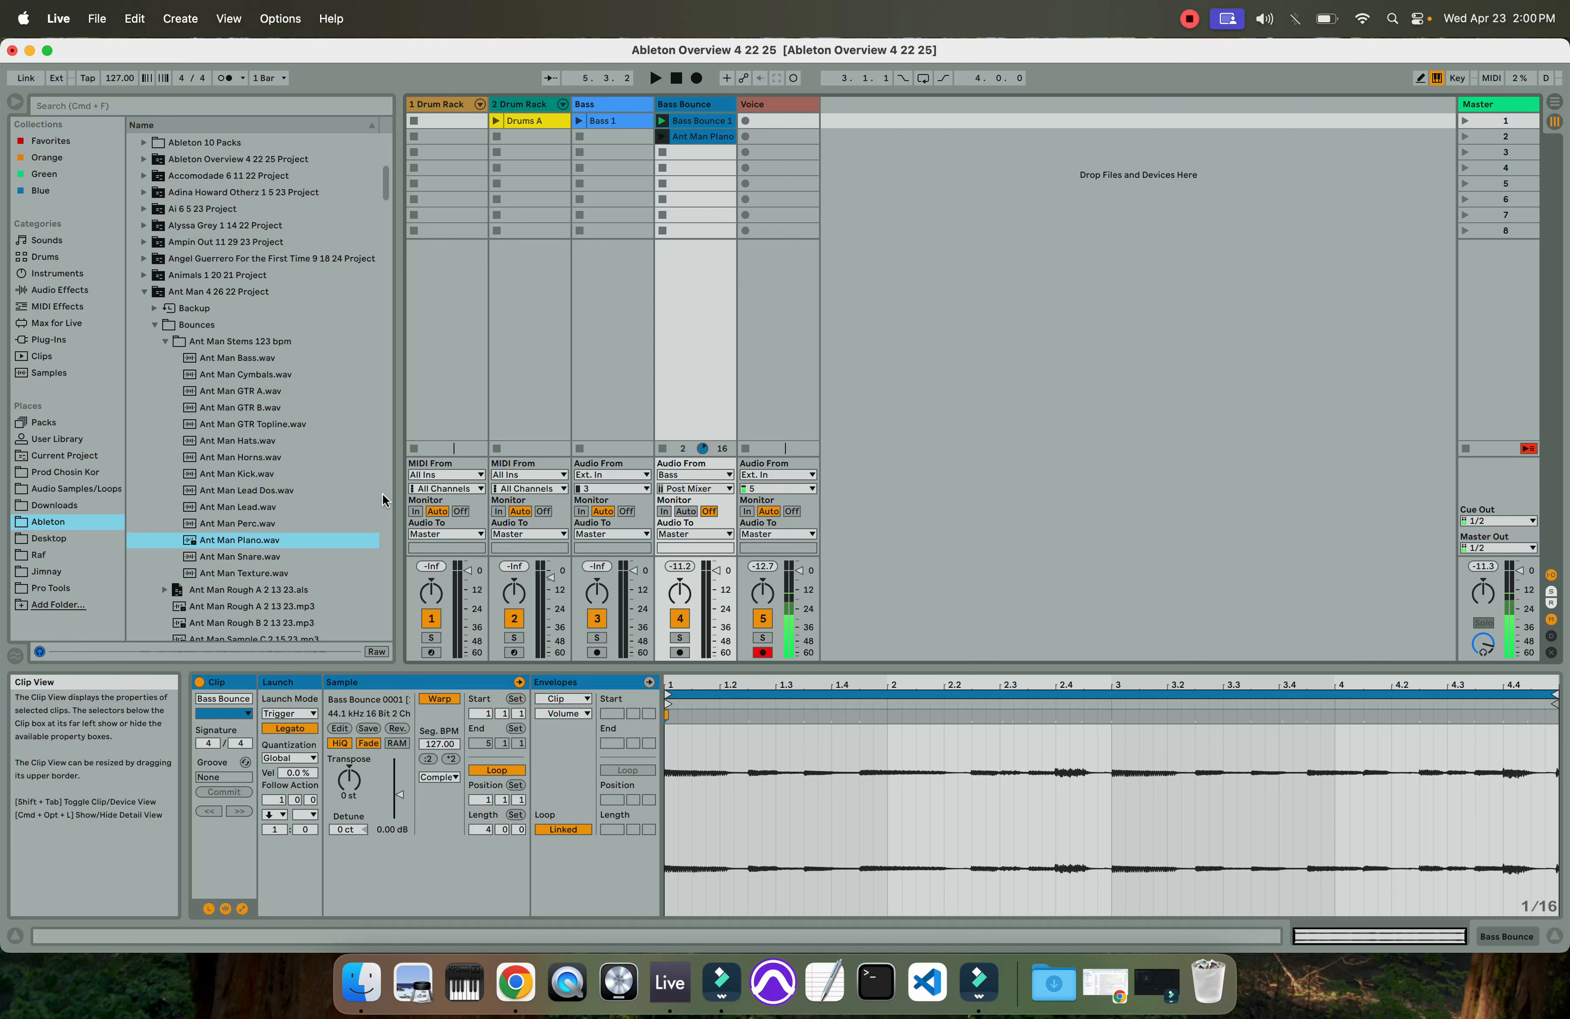
Look at the Arrangement view, return to the Session view and stop the Bass Bounce track's clips
{"action": "left_click", "coordinate": [703, 138]}
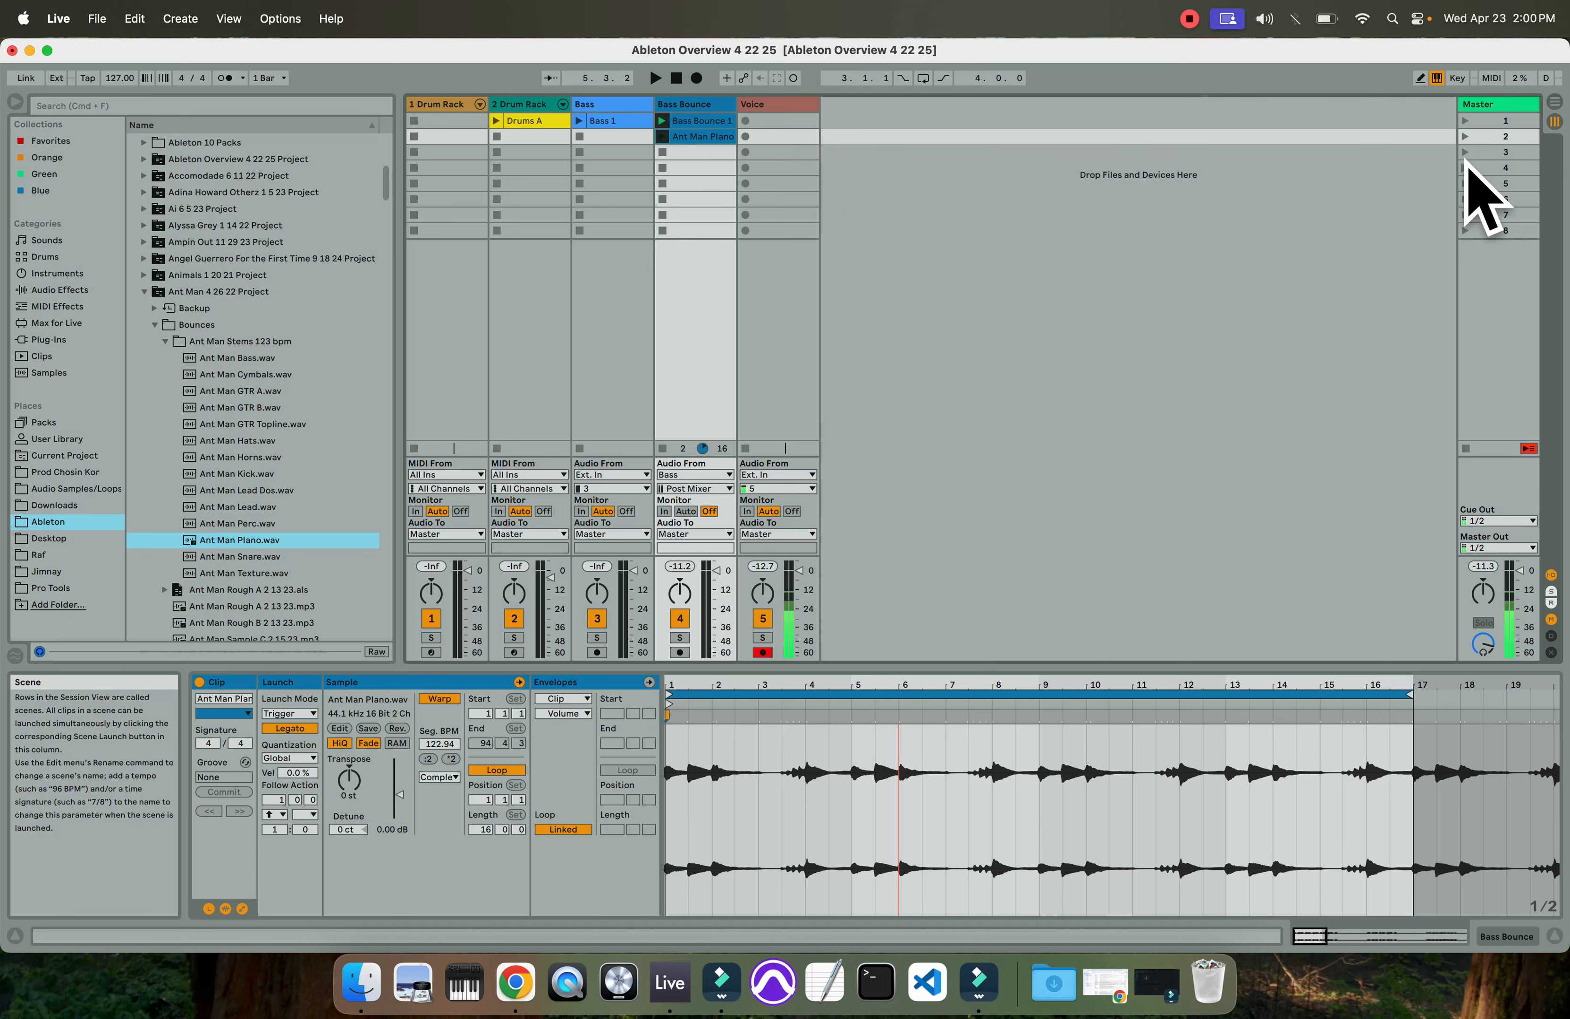
{"action": "key", "text": "Tab"}
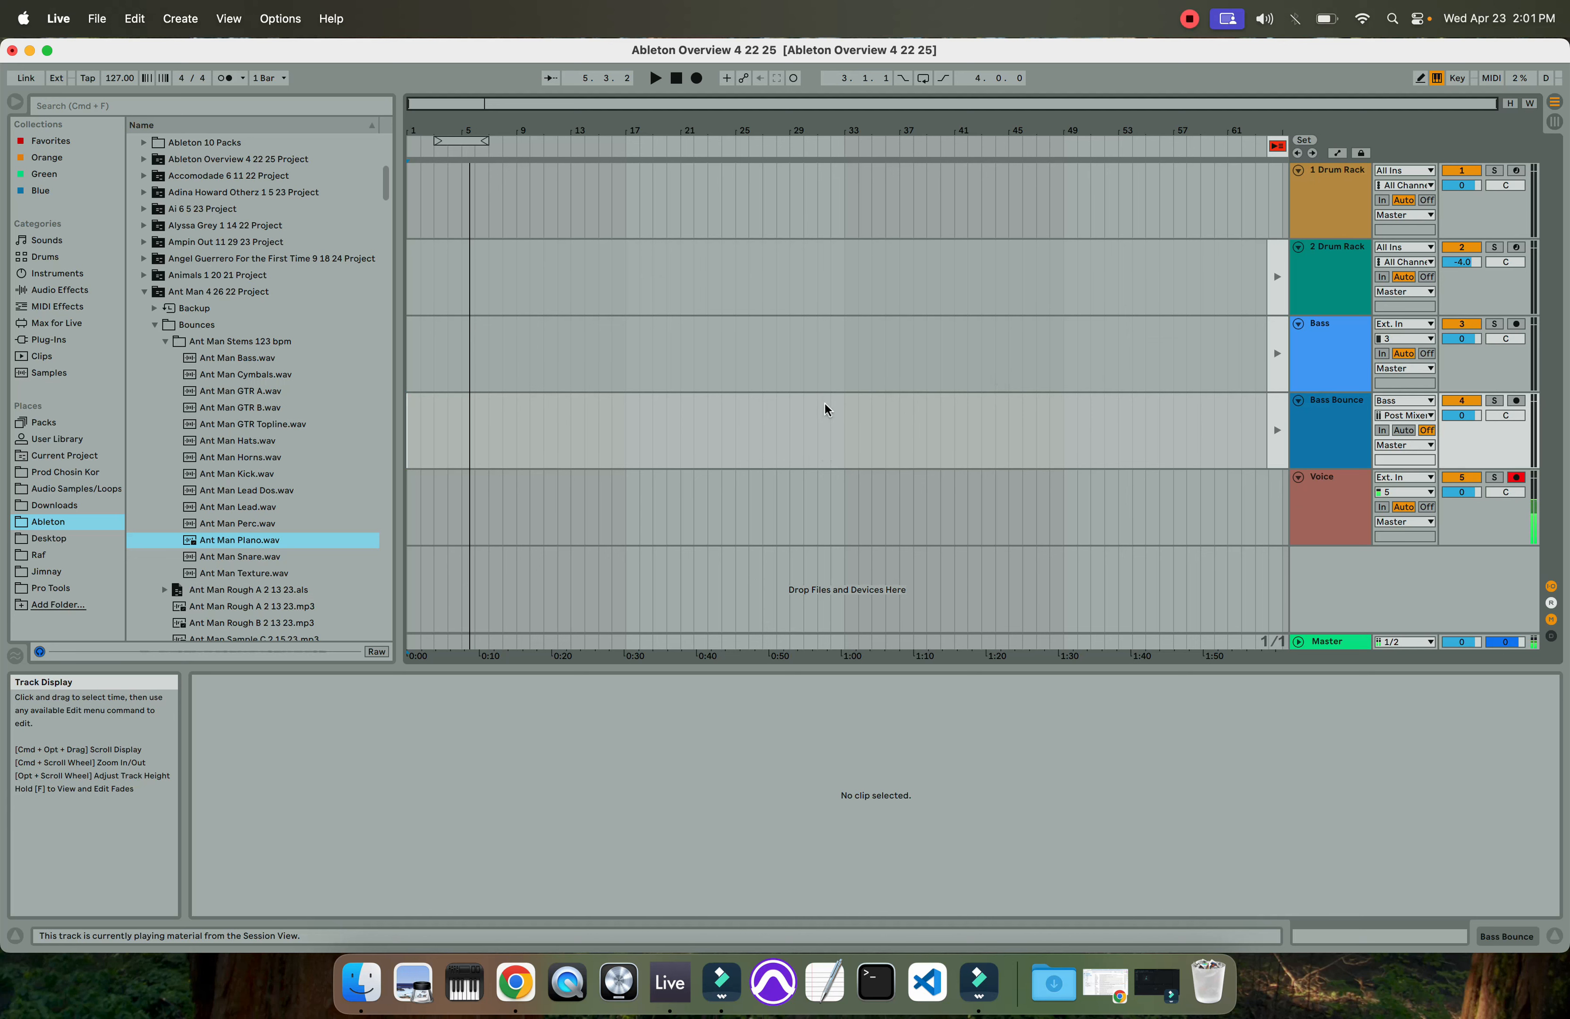
{"action": "key", "text": "Tab"}
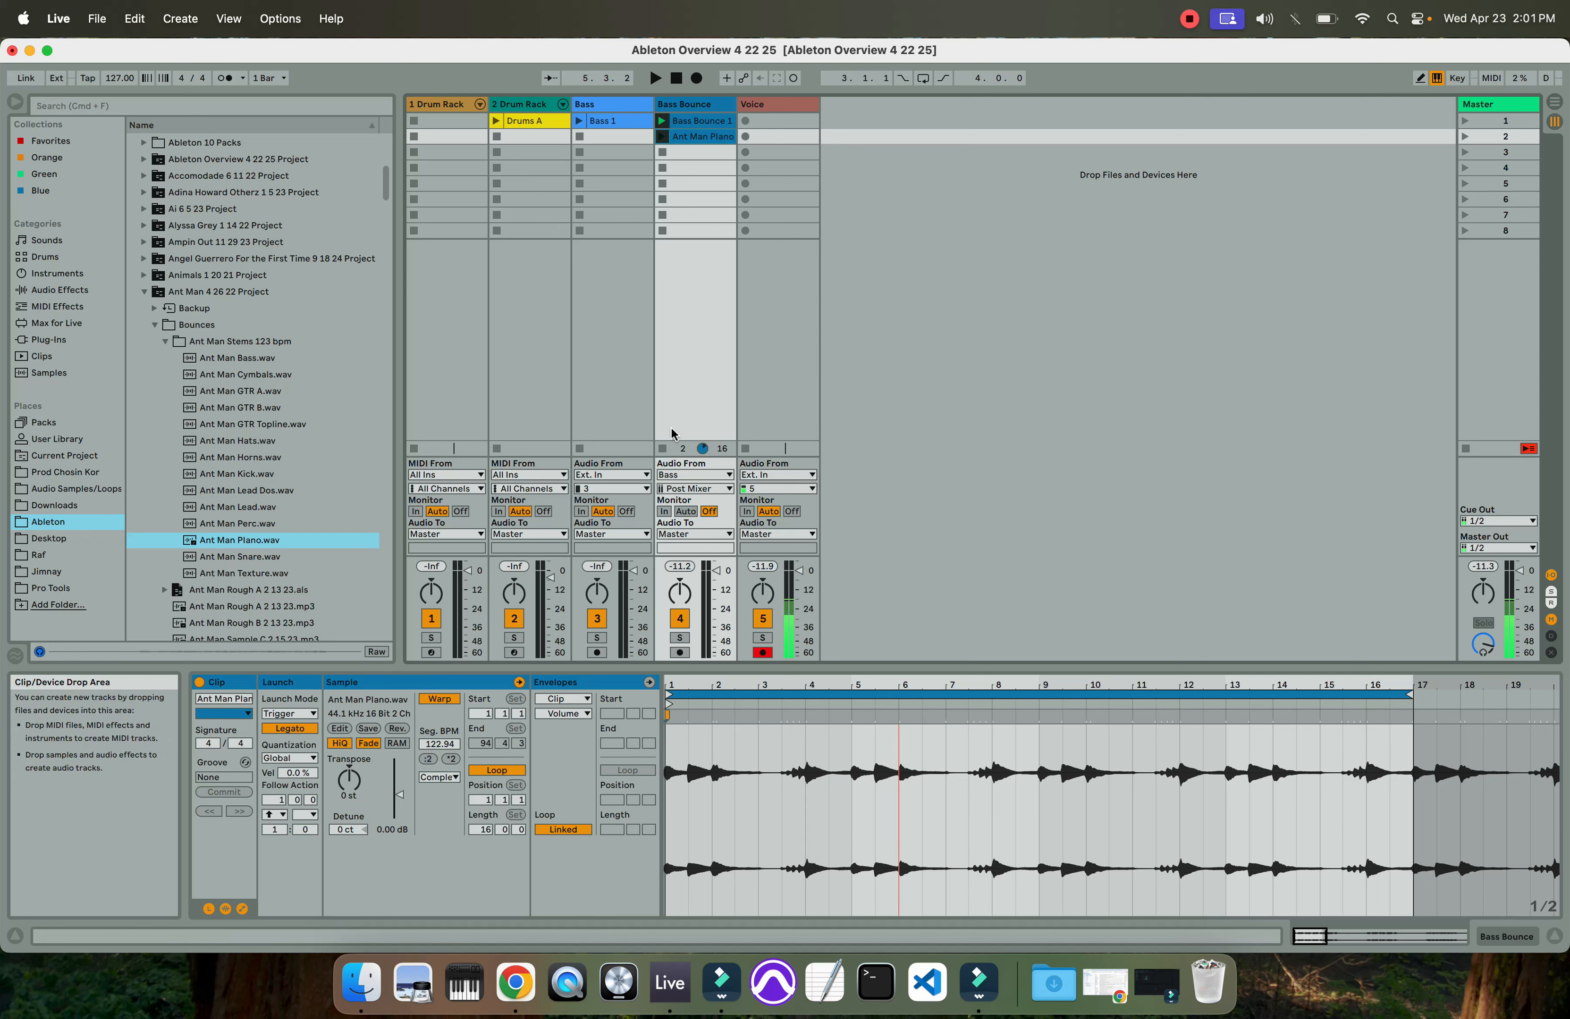
{"action": "left_click", "coordinate": [661, 450]}
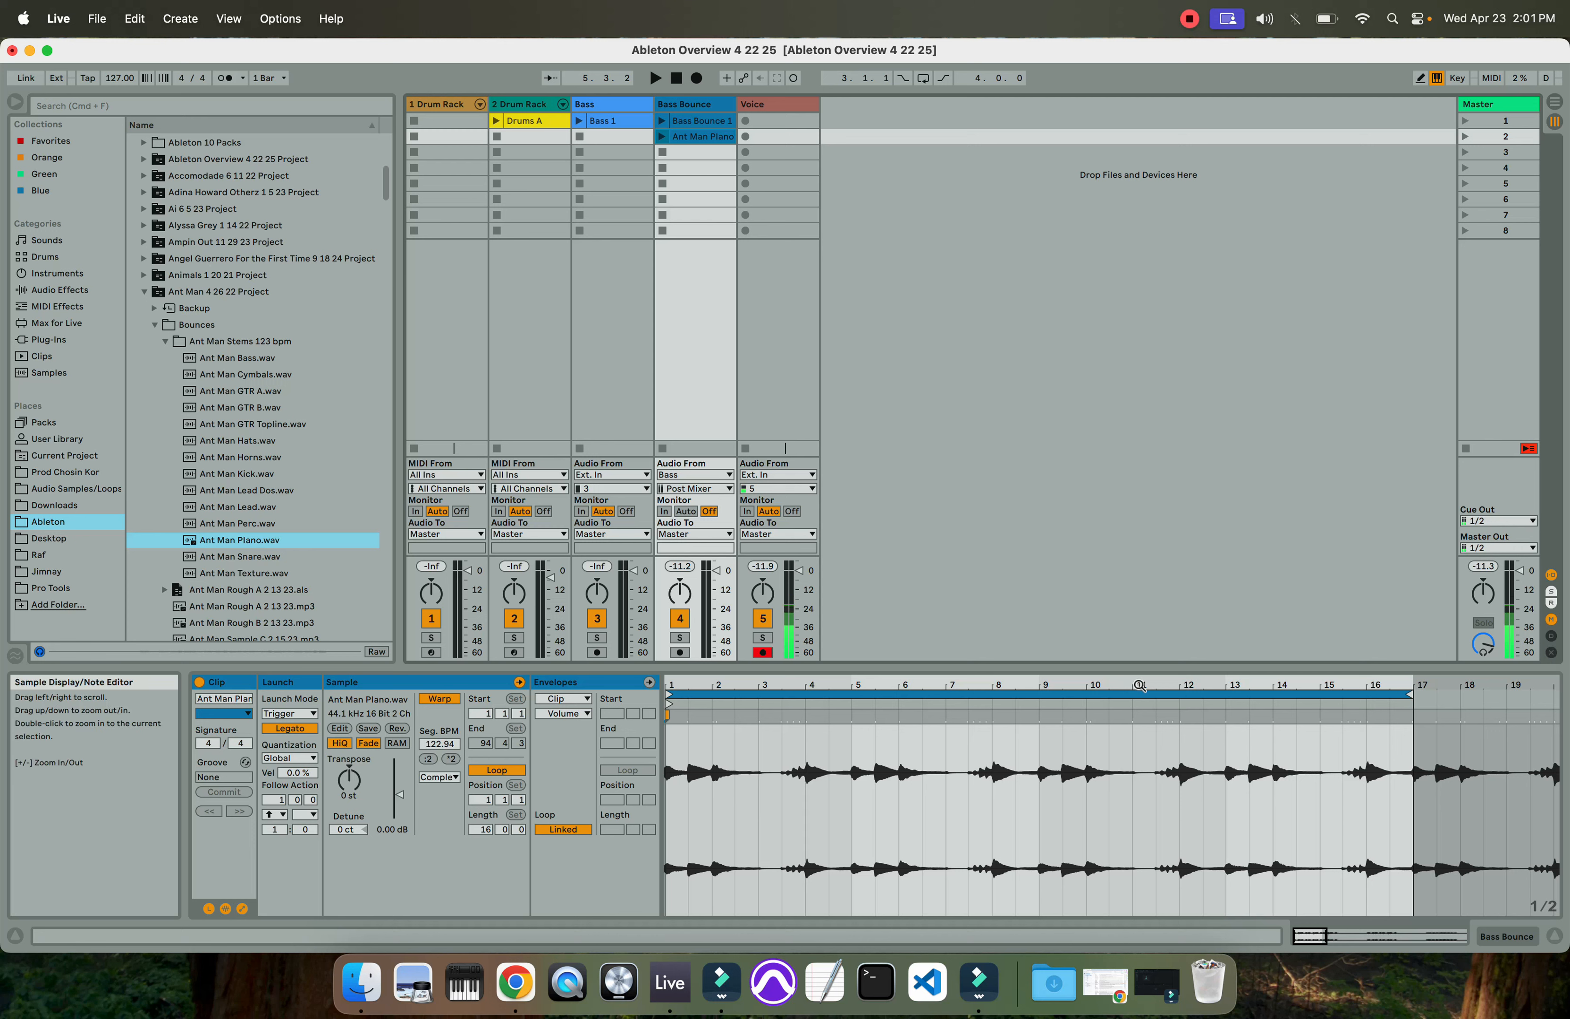
Toggle the display of the In/Out, Sends and Mixer sections in the Session view and restore the original layout
{"action": "left_click", "coordinate": [1551, 576]}
{"action": "left_click", "coordinate": [1552, 580]}
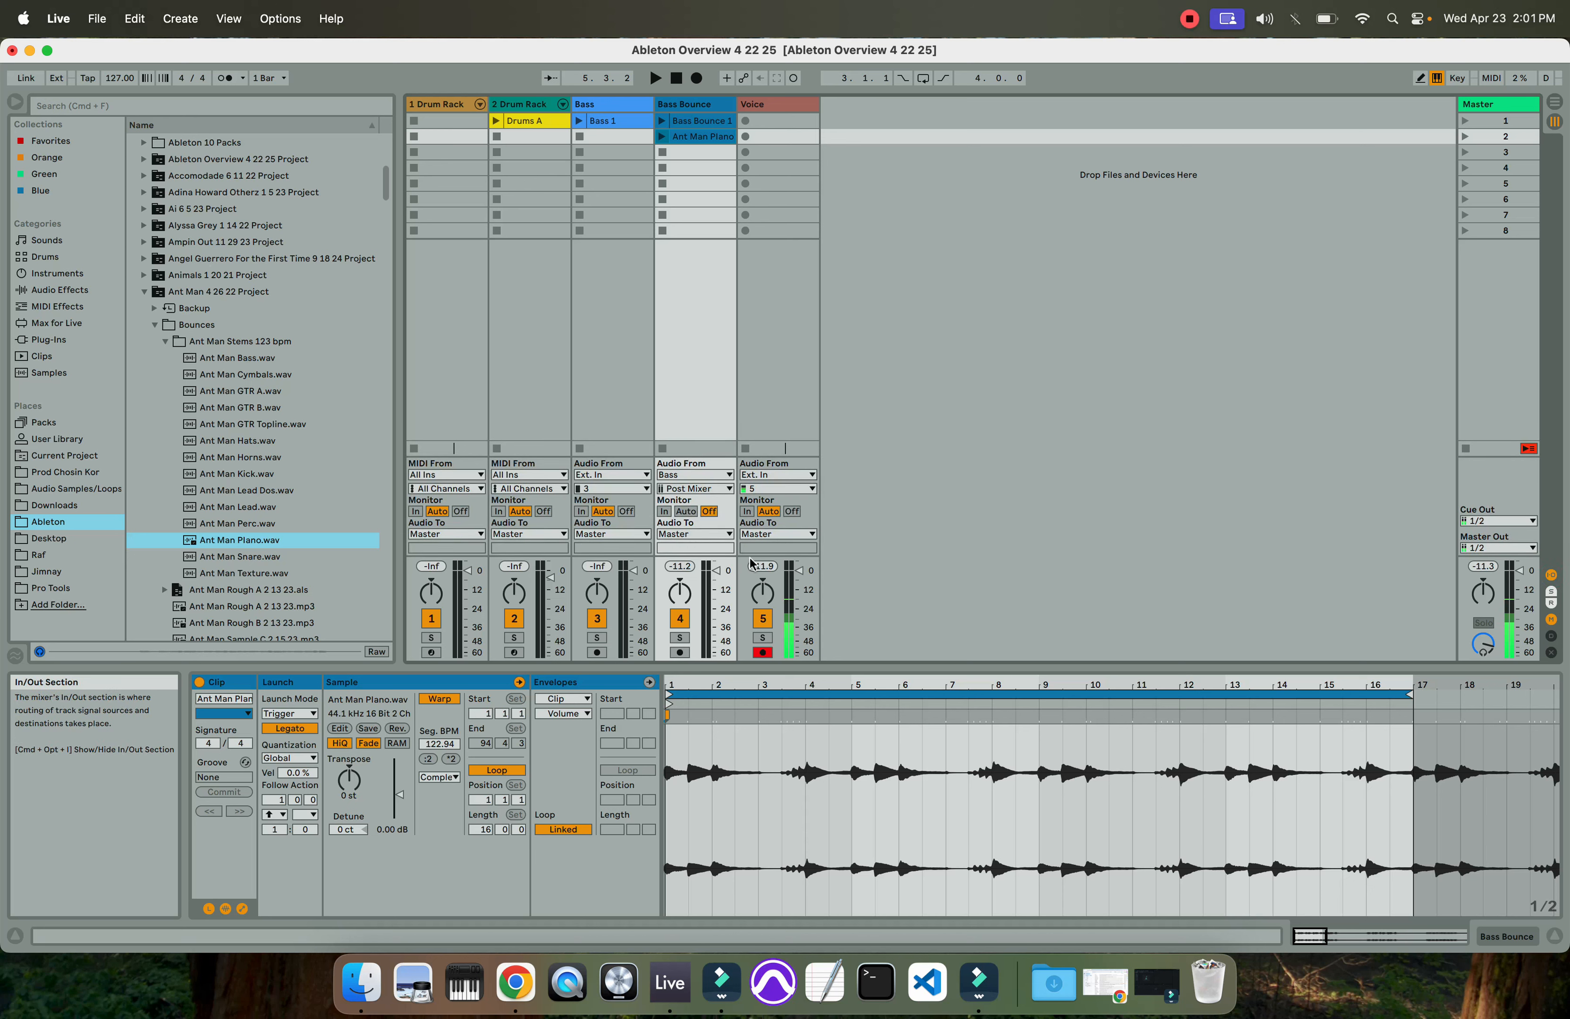
{"action": "left_click", "coordinate": [1550, 594]}
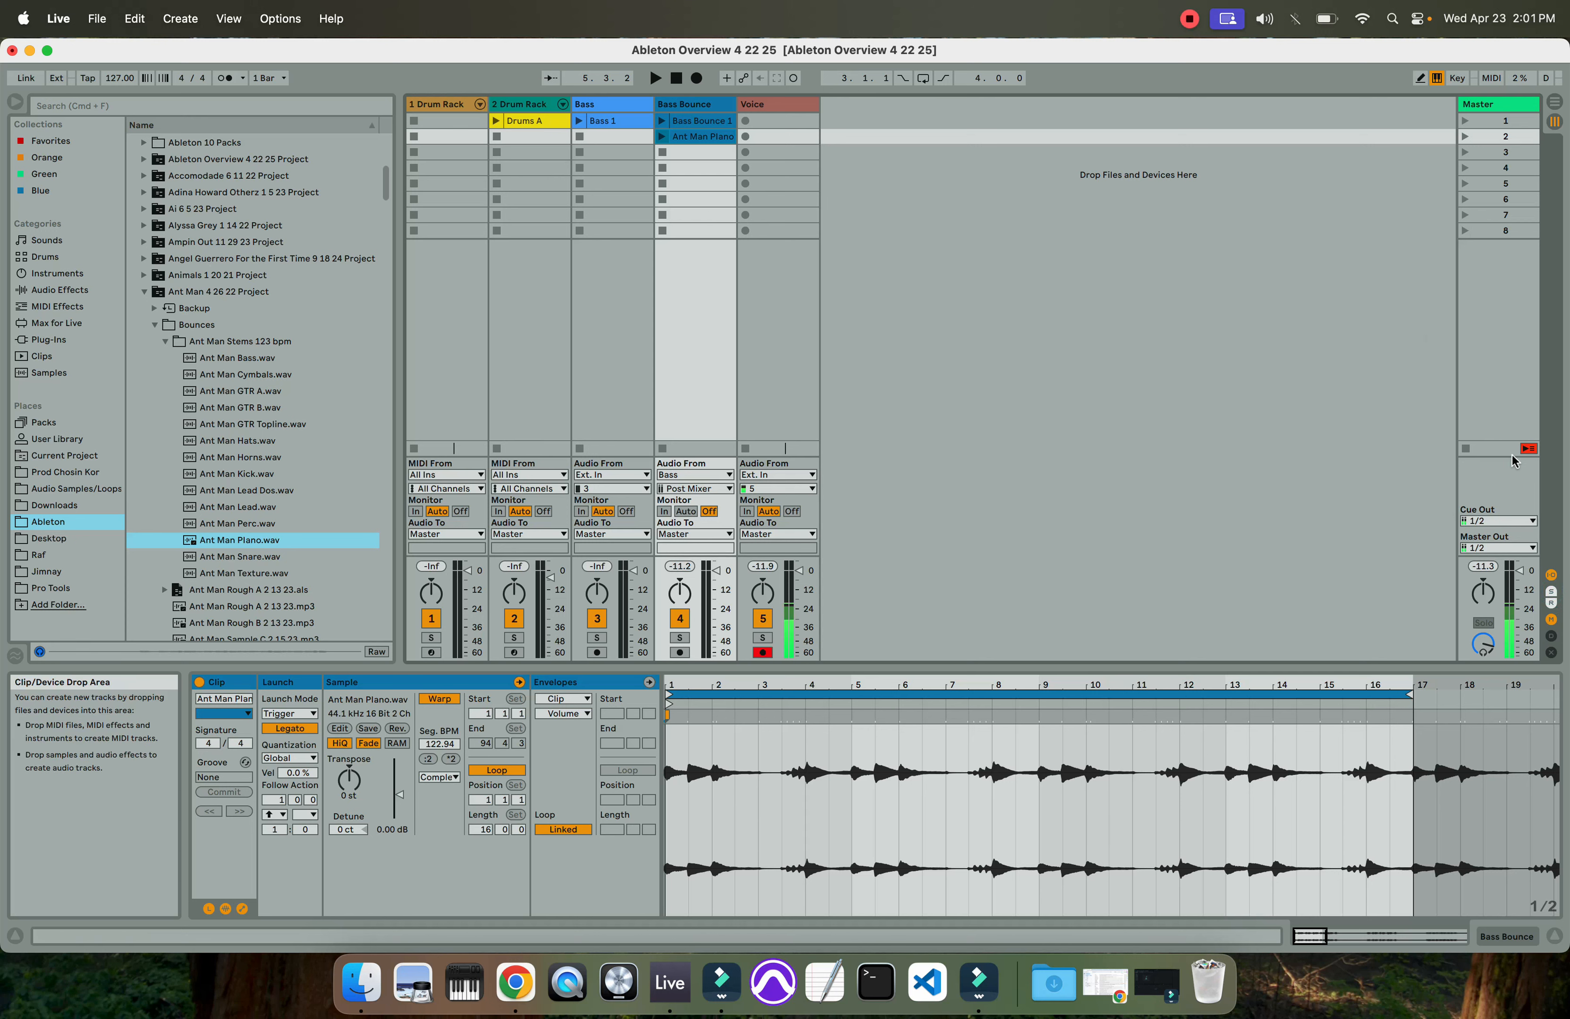
{"action": "left_click", "coordinate": [1551, 620]}
{"action": "left_click", "coordinate": [1550, 622]}
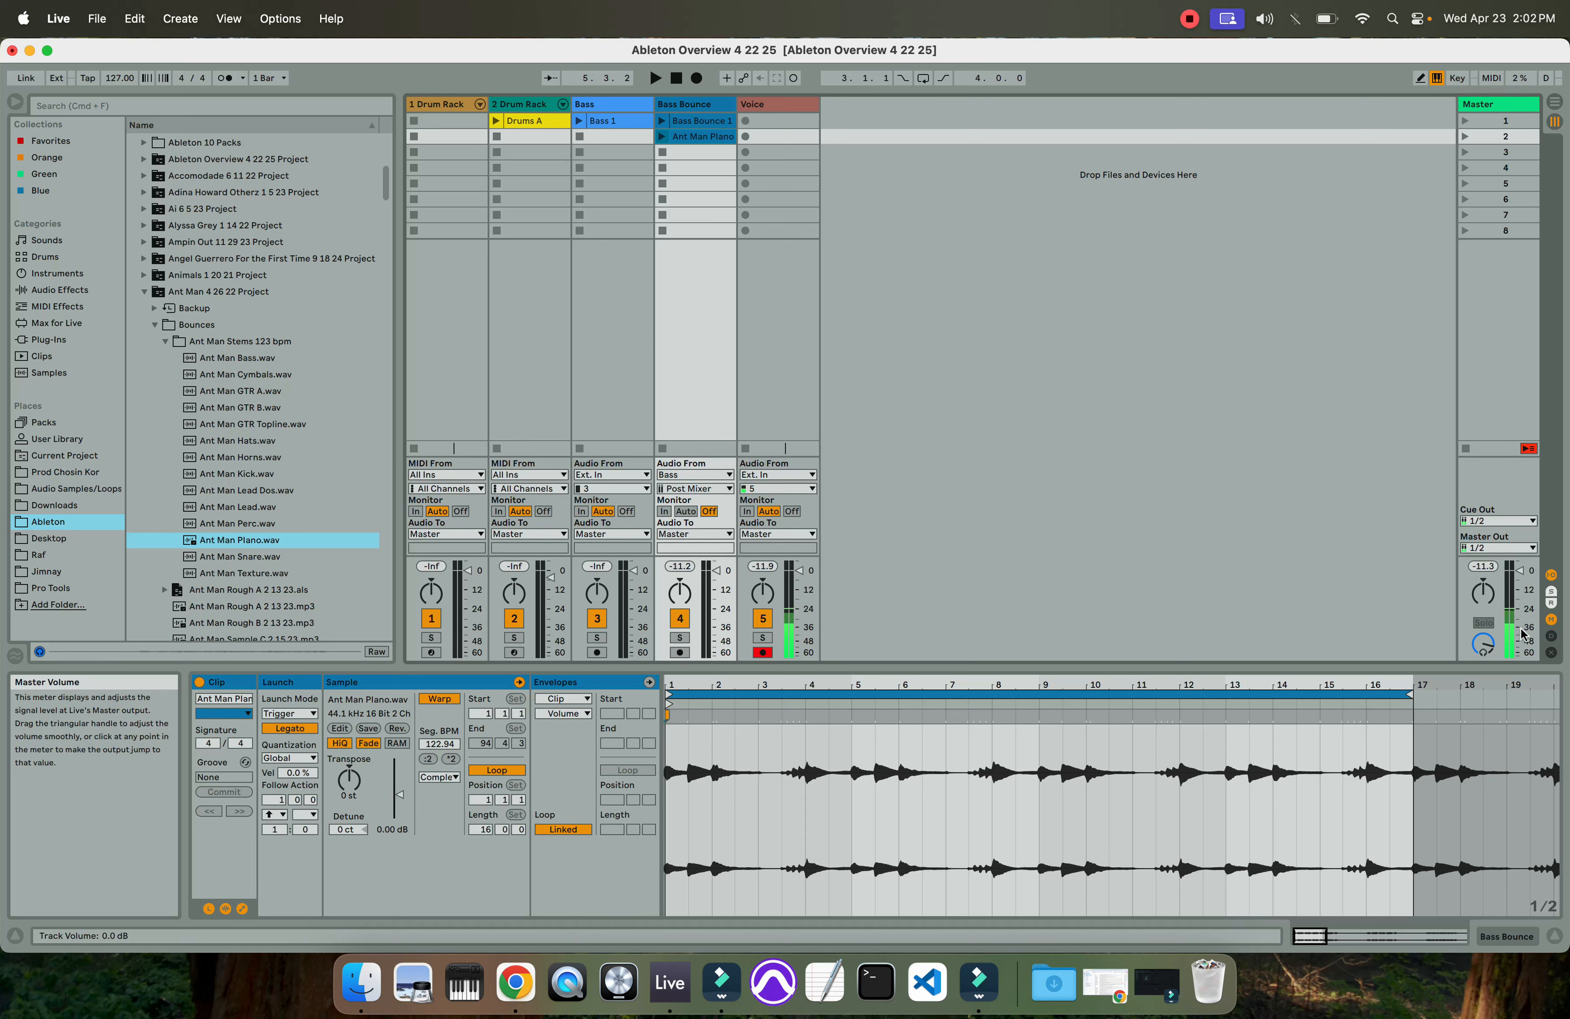
Show and hide the Track Delay section in the Session view, and display the Crossfader section
{"action": "left_click", "coordinate": [1551, 640]}
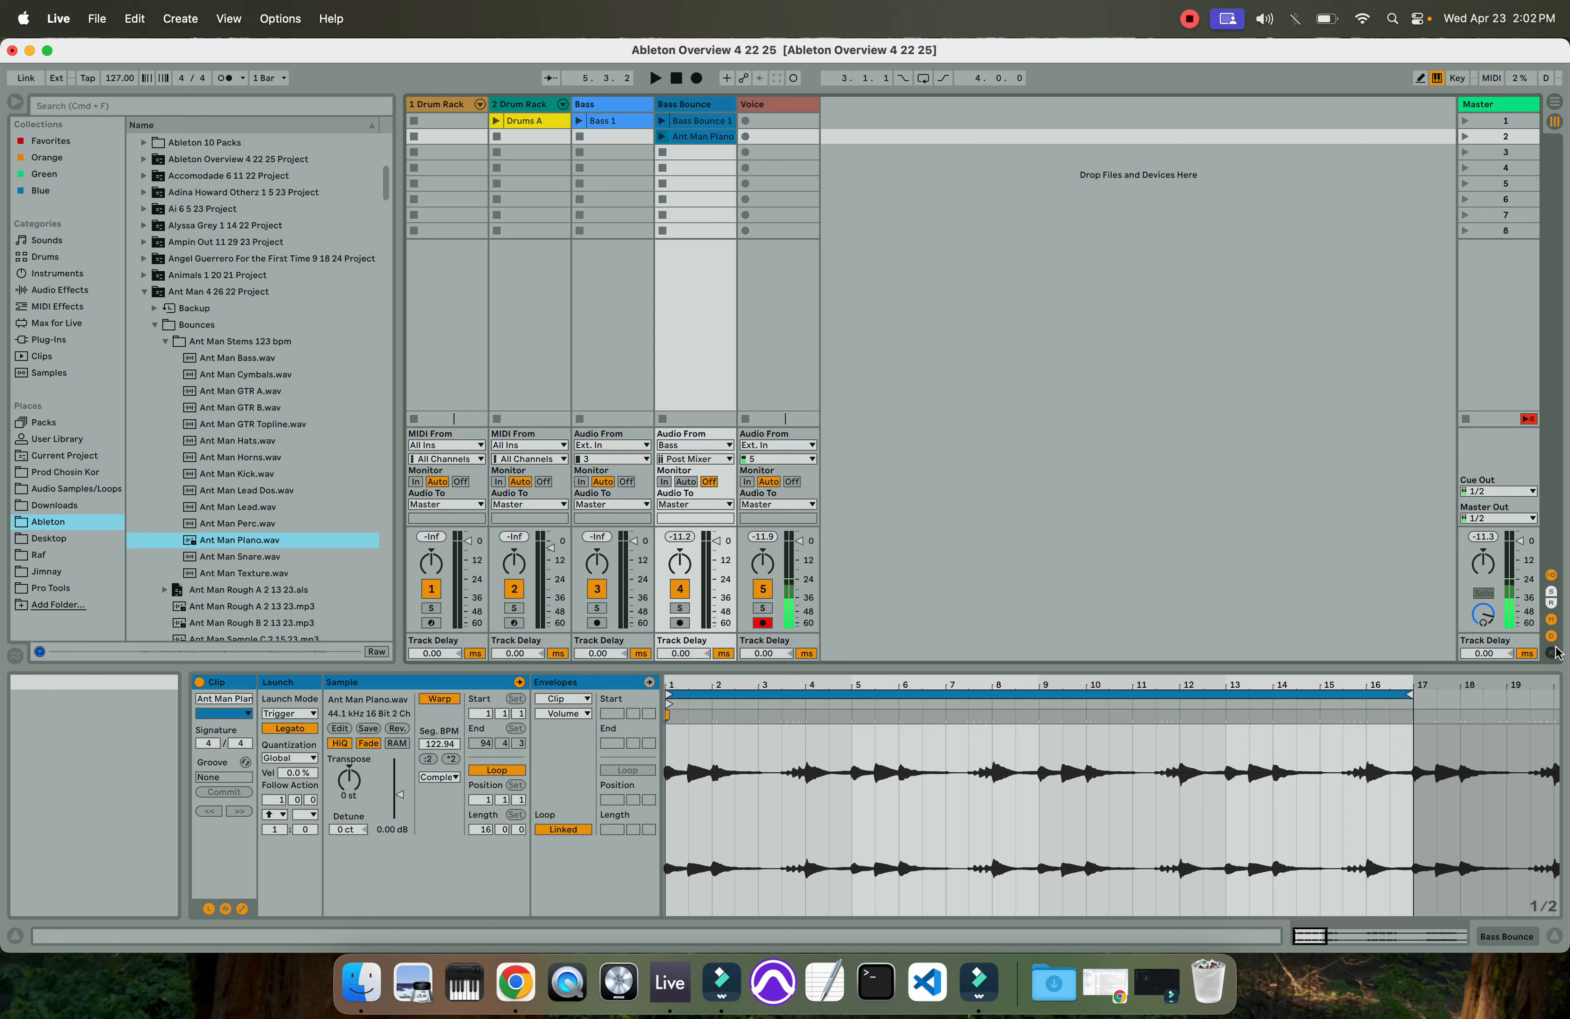
{"action": "left_click", "coordinate": [1551, 637]}
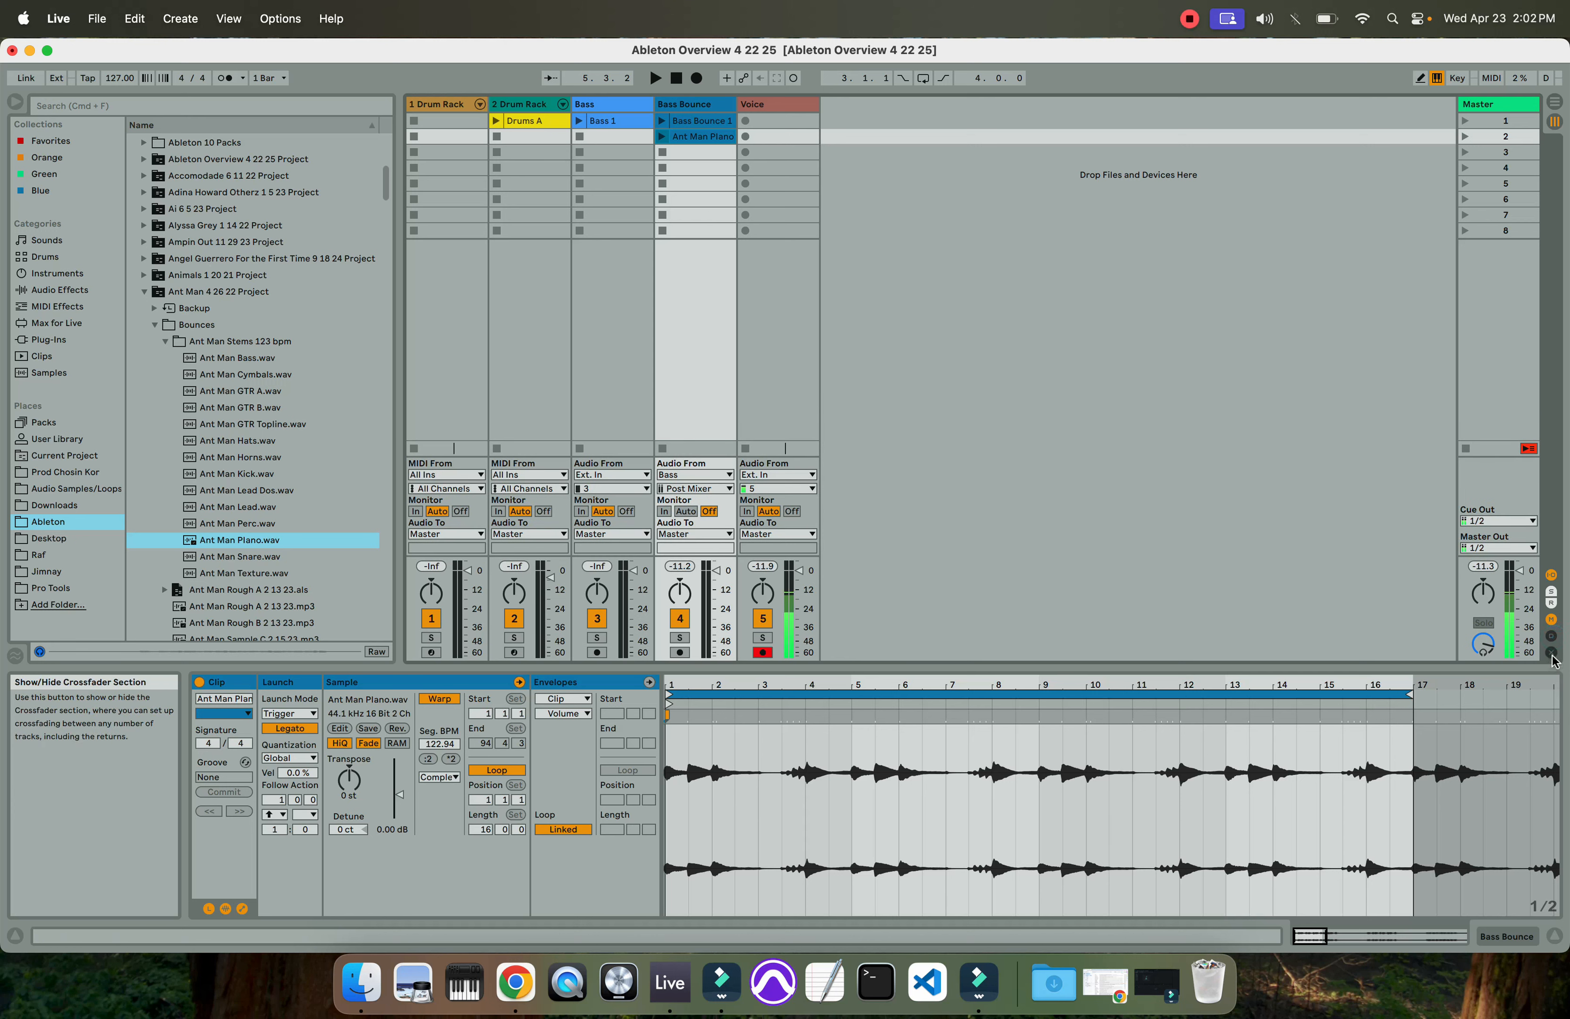
{"action": "left_click", "coordinate": [1552, 657]}
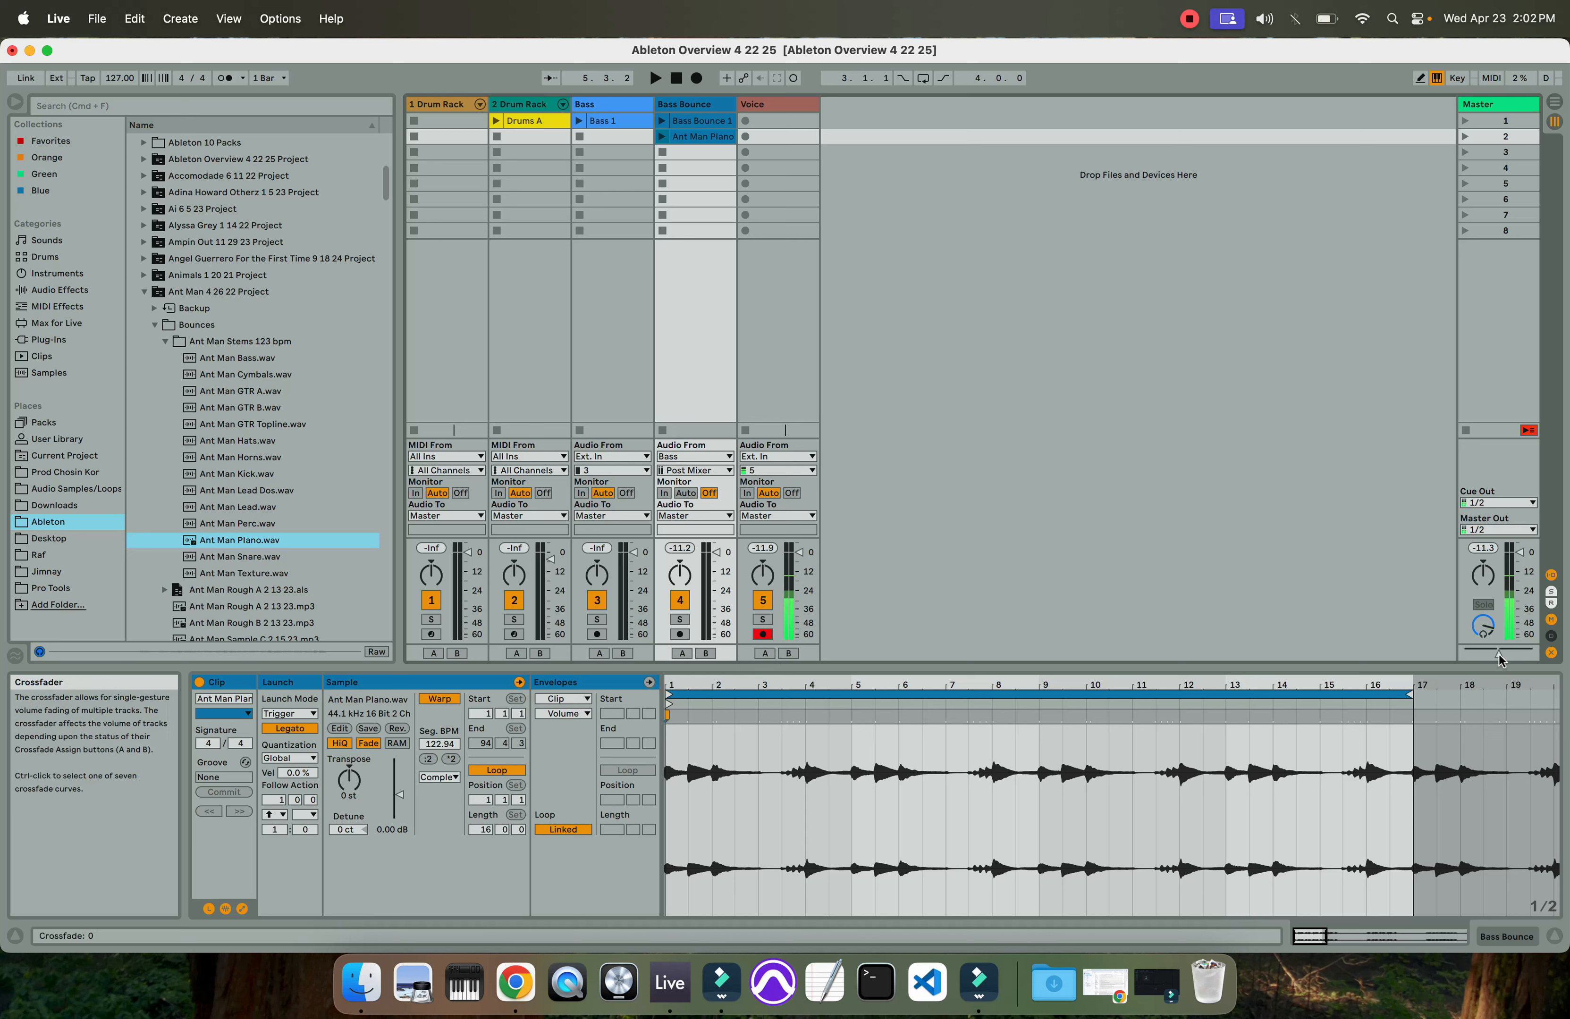
Try moving the crossfader to side A and back to centre, and assign the Bass track to A and Bass Bounce to B
{"action": "left_click_drag", "start_coordinate": [1499, 655], "coordinate": [1465, 653]}
{"action": "left_click_drag", "start_coordinate": [1497, 653], "coordinate": [1498, 653]}
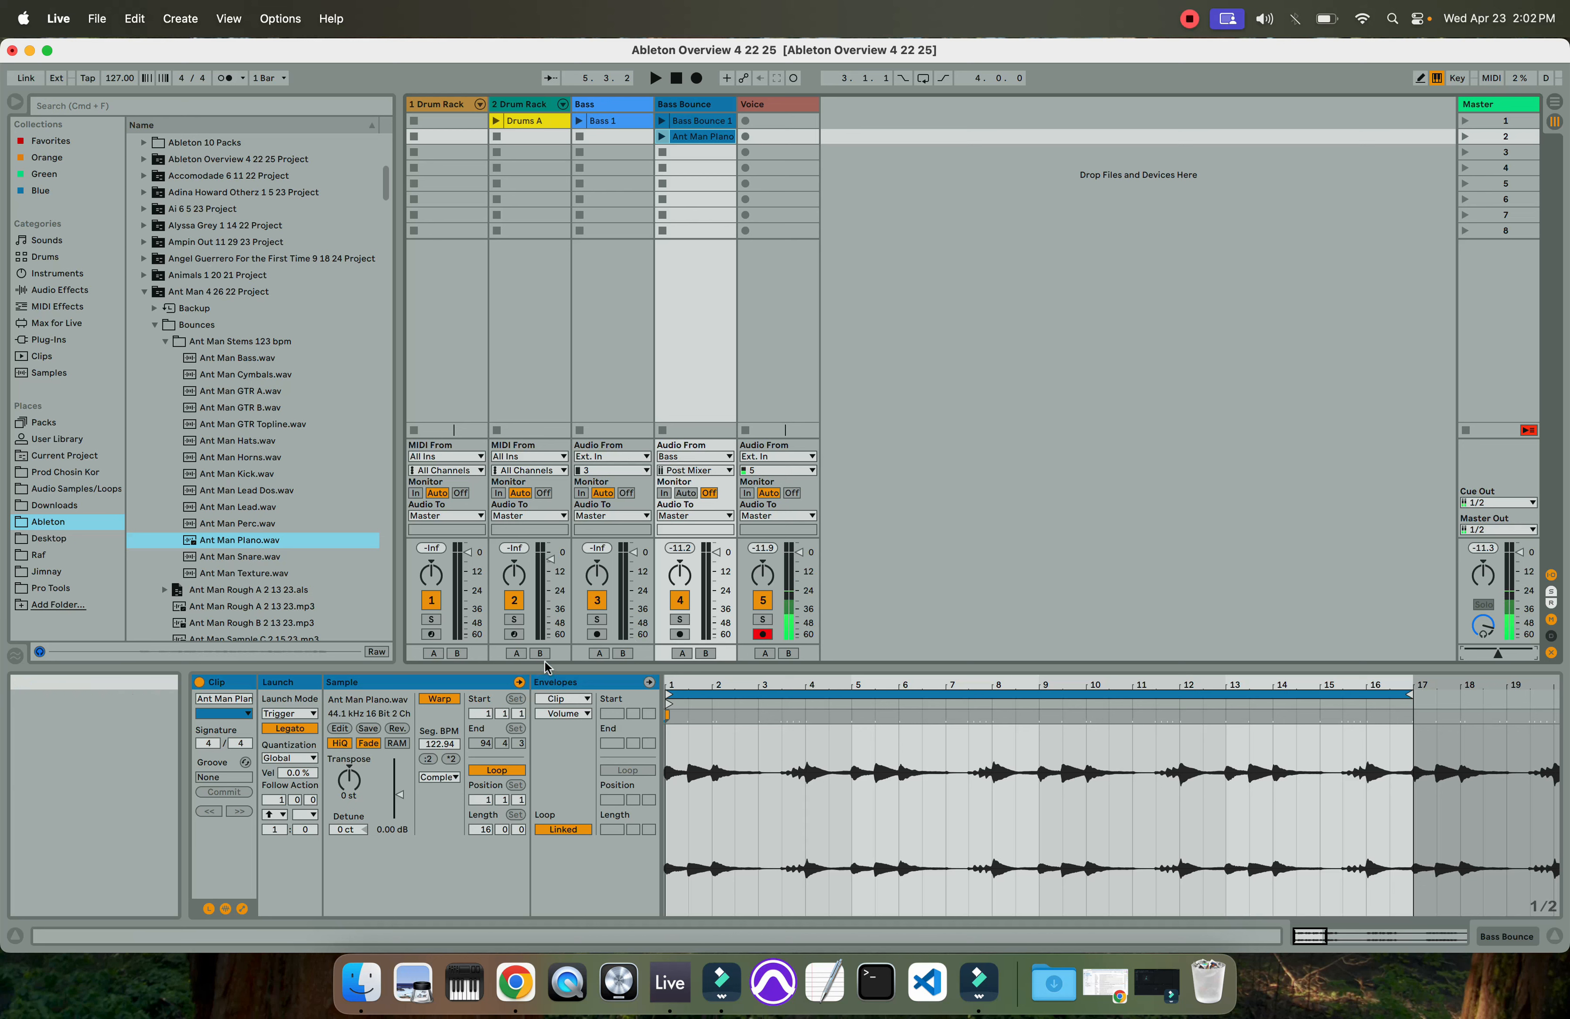
{"action": "left_click", "coordinate": [599, 653]}
{"action": "left_click", "coordinate": [705, 654]}
Launch the Ant Man Piano and Bass 1 clips, blend them with the crossfader, and stop playback
{"action": "left_click", "coordinate": [663, 137]}
{"action": "left_click", "coordinate": [579, 120]}
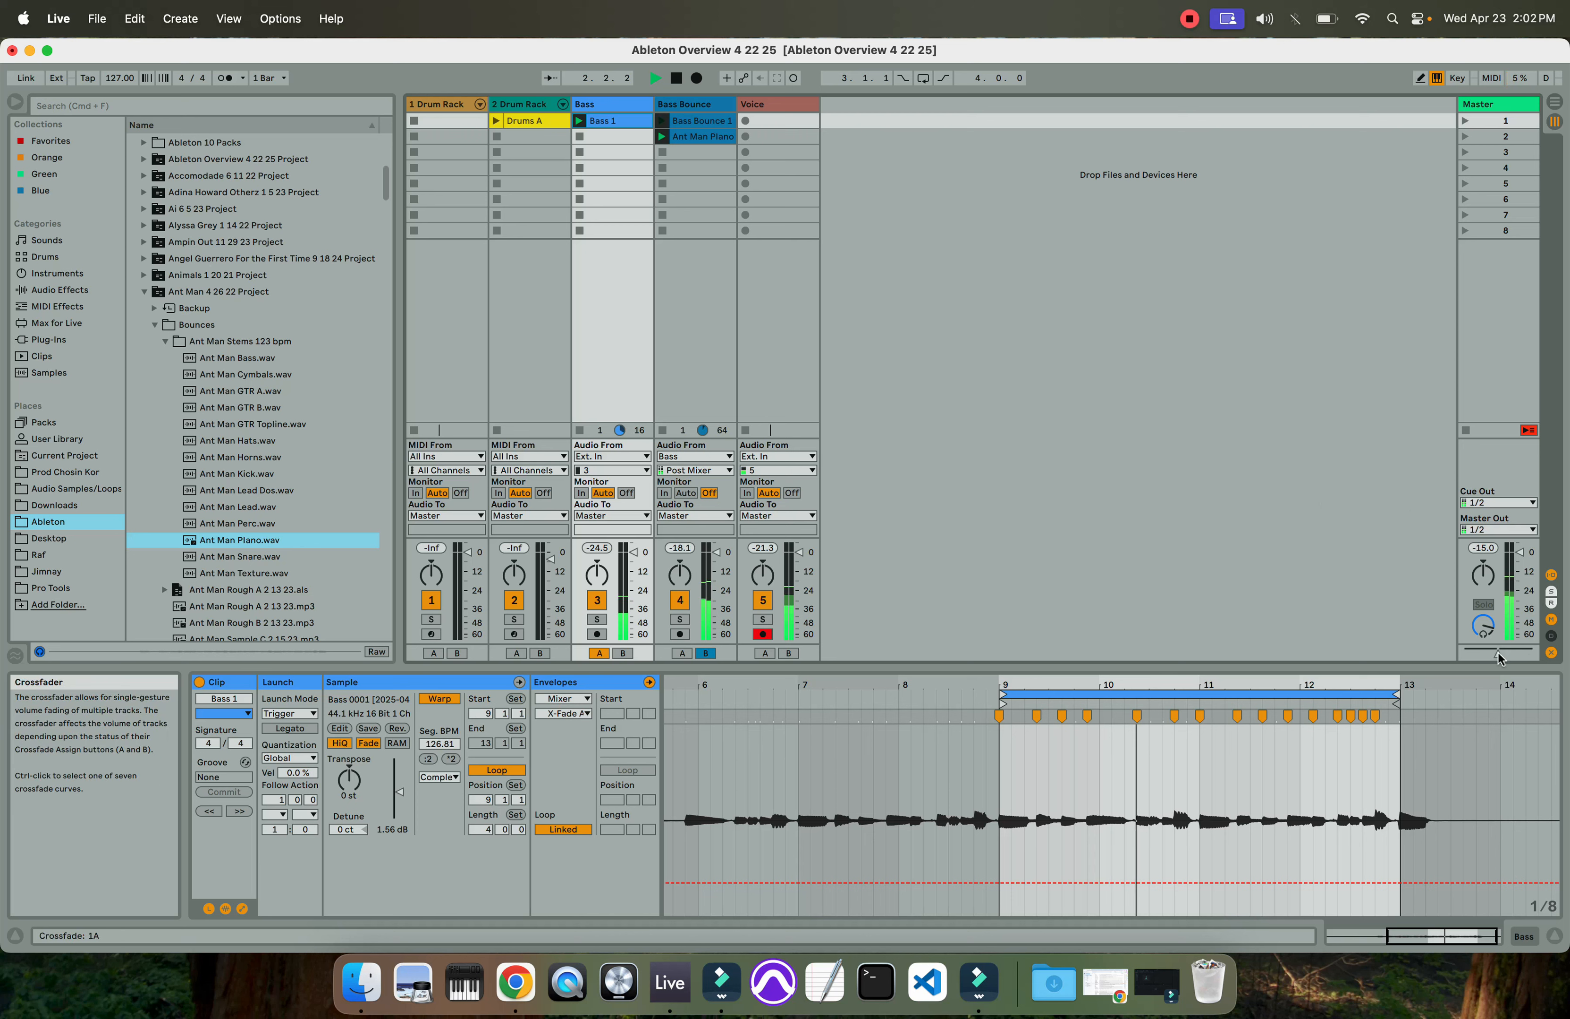
{"action": "mouse_move", "coordinate": [1497, 654]}
{"action": "left_mouse_down"}
{"action": "mouse_move", "coordinate": [1466, 656]}
{"action": "mouse_move", "coordinate": [1530, 656]}
{"action": "mouse_move", "coordinate": [1504, 654]}
{"action": "left_mouse_up"}
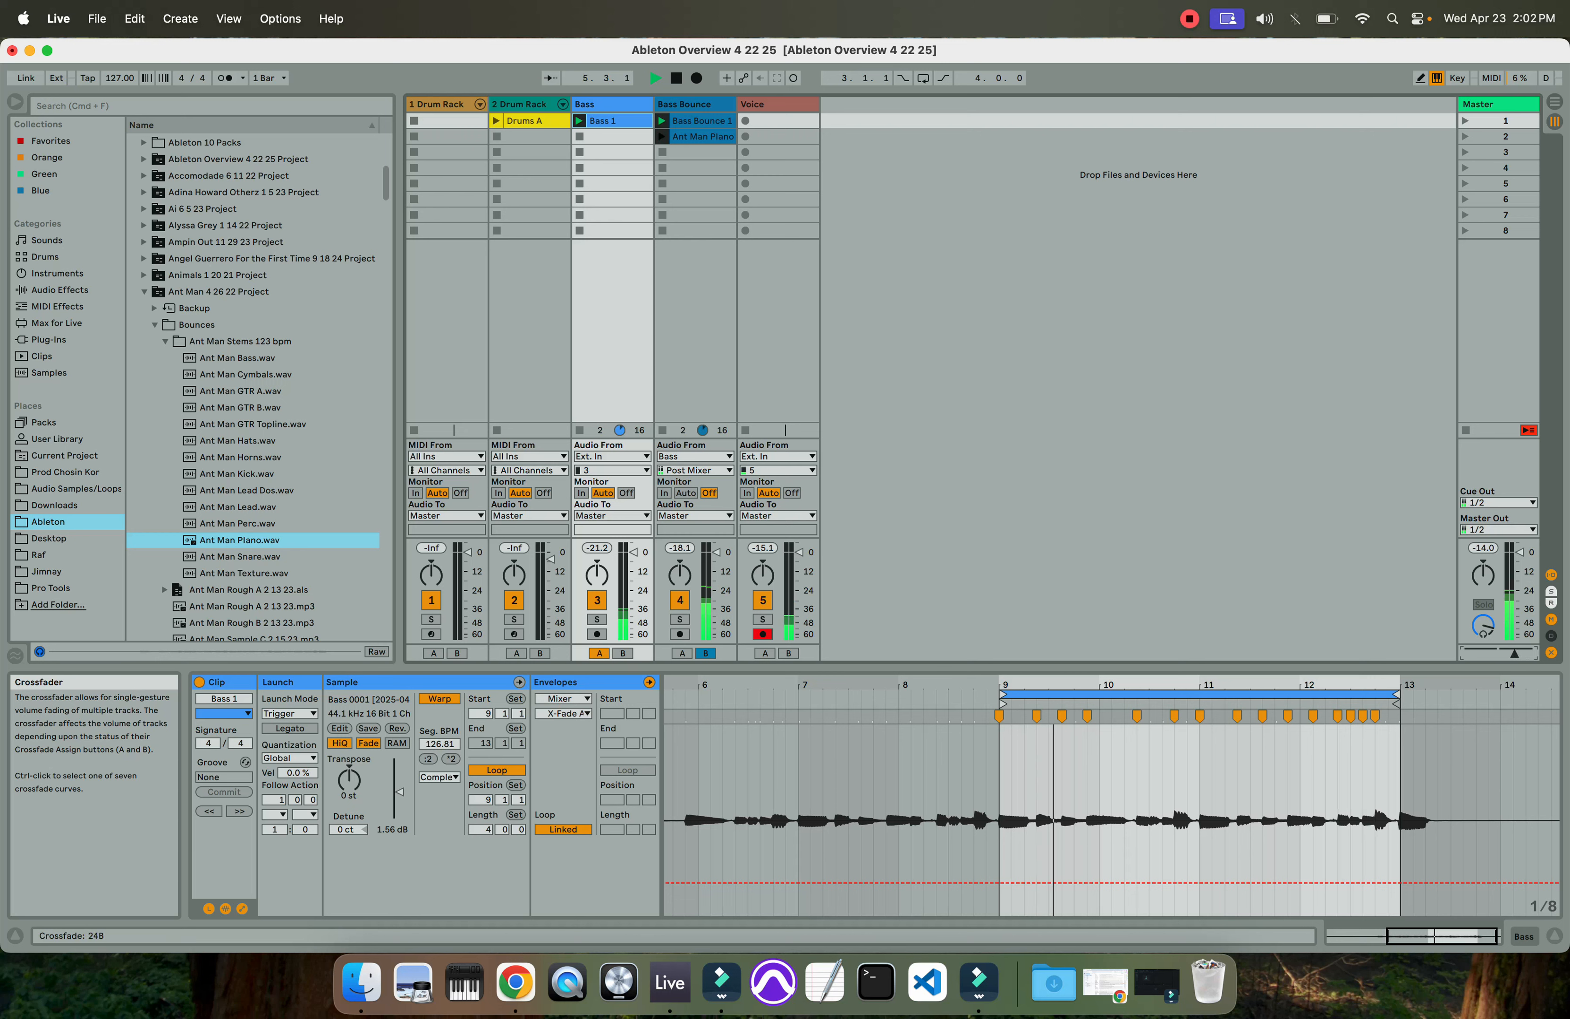
{"action": "key", "text": "space"}
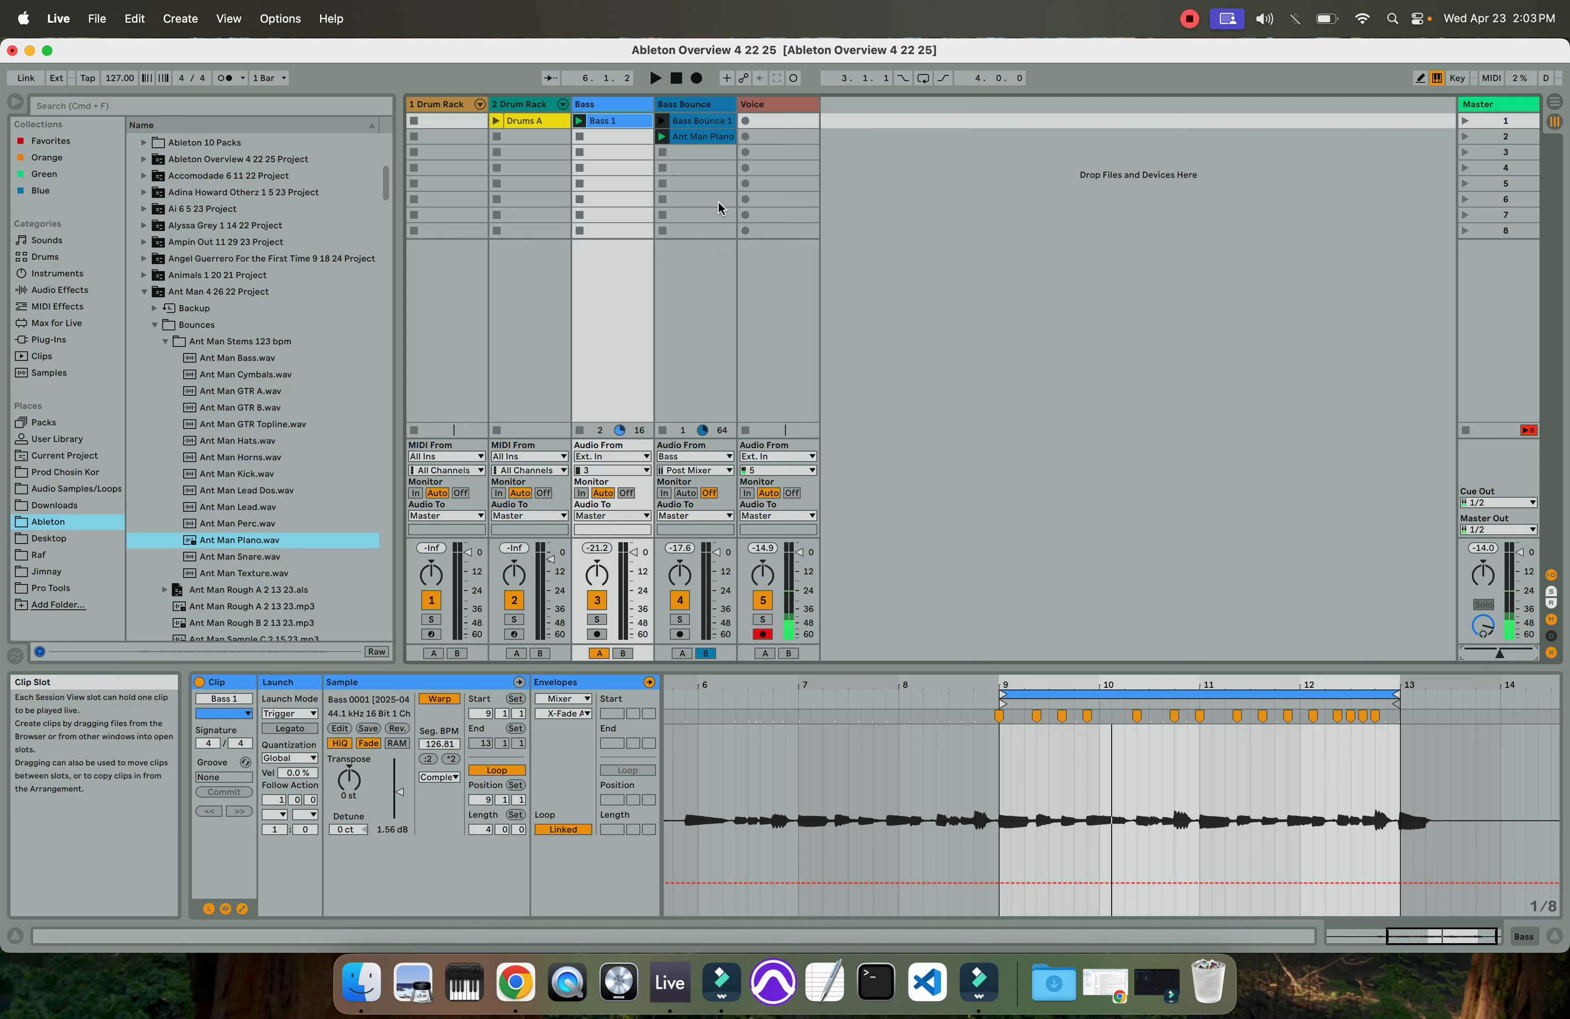
Clear the crossfade assignments of the Bass and Bass Bounce tracks and stop the Bass Bounce track's clips
{"action": "left_click", "coordinate": [706, 654]}
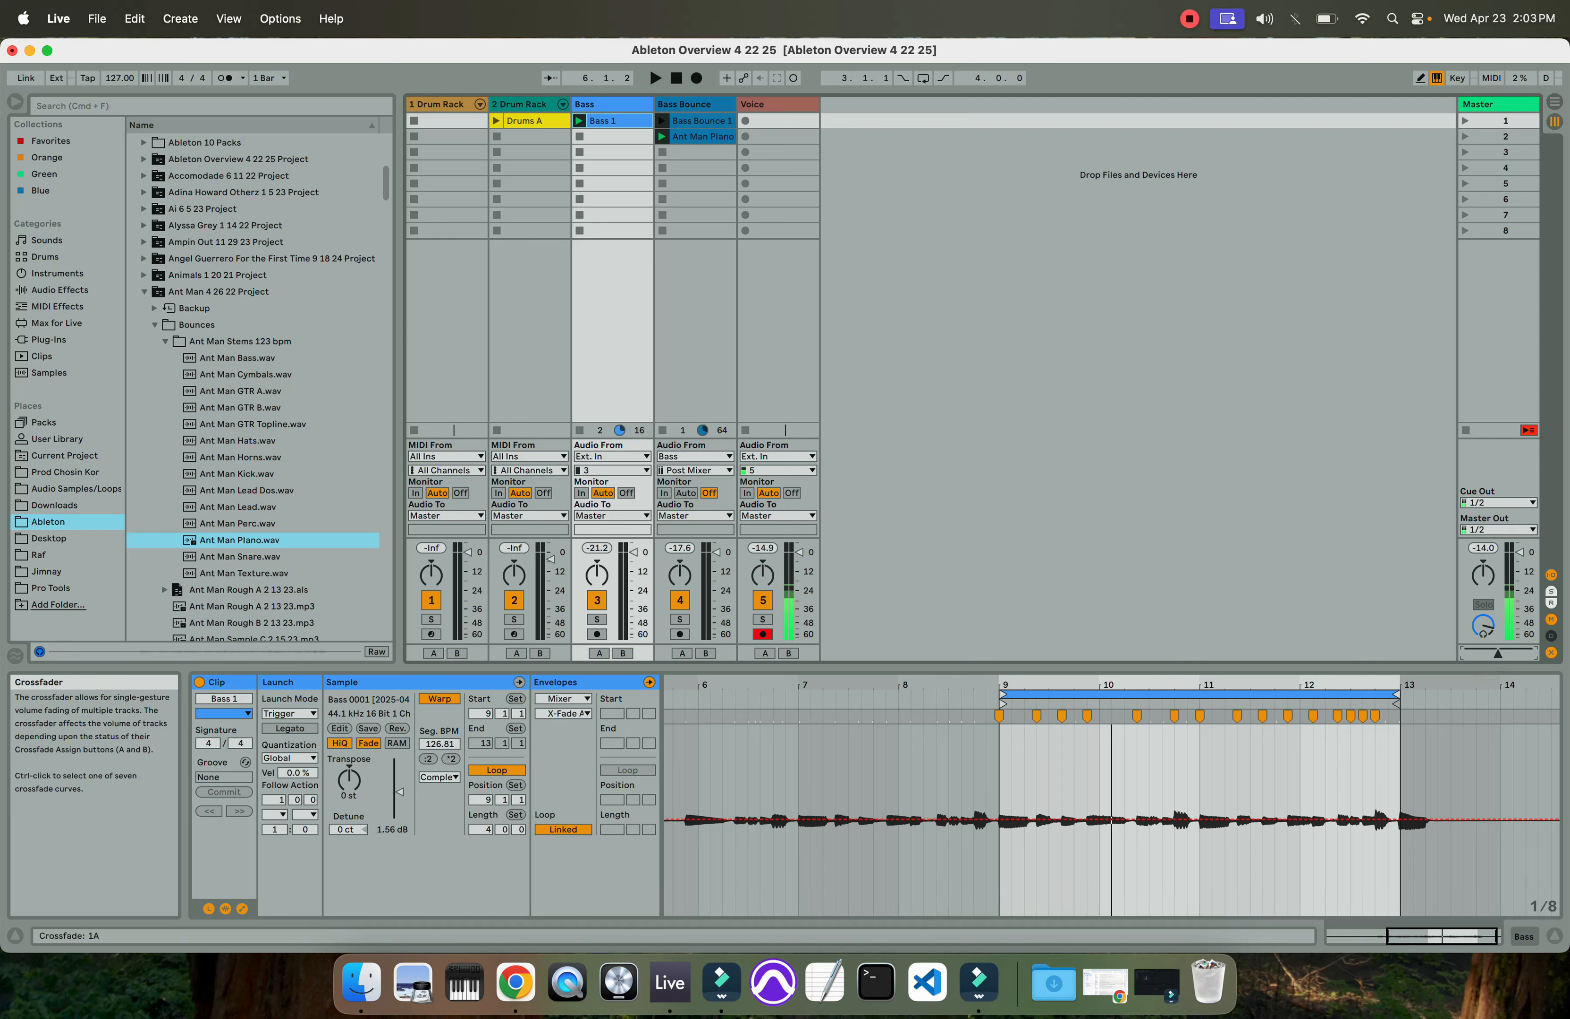
{"action": "left_click", "coordinate": [662, 430]}
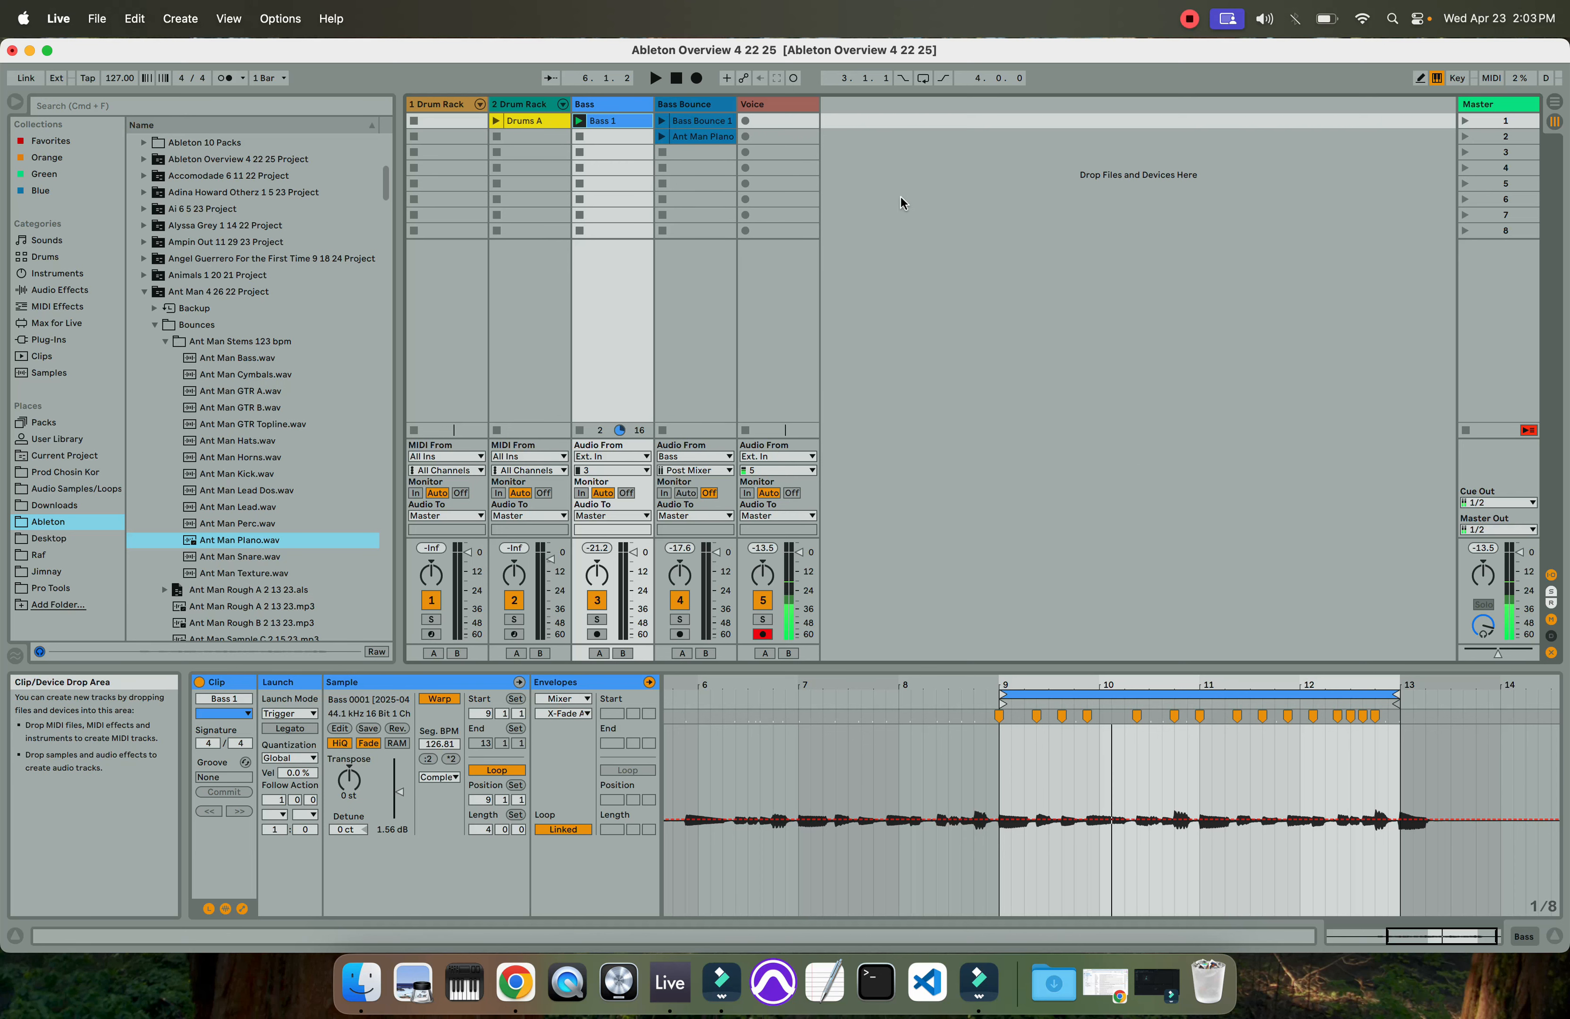
Copy the Drums A clip from the Session view to the start of the 2 Drum Rack track in the Arrangement view
{"action": "key", "text": "Tab"}
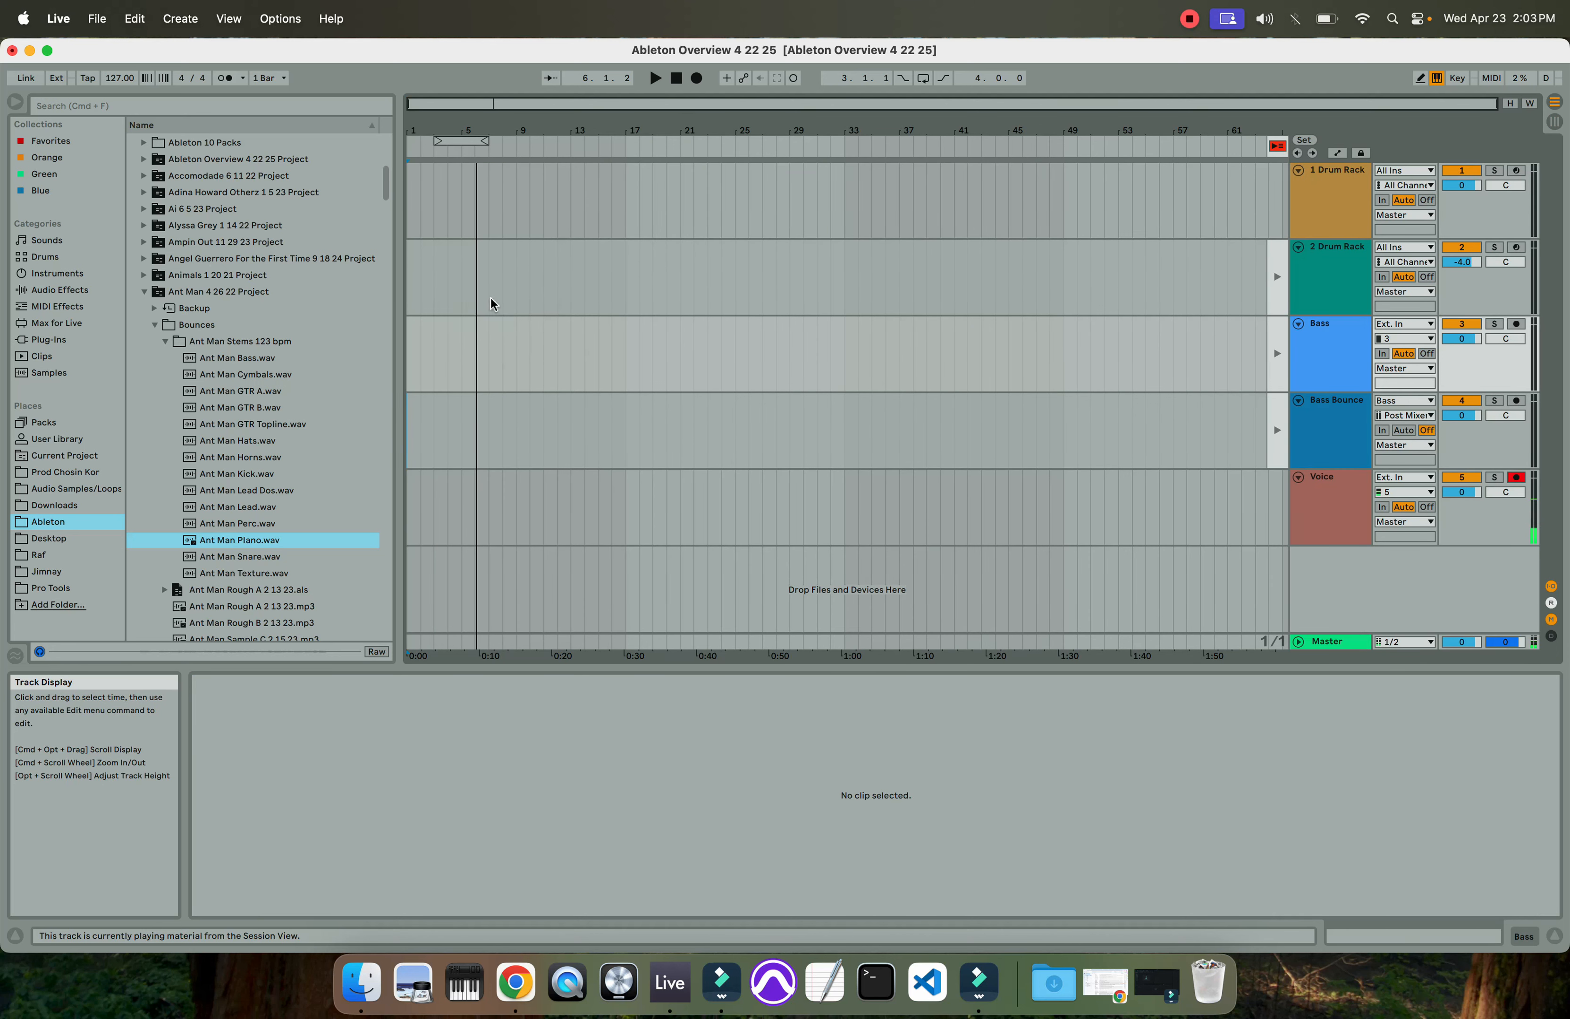
{"action": "key", "text": "Tab"}
{"action": "left_click", "coordinate": [524, 122]}
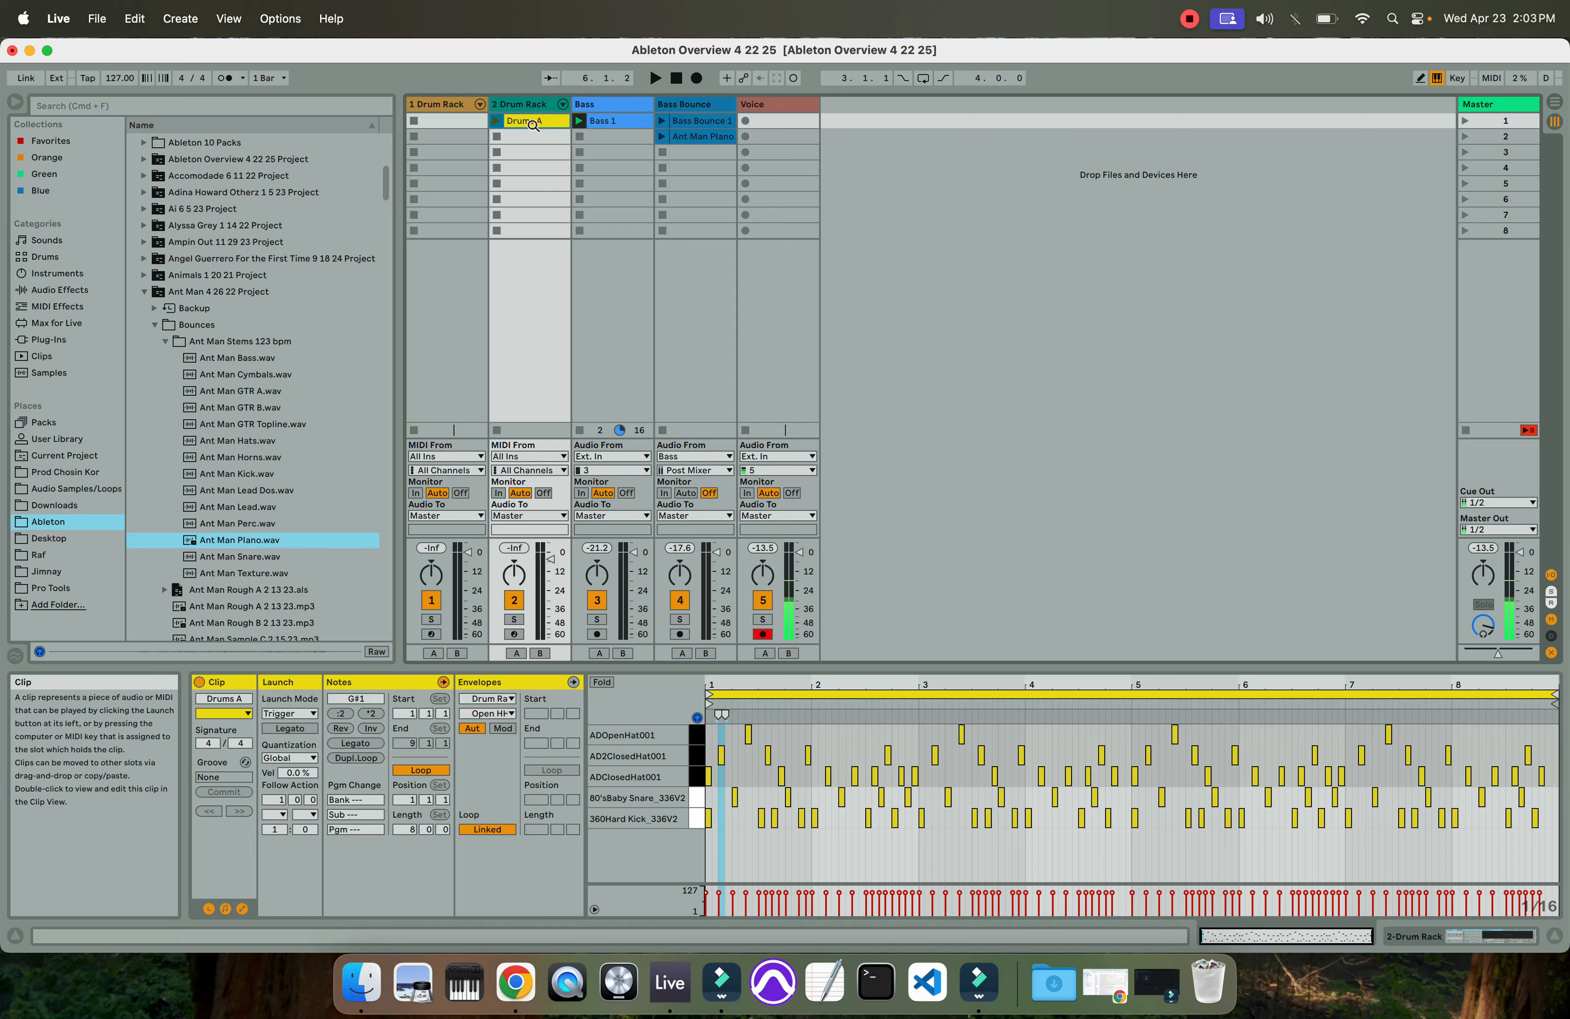
{"action": "key", "text": "Tab"}
{"action": "left_click", "coordinate": [412, 259]}
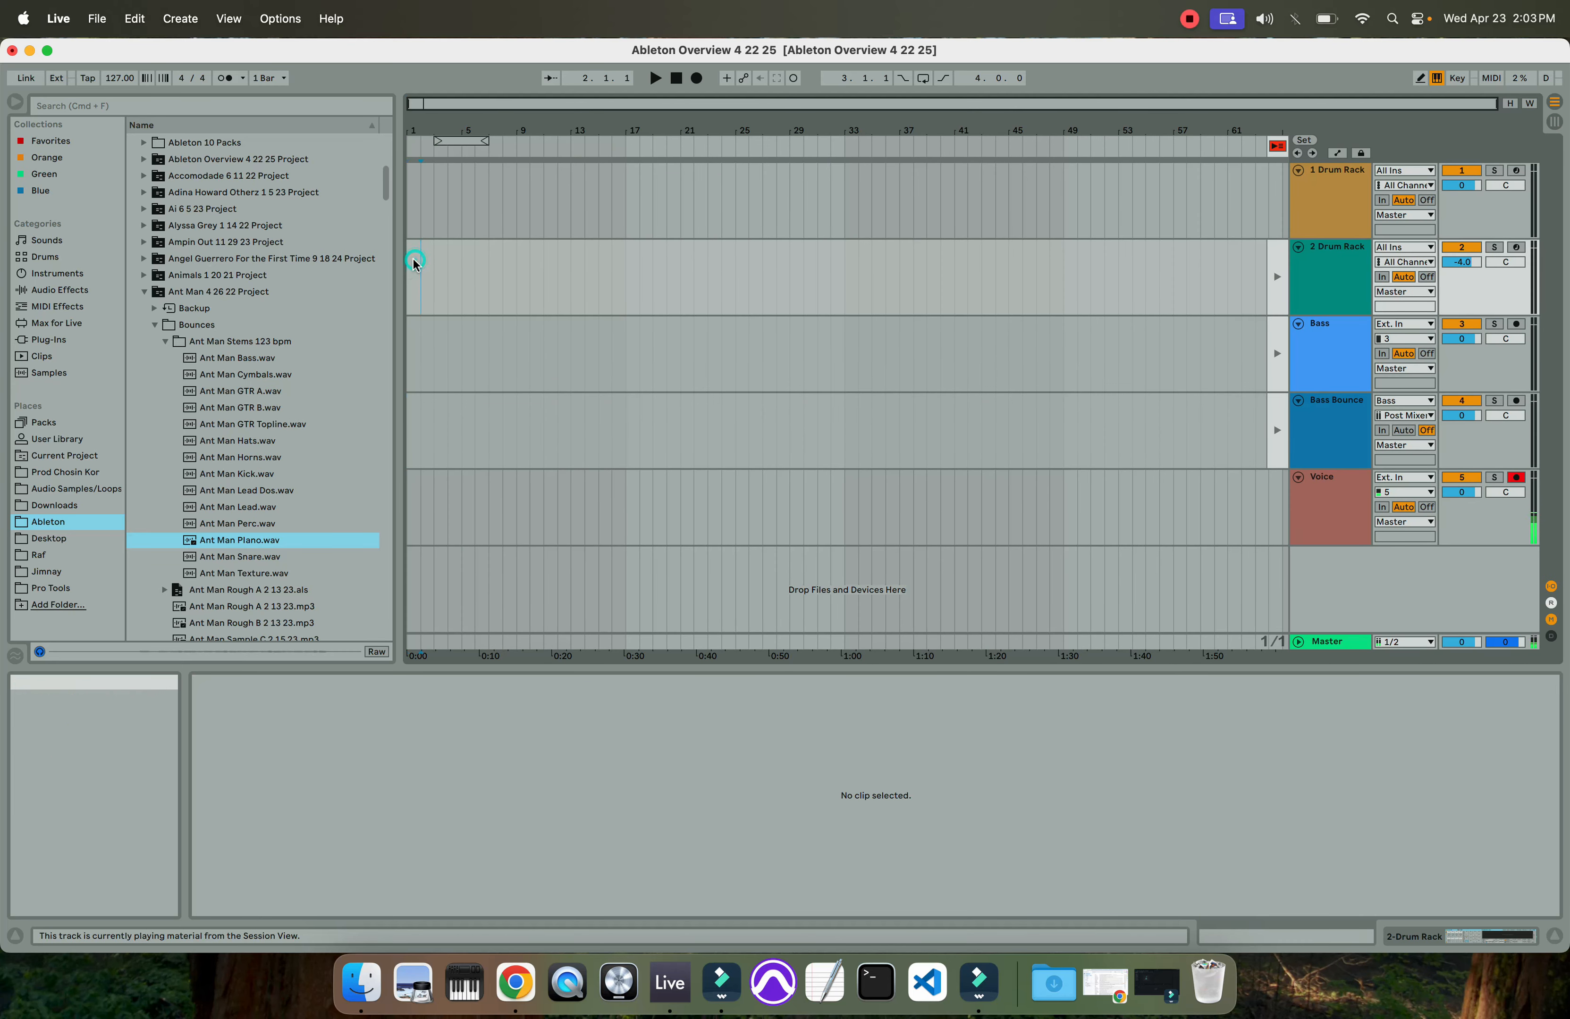
{"action": "key", "text": "super+v"}
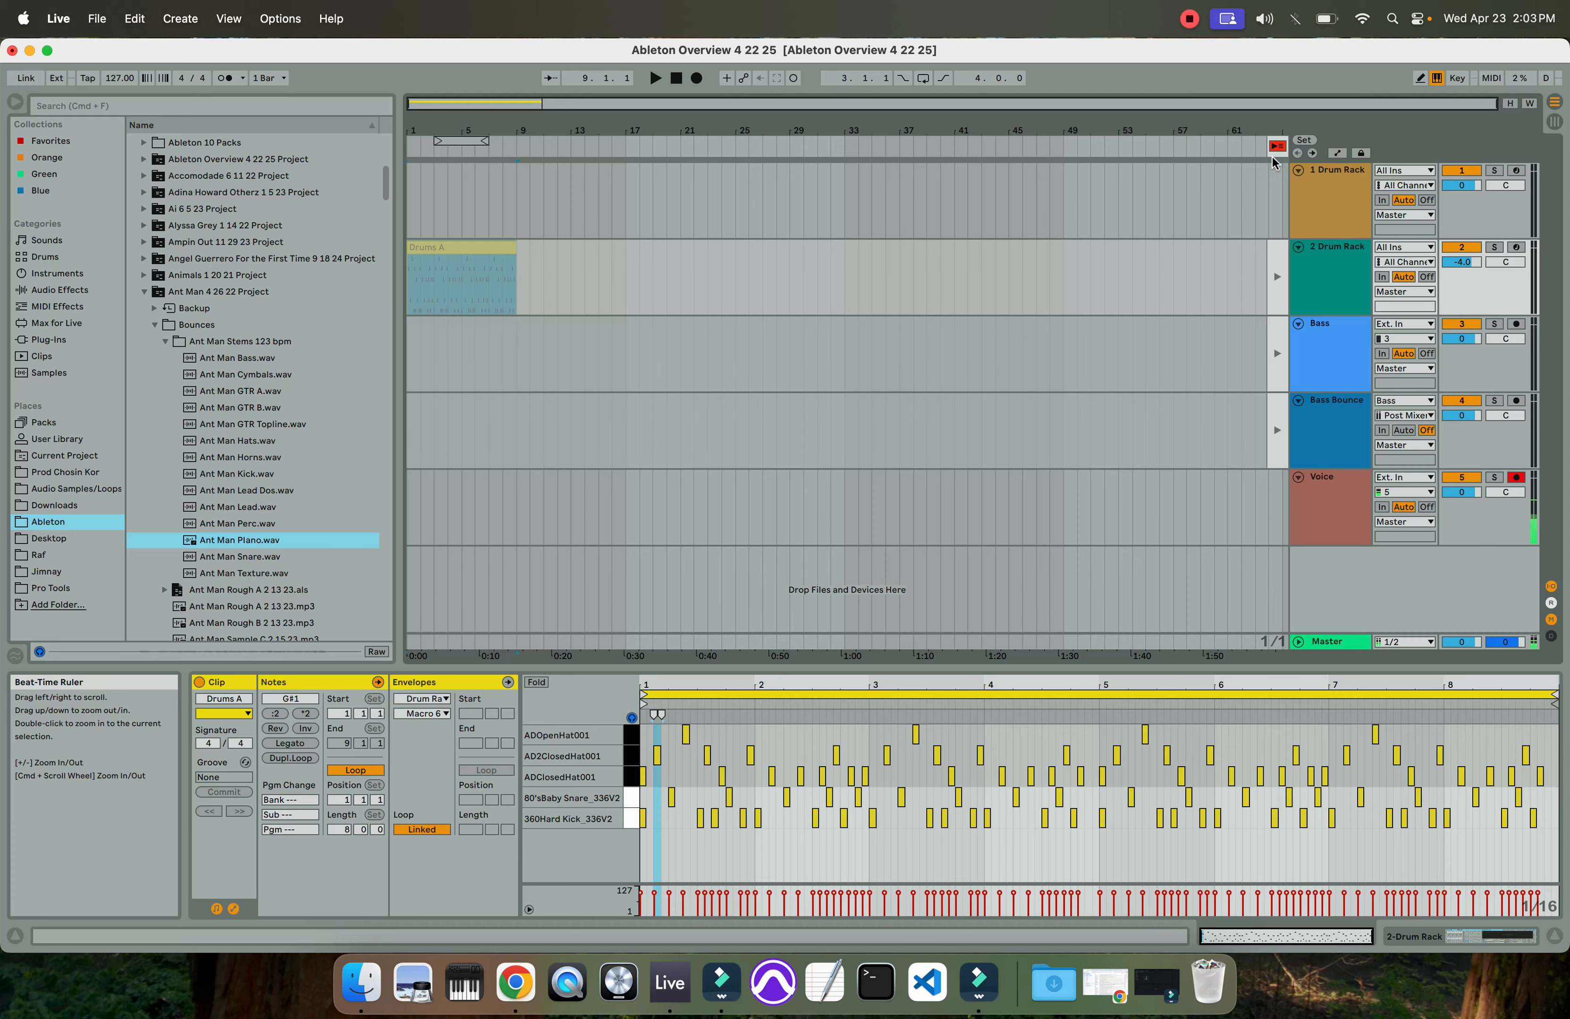
Compare the two views, and return first the 2 Drum Rack track and then all tracks to arrangement playback
{"action": "key", "text": "Tab"}
{"action": "key", "text": "Tab"}
{"action": "key", "text": "Tab"}
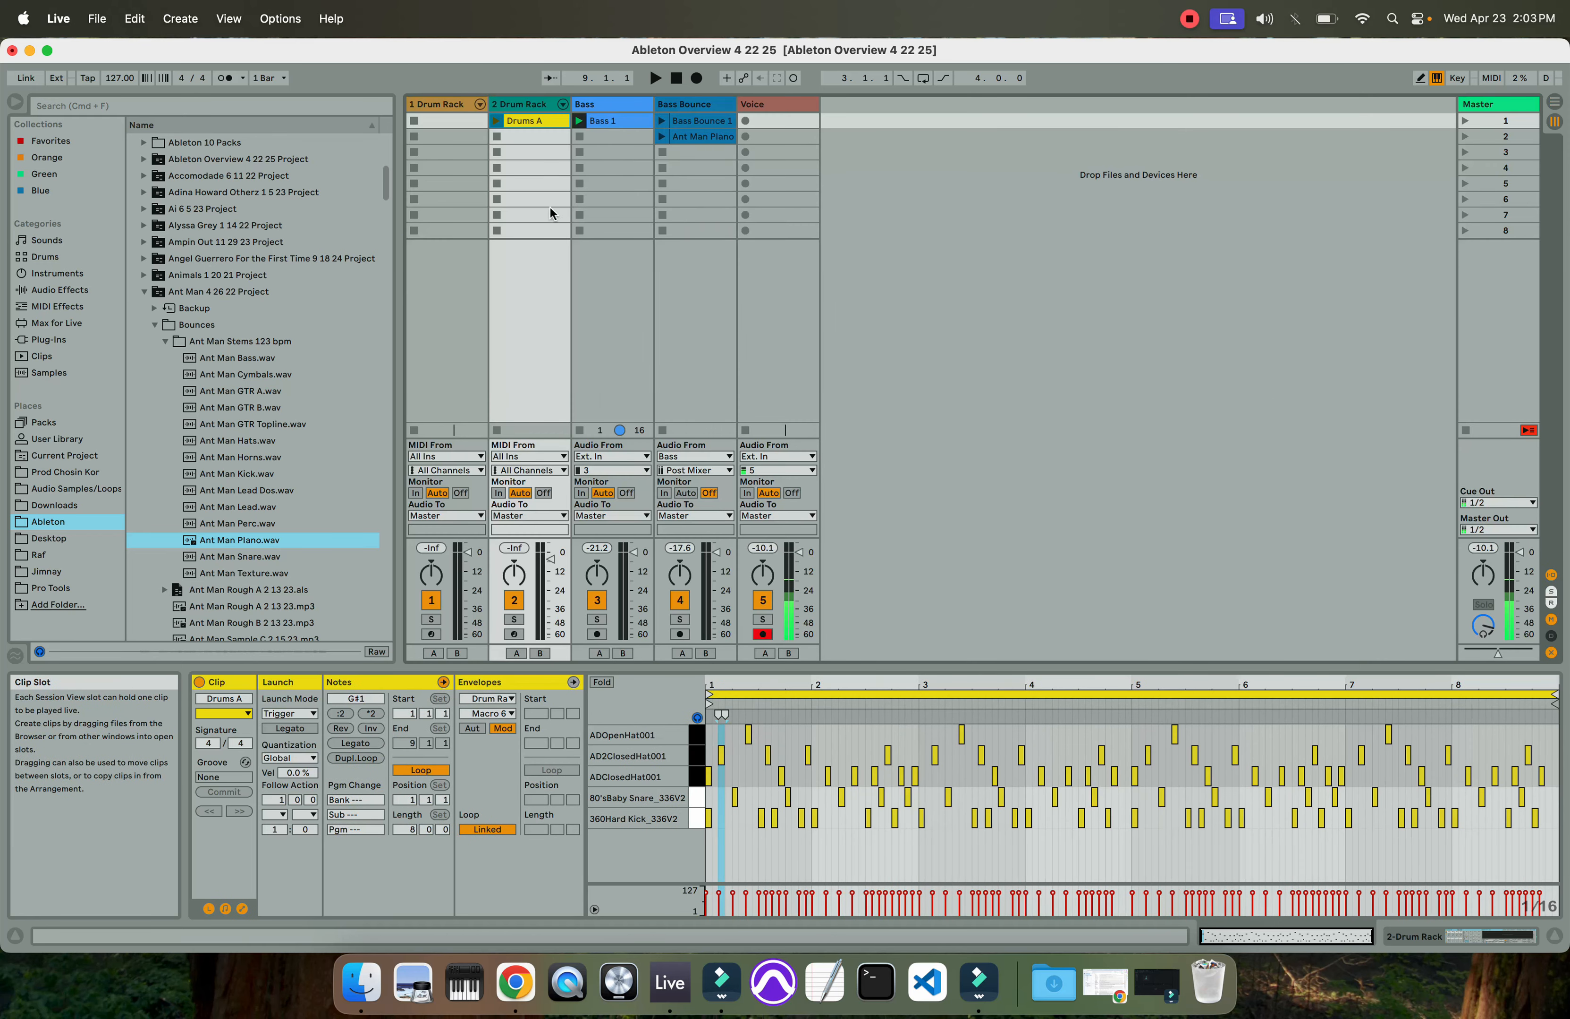
{"action": "key", "text": "Tab"}
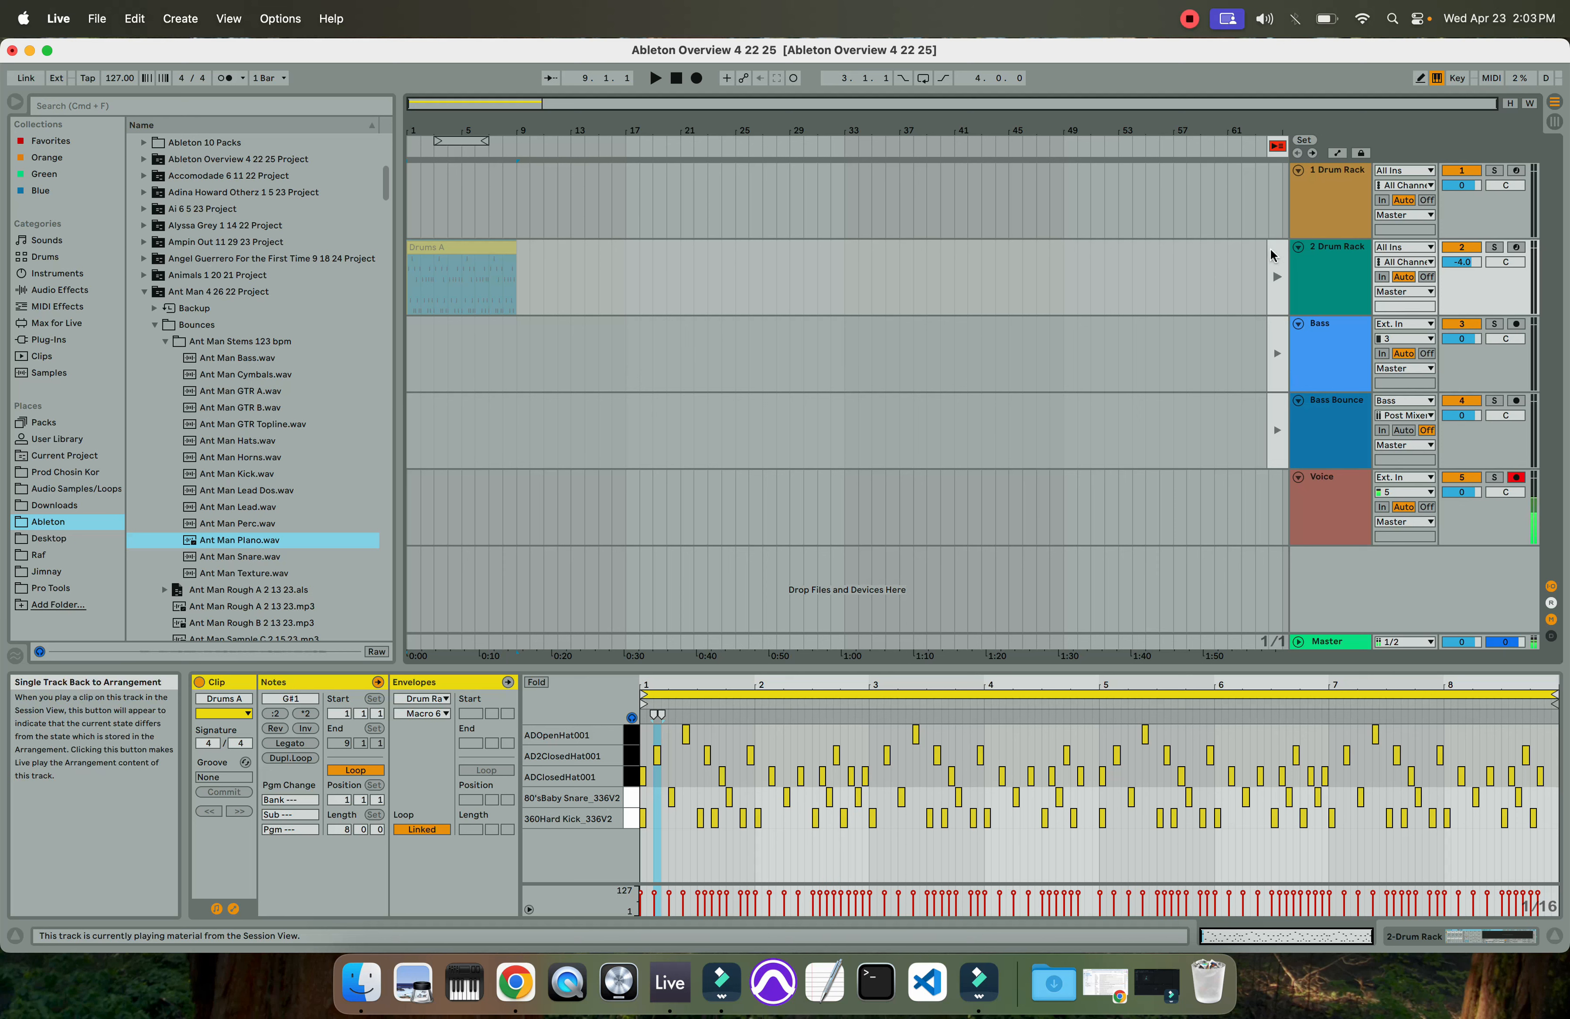
{"action": "left_click", "coordinate": [1276, 279]}
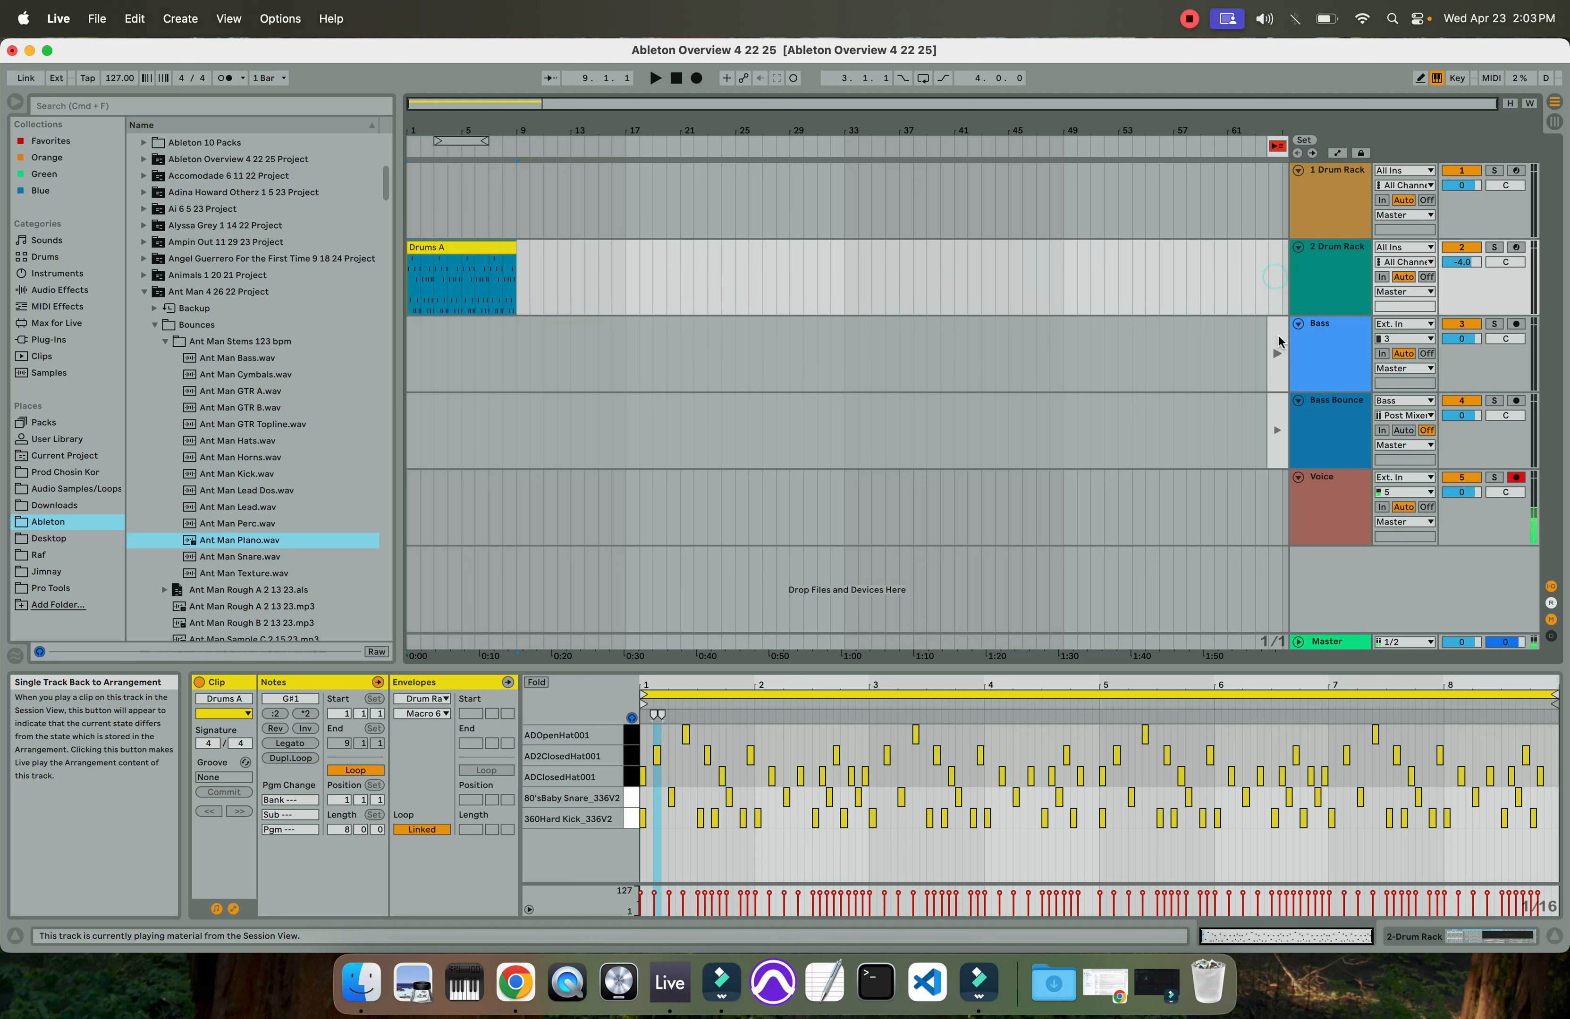
{"action": "left_click", "coordinate": [1276, 145]}
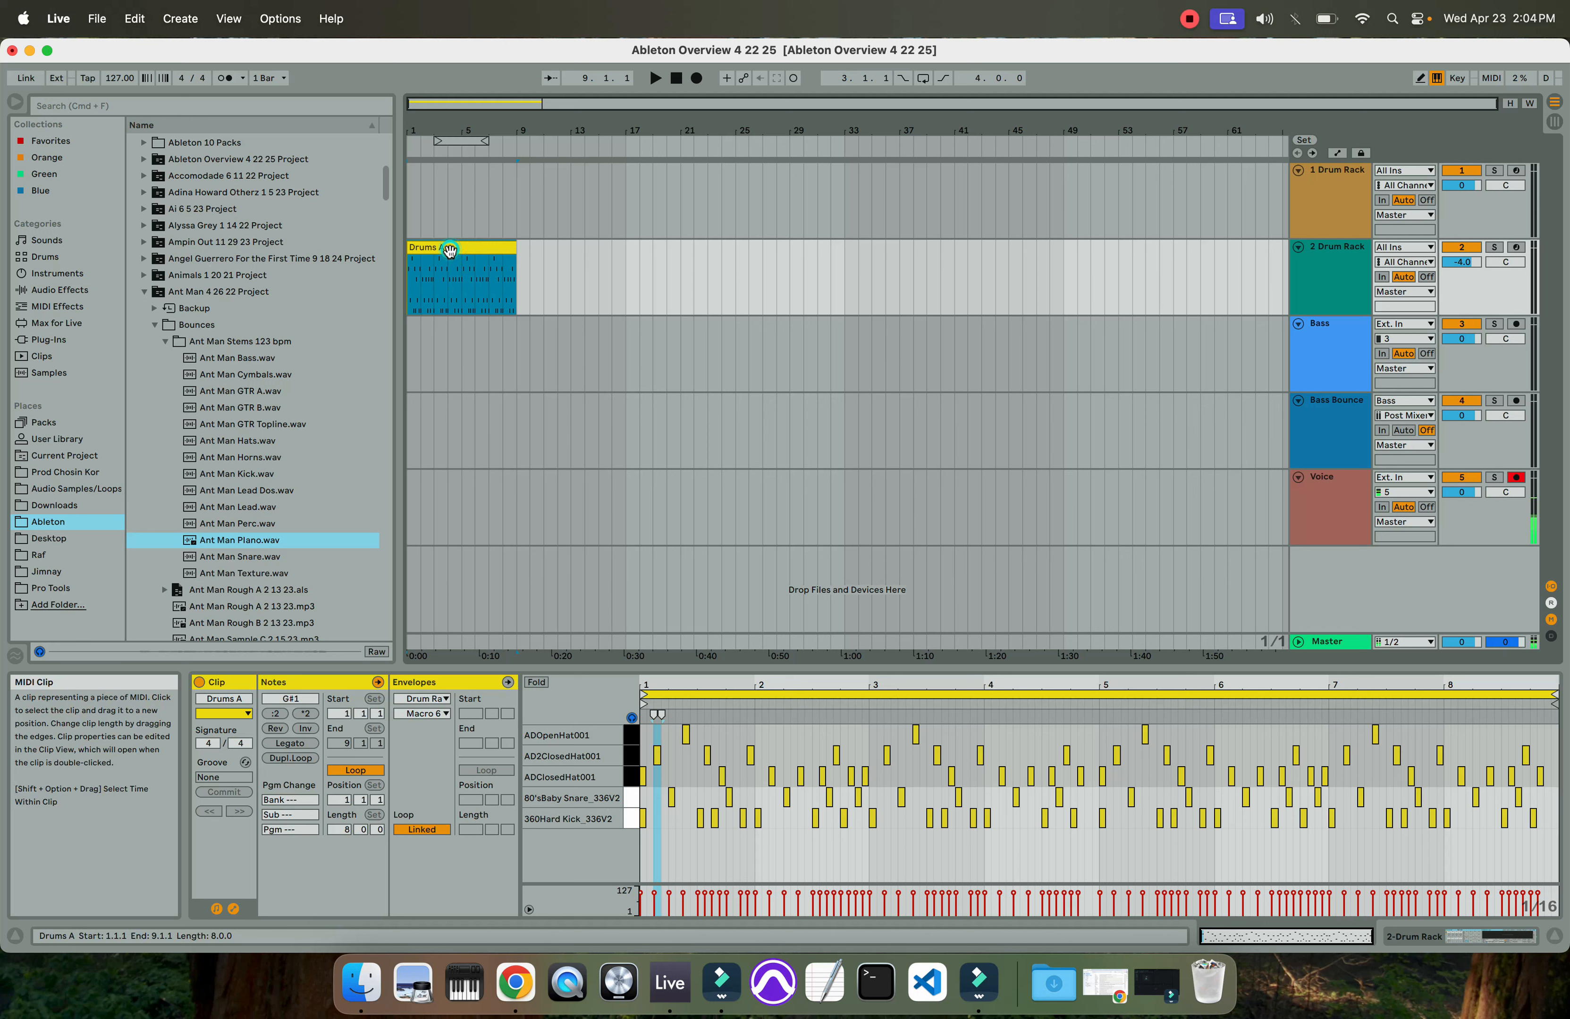
Loop the arrangement for 8 bars from 1.1.1 over the Drums A clip, and test playback from bar 8 across the loop point
{"action": "left_click", "coordinate": [437, 141]}
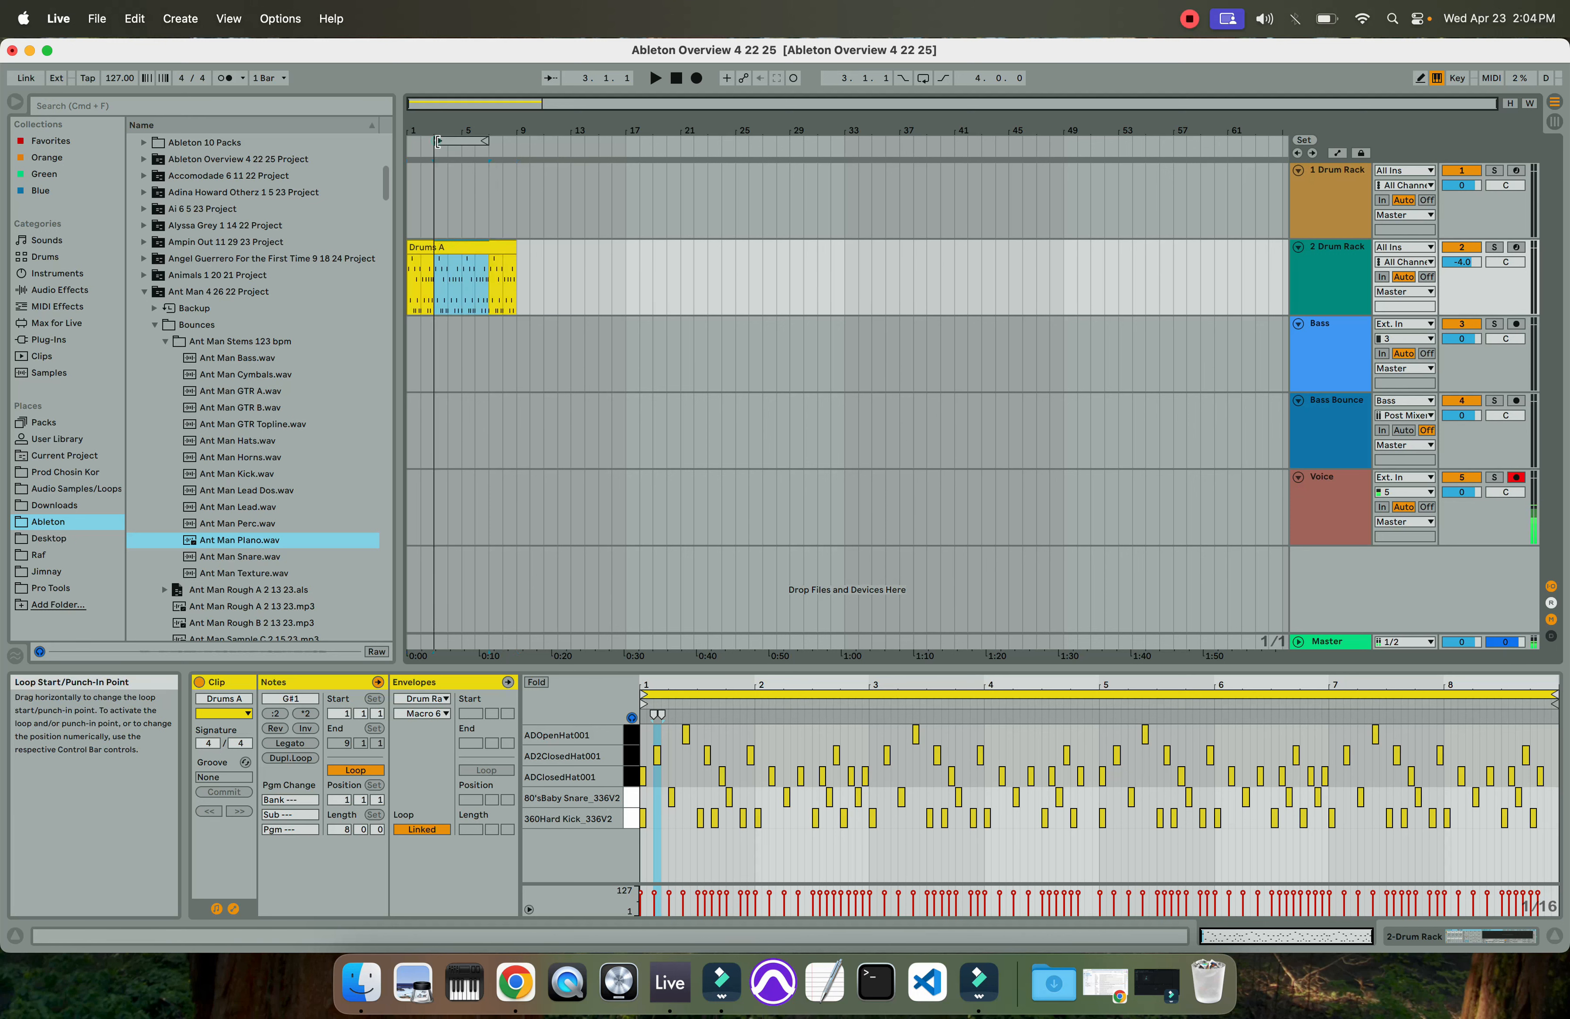
{"action": "mouse_move", "coordinate": [455, 141]}
{"action": "left_mouse_down"}
{"action": "mouse_move", "coordinate": [535, 141]}
{"action": "mouse_move", "coordinate": [438, 140]}
{"action": "mouse_move", "coordinate": [517, 142]}
{"action": "left_mouse_up"}
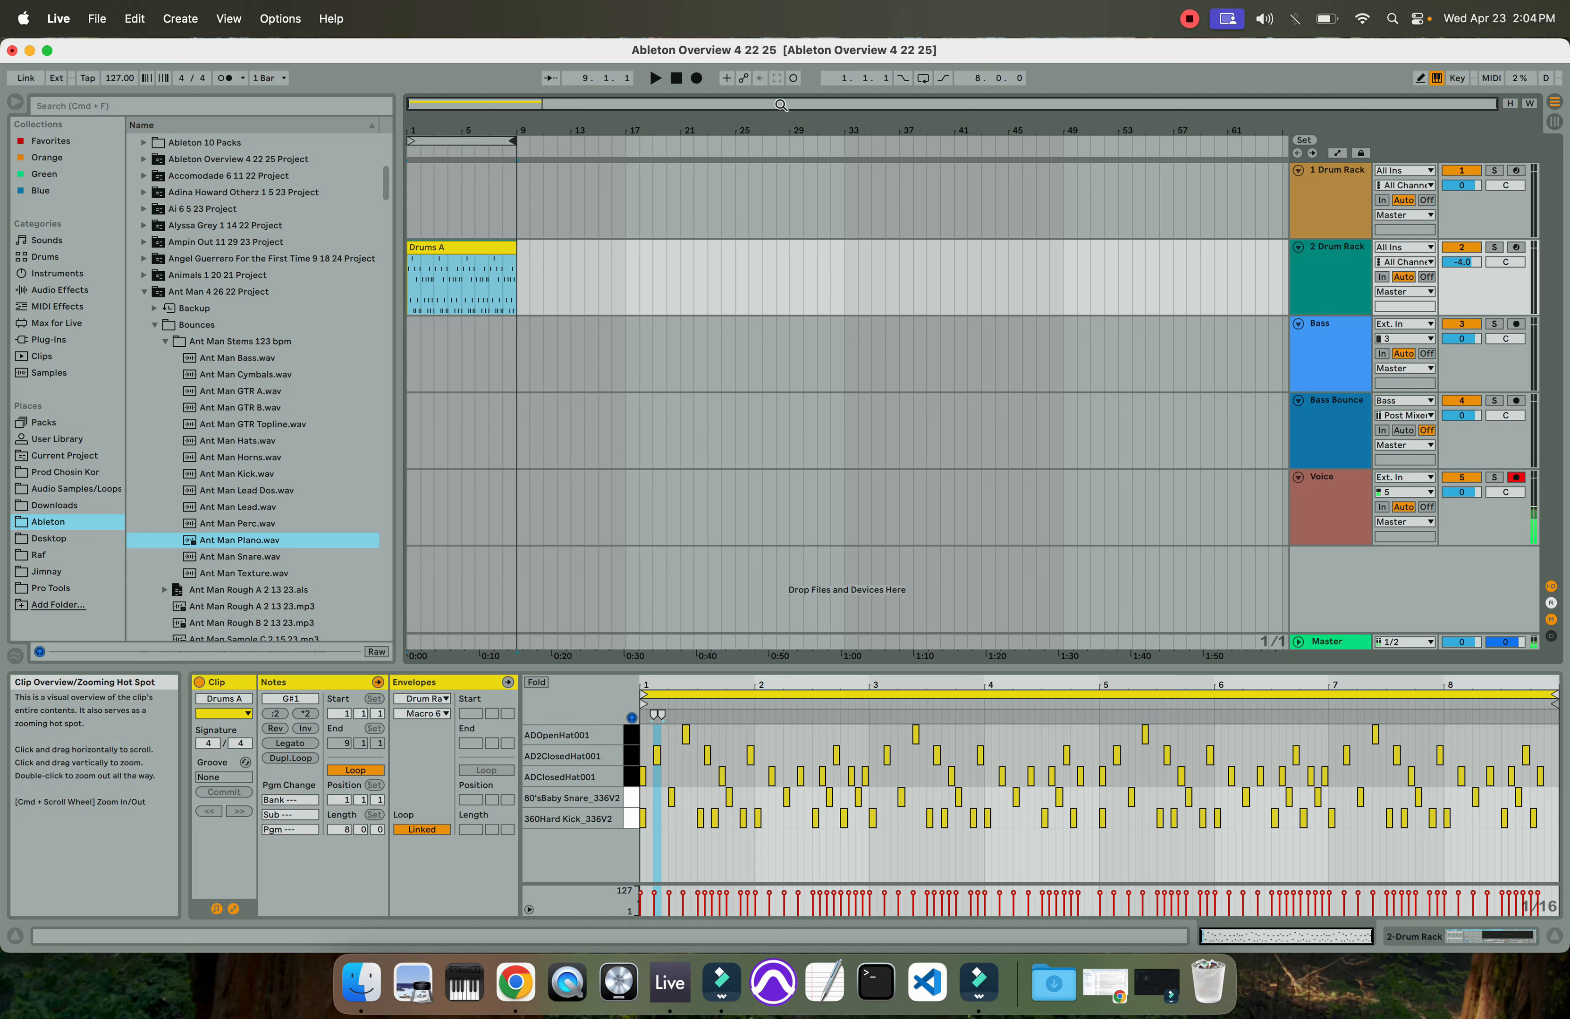
{"action": "left_click", "coordinate": [923, 80]}
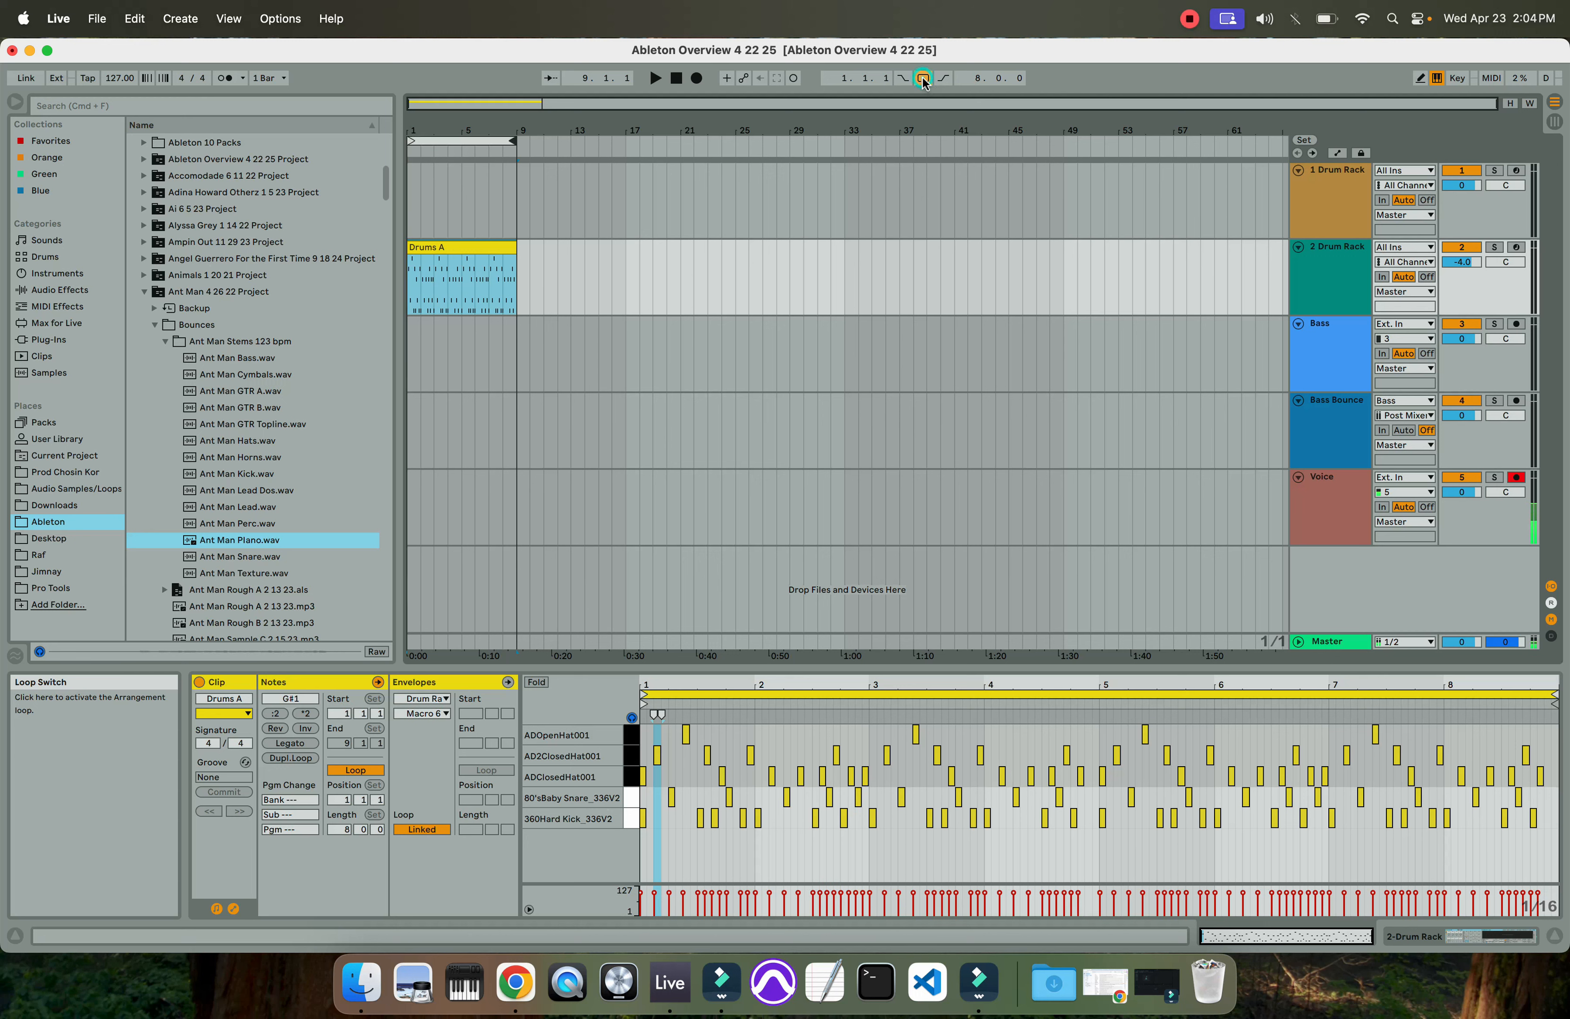
{"action": "left_click", "coordinate": [507, 191]}
{"action": "key", "text": "space"}
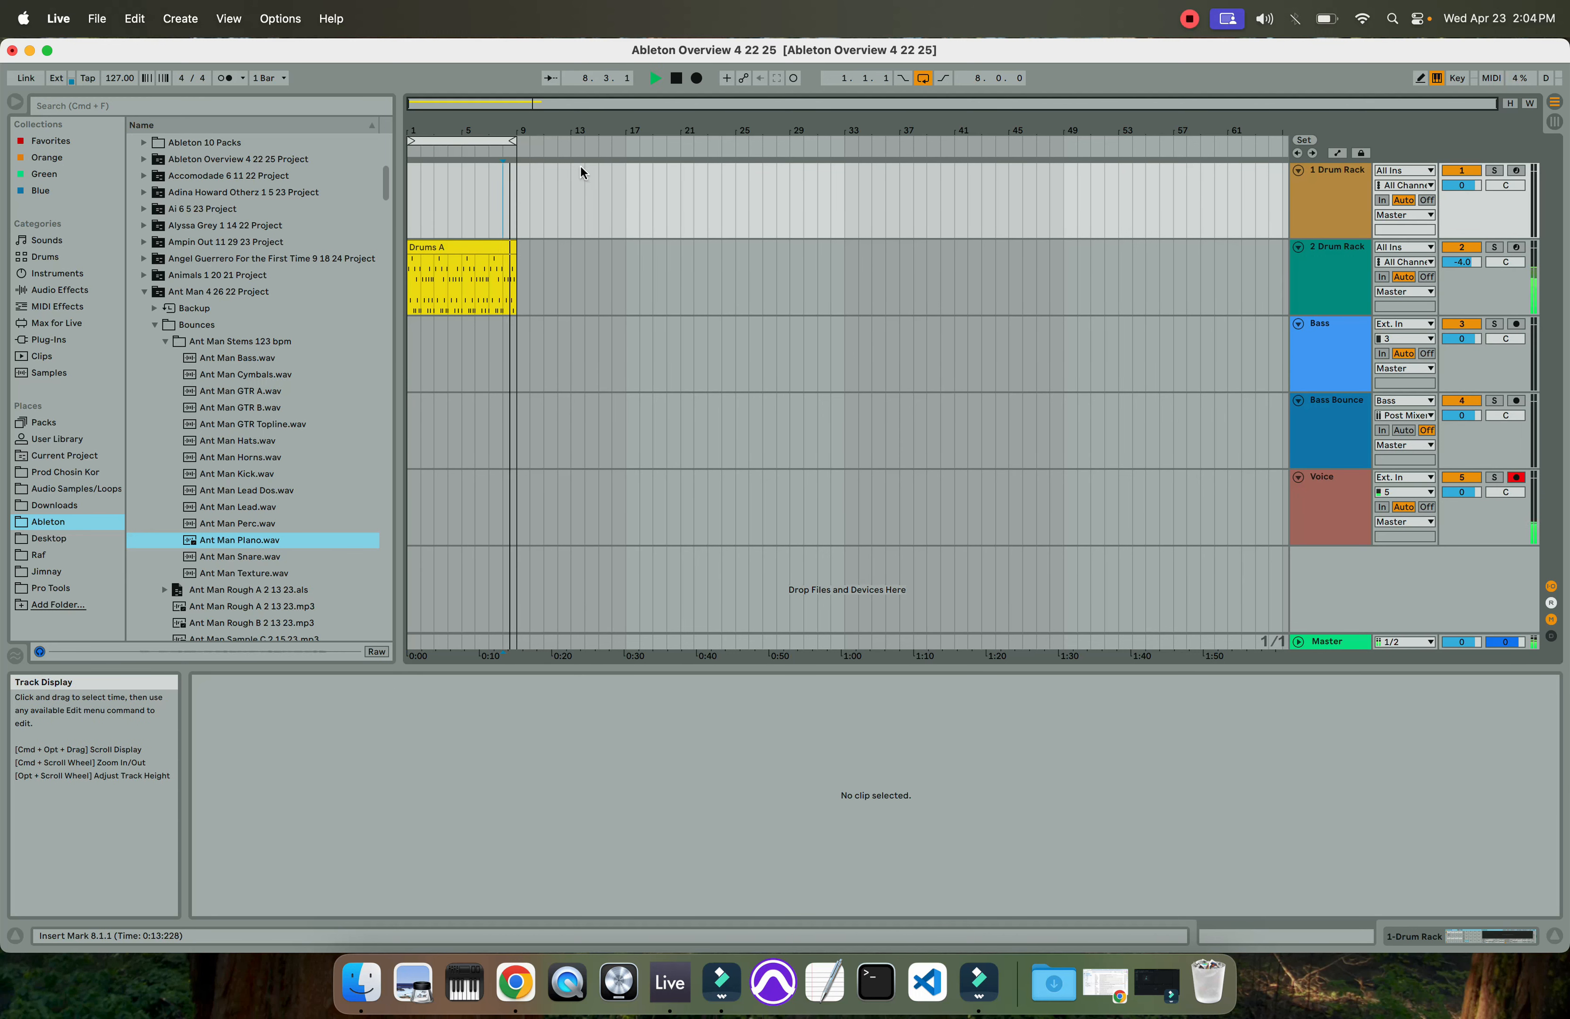
{"action": "key", "text": "space"}
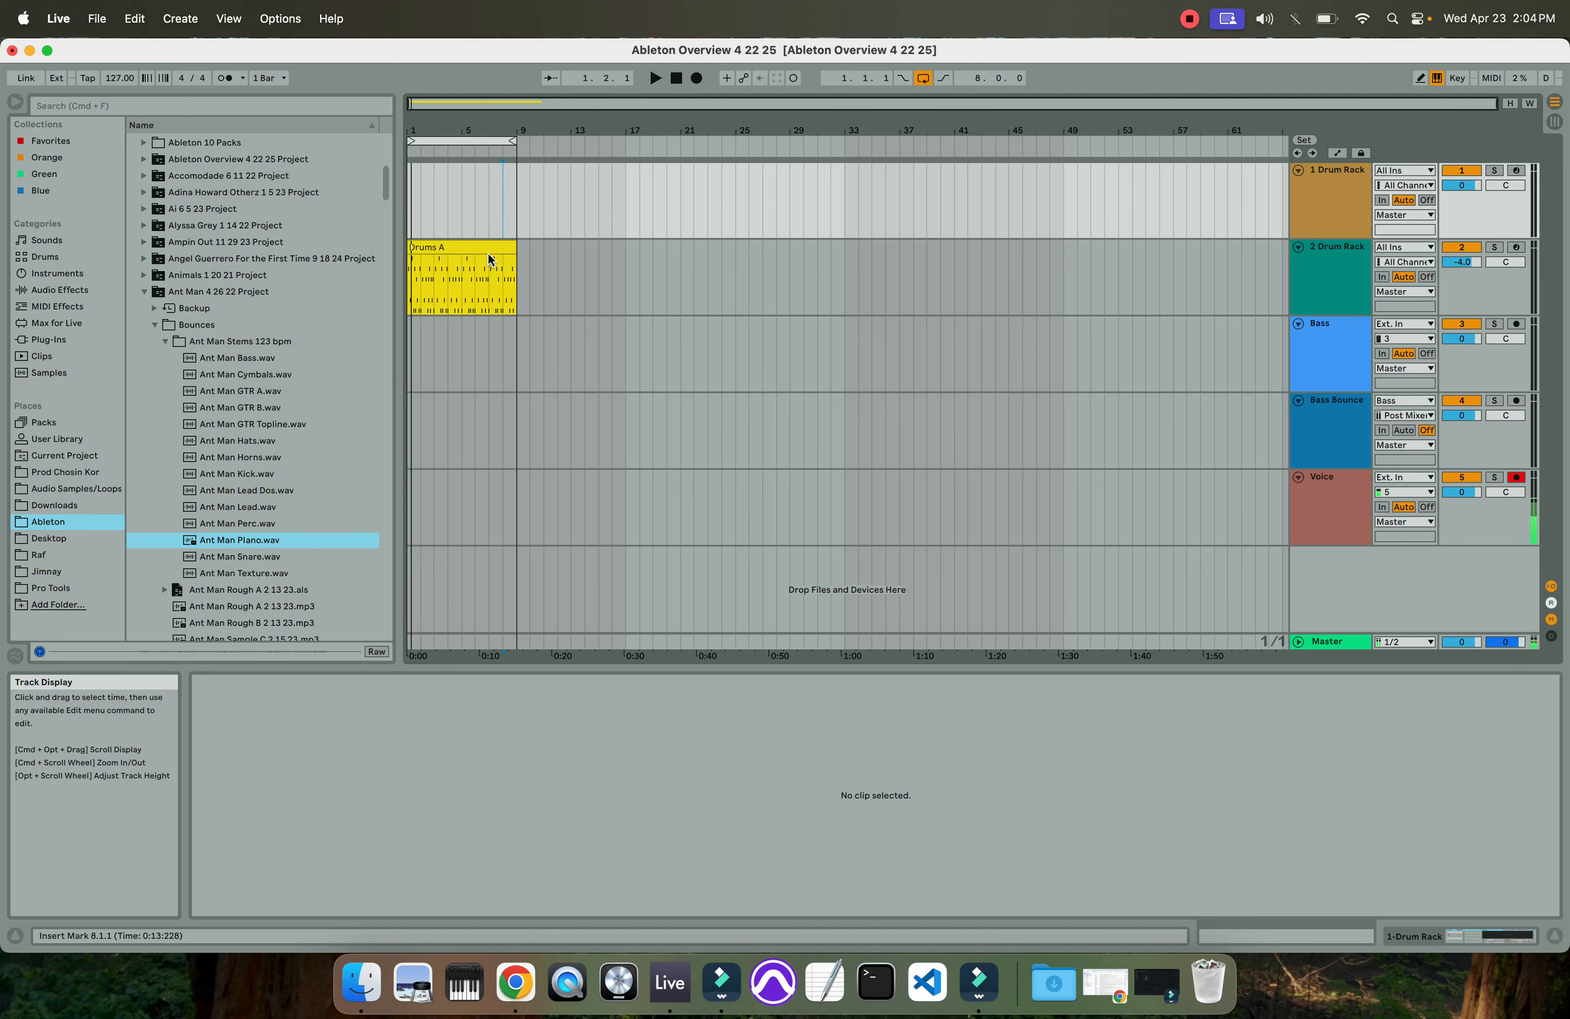
Examine the Drums A clip in the Arrangement view alongside the Session view clips, including Bass 1, by switching between both views
{"action": "left_click_drag", "start_coordinate": [470, 131], "coordinate": [471, 149]}
{"action": "left_click", "coordinate": [469, 247]}
{"action": "key", "text": "Tab"}
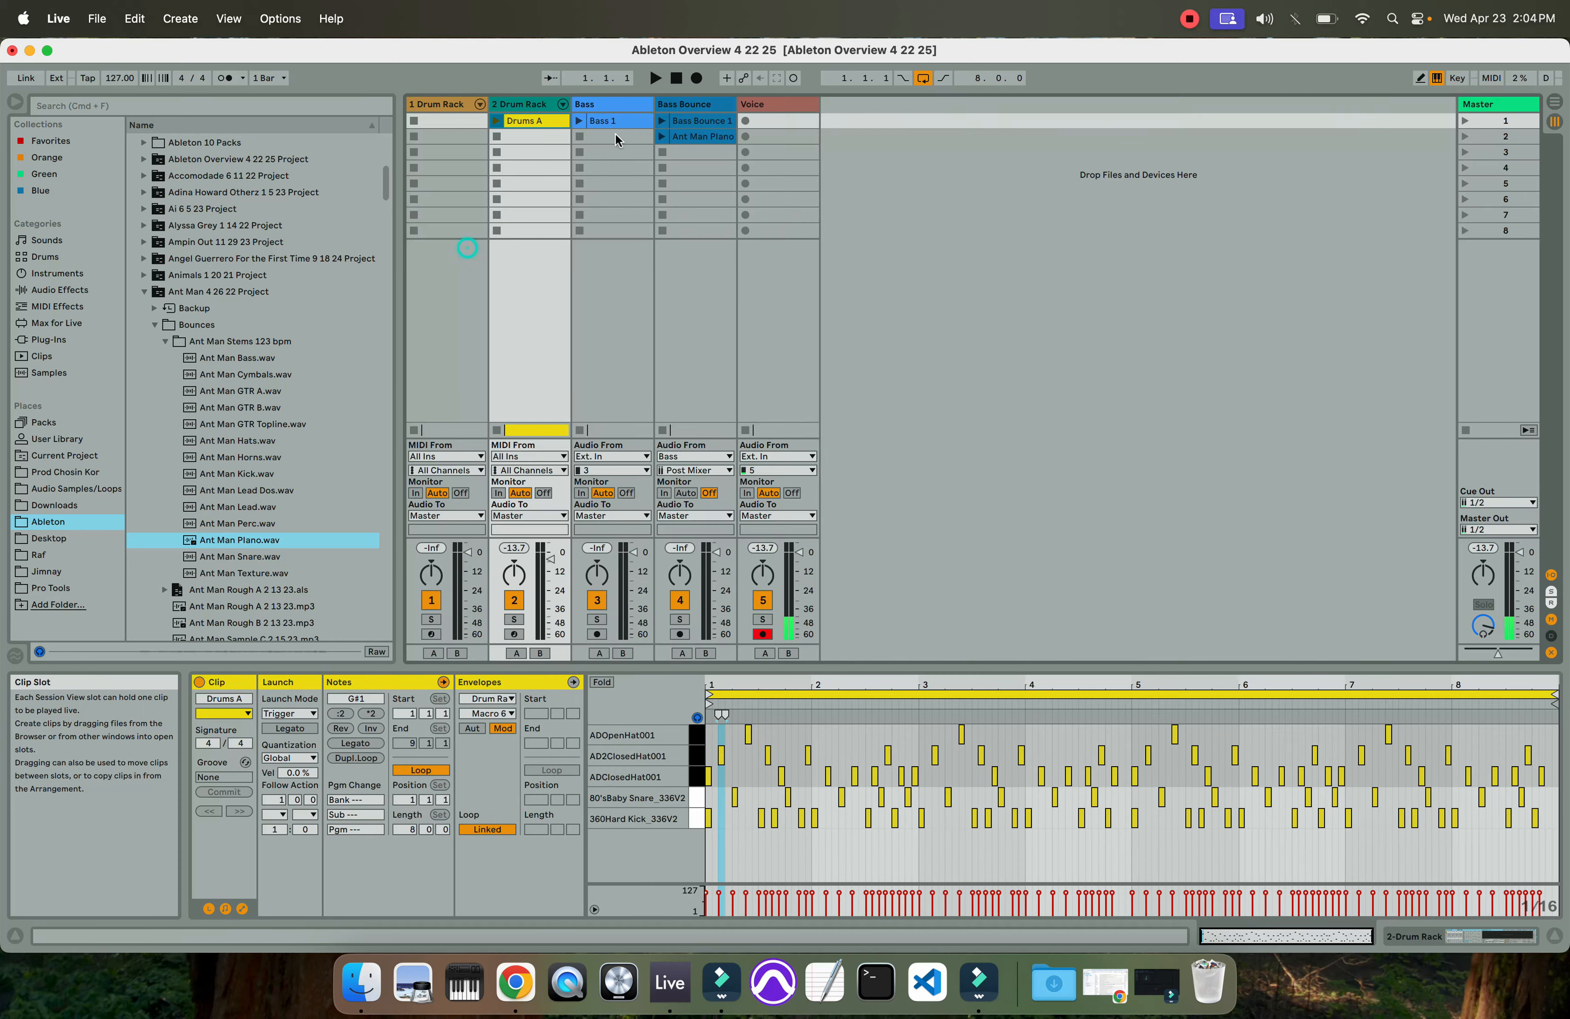
{"action": "key", "text": "Tab"}
{"action": "left_click", "coordinate": [457, 251]}
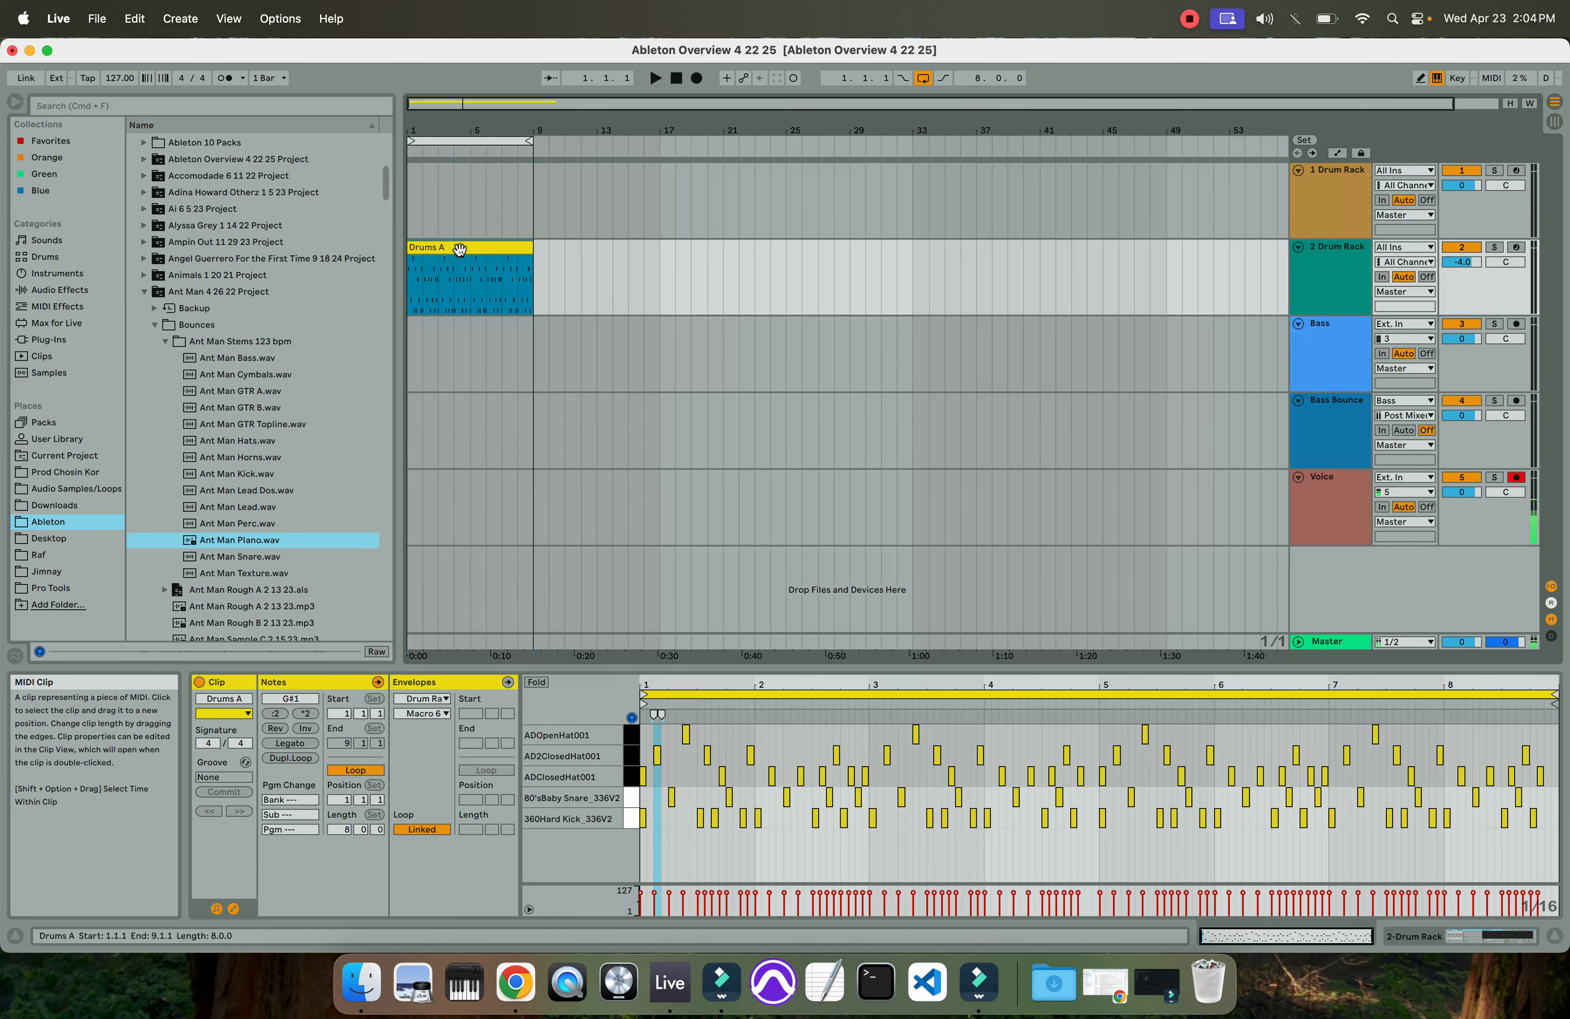
{"action": "key", "text": "Tab"}
{"action": "left_click", "coordinate": [583, 122]}
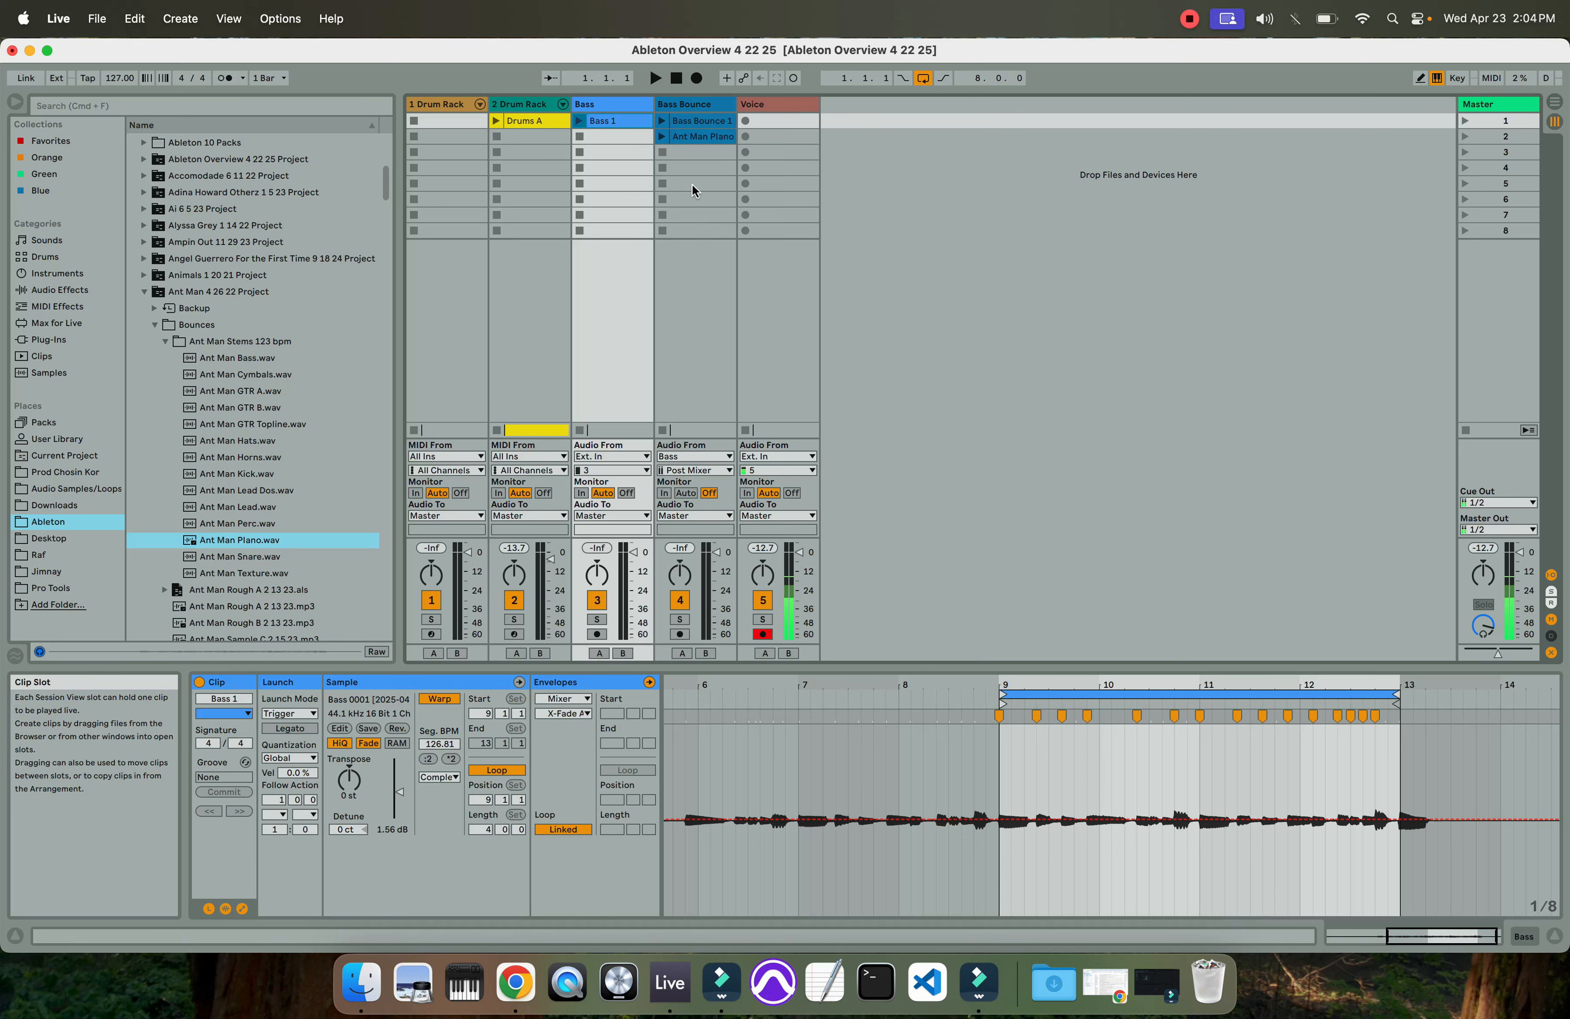
{"action": "key", "text": "Tab"}
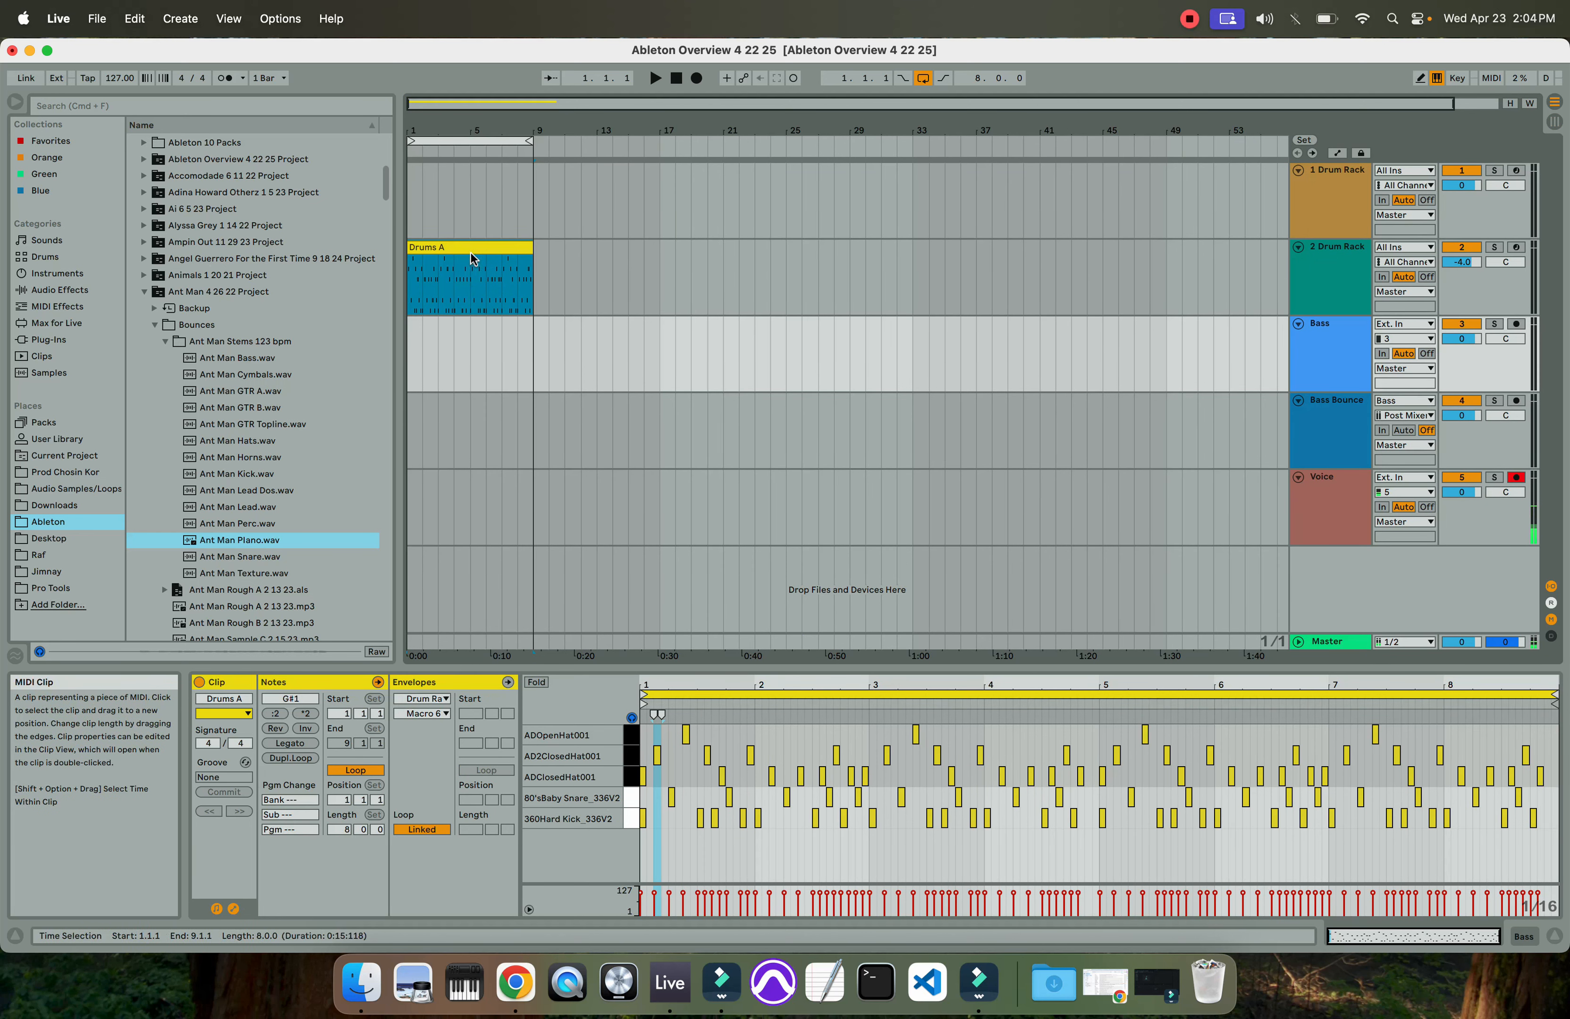
{"action": "key", "text": "Tab"}
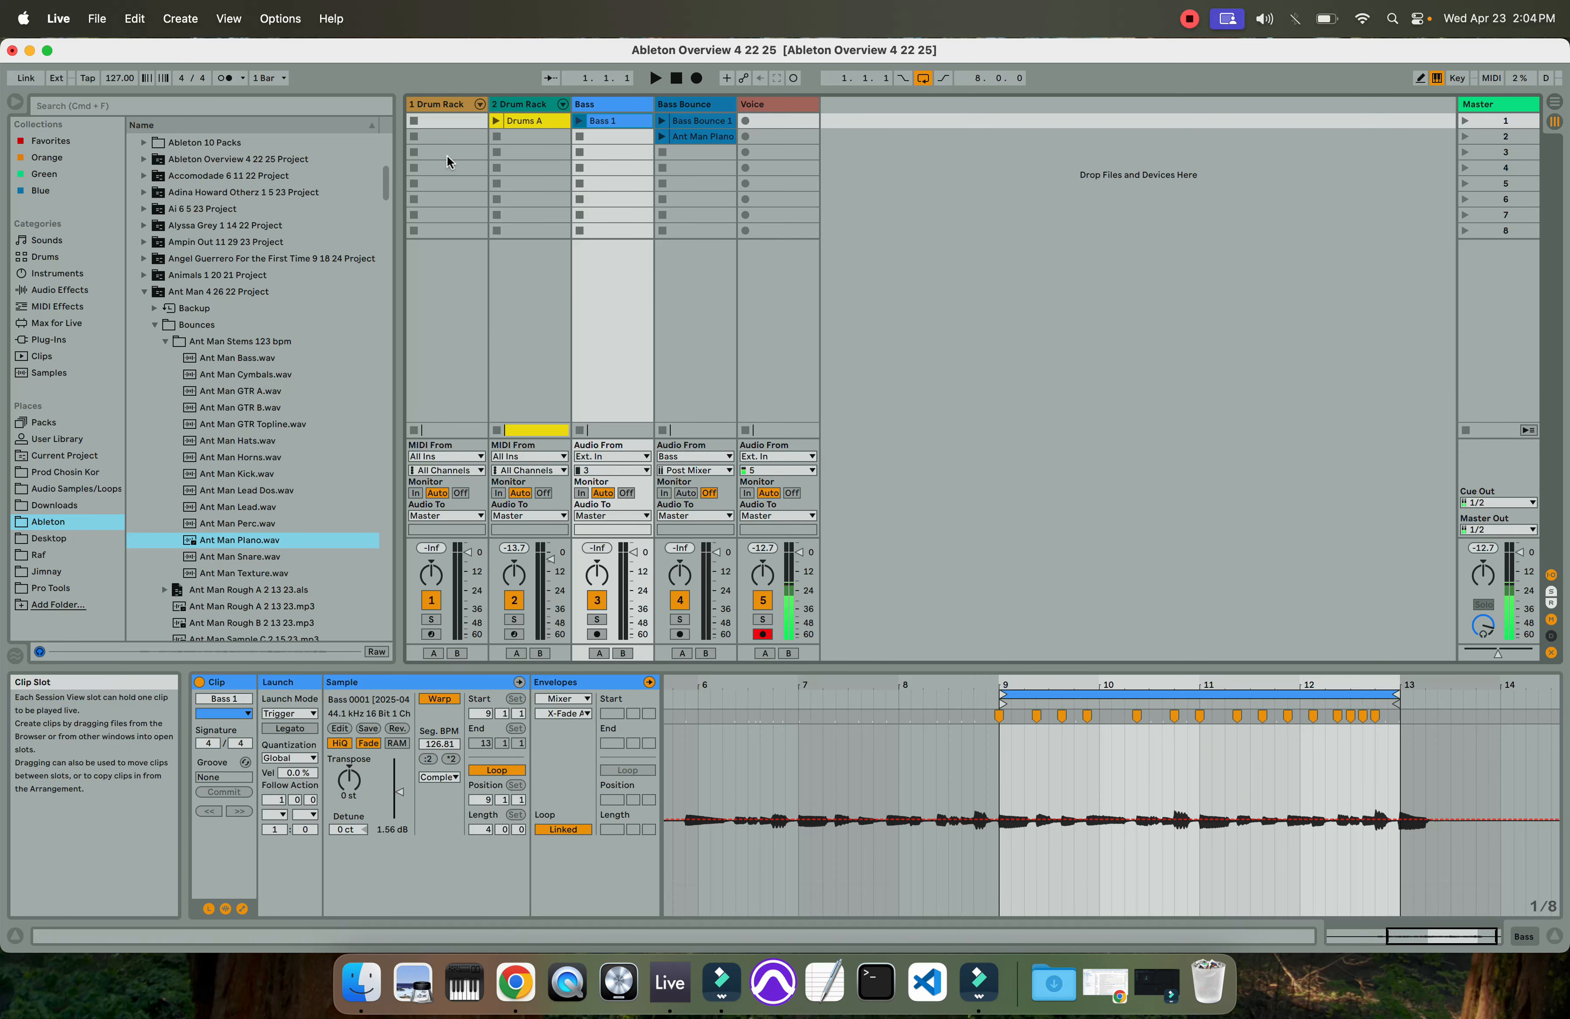
Turn off Legato and remove the first follow action for the Ant Man Piano clip
{"action": "left_click", "coordinate": [680, 131]}
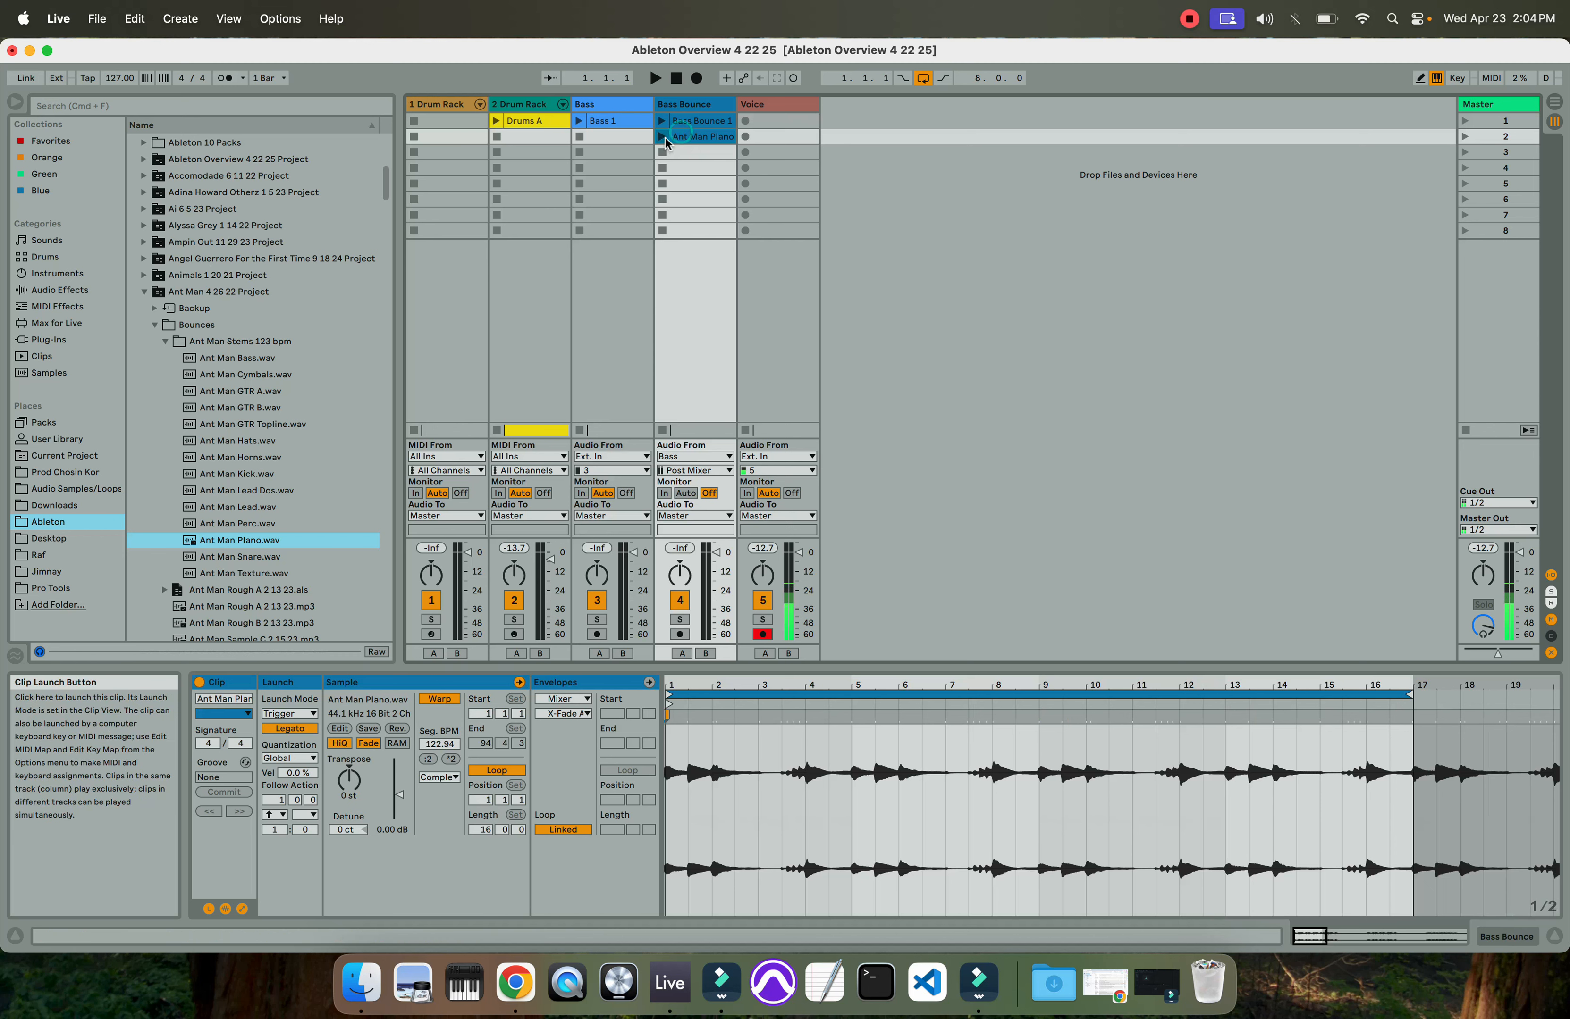
{"action": "left_click", "coordinate": [289, 728]}
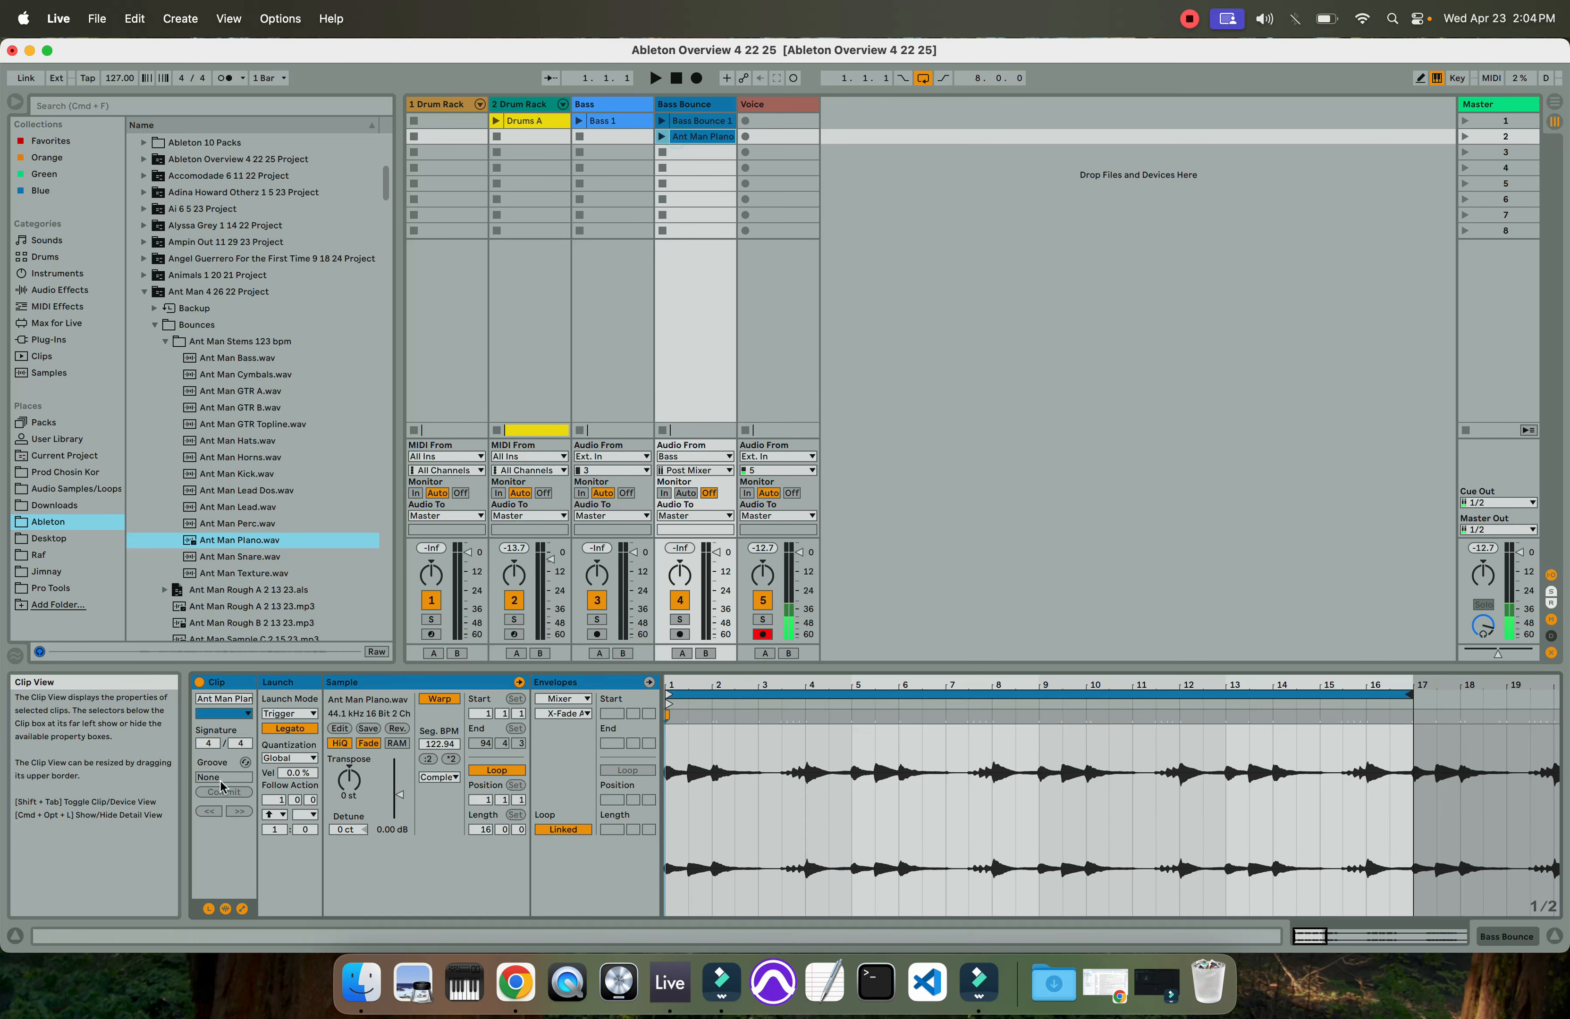
{"action": "left_click", "coordinate": [273, 819]}
{"action": "left_click", "coordinate": [273, 841]}
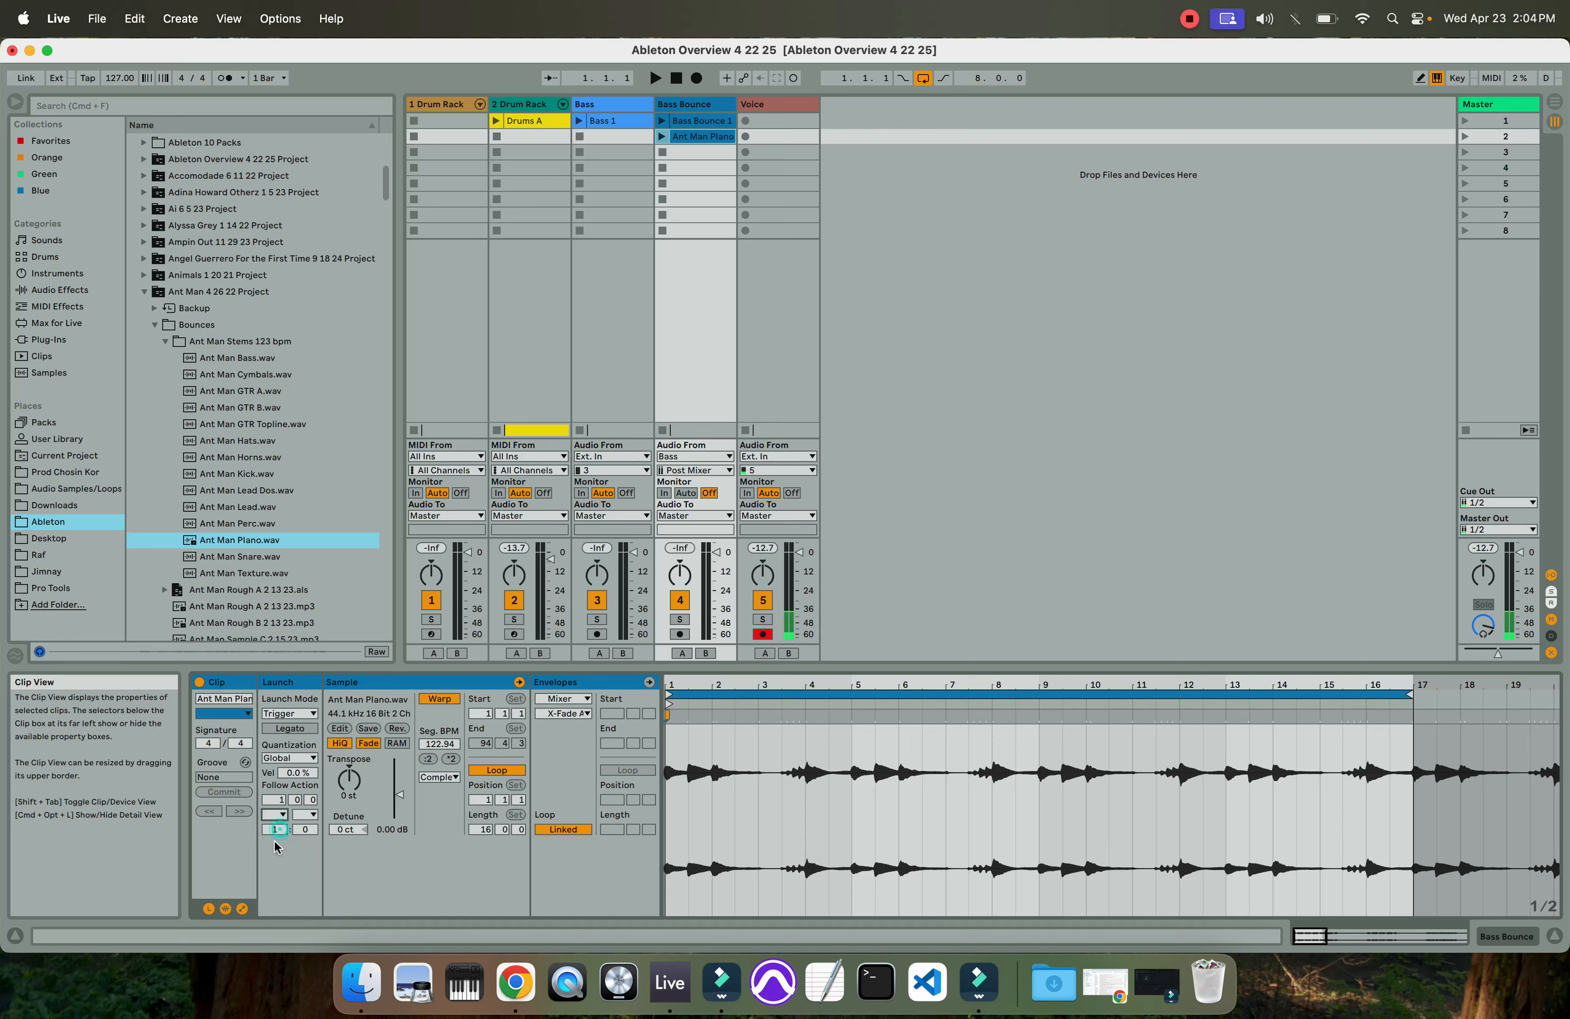
Launch Ant Man Piano from the Session view over the arrangement's Drums A clip, check both views during playback, and stop
{"action": "left_click", "coordinate": [662, 137]}
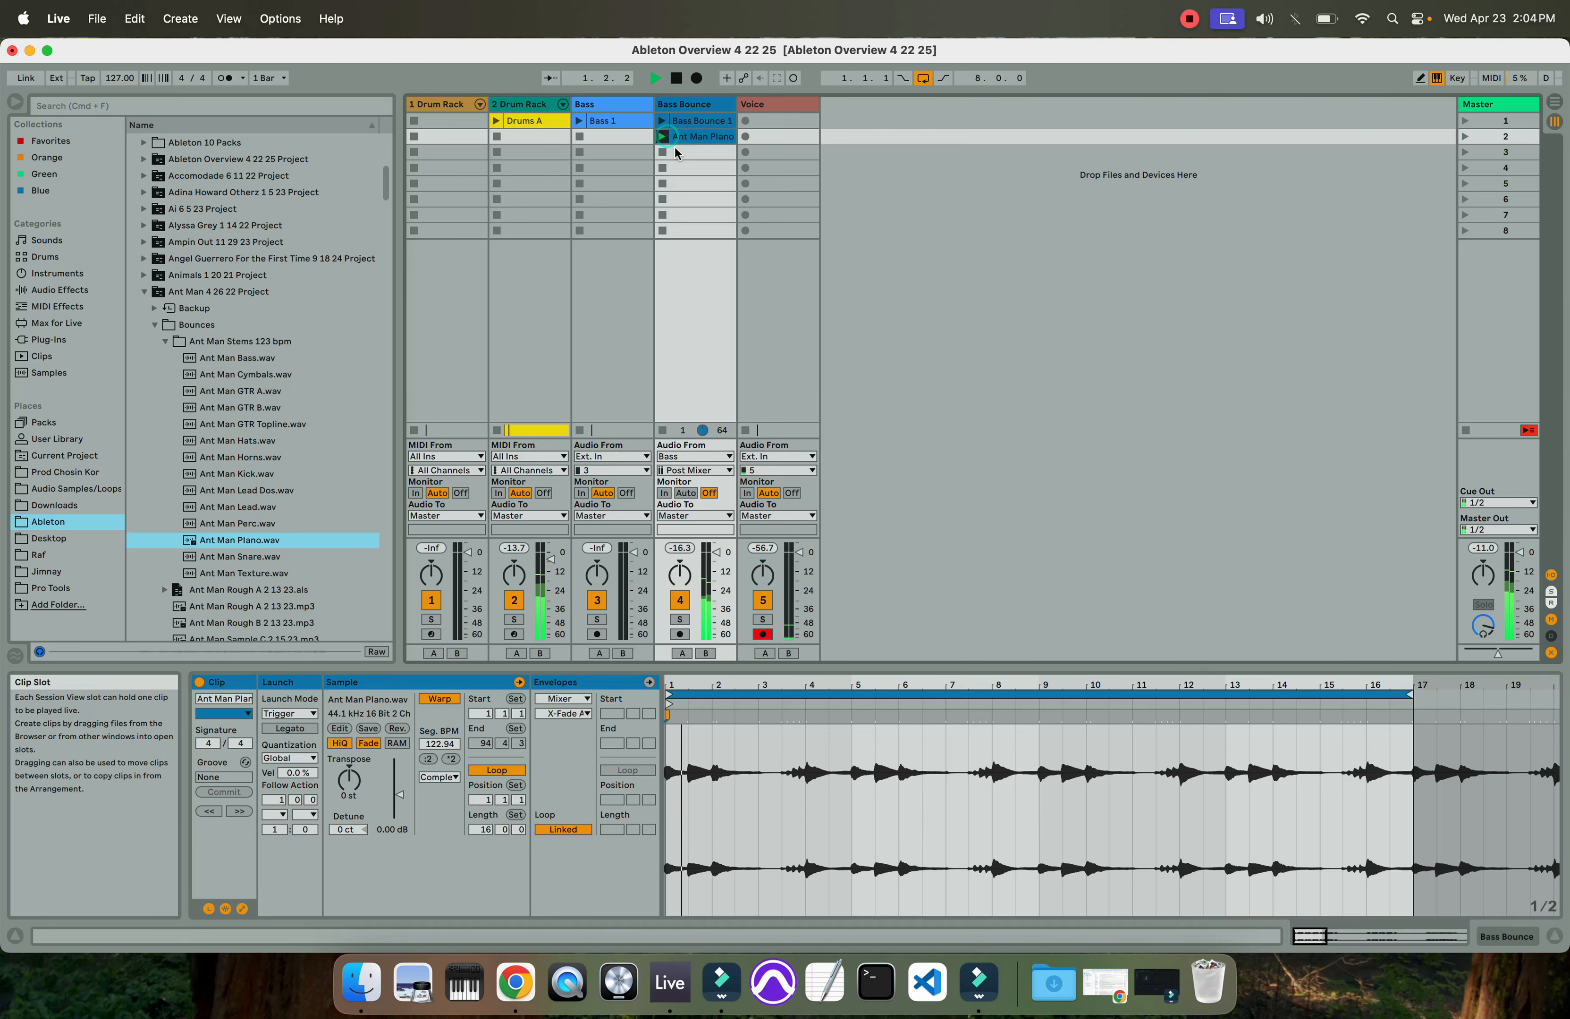
{"action": "key", "text": "Tab"}
{"action": "key", "text": "Tab"}
{"action": "key", "text": "Tab"}
{"action": "left_click", "coordinate": [473, 248]}
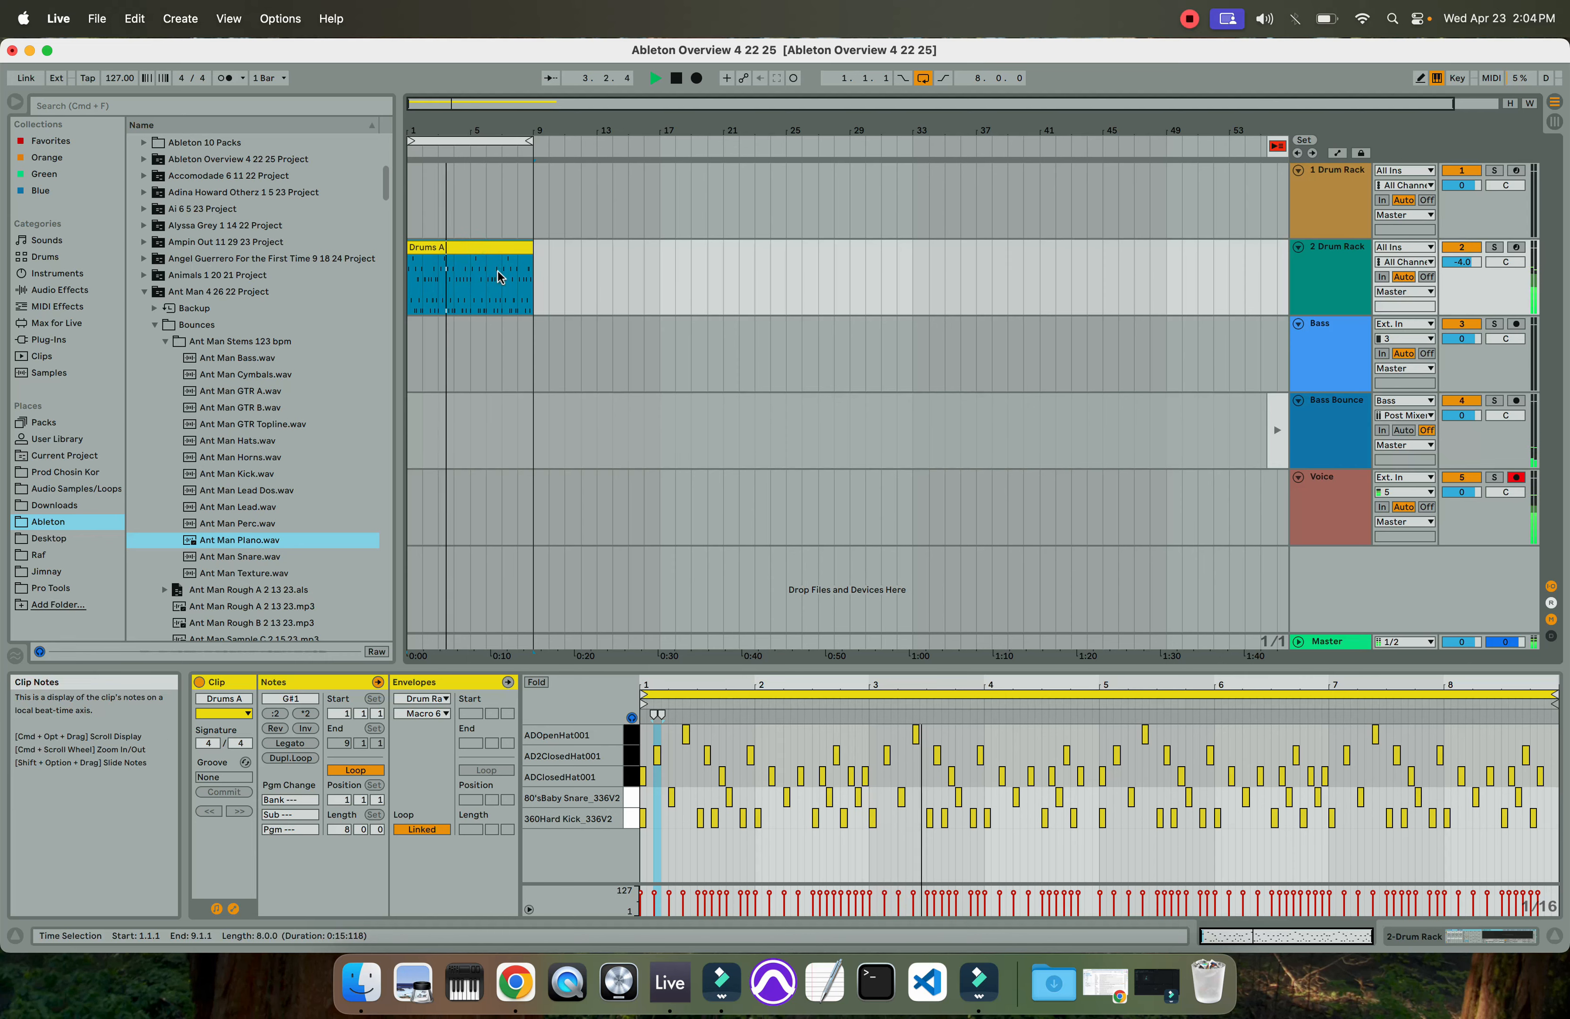
{"action": "key", "text": "Tab"}
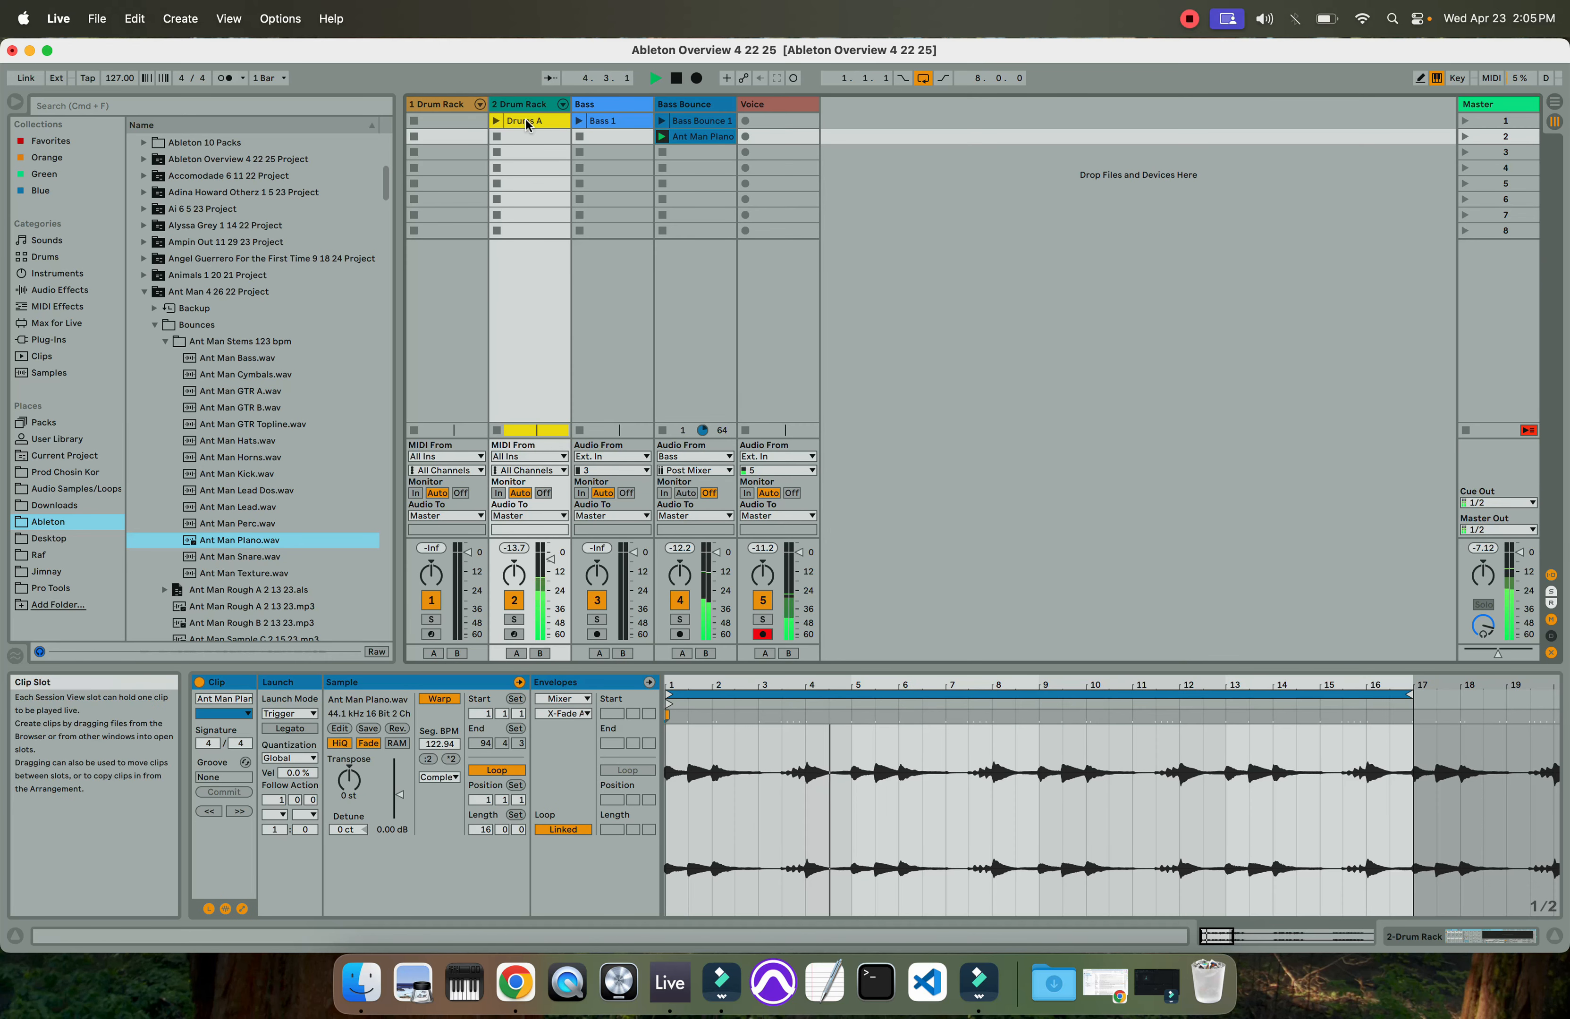
{"action": "left_click", "coordinate": [533, 431]}
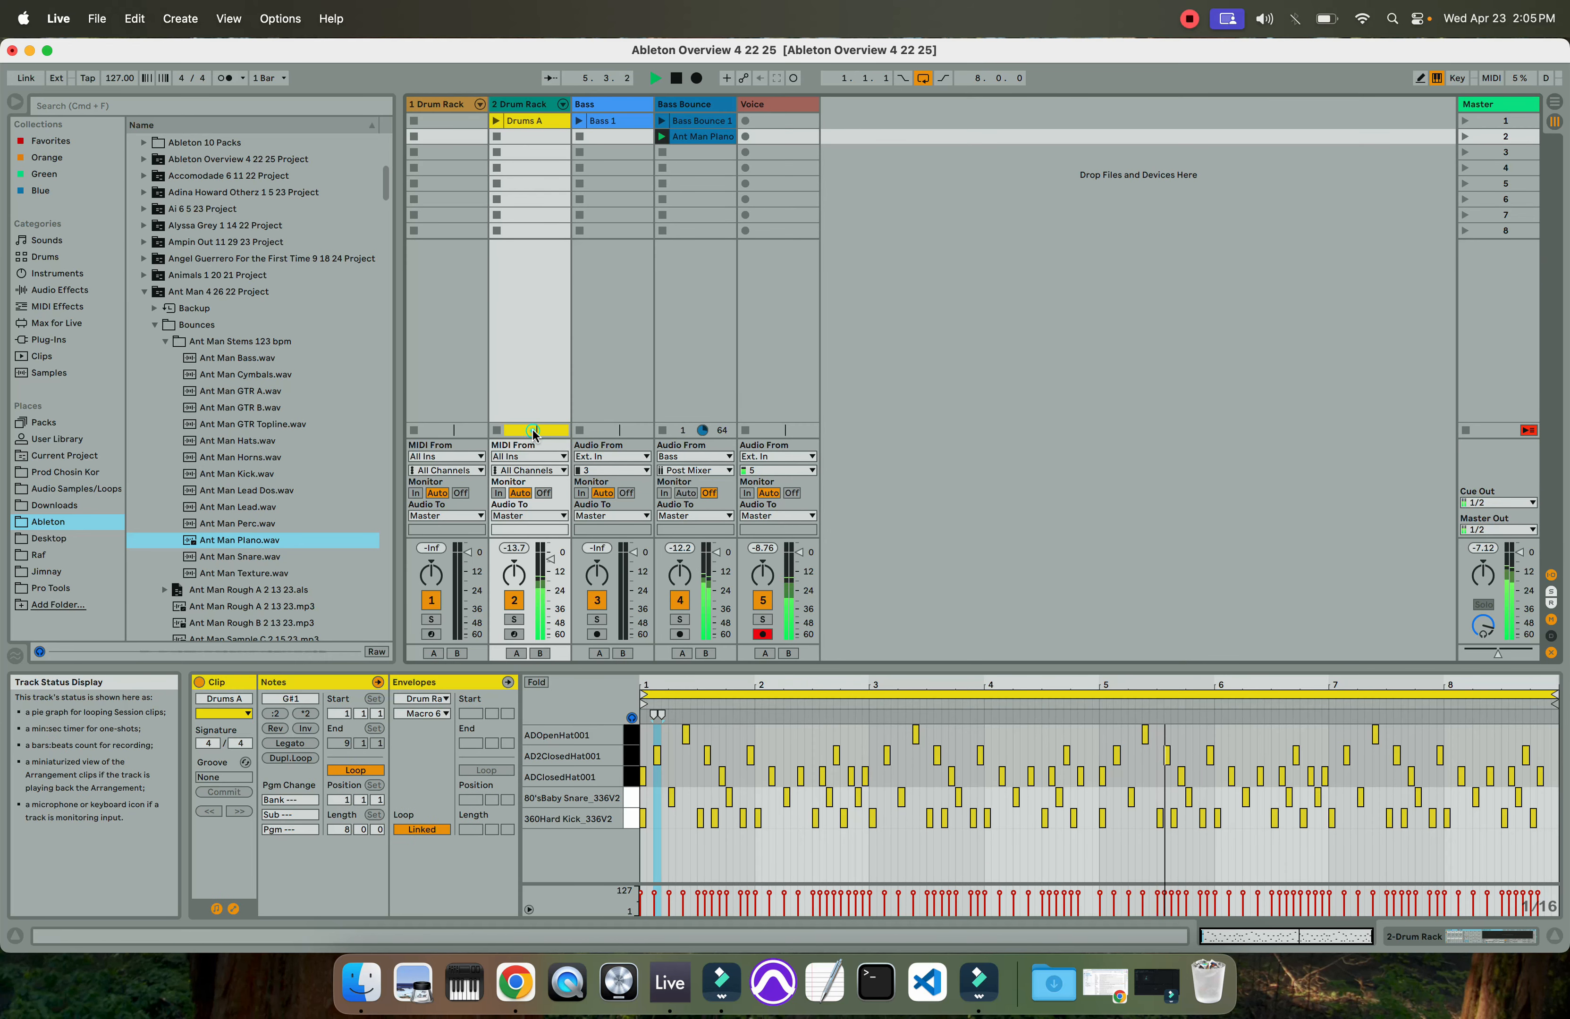
{"action": "key", "text": "space"}
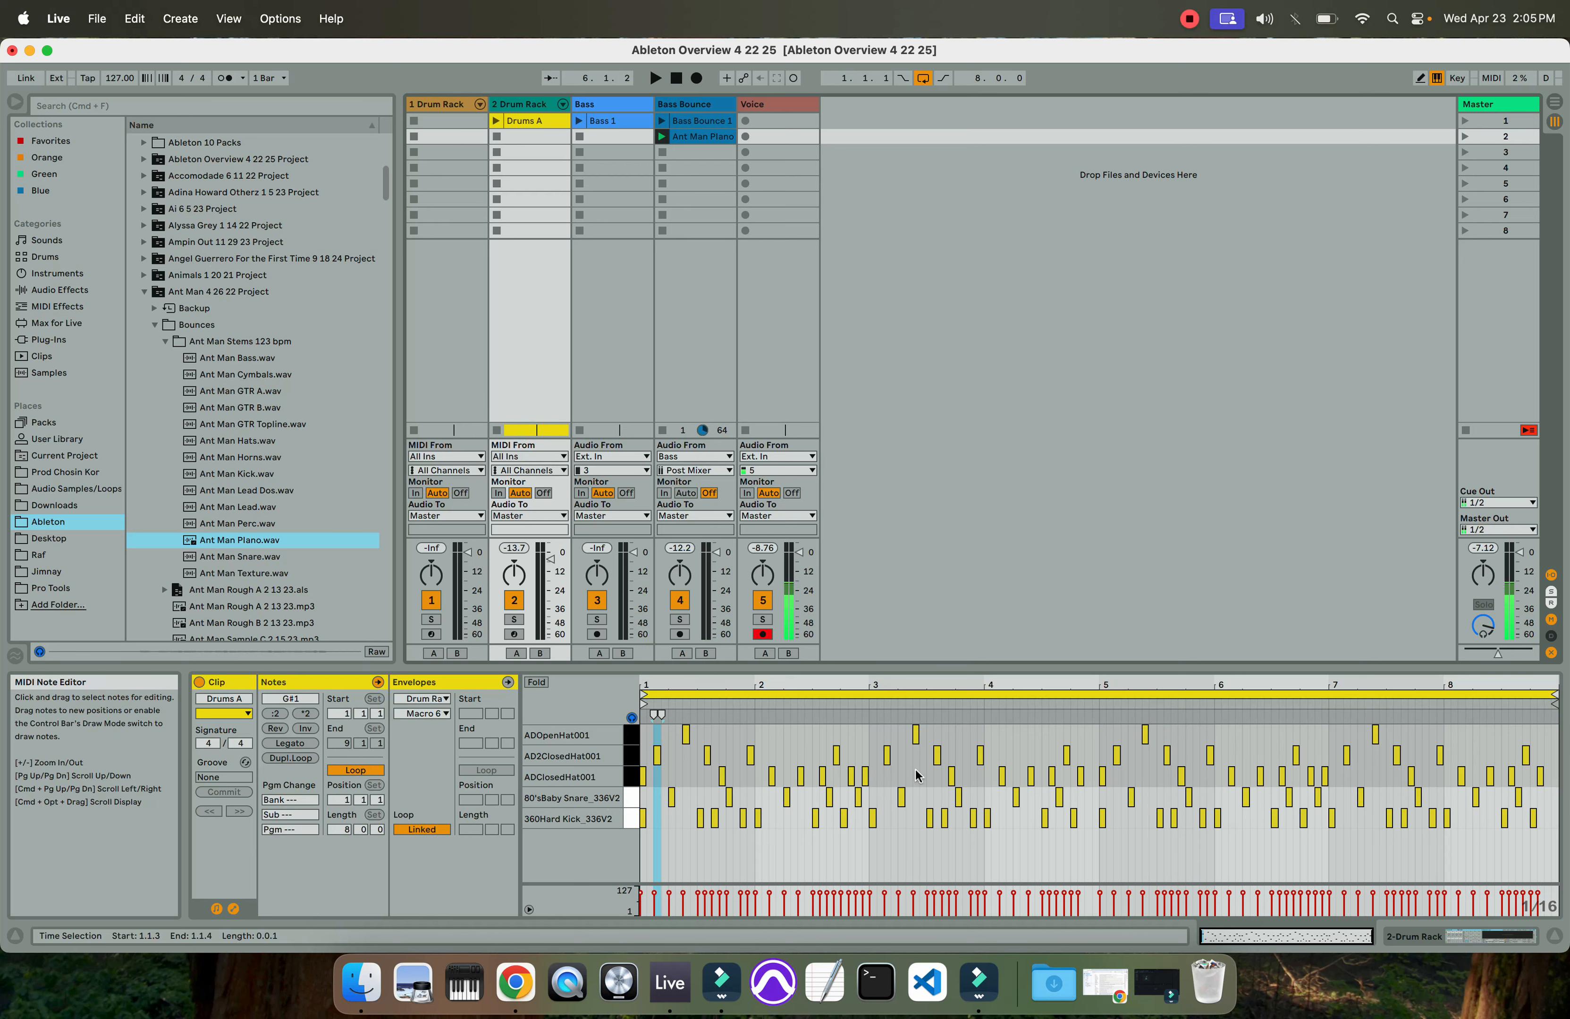
Examine the Drums A clip's notes, including the 360Hard Kick notes, in both the Arrangement and Session views
{"action": "key", "text": "Tab"}
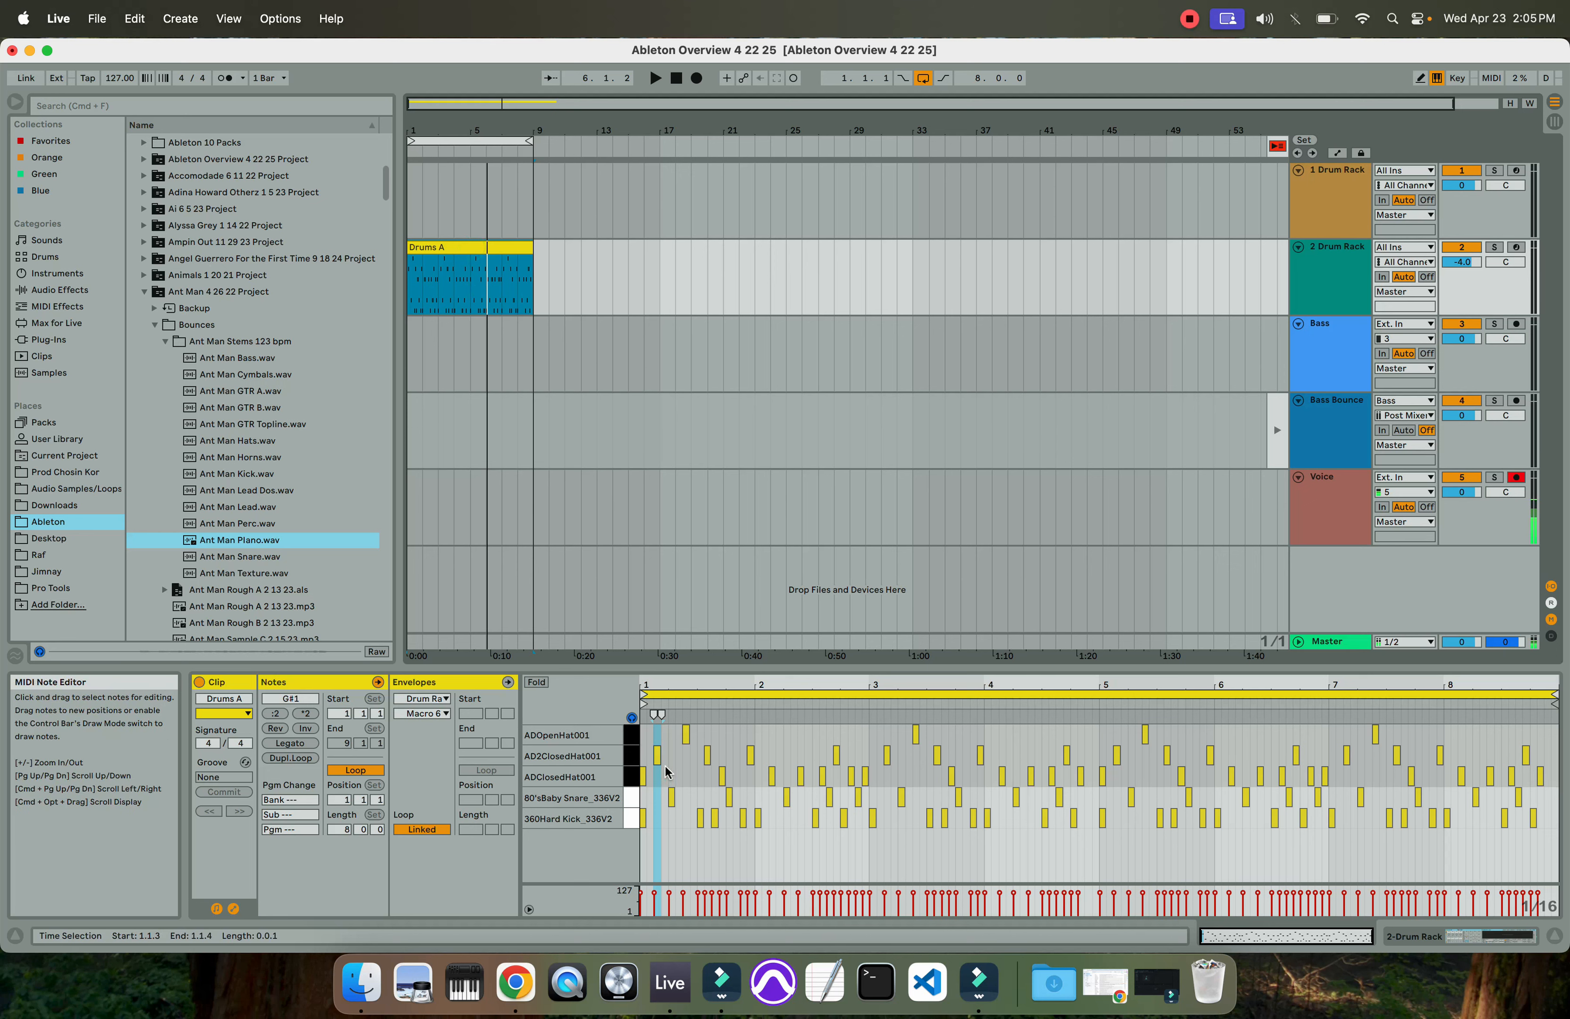
{"action": "left_click", "coordinate": [629, 778]}
{"action": "left_click", "coordinate": [630, 819]}
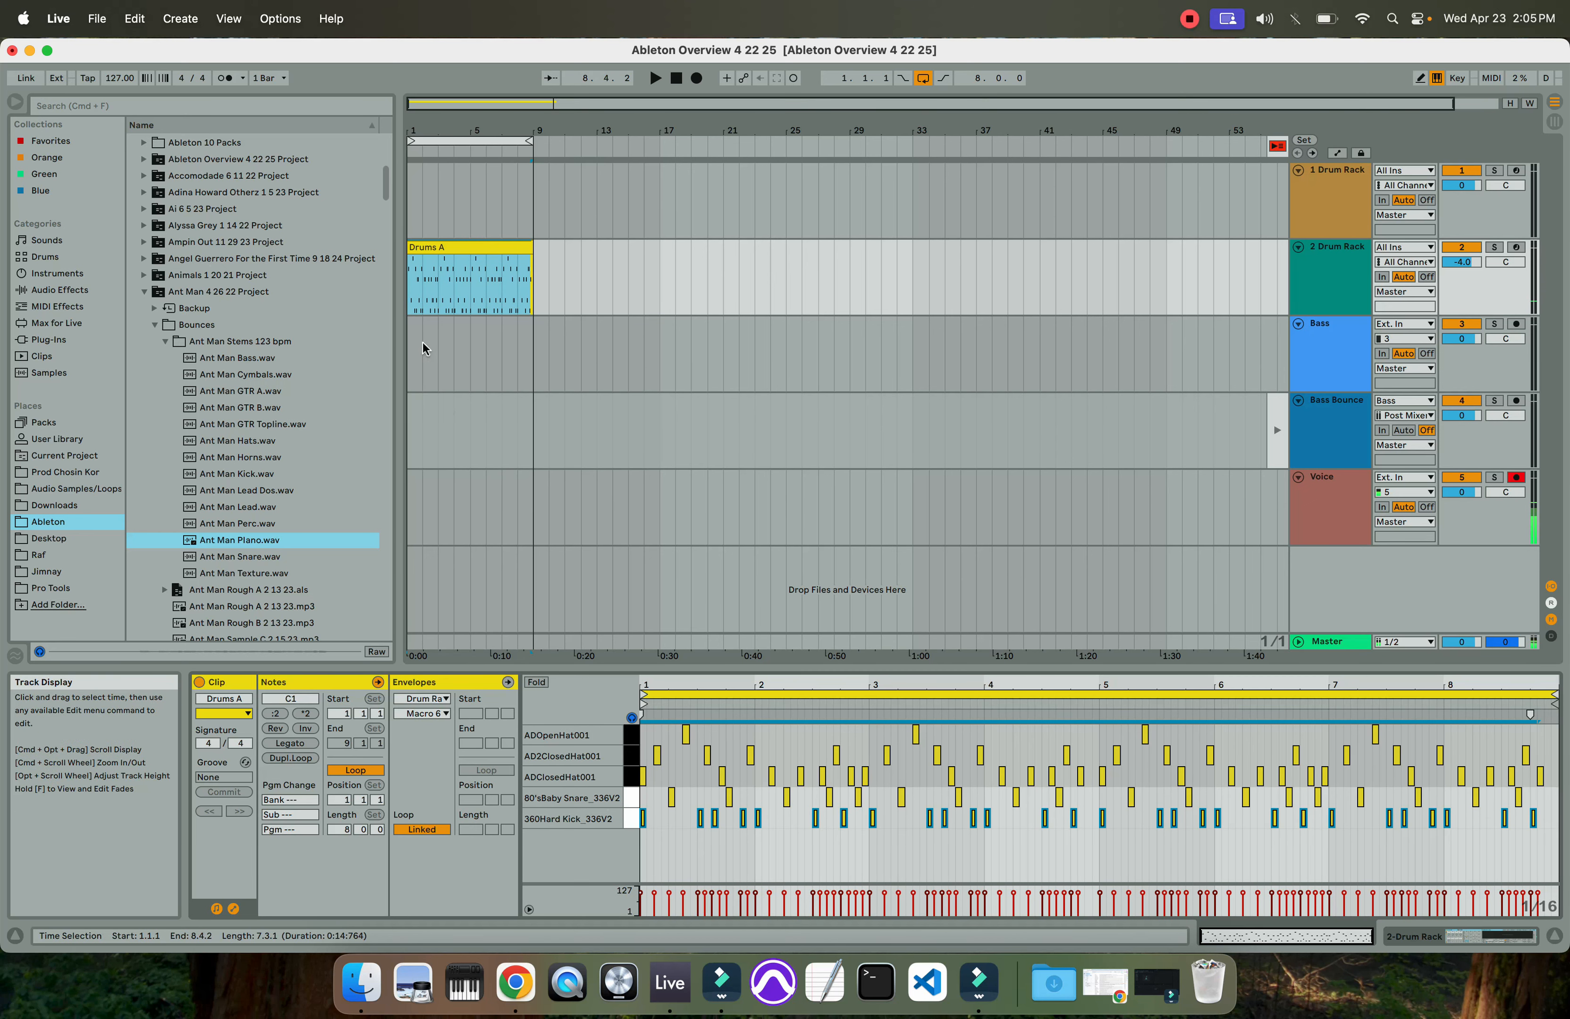
{"action": "left_click", "coordinate": [461, 251]}
{"action": "key", "text": "Tab"}
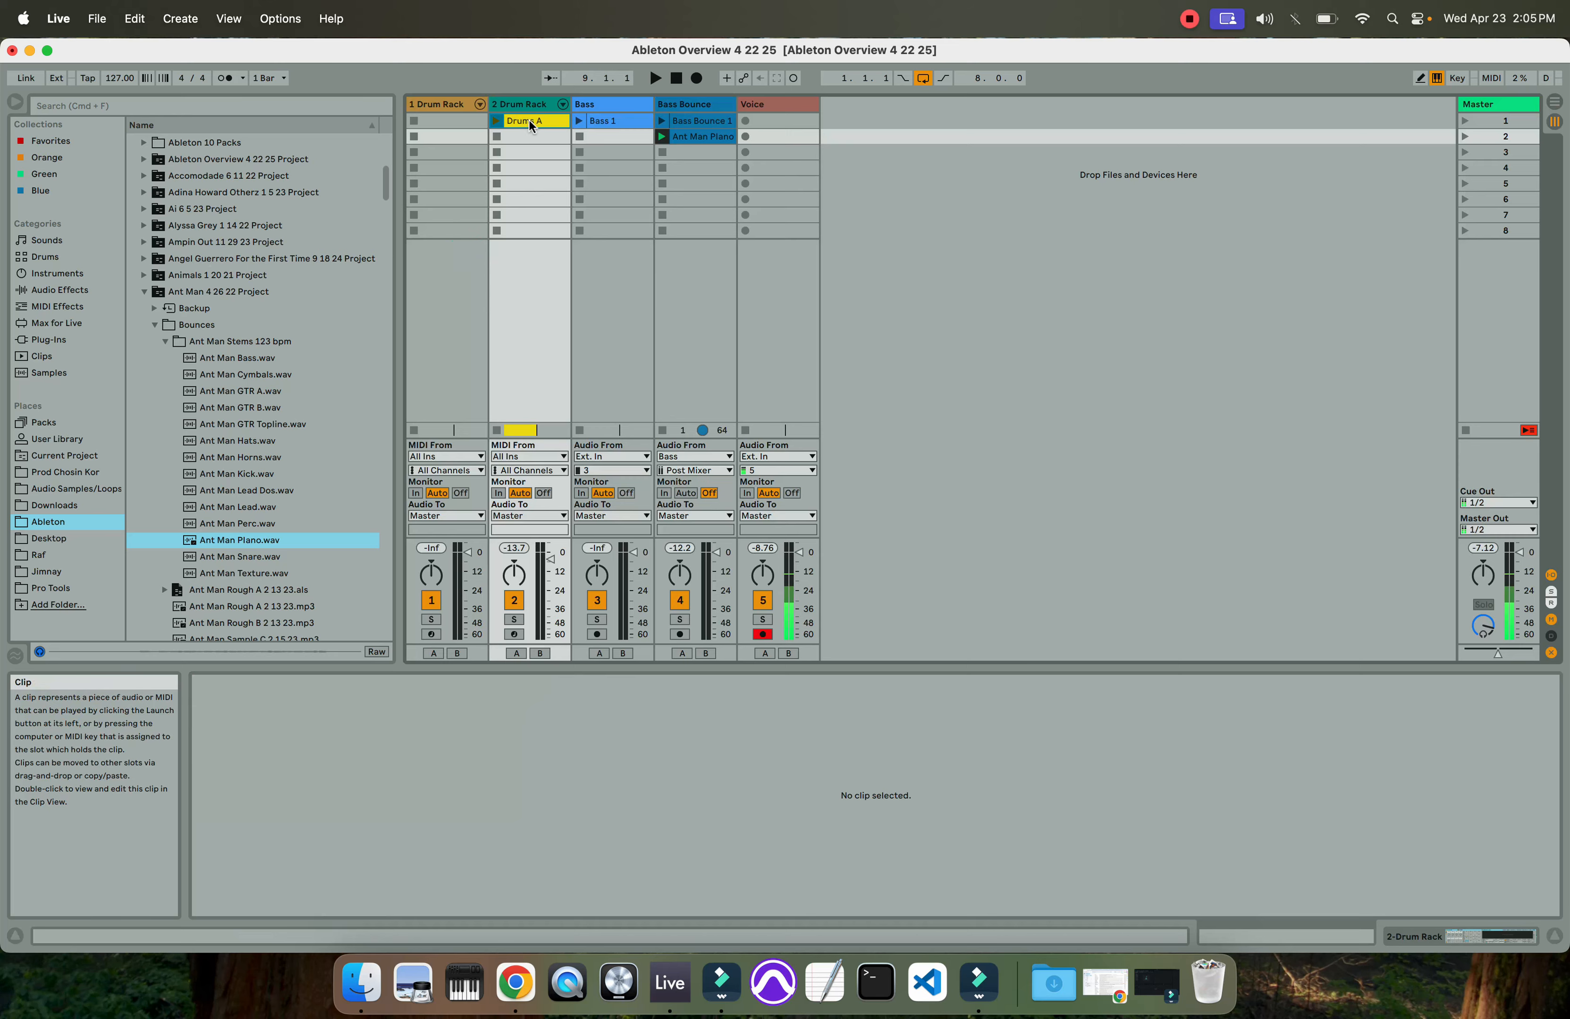
{"action": "left_click", "coordinate": [528, 121]}
{"action": "key", "text": "Tab"}
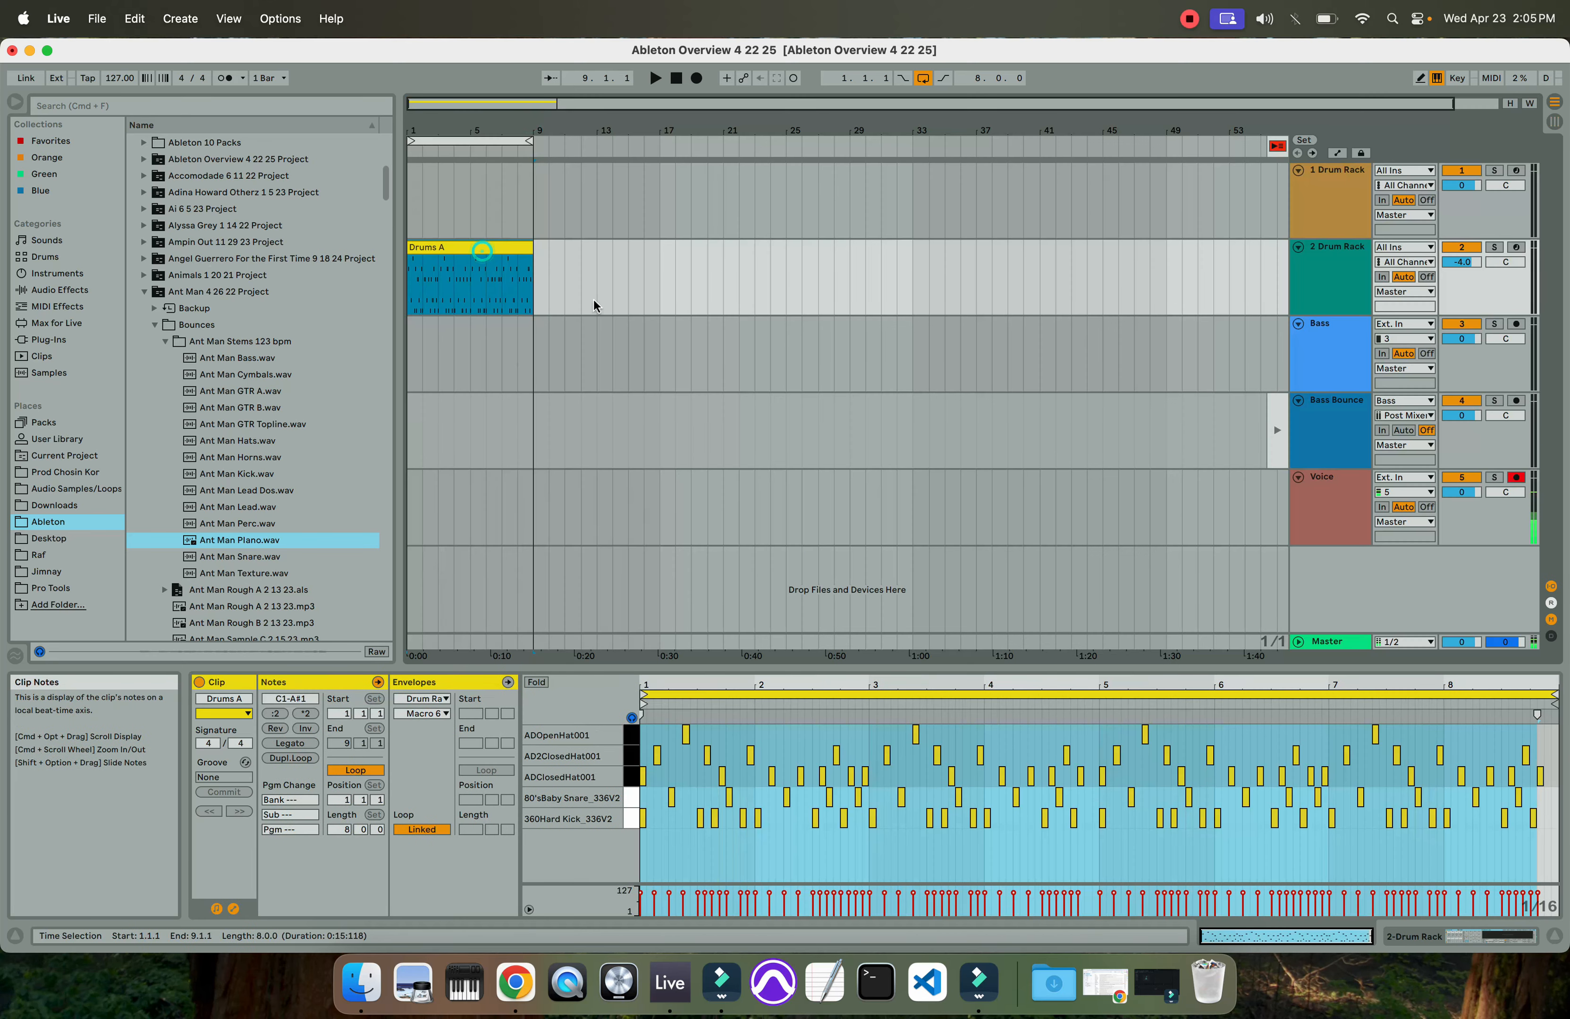
{"action": "key", "text": "Tab"}
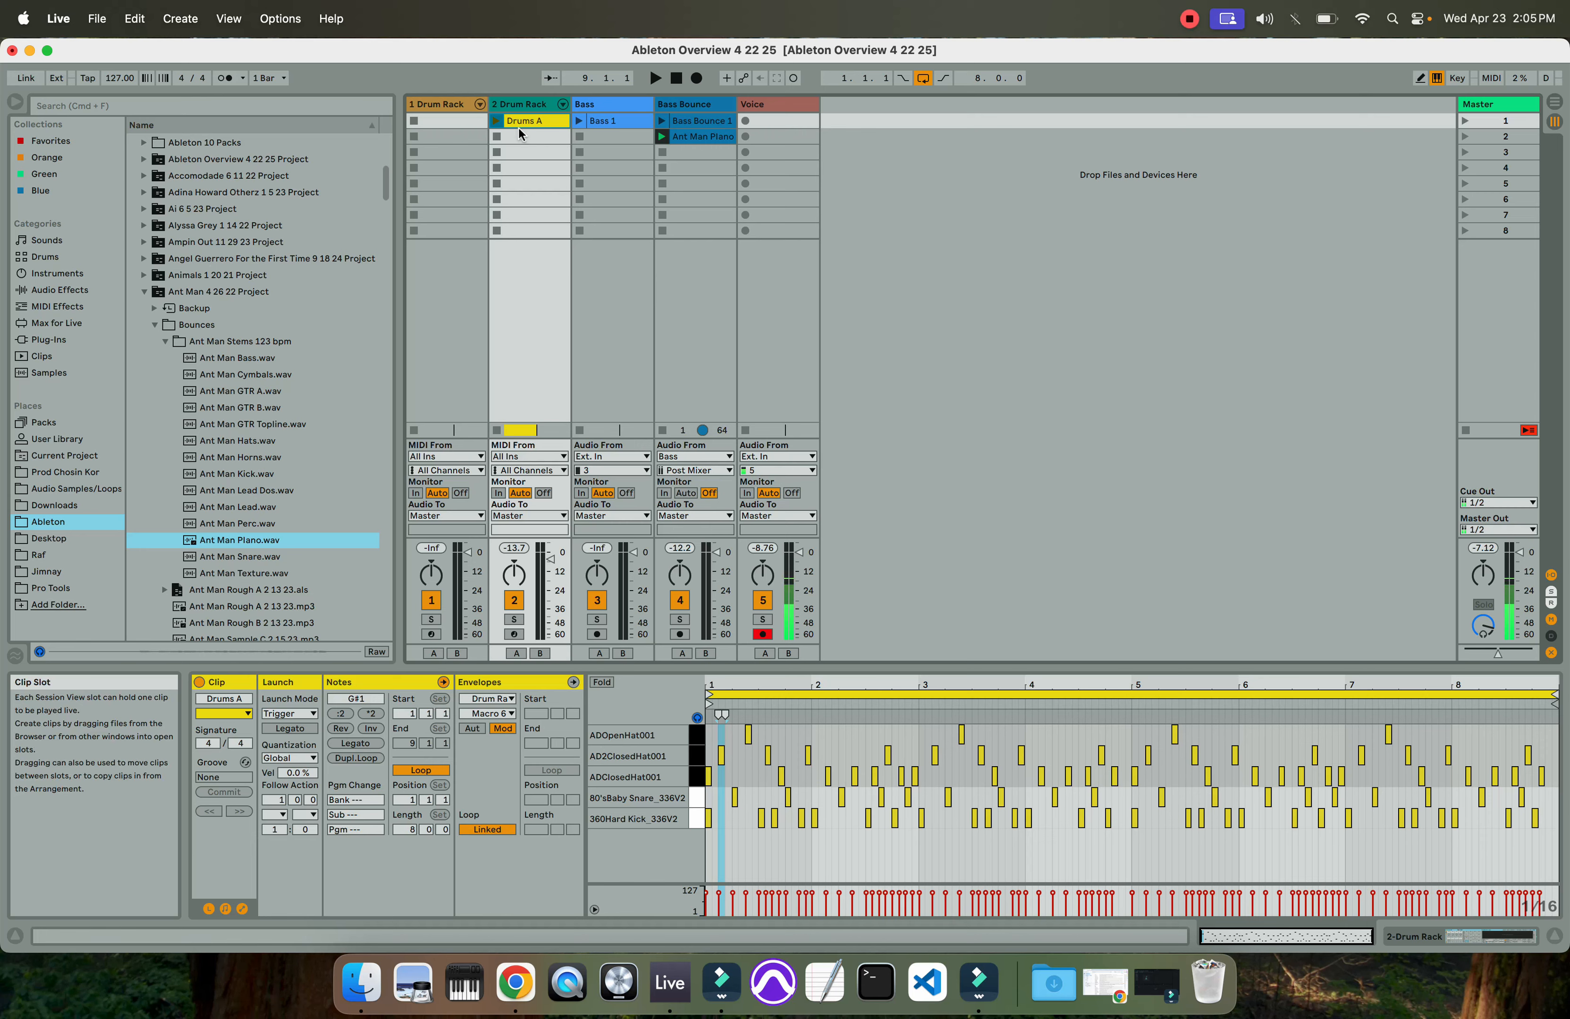
{"action": "key", "text": "Tab"}
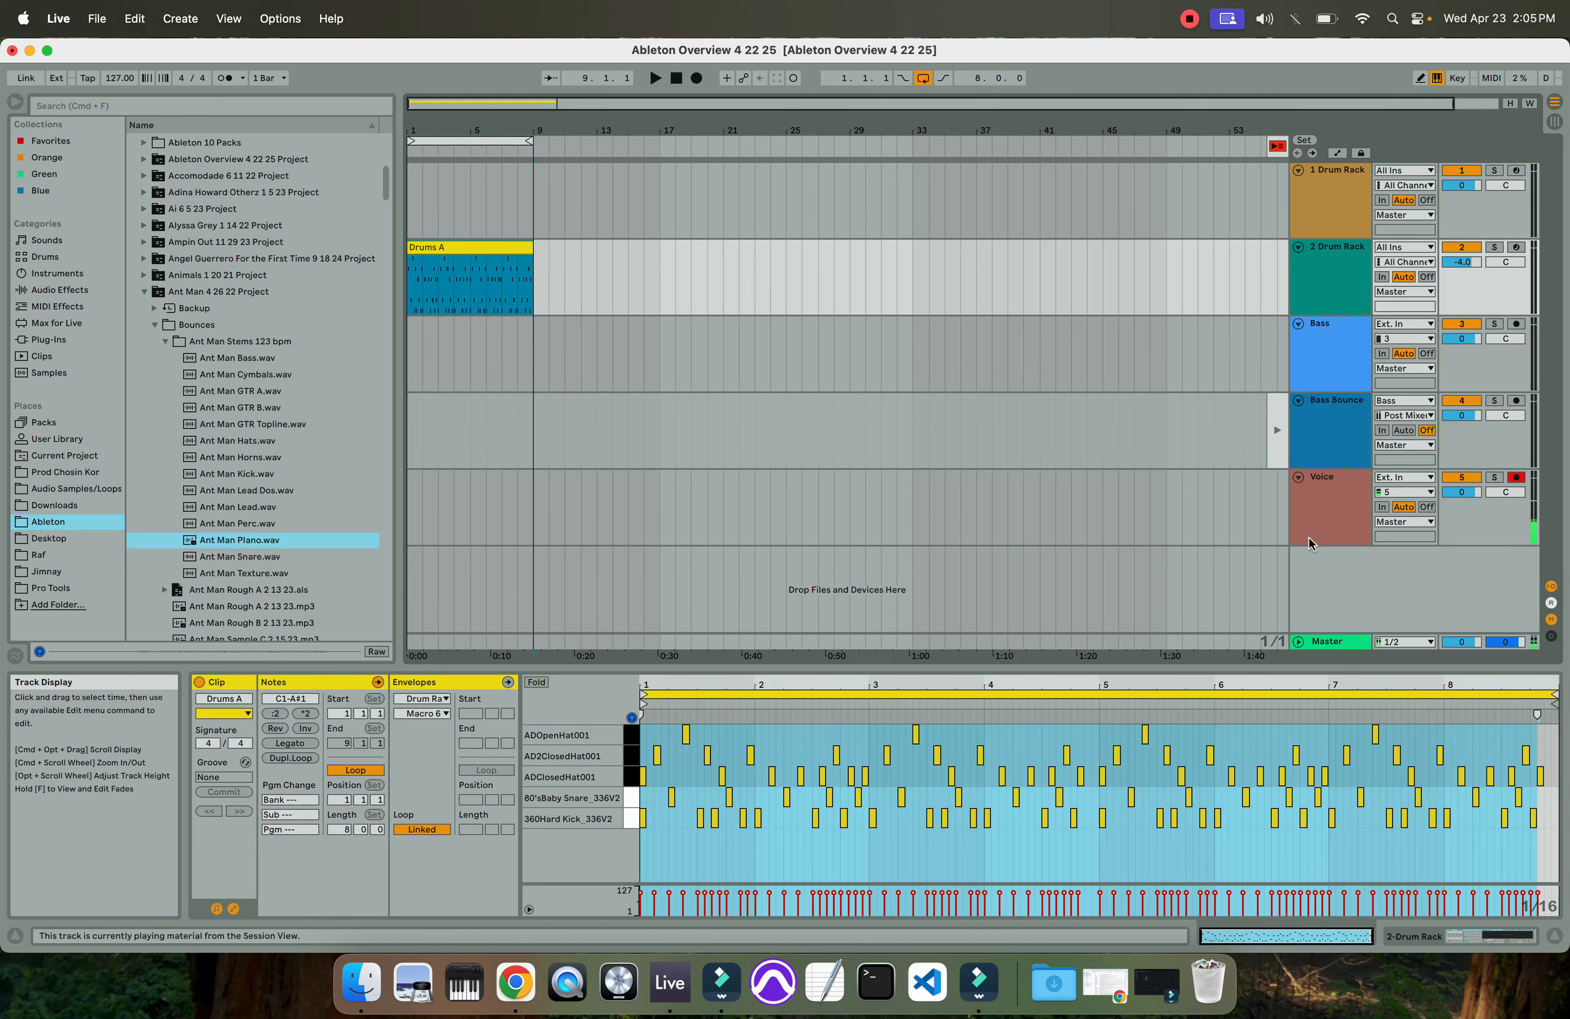
{"action": "key", "text": "Tab"}
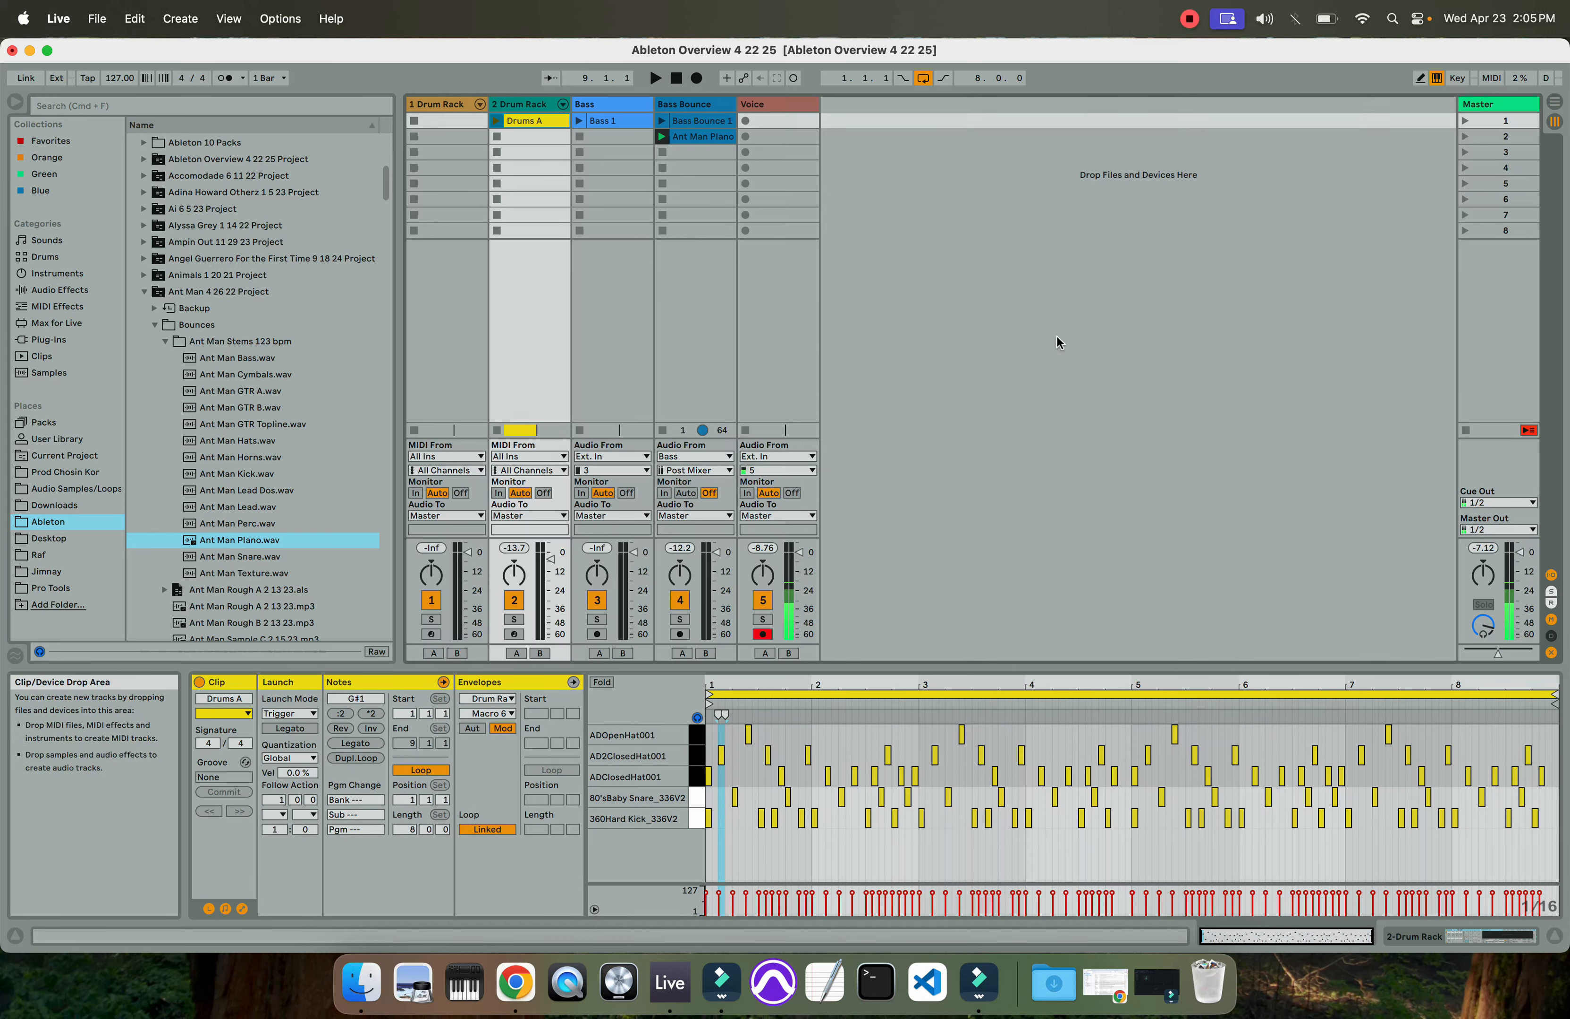
Play the arrangement's Drums A together with the Session clip Ant Man Piano, stop, and check both views
{"action": "left_click", "coordinate": [688, 137]}
{"action": "key", "text": "Tab"}
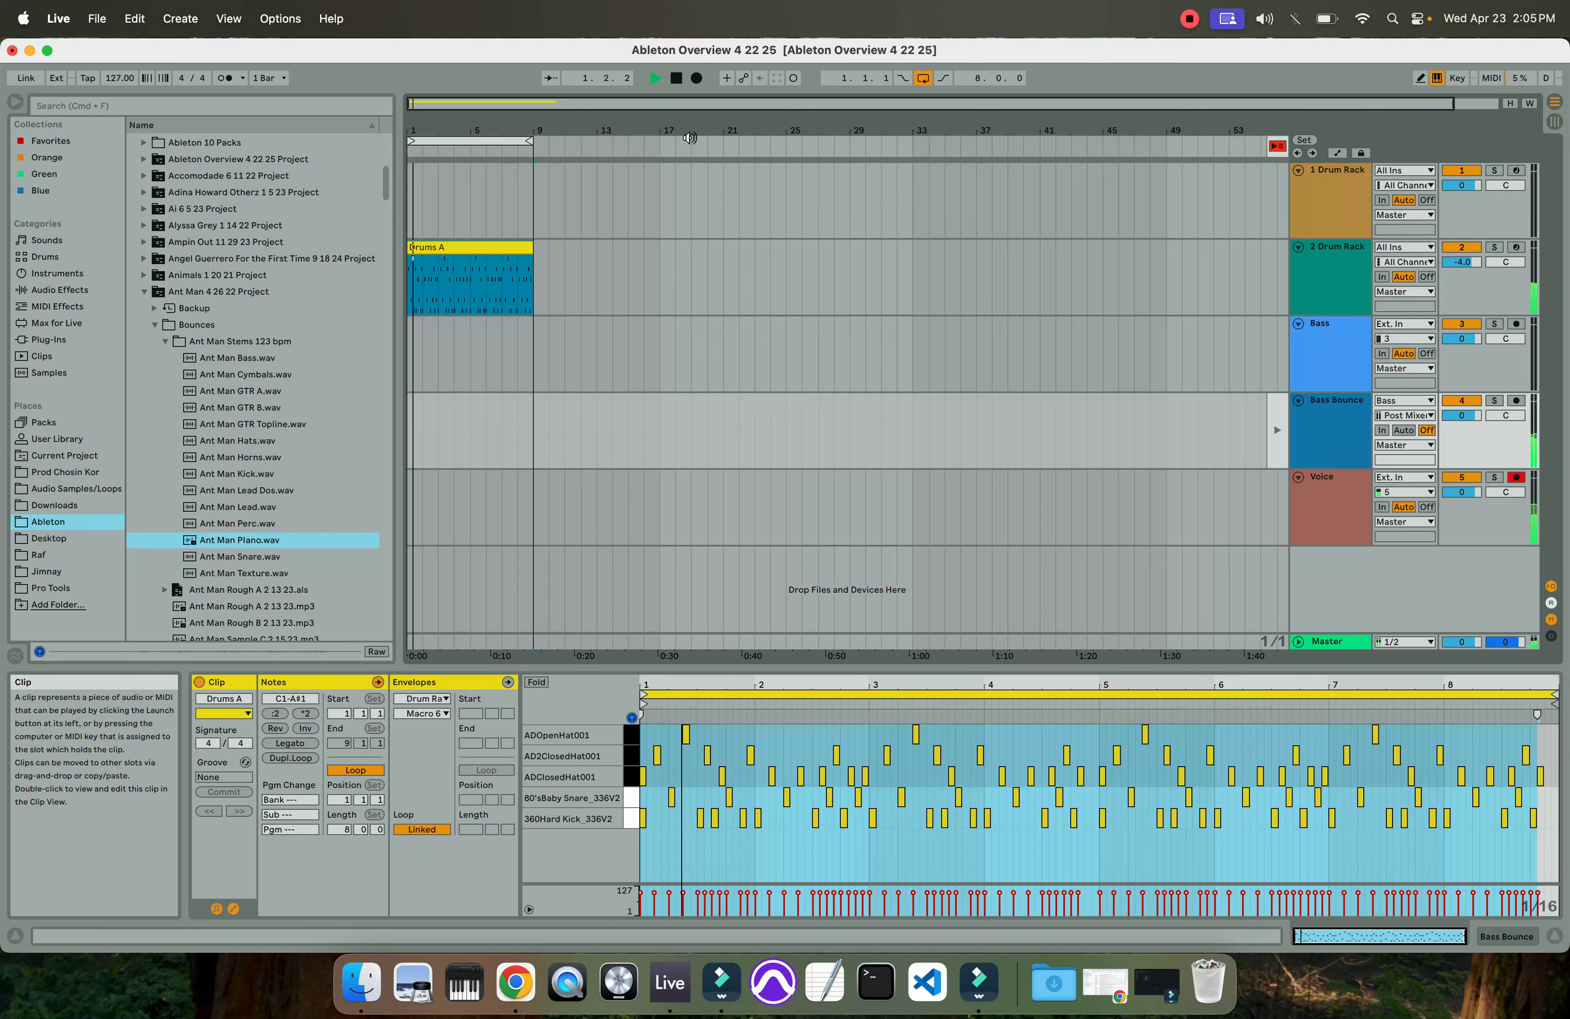
{"action": "key", "text": "space"}
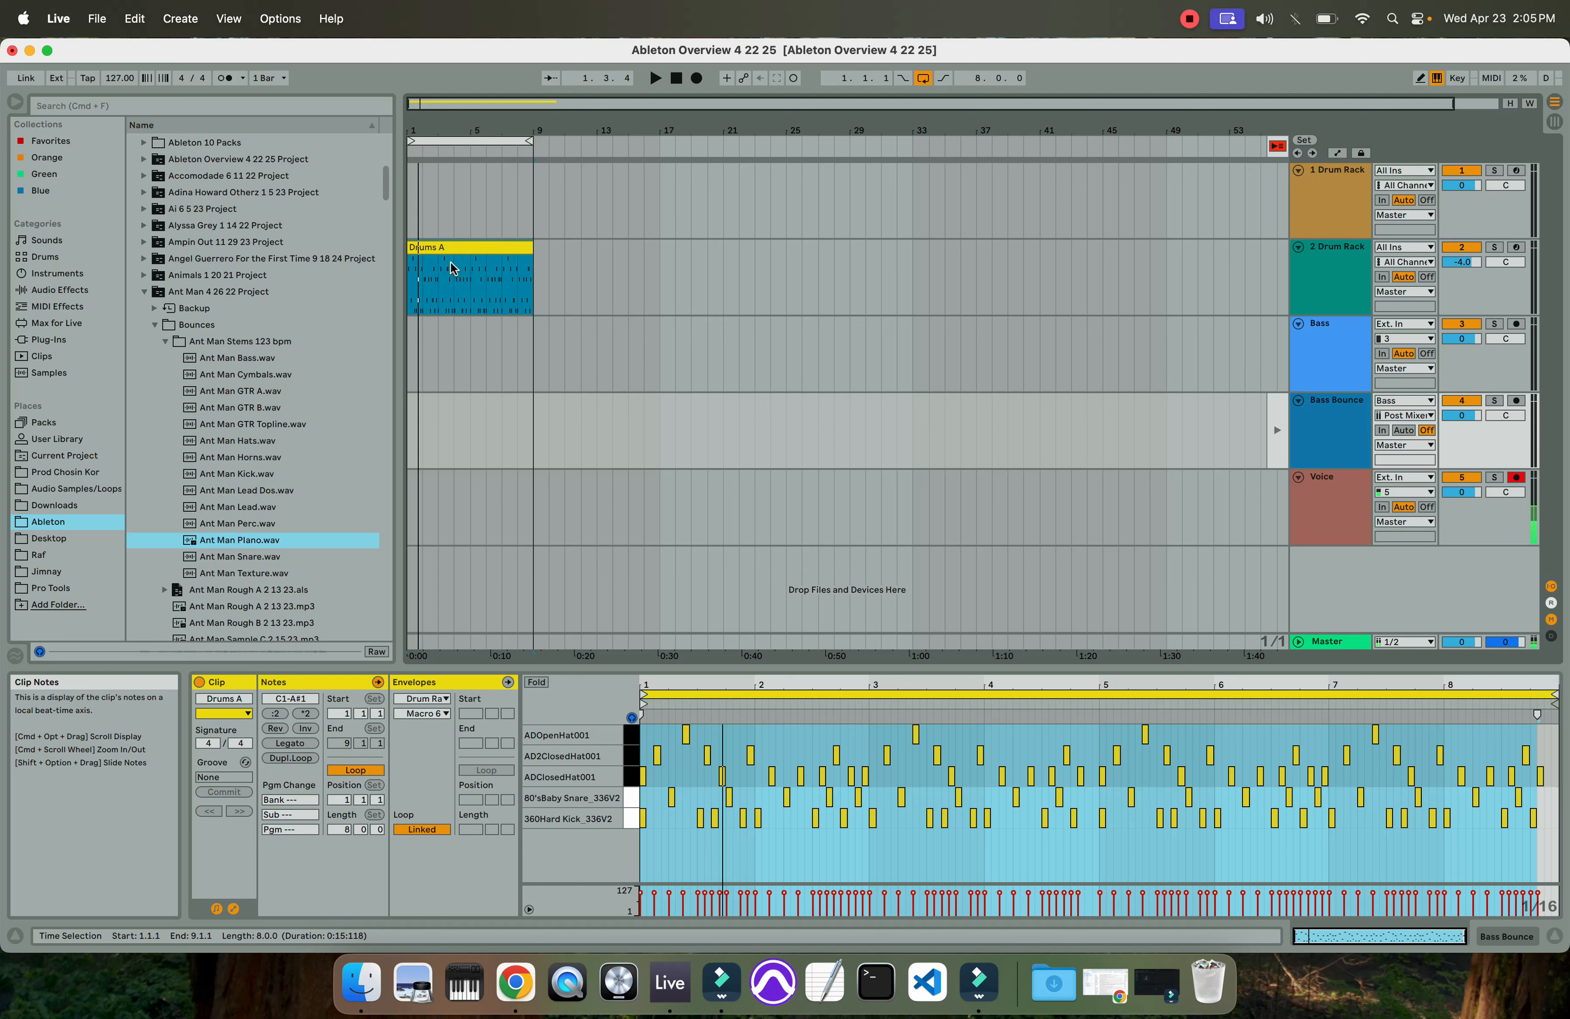
{"action": "key", "text": "Tab"}
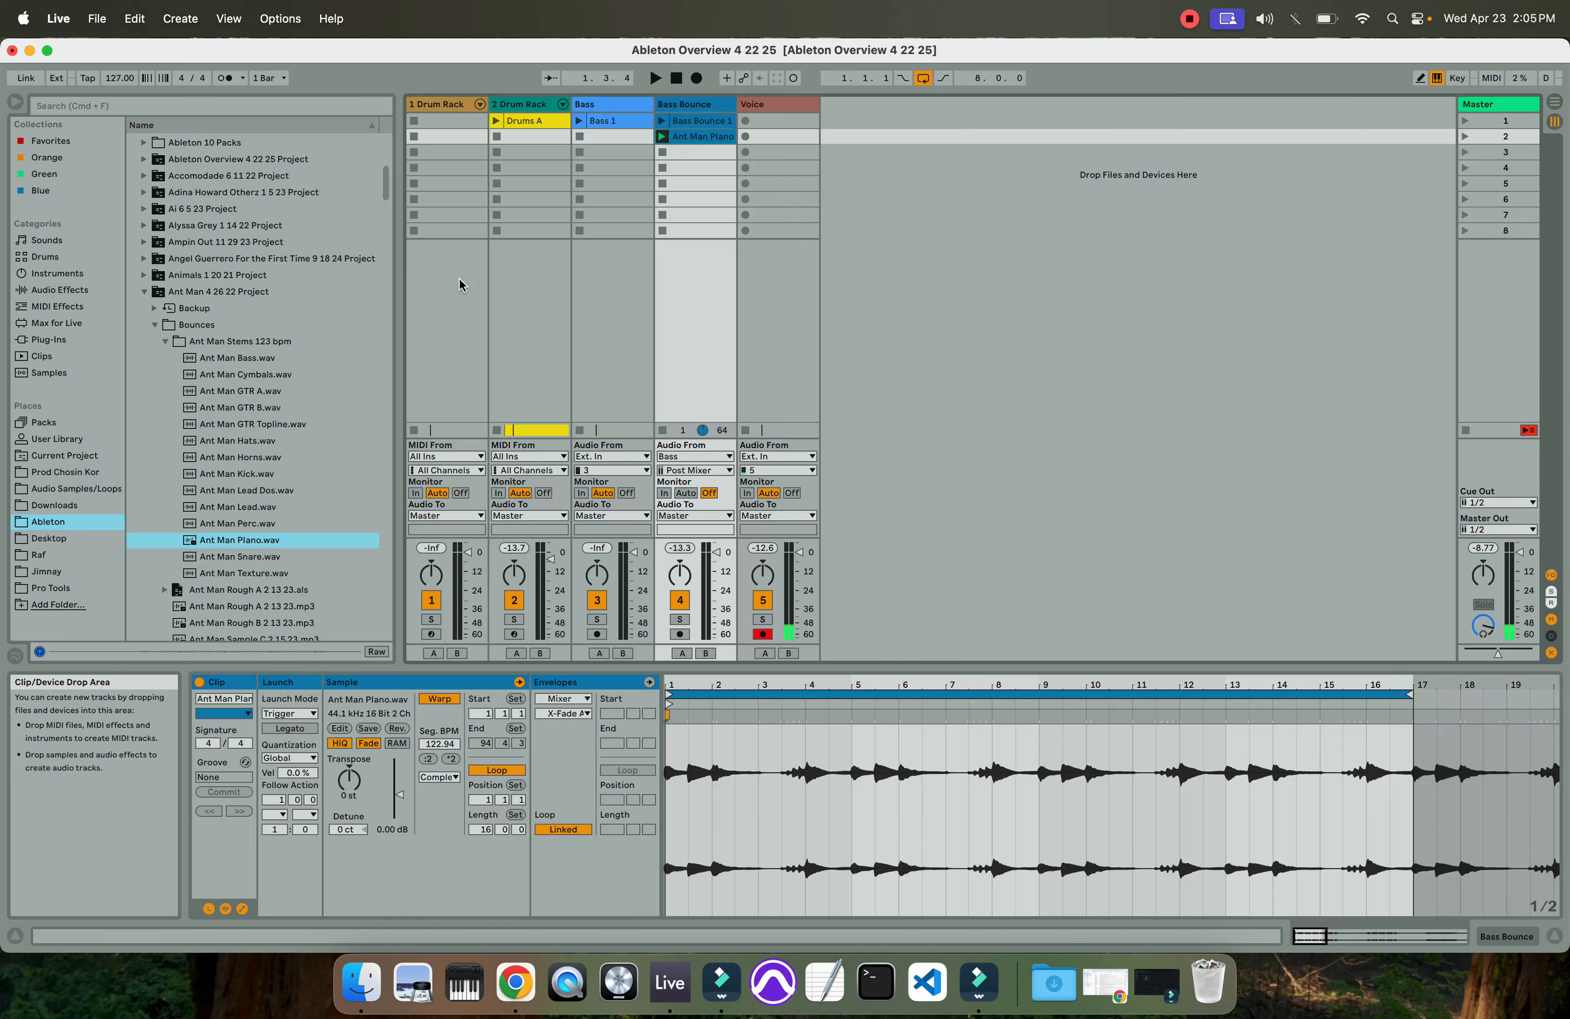
{"action": "key", "text": "Tab"}
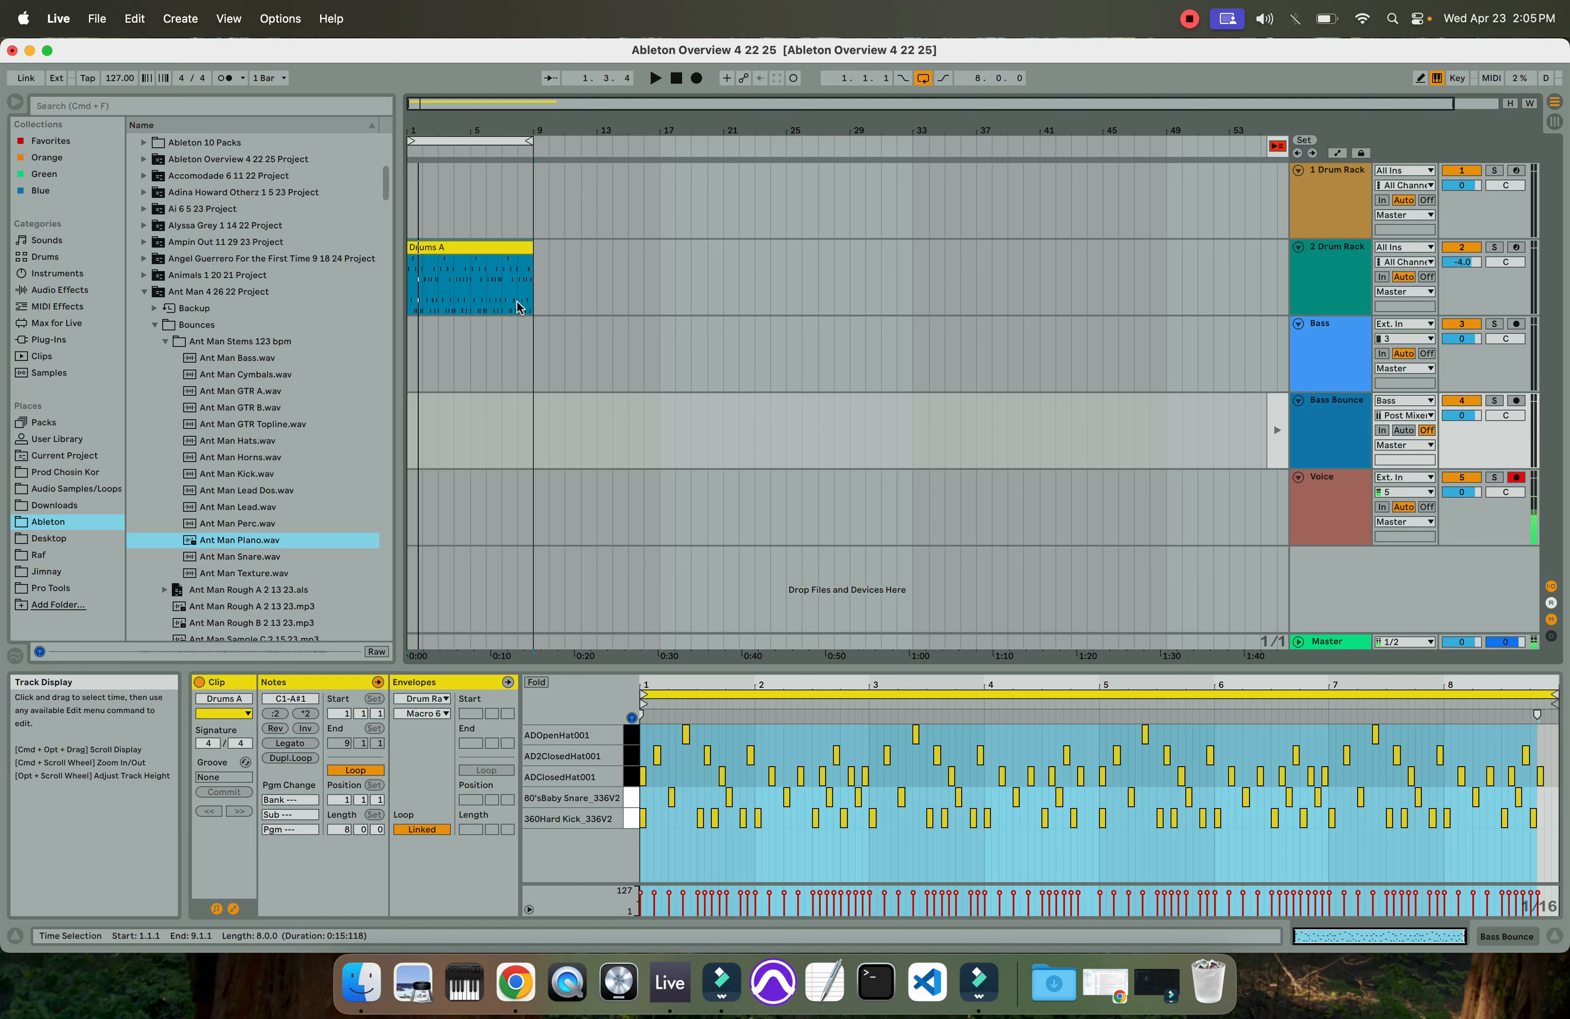
{"action": "key", "text": "Tab"}
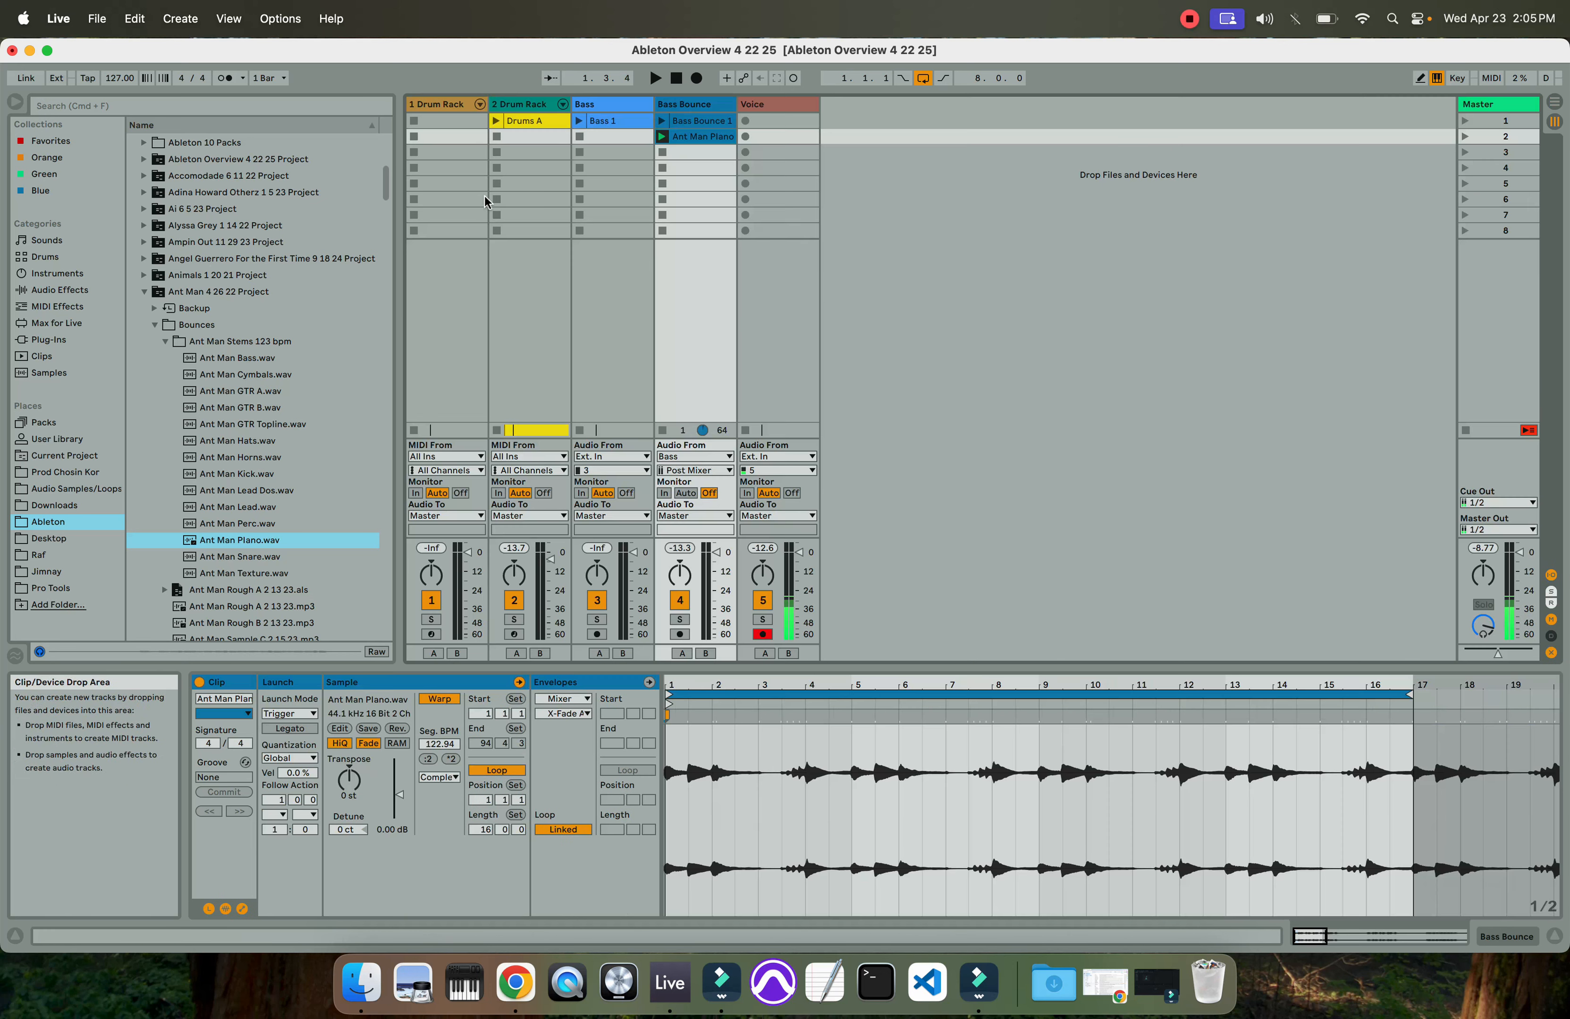
Duplicate the Drums A clip on the second Drum Rack track in the Session view and rename the copy Drums B
{"action": "left_click", "coordinate": [523, 119]}
{"action": "key", "text": "super+d"}
{"action": "key", "text": "super+r"}
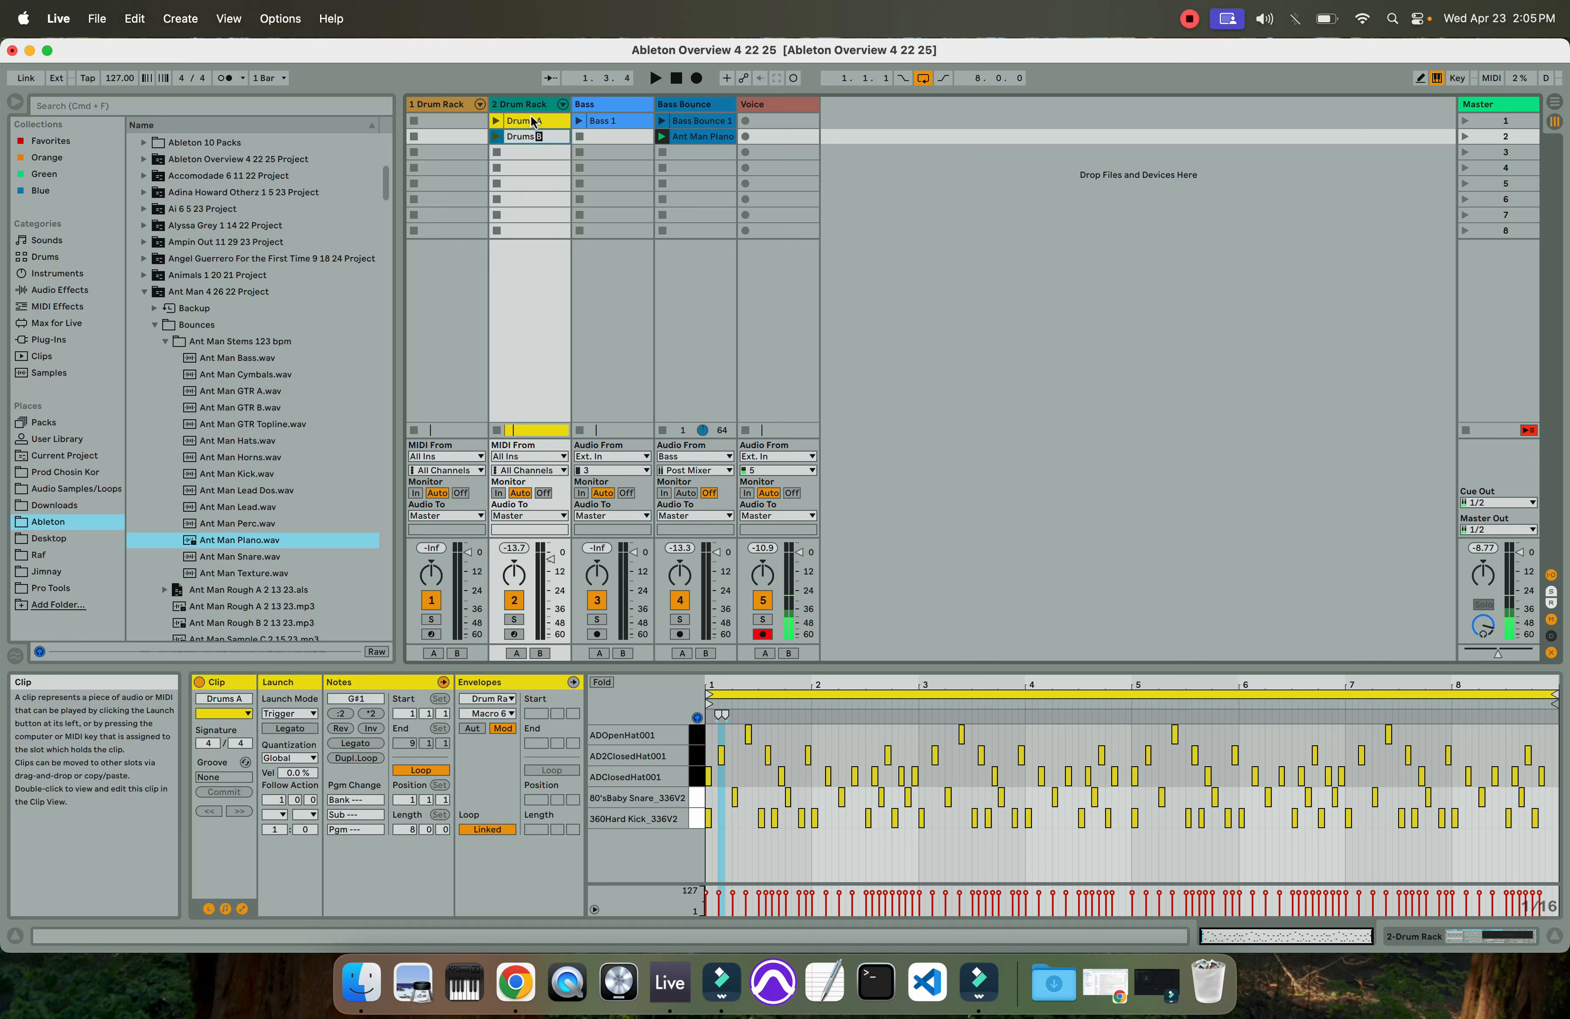
{"action": "key", "text": "Return"}
Deactivate all 360Hard Kick notes in the Drums B clip
{"action": "left_click", "coordinate": [693, 823]}
{"action": "left_click", "coordinate": [827, 807]}
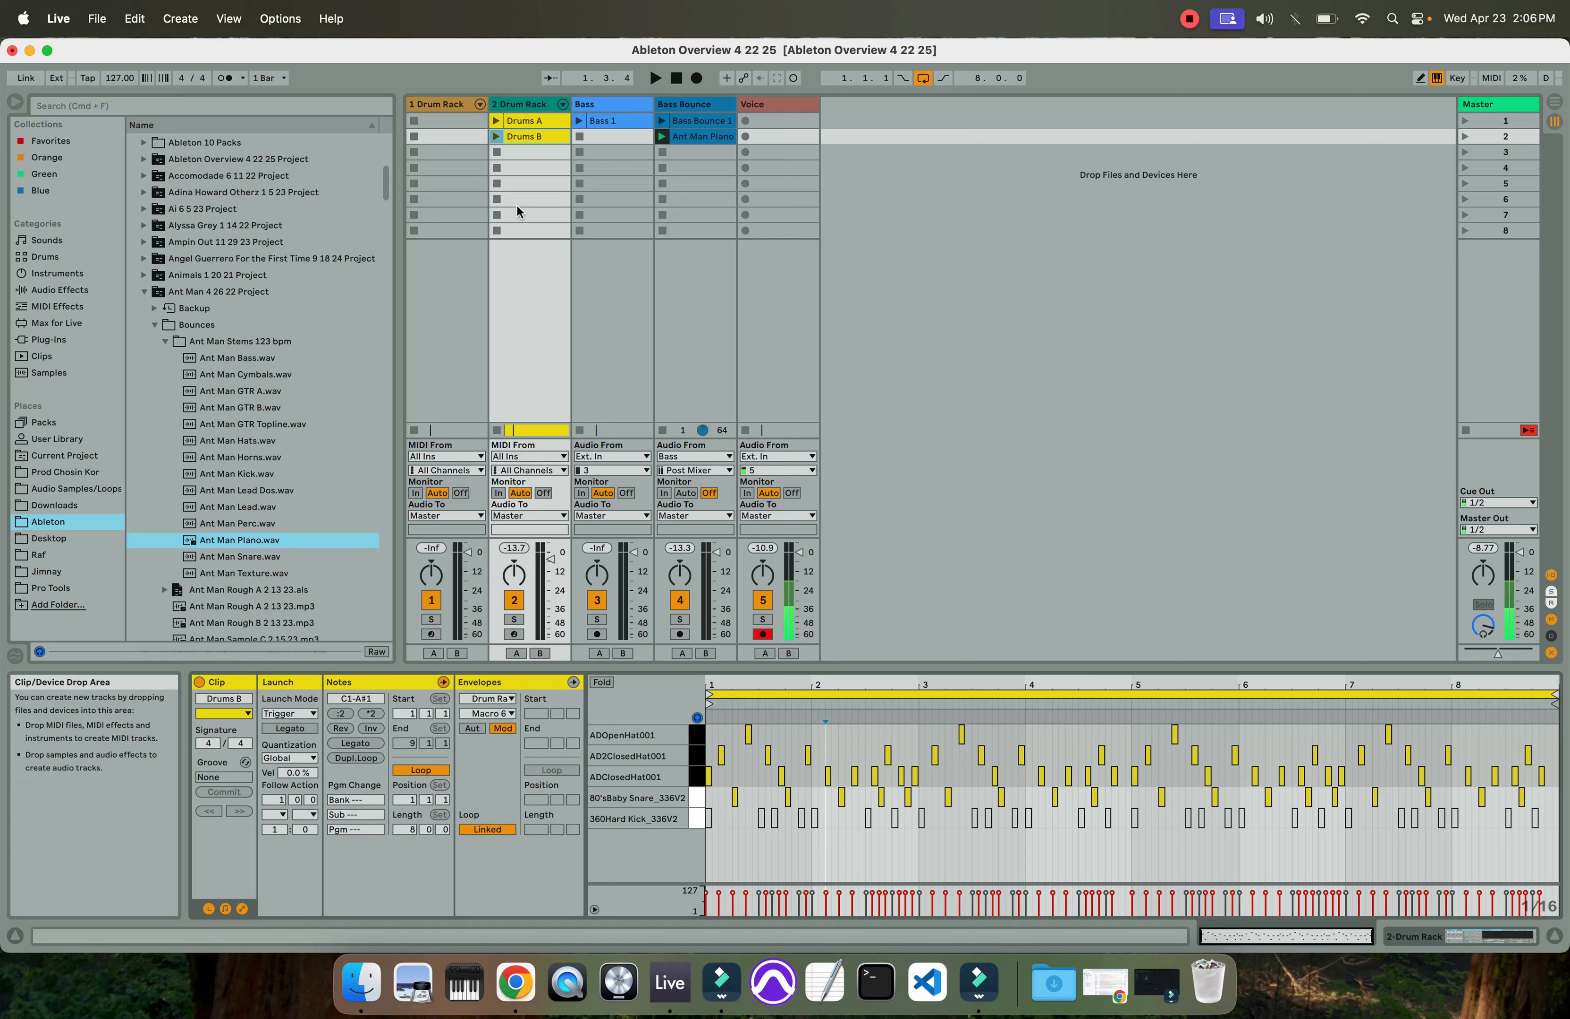
Compare the arrangement's Drums A clip with the Drums A and Drums B clips in the Session view
{"action": "left_click", "coordinate": [530, 120]}
{"action": "key", "text": "Tab"}
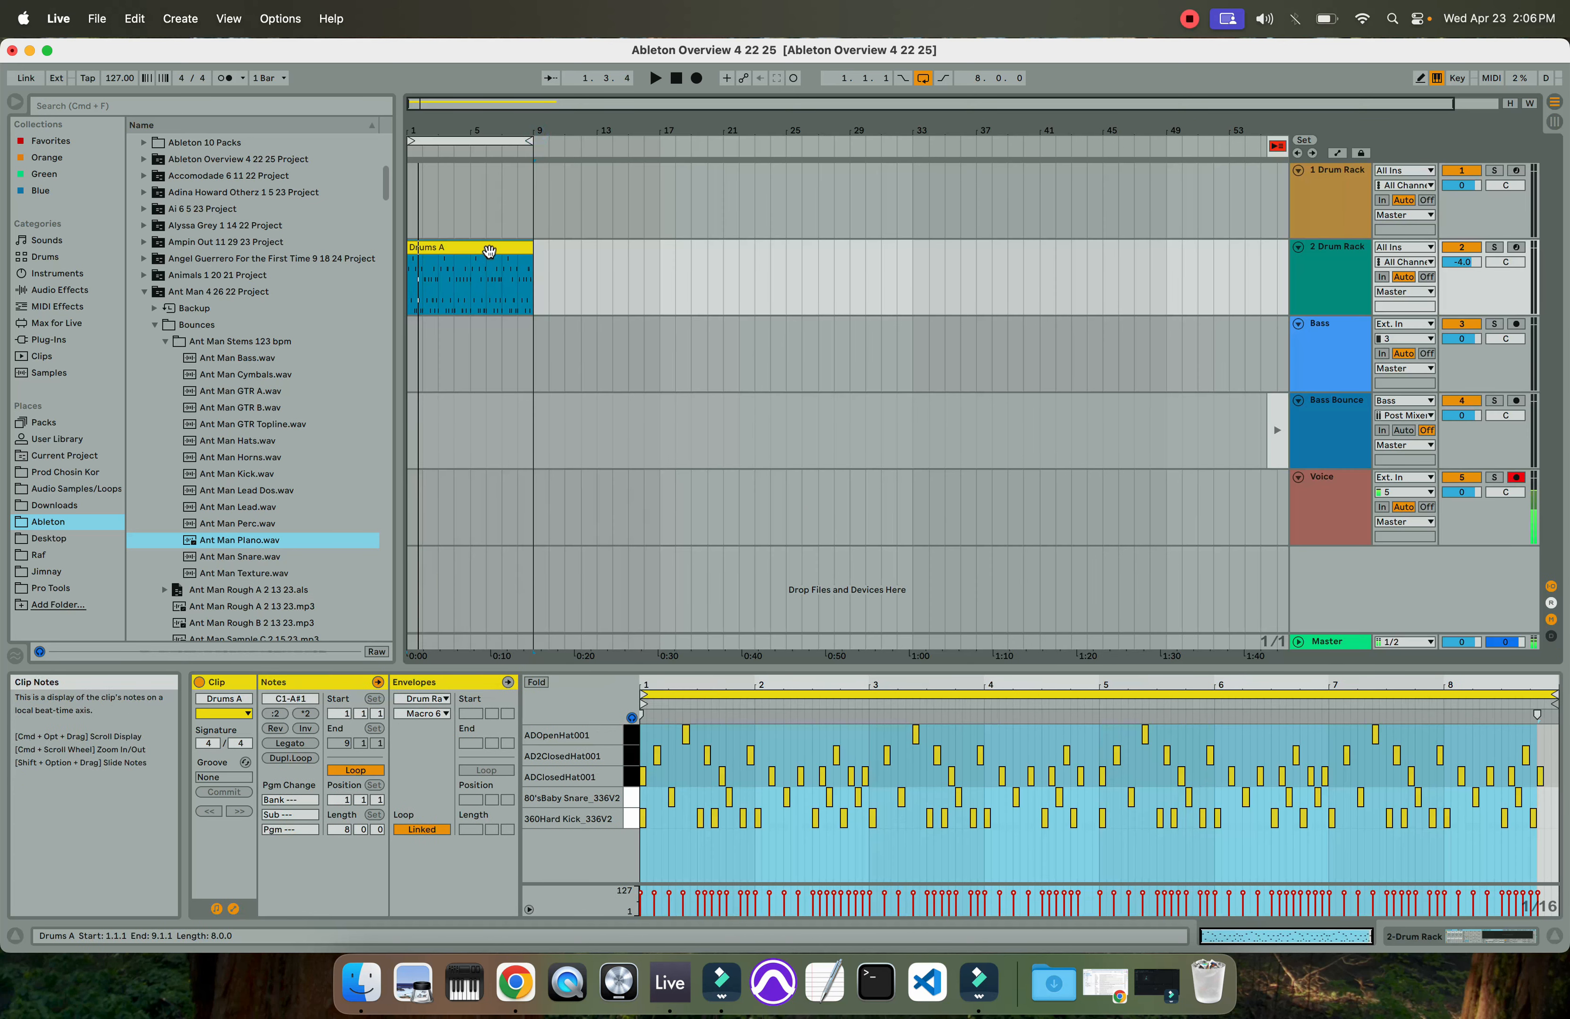
{"action": "key", "text": "Tab"}
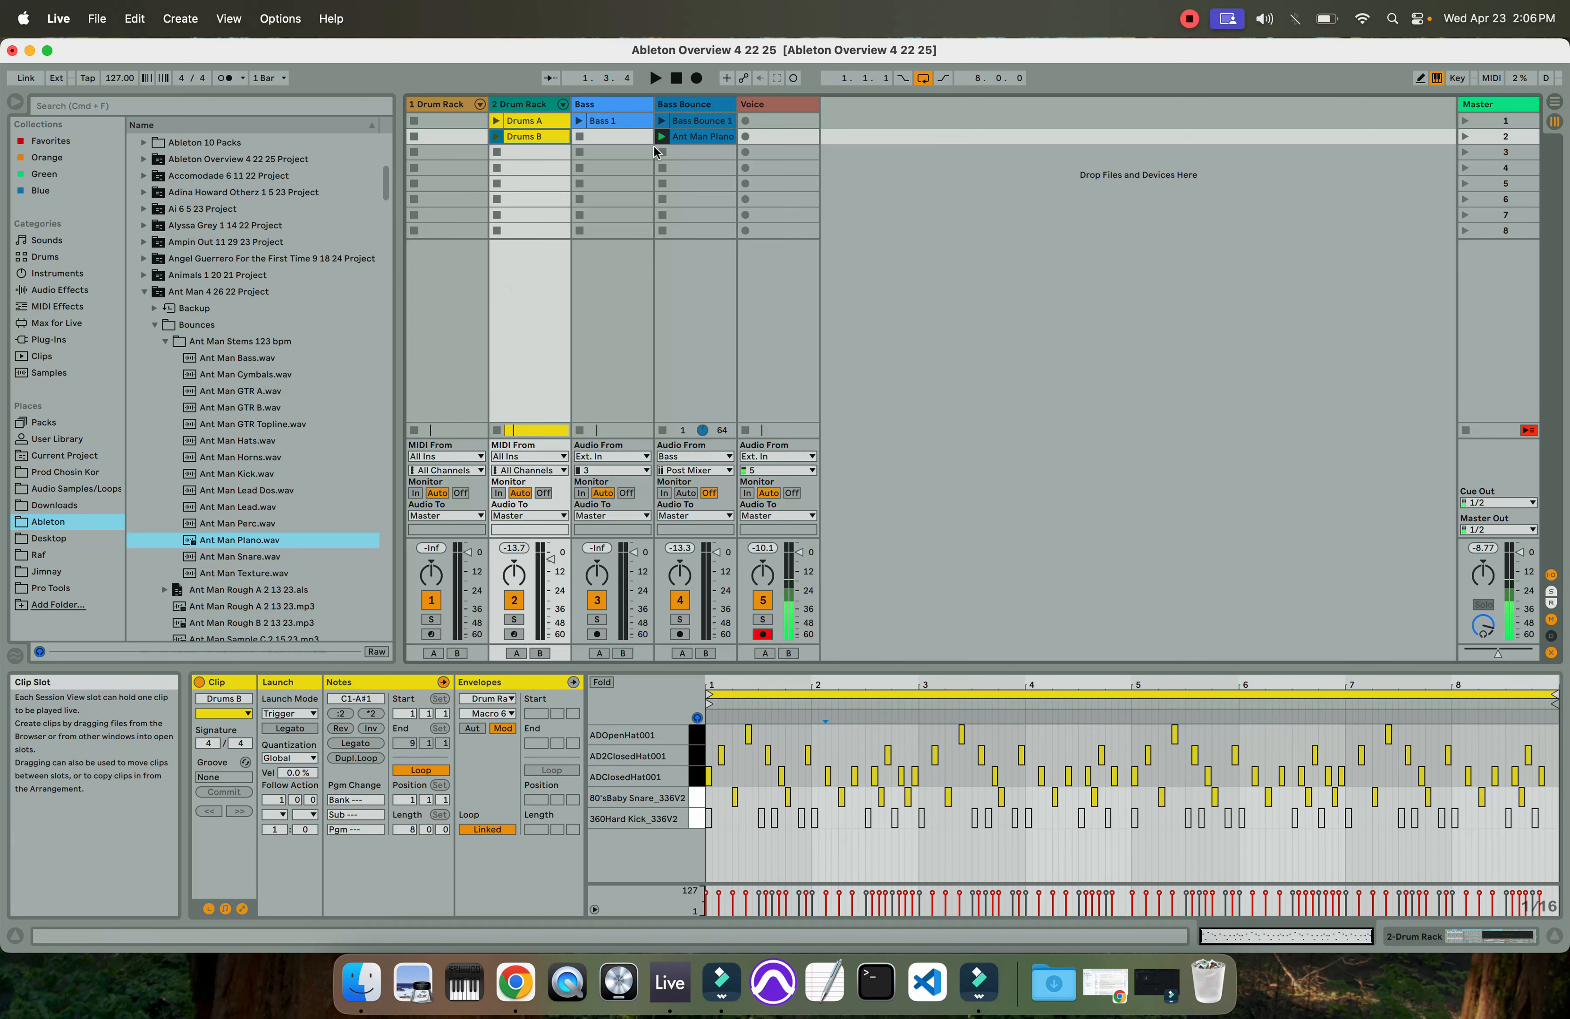
{"action": "key", "text": "Tab"}
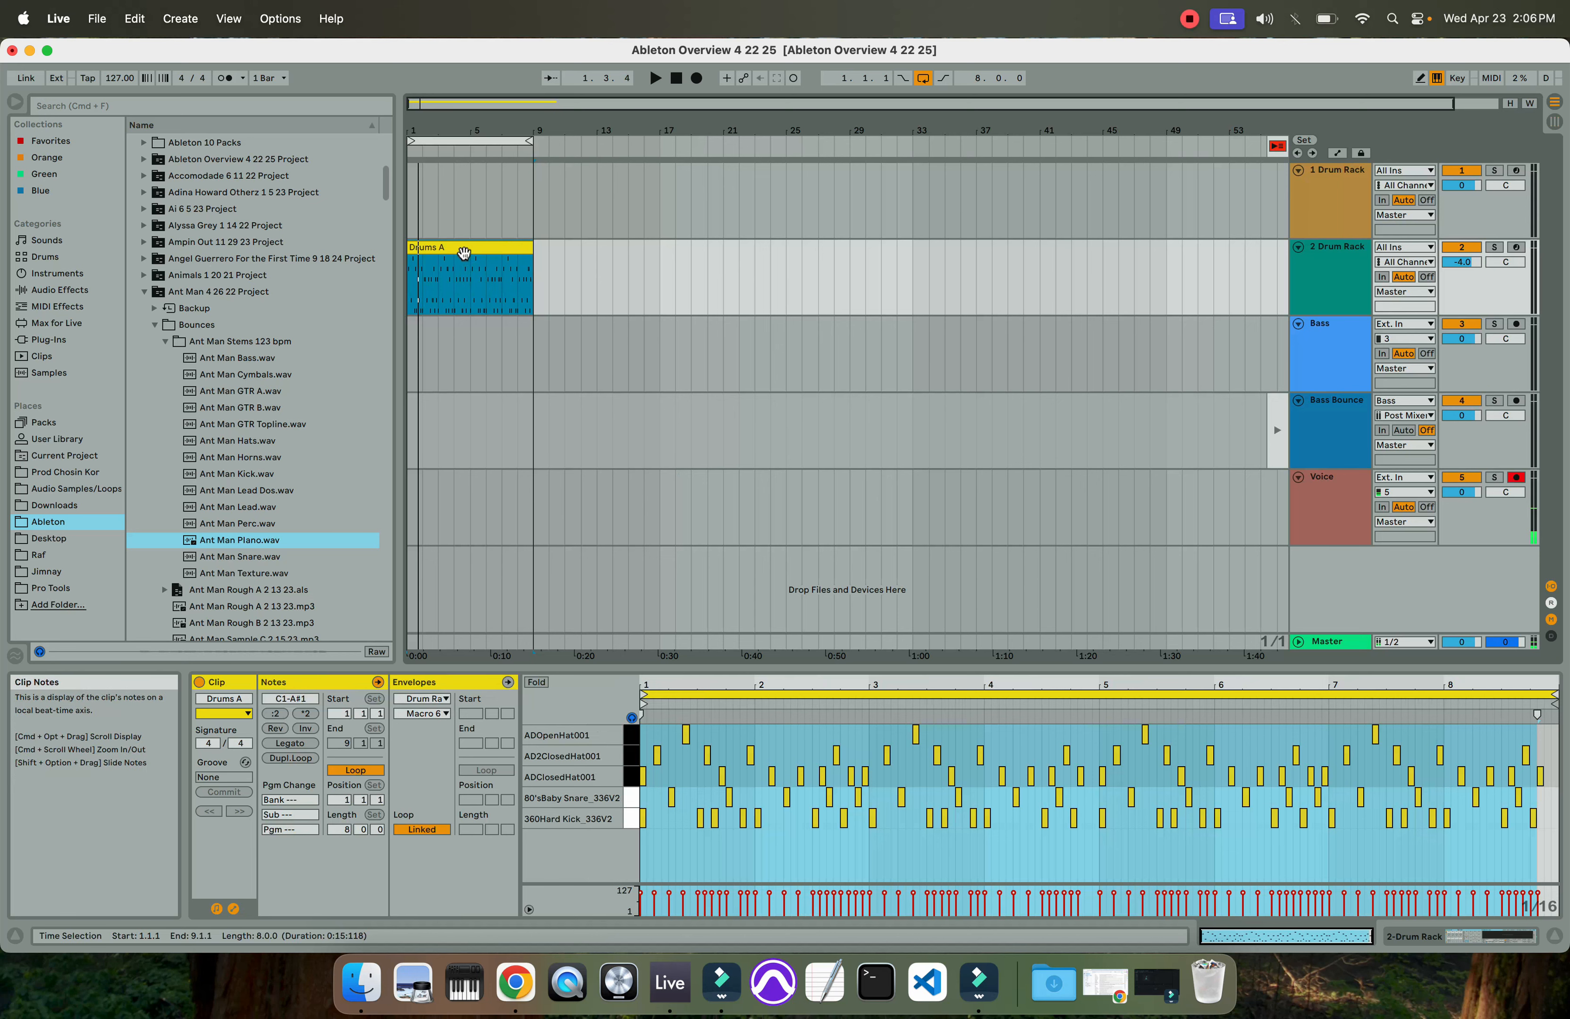
{"action": "key", "text": "Tab"}
Launch Drums B from the Session view over the arrangement's Drums A during playback, check both views and the kick notes, and stop
{"action": "left_click", "coordinate": [495, 137]}
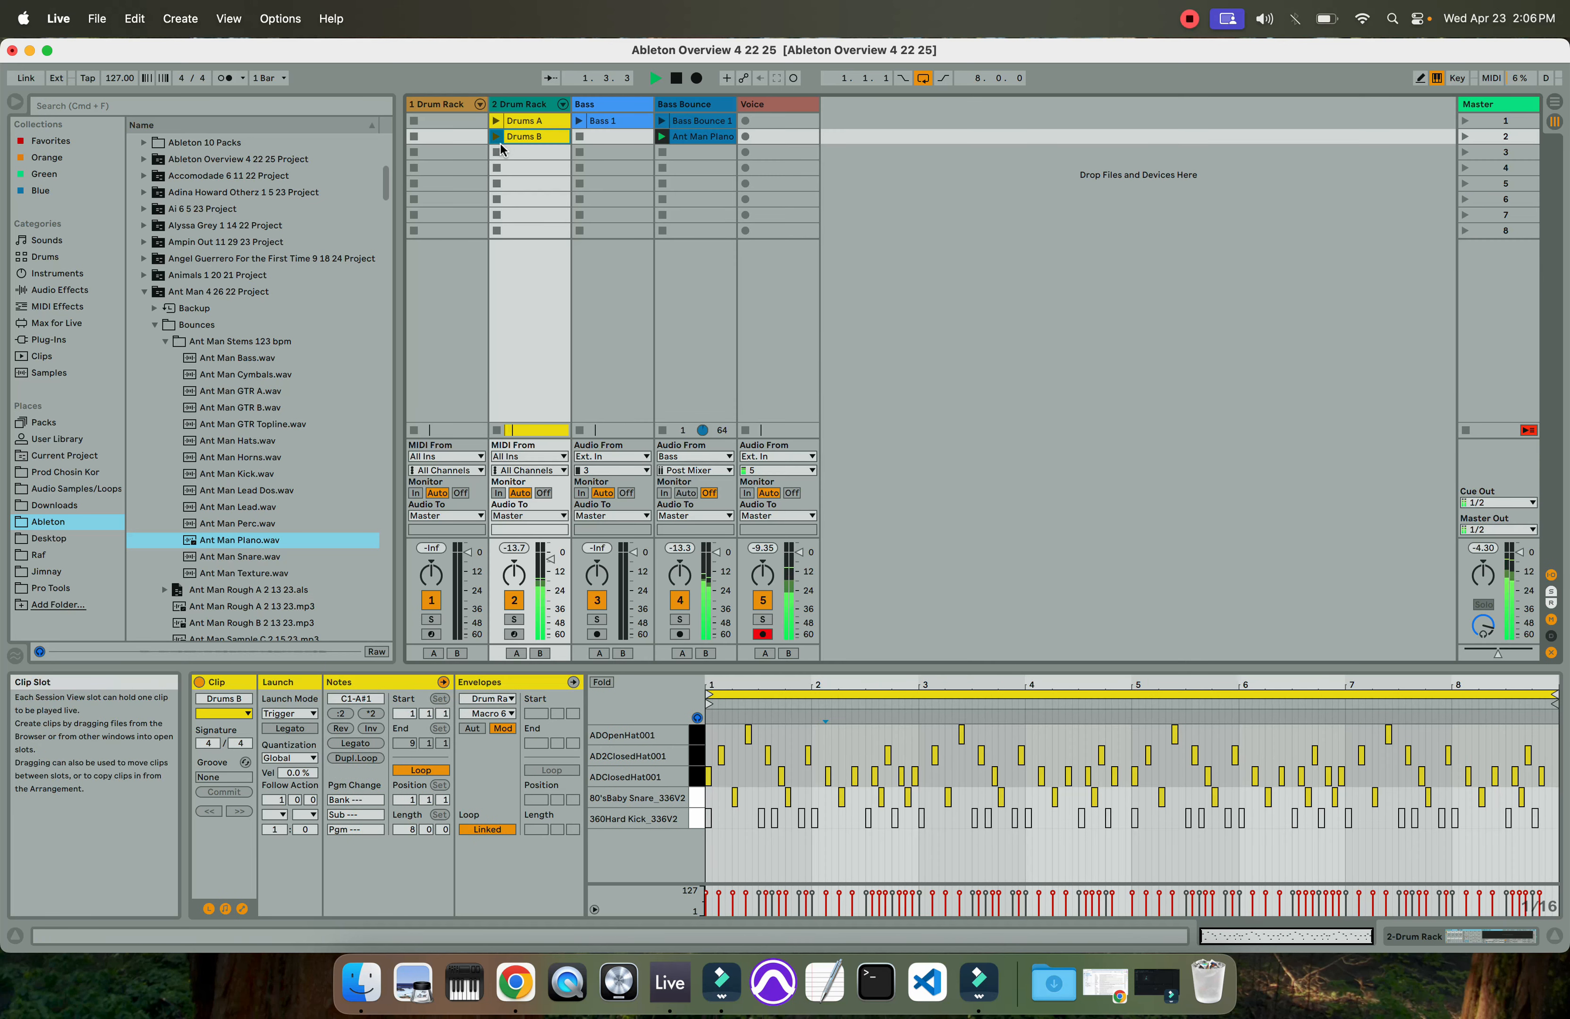
{"action": "left_click", "coordinate": [513, 141]}
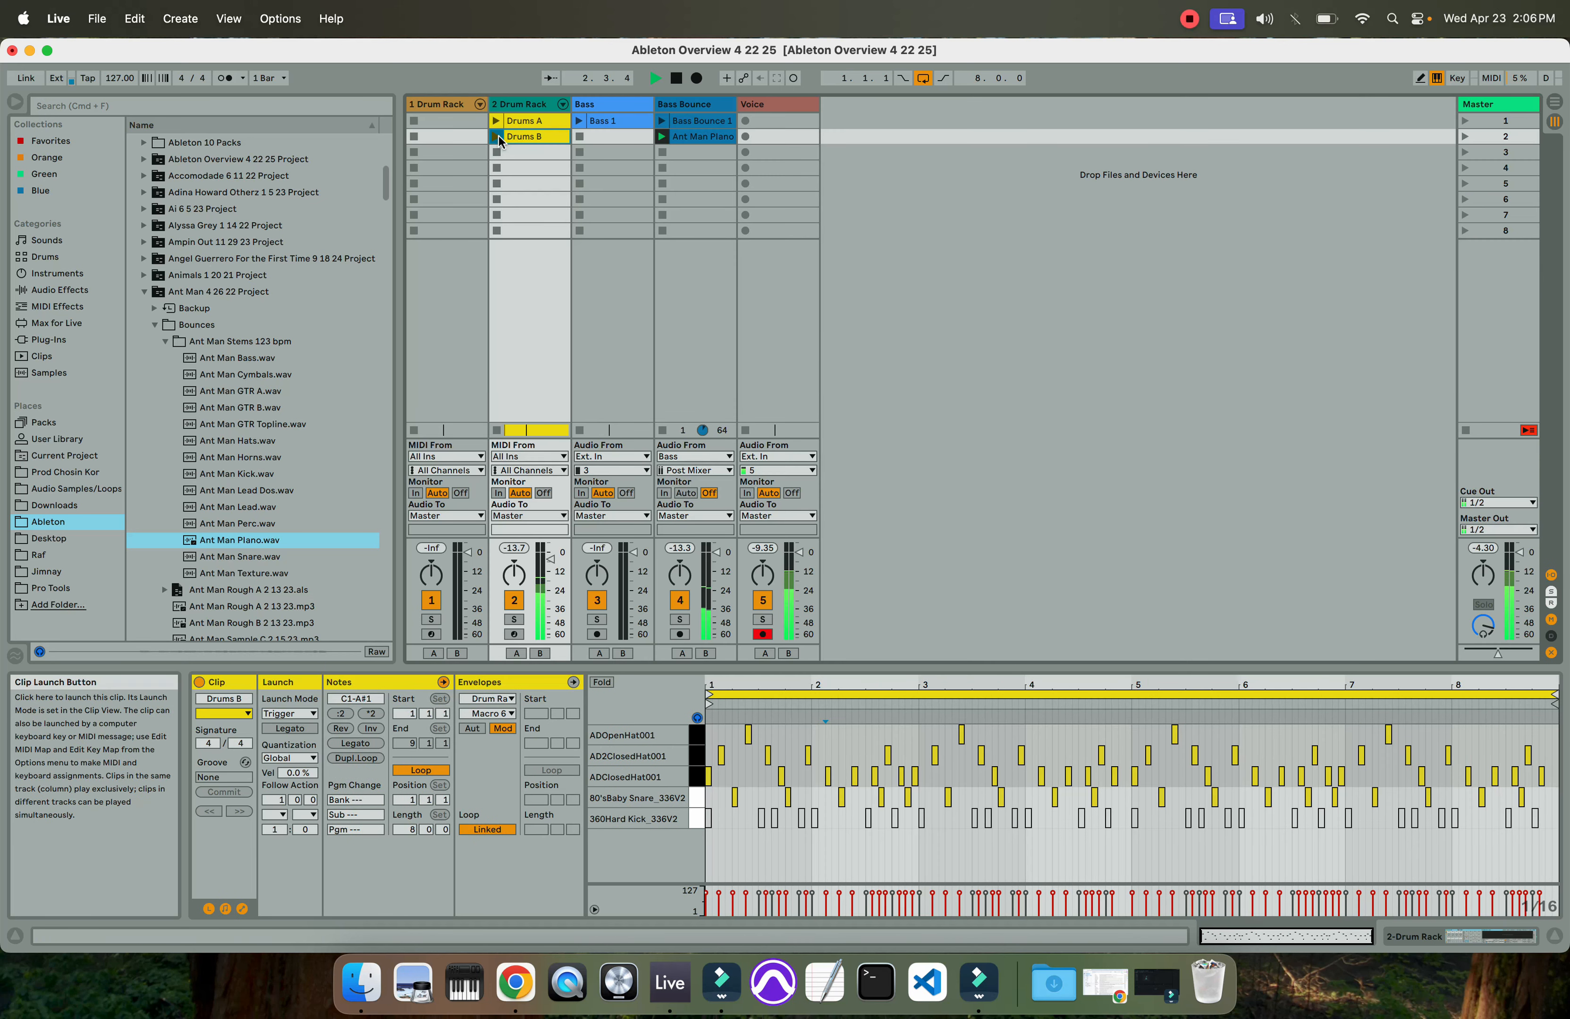
{"action": "key", "text": "Tab"}
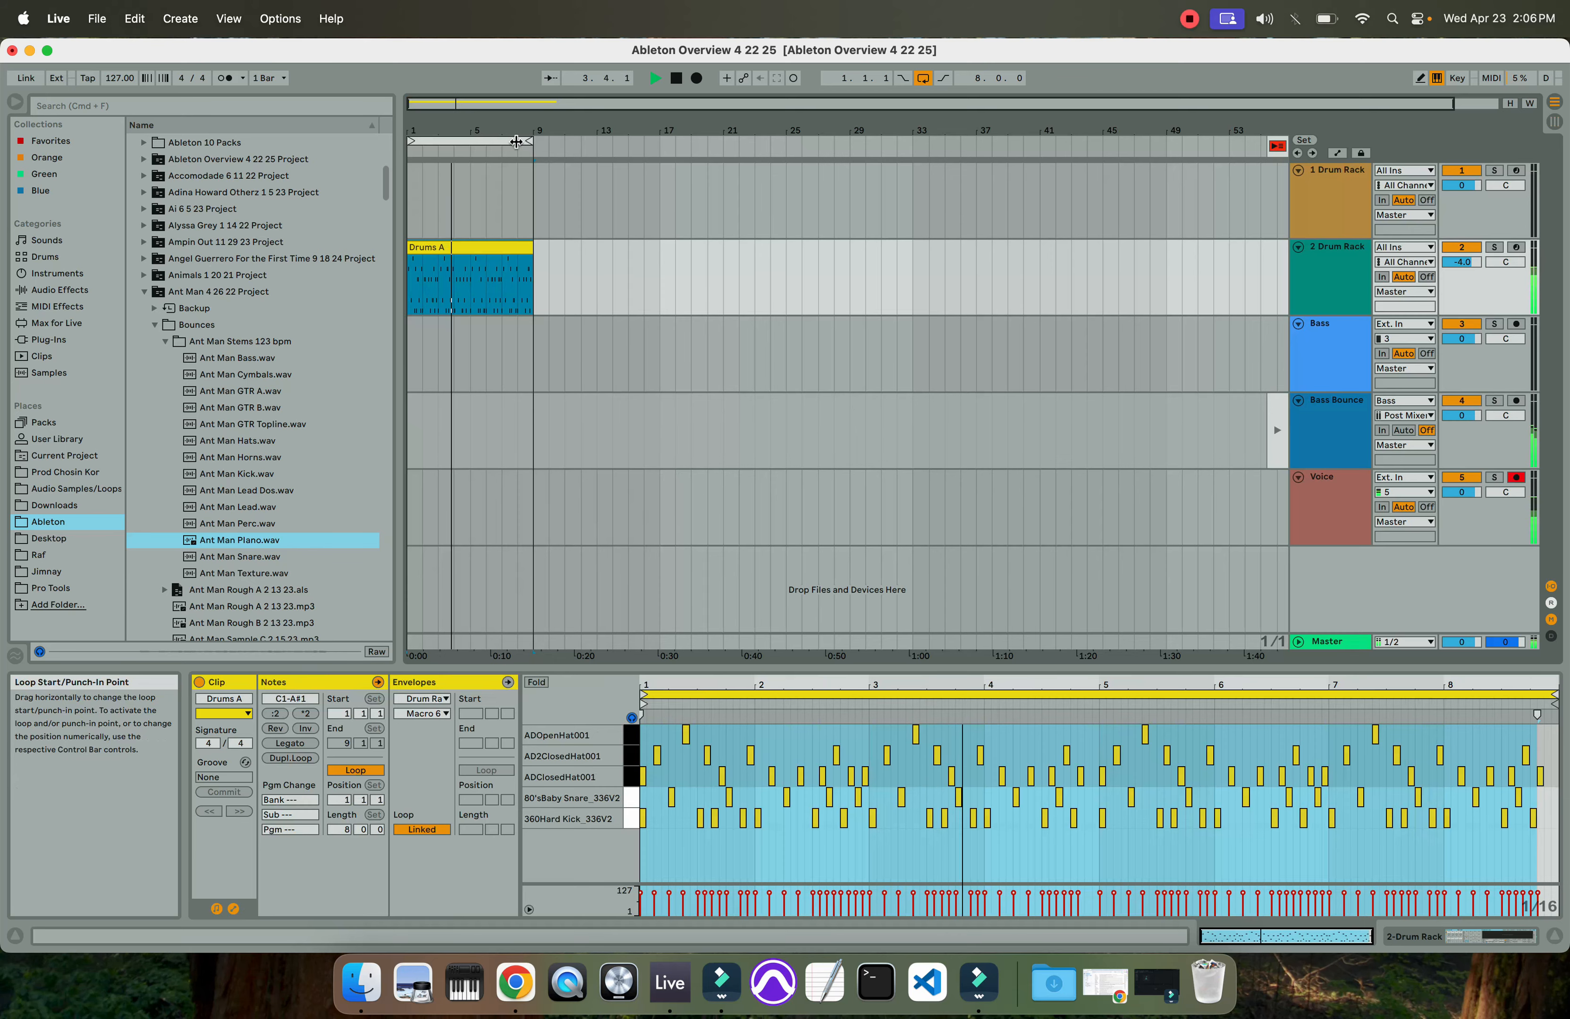
{"action": "key", "text": "Tab"}
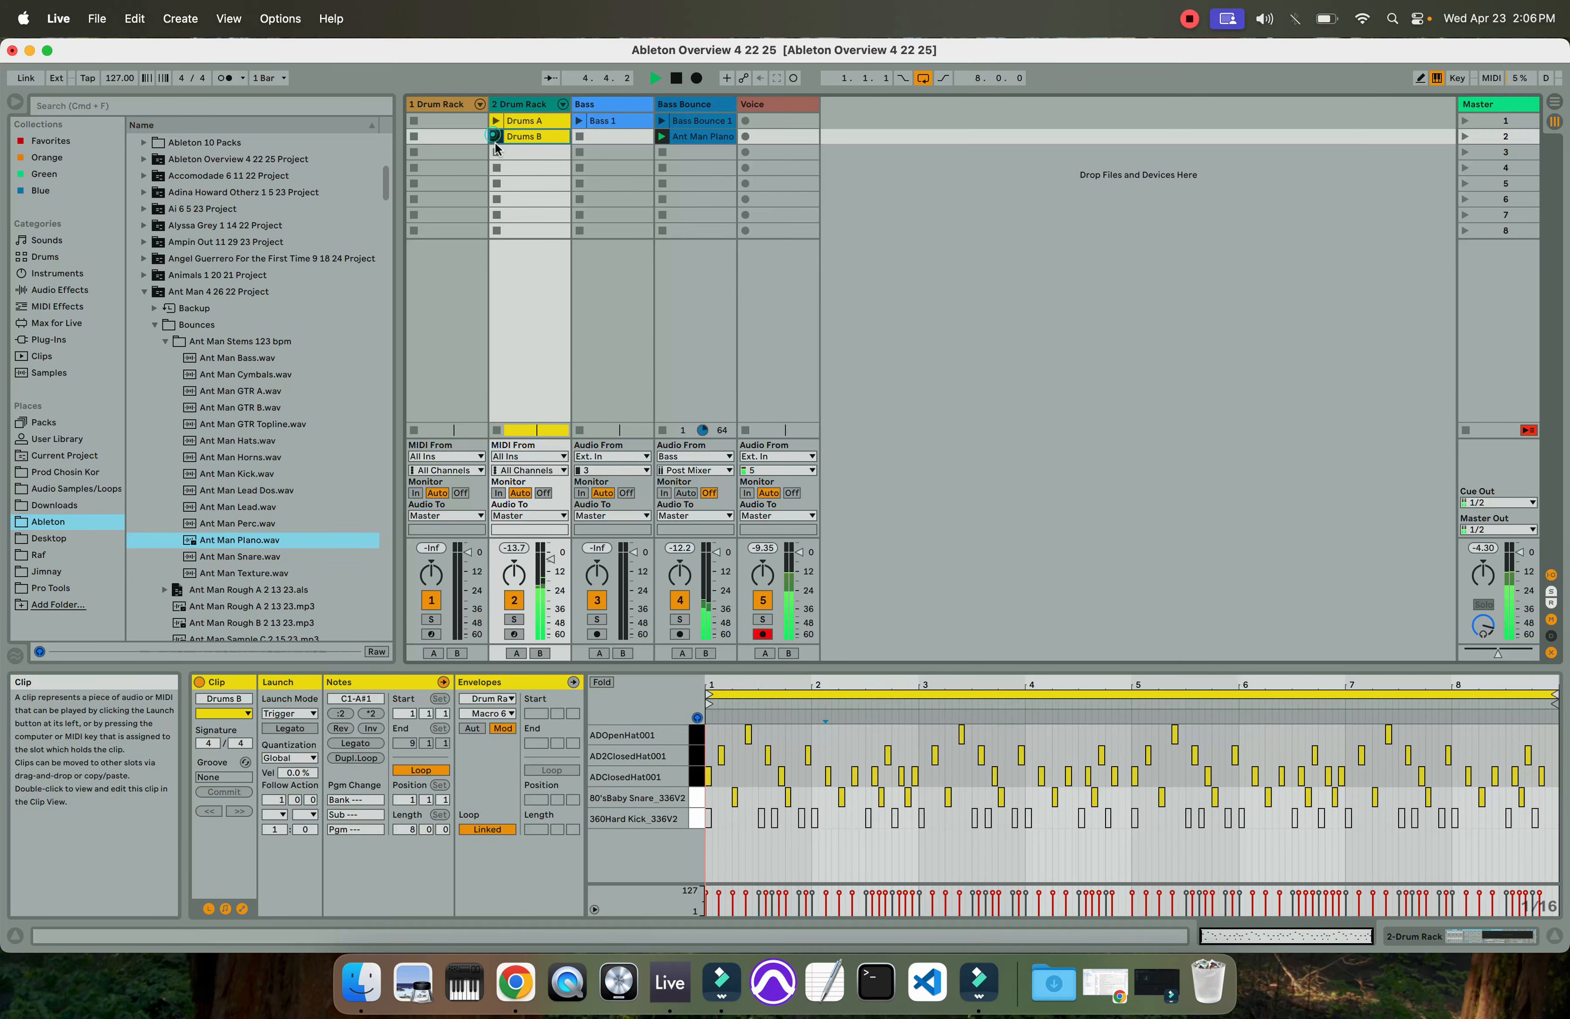
{"action": "key", "text": "Tab"}
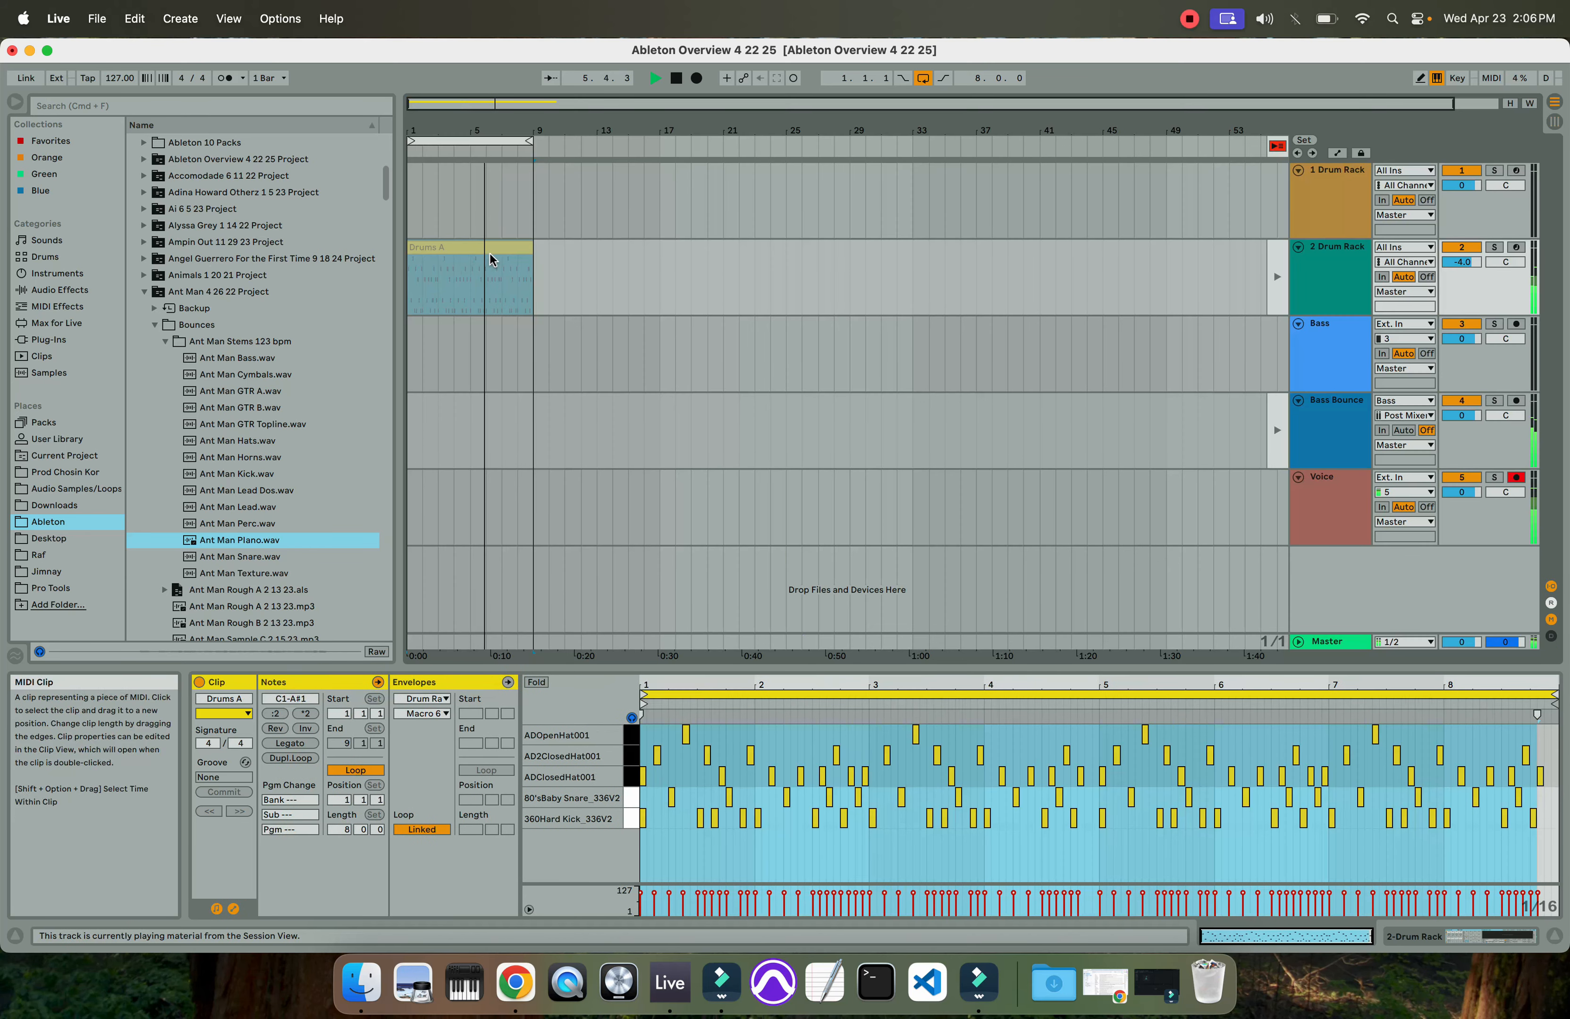
{"action": "key", "text": "Tab"}
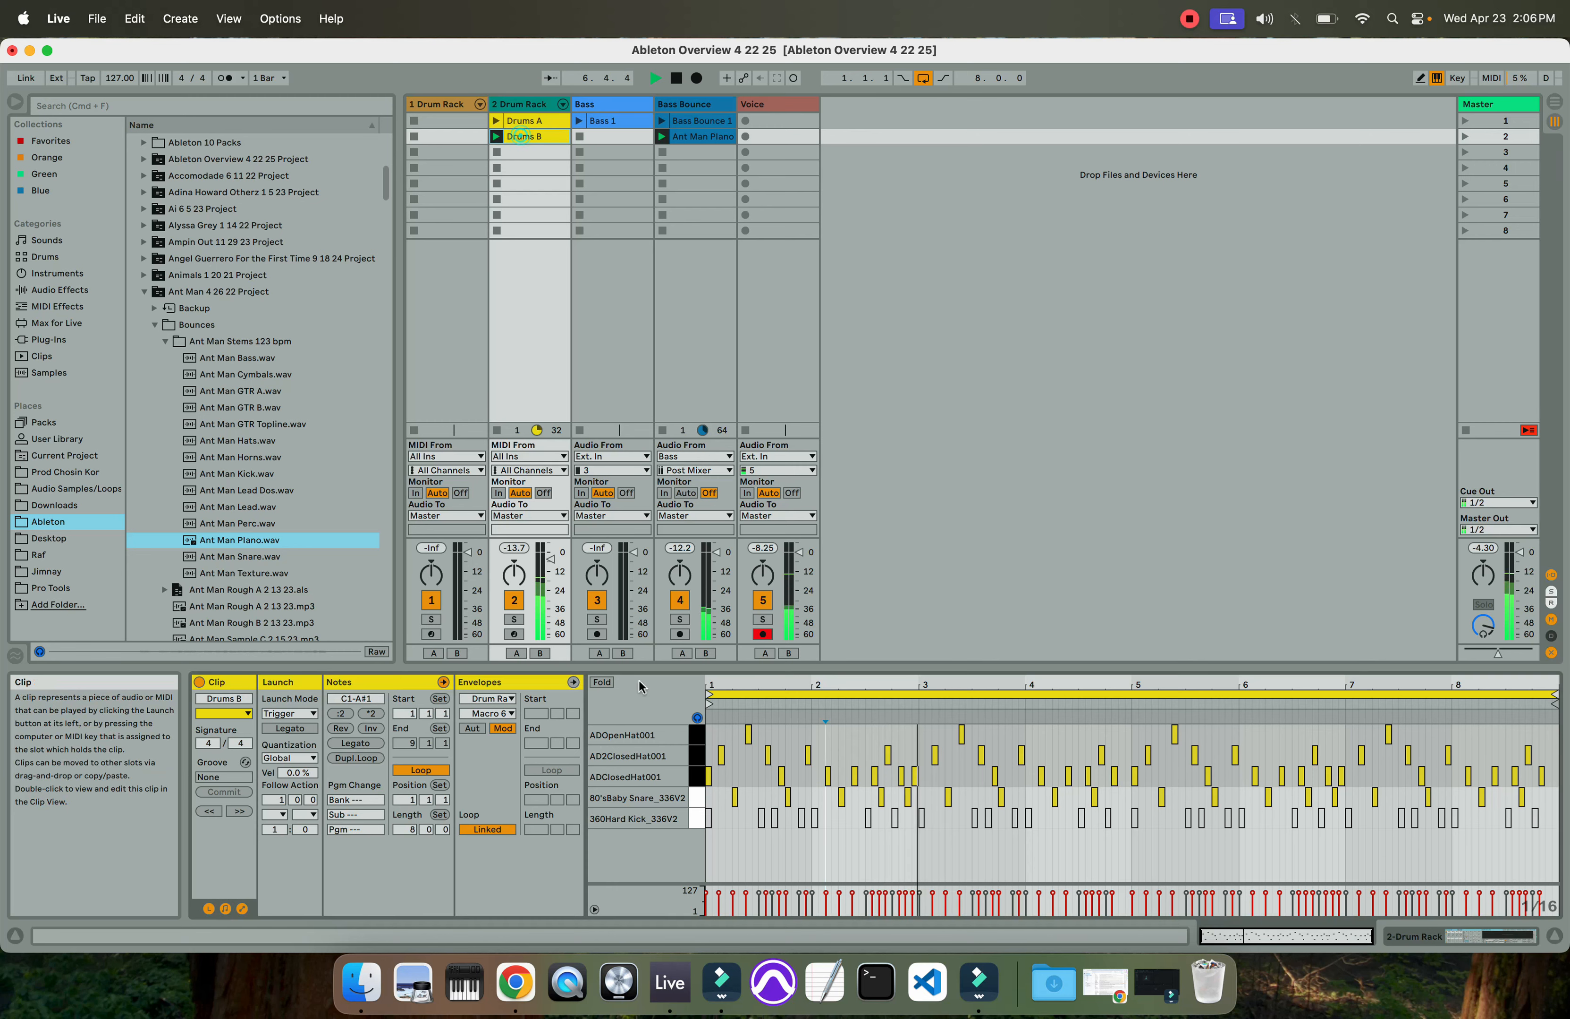
{"action": "left_click", "coordinate": [801, 824]}
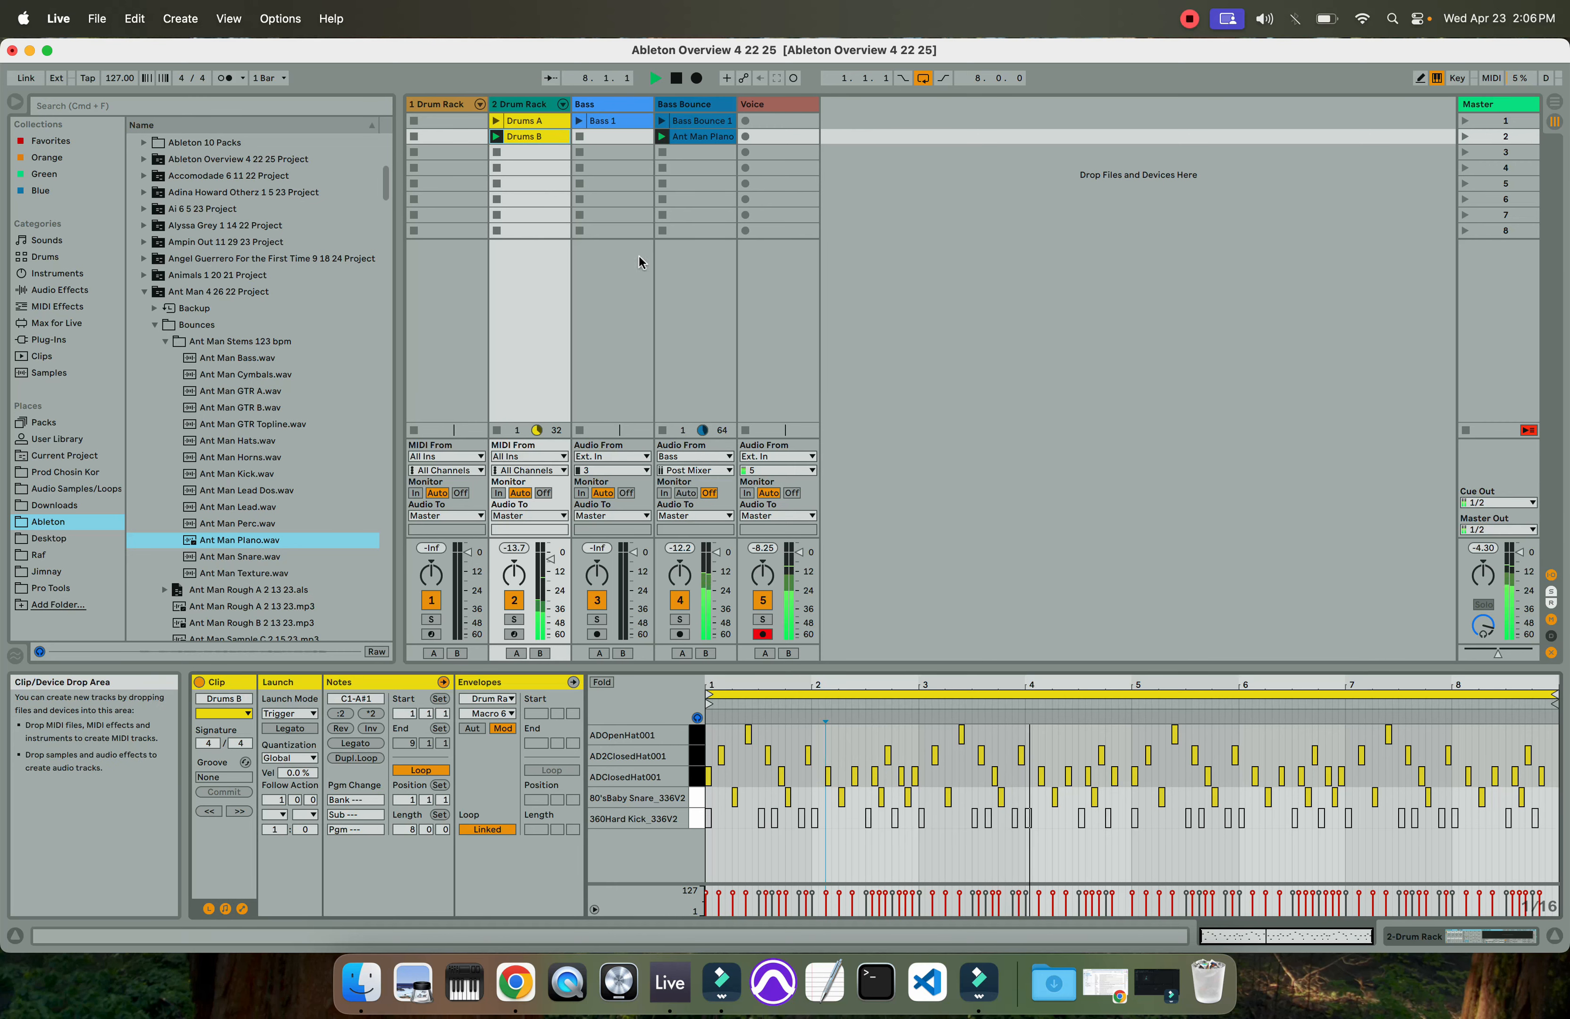
{"action": "key", "text": "Tab"}
{"action": "key", "text": "space"}
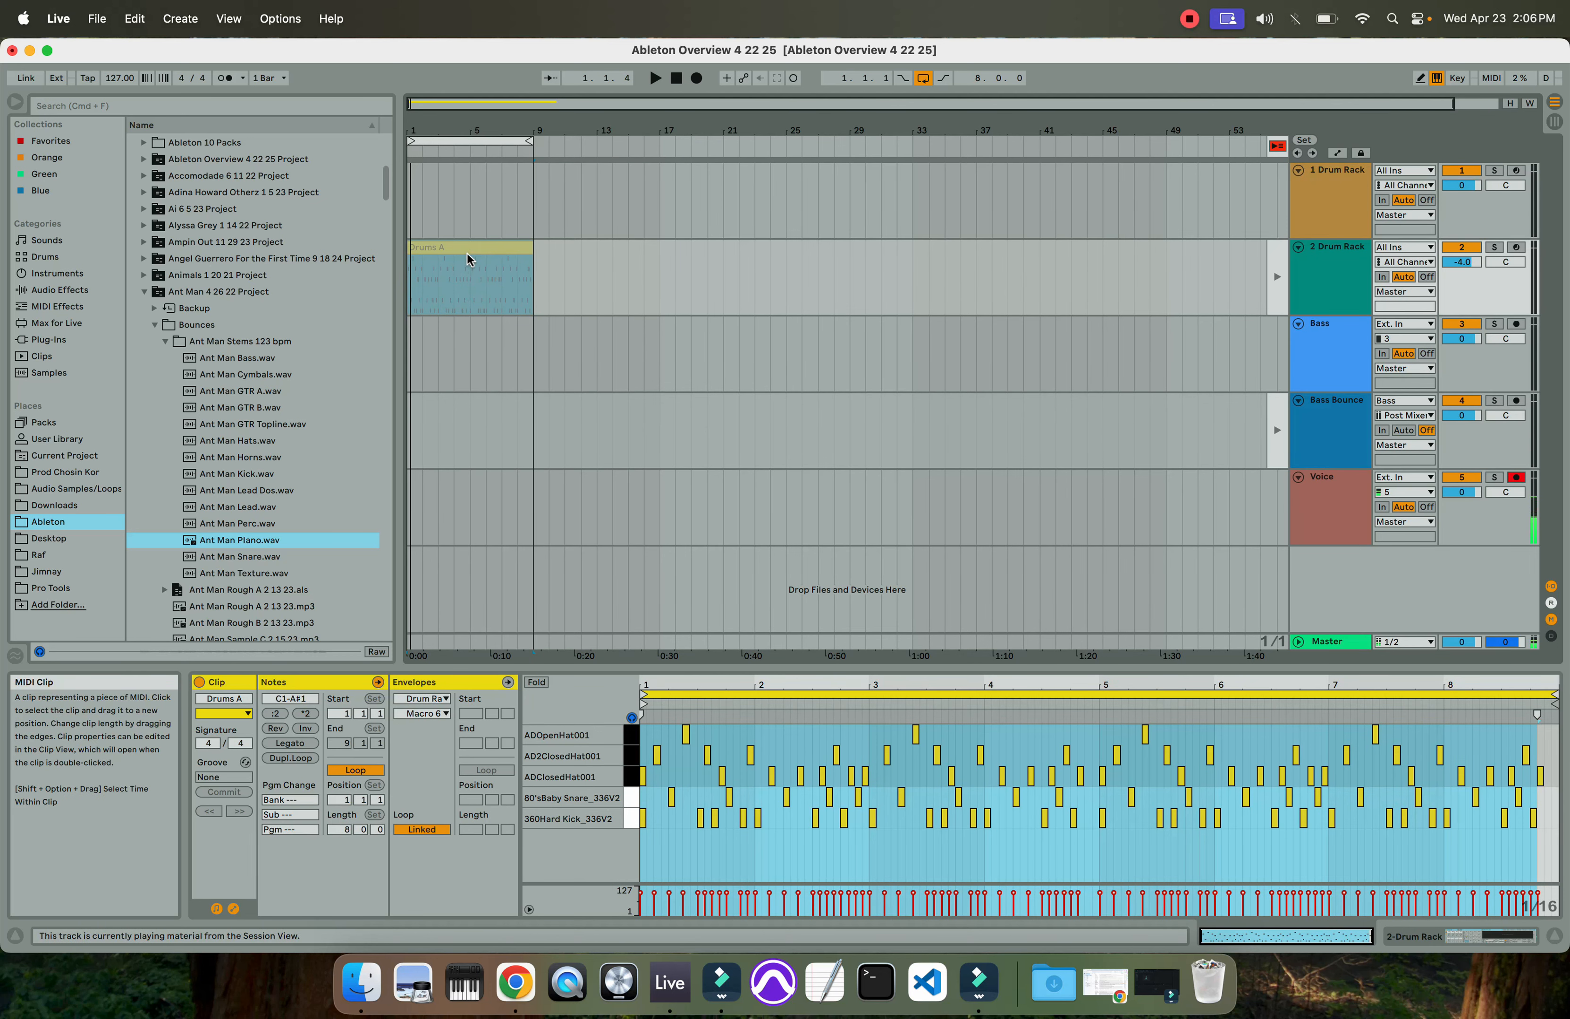
Examine how Drums B in the Session view overrides the arrangement's Drums A clip by switching between both views
{"action": "key", "text": "Tab"}
{"action": "key", "text": "Tab"}
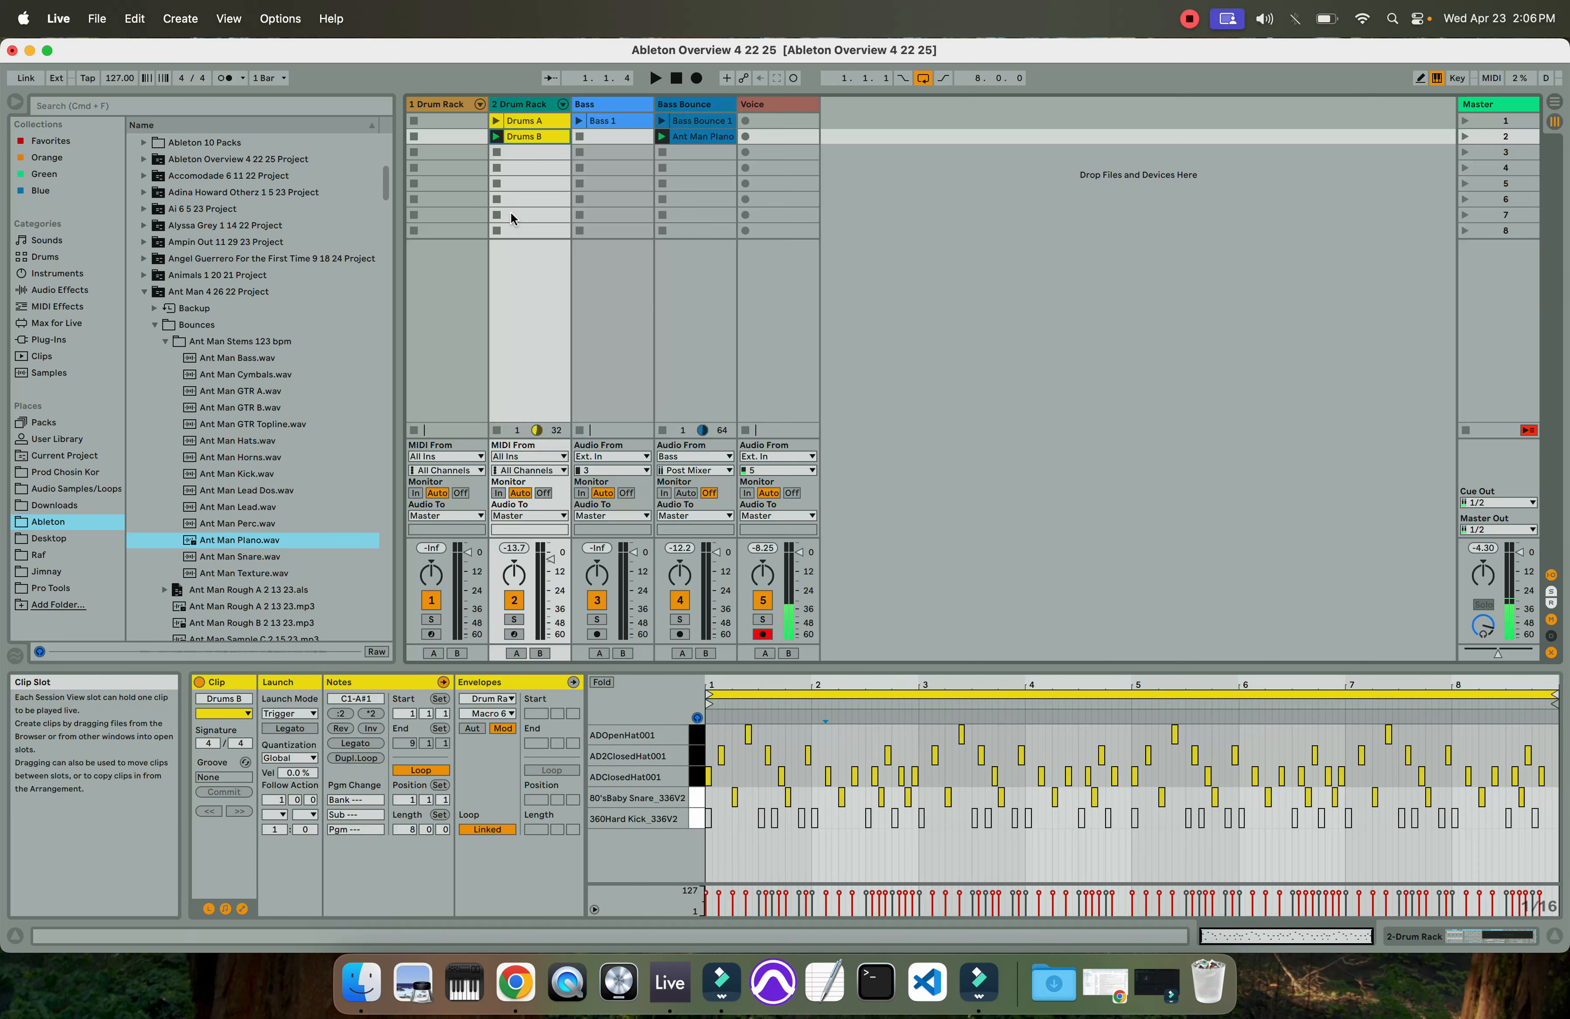
{"action": "key", "text": "Tab"}
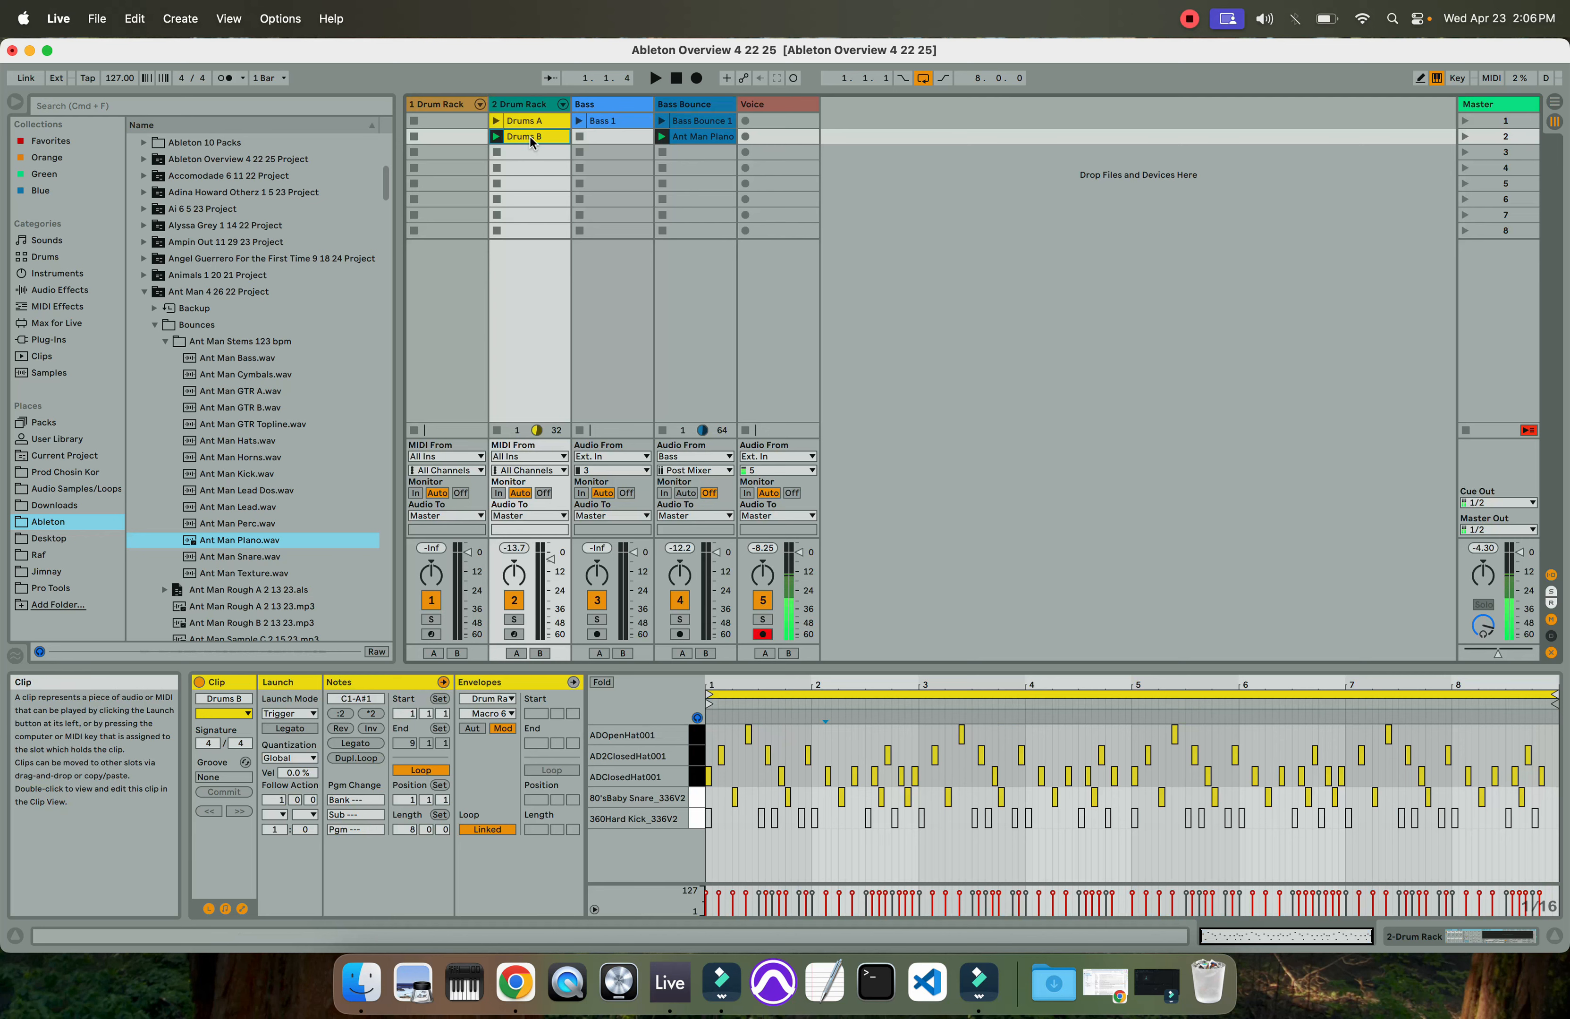
{"action": "left_click", "coordinate": [497, 136]}
{"action": "key", "text": "Tab"}
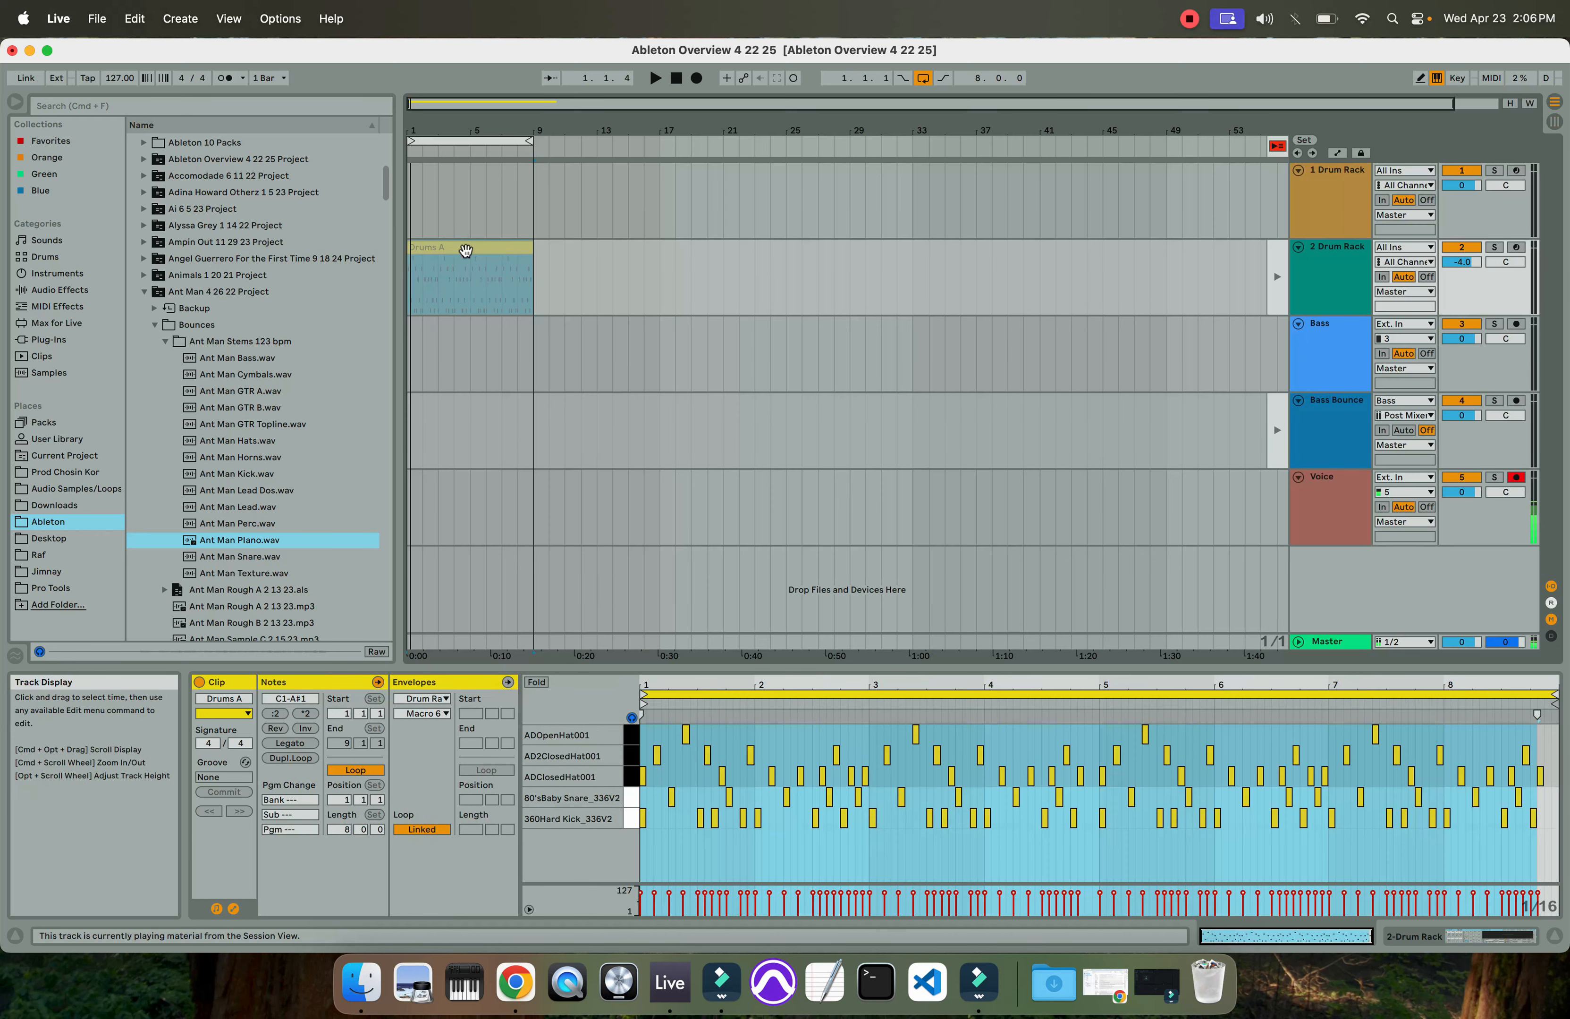
{"action": "key", "text": "Tab"}
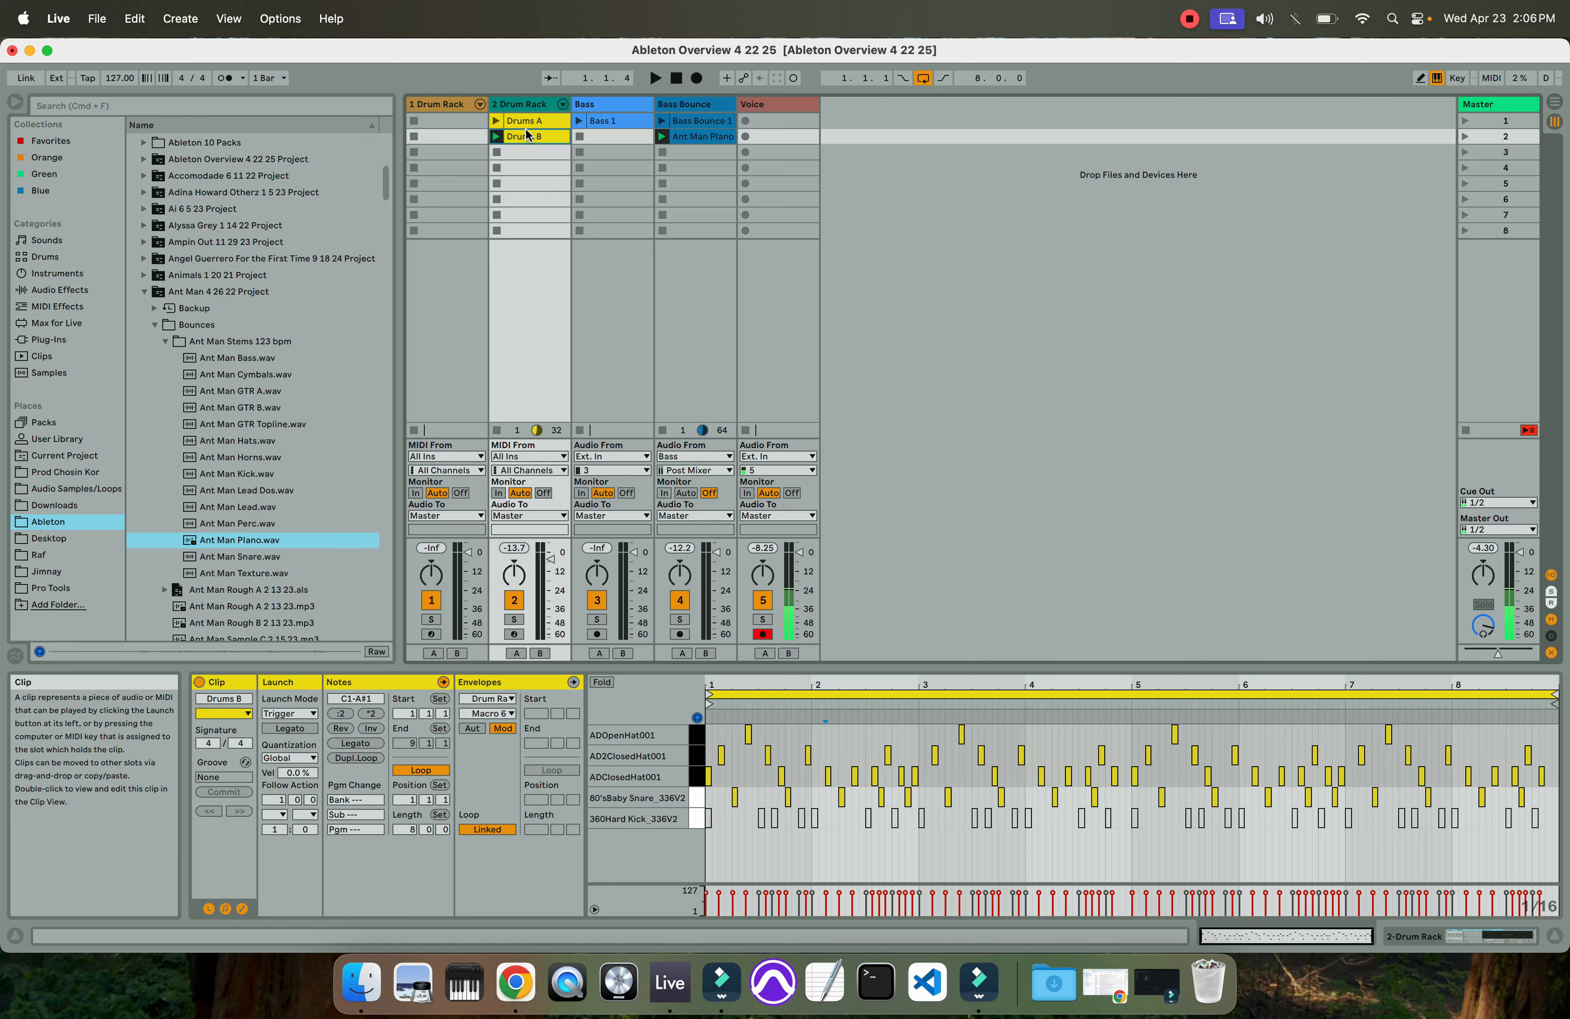
{"action": "key", "text": "Tab"}
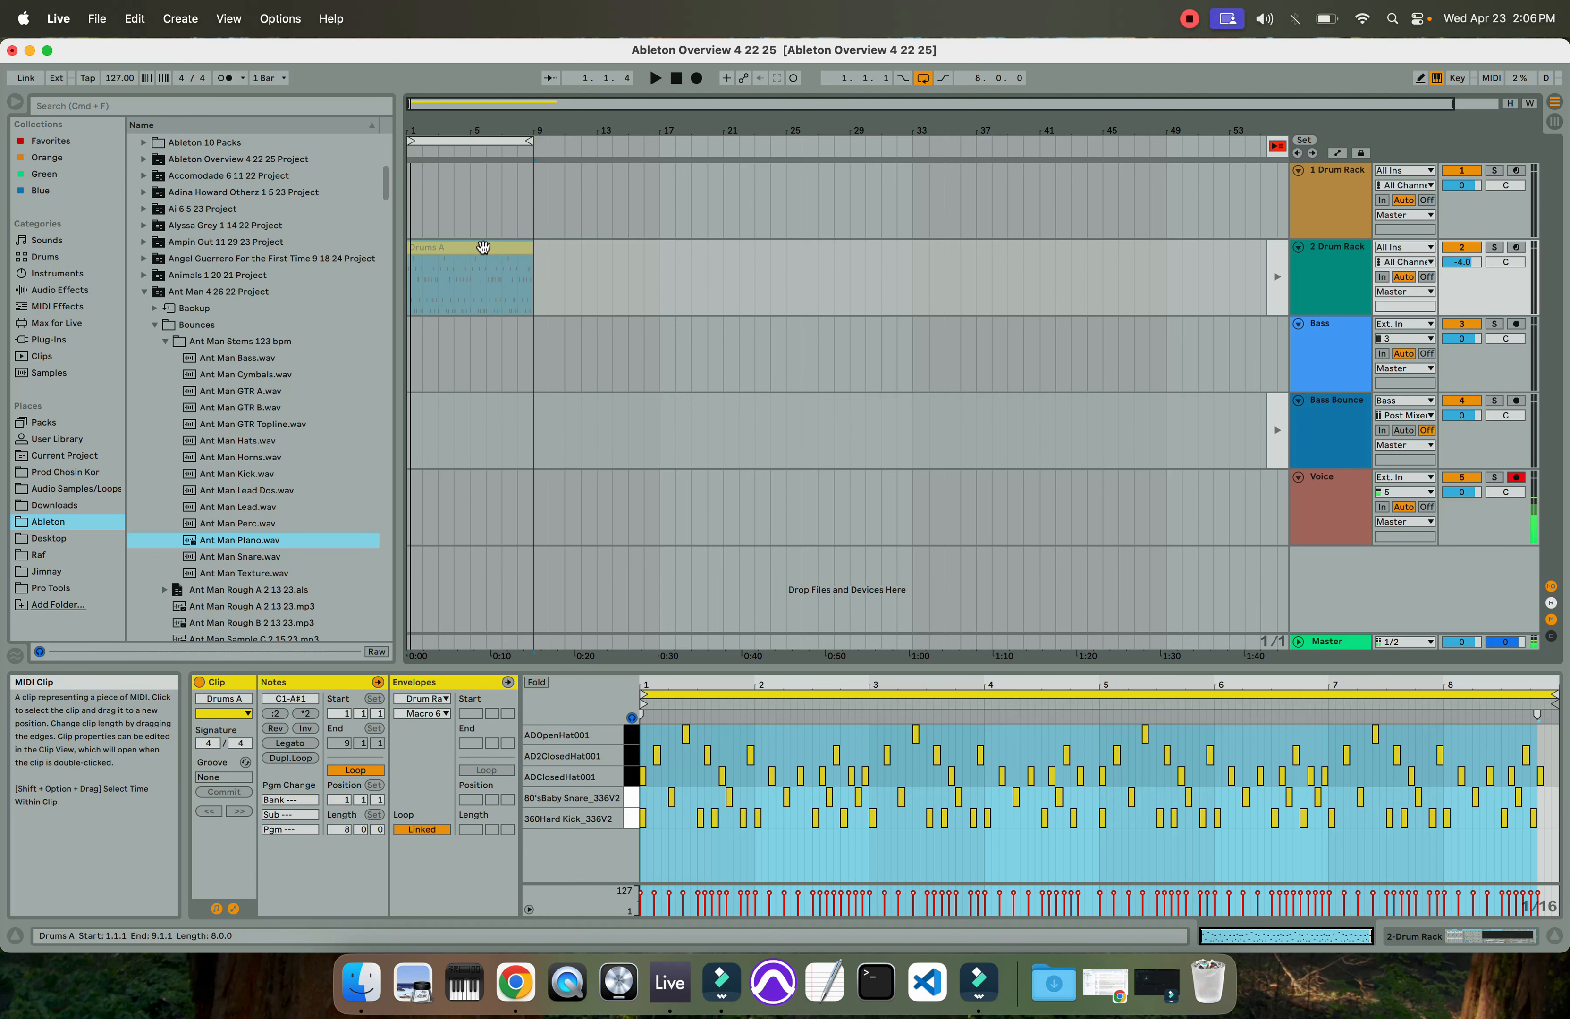
{"action": "key", "text": "Tab"}
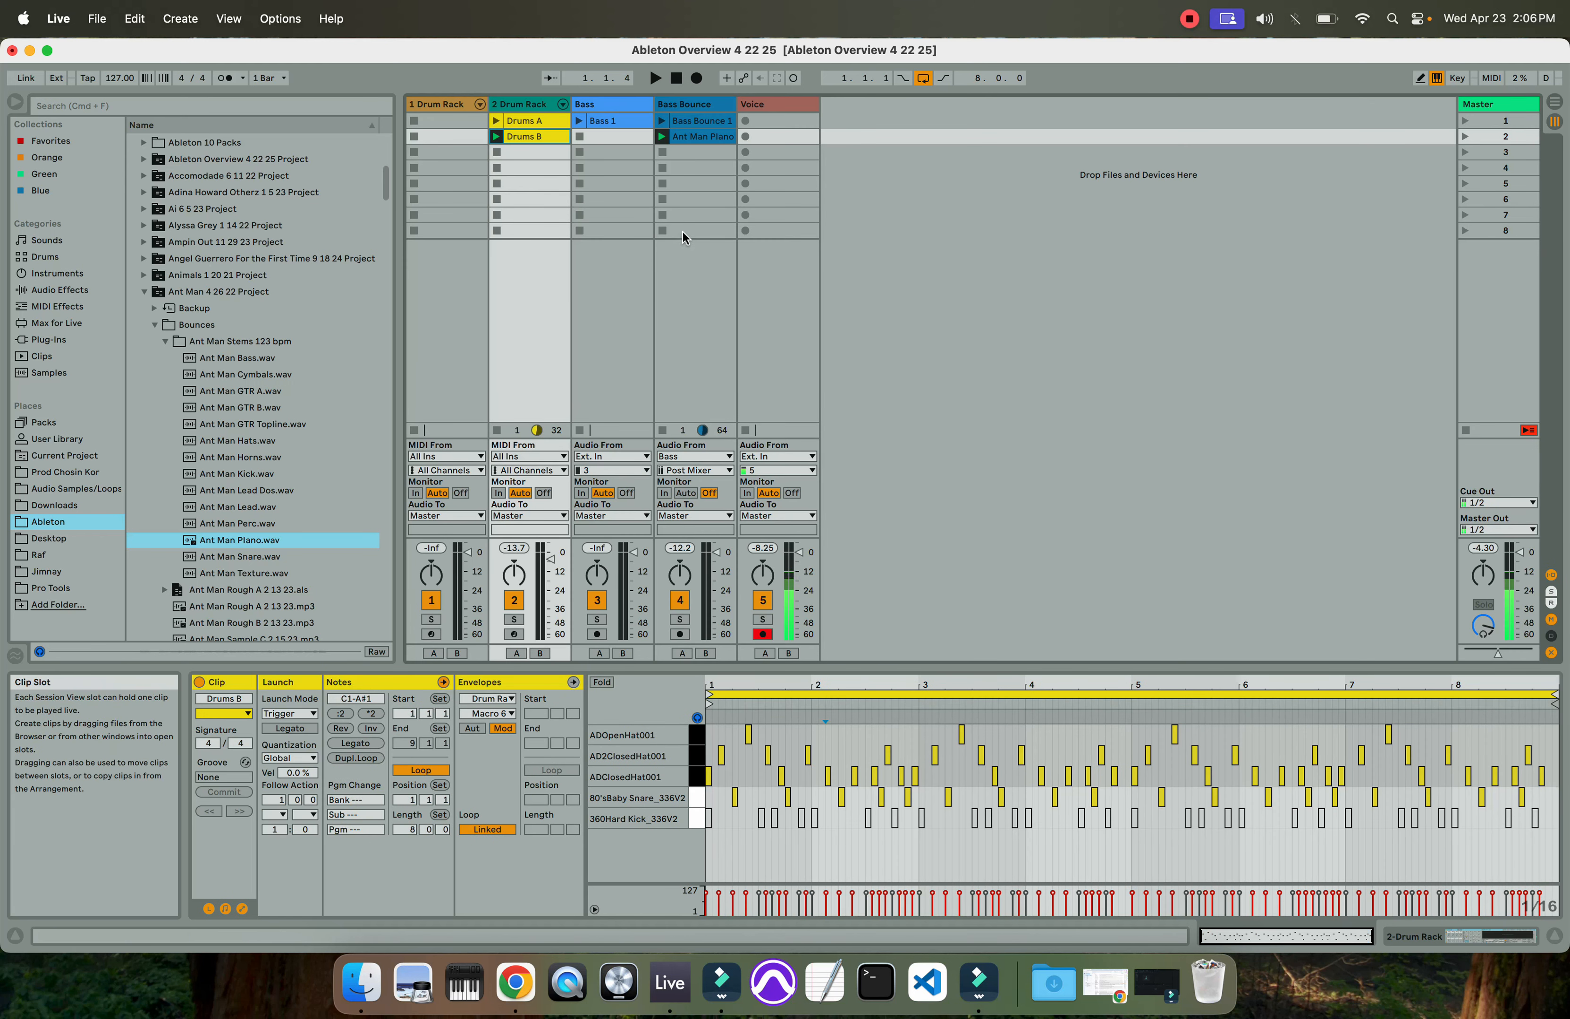